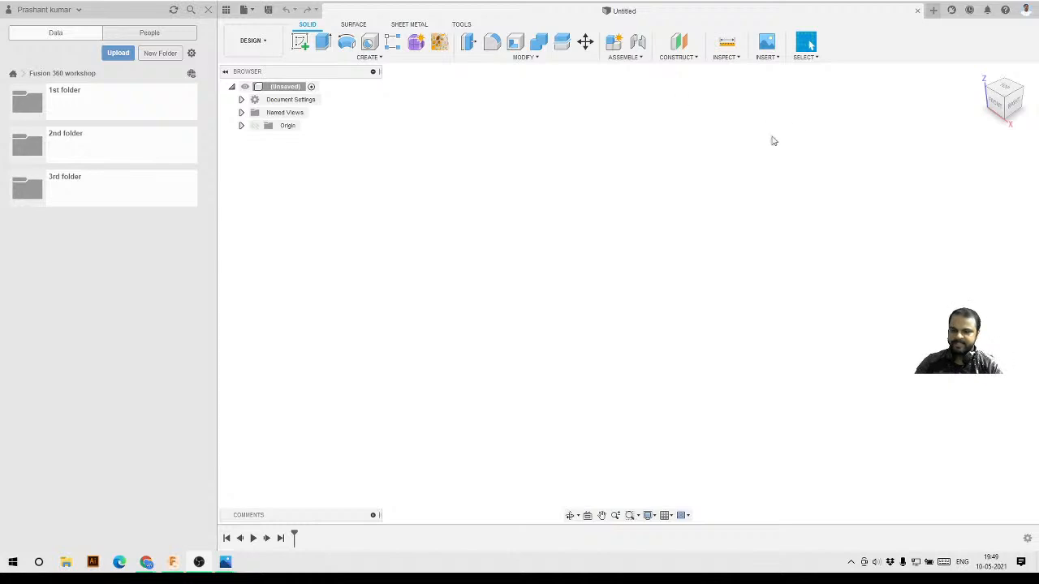
- Switch to Photos to check the title on the Object 1 reference drawing, and return to Fusion 360
{"action": "mouse_move", "coordinate": [227, 562]}
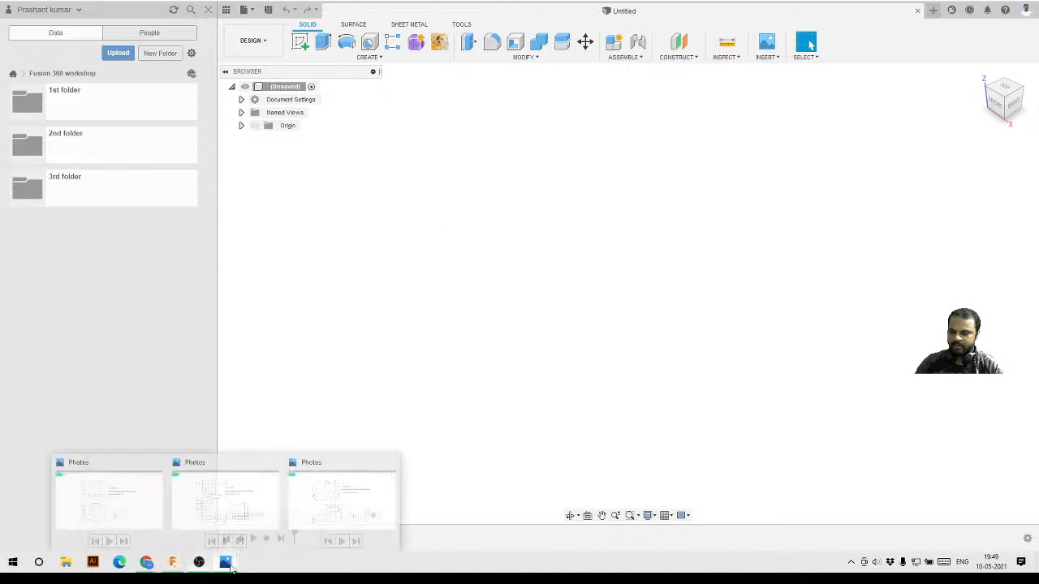
{"action": "left_click", "coordinate": [154, 503]}
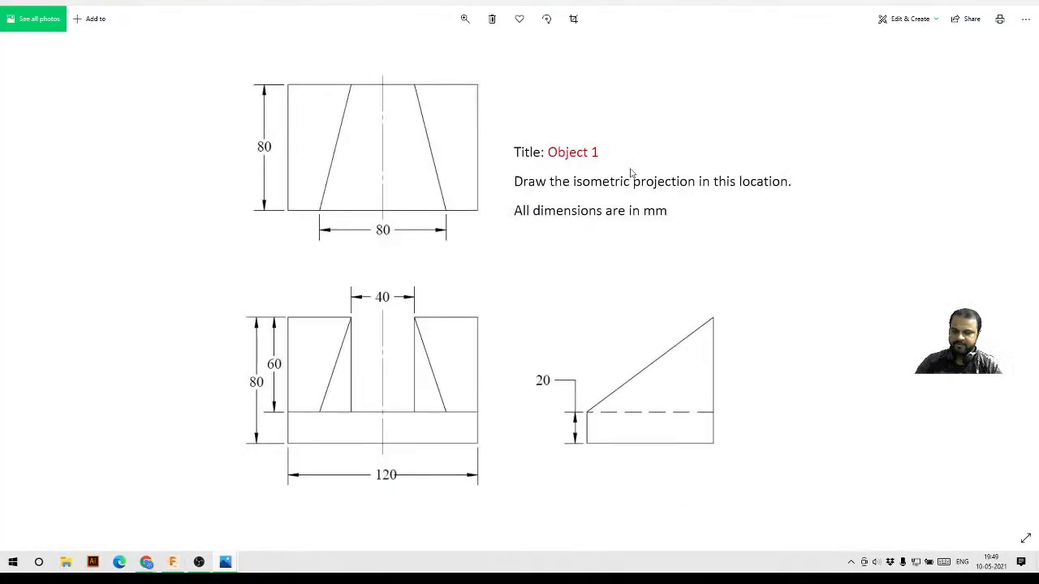
{"action": "left_click", "coordinate": [976, 3]}
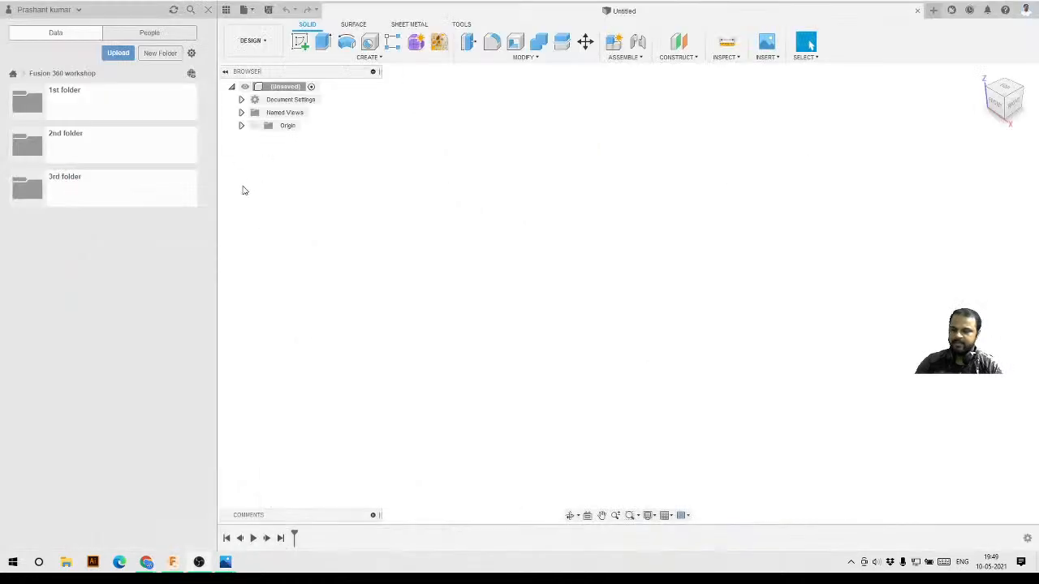
- Save the untitled design as "Object 1" in the 3rd folder of the Fusion 360 workshop project
{"action": "left_click", "coordinate": [137, 198]}
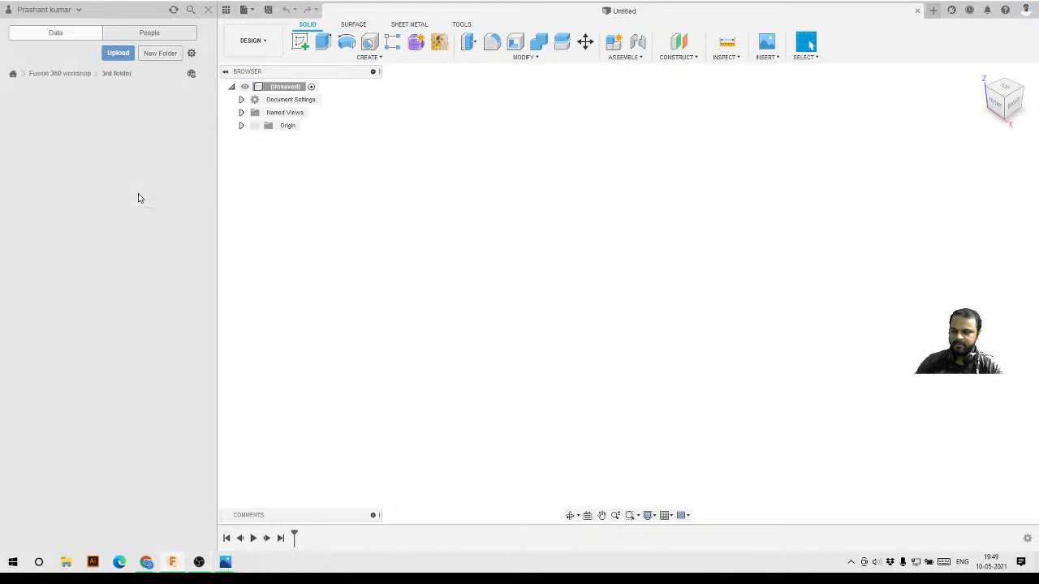
{"action": "left_click", "coordinate": [268, 9]}
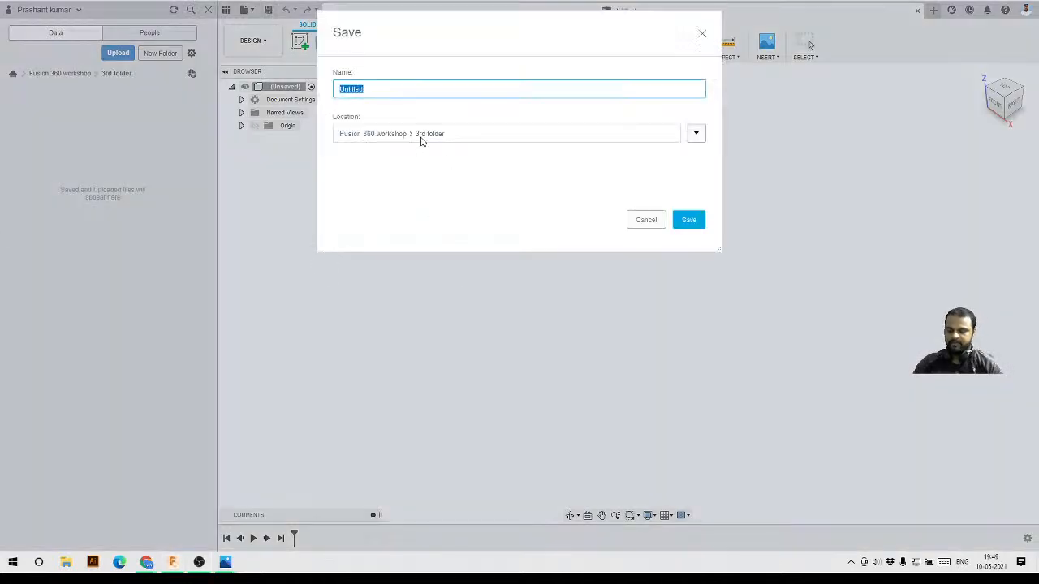
{"action": "type", "text": "o"}
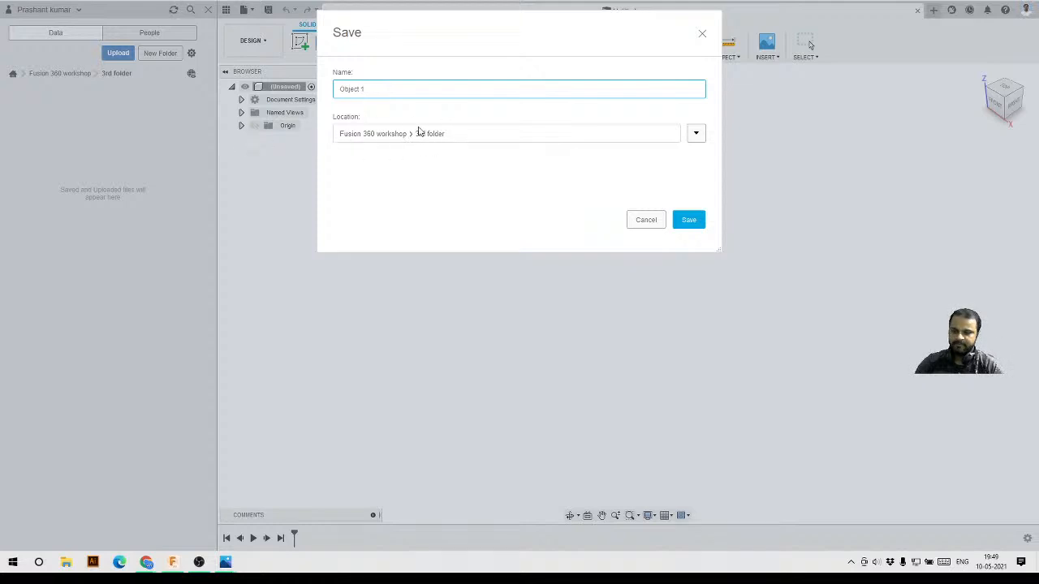
{"action": "left_click", "coordinate": [691, 221]}
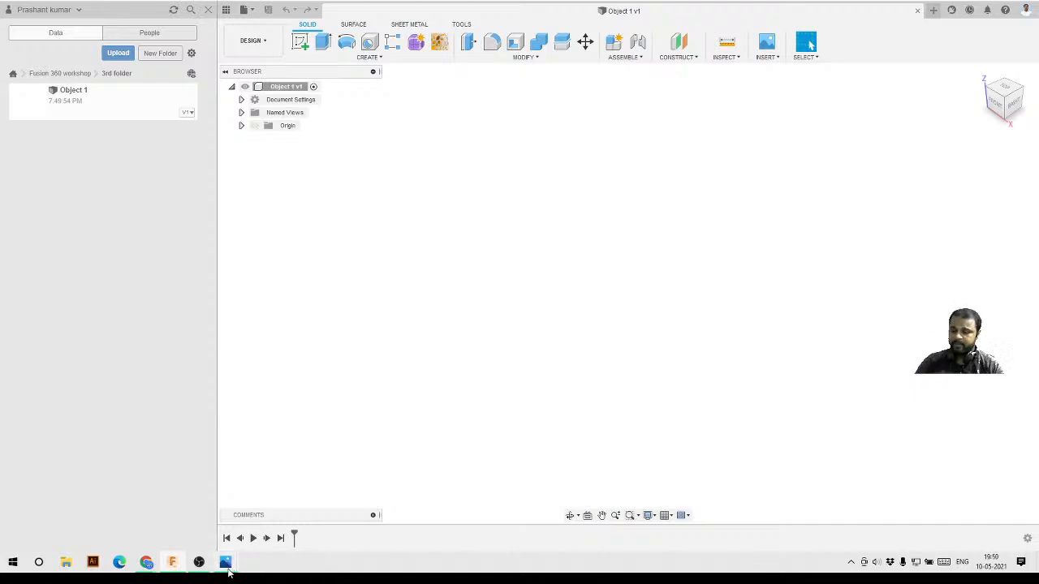
- Switch to Photos to study the views and dimensions of the Object 1 drawing, and return to Fusion 360
{"action": "left_click", "coordinate": [135, 515]}
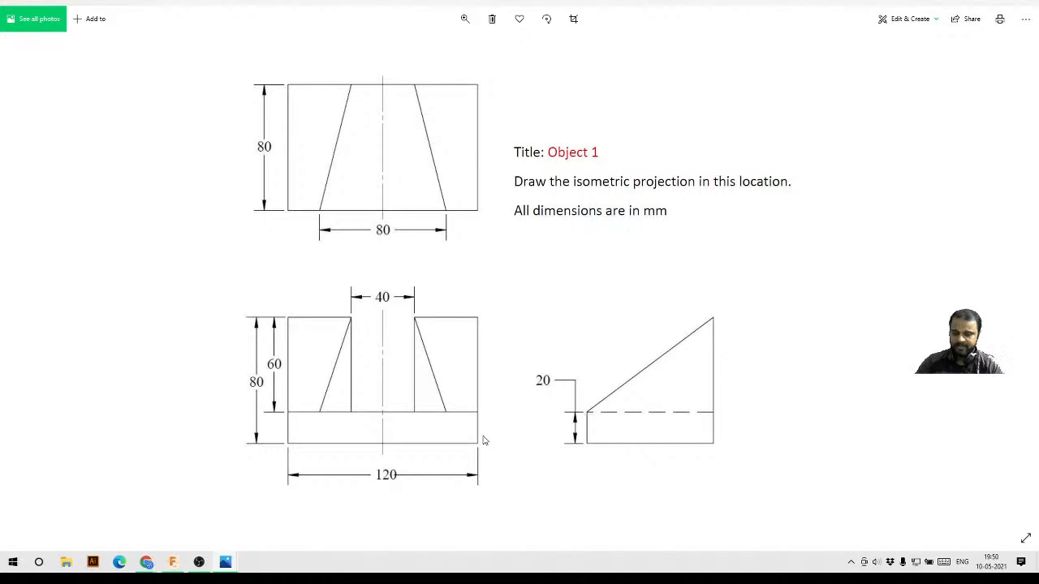
{"action": "left_click", "coordinate": [967, 13]}
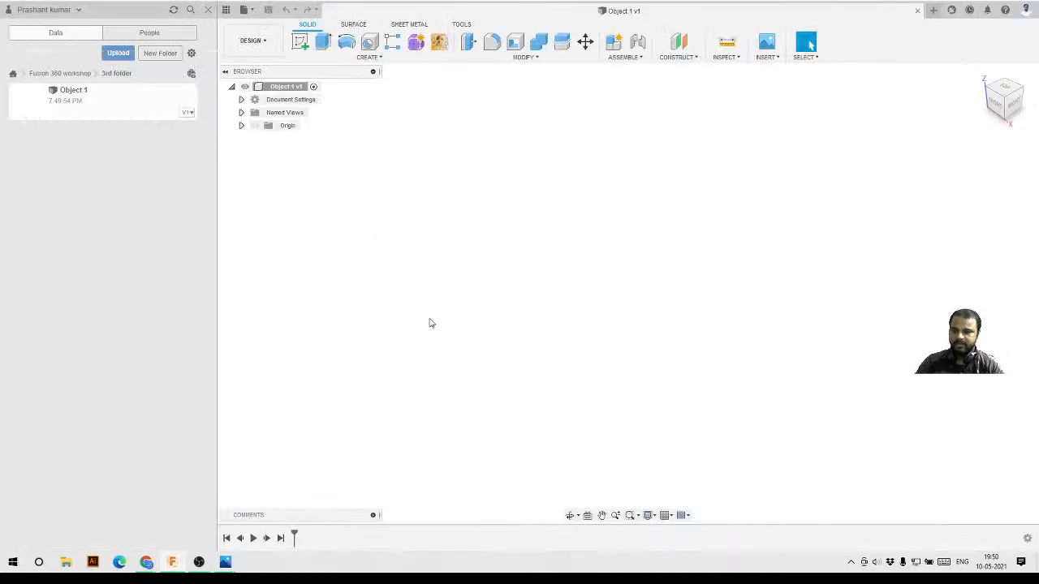
- Hide the data panel and start a new sketch on the horizontal XY origin plane
{"action": "left_click", "coordinate": [209, 10]}
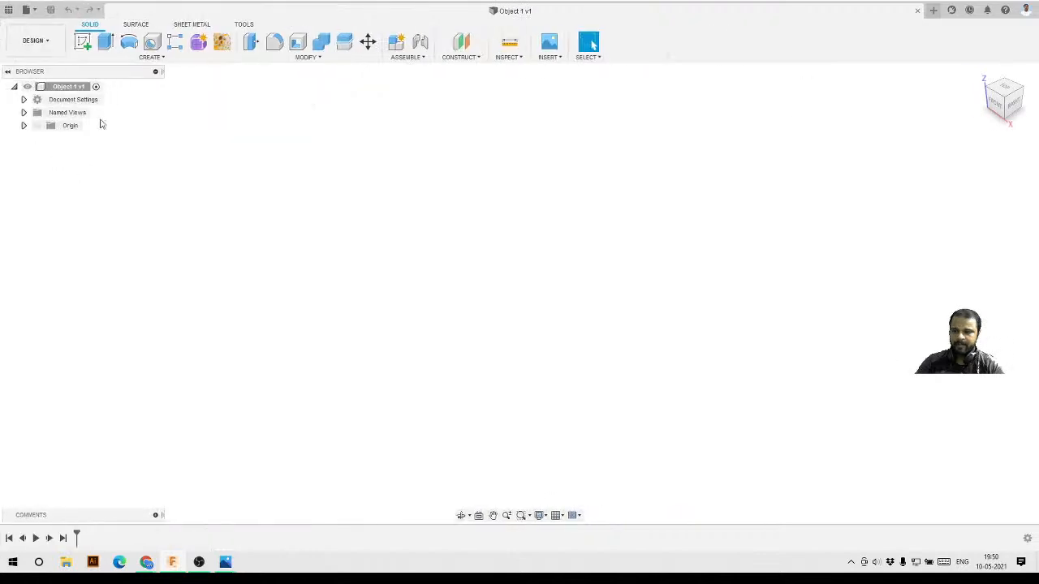
{"action": "left_click", "coordinate": [82, 45]}
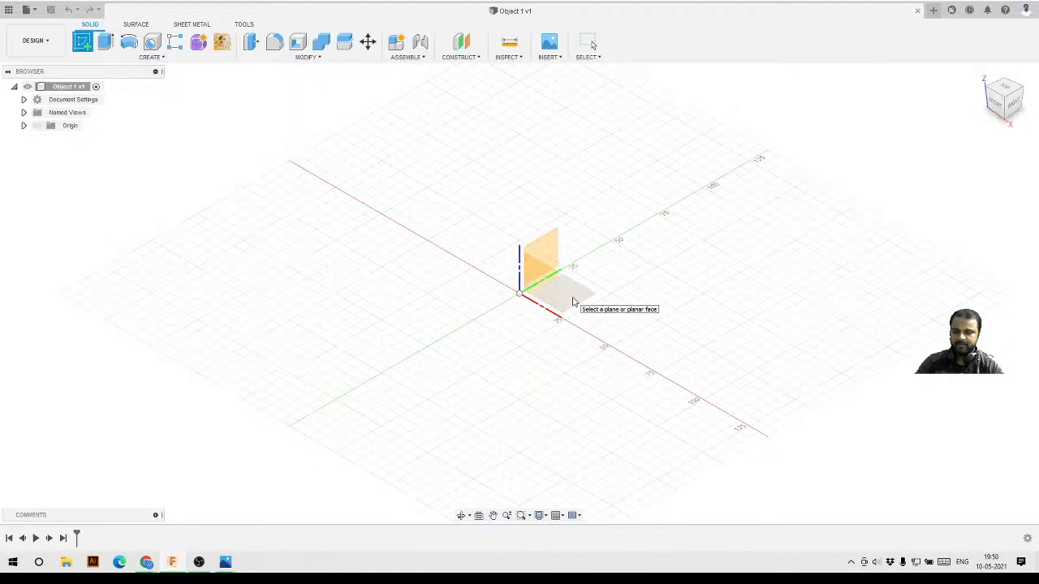
{"action": "left_click", "coordinate": [573, 302]}
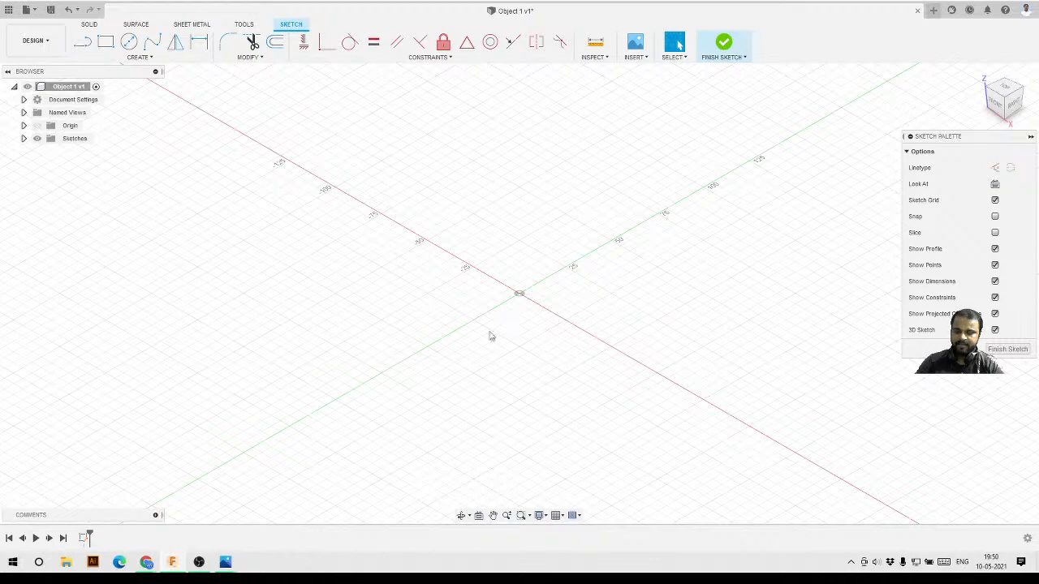
- Show the origin planes and orient the view to look straight at the horizontal XY plane
{"action": "left_click", "coordinate": [479, 517]}
{"action": "key", "text": "Escape"}
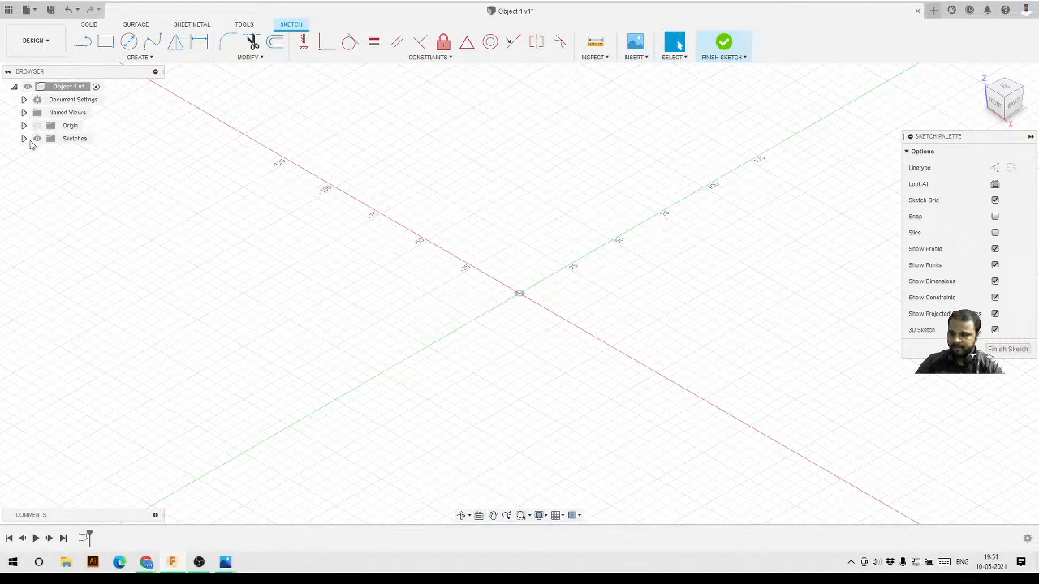
{"action": "left_click", "coordinate": [37, 125]}
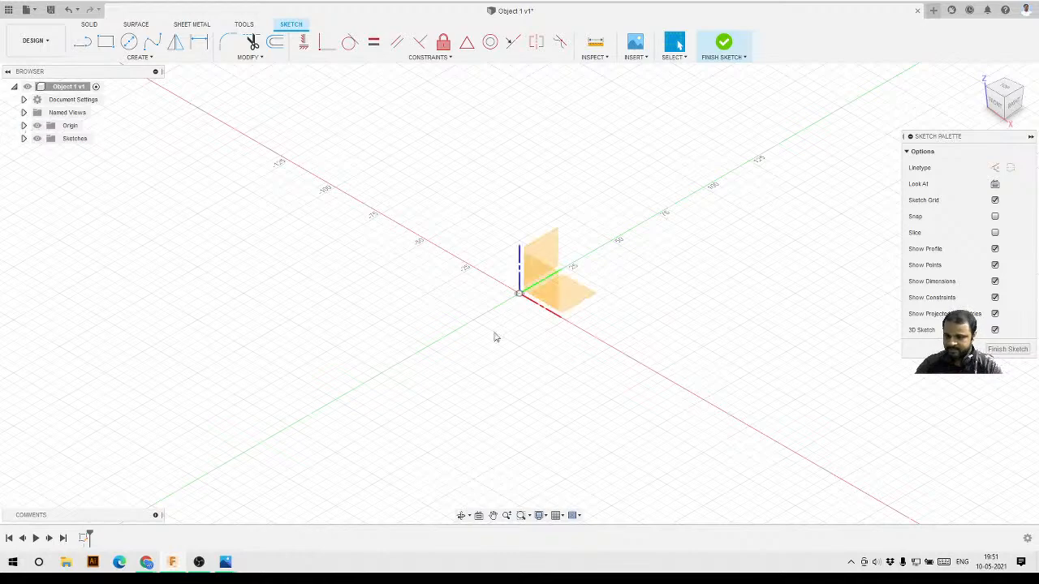
{"action": "left_click", "coordinate": [479, 516]}
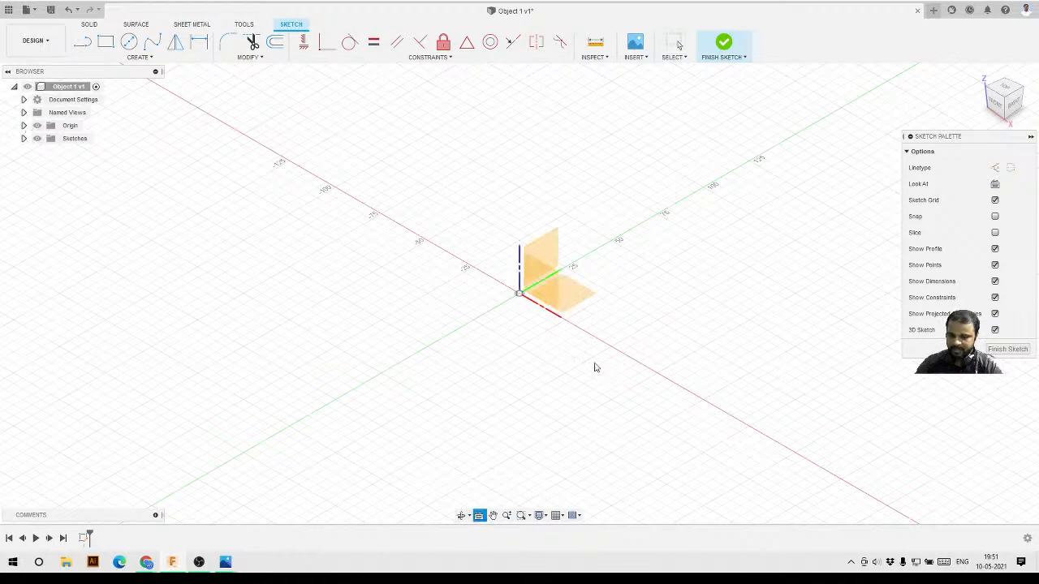
{"action": "left_click", "coordinate": [578, 299]}
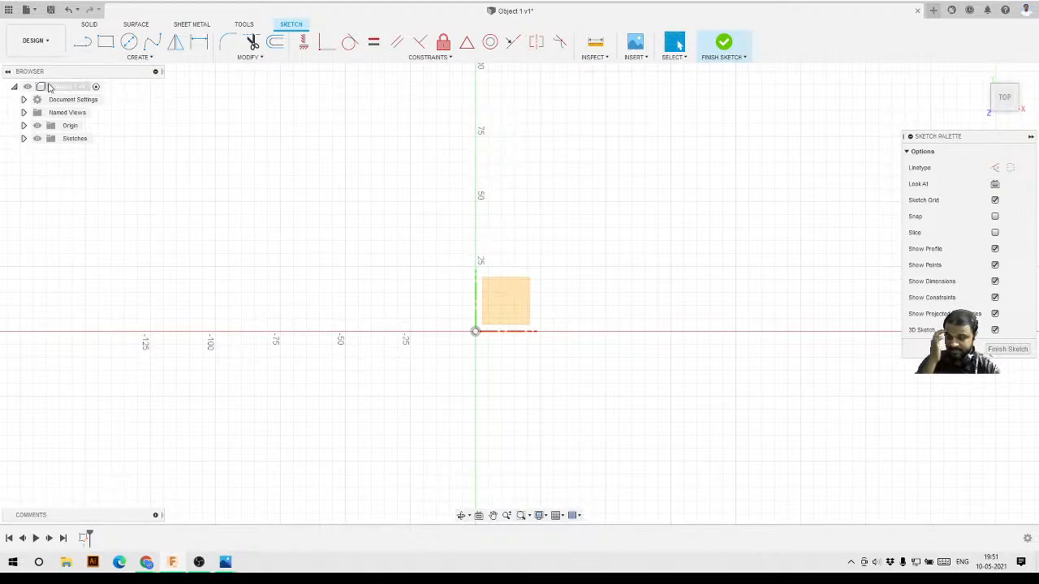
- Sketch a center rectangle about 84 mm wide, centered on the origin
{"action": "left_click", "coordinate": [139, 57]}
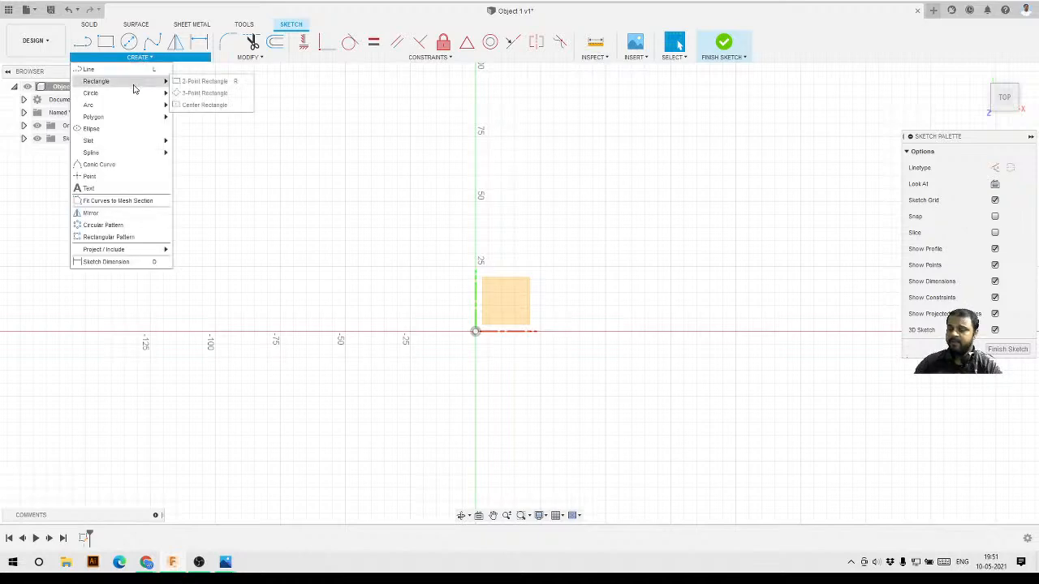
{"action": "left_click", "coordinate": [146, 58]}
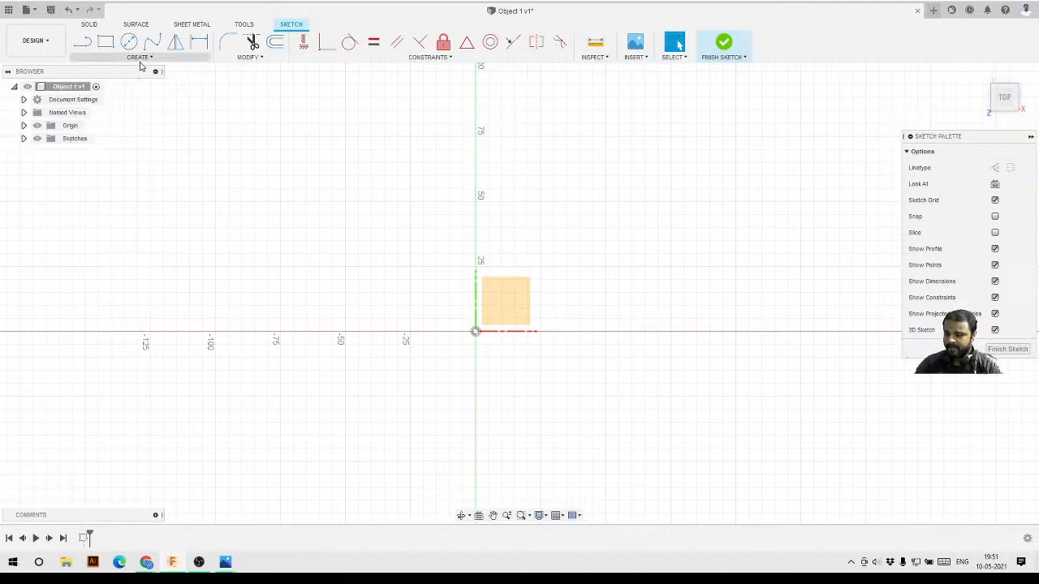
{"action": "left_click", "coordinate": [140, 60]}
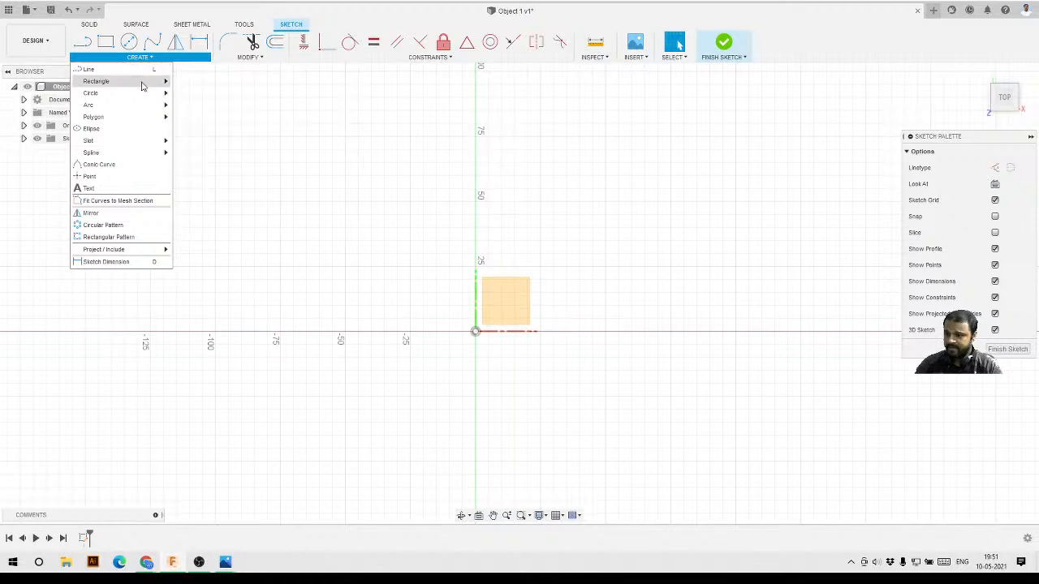
{"action": "mouse_move", "coordinate": [146, 86]}
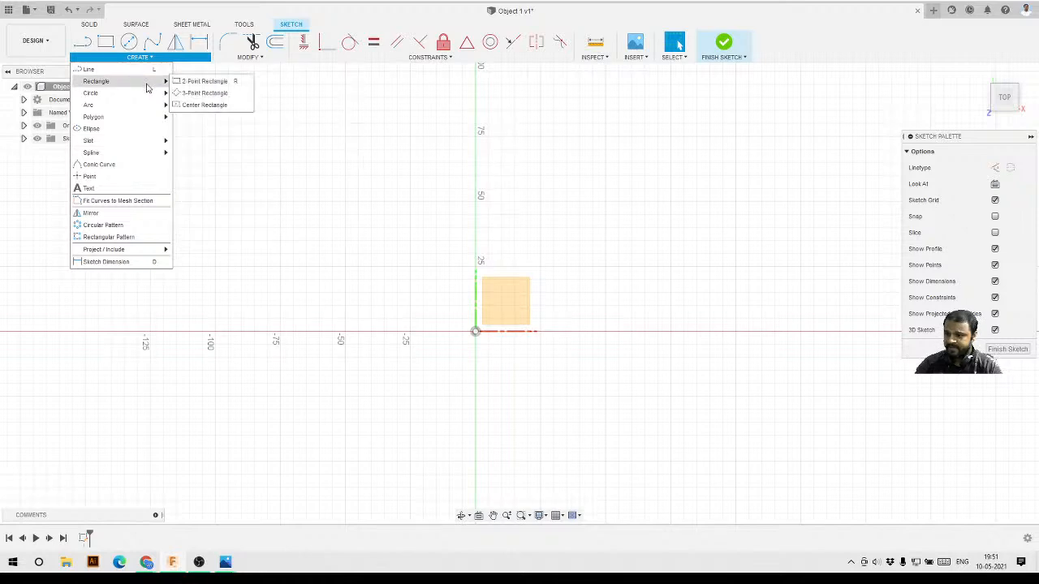
{"action": "left_click", "coordinate": [204, 107]}
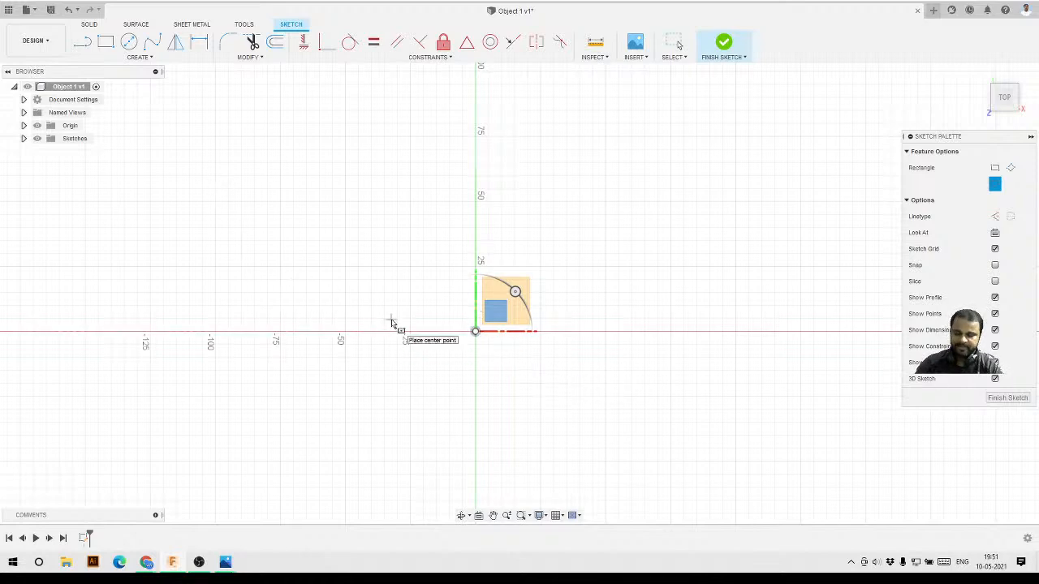
{"action": "left_click", "coordinate": [476, 331]}
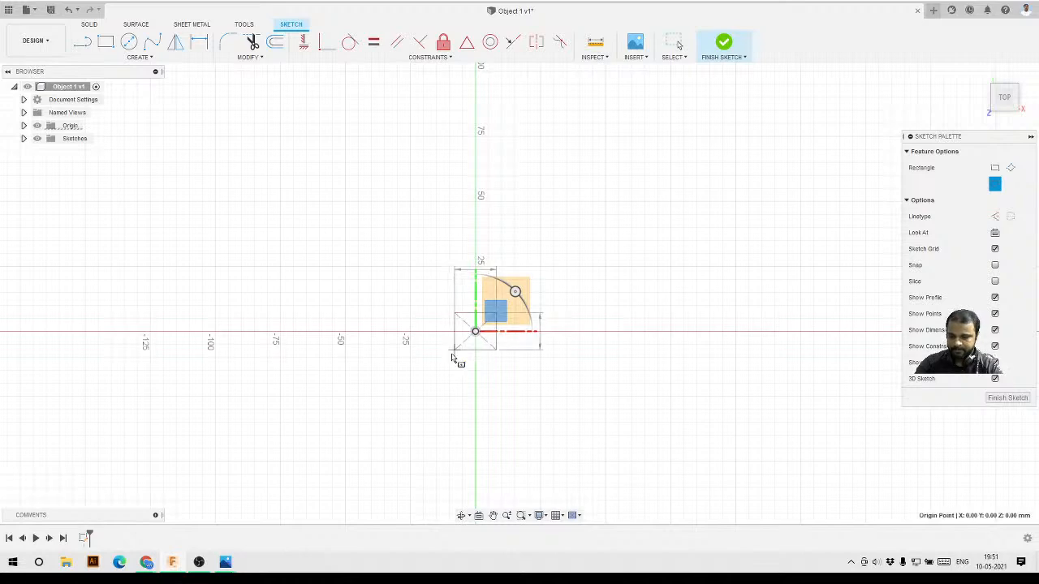
{"action": "left_click", "coordinate": [366, 412]}
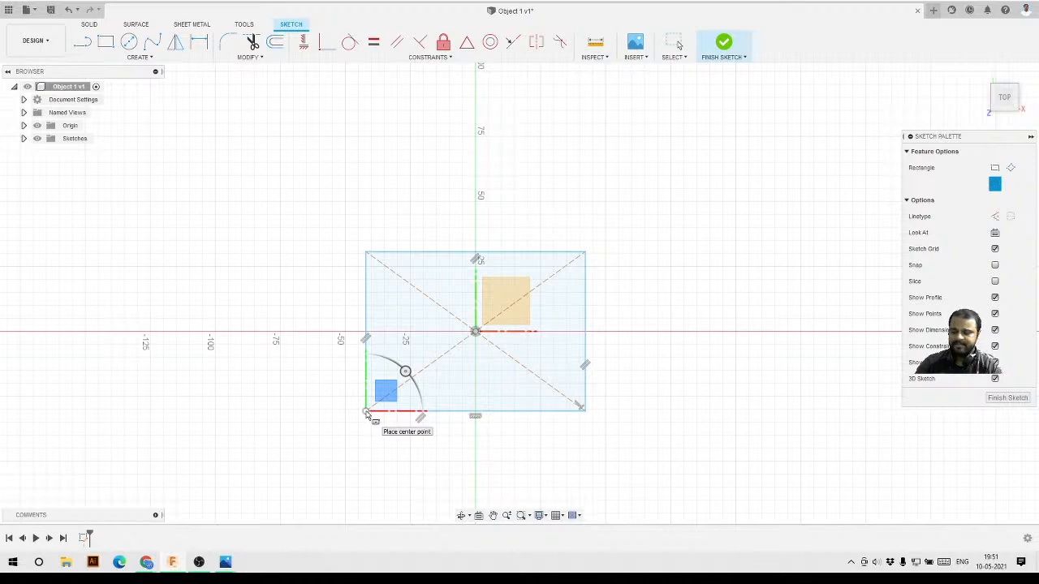
{"action": "key", "text": "Escape"}
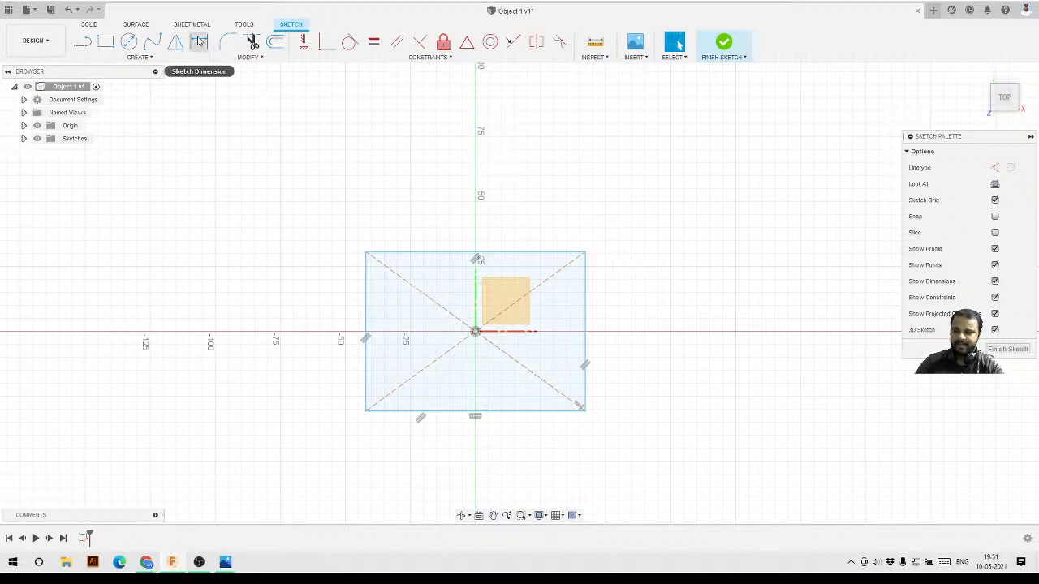
- Dimension the rectangle's upper horizontal edge and set its length to 120 mm
{"action": "left_click", "coordinate": [141, 57]}
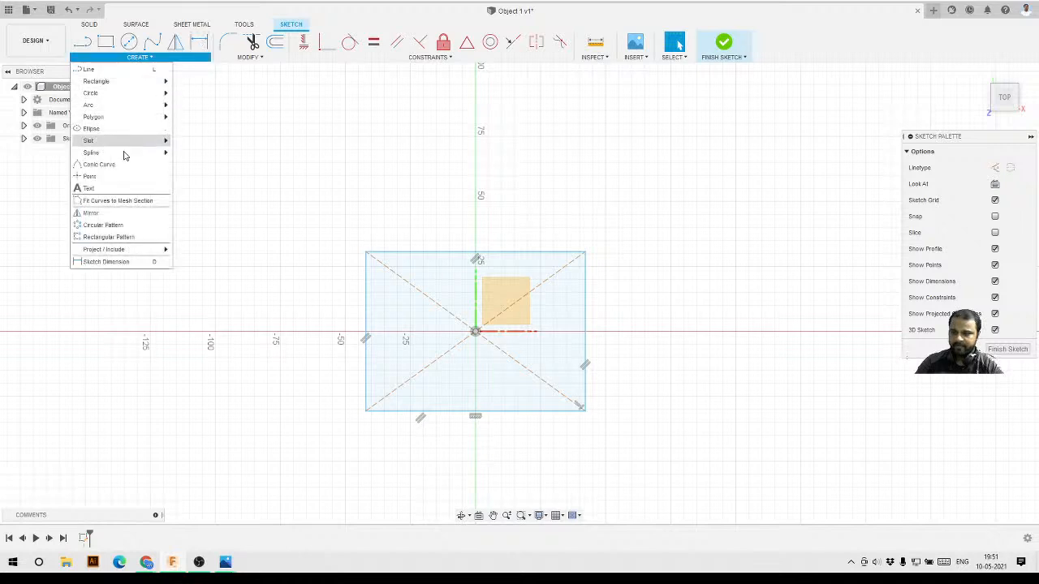
{"action": "left_click", "coordinate": [107, 263]}
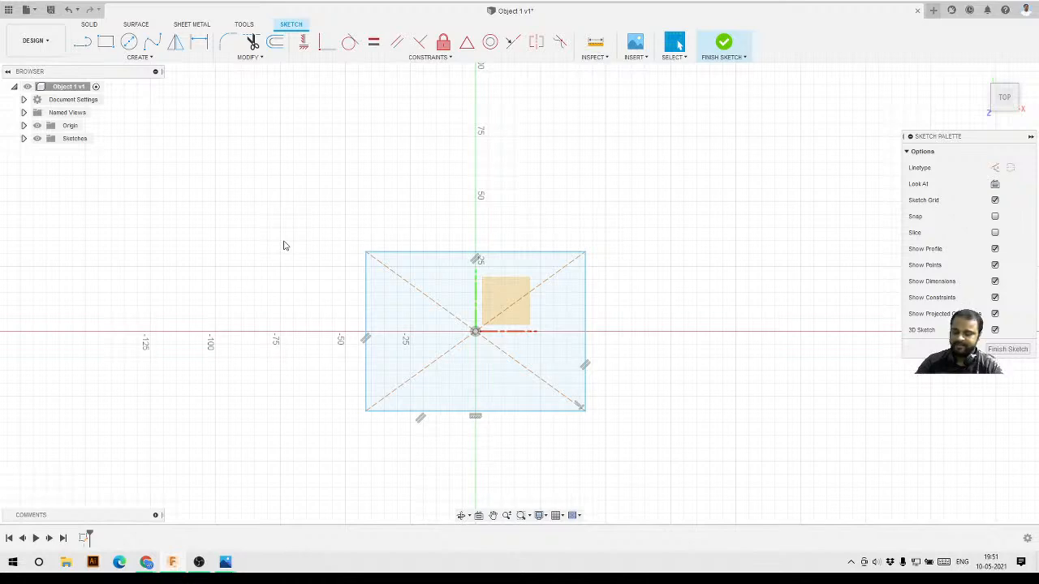
{"action": "left_click", "coordinate": [199, 42]}
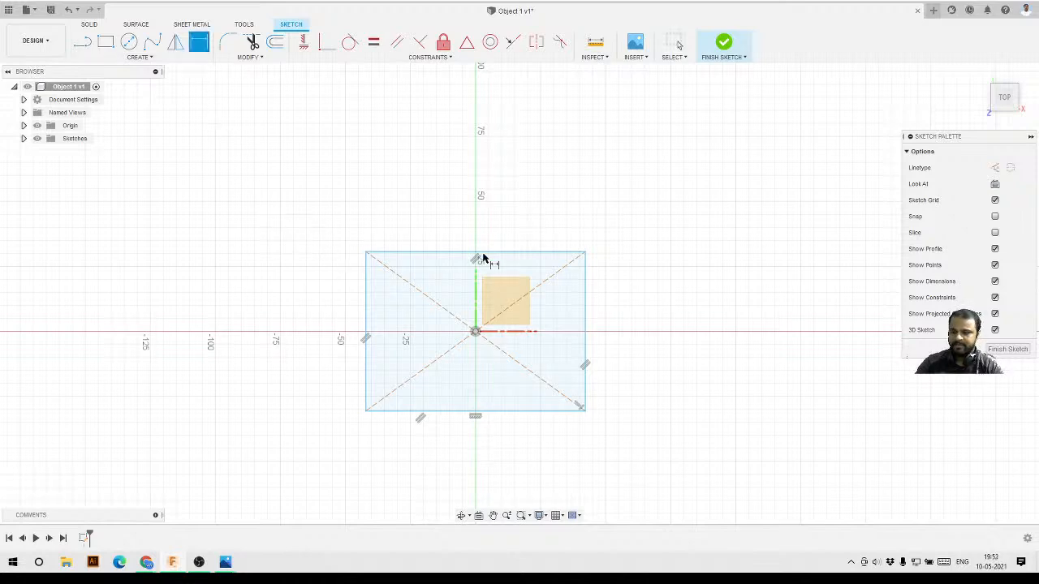
{"action": "left_click", "coordinate": [504, 253]}
{"action": "left_click", "coordinate": [497, 204]}
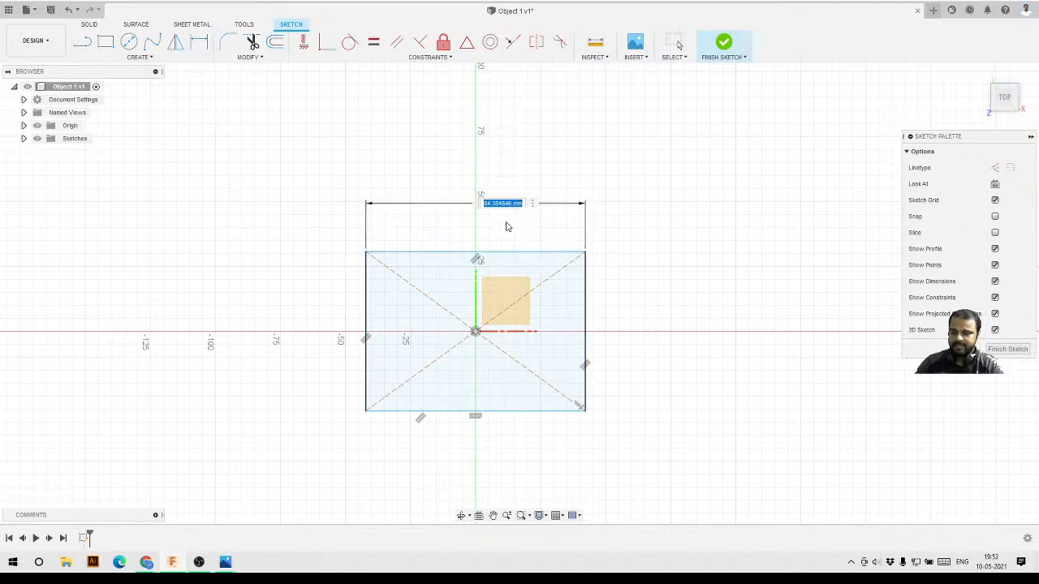
{"action": "type", "text": "120"}
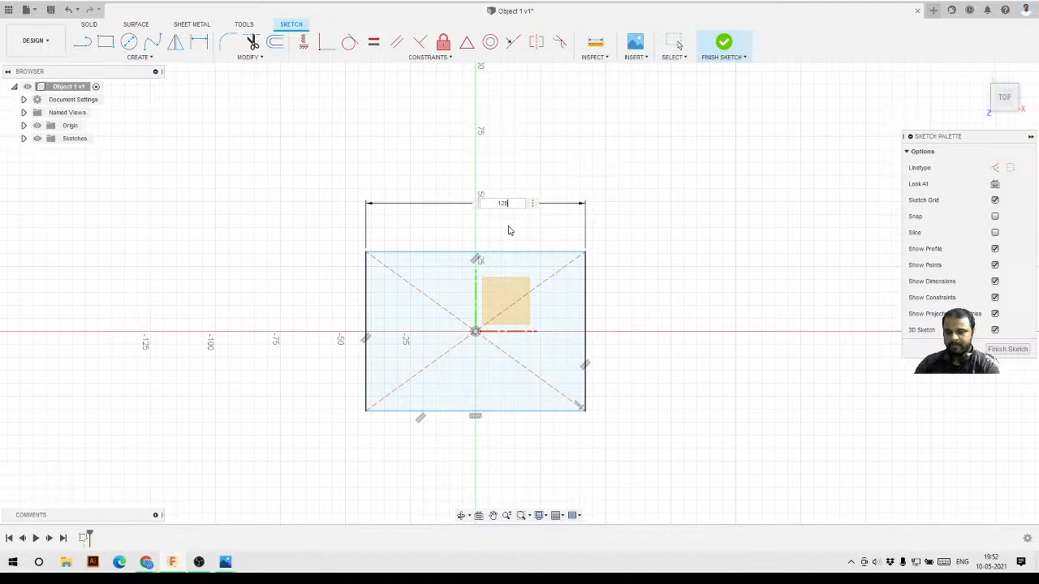
{"action": "key", "text": "Return"}
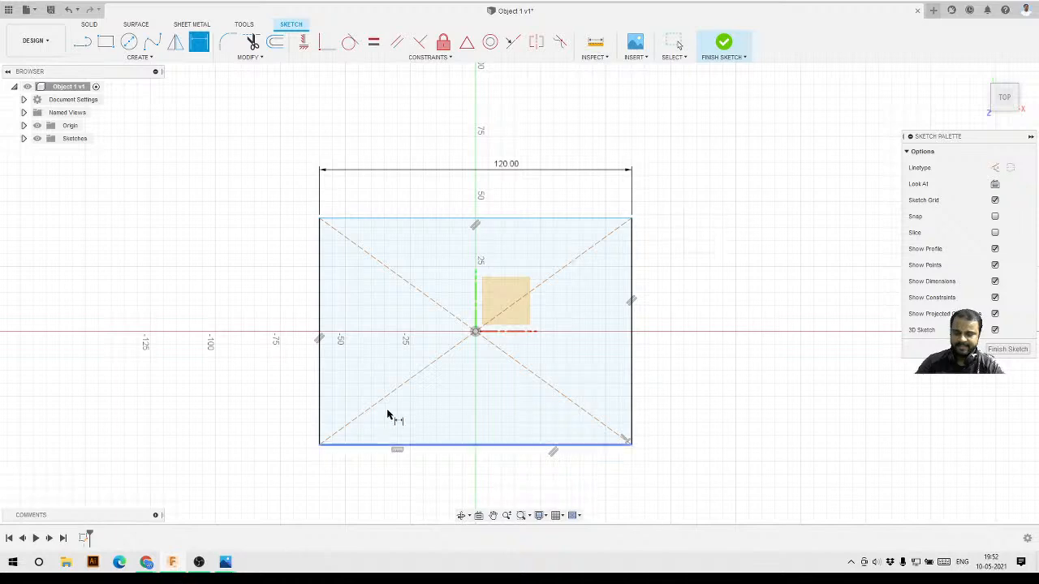
- Dimension the rectangle's vertical side as 80 mm, expand the list of sketches and finish the sketch
{"action": "left_click", "coordinate": [631, 318]}
{"action": "left_click", "coordinate": [682, 317]}
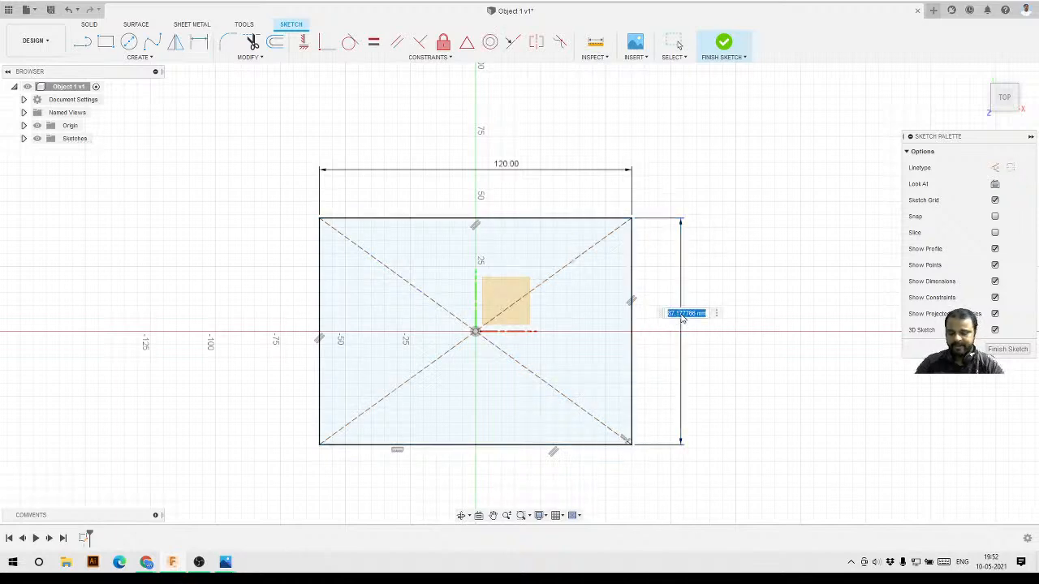
{"action": "type", "text": "80"}
{"action": "key", "text": "Return"}
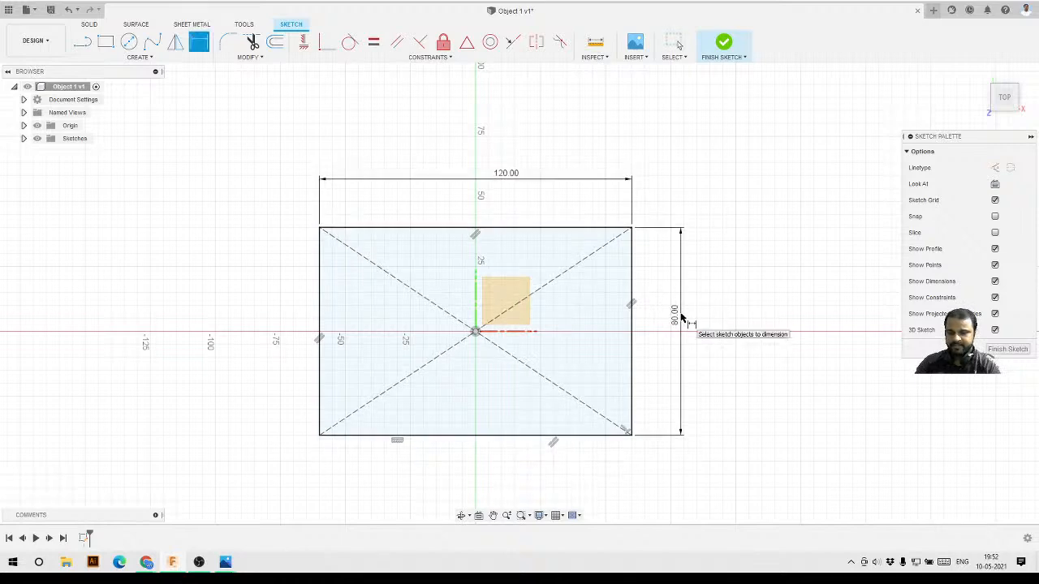
{"action": "key", "text": "Escape"}
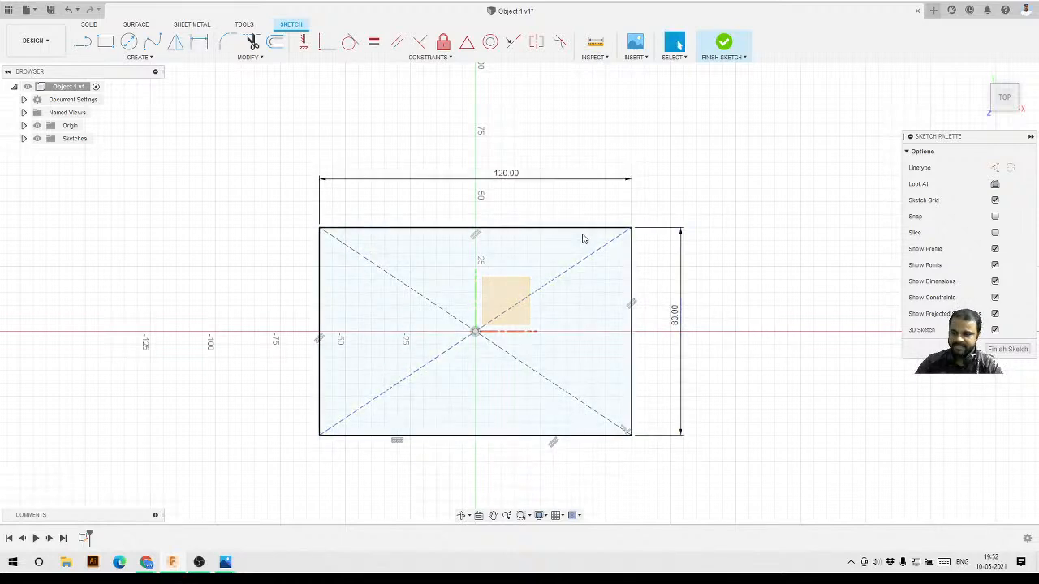
{"action": "left_click", "coordinate": [24, 138]}
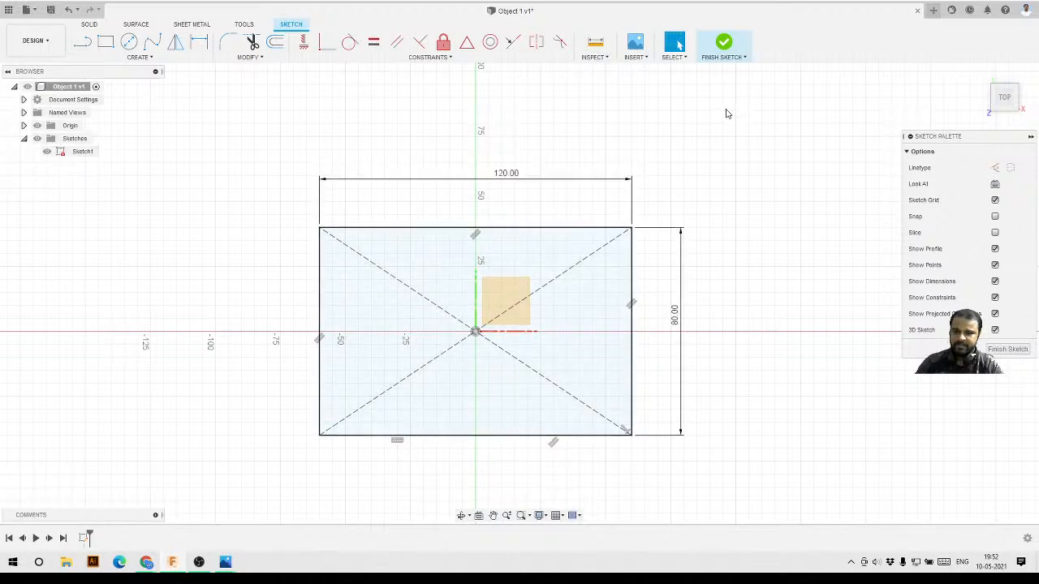
{"action": "left_click", "coordinate": [724, 44]}
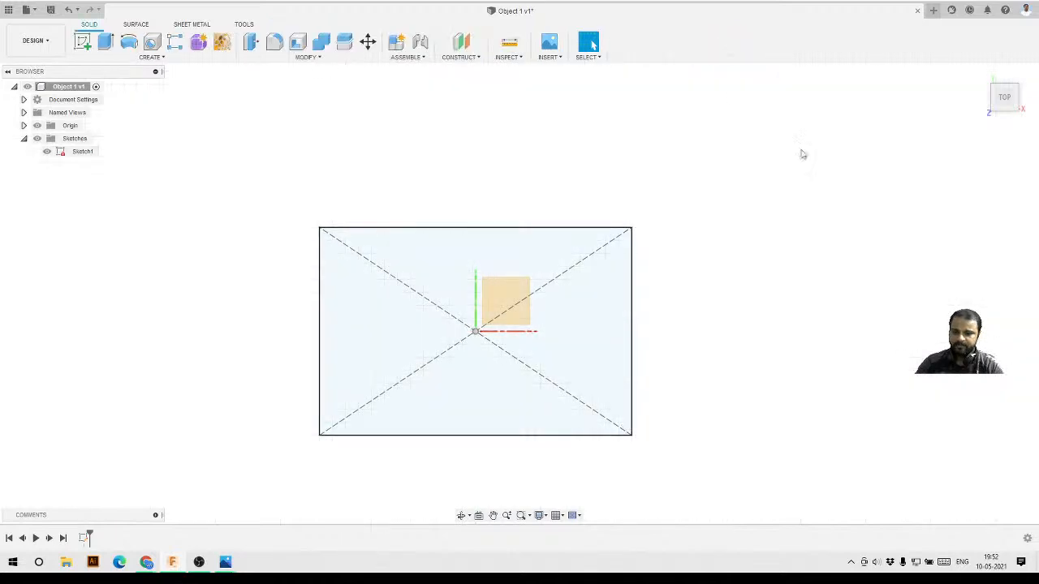
- Show the sketch in the isometric home view and consult the Object 1 drawing in Photos for the base height
{"action": "left_click", "coordinate": [980, 74]}
{"action": "scroll", "coordinate": [496, 313], "scroll_direction": "down", "scroll_amount": 3}
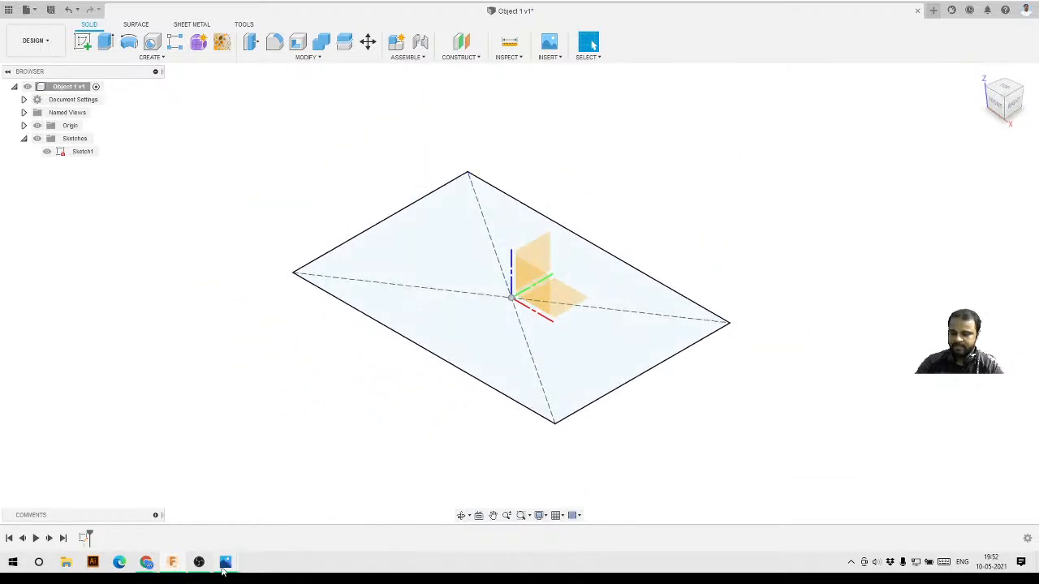
{"action": "mouse_move", "coordinate": [225, 562]}
{"action": "left_click", "coordinate": [193, 502]}
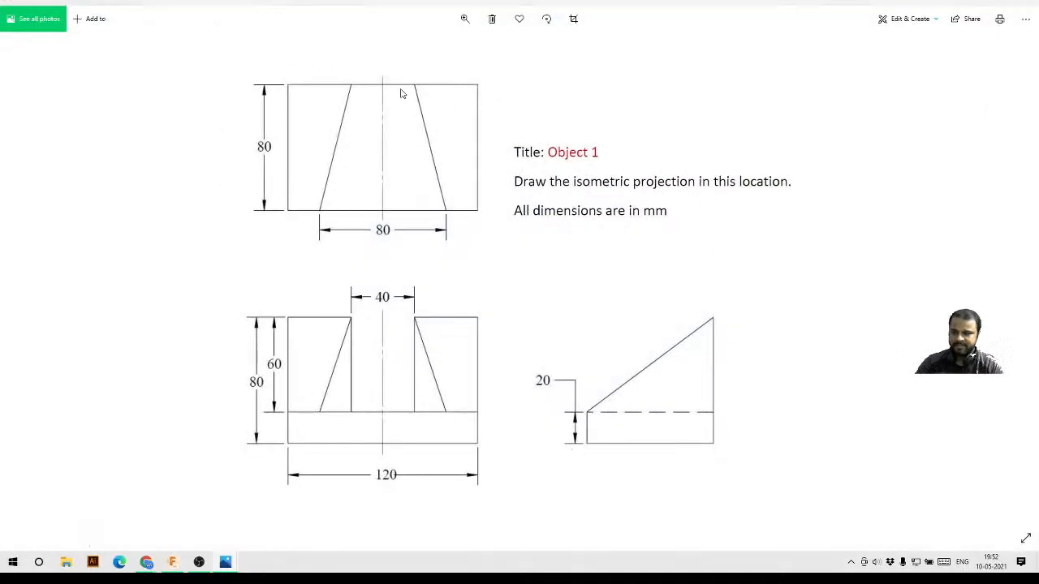
{"action": "left_click", "coordinate": [172, 562]}
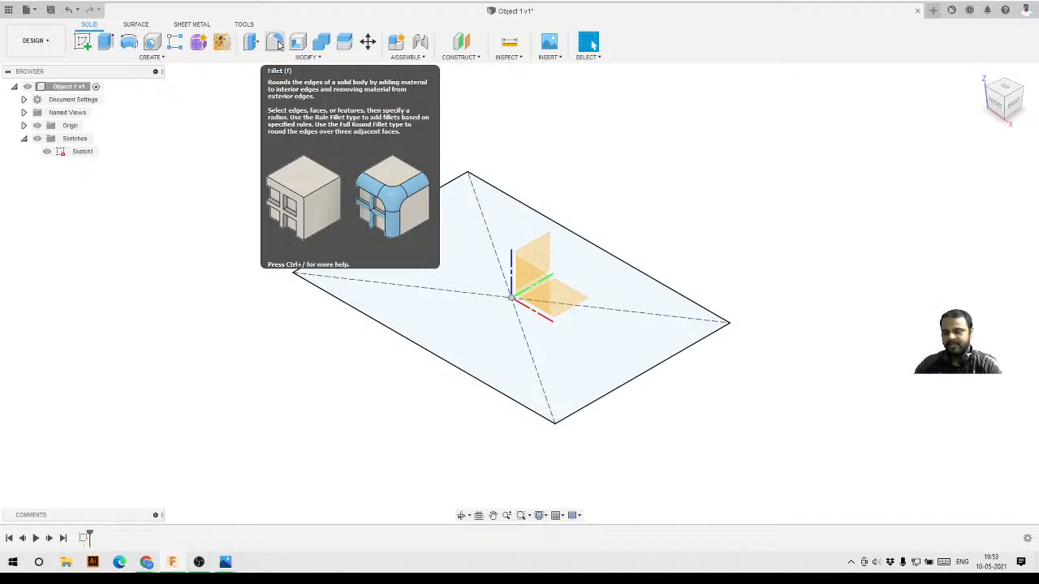
- Set up an extrusion of the base rectangle profile, going one side from the profile plane with a distance of 20 mm
{"action": "left_click", "coordinate": [104, 43]}
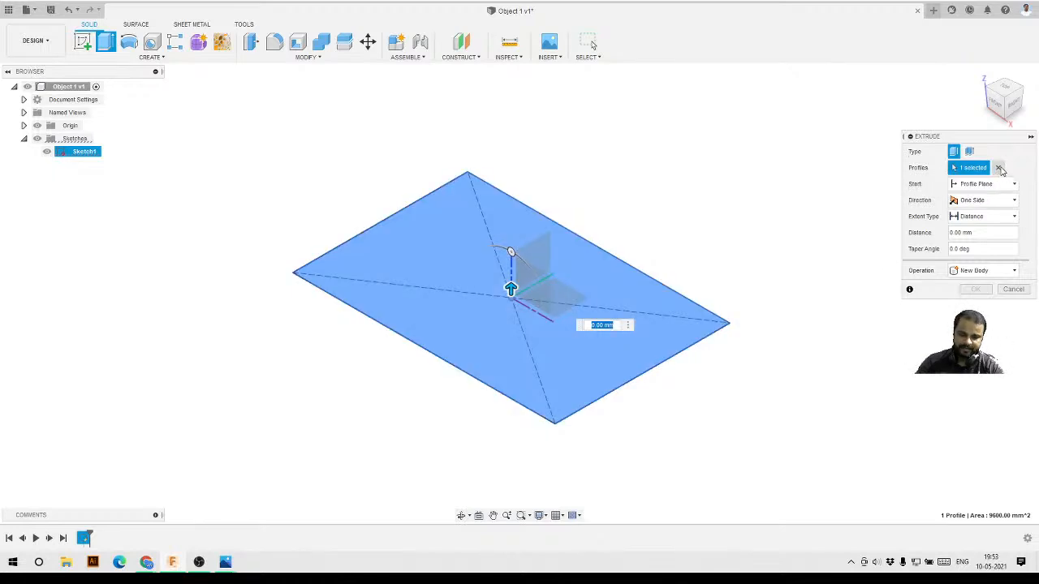
{"action": "left_click", "coordinate": [999, 168]}
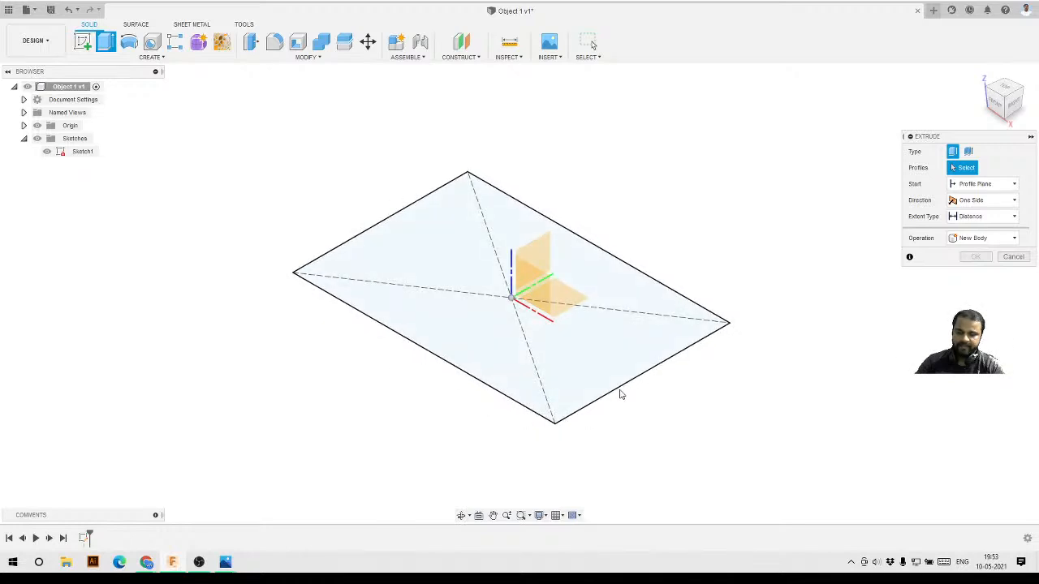
{"action": "left_click", "coordinate": [564, 386]}
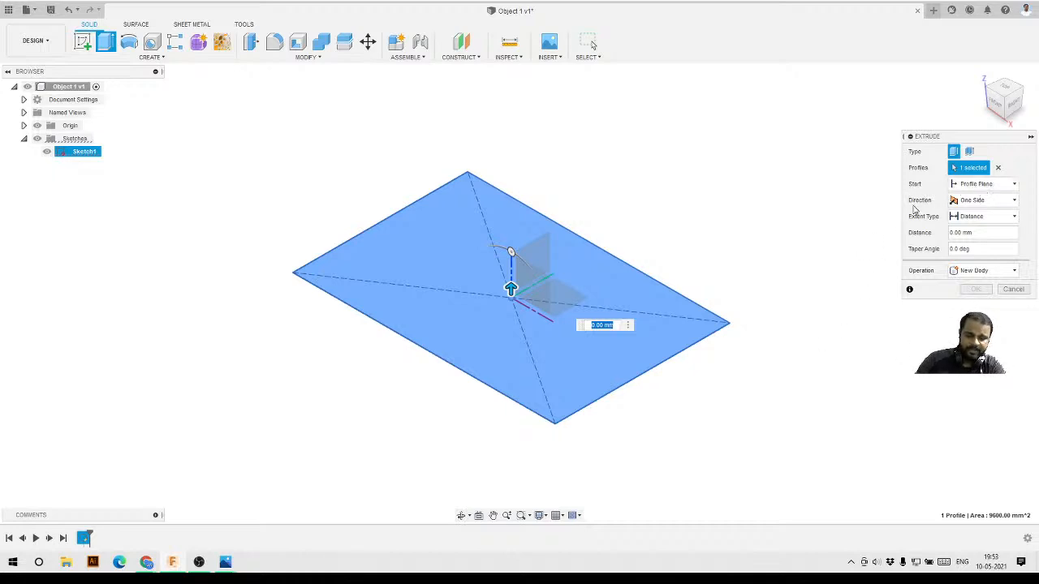
{"action": "left_click", "coordinate": [976, 203]}
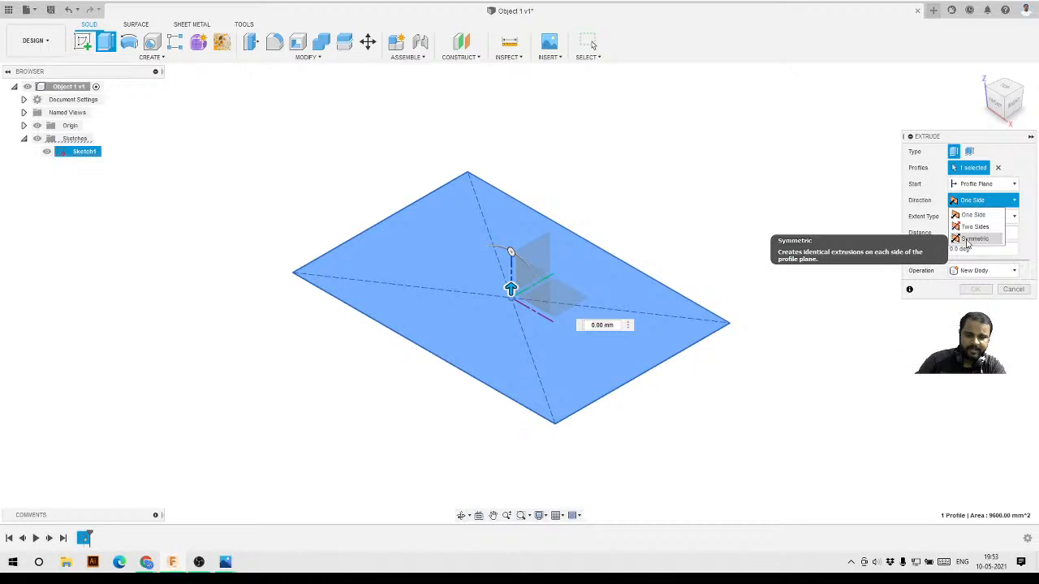
{"action": "left_click", "coordinate": [969, 192]}
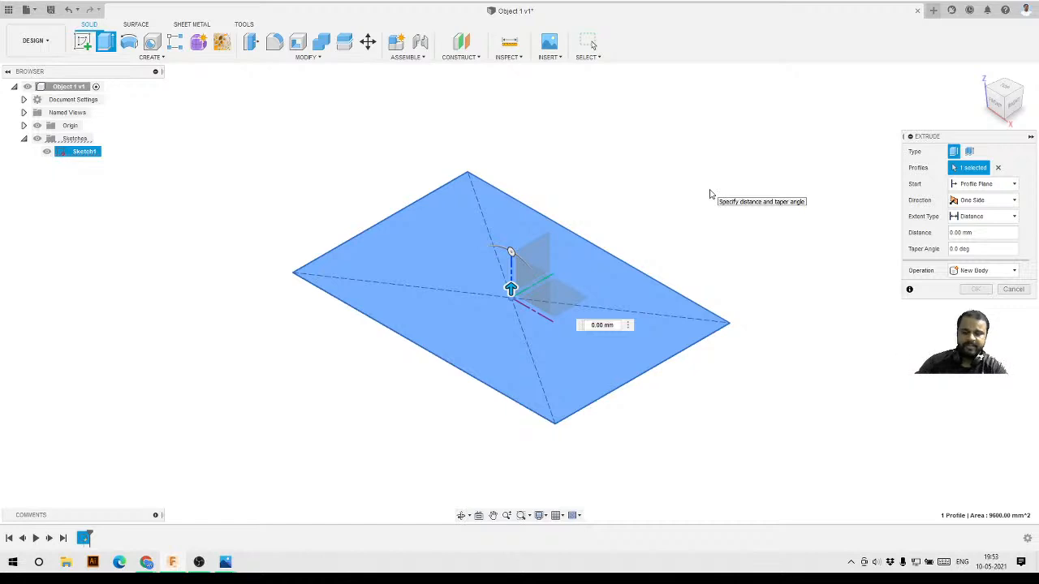
{"action": "left_click", "coordinate": [968, 234]}
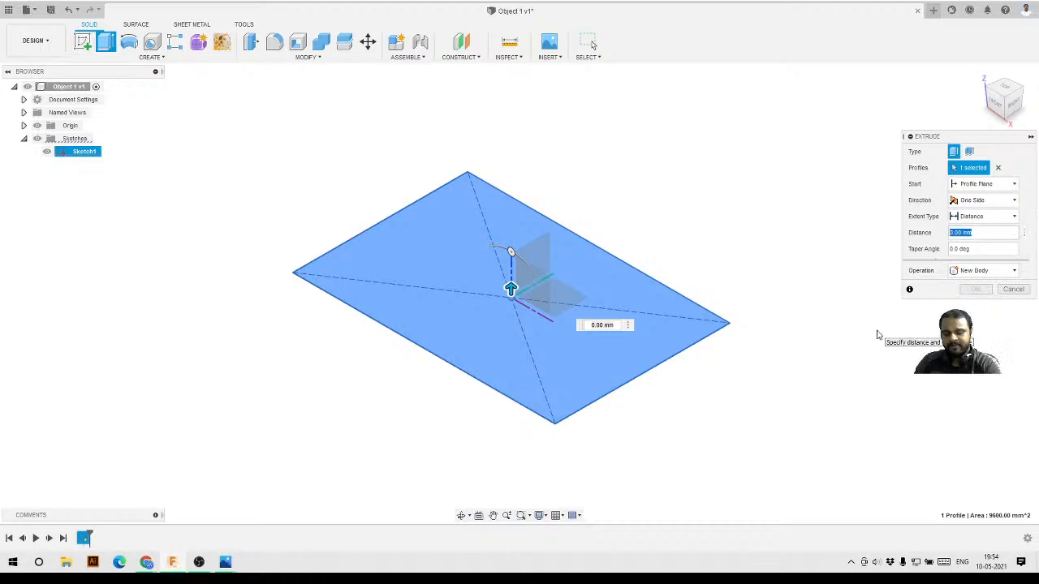
{"action": "type", "text": "20"}
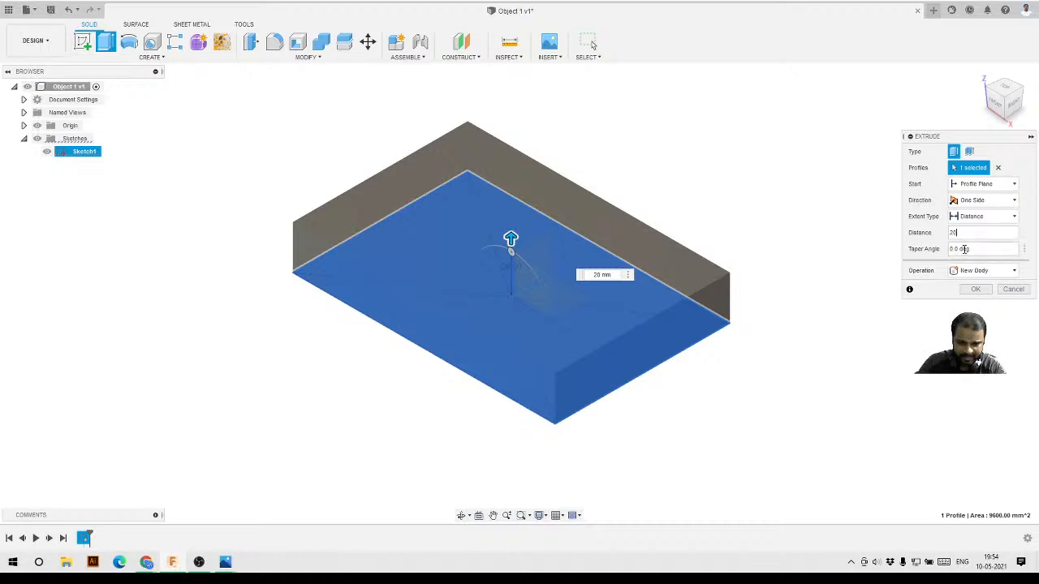
{"action": "key", "text": "Tab"}
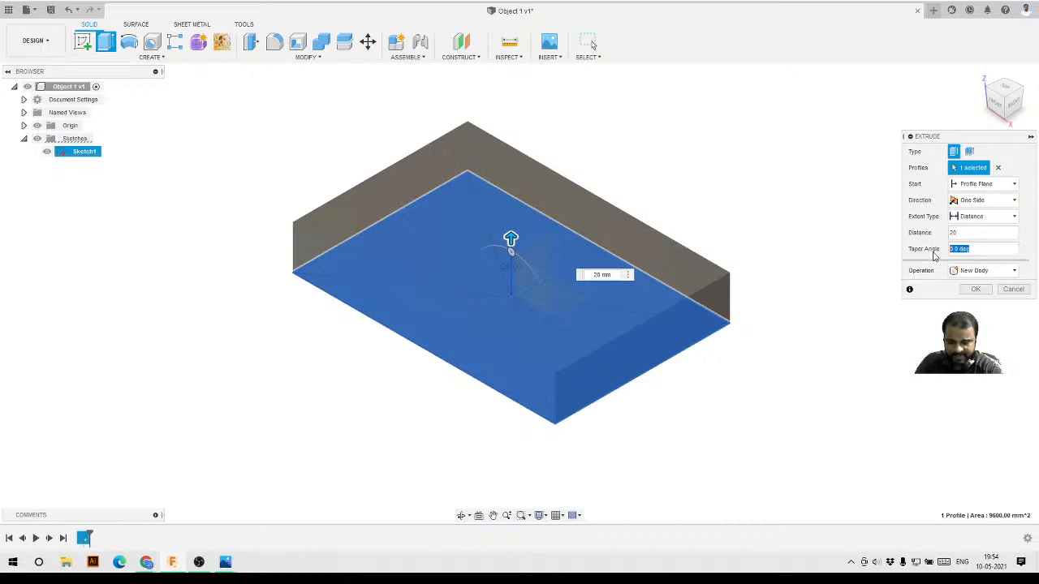
- Try taper angles of 40, 45 and -45 degrees on the base extrusion
{"action": "type", "text": "40"}
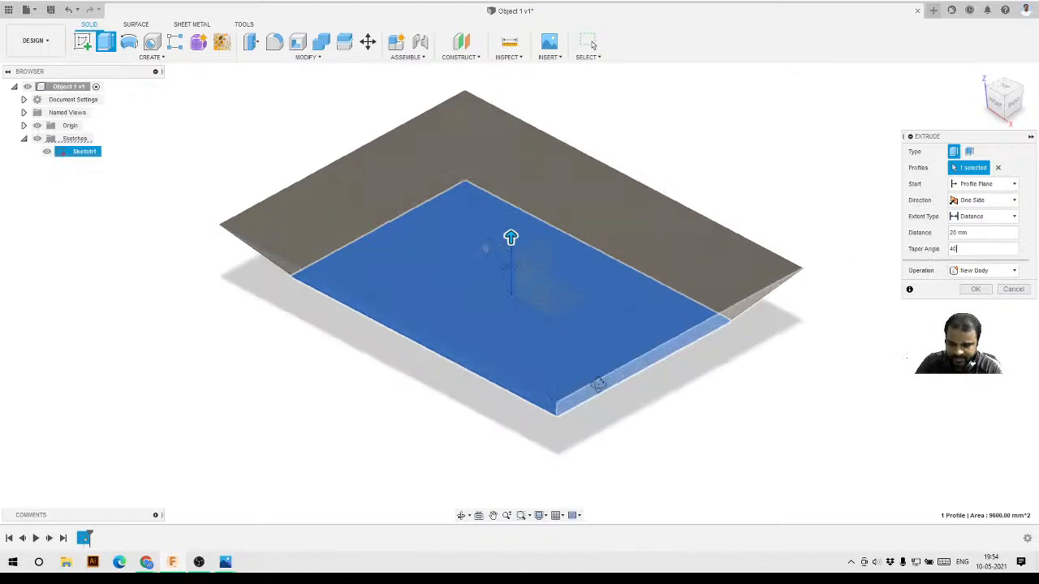
{"action": "middle_click_drag", "start_coordinate": [598, 384], "coordinate": [657, 323], "text": "shift"}
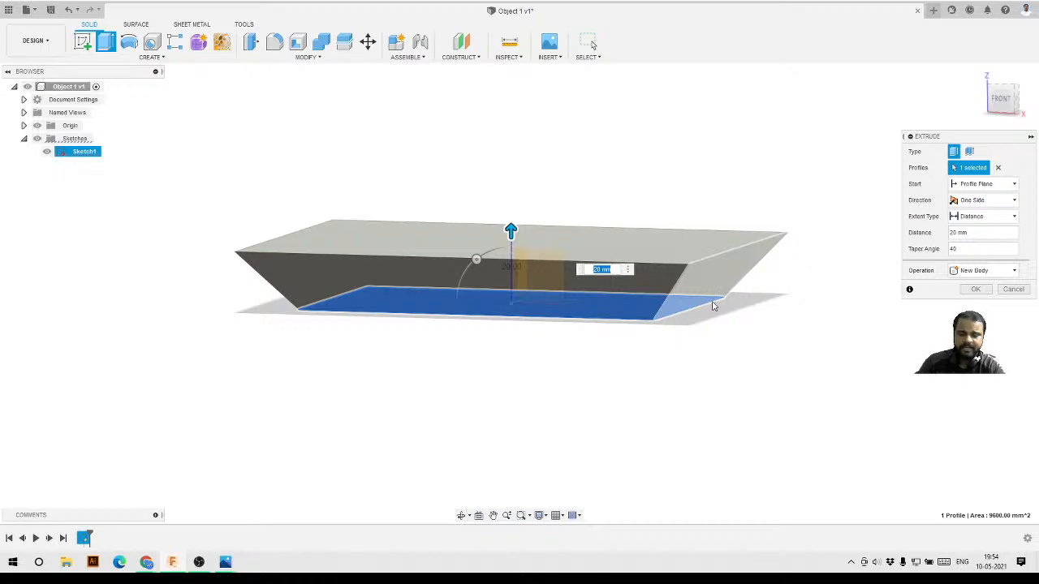
{"action": "left_click", "coordinate": [962, 249]}
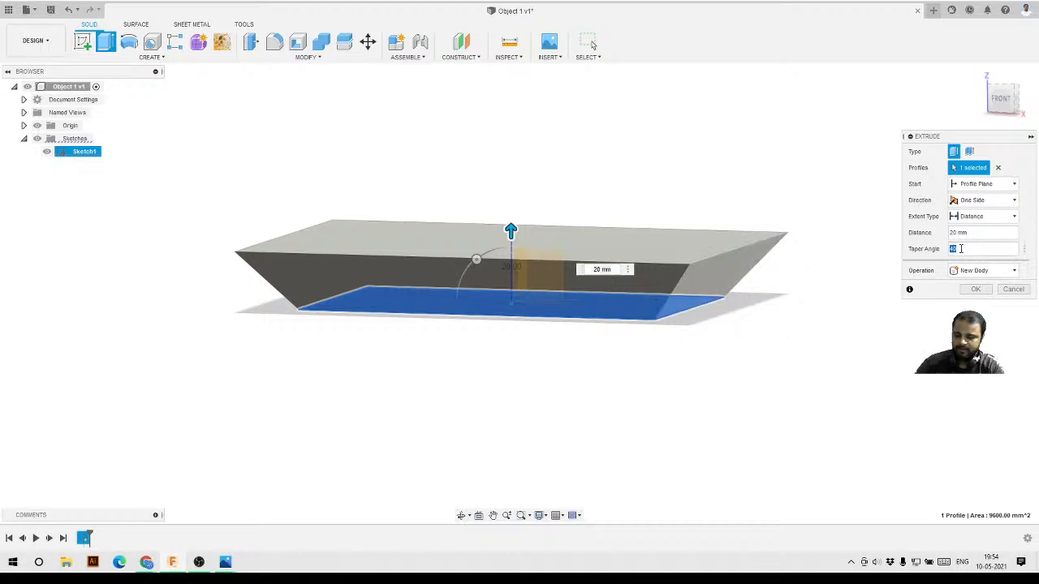
{"action": "left_click", "coordinate": [962, 249]}
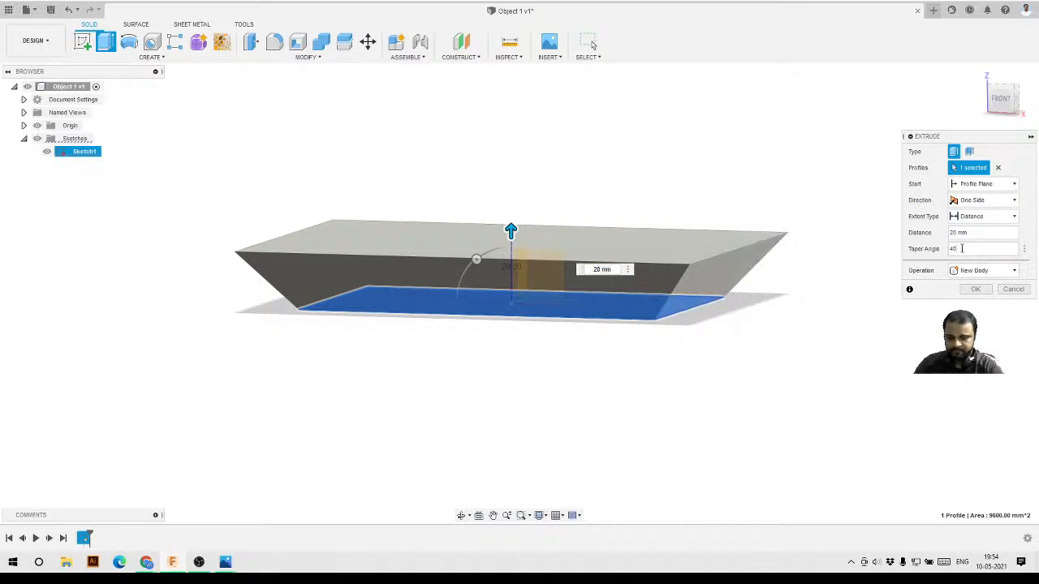
{"action": "type", "text": "5"}
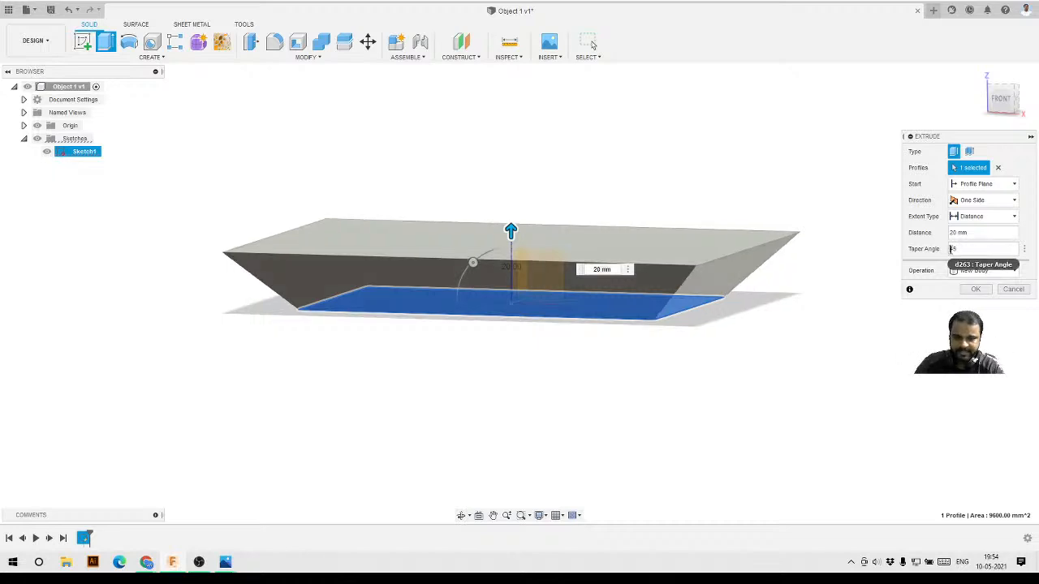
{"action": "type", "text": "-"}
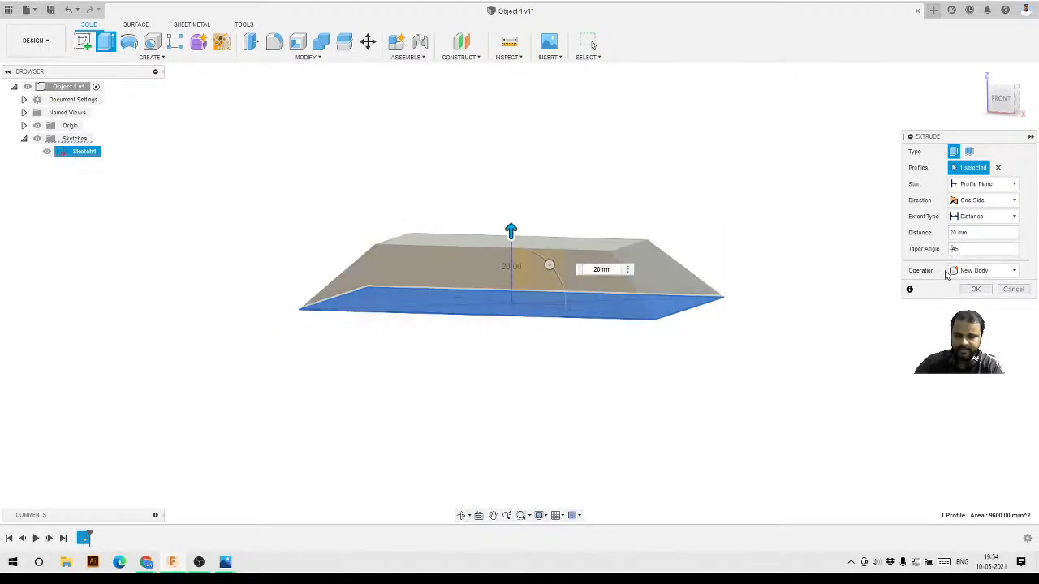
- Set the taper angle to 0 and complete the base extrusion as a new body
{"action": "double_click", "coordinate": [951, 249]}
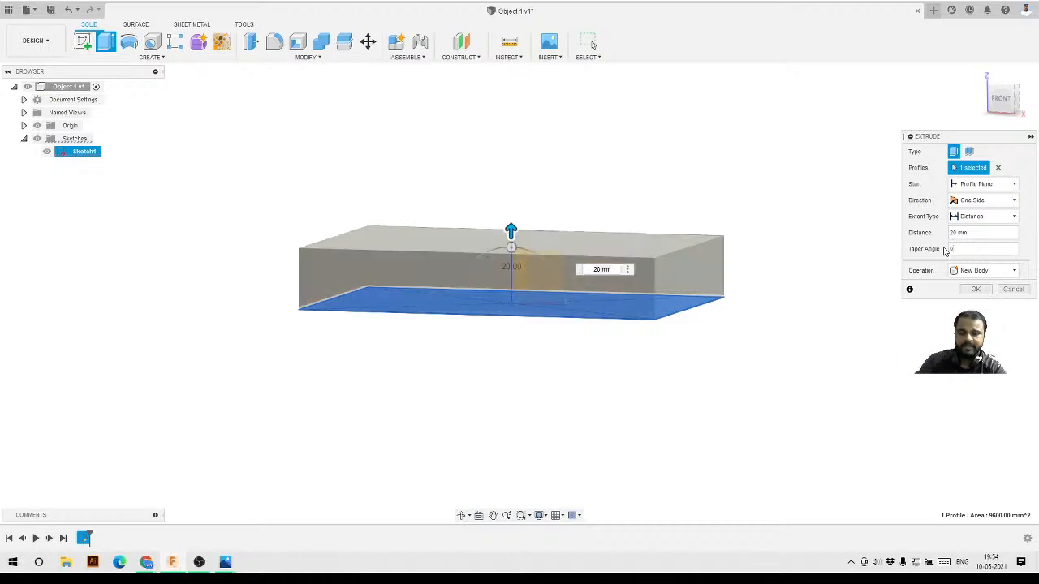
{"action": "middle_click_drag", "start_coordinate": [679, 302], "coordinate": [634, 311], "text": "shift"}
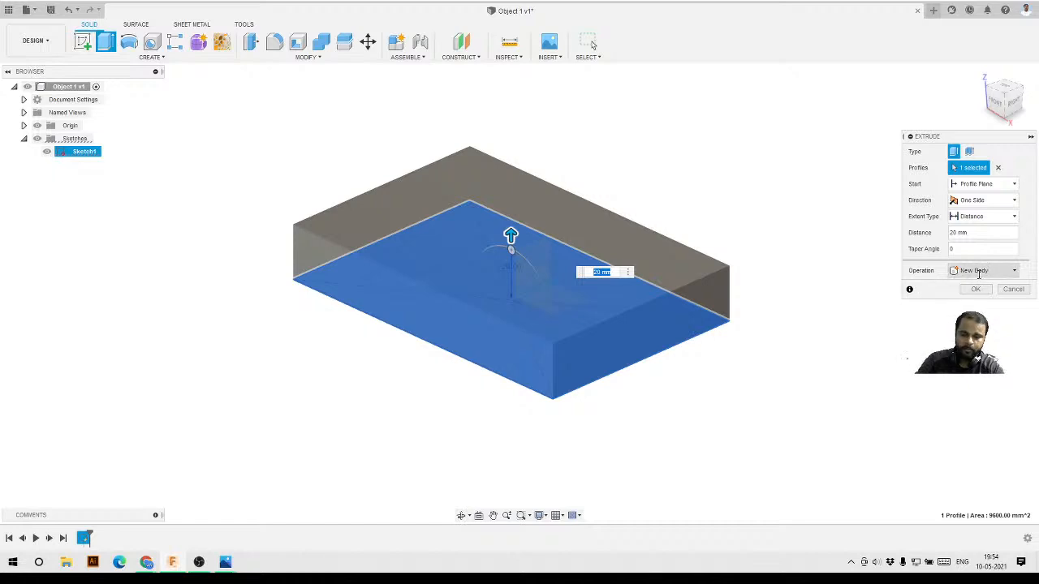
{"action": "left_click", "coordinate": [976, 288]}
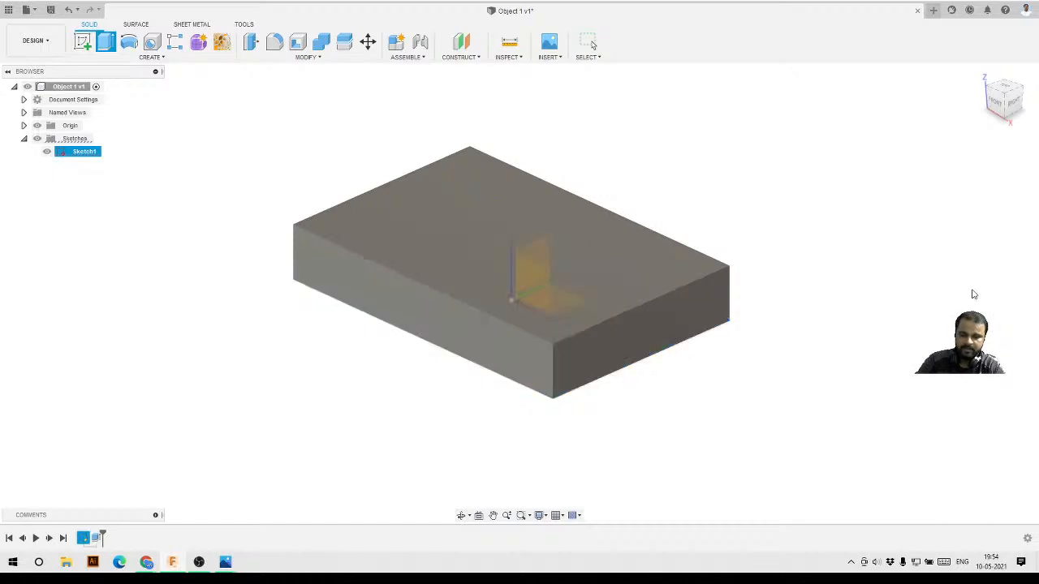
- Expand the list of bodies and hide both the base sketch and the origin planes around the block
{"action": "middle_click_drag", "start_coordinate": [620, 328], "coordinate": [552, 318], "text": "shift"}
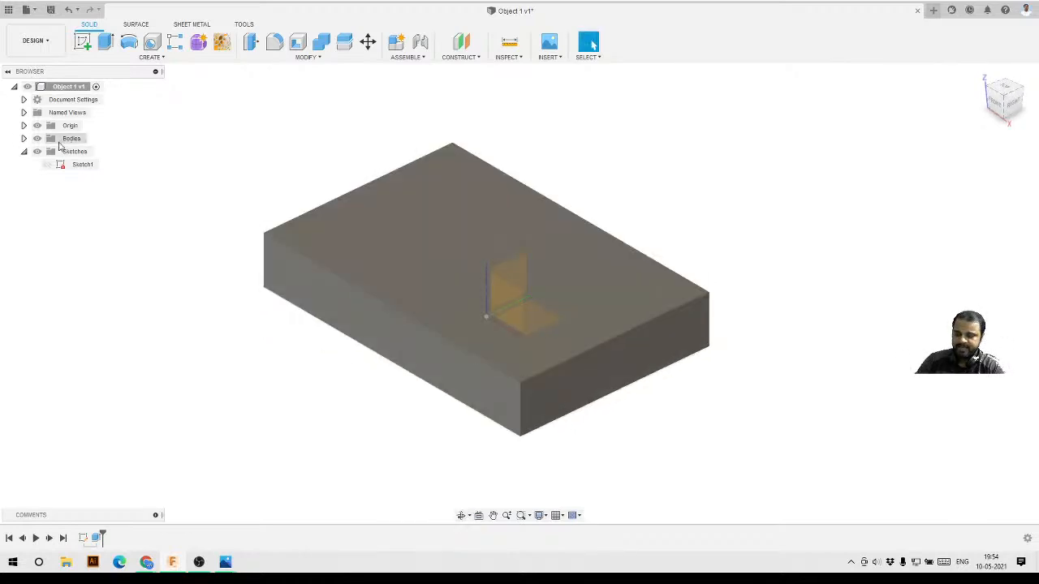
{"action": "left_click", "coordinate": [23, 139]}
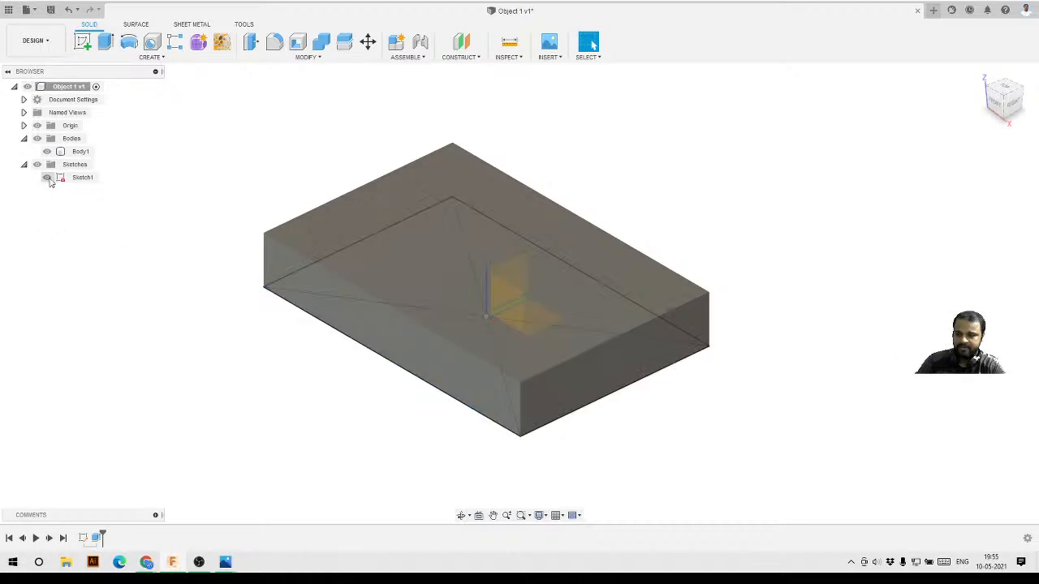
{"action": "left_click", "coordinate": [47, 177]}
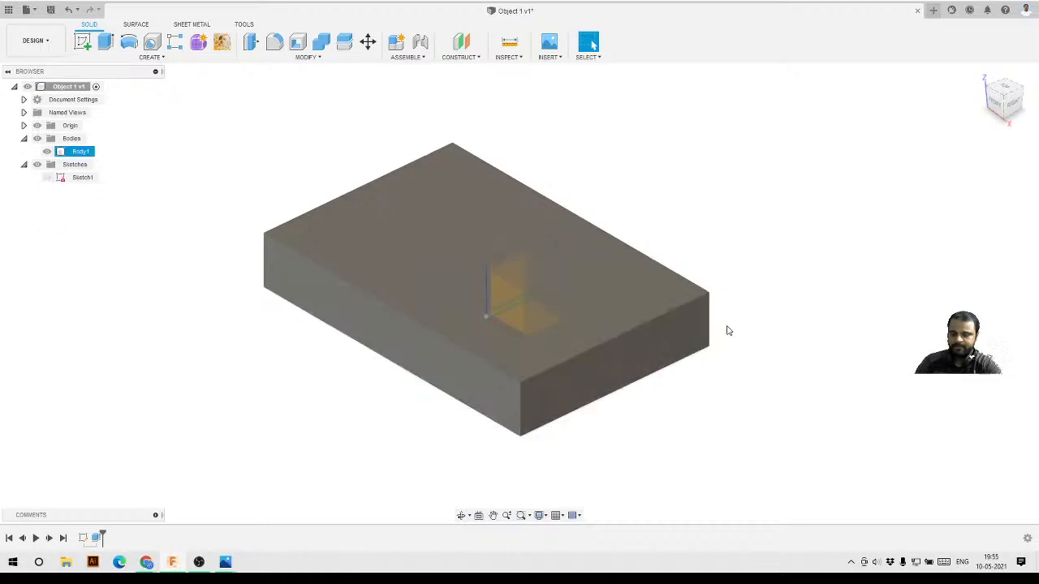
{"action": "scroll", "coordinate": [725, 327], "scroll_direction": "down", "scroll_amount": 2}
{"action": "middle_click_drag", "start_coordinate": [538, 366], "coordinate": [487, 324], "text": "shift"}
{"action": "middle_click_drag", "start_coordinate": [595, 301], "coordinate": [541, 215], "text": "shift"}
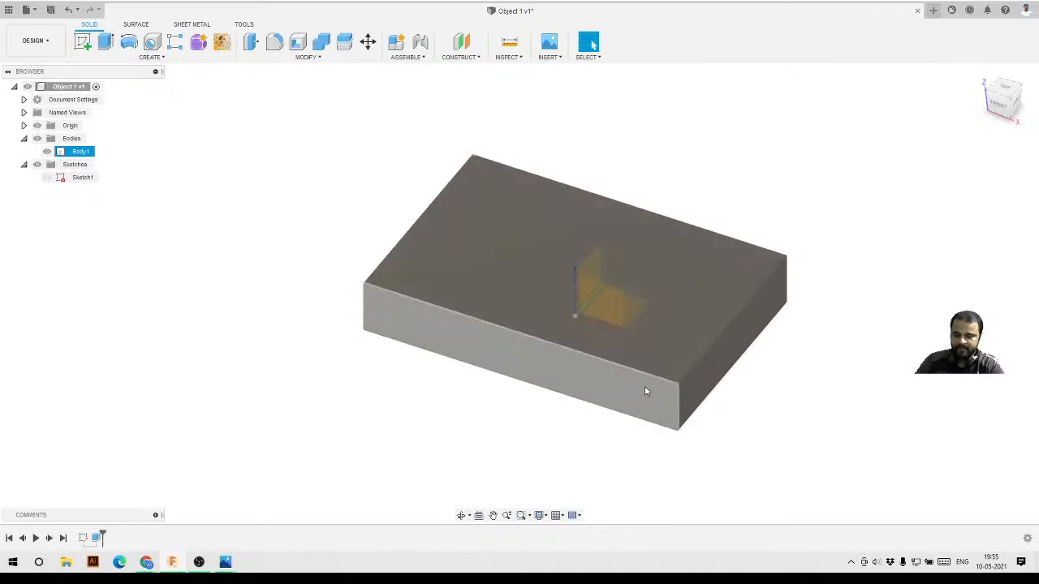
{"action": "middle_click_drag", "start_coordinate": [634, 388], "coordinate": [371, 241], "text": "shift"}
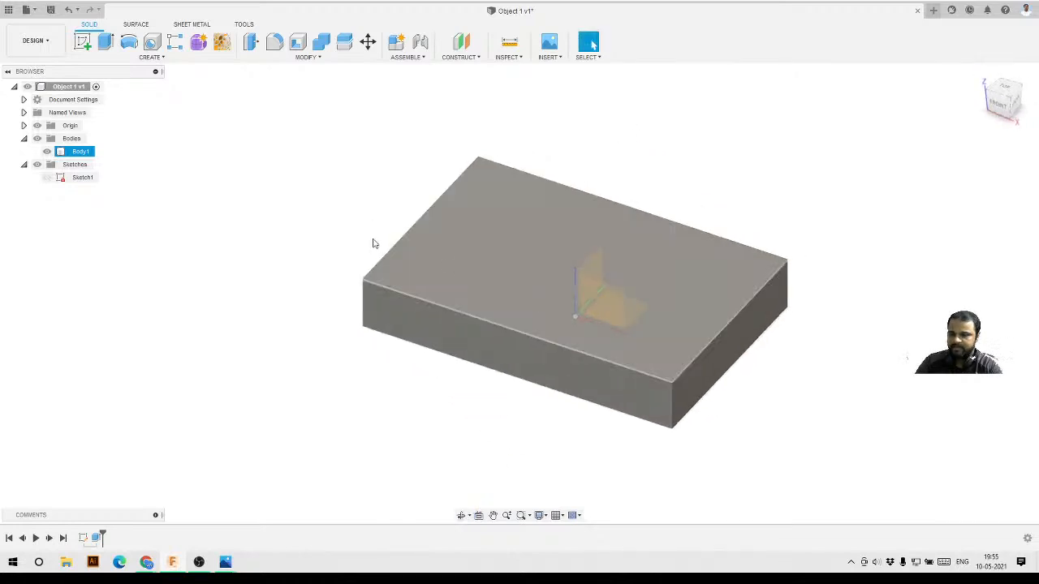
{"action": "left_click", "coordinate": [36, 126]}
{"action": "mouse_move", "coordinate": [487, 276]}
{"action": "middle_mouse_down", "text": "shift"}
{"action": "mouse_move", "coordinate": [496, 280]}
{"action": "mouse_move", "coordinate": [485, 281]}
{"action": "middle_mouse_up", "text": "shift"}
- Consult the Object 1 drawing in Photos again, and start a sketch on the block's upper face, viewed straight on
{"action": "mouse_move", "coordinate": [236, 566]}
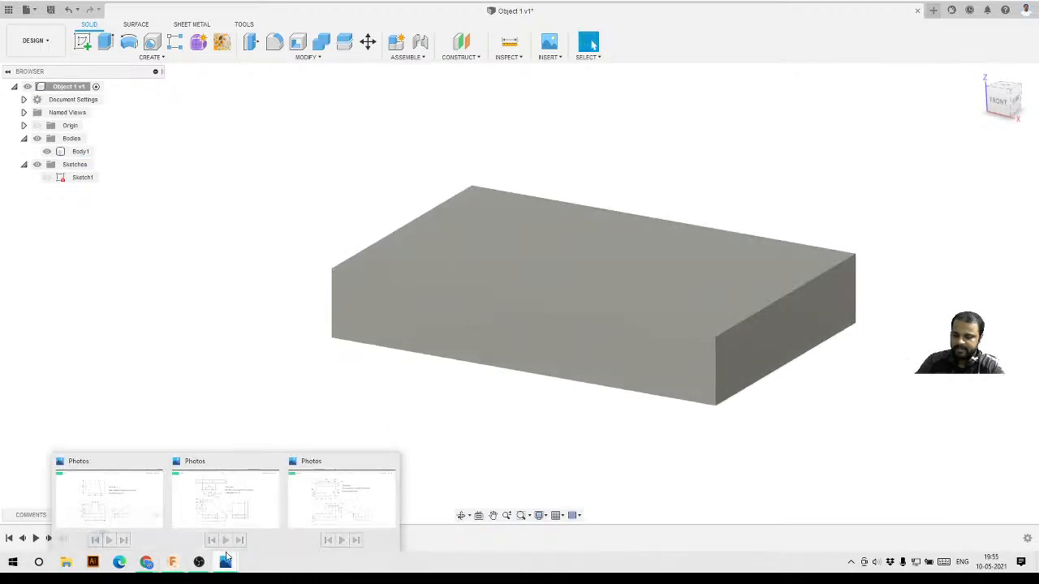
{"action": "left_click", "coordinate": [136, 504]}
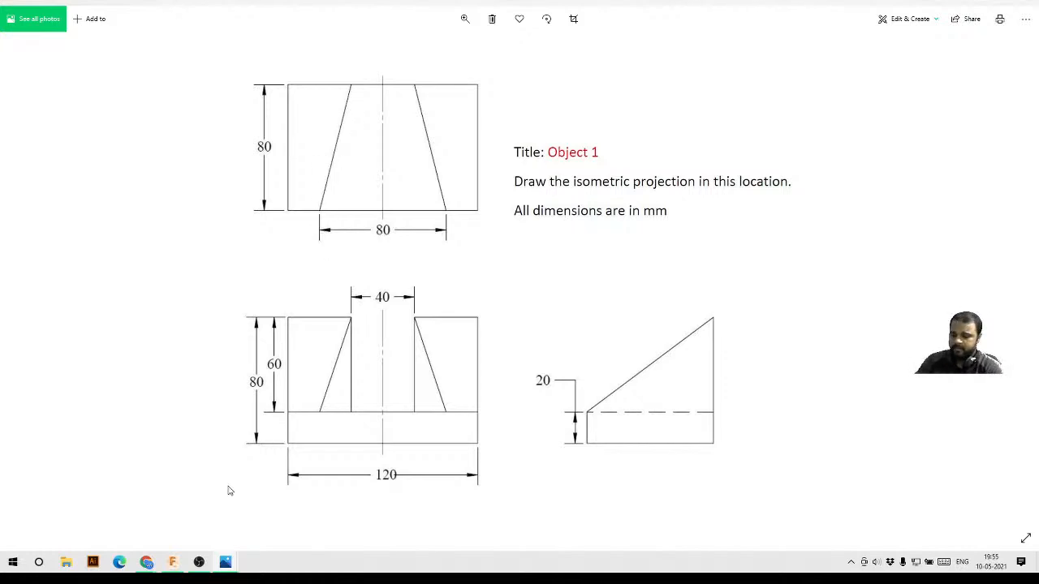
{"action": "left_click", "coordinate": [172, 562]}
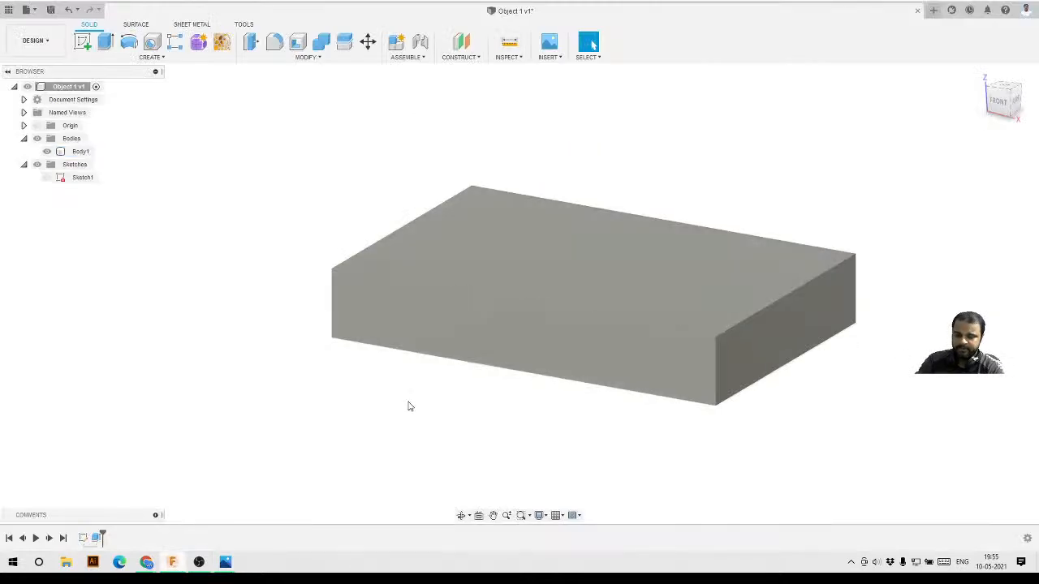
{"action": "left_click", "coordinate": [467, 257]}
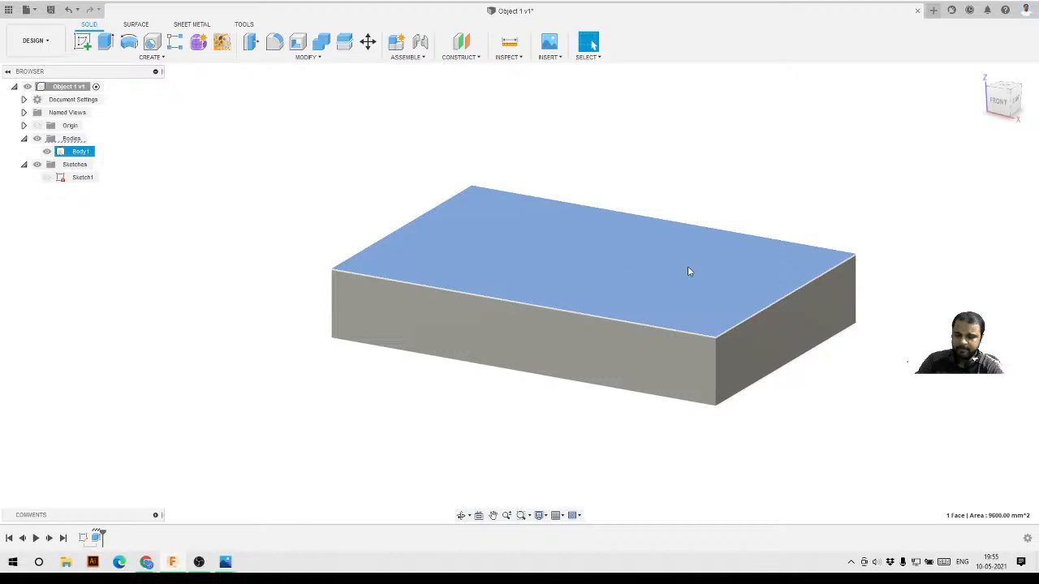
{"action": "key", "text": "Escape"}
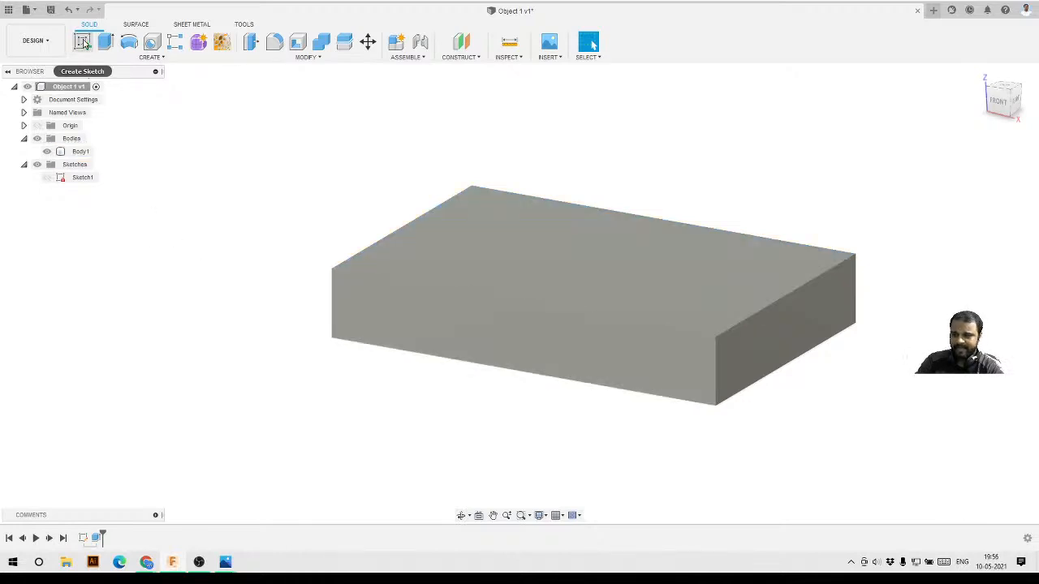
{"action": "left_click", "coordinate": [82, 42]}
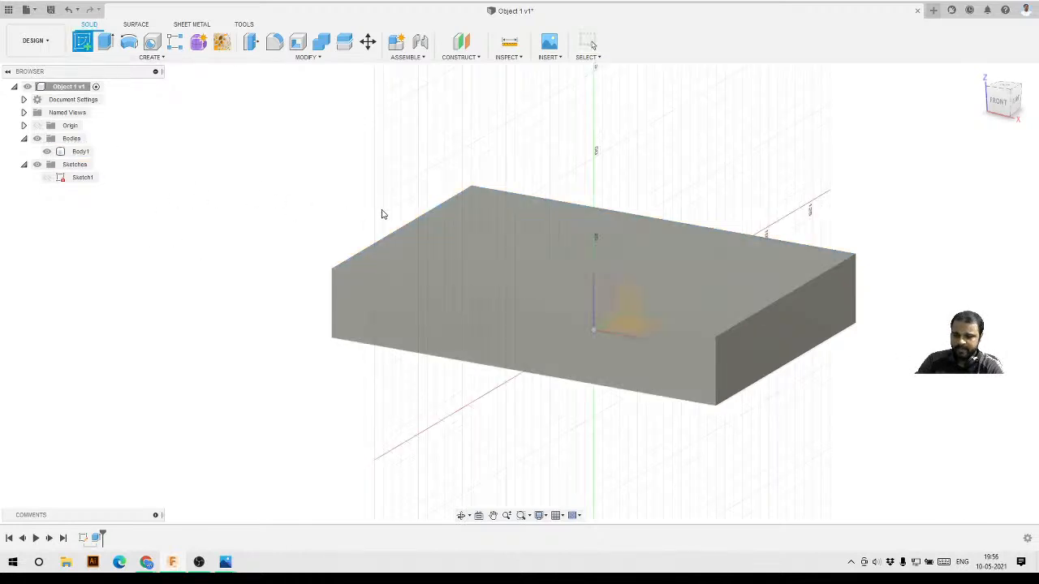
{"action": "left_click", "coordinate": [566, 343]}
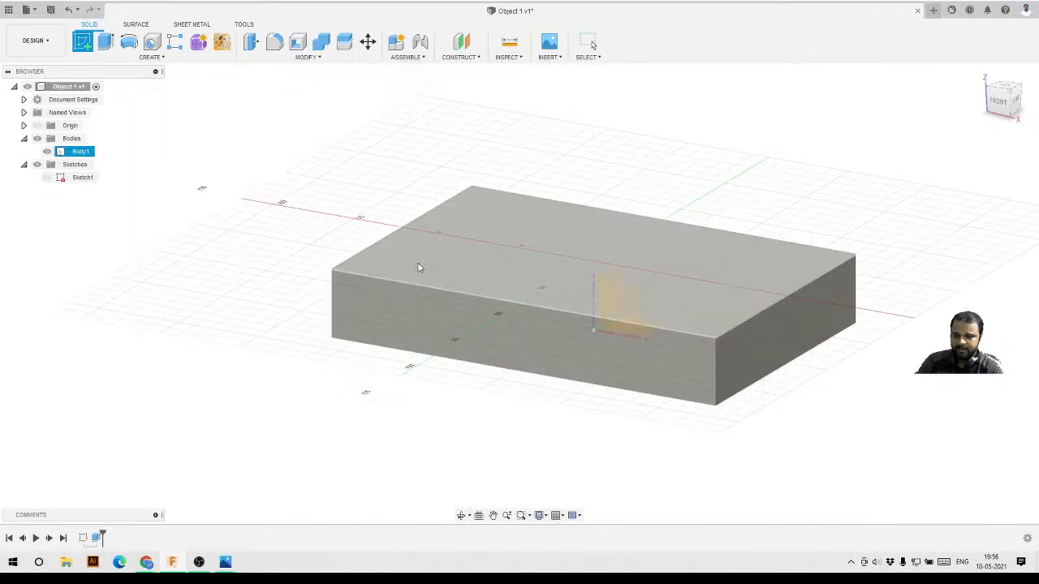
{"action": "left_click", "coordinate": [682, 267]}
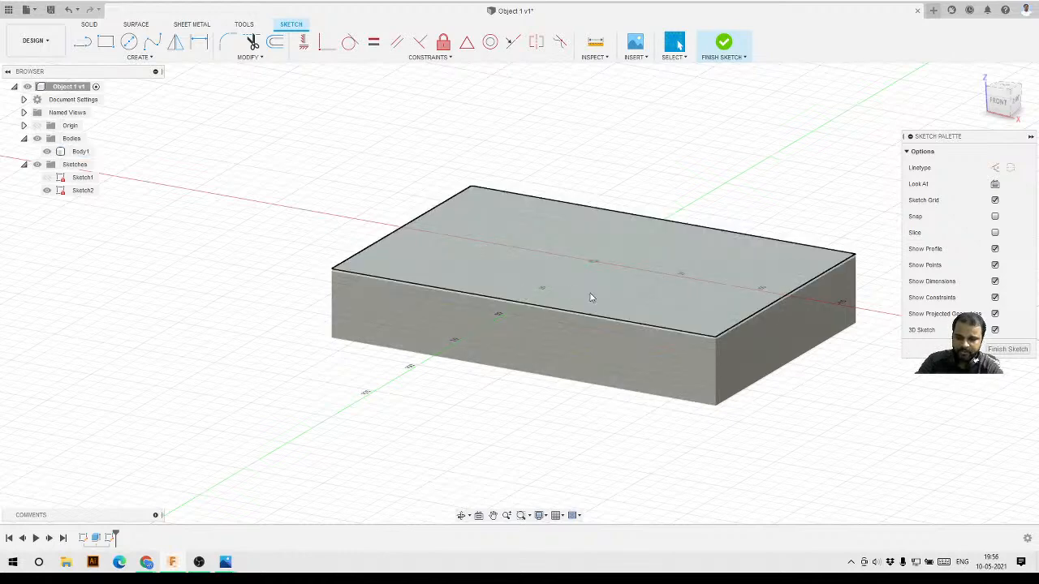
{"action": "left_click", "coordinate": [480, 517]}
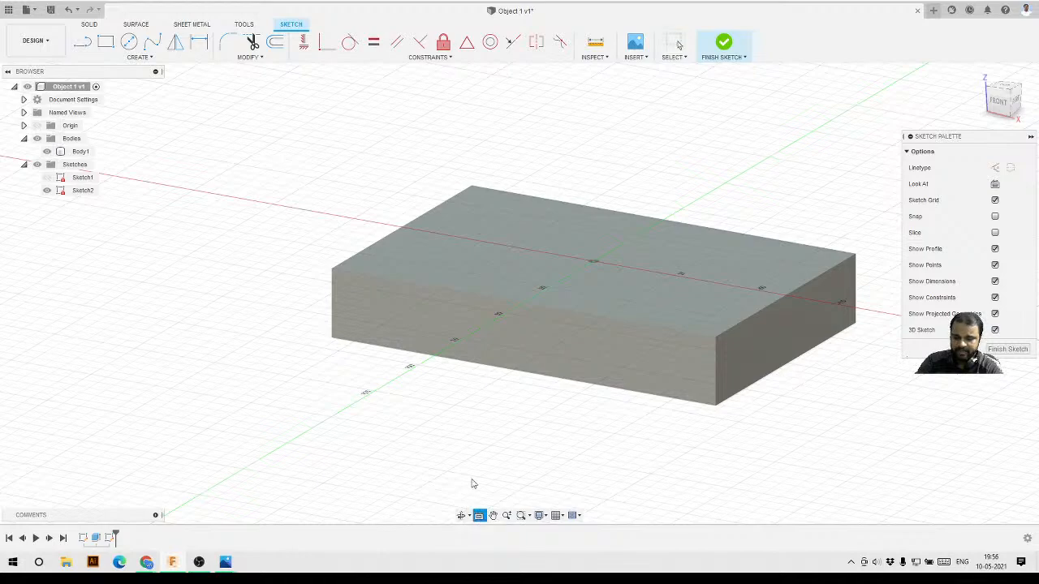
{"action": "left_click", "coordinate": [574, 276]}
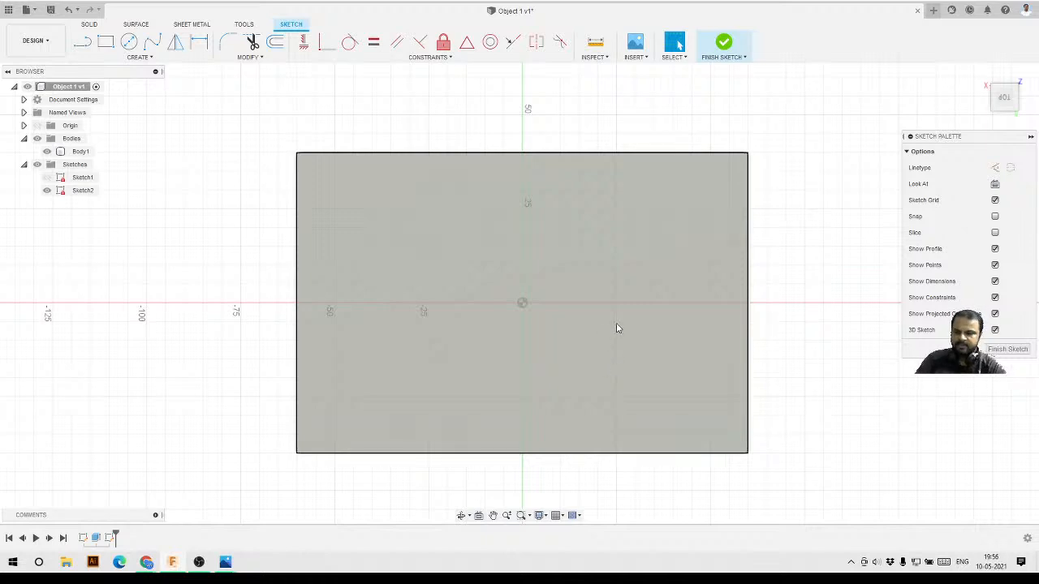
- Sketch two separate slanted lines between the face's two long edges, converging to about 37 mm apart at the narrow end
{"action": "left_click", "coordinate": [83, 45]}
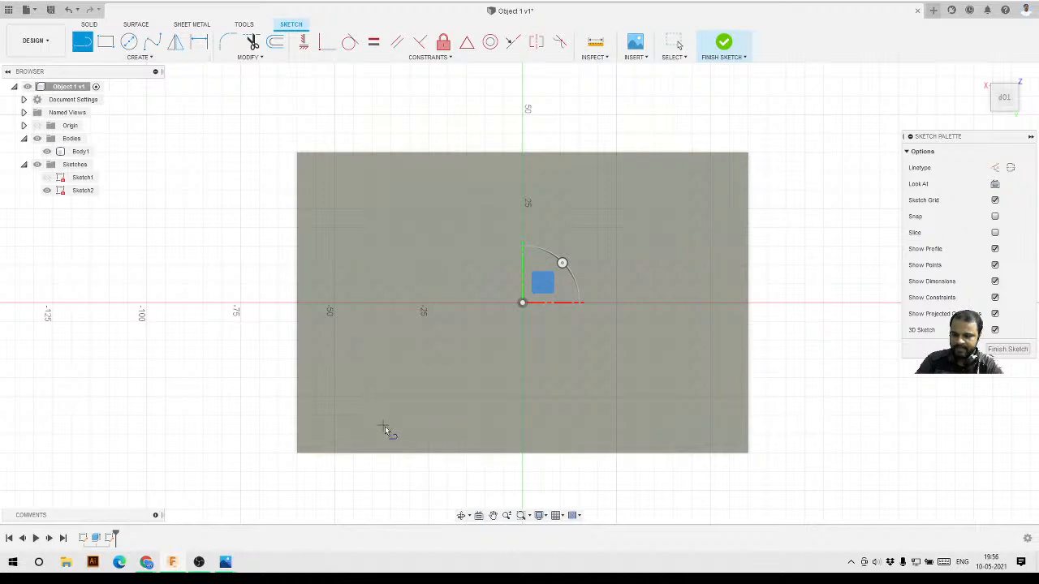
{"action": "left_click", "coordinate": [397, 453]}
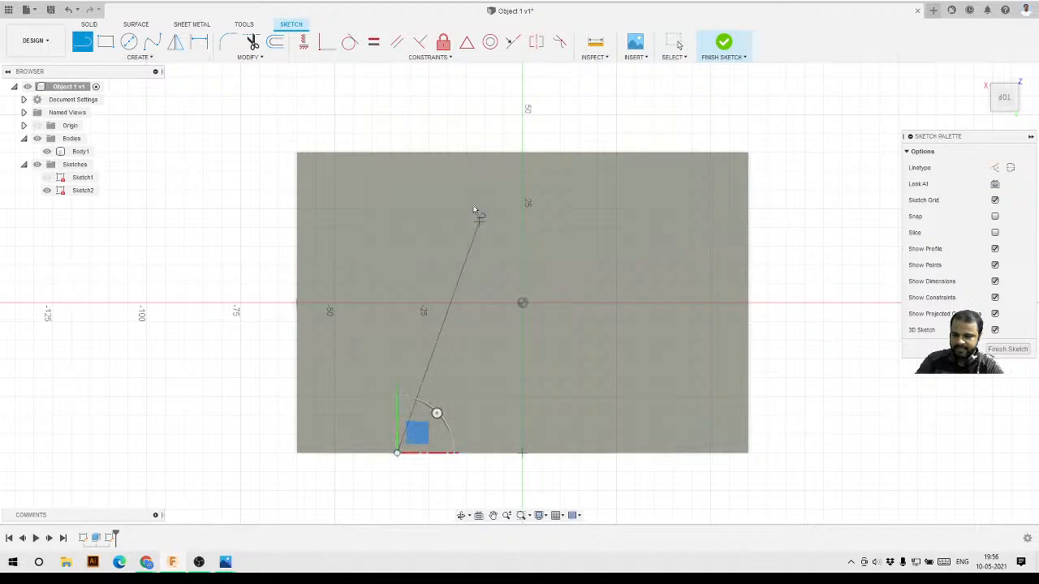
{"action": "left_click", "coordinate": [444, 152]}
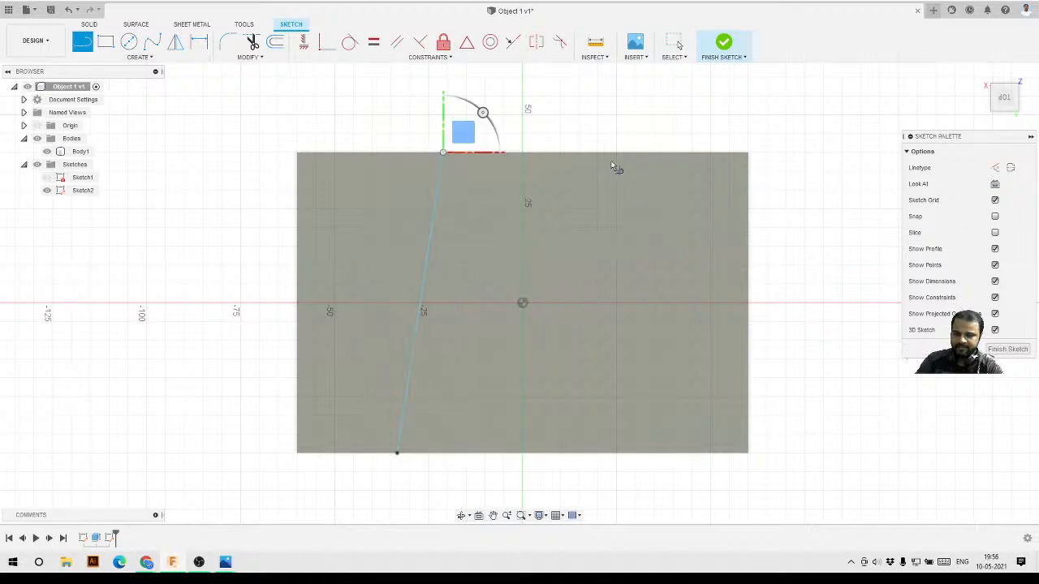
{"action": "left_click", "coordinate": [583, 152]}
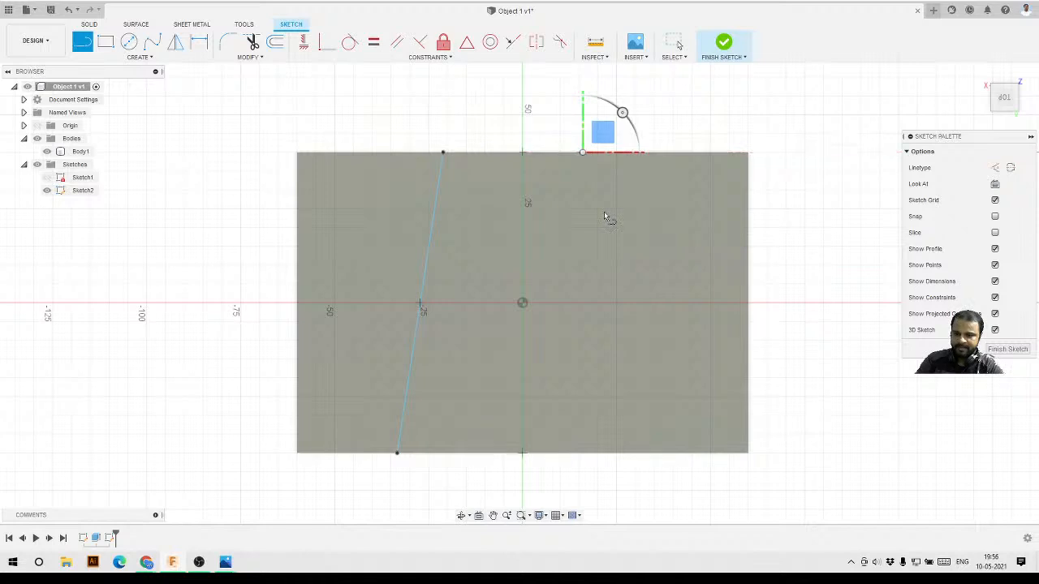
{"action": "left_click", "coordinate": [646, 454]}
{"action": "key", "text": "Escape"}
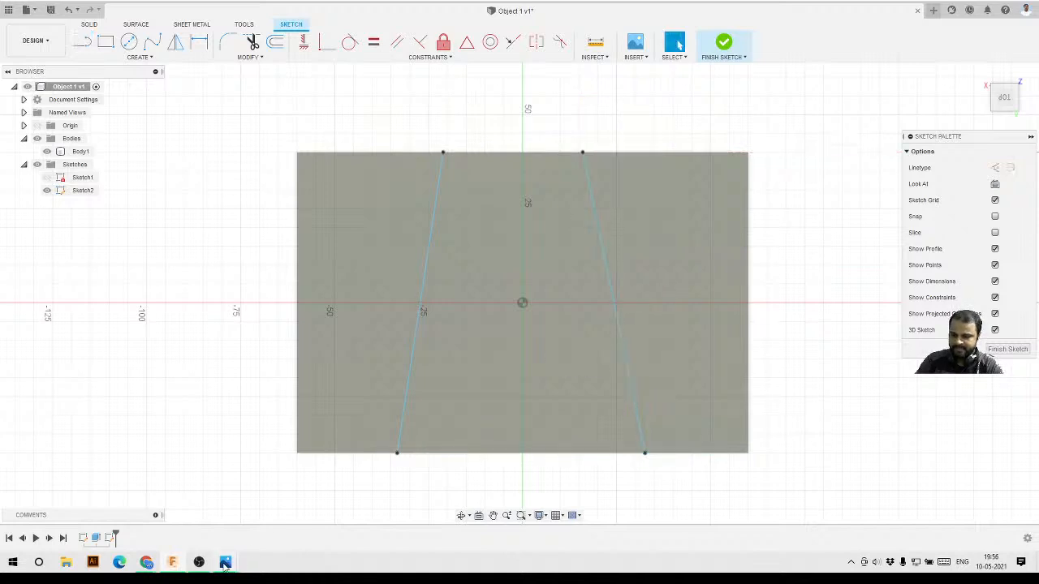
- Consult the Object 1 drawing in Photos, and dimension the spacing between the slanted lines' narrow-end points to 40 mm
{"action": "mouse_move", "coordinate": [225, 565]}
{"action": "left_click", "coordinate": [155, 524]}
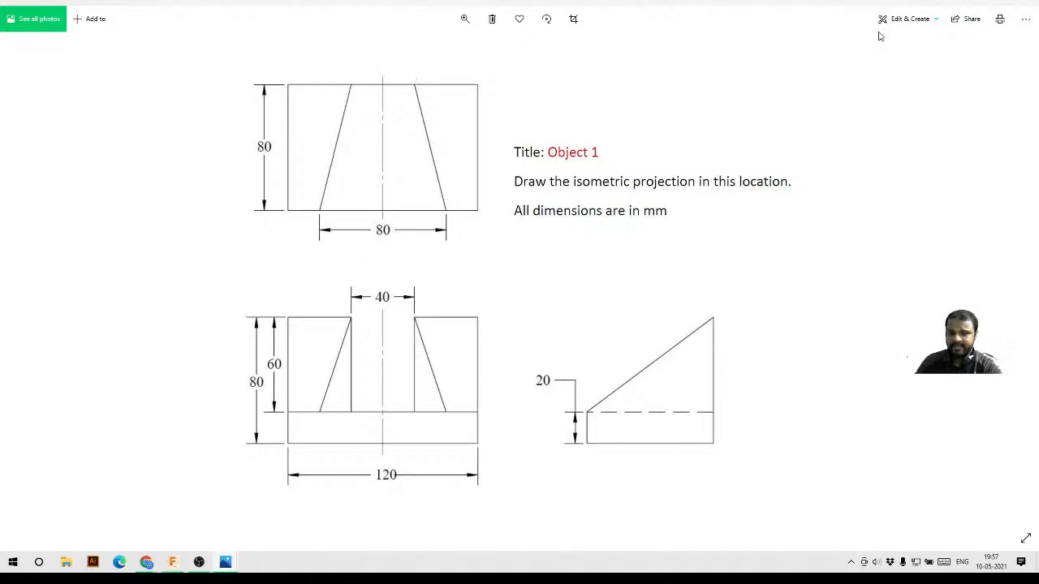
{"action": "left_click", "coordinate": [975, 3]}
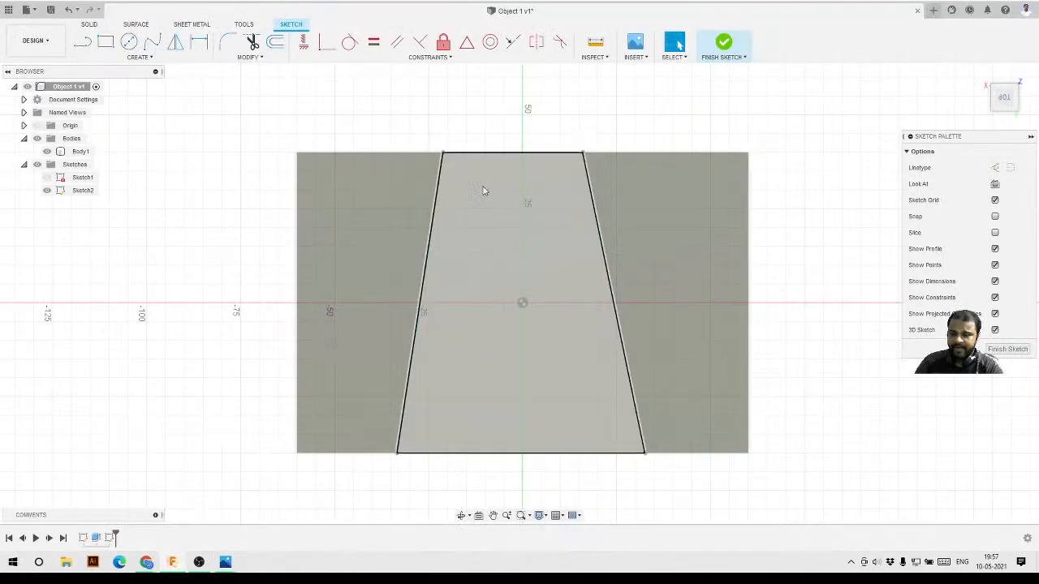
{"action": "left_click", "coordinate": [198, 42]}
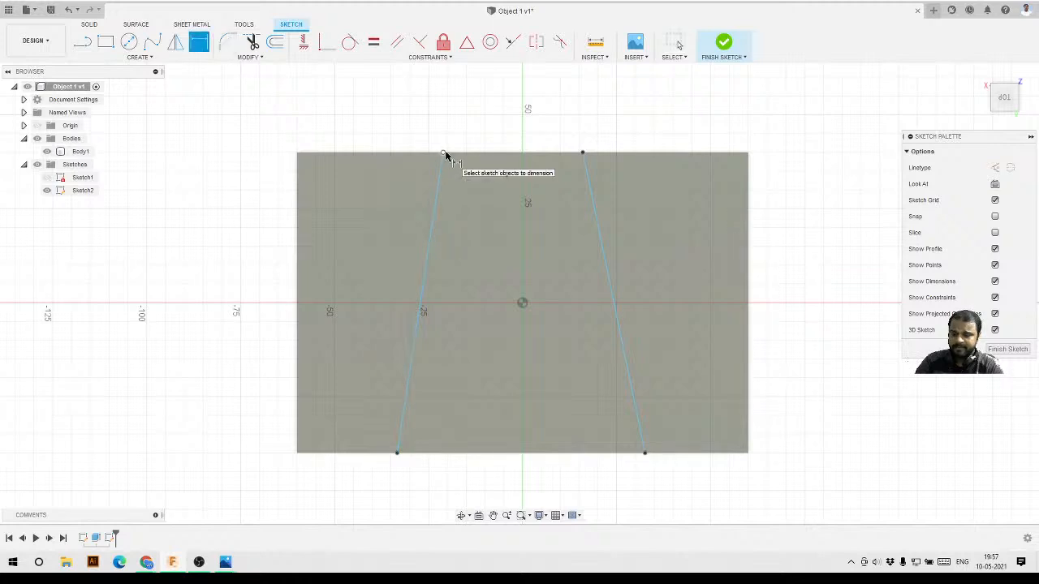
{"action": "left_click", "coordinate": [444, 153]}
{"action": "left_click", "coordinate": [582, 153]}
{"action": "left_click", "coordinate": [509, 128]}
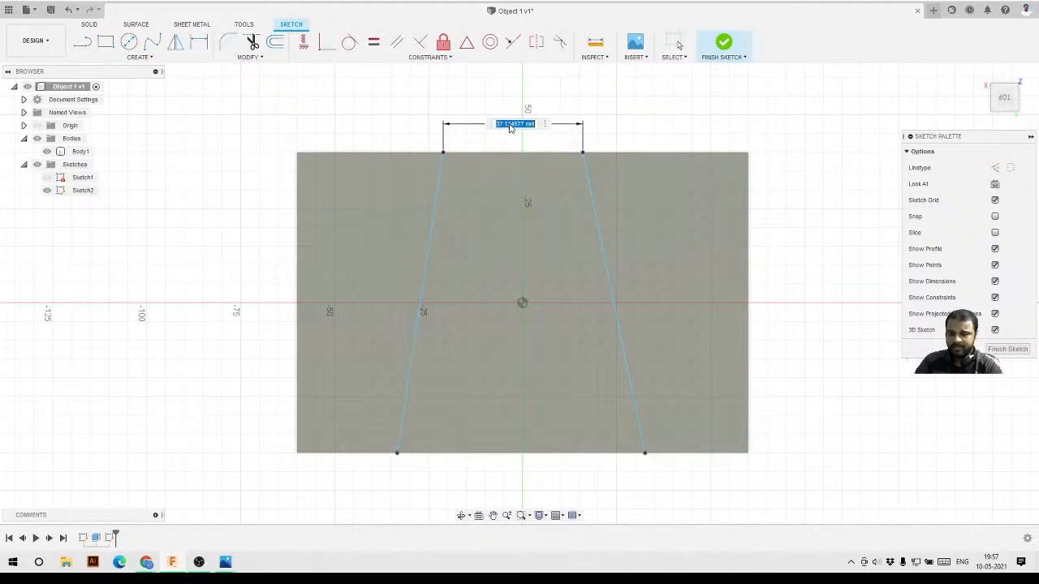
{"action": "type", "text": "40"}
{"action": "key", "text": "Return"}
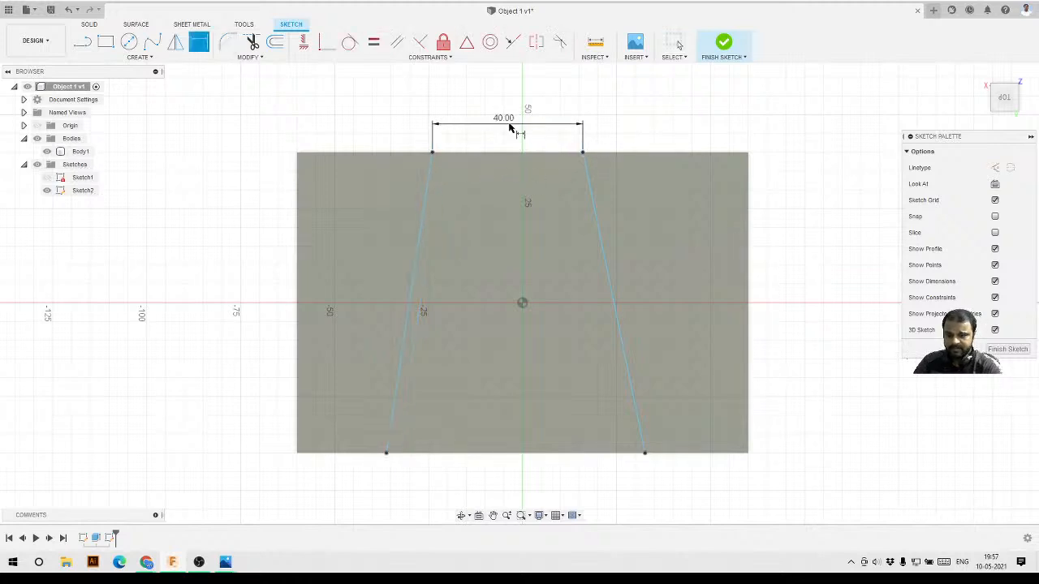
- Dimension the spacing between the slanted lines' wide-end points to 80 mm
{"action": "left_click", "coordinate": [386, 453]}
{"action": "left_click", "coordinate": [645, 453]}
{"action": "left_click", "coordinate": [515, 469]}
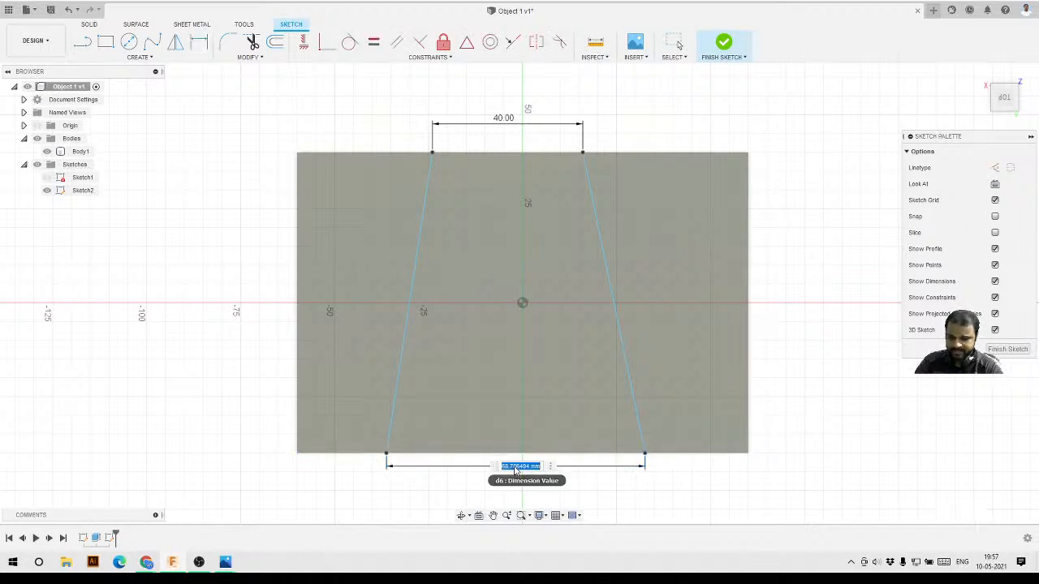
{"action": "type", "text": "80"}
{"action": "key", "text": "Return"}
{"action": "key", "text": "Escape"}
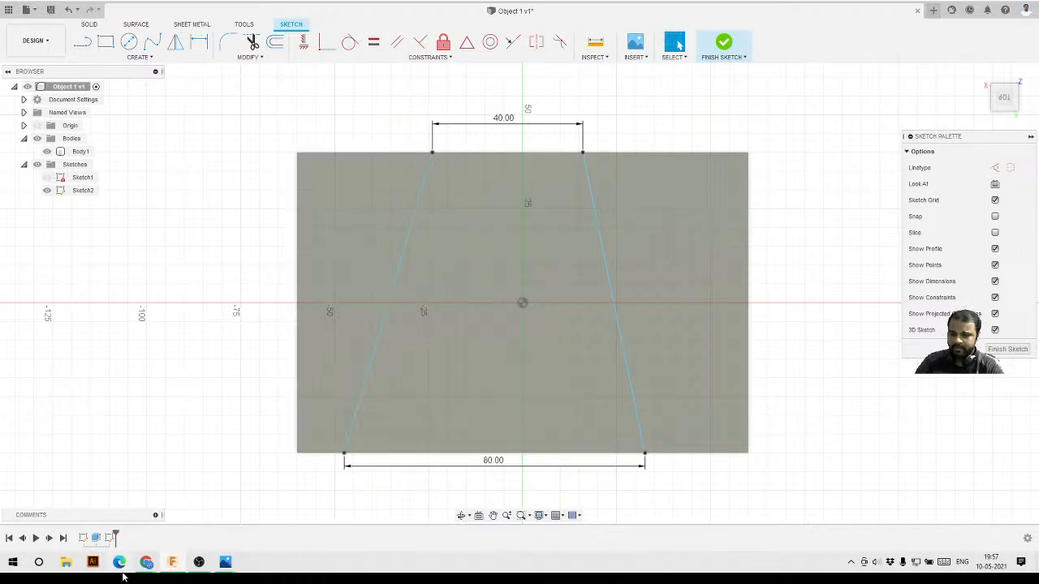
- Check the Object 1 drawing in Photos again, and apply an Equal constraint to the two slanted lines
{"action": "mouse_move", "coordinate": [225, 562]}
{"action": "left_click", "coordinate": [115, 499]}
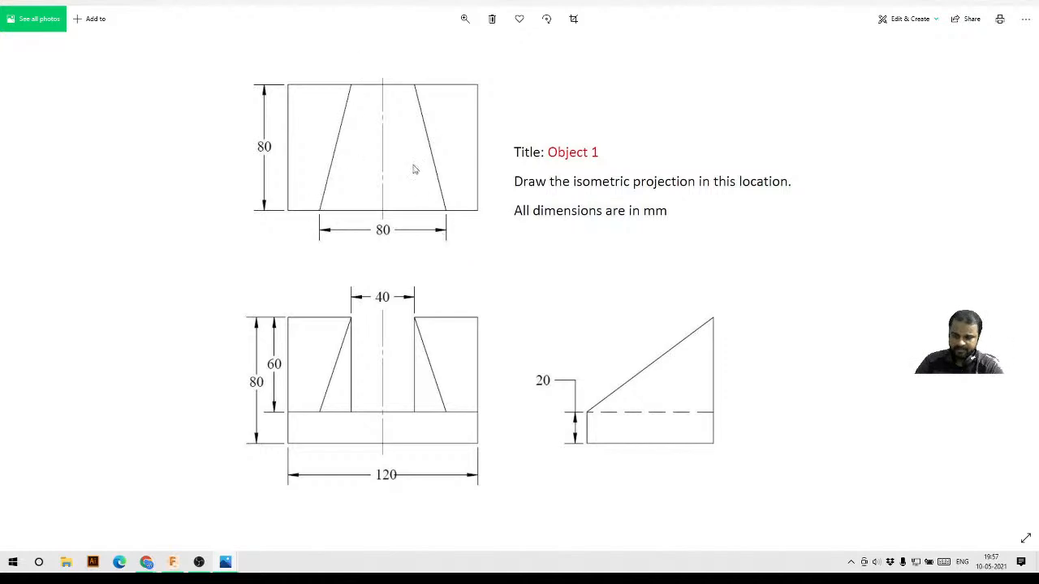
{"action": "left_click", "coordinate": [968, 4]}
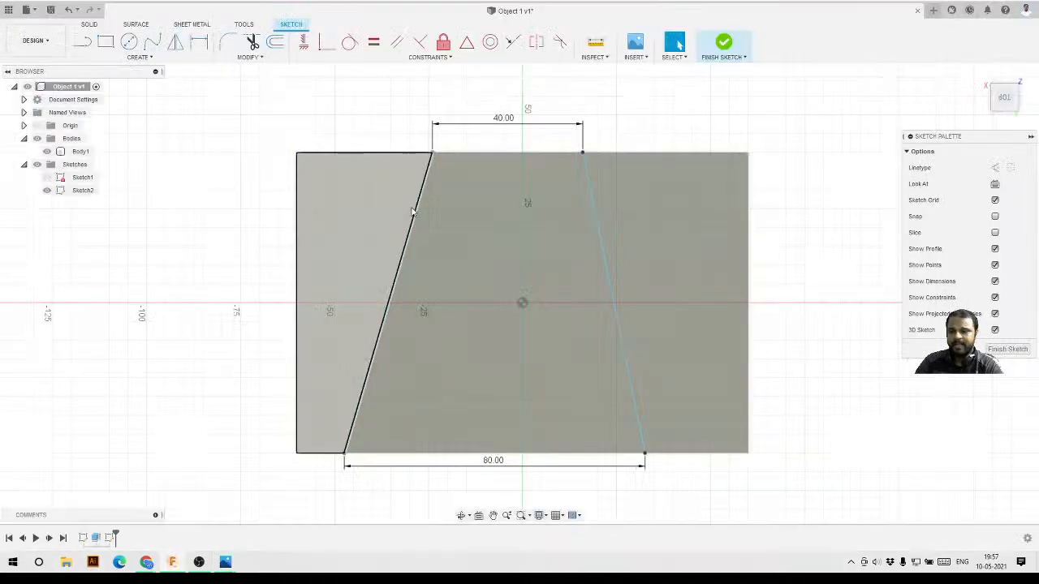
{"action": "left_click", "coordinate": [374, 42]}
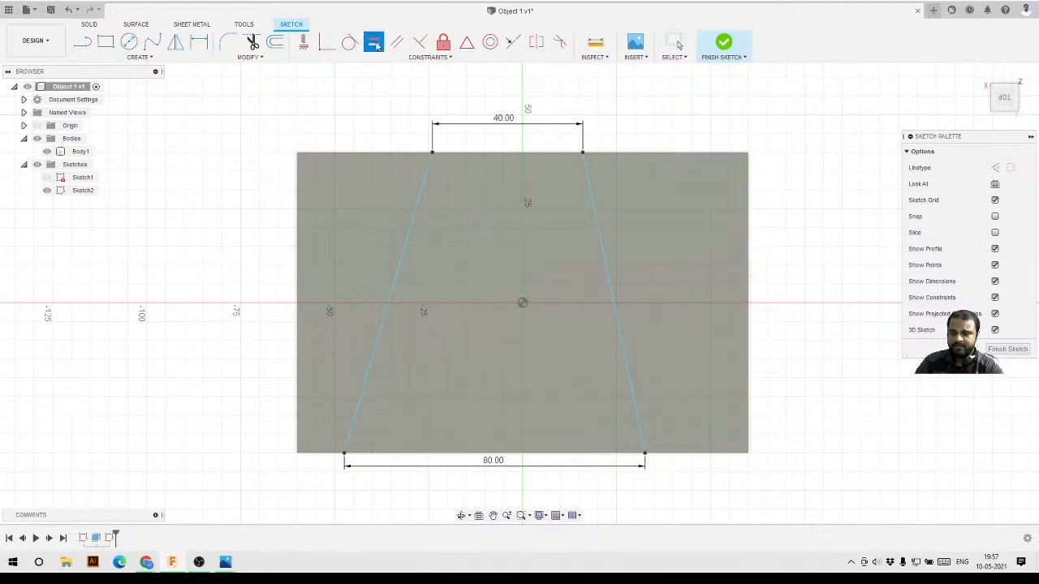
{"action": "left_click", "coordinate": [420, 195]}
{"action": "left_click", "coordinate": [601, 244]}
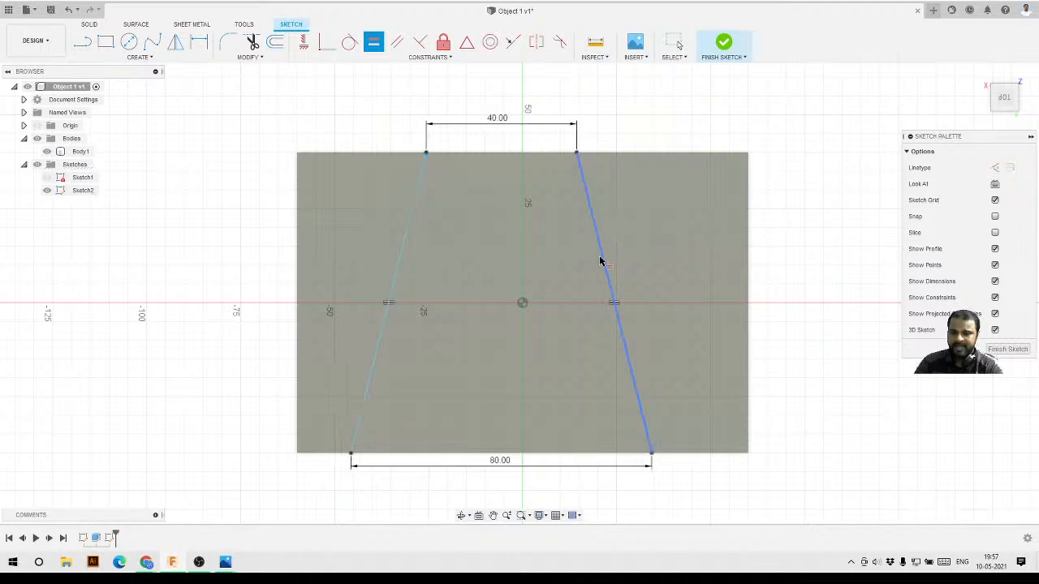
{"action": "key", "text": "Escape"}
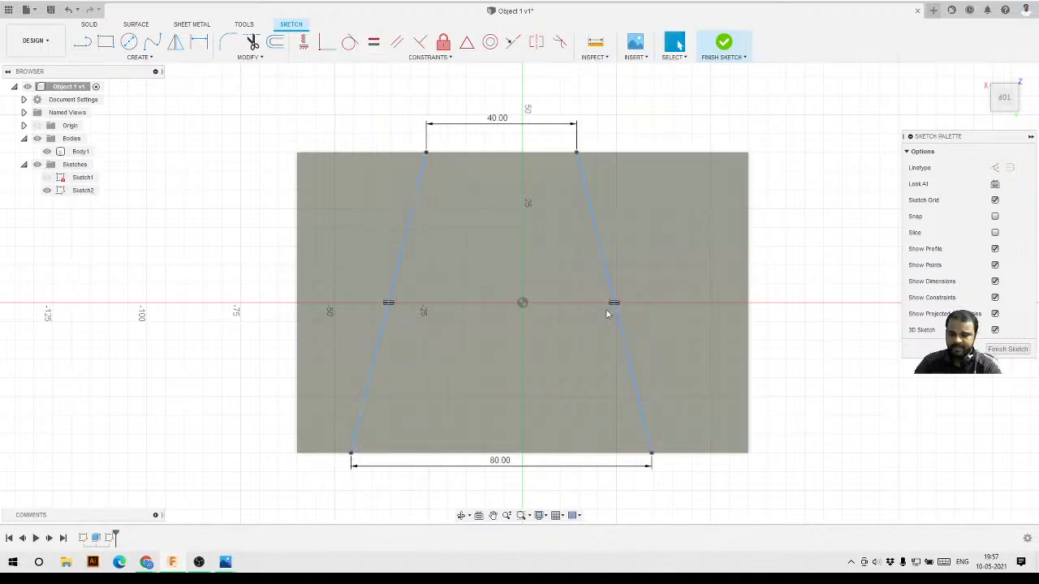
- Shift the pair of slanted lines sideways by moving one of them to test their remaining freedom
{"action": "left_click", "coordinate": [606, 278]}
{"action": "left_click_drag", "start_coordinate": [606, 279], "coordinate": [626, 281]}
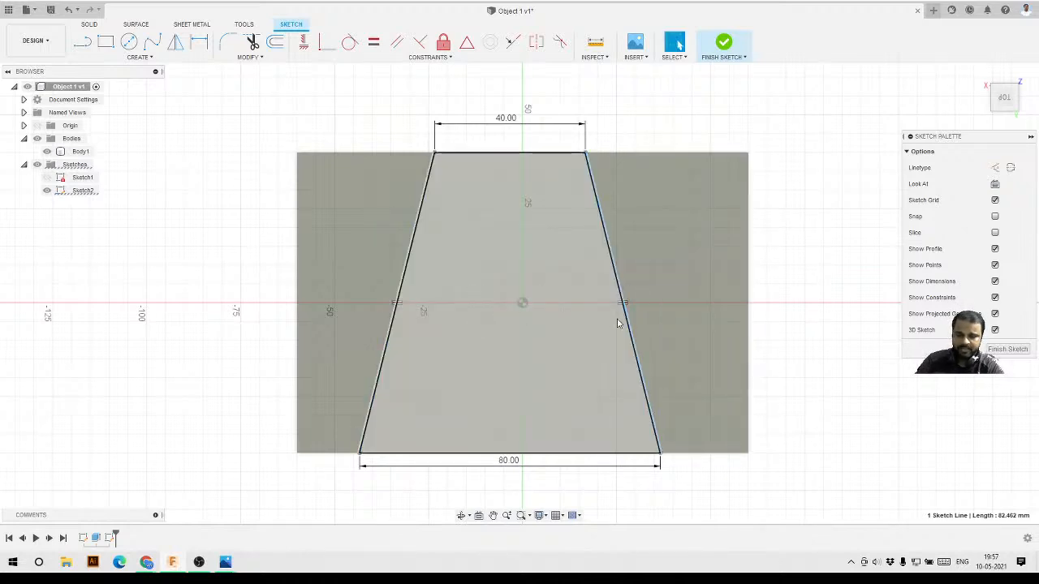
{"action": "key", "text": "Escape"}
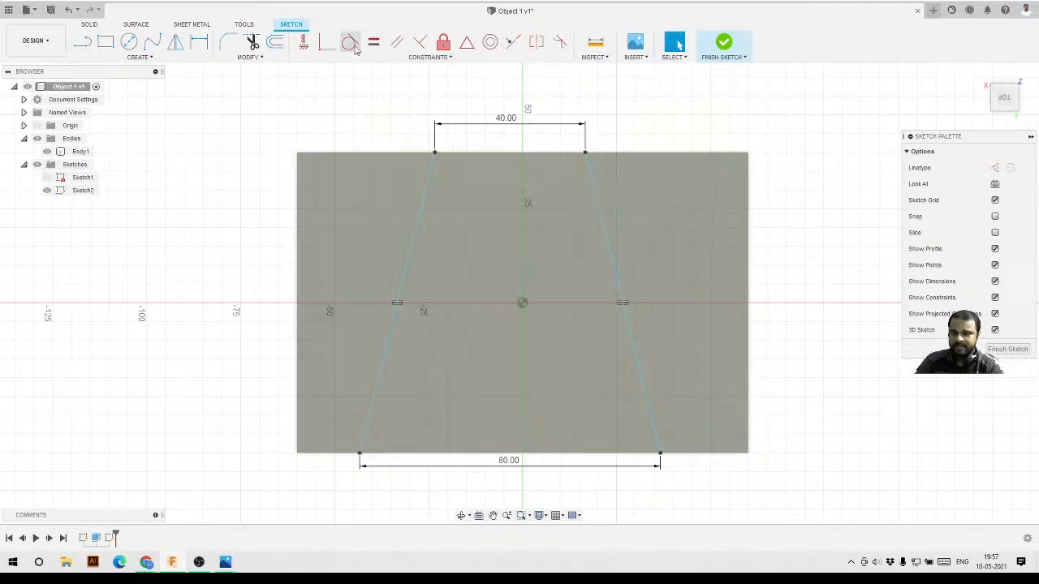
- Centre the slanted lines by dimensioning the horizontal distance from the origin to one wide-end point as 40 mm
{"action": "left_click", "coordinate": [200, 43]}
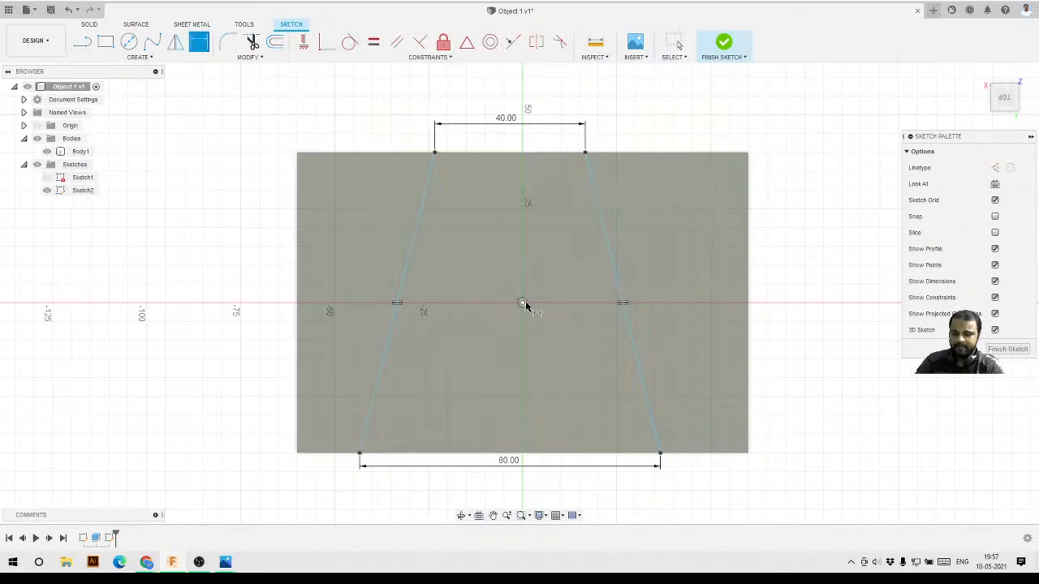
{"action": "scroll", "coordinate": [585, 349], "scroll_direction": "down", "scroll_amount": 2}
{"action": "scroll", "coordinate": [641, 398], "scroll_direction": "up", "scroll_amount": 3}
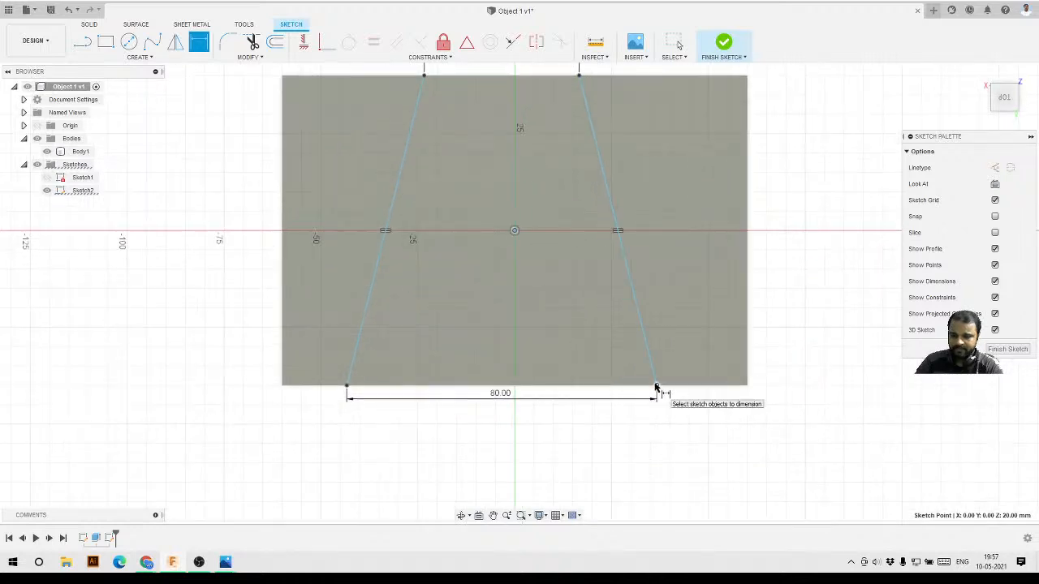
{"action": "left_click", "coordinate": [656, 387]}
{"action": "left_click", "coordinate": [515, 410]}
{"action": "left_click", "coordinate": [564, 434]}
{"action": "type", "text": "40"}
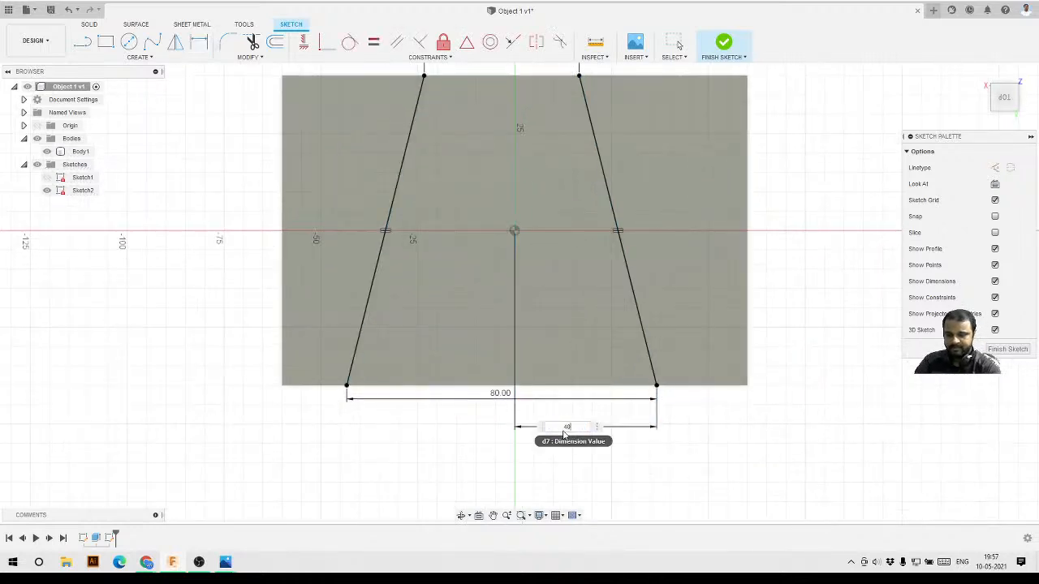
{"action": "key", "text": "Return"}
{"action": "scroll", "coordinate": [566, 436], "scroll_direction": "down", "scroll_amount": 1}
{"action": "key", "text": "Escape"}
{"action": "scroll", "coordinate": [560, 244], "scroll_direction": "up", "scroll_amount": 1}
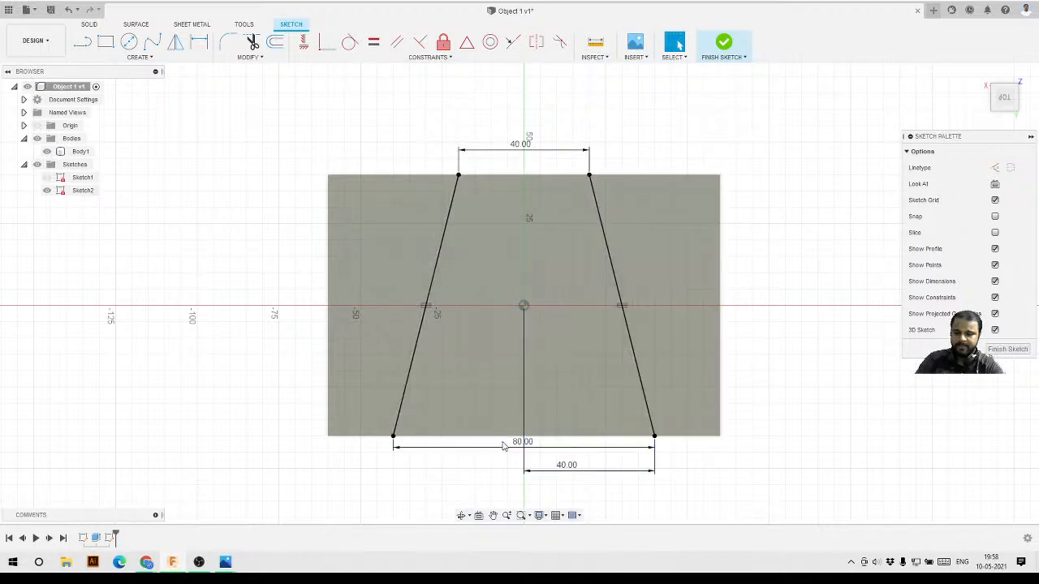
- Reposition the 80 mm and the narrow-end 40 mm dimensions for a tidier sketch layout
{"action": "left_click_drag", "start_coordinate": [511, 448], "coordinate": [560, 480]}
{"action": "left_click_drag", "start_coordinate": [518, 152], "coordinate": [520, 163]}
{"action": "scroll", "coordinate": [529, 171], "scroll_direction": "down", "scroll_amount": 2}
{"action": "scroll", "coordinate": [586, 233], "scroll_direction": "up", "scroll_amount": 2}
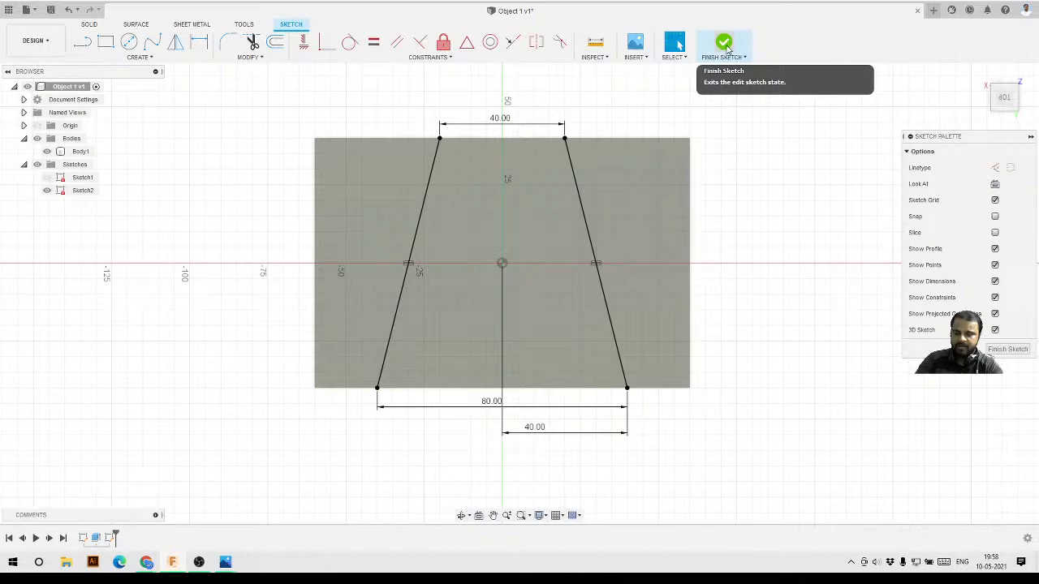
- Finish the sketch on the block's upper face and switch to an isometric view of the block
{"action": "right_click", "coordinate": [648, 185]}
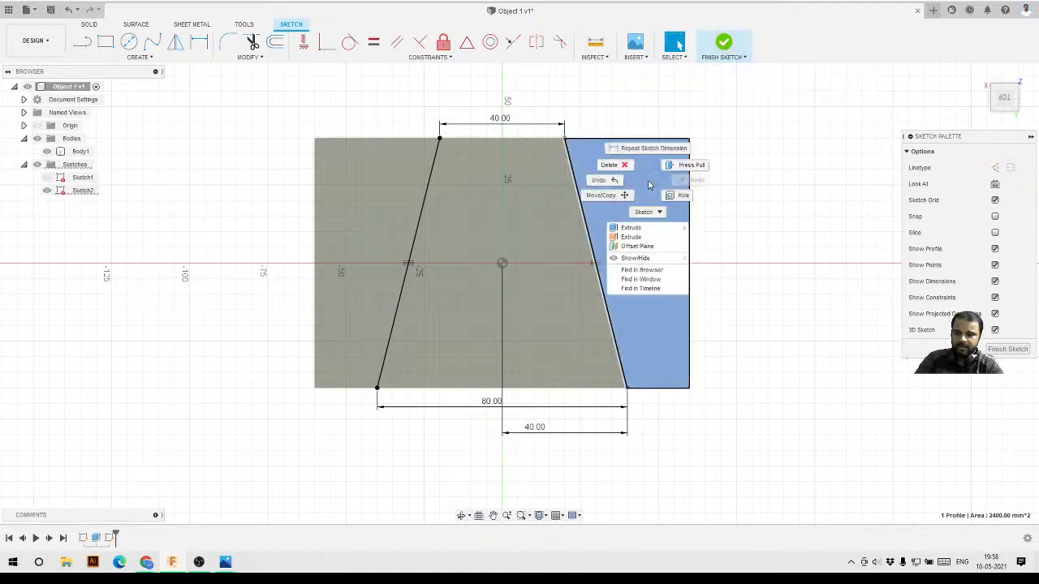
{"action": "left_click", "coordinate": [787, 182]}
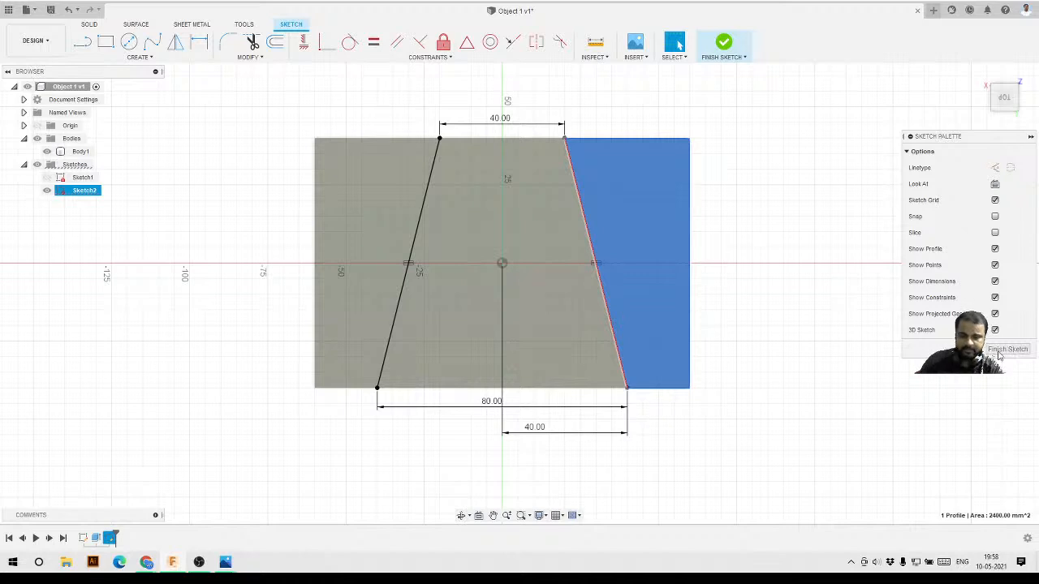
{"action": "left_click", "coordinate": [723, 47]}
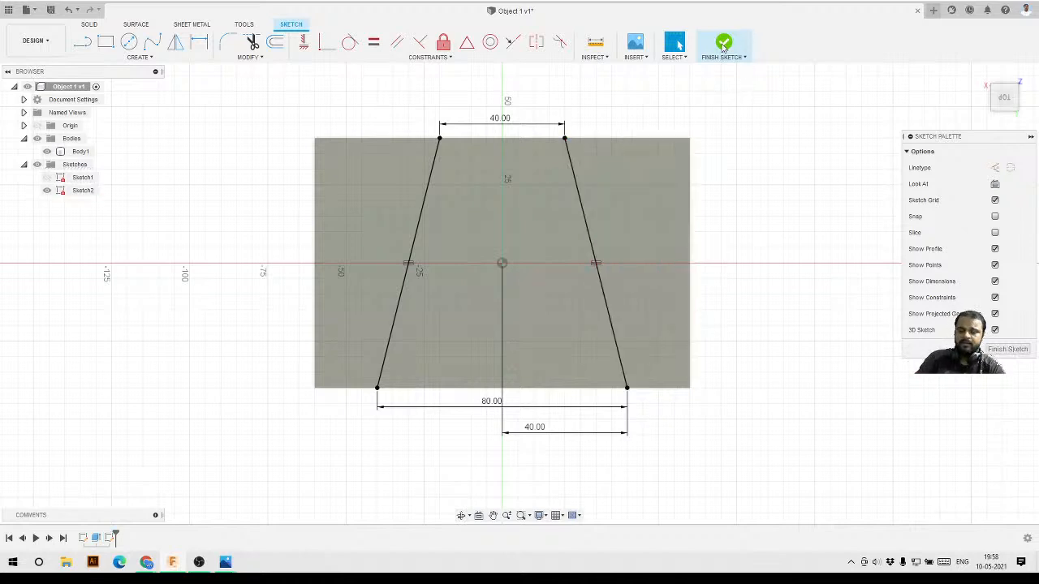
{"action": "scroll", "coordinate": [590, 246], "scroll_direction": "down", "scroll_amount": 2}
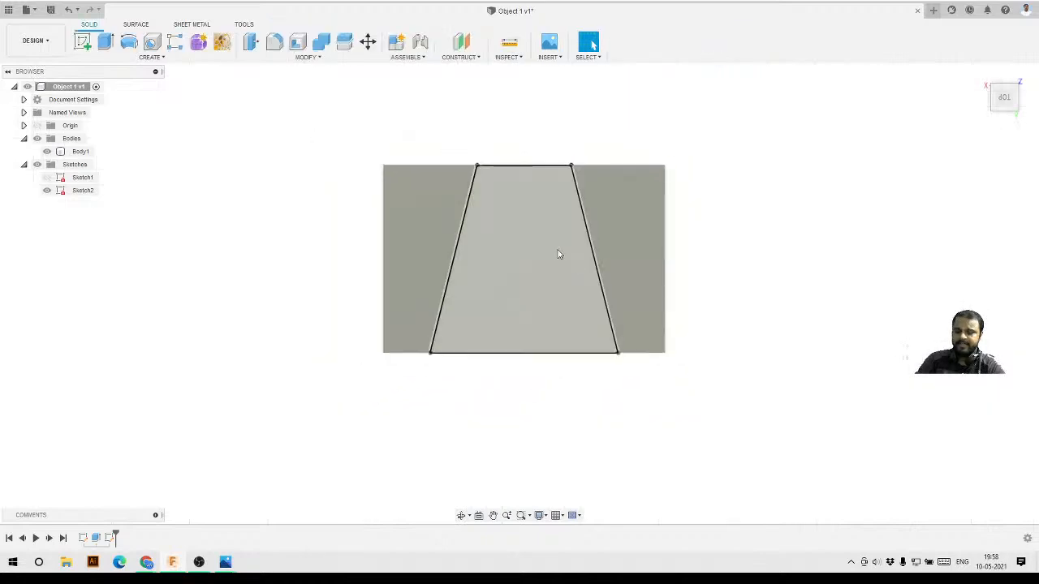
{"action": "left_click", "coordinate": [1022, 94]}
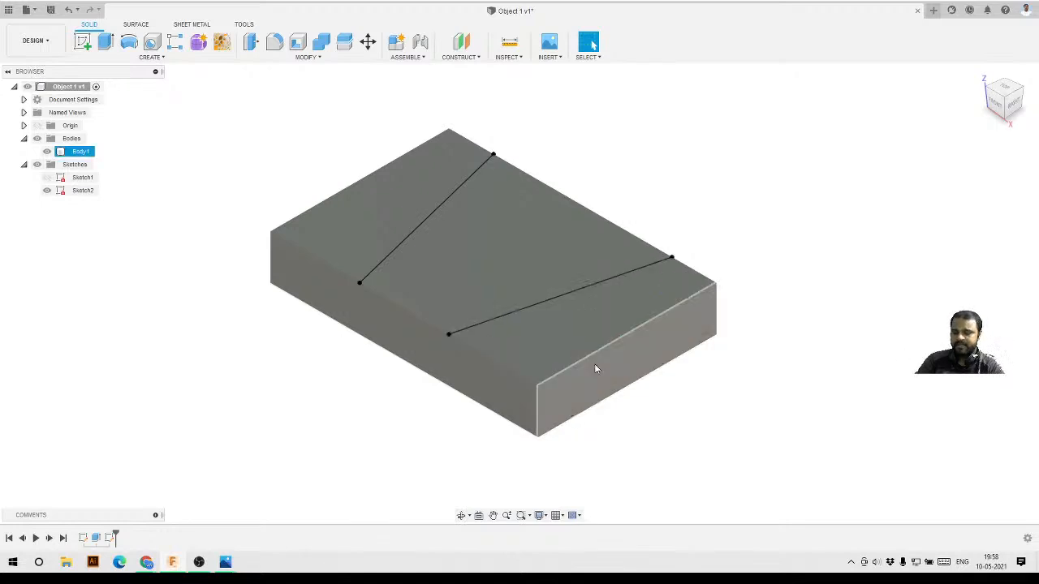
- Check the raised height in the drawing and extrude the two outer side profiles of the upper-face sketch by 60 mm
{"action": "mouse_move", "coordinate": [225, 561]}
{"action": "left_click", "coordinate": [130, 493]}
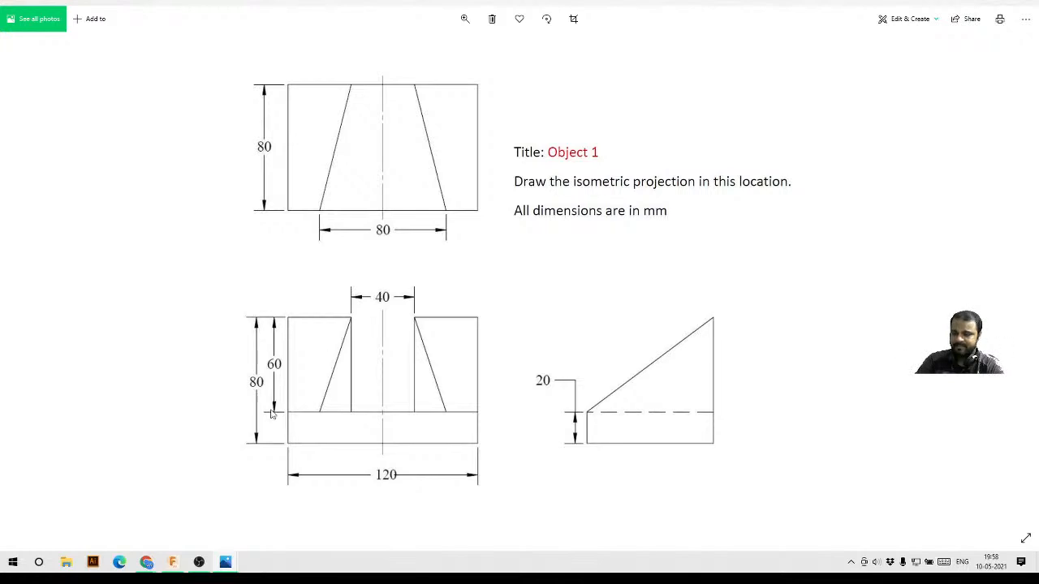
{"action": "left_click", "coordinate": [977, 2]}
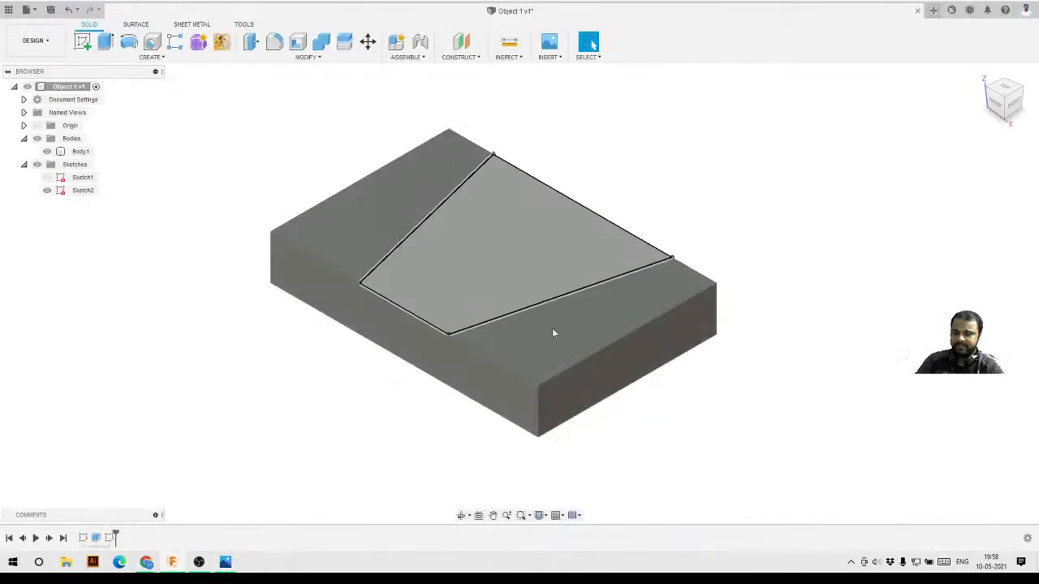
{"action": "left_click", "coordinate": [106, 42]}
{"action": "left_click", "coordinate": [361, 220]}
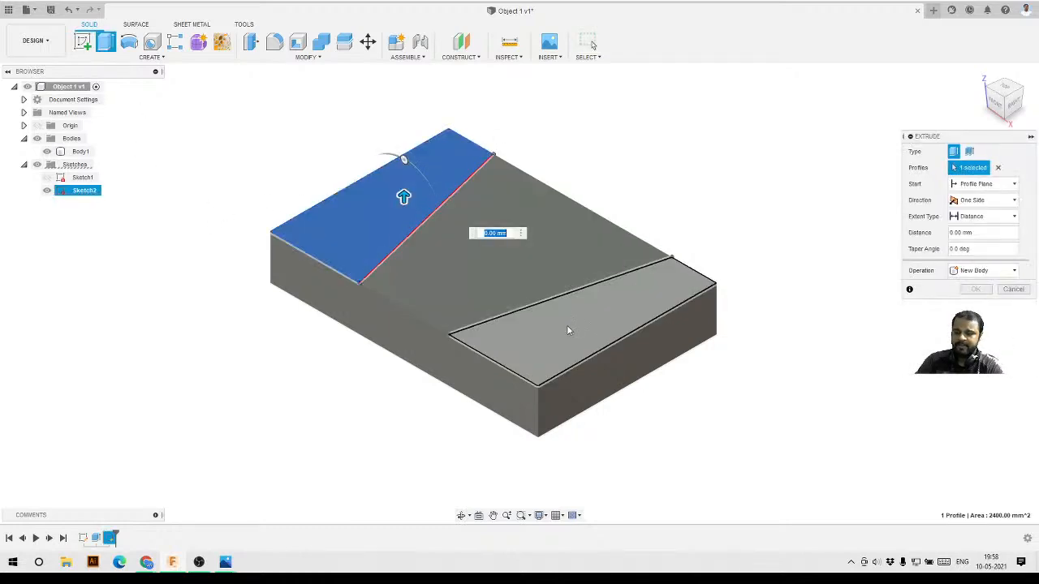
{"action": "left_click", "coordinate": [568, 331]}
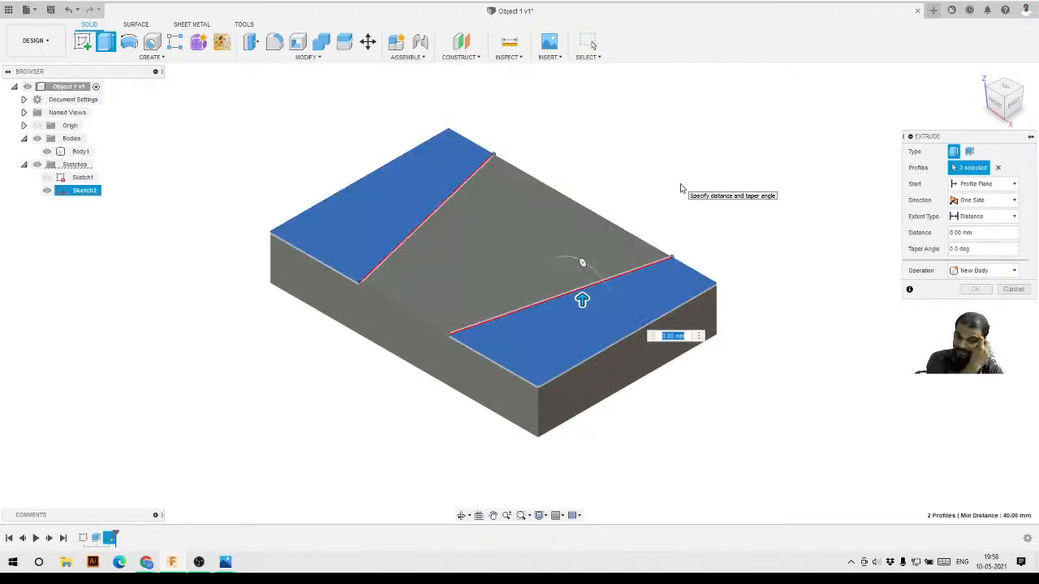
{"action": "left_click", "coordinate": [964, 233]}
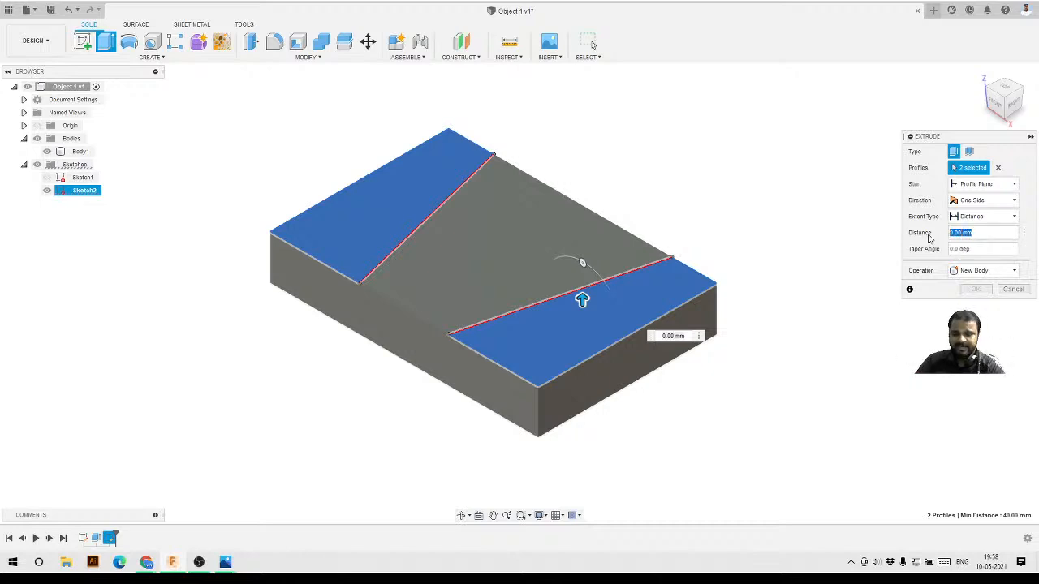
{"action": "type", "text": "60"}
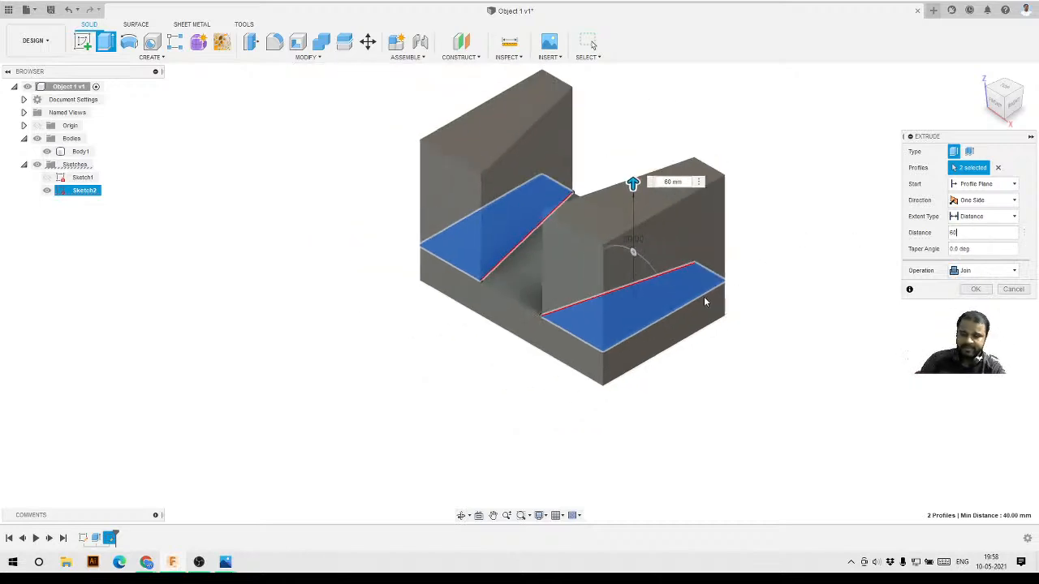
- Try a reversed distance of -60 mm, restore it to 60 mm and complete the extrusion with the Join operation
{"action": "double_click", "coordinate": [950, 234]}
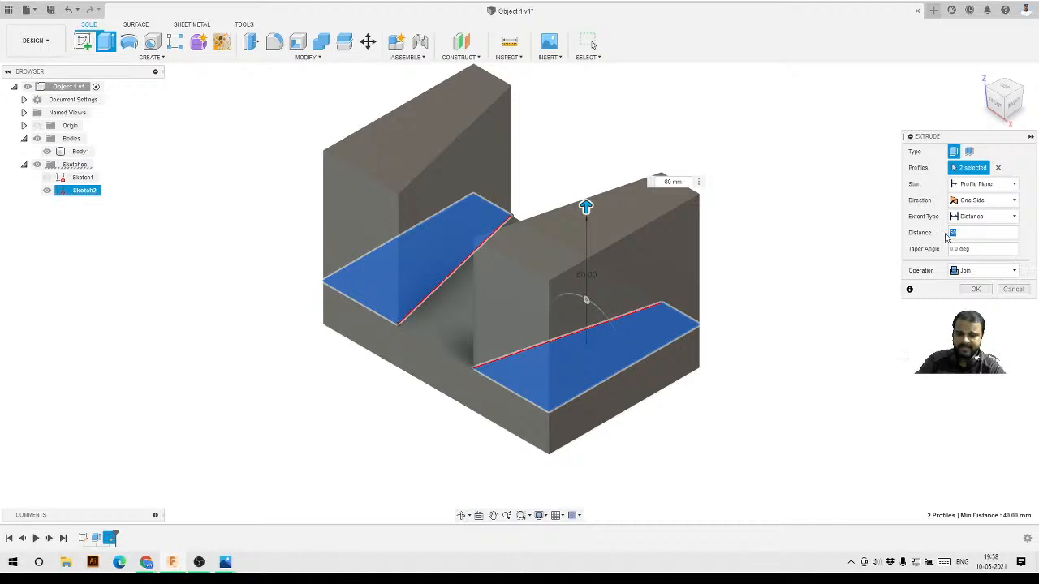
{"action": "type", "text": "-60"}
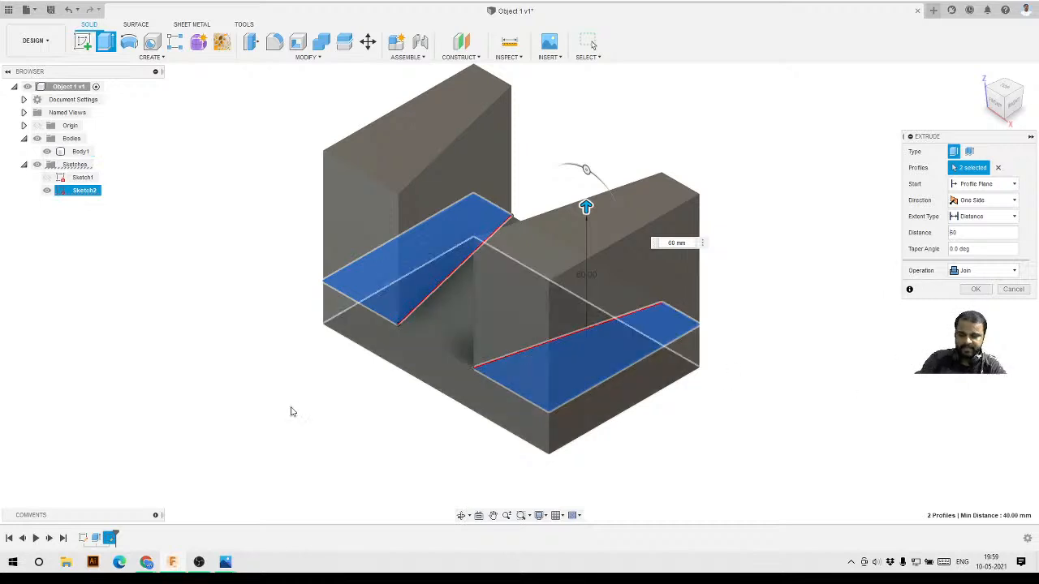
{"action": "left_click", "coordinate": [959, 274]}
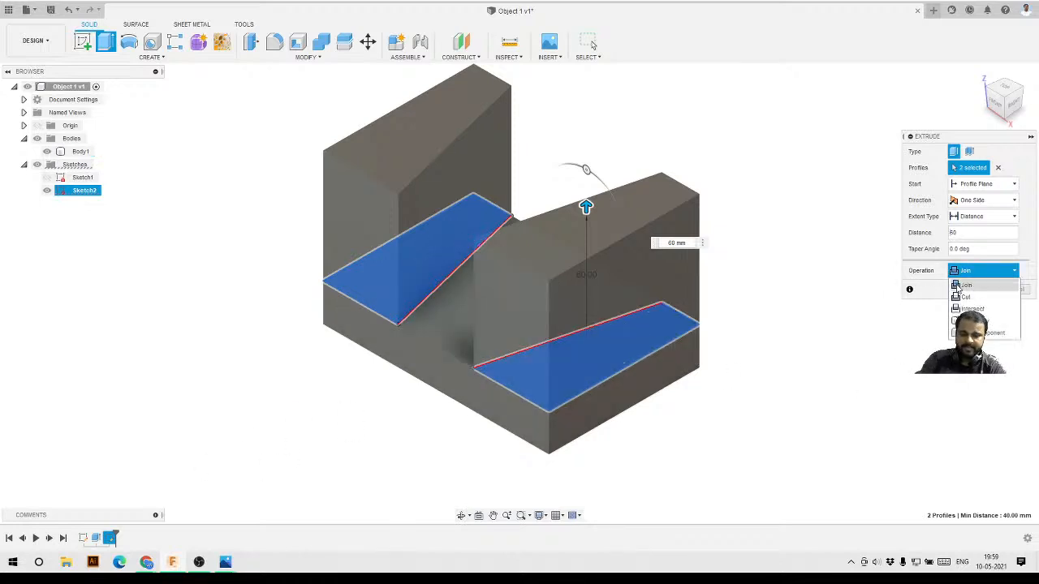
{"action": "left_click", "coordinate": [923, 280]}
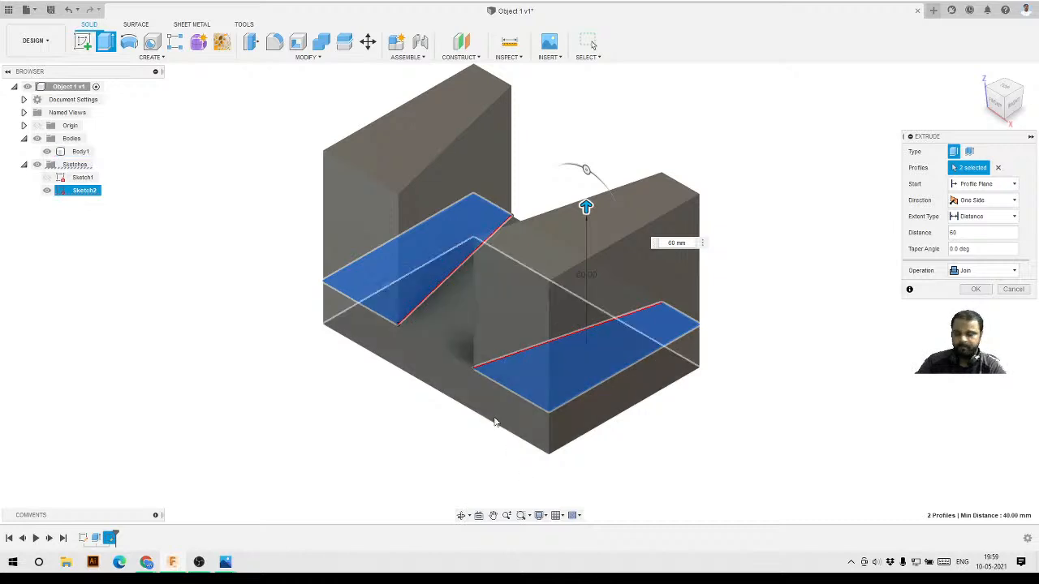
{"action": "left_click", "coordinate": [976, 289]}
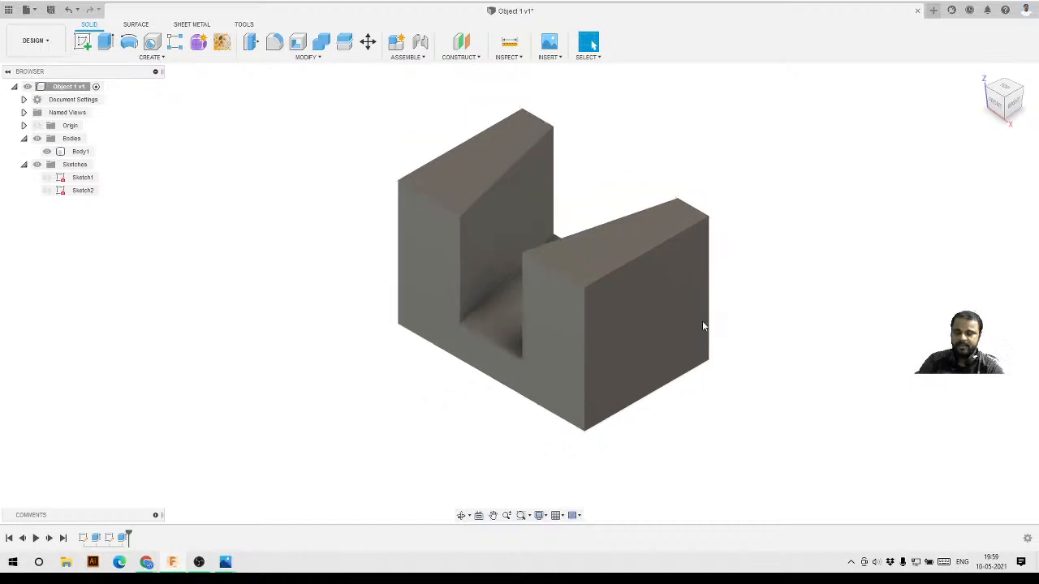
- Examine the U-shaped body from the back and left, comparing its side portions with the sloping profile in the drawing
{"action": "middle_click_drag", "start_coordinate": [703, 324], "coordinate": [644, 312], "text": "shift"}
{"action": "scroll", "coordinate": [711, 242], "scroll_direction": "down", "scroll_amount": 3}
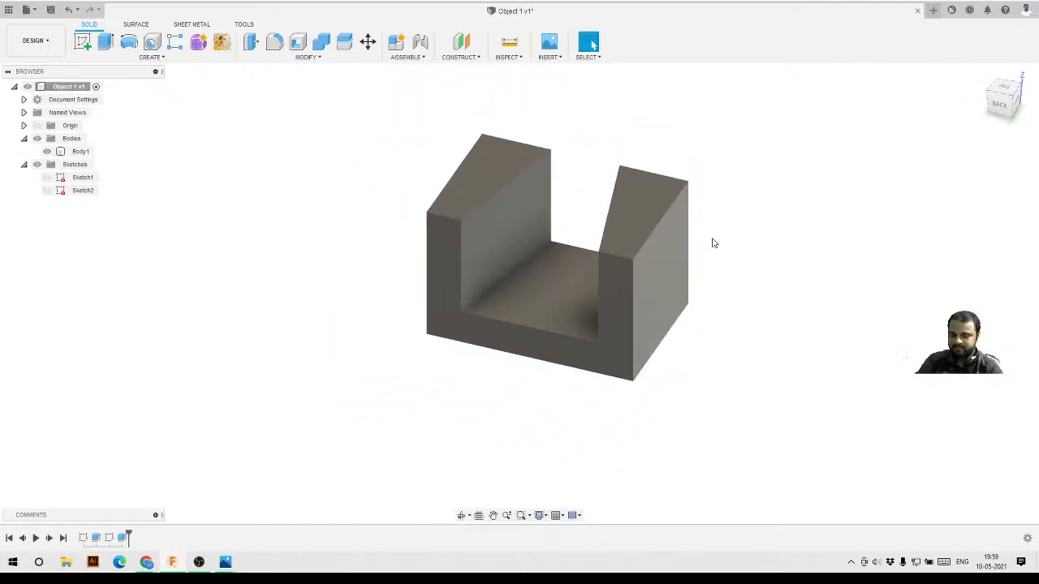
{"action": "scroll", "coordinate": [442, 293], "scroll_direction": "up", "scroll_amount": 3}
{"action": "middle_click_drag", "start_coordinate": [520, 299], "coordinate": [378, 325], "text": "shift"}
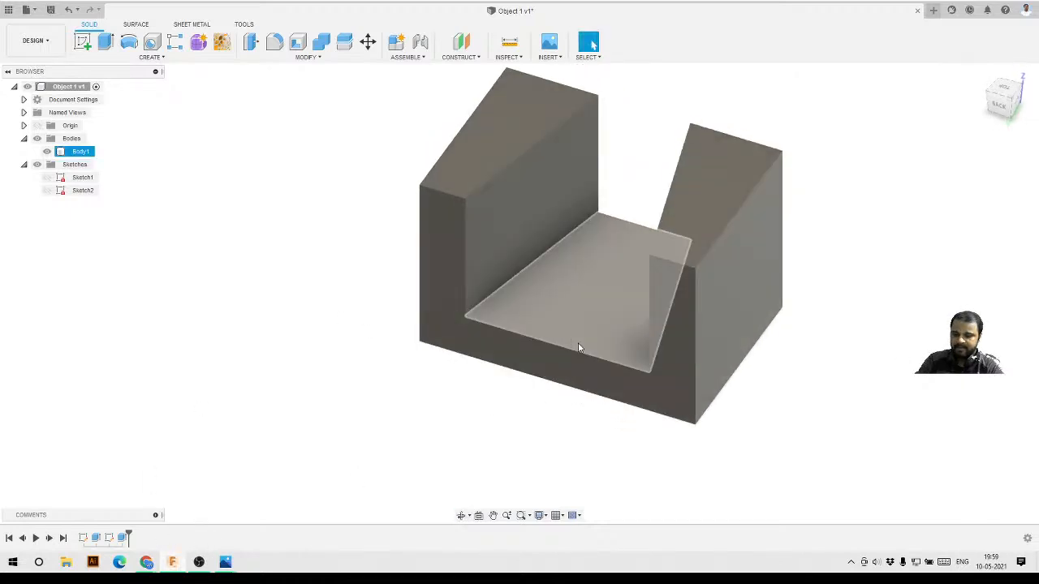
{"action": "middle_click_drag", "start_coordinate": [577, 343], "coordinate": [560, 345], "text": "shift"}
{"action": "mouse_move", "coordinate": [224, 570]}
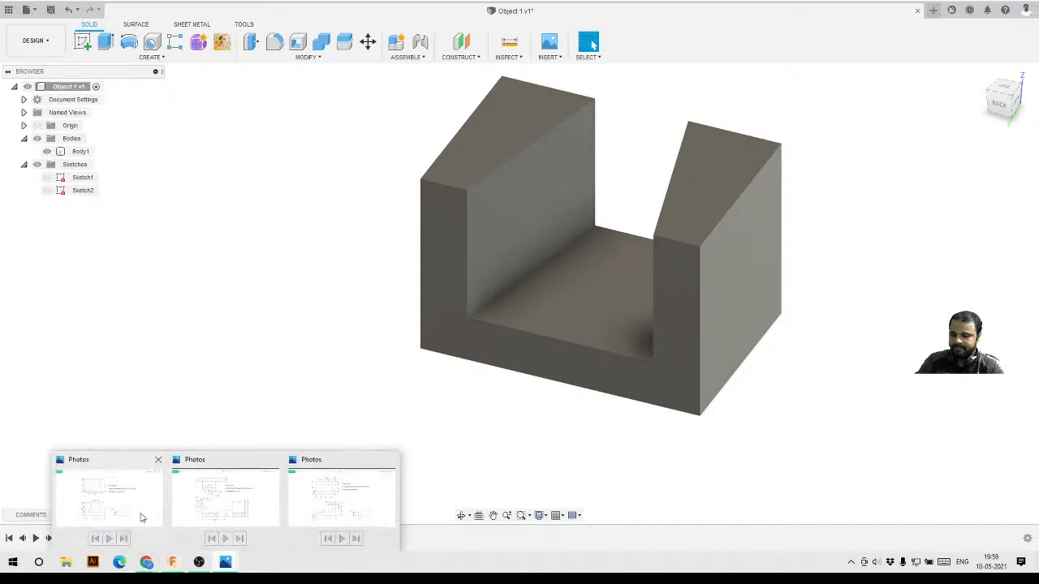
{"action": "left_click", "coordinate": [105, 500]}
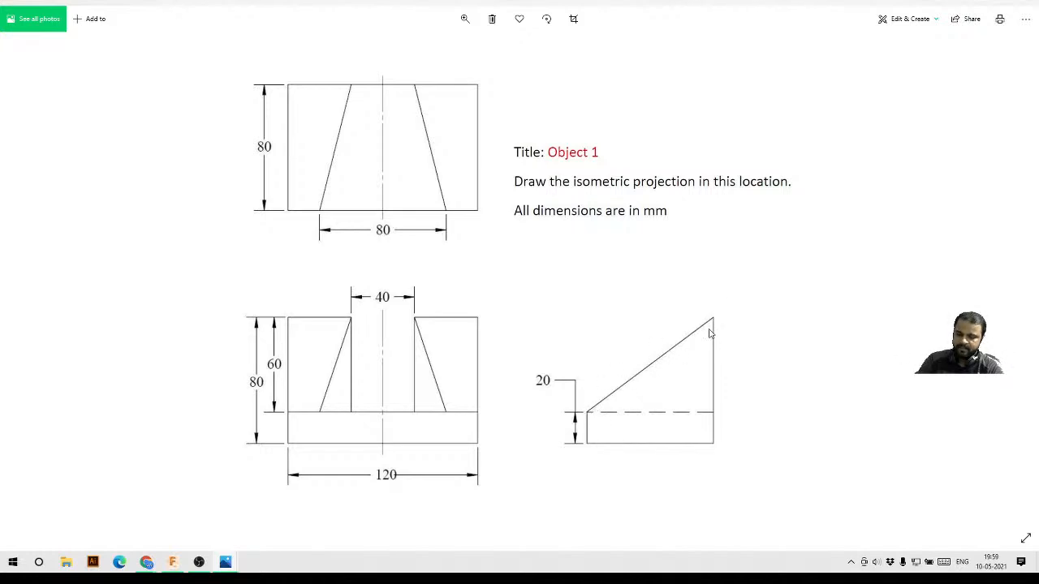
{"action": "left_click", "coordinate": [971, 6]}
{"action": "scroll", "coordinate": [679, 273], "scroll_direction": "down", "scroll_amount": 2}
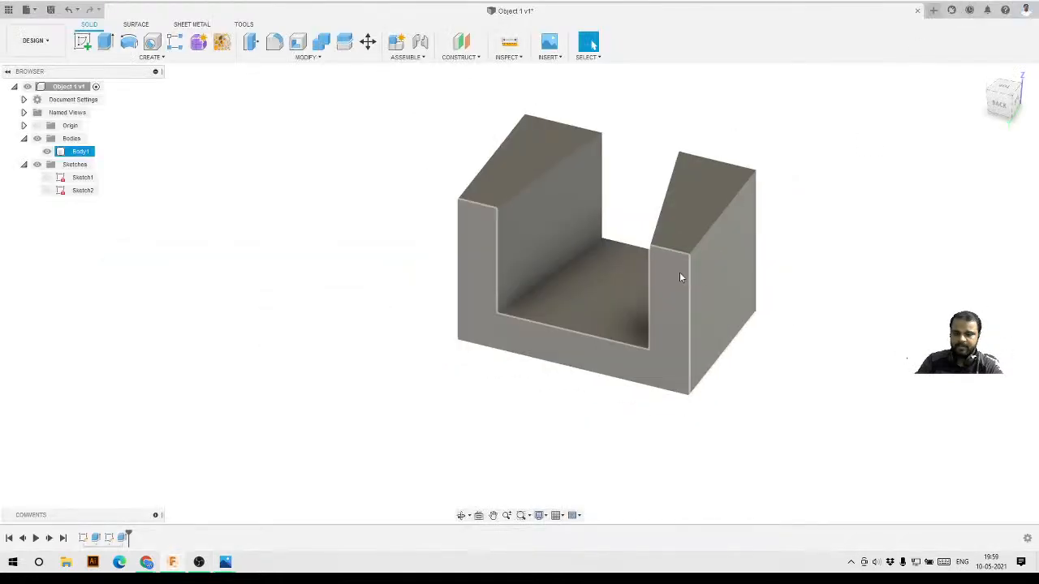
{"action": "middle_click_drag", "start_coordinate": [679, 274], "coordinate": [612, 264], "text": "shift"}
{"action": "scroll", "coordinate": [647, 268], "scroll_direction": "up", "scroll_amount": 2}
{"action": "scroll", "coordinate": [542, 224], "scroll_direction": "down", "scroll_amount": 1}
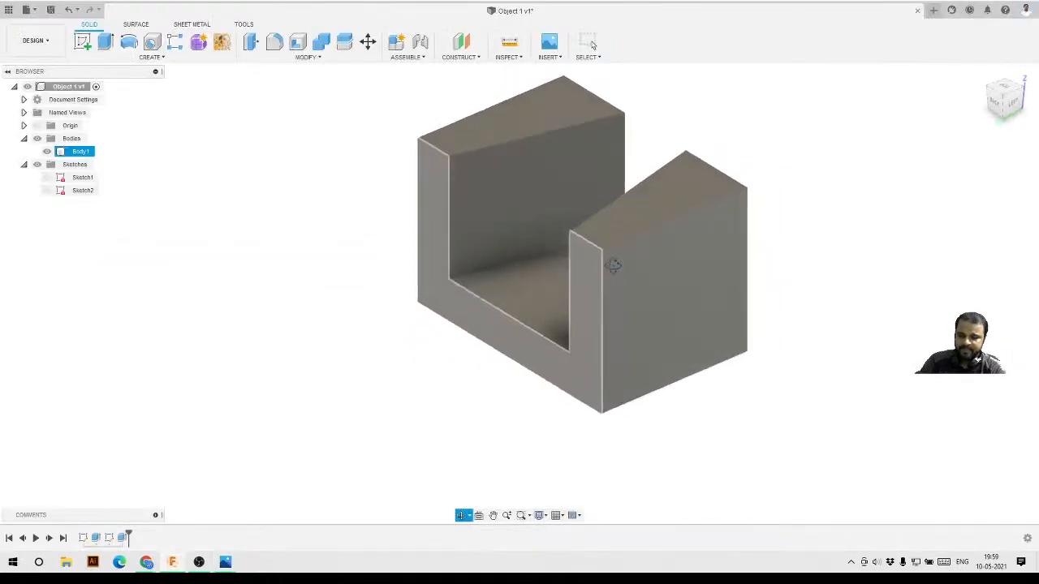
{"action": "left_click", "coordinate": [1013, 107]}
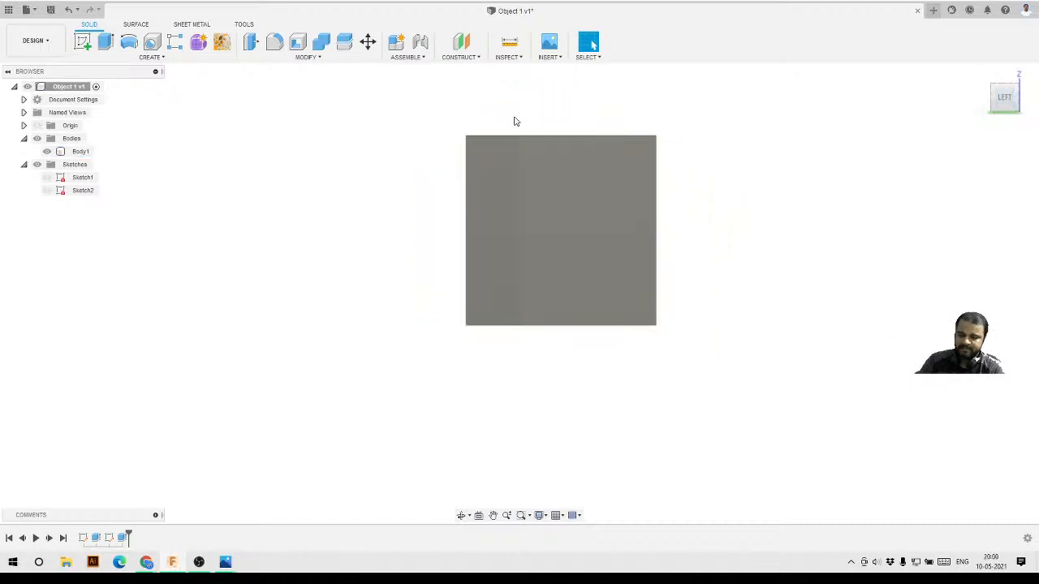
{"action": "middle_click_drag", "start_coordinate": [524, 224], "coordinate": [609, 232], "text": "shift"}
{"action": "key", "text": "Escape"}
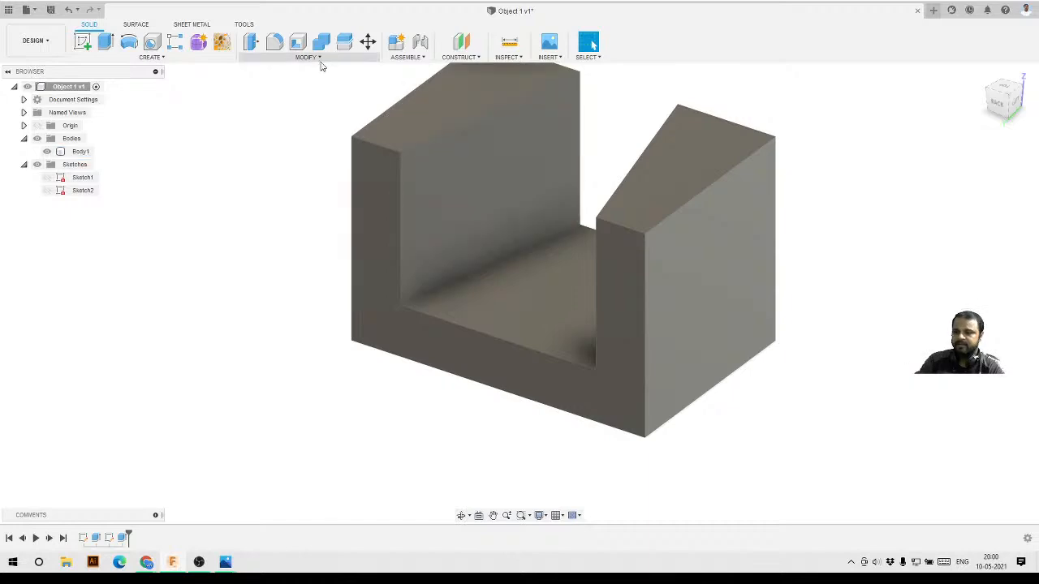
- Set up a chamfer on the two short upper edges of the back face with an equal distance of 60 mm
{"action": "left_click", "coordinate": [308, 57]}
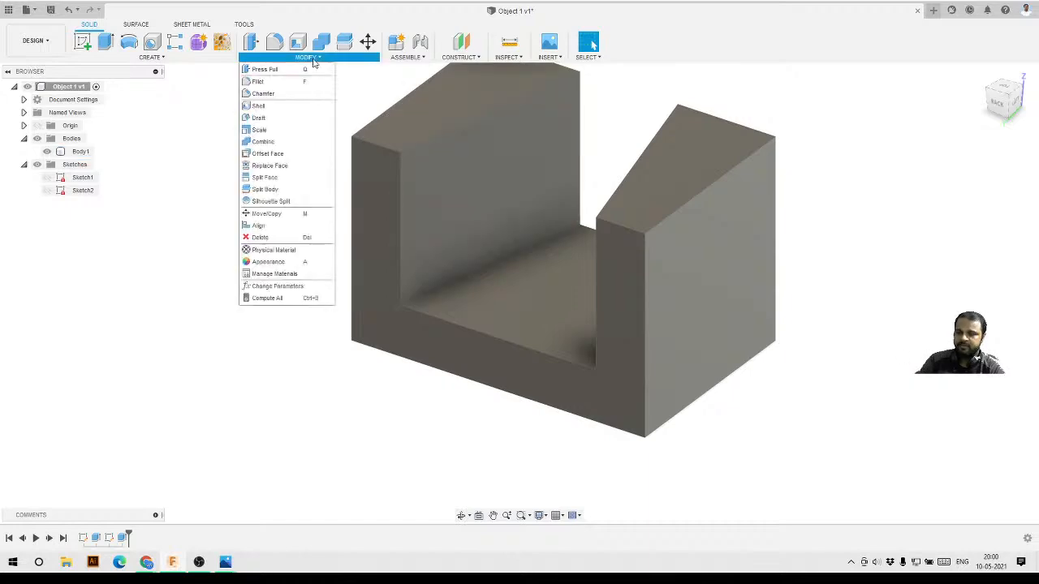
{"action": "left_click", "coordinate": [286, 94]}
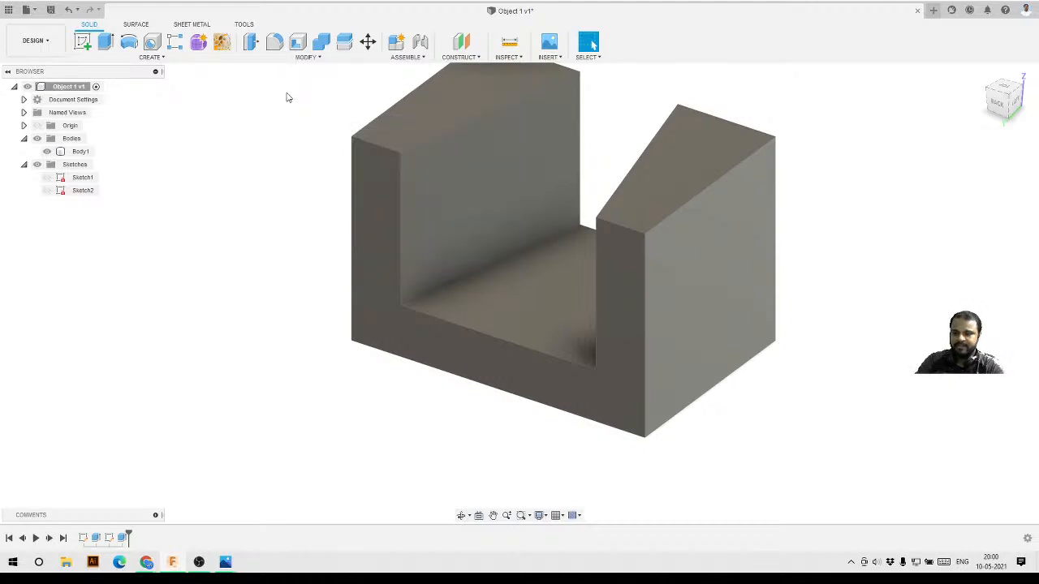
{"action": "scroll", "coordinate": [272, 221], "scroll_direction": "down", "scroll_amount": 3}
{"action": "scroll", "coordinate": [593, 114], "scroll_direction": "up", "scroll_amount": 2}
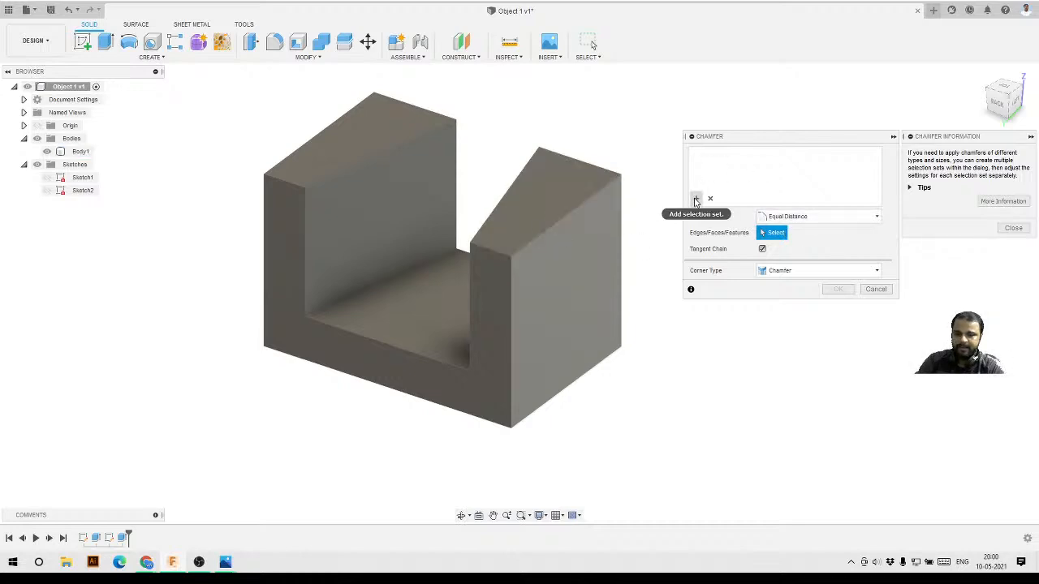
{"action": "left_click", "coordinate": [289, 180]}
{"action": "left_click", "coordinate": [490, 250]}
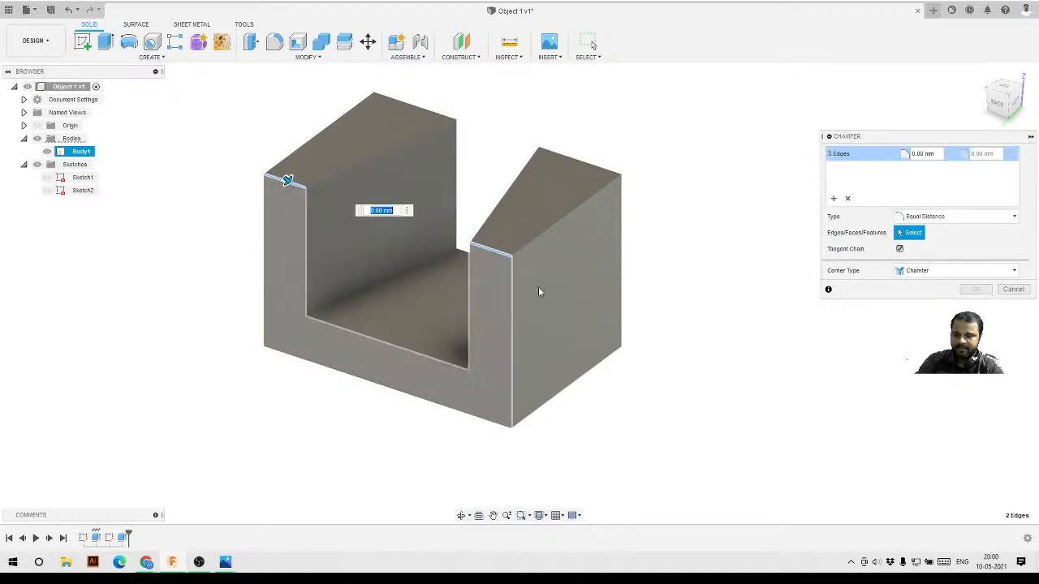
{"action": "scroll", "coordinate": [372, 193], "scroll_direction": "up", "scroll_amount": 1}
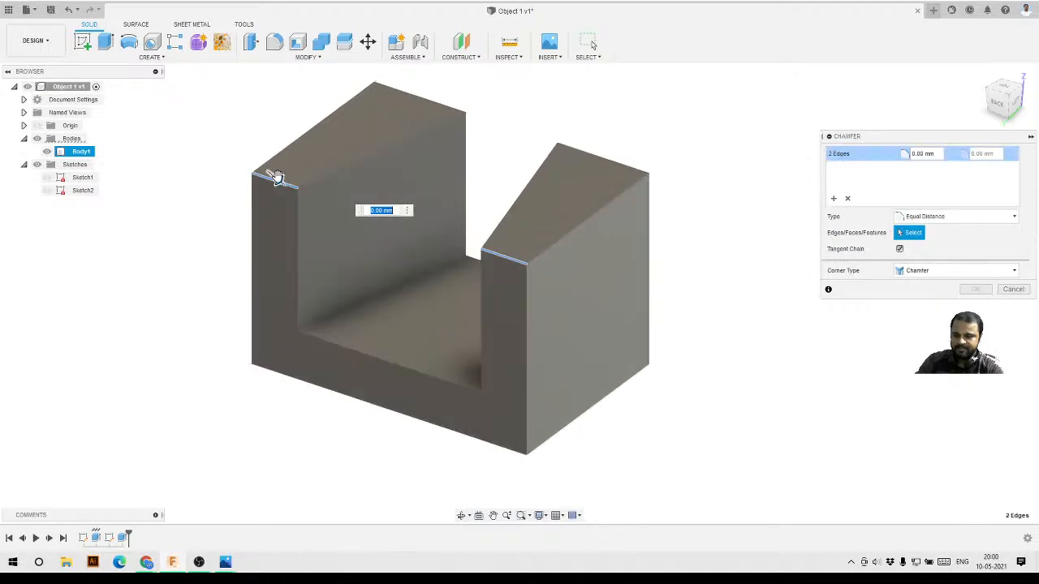
{"action": "left_click_drag", "start_coordinate": [277, 178], "coordinate": [327, 214]}
{"action": "middle_click_drag", "start_coordinate": [481, 250], "coordinate": [447, 235], "text": "shift"}
{"action": "scroll", "coordinate": [457, 247], "scroll_direction": "up", "scroll_amount": 1}
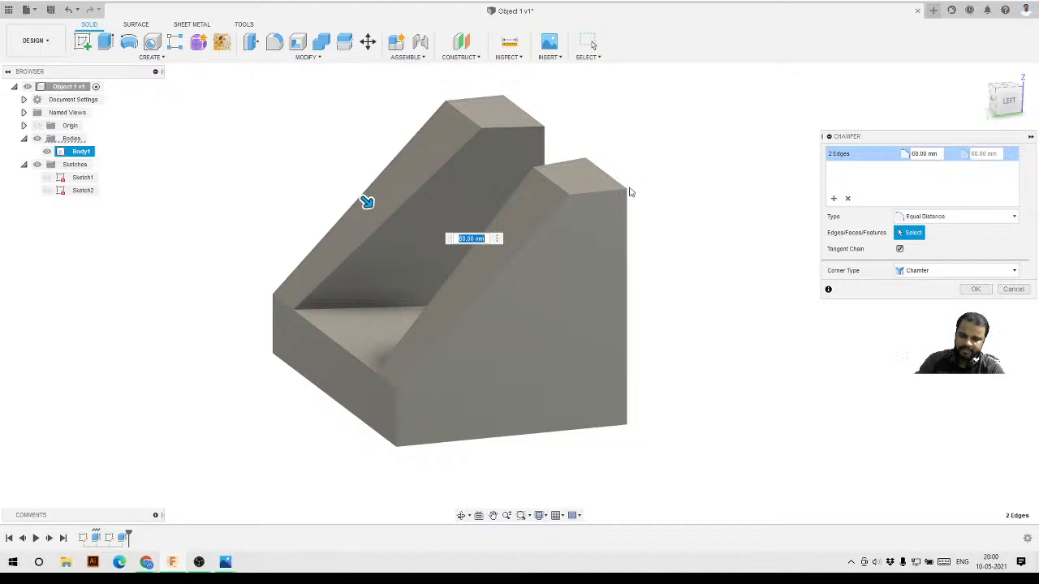
- Change the chamfer type to Two Distance and set the distance along the top of the side portions to 80 mm
{"action": "left_click", "coordinate": [963, 222]}
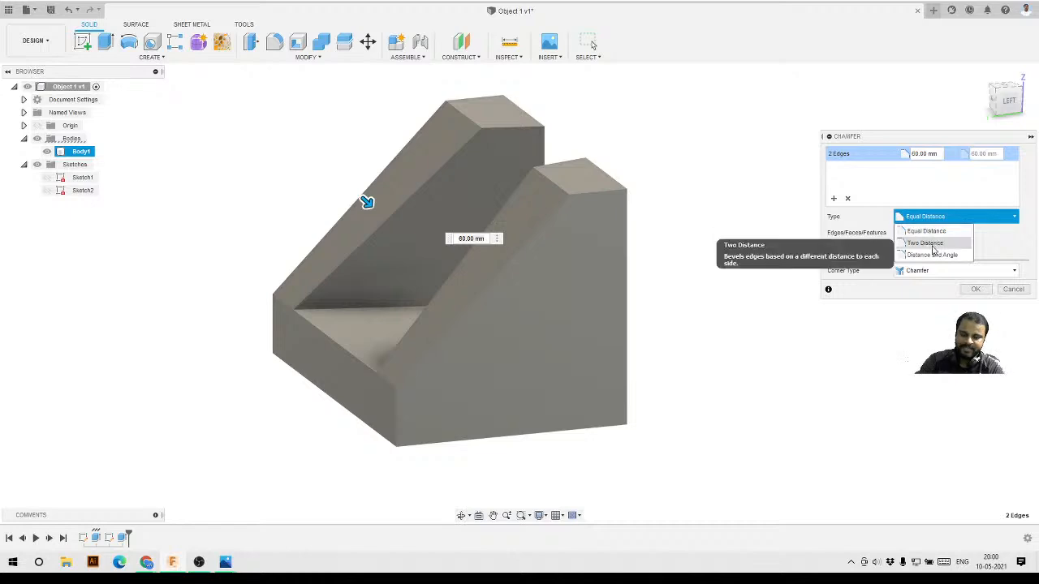
{"action": "left_click", "coordinate": [932, 244]}
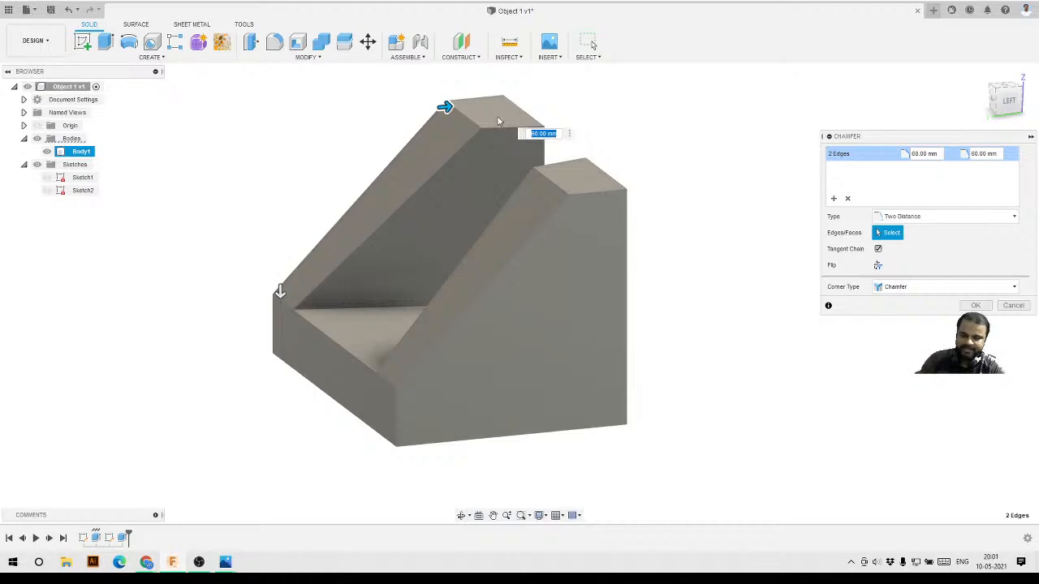
{"action": "left_click", "coordinate": [558, 132]}
{"action": "left_click_drag", "start_coordinate": [544, 134], "coordinate": [531, 132]}
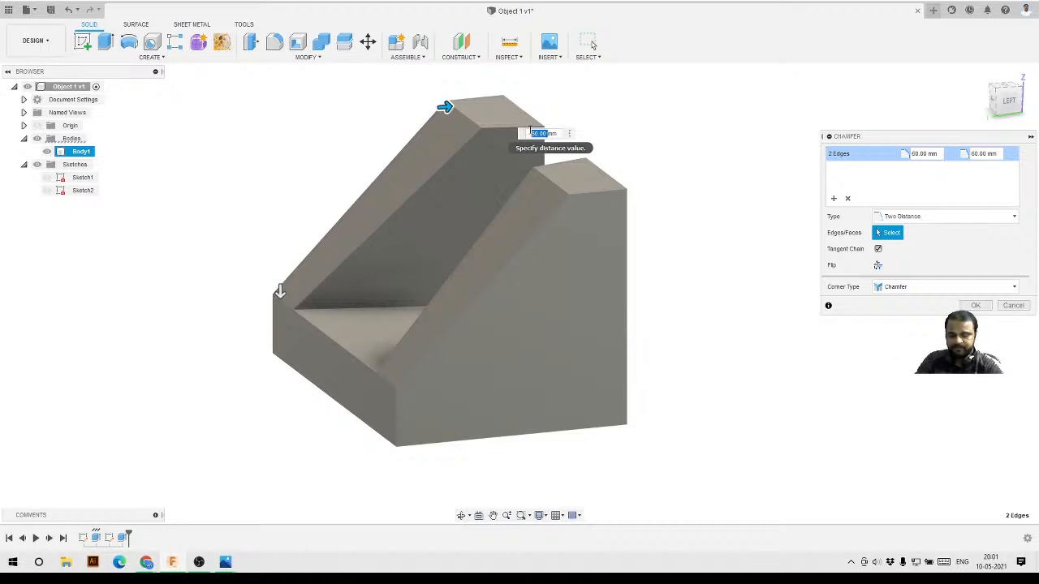
{"action": "type", "text": "80"}
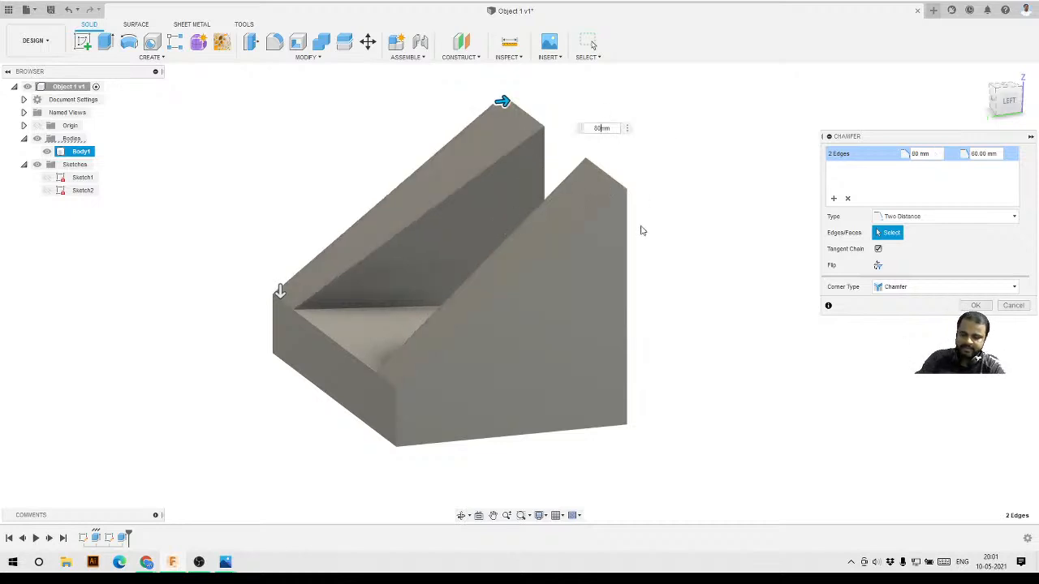
- Compare the body's left-side slope with the drawing's side view and apply the chamfer
{"action": "middle_click_drag", "start_coordinate": [640, 230], "coordinate": [600, 219], "text": "shift"}
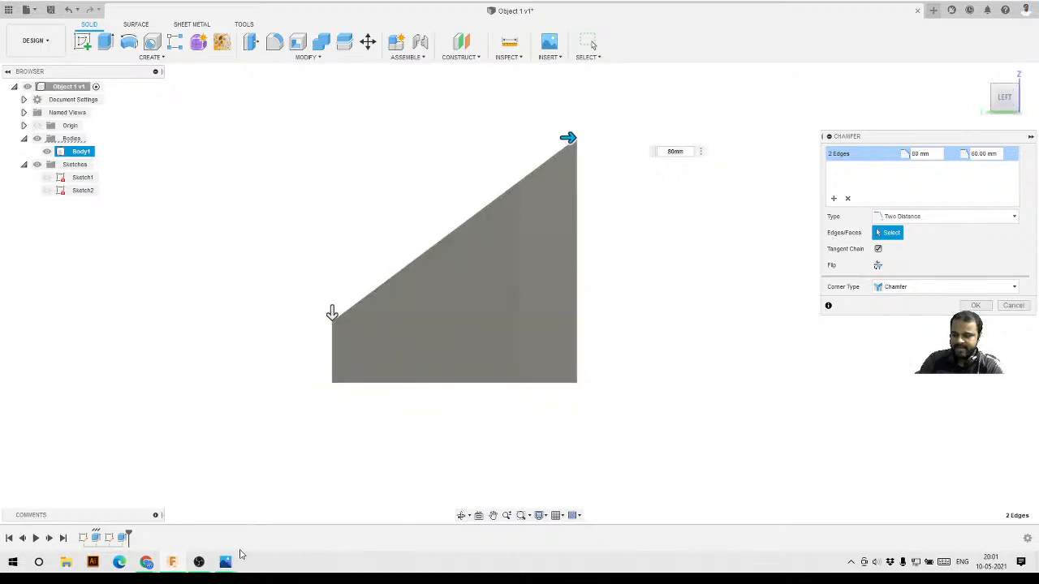
{"action": "mouse_move", "coordinate": [225, 560]}
{"action": "left_click", "coordinate": [109, 503]}
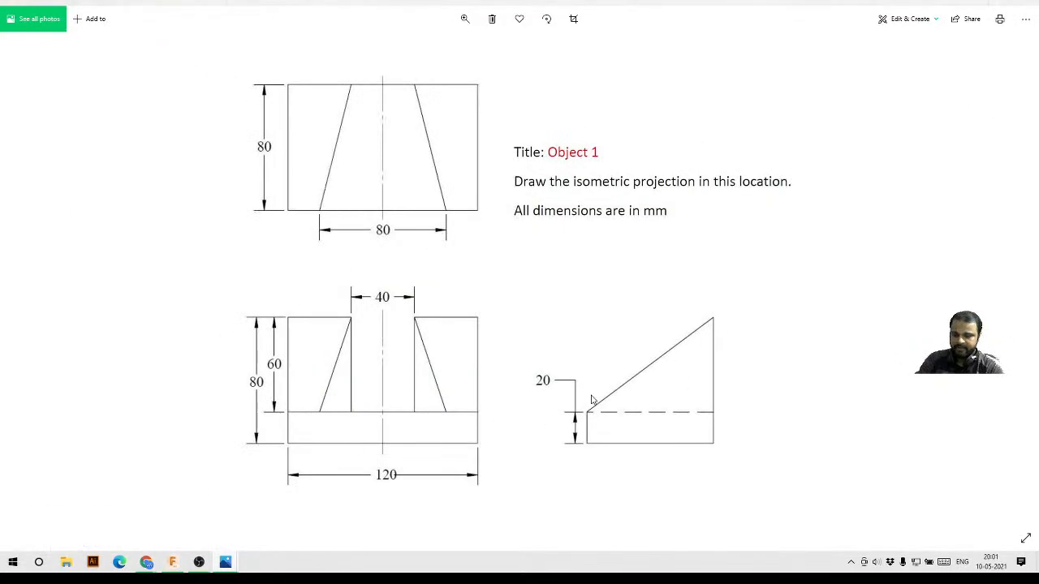
{"action": "left_click", "coordinate": [976, 2]}
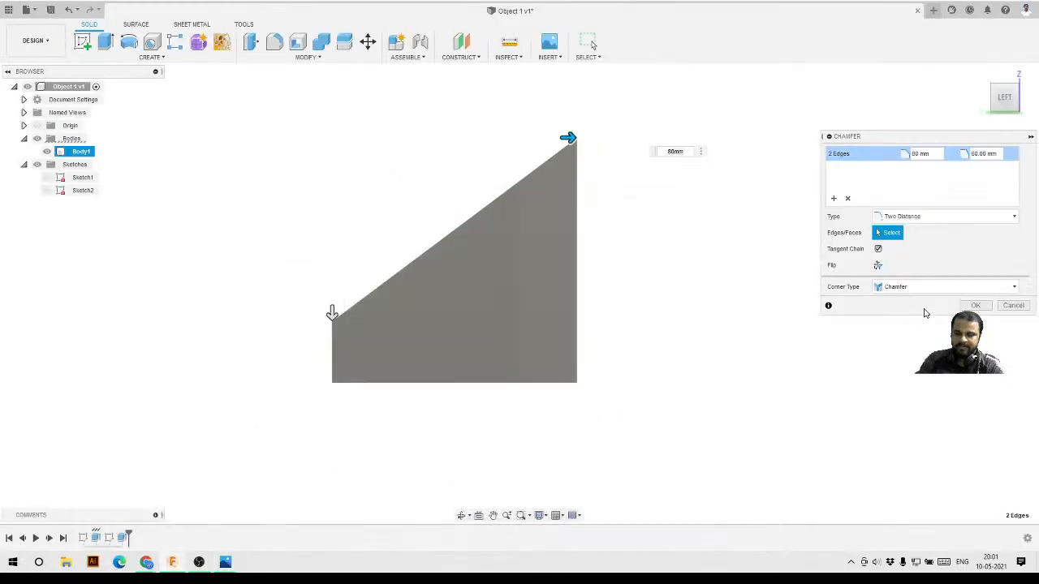
{"action": "left_click", "coordinate": [976, 305]}
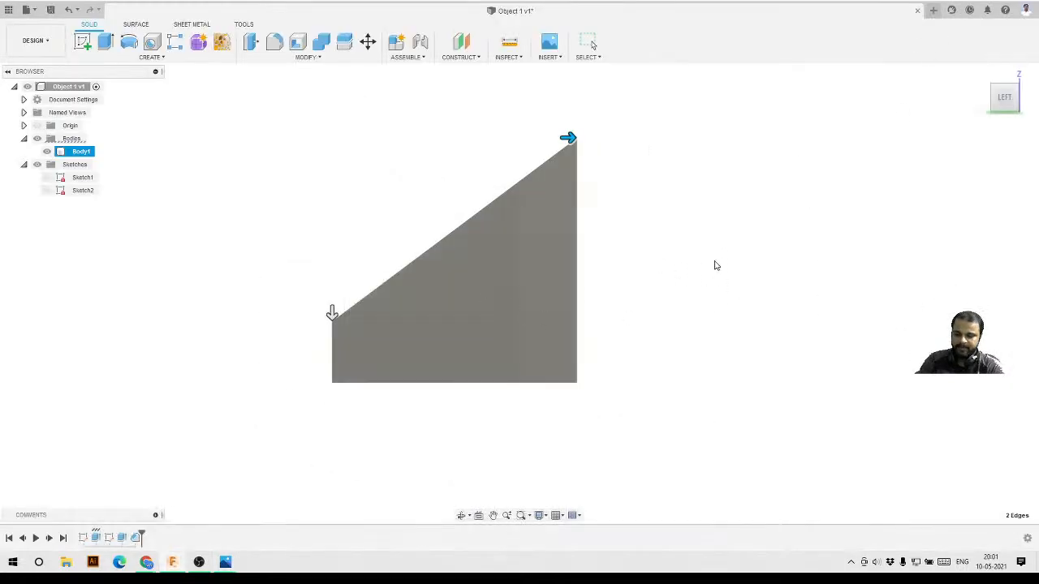
- View the chamfered body from the back and set its visual style to Shaded with Visible Edges Only
{"action": "middle_click_drag", "start_coordinate": [375, 324], "coordinate": [475, 352], "text": "shift"}
{"action": "left_click", "coordinate": [1005, 101]}
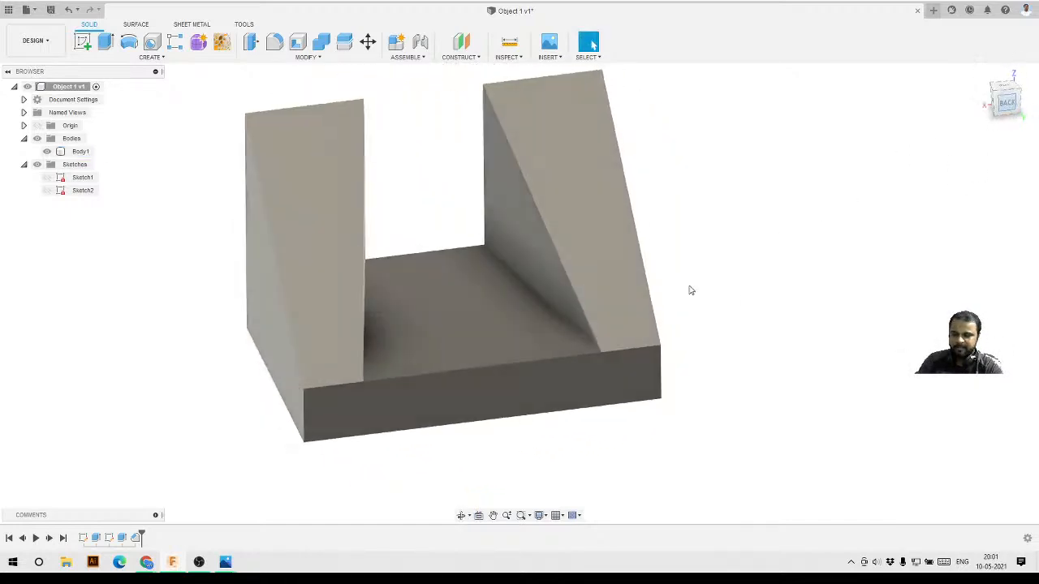
{"action": "scroll", "coordinate": [507, 275], "scroll_direction": "up", "scroll_amount": 2}
{"action": "left_click", "coordinate": [540, 516]}
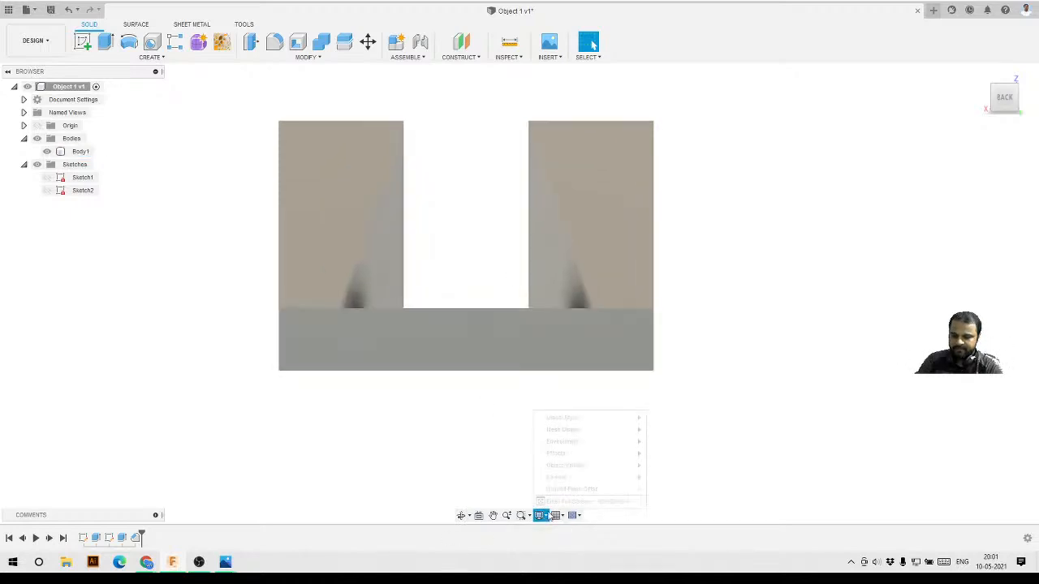
{"action": "mouse_move", "coordinate": [582, 419]}
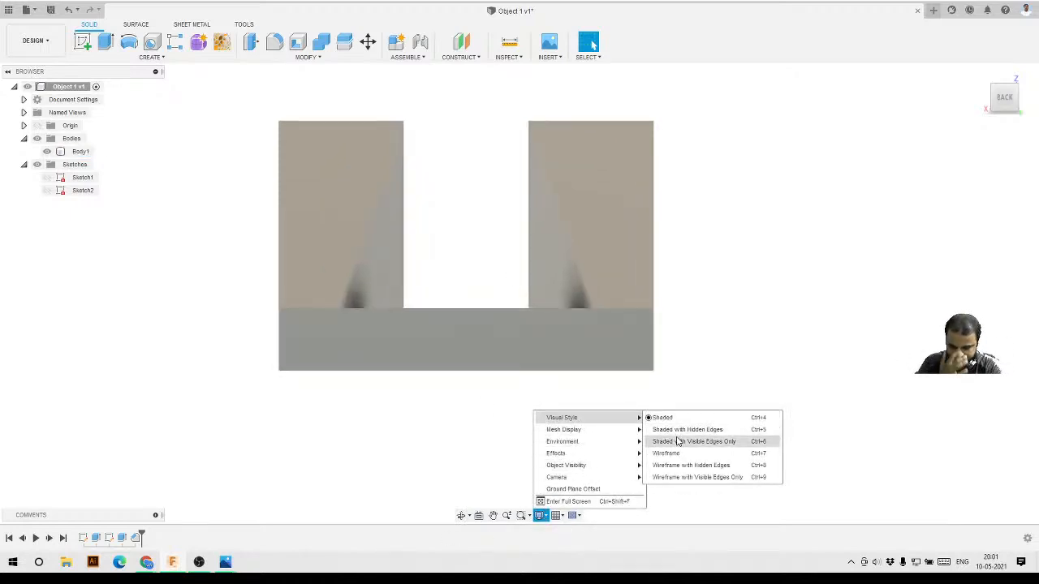
{"action": "left_click", "coordinate": [679, 445]}
{"action": "scroll", "coordinate": [598, 352], "scroll_direction": "down", "scroll_amount": 1}
{"action": "scroll", "coordinate": [469, 260], "scroll_direction": "up", "scroll_amount": 1}
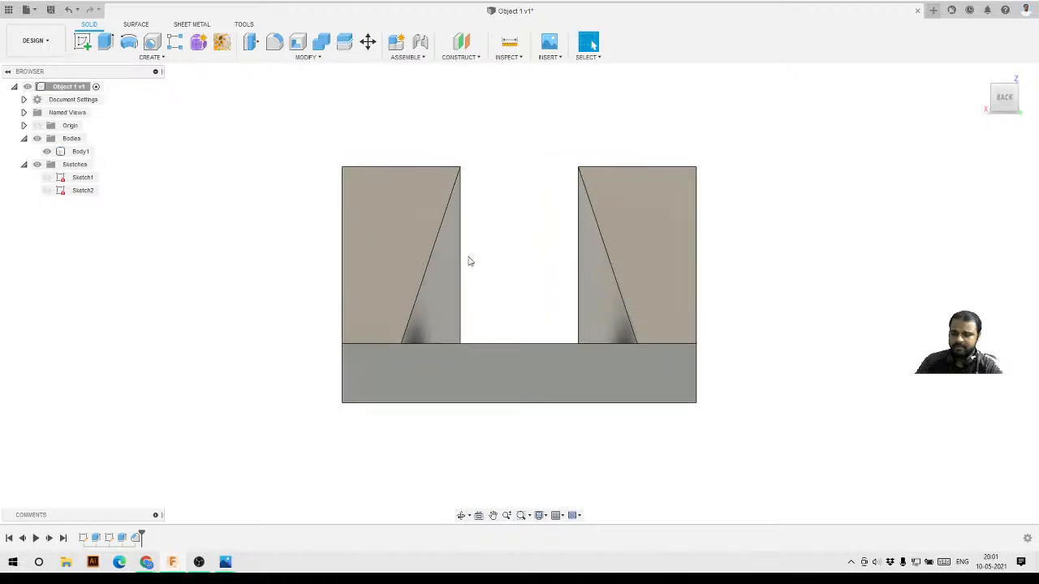
- Compare the body's top, back and left views with the matching views in the Object 1 drawing
{"action": "left_click", "coordinate": [1008, 80]}
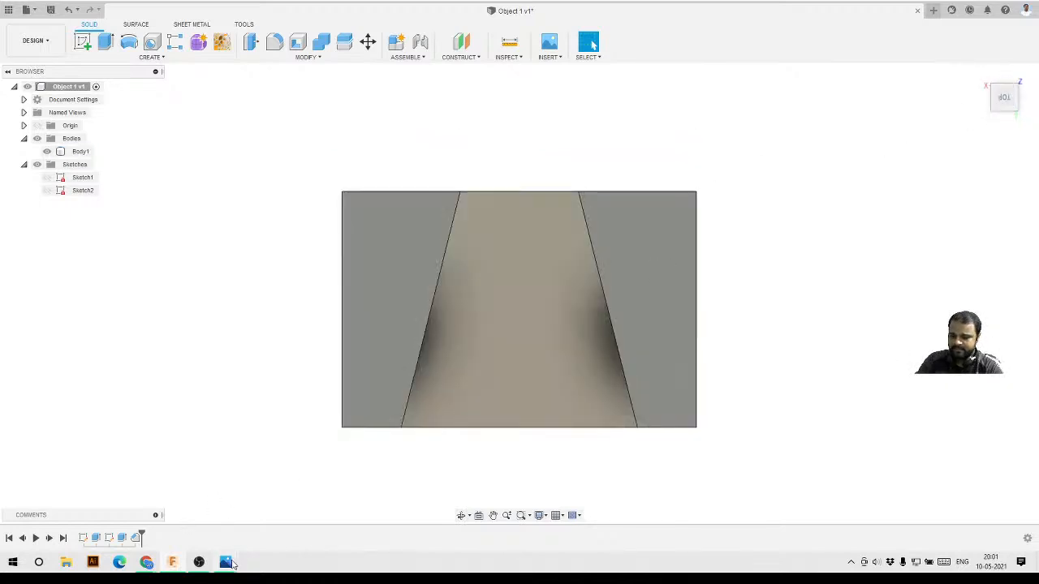
{"action": "mouse_move", "coordinate": [226, 564]}
{"action": "left_click", "coordinate": [168, 521]}
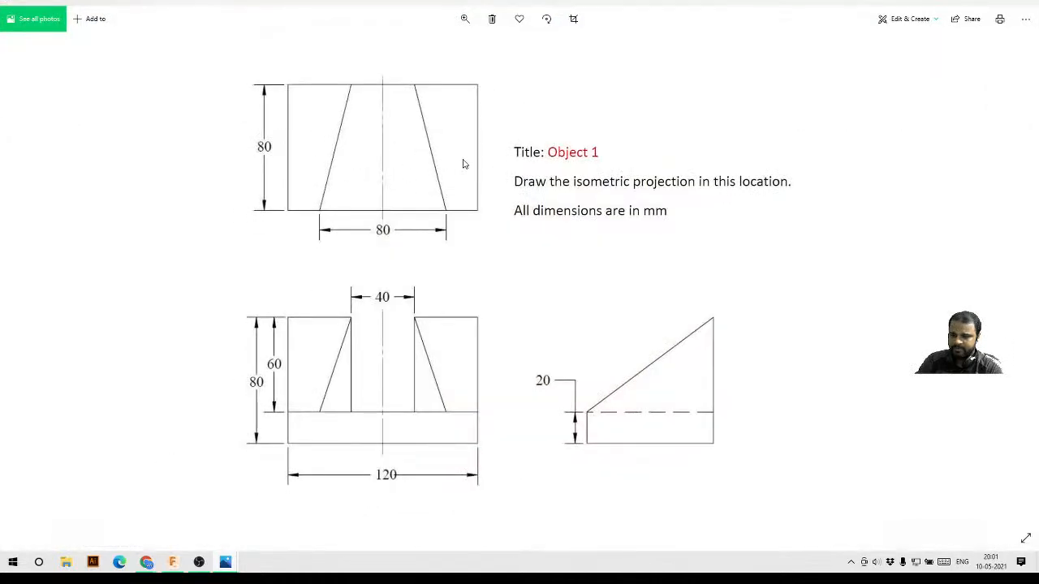
{"action": "left_click", "coordinate": [966, 11]}
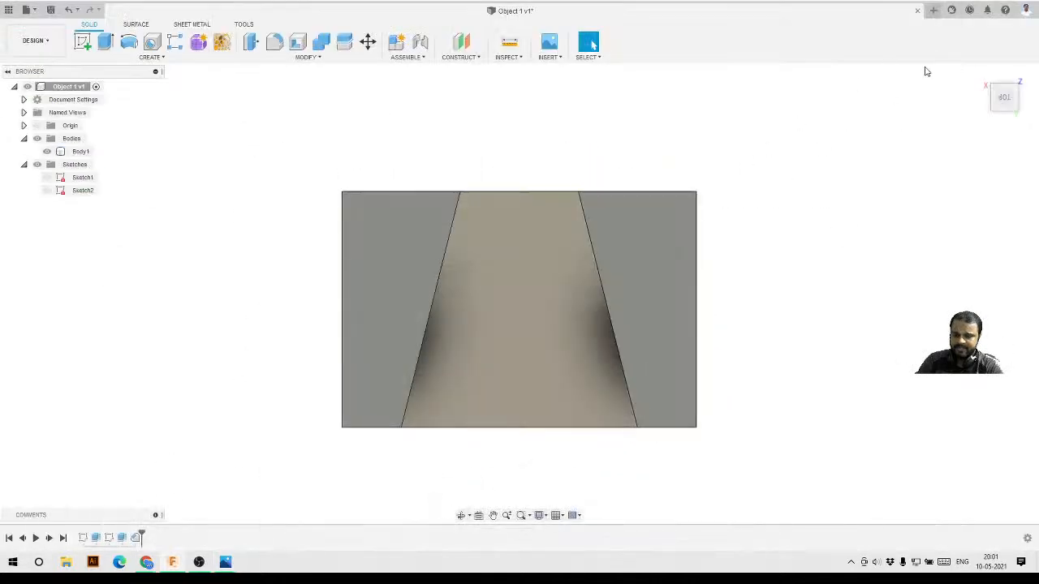
{"action": "left_click", "coordinate": [1006, 119]}
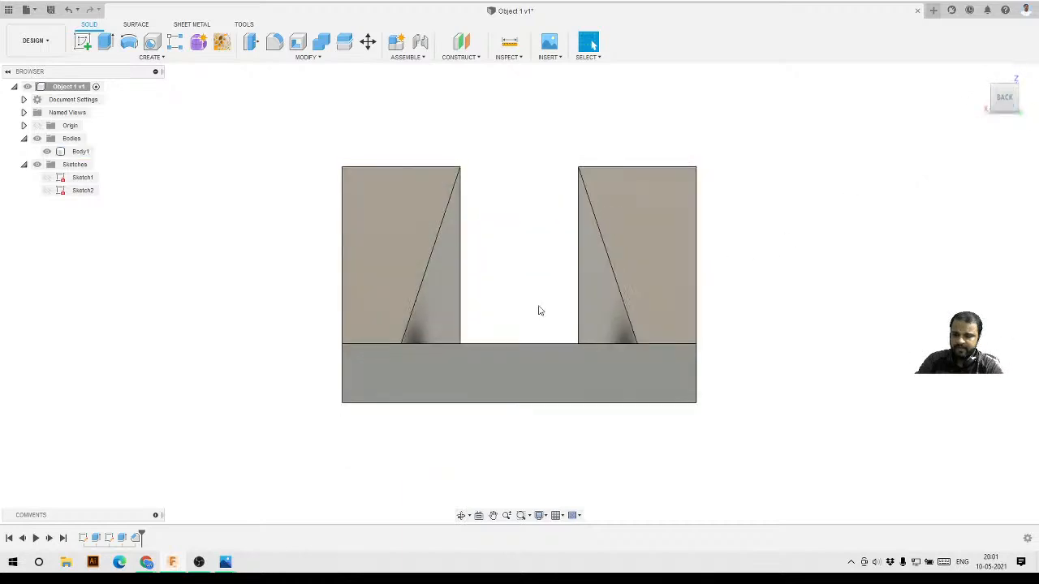
{"action": "mouse_move", "coordinate": [226, 563]}
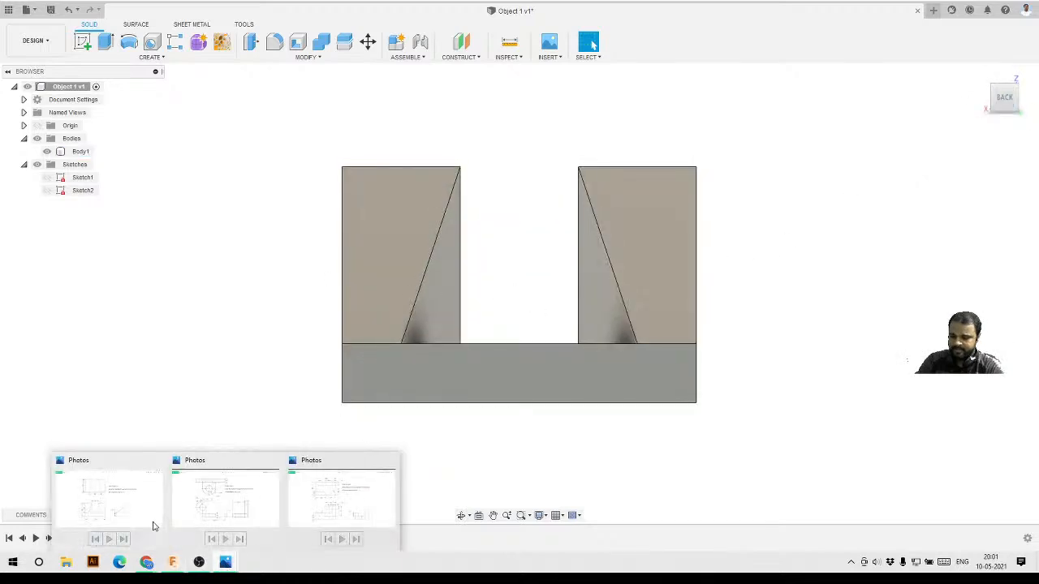
{"action": "left_click", "coordinate": [146, 515]}
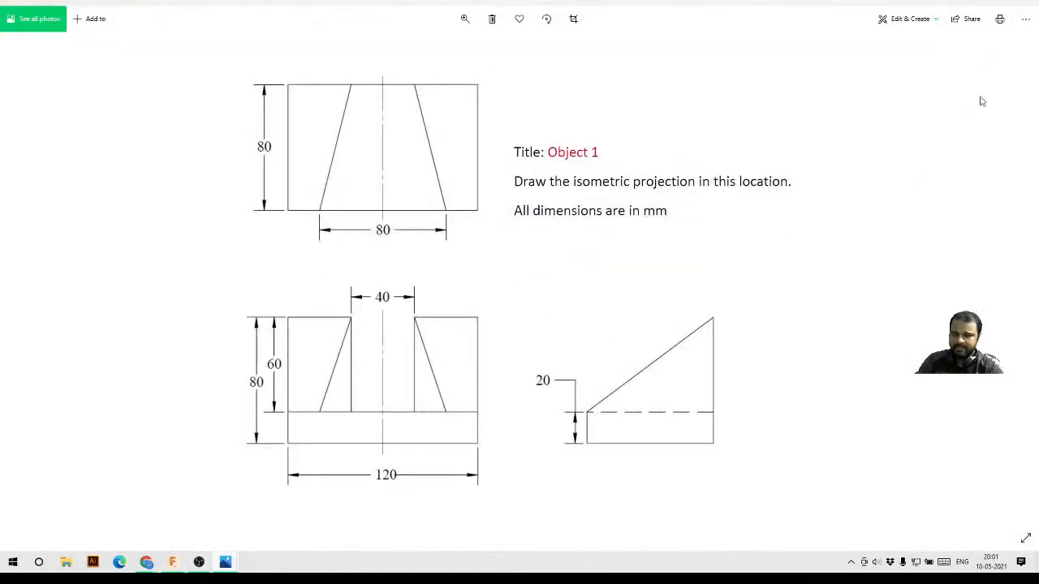
{"action": "left_click", "coordinate": [970, 2]}
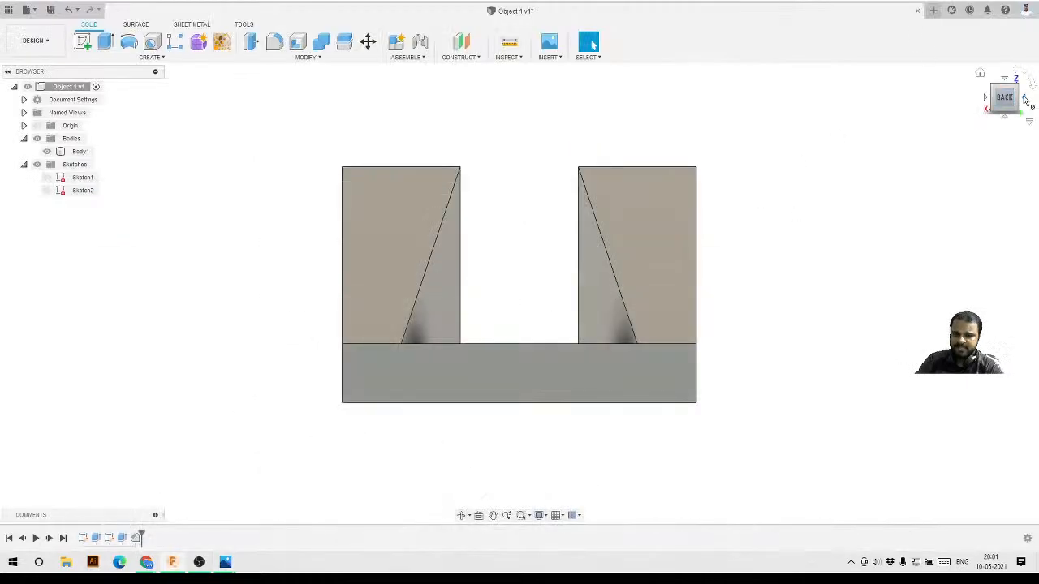
{"action": "left_click", "coordinate": [1026, 99]}
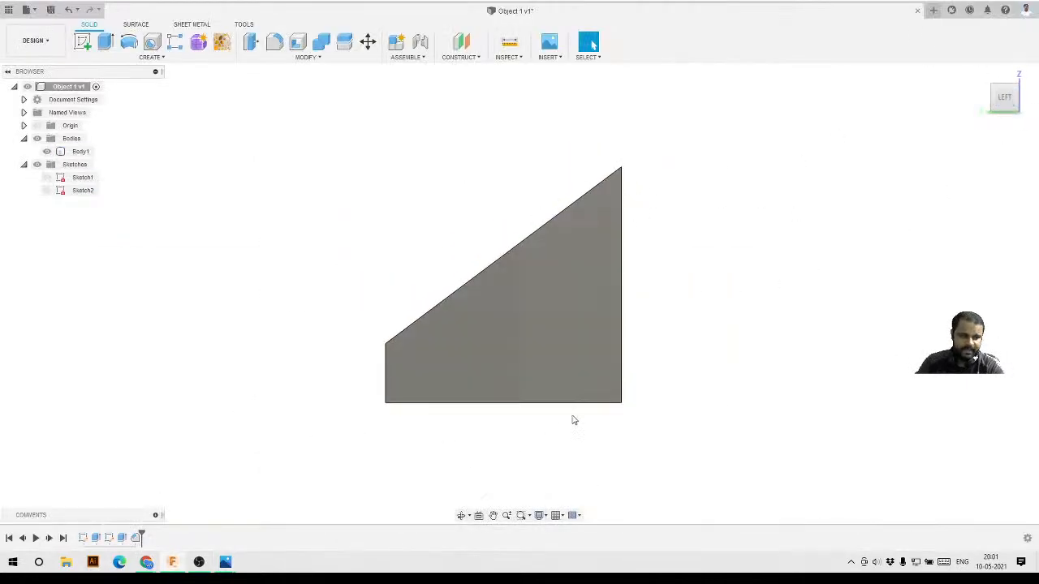
{"action": "mouse_move", "coordinate": [224, 562]}
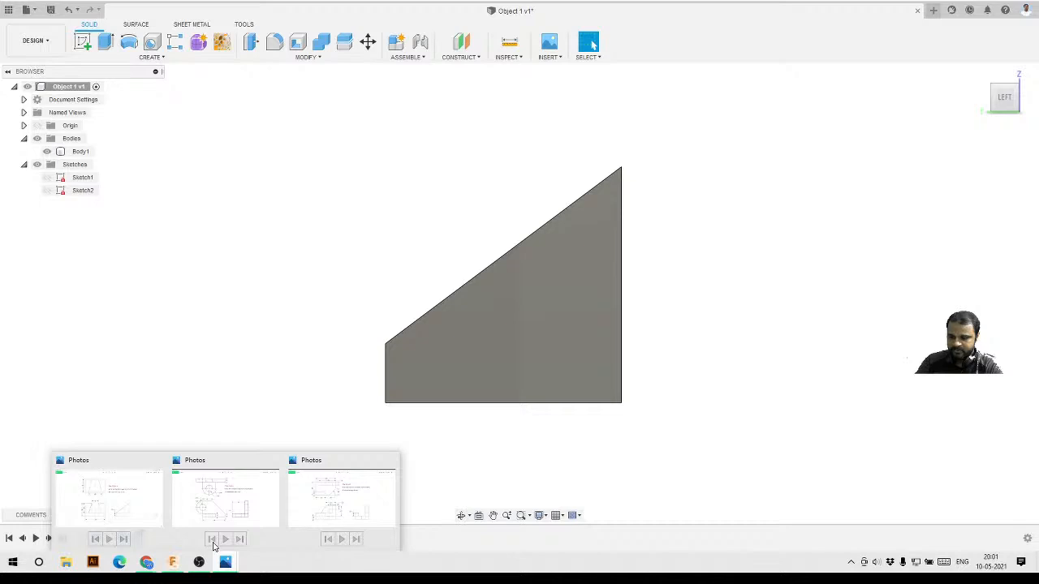
{"action": "left_click", "coordinate": [116, 522]}
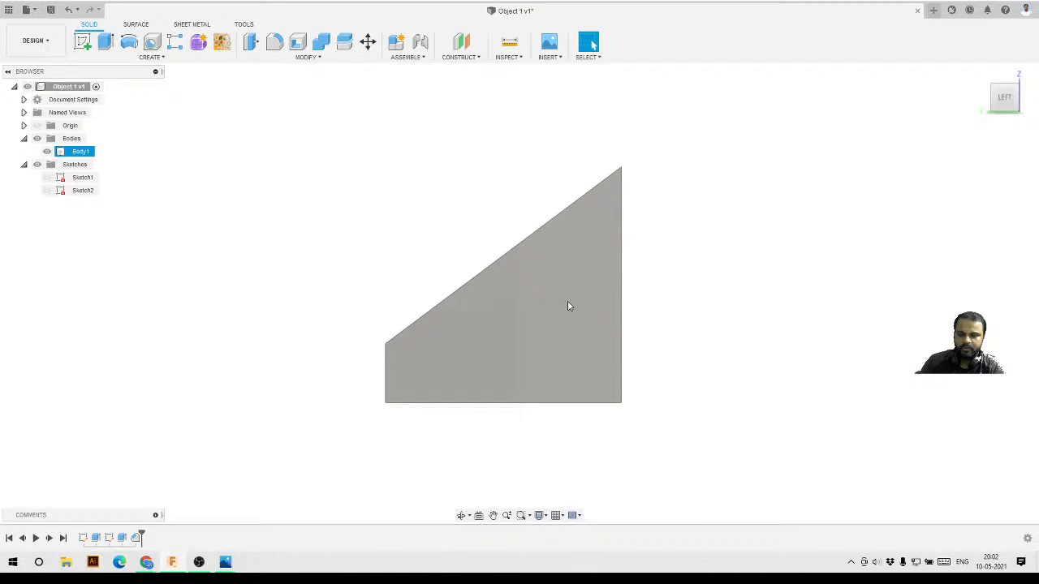
- Save the design with the version description User Saved and check the Object 1 file in the 3rd folder
{"action": "mouse_move", "coordinate": [568, 303]}
{"action": "middle_mouse_down", "text": "shift"}
{"action": "mouse_move", "coordinate": [520, 301]}
{"action": "mouse_move", "coordinate": [533, 326]}
{"action": "mouse_move", "coordinate": [496, 325]}
{"action": "mouse_move", "coordinate": [601, 304]}
{"action": "mouse_move", "coordinate": [582, 324]}
{"action": "mouse_move", "coordinate": [511, 322]}
{"action": "mouse_move", "coordinate": [520, 378]}
{"action": "mouse_move", "coordinate": [495, 330]}
{"action": "mouse_move", "coordinate": [511, 357]}
{"action": "middle_mouse_up", "text": "shift"}
{"action": "key", "text": "Escape"}
{"action": "left_click", "coordinate": [50, 10]}
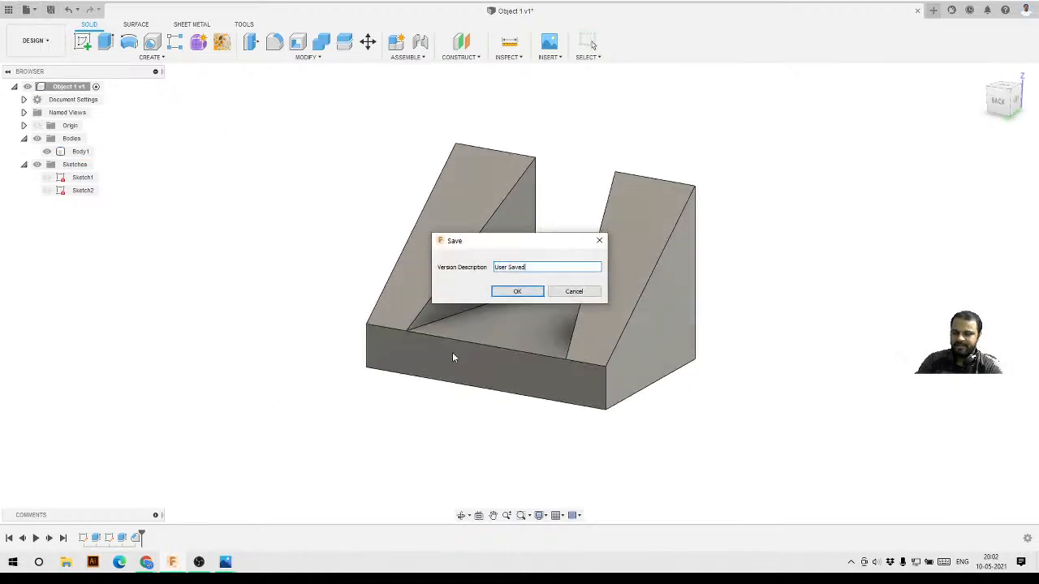
{"action": "left_click", "coordinate": [513, 293]}
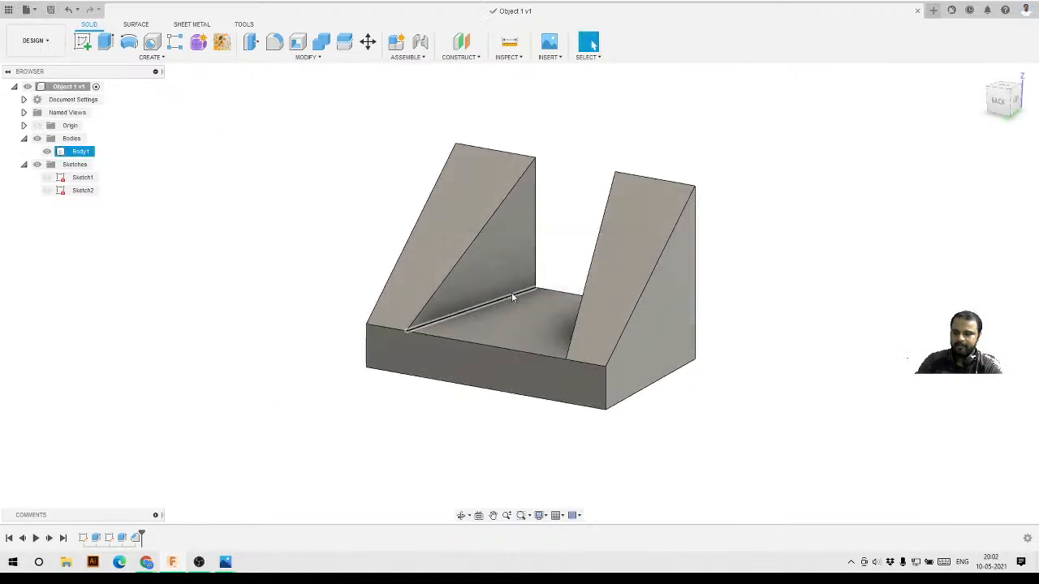
{"action": "left_click", "coordinate": [7, 9]}
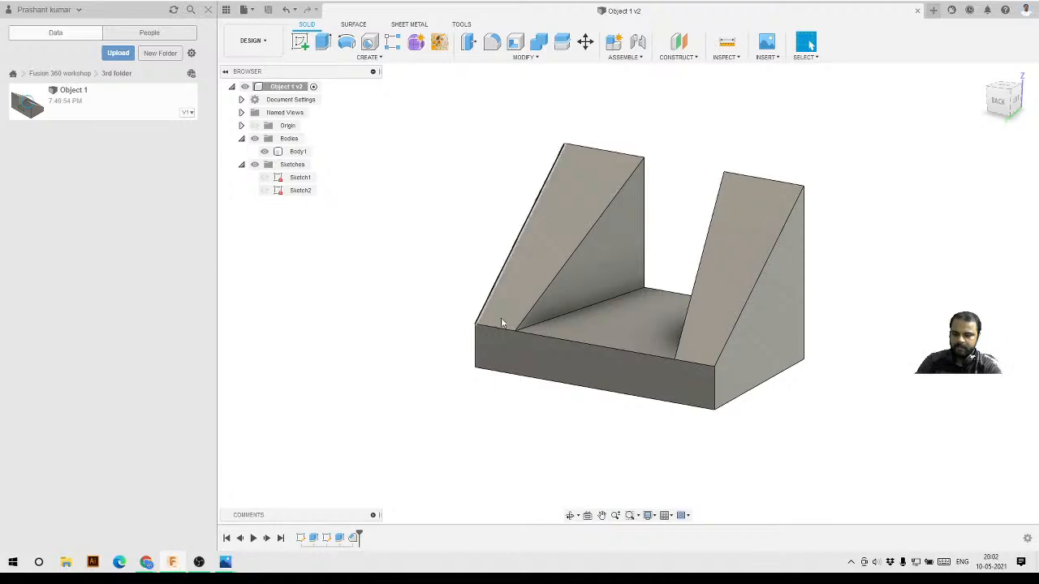
{"action": "left_click", "coordinate": [208, 10]}
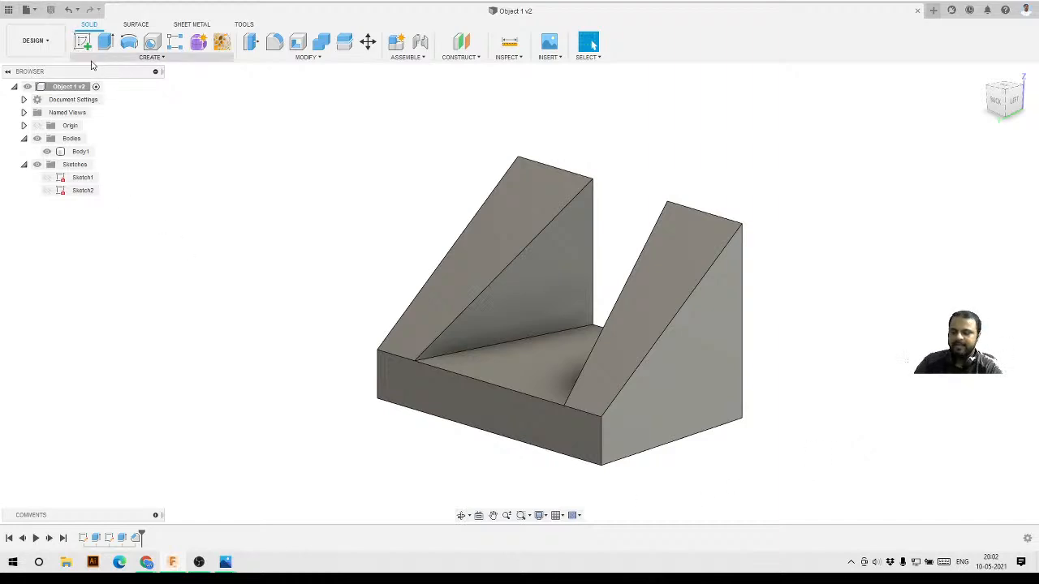
{"action": "left_click", "coordinate": [304, 58]}
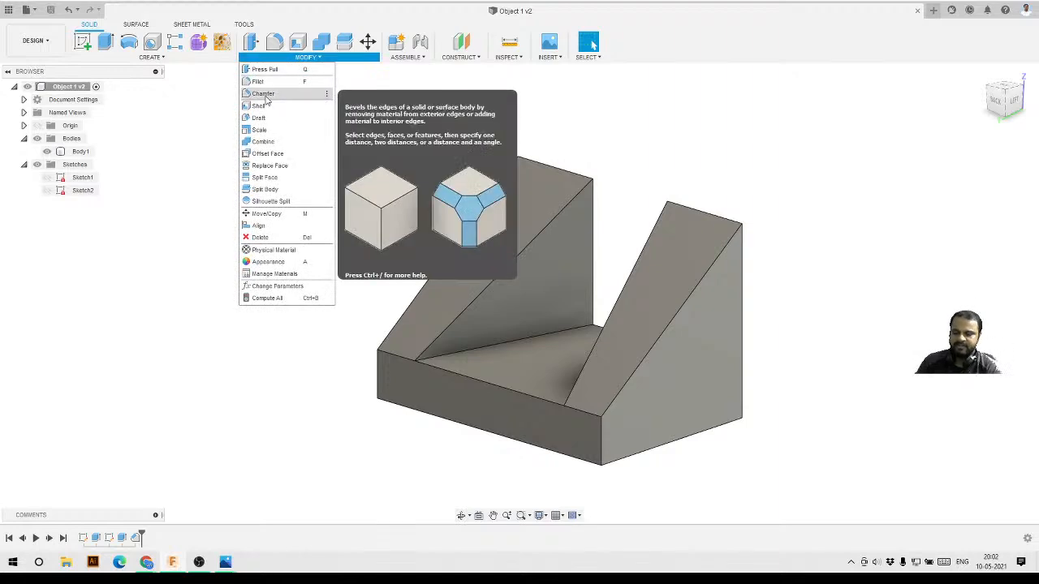
{"action": "middle_click_drag", "start_coordinate": [569, 416], "coordinate": [603, 433], "text": "shift"}
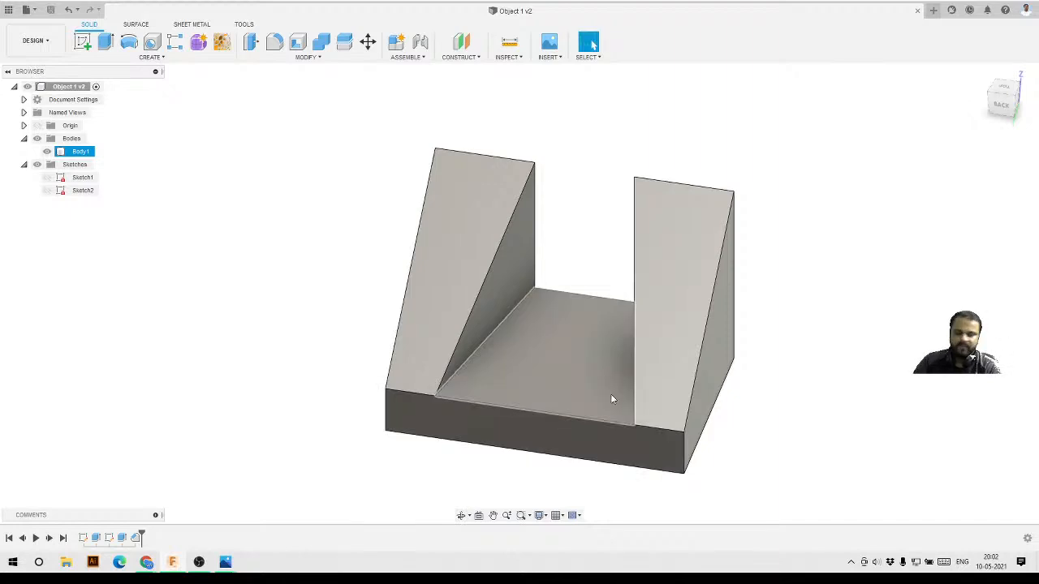
{"action": "middle_click_drag", "start_coordinate": [611, 394], "coordinate": [575, 390], "text": "shift"}
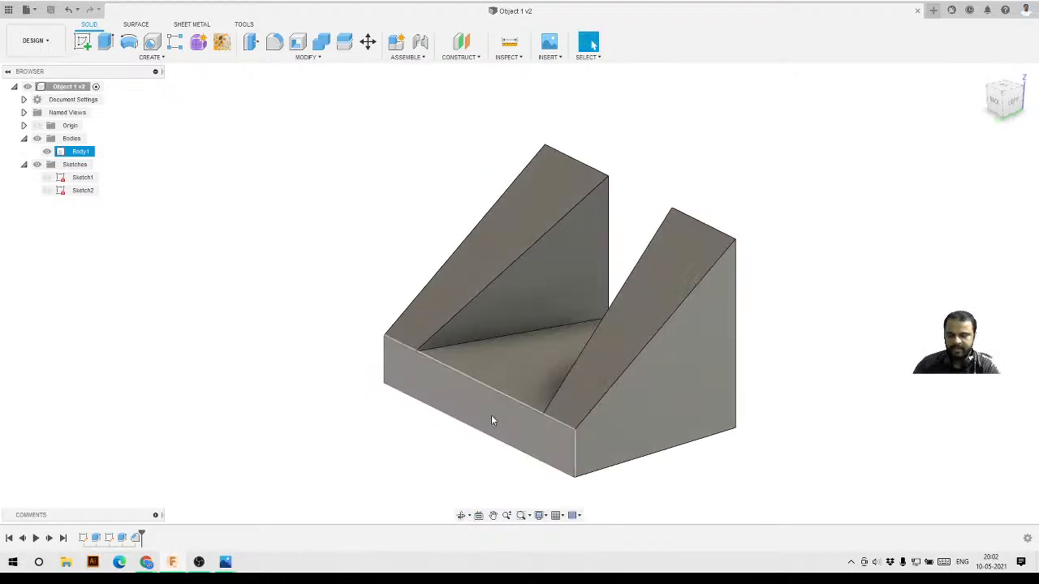
{"action": "middle_click_drag", "start_coordinate": [476, 439], "coordinate": [518, 442], "text": "shift"}
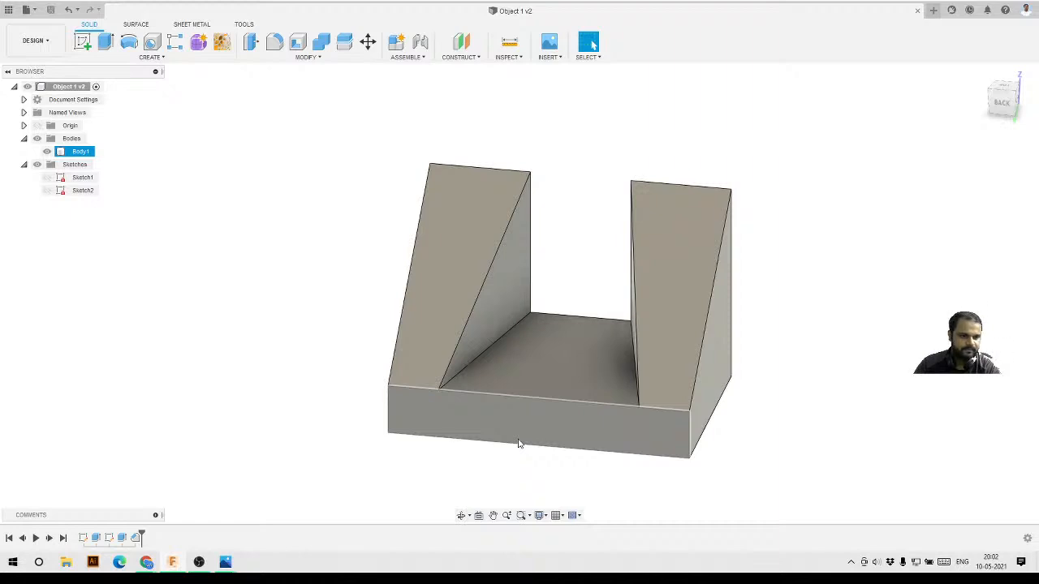
{"action": "middle_click_drag", "start_coordinate": [513, 450], "coordinate": [543, 457], "text": "shift"}
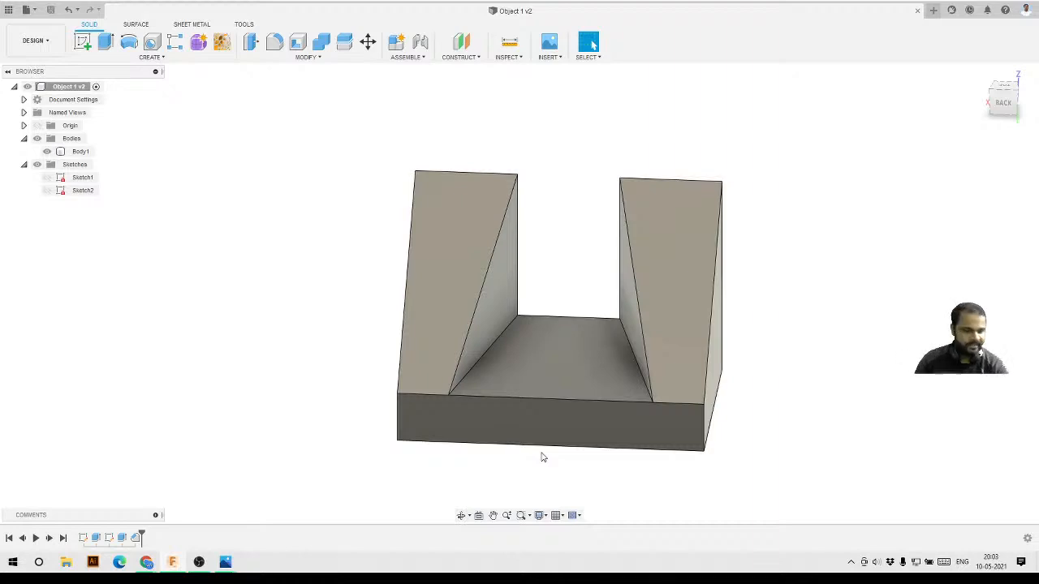
{"action": "middle_click_drag", "start_coordinate": [781, 468], "coordinate": [631, 373], "text": "shift"}
{"action": "scroll", "coordinate": [708, 403], "scroll_direction": "up", "scroll_amount": 3}
{"action": "scroll", "coordinate": [562, 306], "scroll_direction": "down", "scroll_amount": 3}
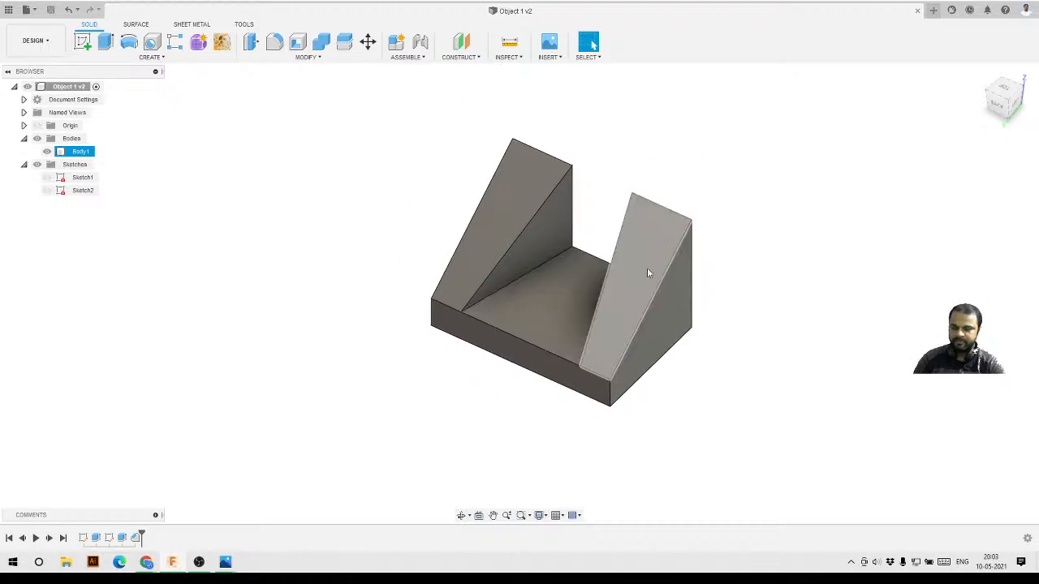
{"action": "scroll", "coordinate": [546, 302], "scroll_direction": "up", "scroll_amount": 2}
{"action": "middle_click_drag", "start_coordinate": [521, 332], "coordinate": [528, 311], "text": "shift"}
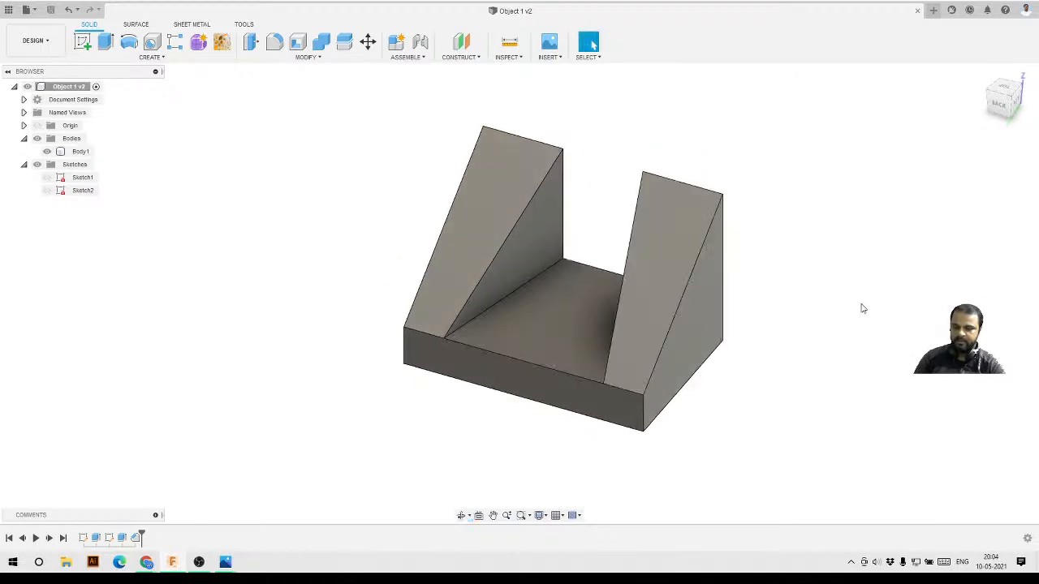
- Create a section analysis from the base block's back face with a Y distance of -60 mm and hatching shown
{"action": "left_click", "coordinate": [508, 57]}
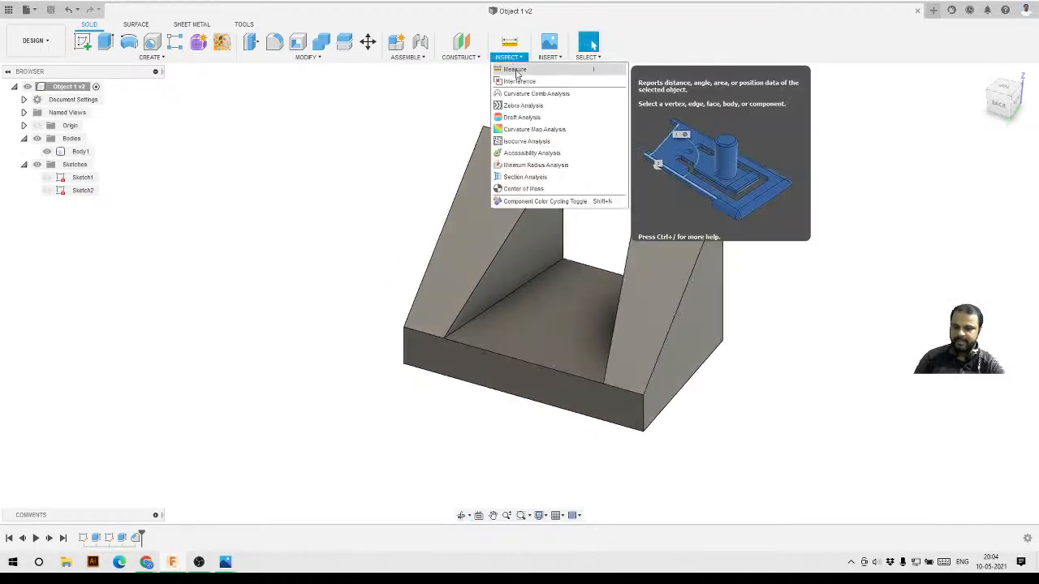
{"action": "left_click", "coordinate": [525, 177]}
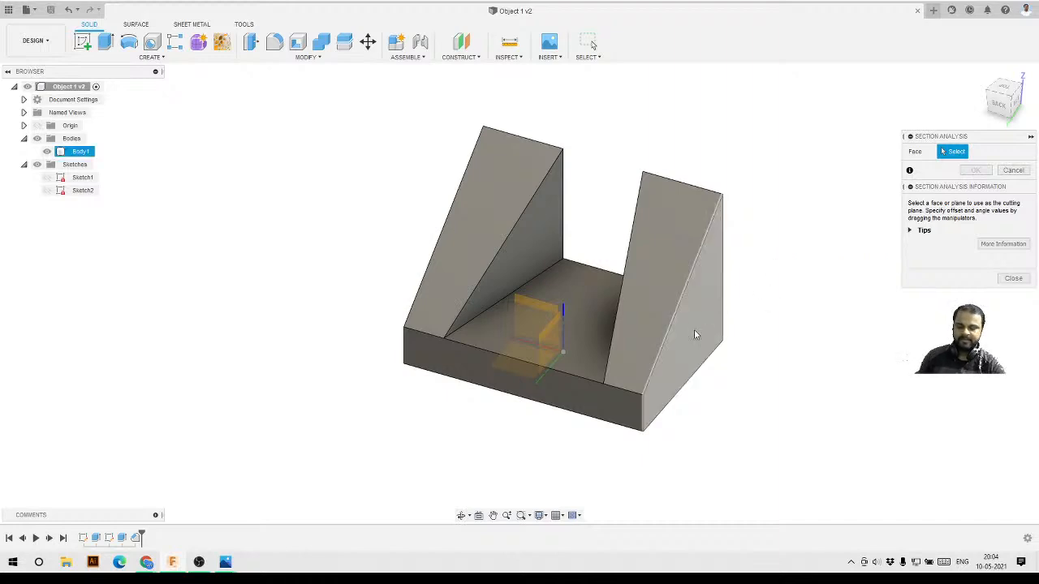
{"action": "left_click", "coordinate": [609, 399]}
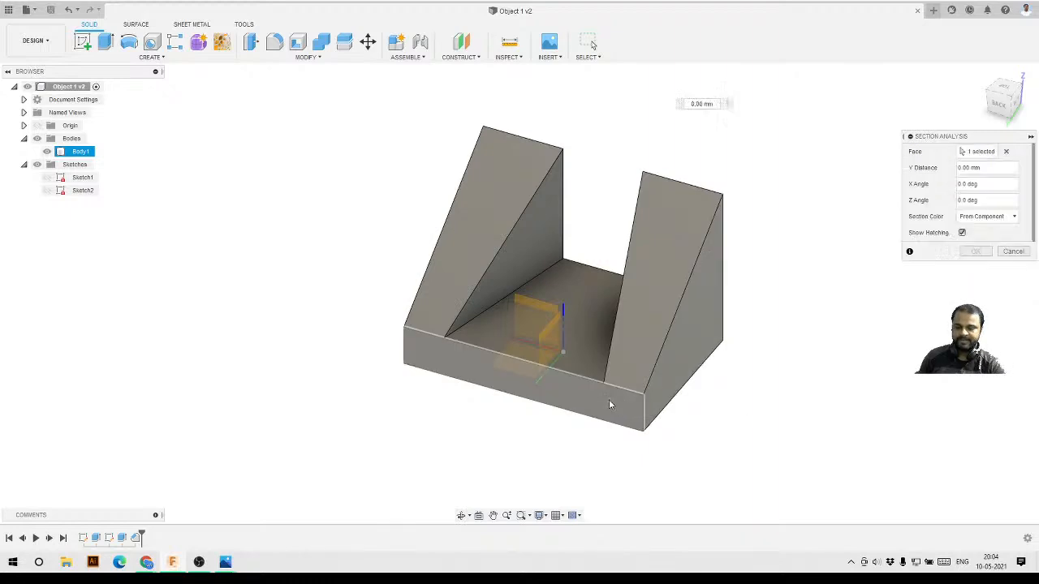
{"action": "left_click_drag", "start_coordinate": [592, 419], "coordinate": [631, 379]}
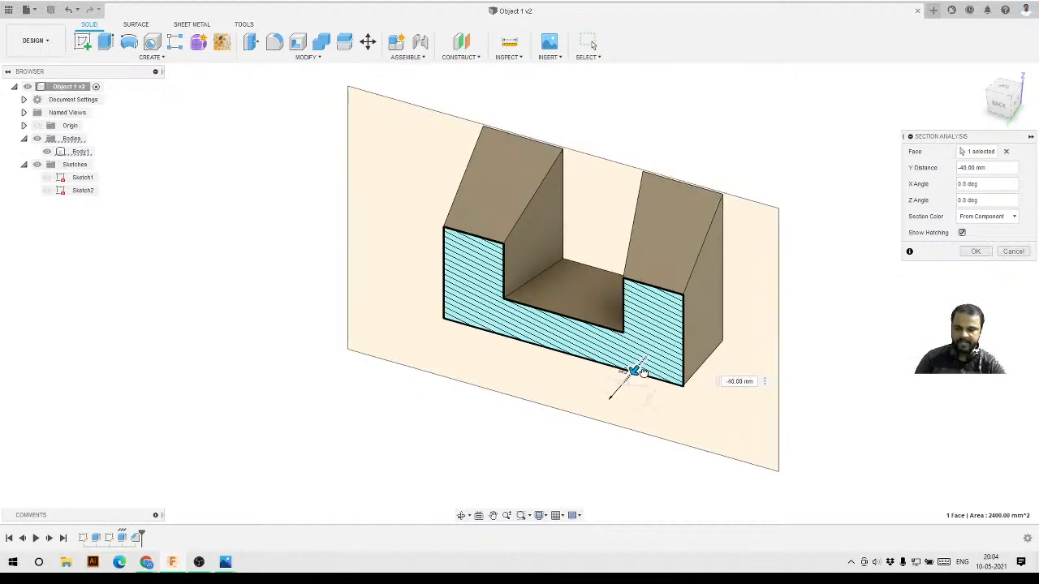
{"action": "mouse_move", "coordinate": [641, 372]}
{"action": "left_mouse_down"}
{"action": "mouse_move", "coordinate": [643, 361]}
{"action": "mouse_move", "coordinate": [612, 395]}
{"action": "mouse_move", "coordinate": [661, 343]}
{"action": "mouse_move", "coordinate": [609, 395]}
{"action": "mouse_move", "coordinate": [666, 348]}
{"action": "mouse_move", "coordinate": [615, 370]}
{"action": "mouse_move", "coordinate": [596, 413]}
{"action": "mouse_move", "coordinate": [657, 347]}
{"action": "left_mouse_up"}
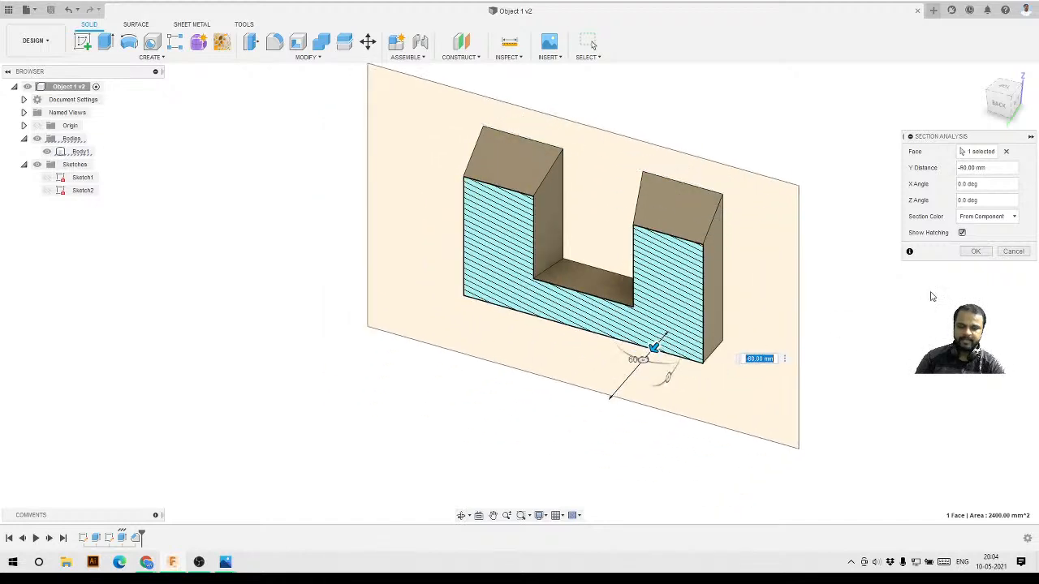
{"action": "left_click", "coordinate": [975, 252]}
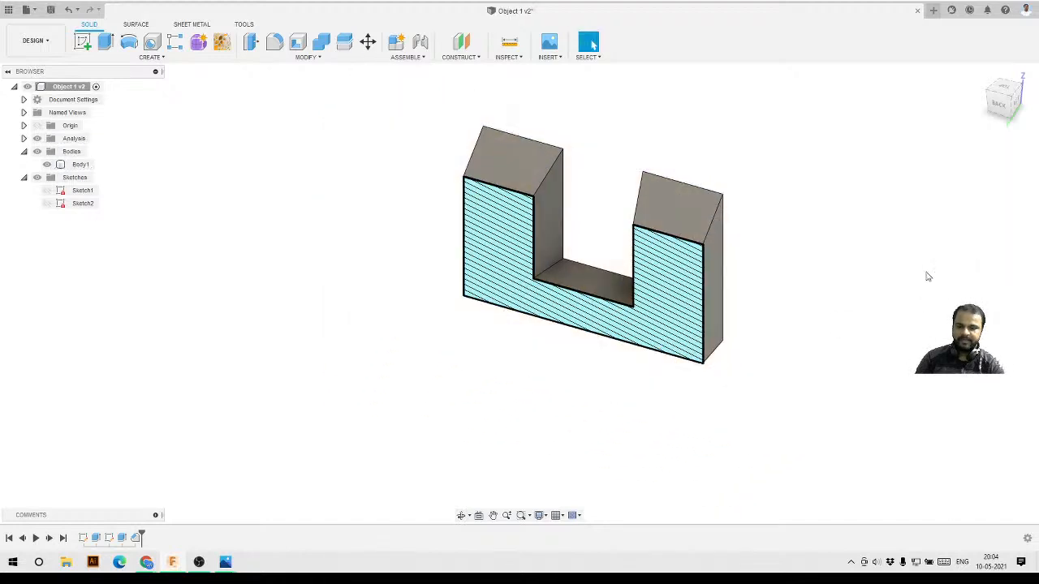
- Inspect the hatched U-shaped cut face and hide the section analysis to show the whole body
{"action": "left_click", "coordinate": [540, 206]}
{"action": "left_click", "coordinate": [541, 321]}
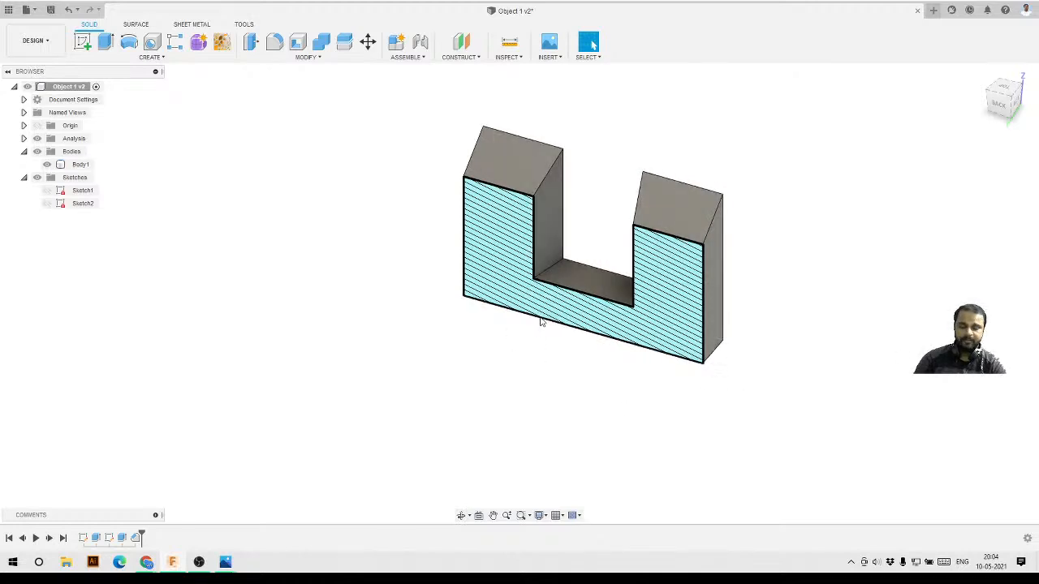
{"action": "left_click", "coordinate": [530, 310]}
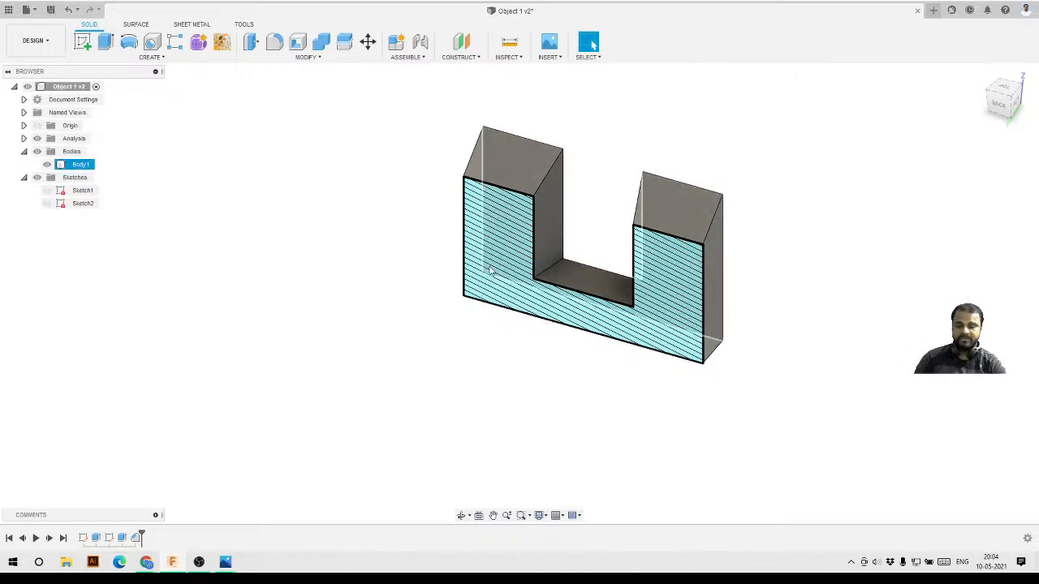
{"action": "left_click", "coordinate": [25, 139]}
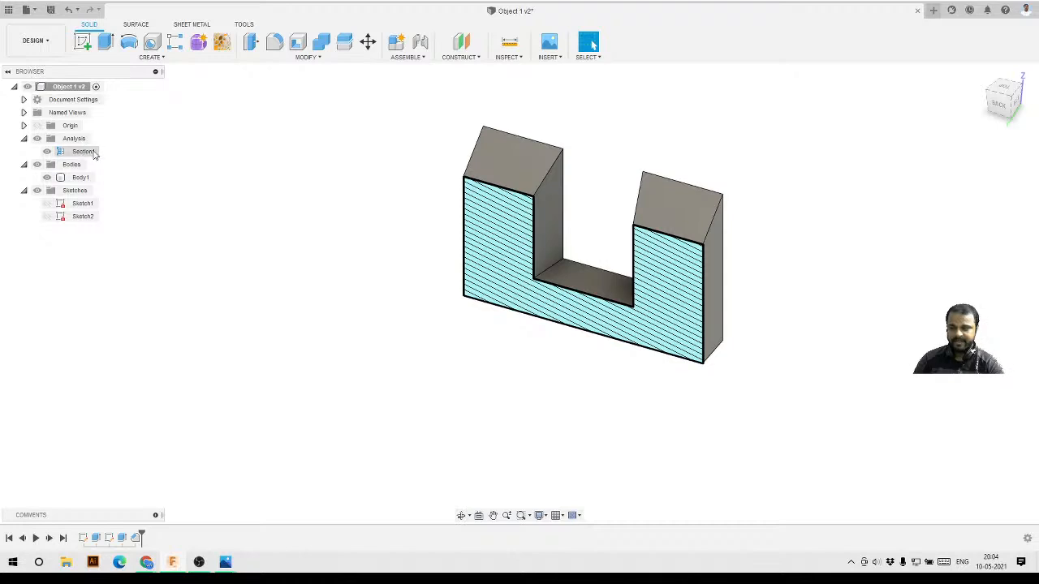
{"action": "left_click", "coordinate": [47, 152]}
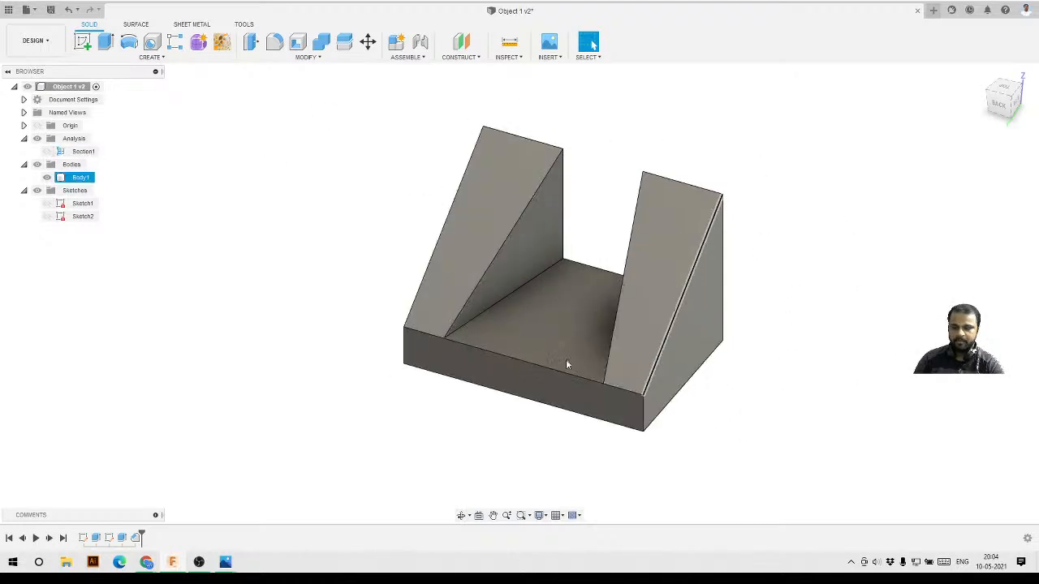
- Show the section analysis again and move its cutting plane to 30 mm from the base block's back face
{"action": "left_click", "coordinate": [47, 152]}
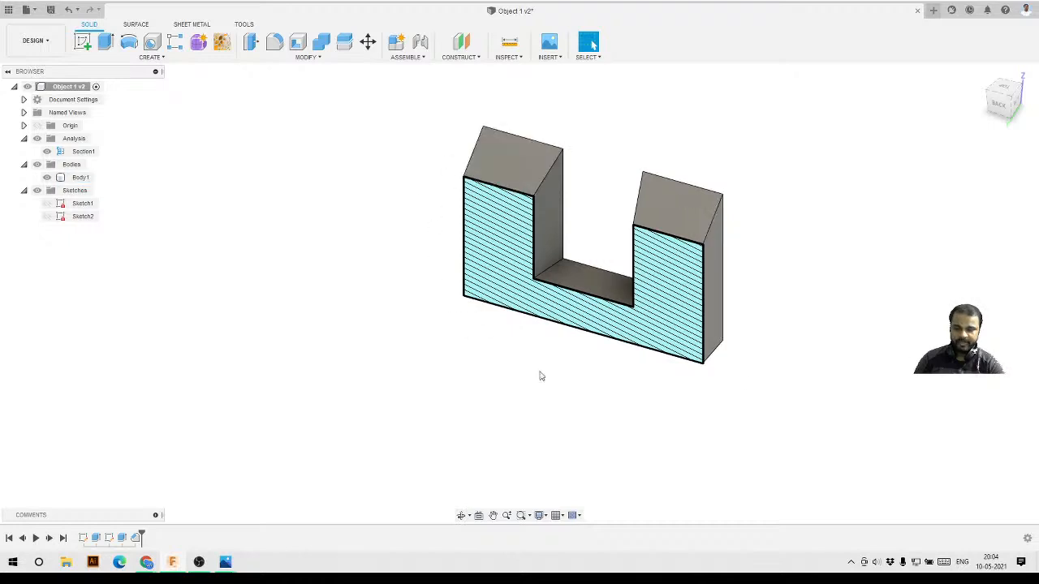
{"action": "left_click", "coordinate": [77, 153]}
{"action": "right_click", "coordinate": [77, 153]}
{"action": "left_click", "coordinate": [105, 172]}
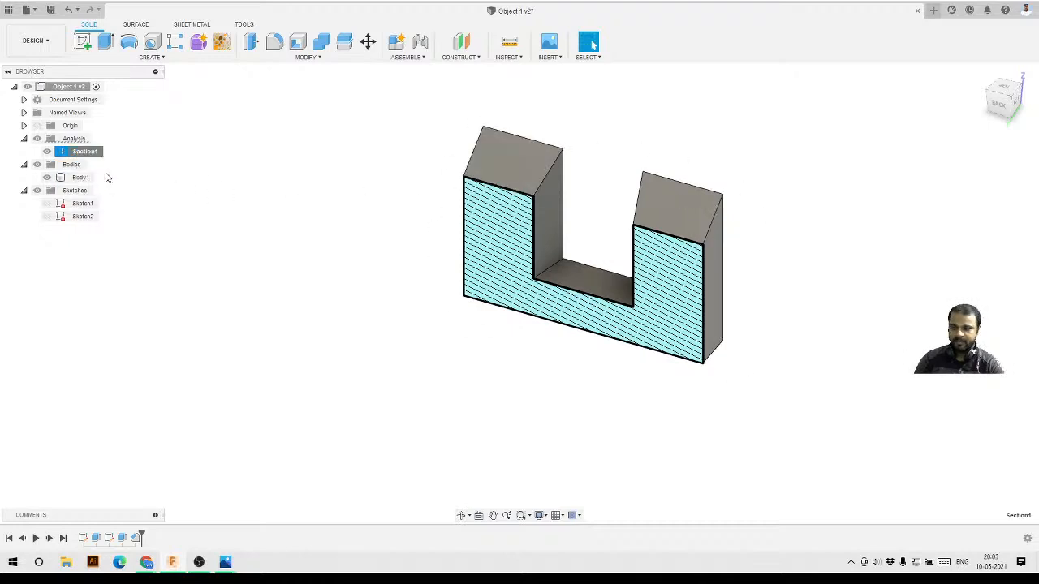
{"action": "left_click_drag", "start_coordinate": [568, 327], "coordinate": [539, 362]}
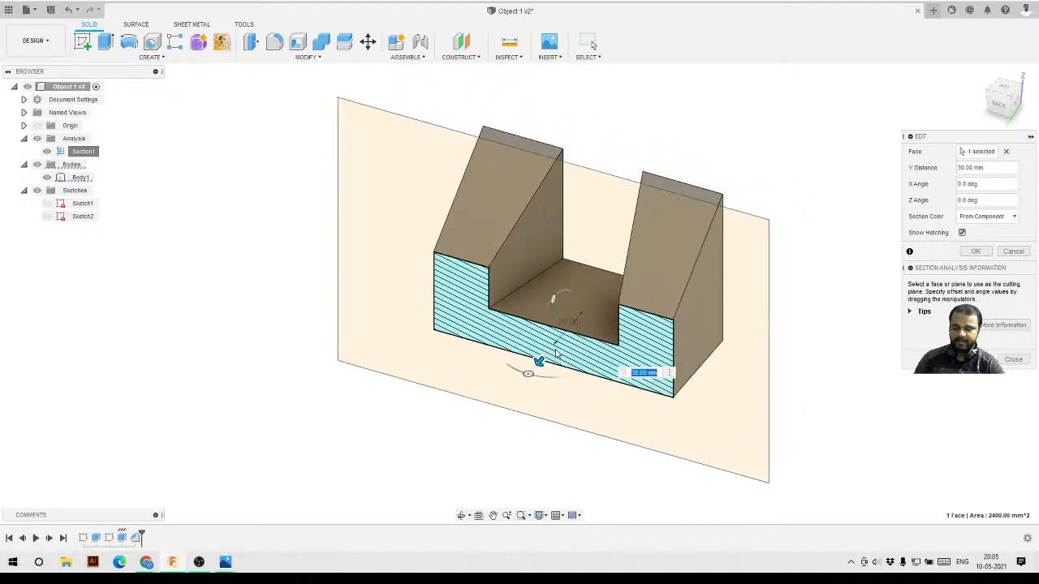
{"action": "left_click", "coordinate": [976, 252]}
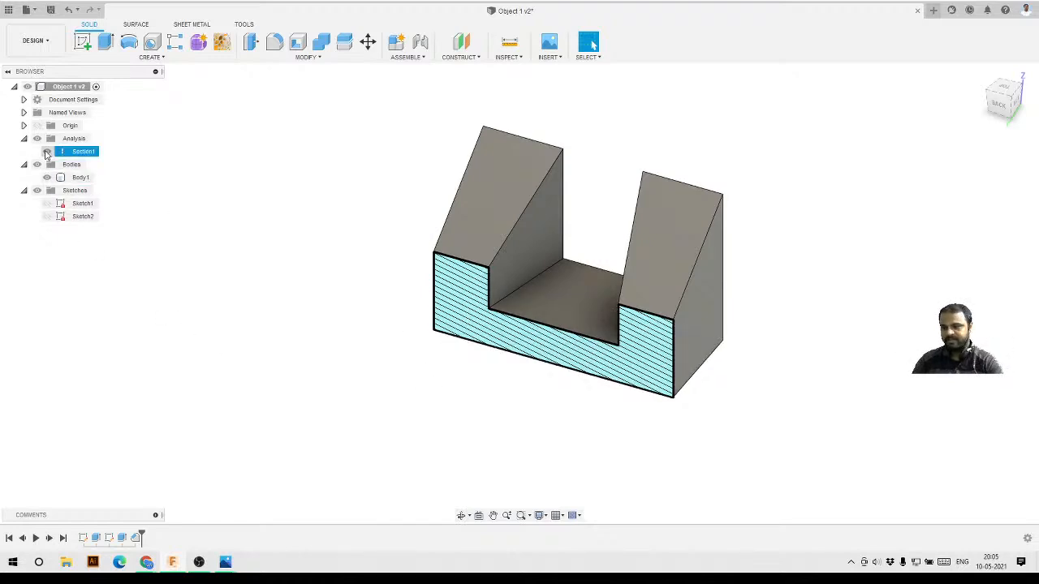
- Hide the section analysis and save Object 1 as a new version
{"action": "left_click", "coordinate": [46, 151]}
{"action": "left_click", "coordinate": [26, 10]}
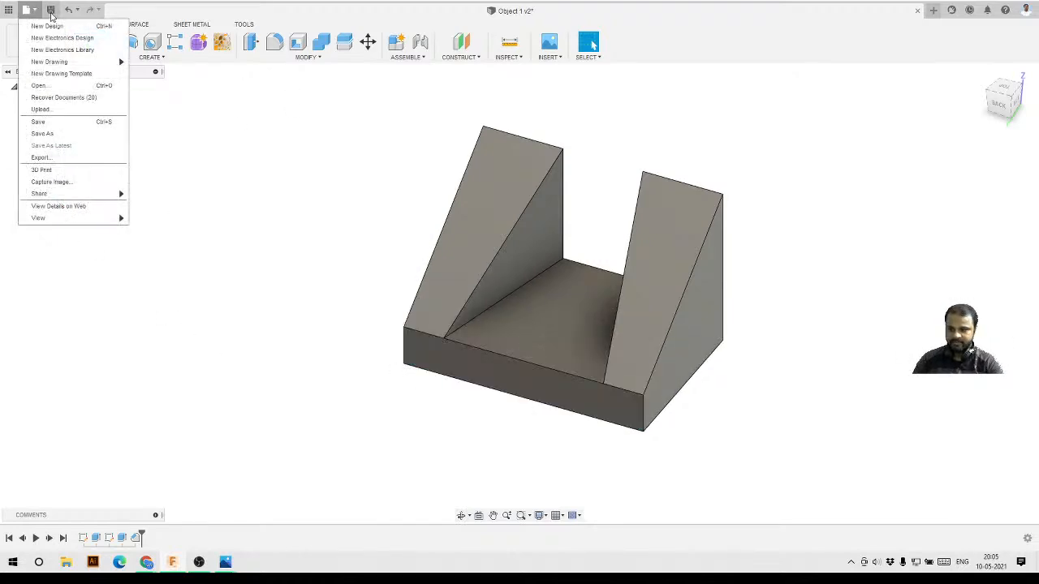
{"action": "left_click", "coordinate": [50, 9]}
{"action": "left_click", "coordinate": [527, 291]}
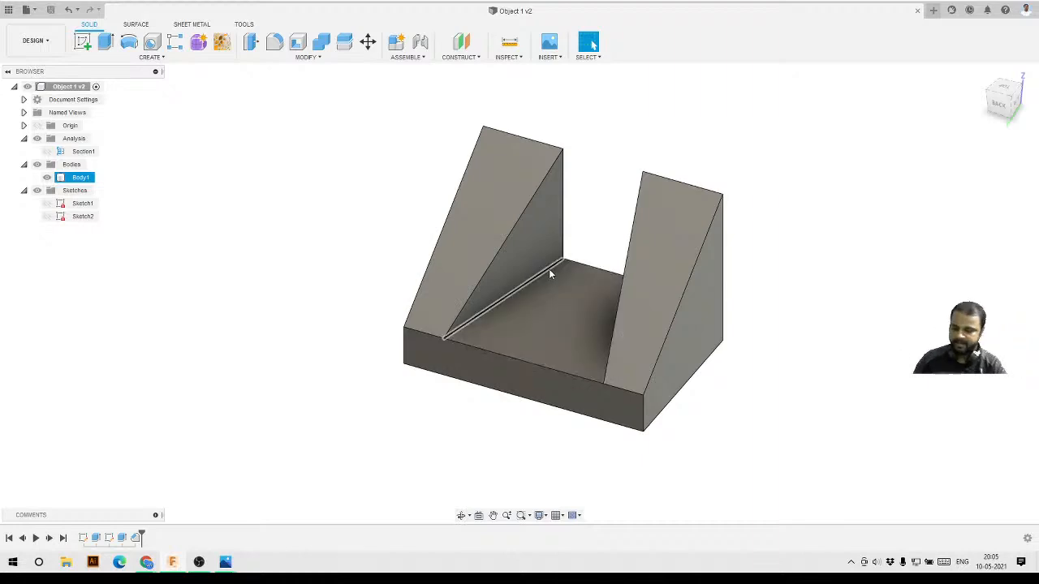
{"action": "scroll", "coordinate": [569, 318], "scroll_direction": "down", "scroll_amount": 2}
{"action": "middle_click_drag", "start_coordinate": [566, 319], "coordinate": [556, 272], "text": "shift"}
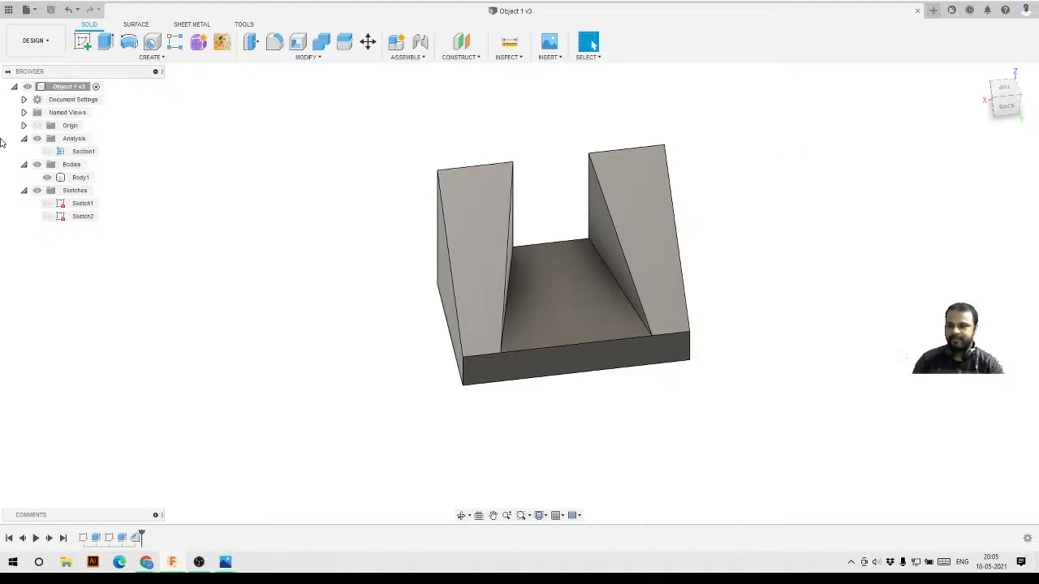
- Create a new blank design alongside the open Object 1 design and make it the active document
{"action": "left_click", "coordinate": [27, 10]}
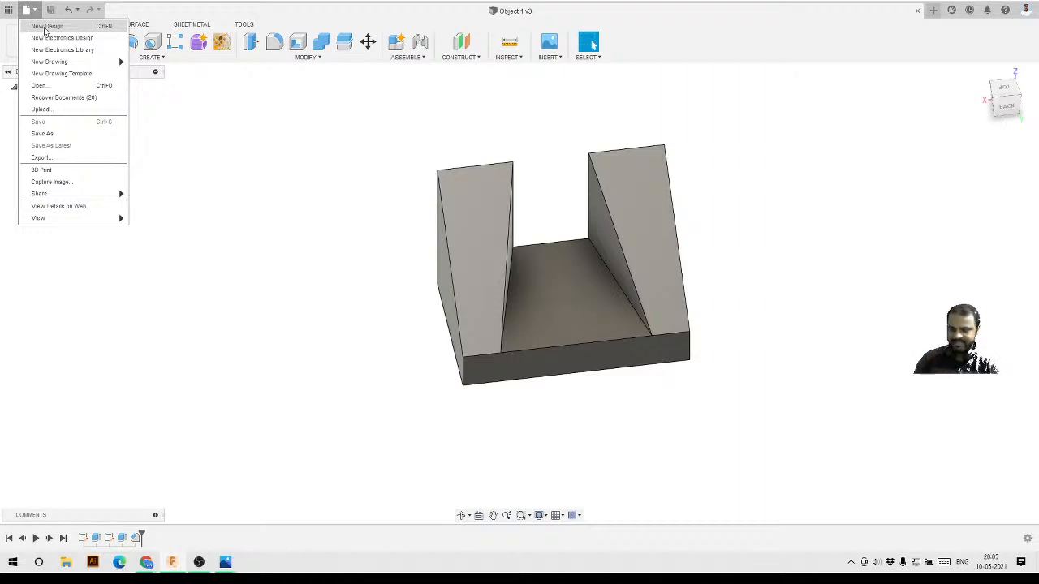
{"action": "left_click", "coordinate": [250, 130]}
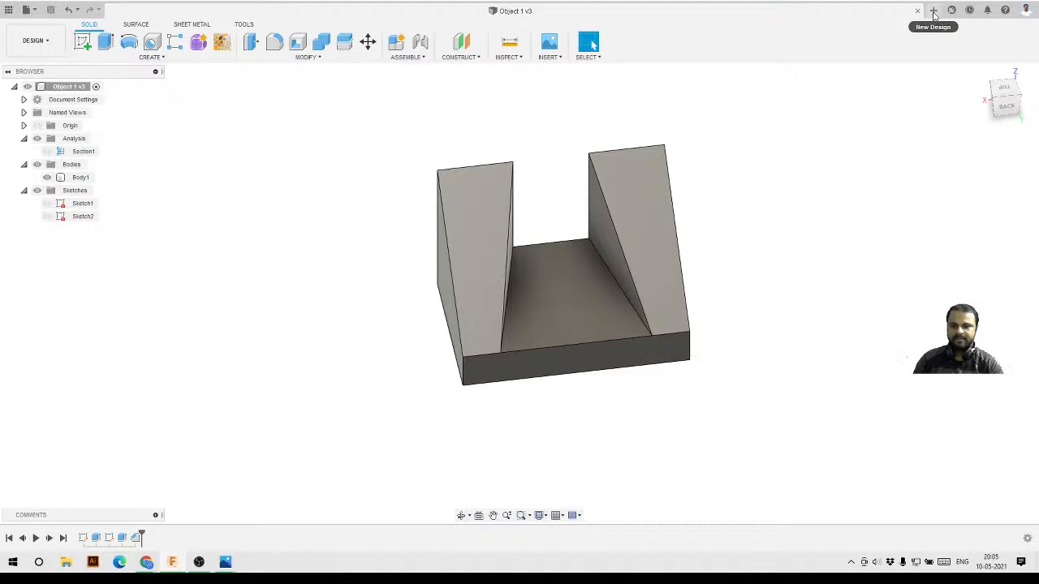
{"action": "left_click", "coordinate": [933, 10]}
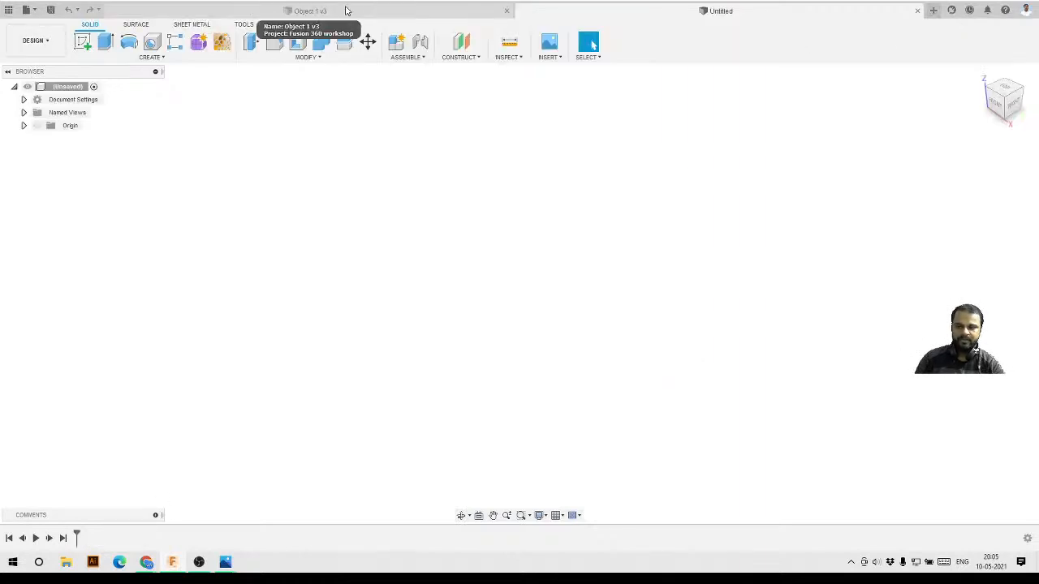
{"action": "left_click", "coordinate": [346, 9]}
{"action": "left_click", "coordinate": [742, 11]}
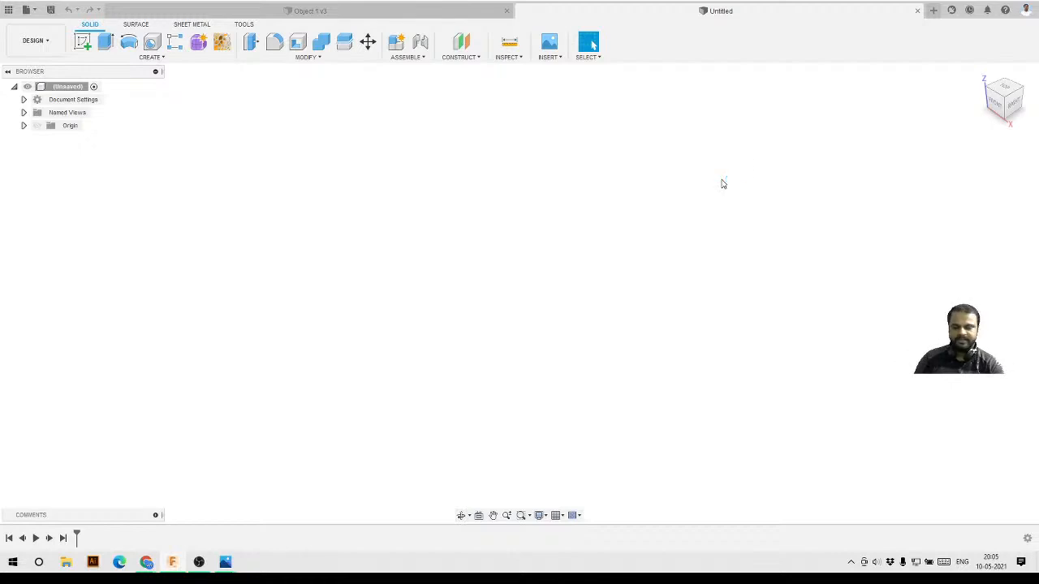
{"action": "left_click", "coordinate": [26, 10]}
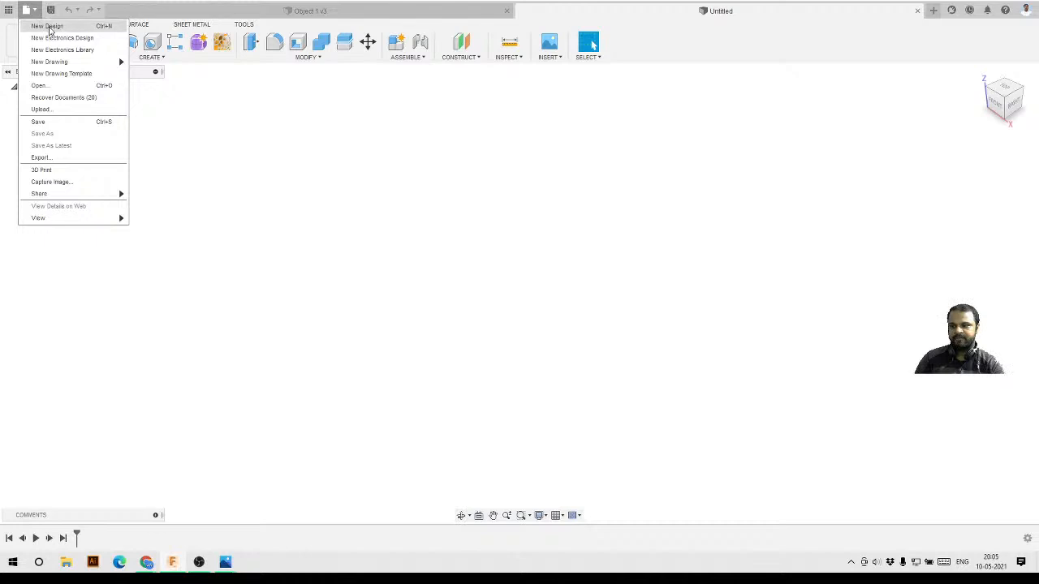
{"action": "left_click", "coordinate": [297, 92]}
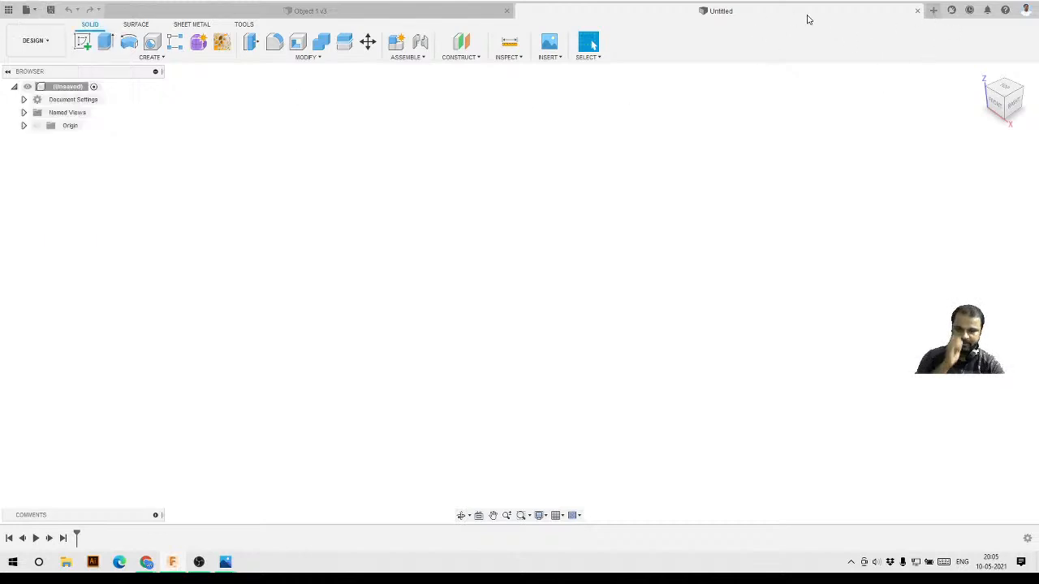
{"action": "left_click", "coordinate": [933, 12]}
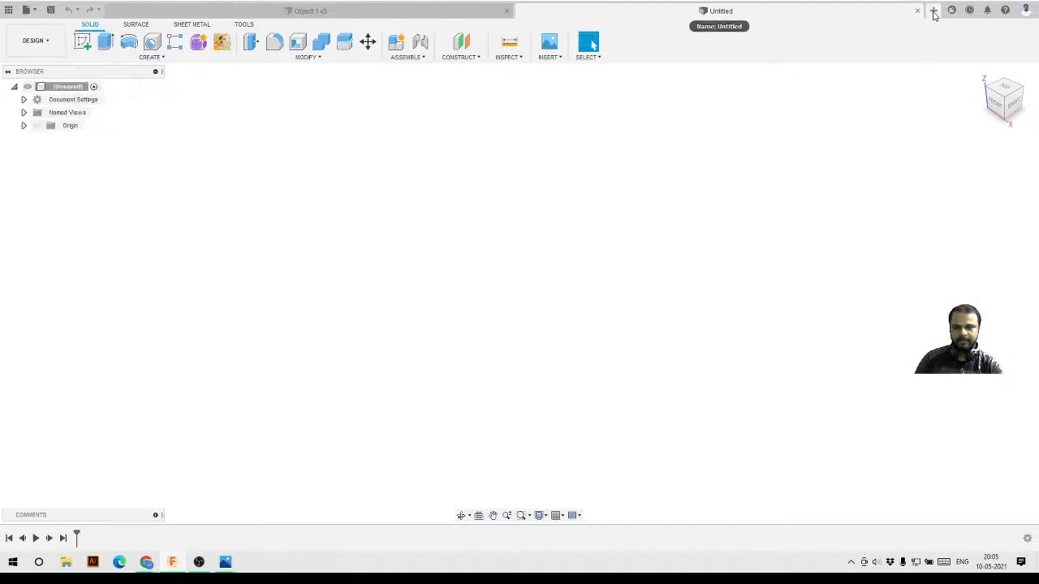
{"action": "left_click", "coordinate": [934, 13]}
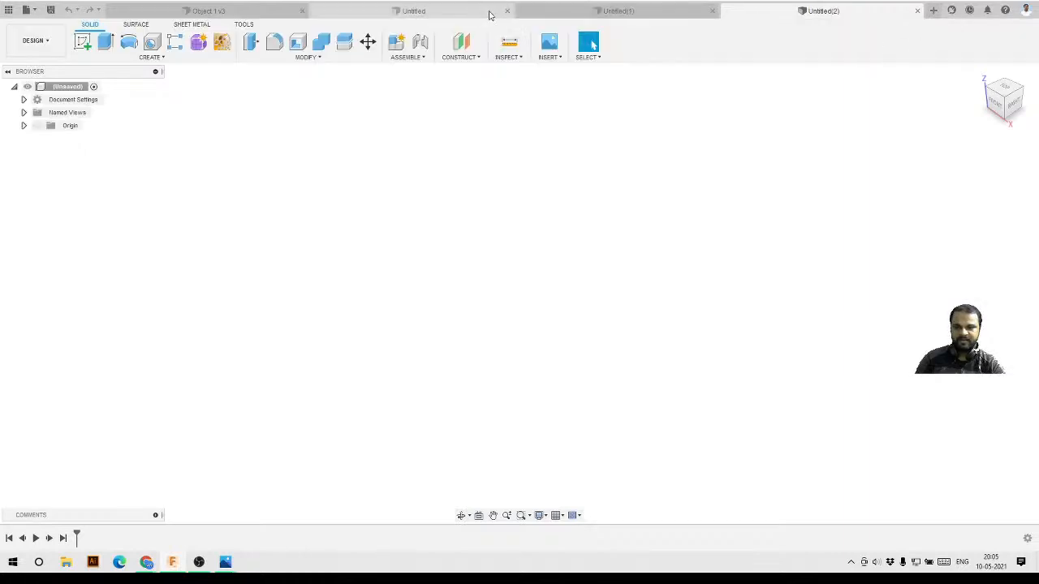
{"action": "left_click", "coordinate": [931, 12]}
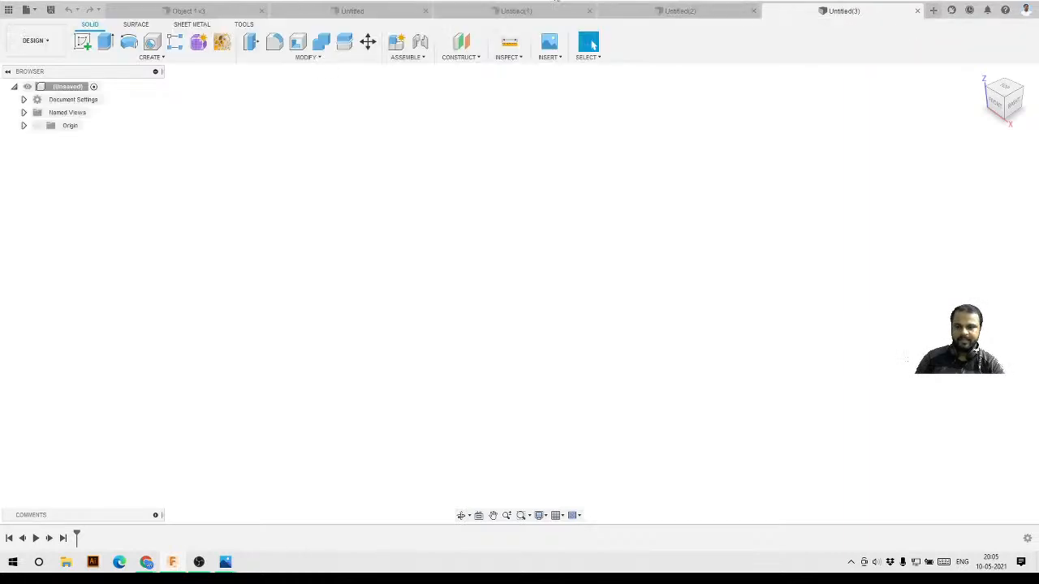
{"action": "left_click", "coordinate": [918, 12]}
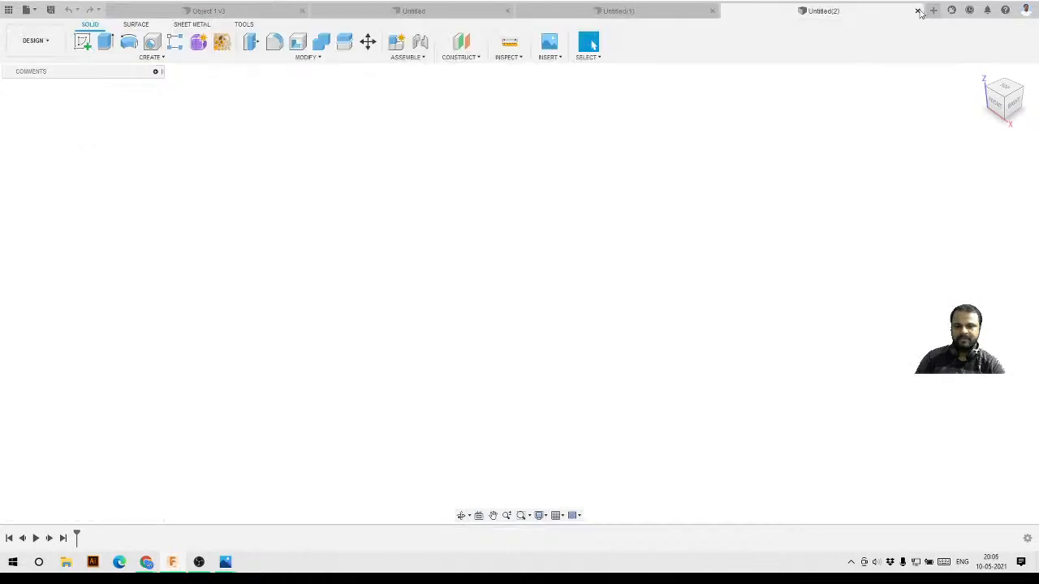
{"action": "left_click", "coordinate": [918, 12]}
{"action": "left_click", "coordinate": [917, 12]}
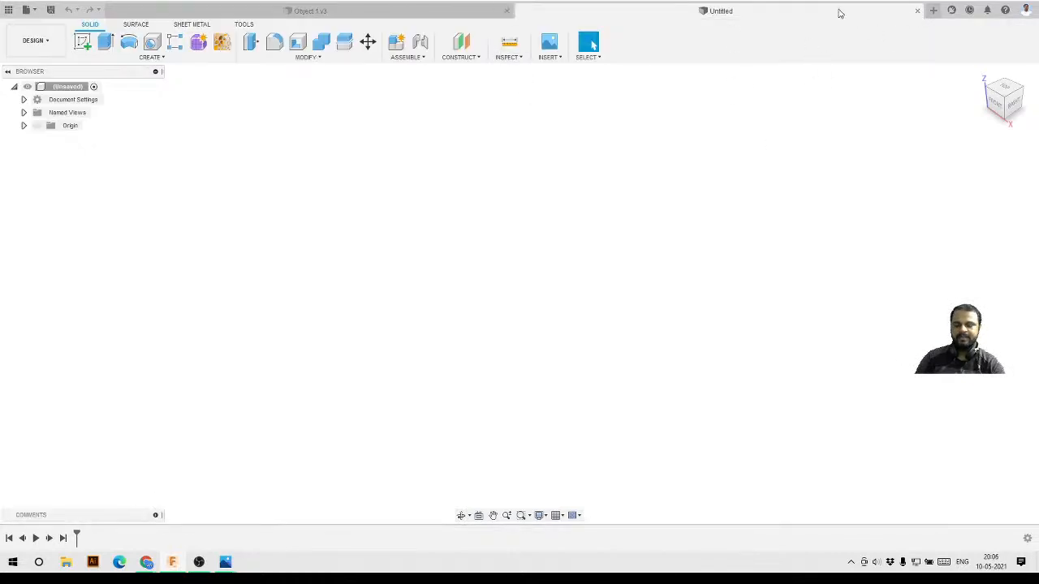
- Save the blank design as Object 2 in the 3rd folder of the Fusion 360 workshop project
{"action": "left_click", "coordinate": [8, 9]}
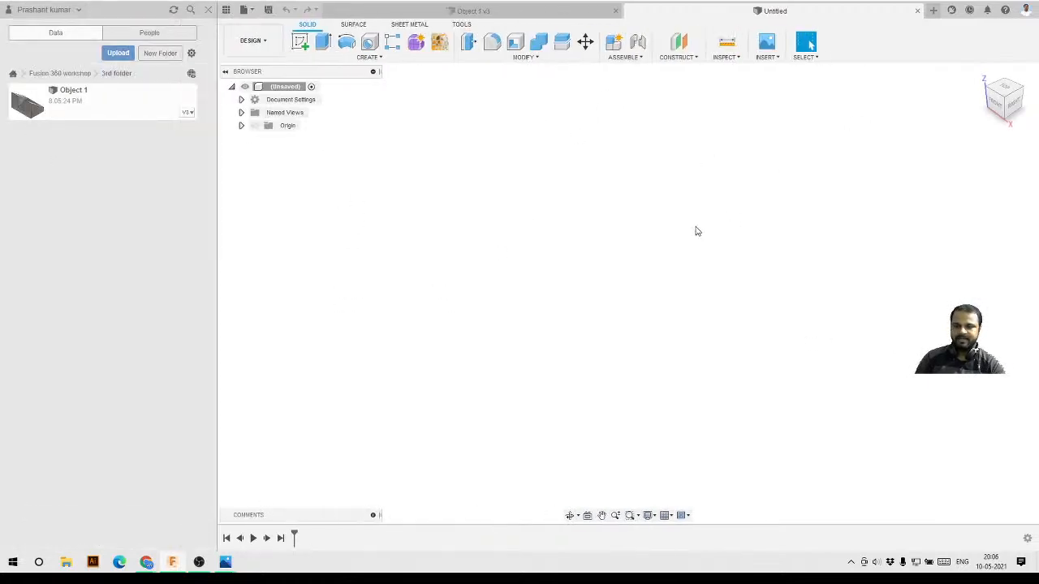
{"action": "left_click", "coordinate": [269, 11]}
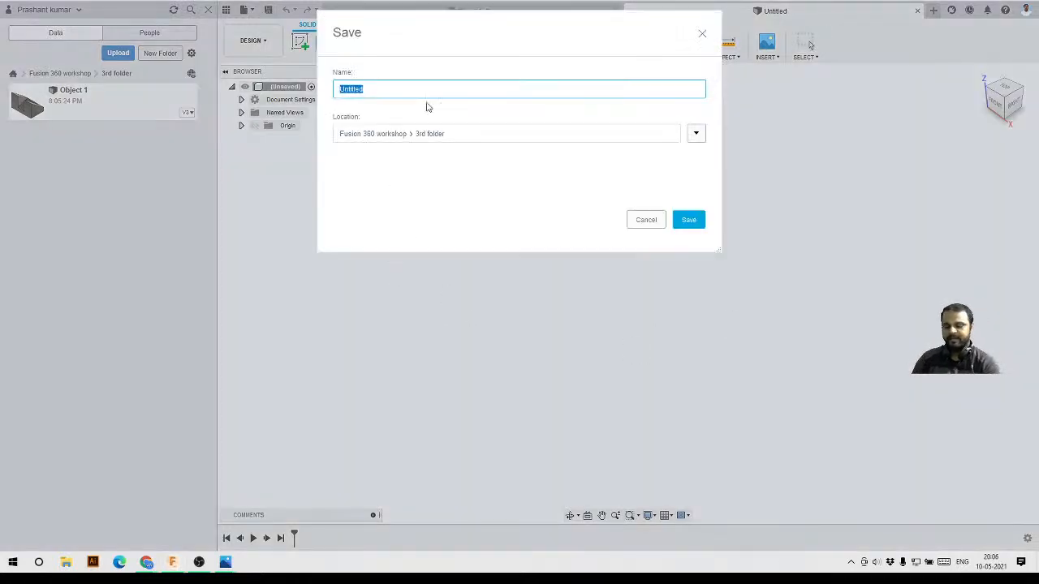
{"action": "type", "text": "o"}
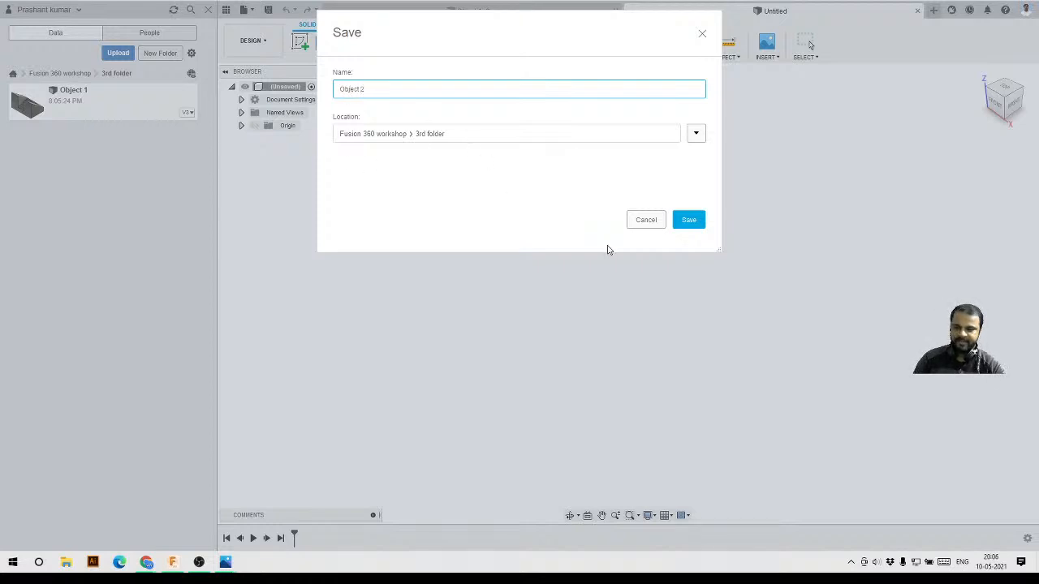
{"action": "left_click", "coordinate": [689, 227]}
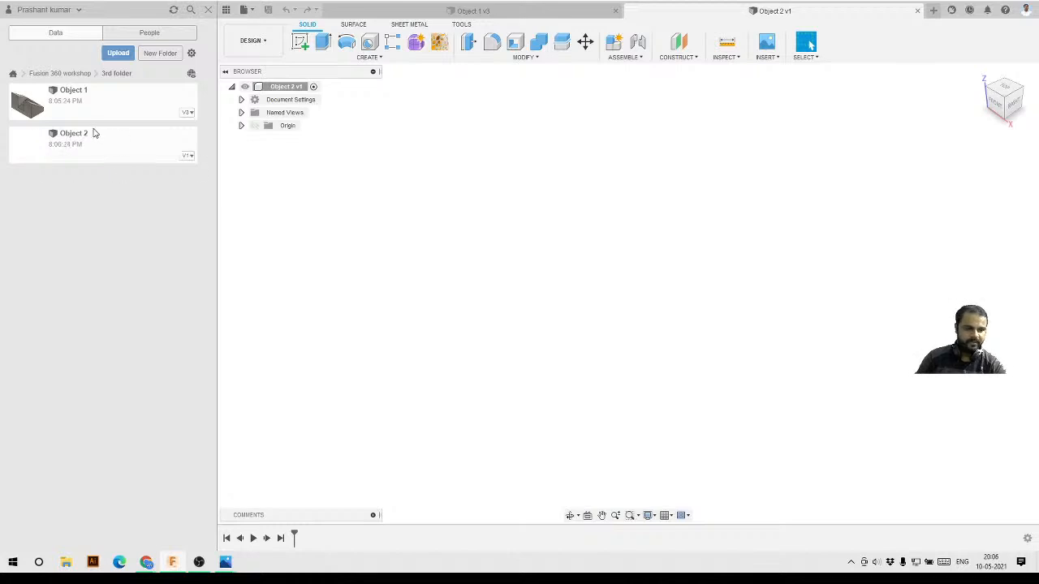
{"action": "left_click", "coordinate": [207, 10]}
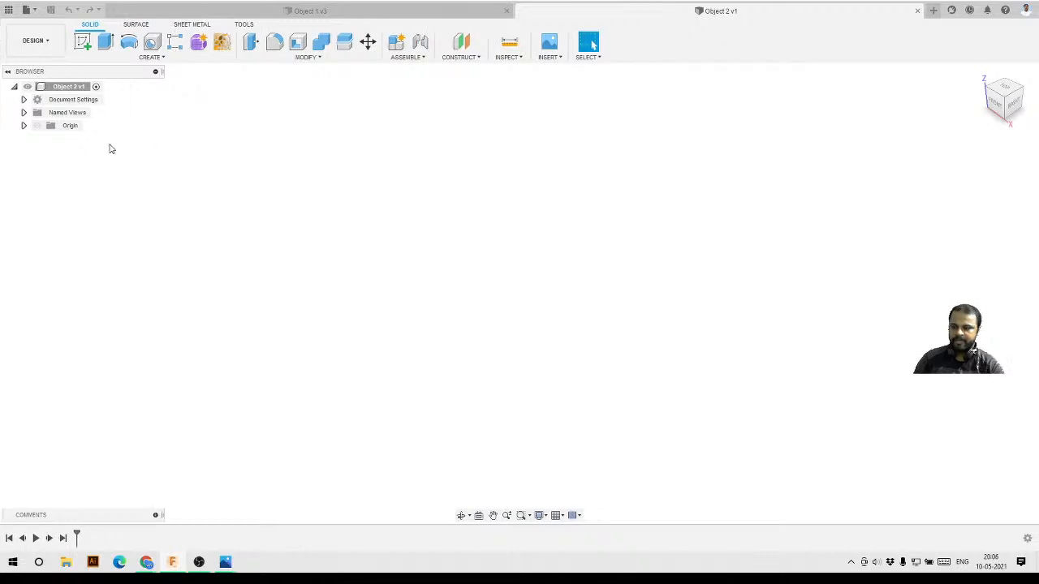
- Check the document units of Object 2 and switch to Photos to view the Object 2 orthographic drawing
{"action": "left_click", "coordinate": [23, 99]}
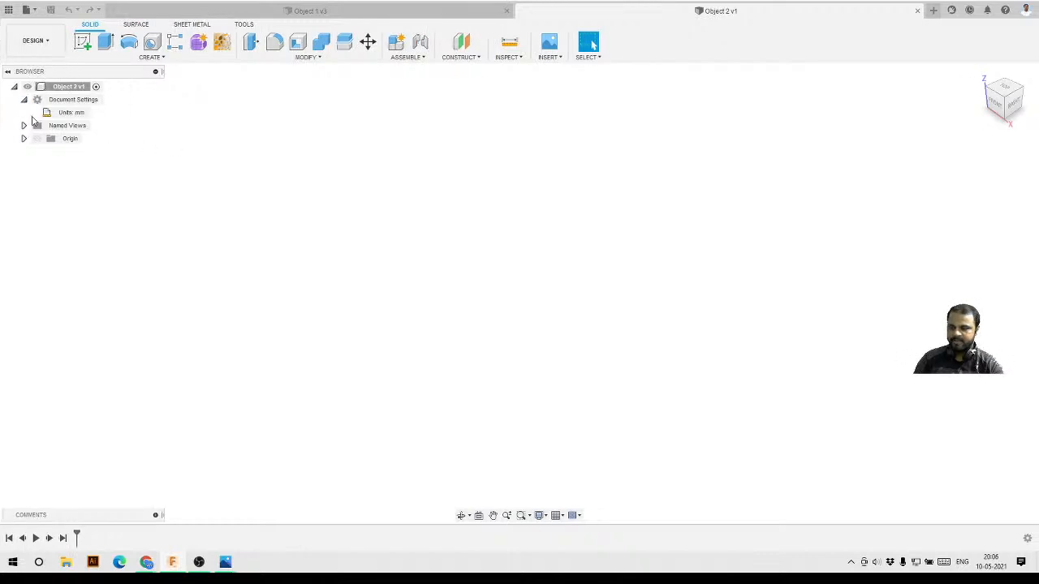
{"action": "left_click", "coordinate": [23, 99]}
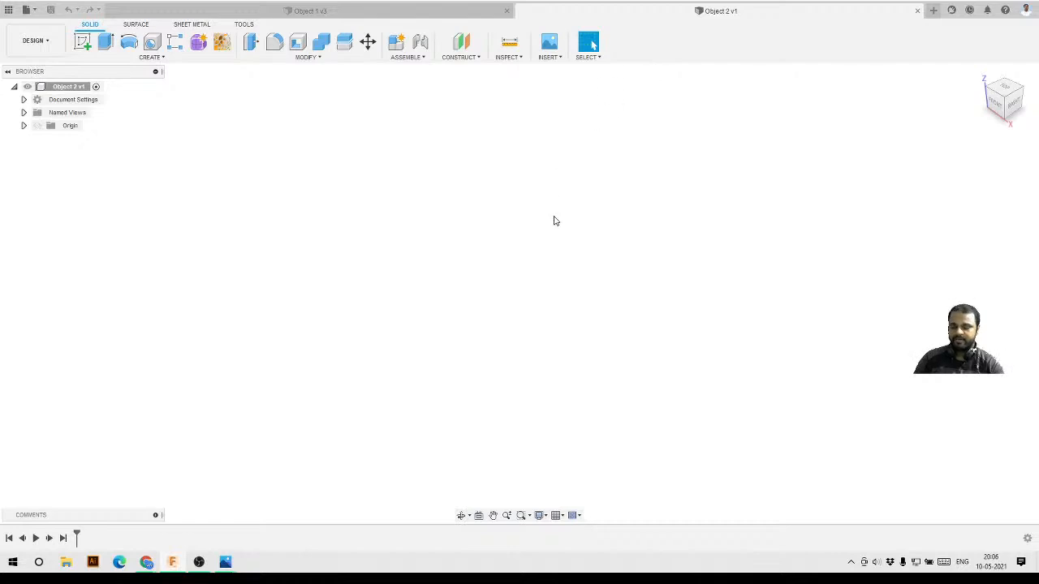
{"action": "mouse_move", "coordinate": [225, 562]}
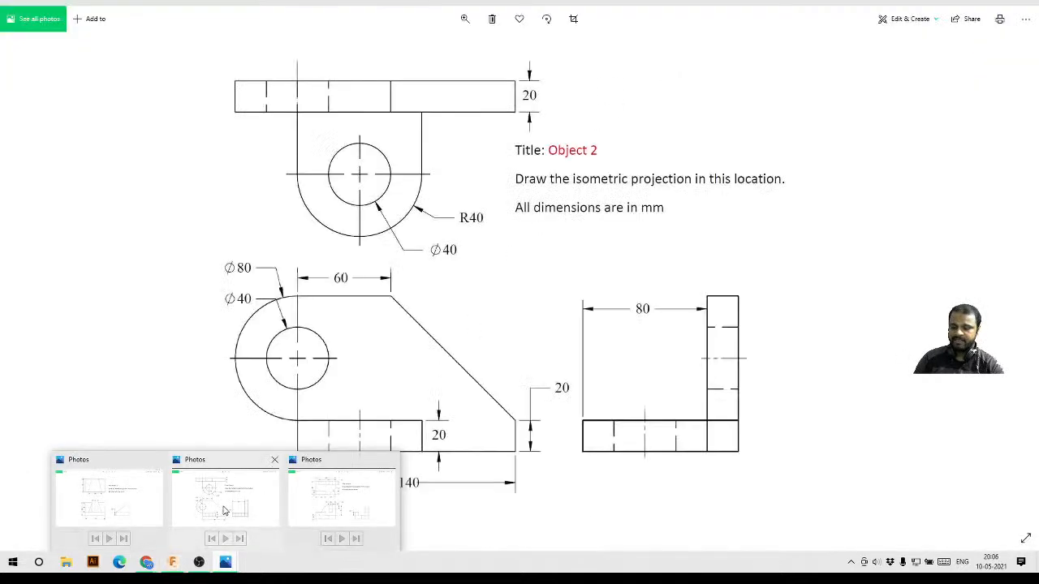
{"action": "left_click", "coordinate": [225, 509]}
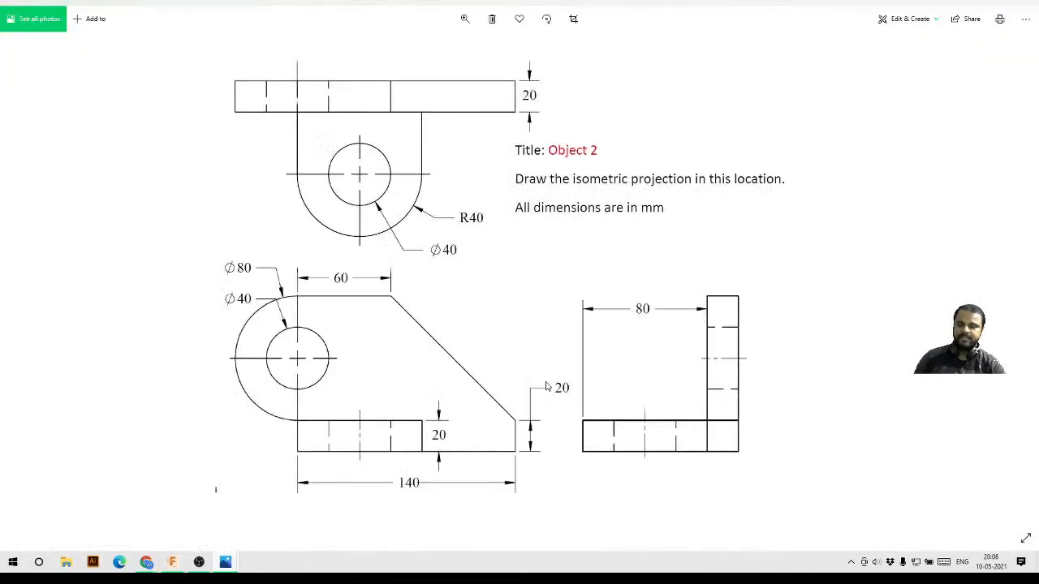
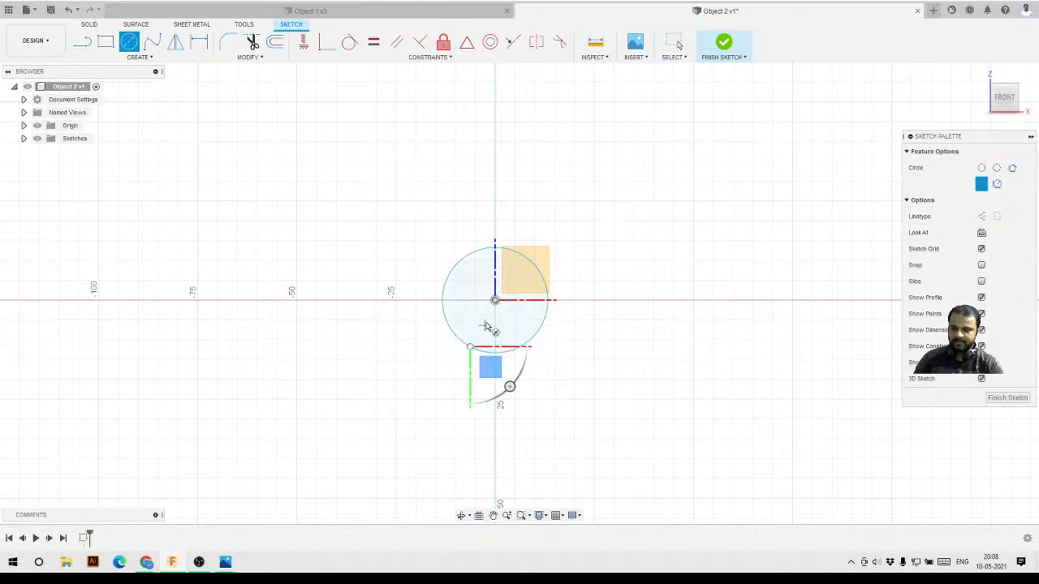
- Sketch a larger circle around the existing one, centred on the origin in the front-plane sketch
{"action": "left_click", "coordinate": [495, 300]}
{"action": "left_click", "coordinate": [411, 383]}
{"action": "key", "text": "Escape"}
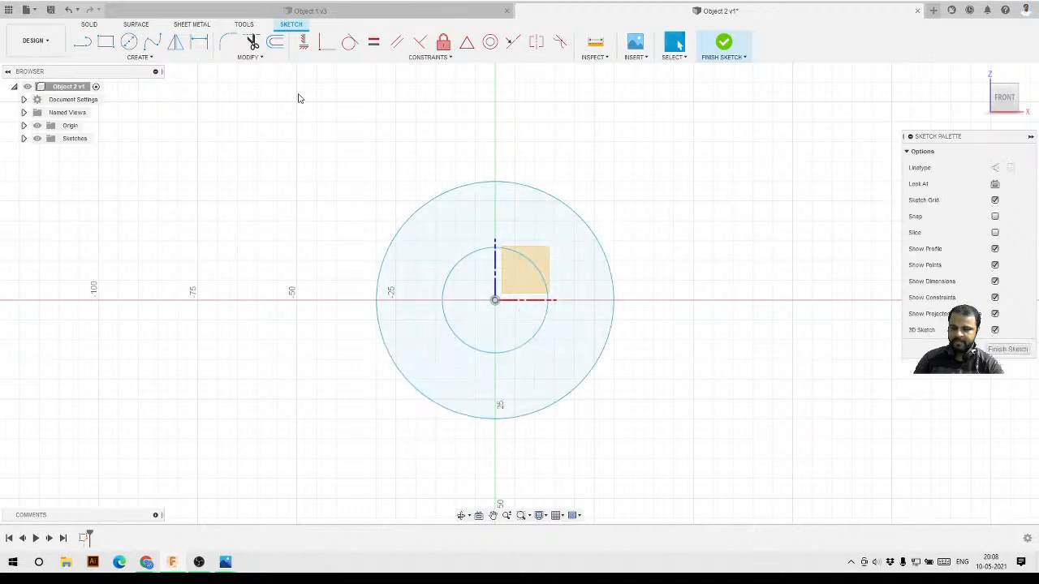
- Dimension the inner circle to 40 mm diameter and the outer circle to 80 mm diameter
{"action": "left_click", "coordinate": [199, 43]}
{"action": "left_click", "coordinate": [458, 262]}
{"action": "left_click", "coordinate": [413, 170]}
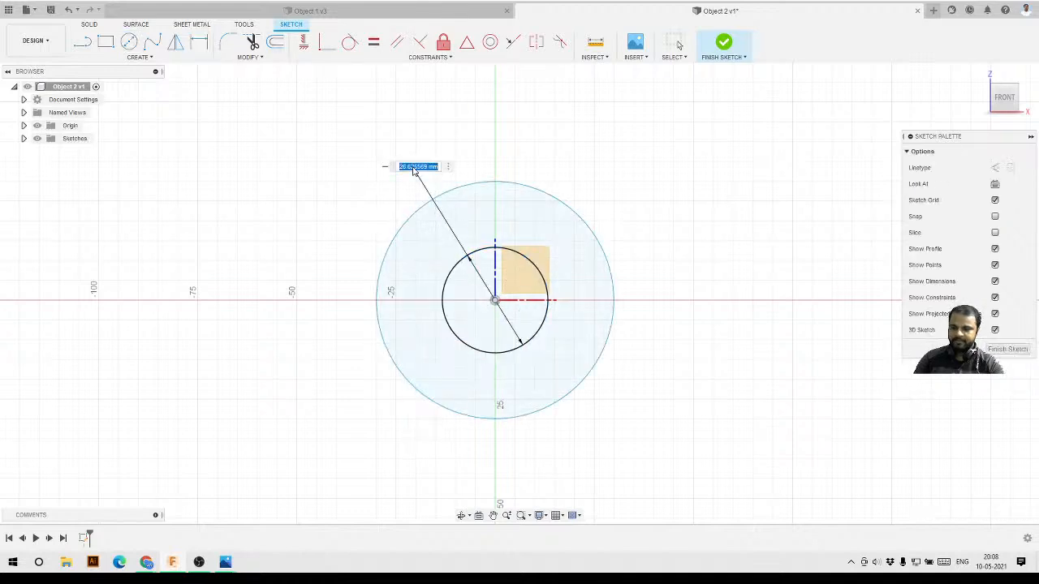
{"action": "type", "text": "40"}
{"action": "key", "text": "Return"}
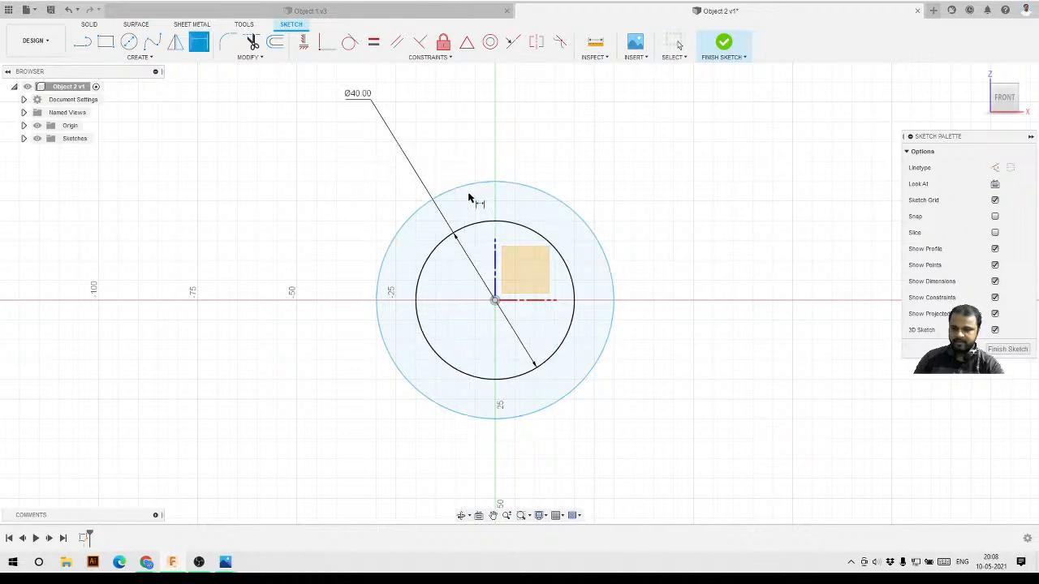
{"action": "left_click", "coordinate": [458, 188]}
{"action": "left_click", "coordinate": [419, 131]}
{"action": "type", "text": "80"}
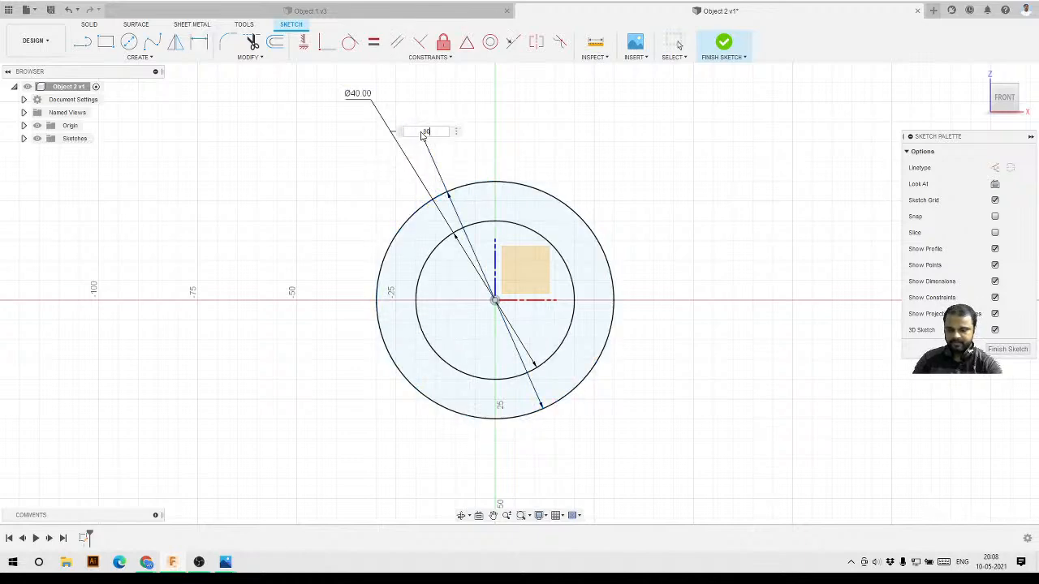
{"action": "key", "text": "Return"}
{"action": "scroll", "coordinate": [433, 232], "scroll_direction": "down", "scroll_amount": 3}
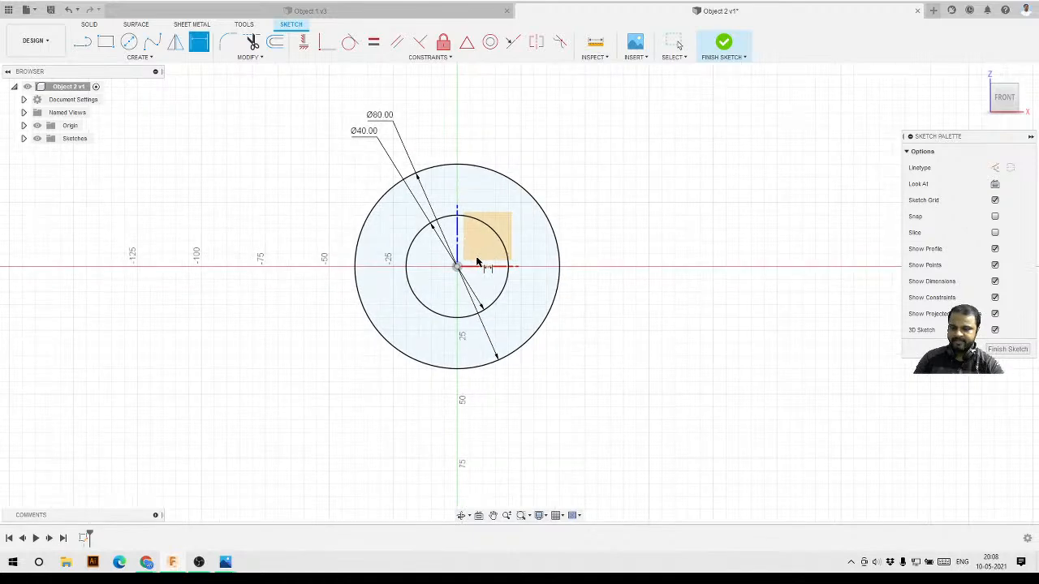
{"action": "mouse_move", "coordinate": [476, 262]}
{"action": "middle_mouse_down", "text": "shift"}
{"action": "mouse_move", "coordinate": [456, 274]}
{"action": "mouse_move", "coordinate": [474, 265]}
{"action": "middle_mouse_up", "text": "shift"}
{"action": "key", "text": "Escape"}
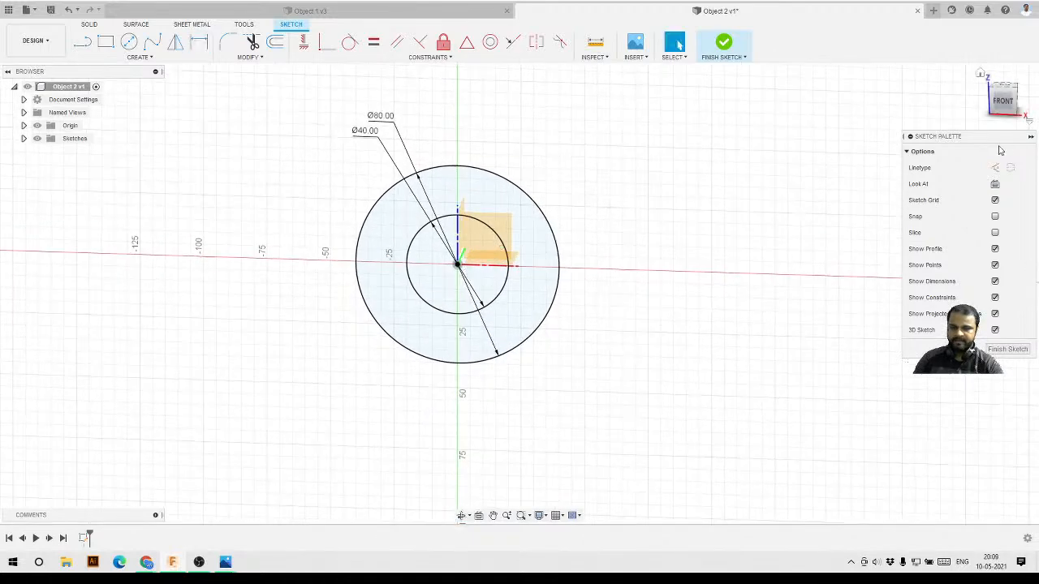
{"action": "left_click", "coordinate": [1000, 106]}
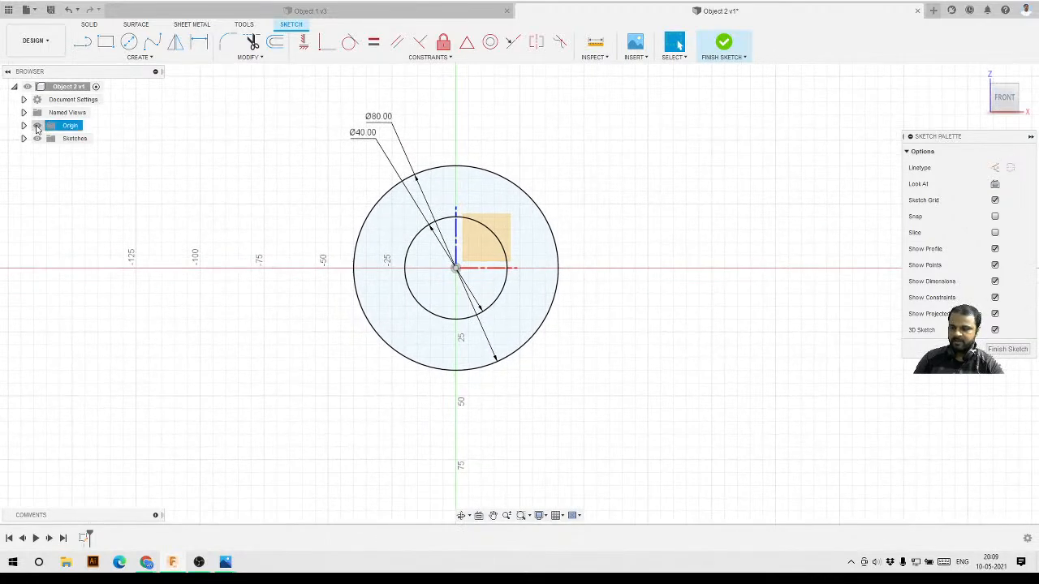
- Hide the origin, and in Photos close the Object 1 image and view the Object 2 orthographic drawing
{"action": "left_click", "coordinate": [37, 125]}
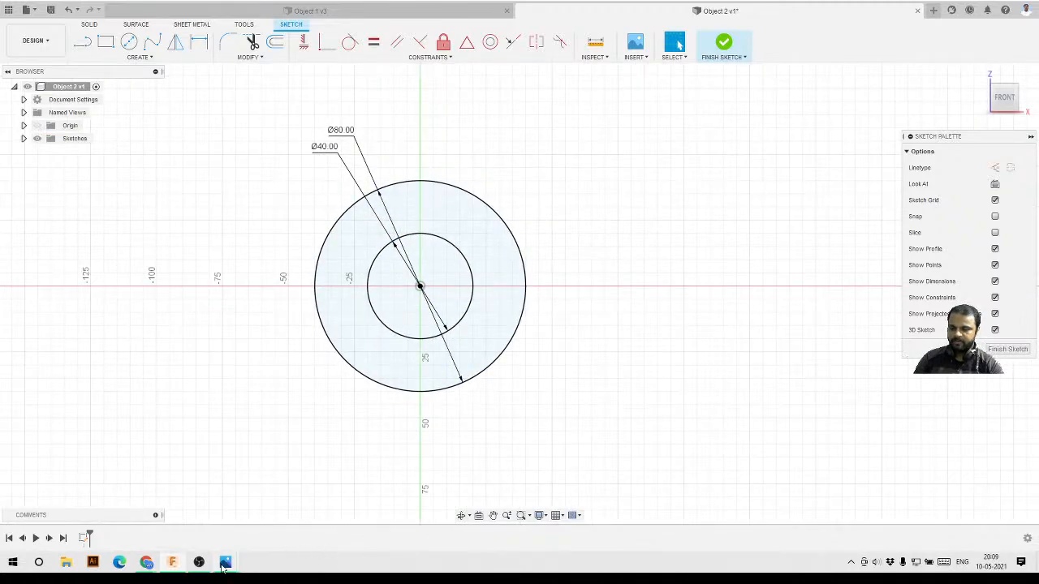
{"action": "mouse_move", "coordinate": [225, 562]}
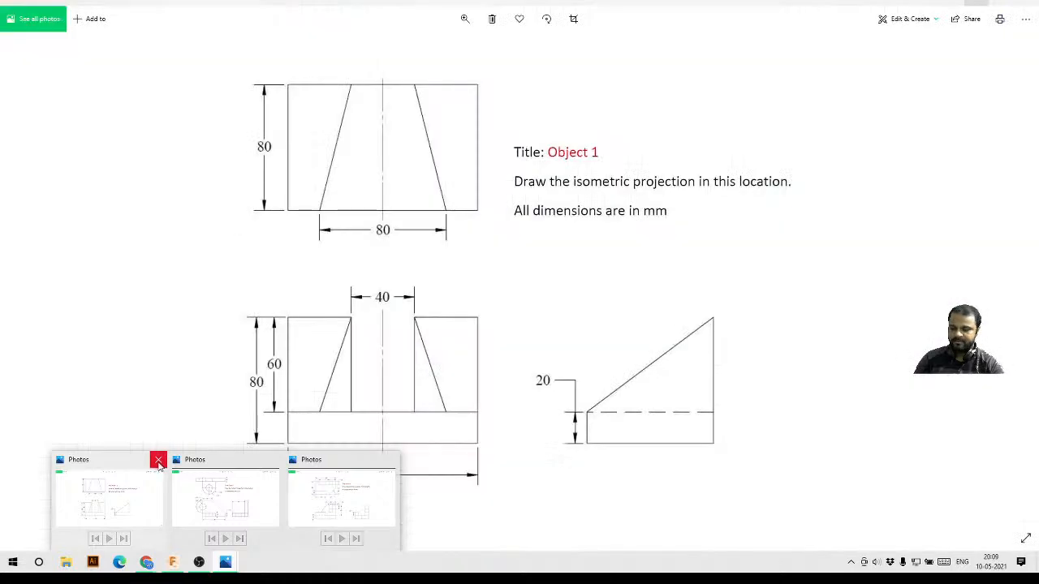
{"action": "left_click", "coordinate": [158, 461]}
{"action": "left_click", "coordinate": [180, 501]}
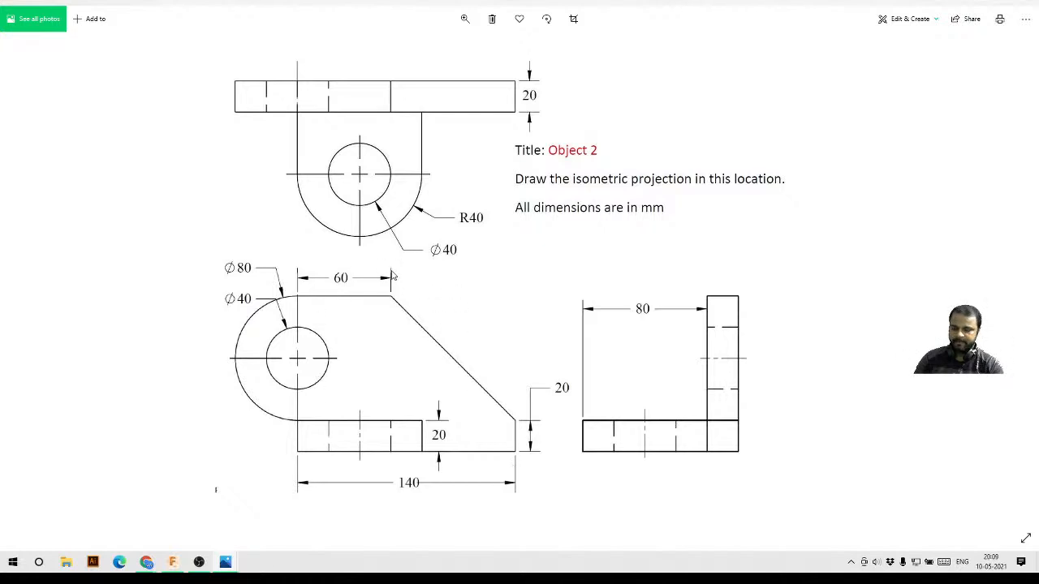
- In Fusion 360, sketch the connected plate outline from the outer circle's top, with a top line about 106 mm long, ending at the circle's bottom
{"action": "left_click", "coordinate": [172, 562]}
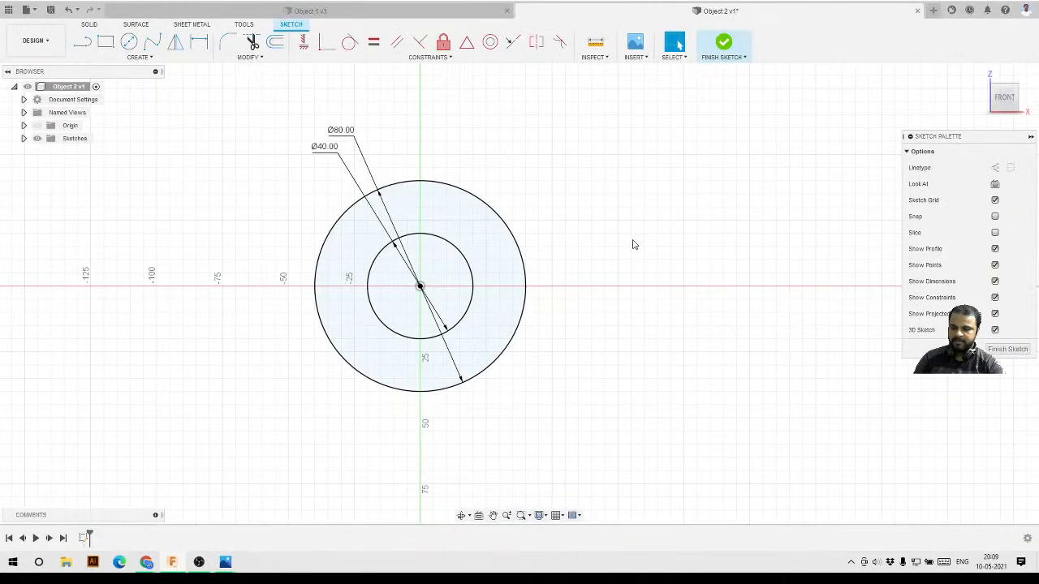
{"action": "left_click", "coordinate": [85, 42]}
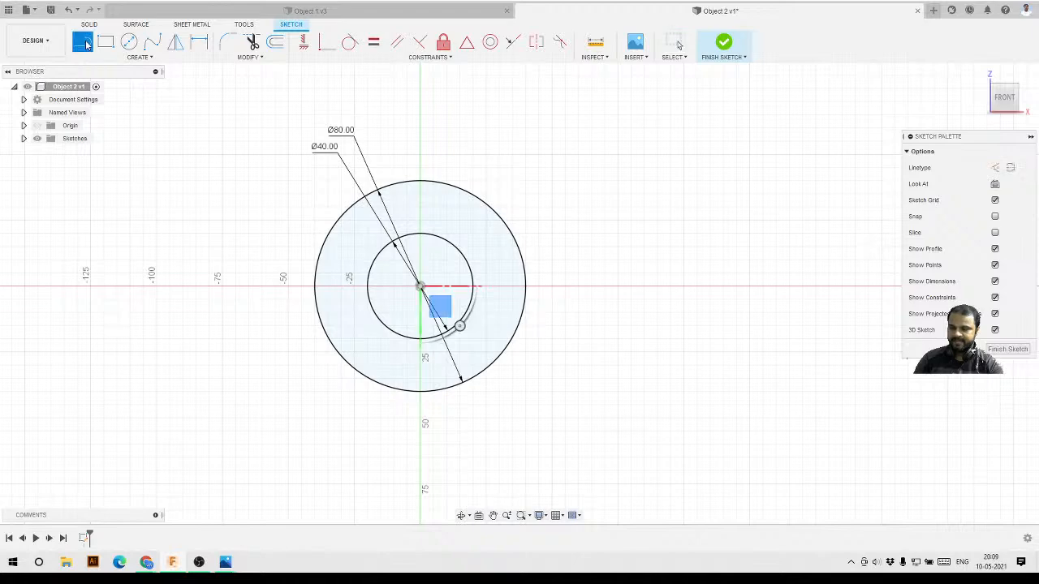
{"action": "left_click", "coordinate": [420, 180]}
{"action": "left_click", "coordinate": [698, 180]}
{"action": "scroll", "coordinate": [701, 183], "scroll_direction": "down", "scroll_amount": 2}
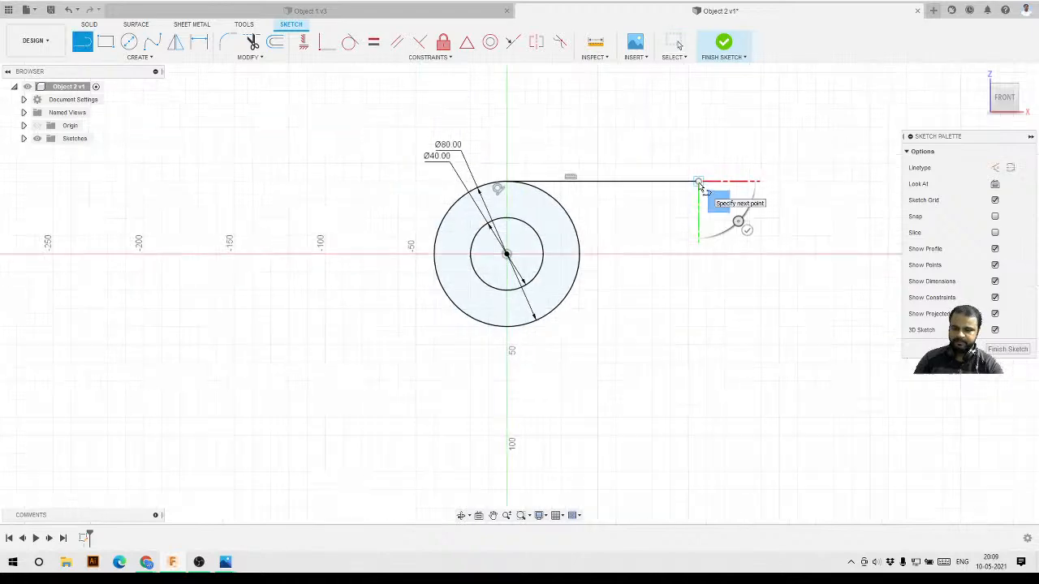
{"action": "left_click", "coordinate": [809, 308]}
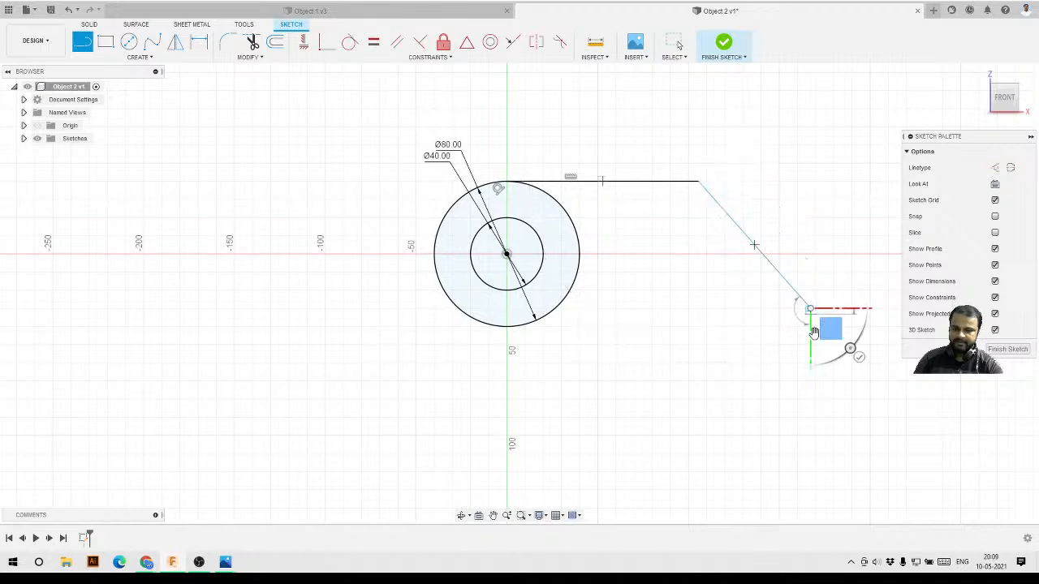
{"action": "left_click", "coordinate": [810, 397]}
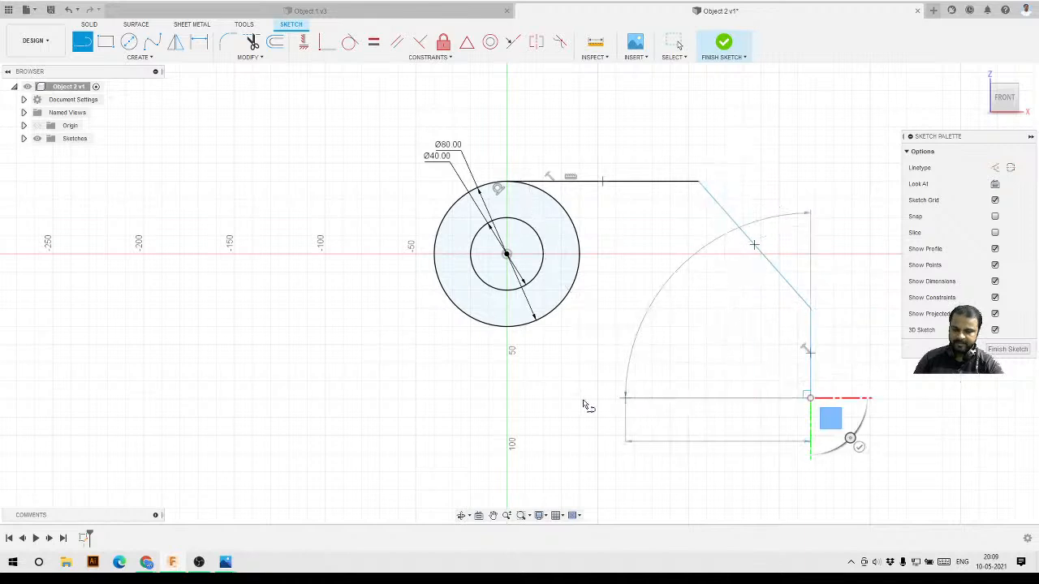
{"action": "left_click", "coordinate": [507, 398]}
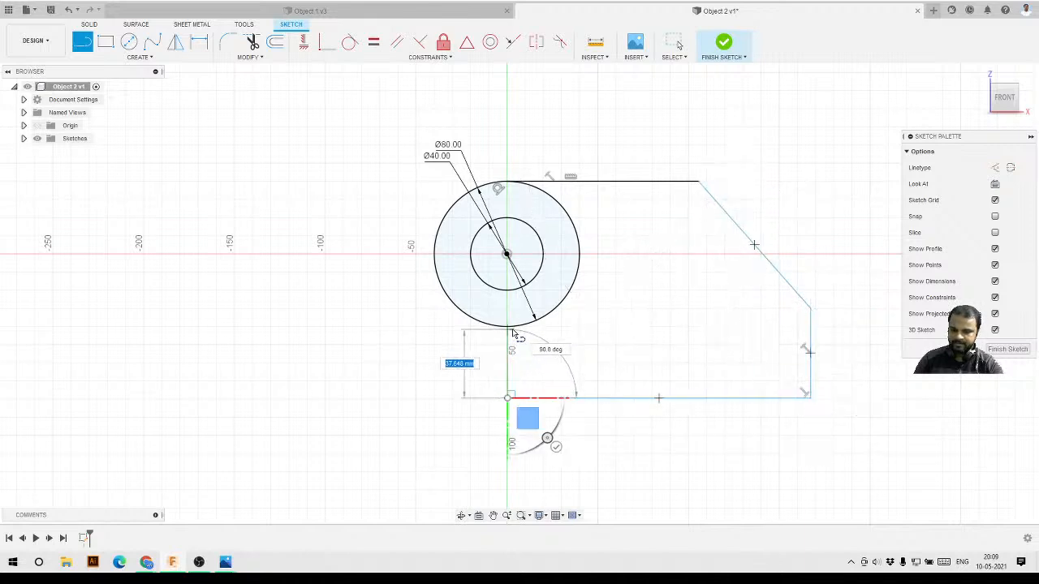
{"action": "left_click", "coordinate": [508, 327]}
{"action": "key", "text": "Escape"}
{"action": "scroll", "coordinate": [443, 339], "scroll_direction": "down", "scroll_amount": 3}
{"action": "scroll", "coordinate": [609, 333], "scroll_direction": "up", "scroll_amount": 3}
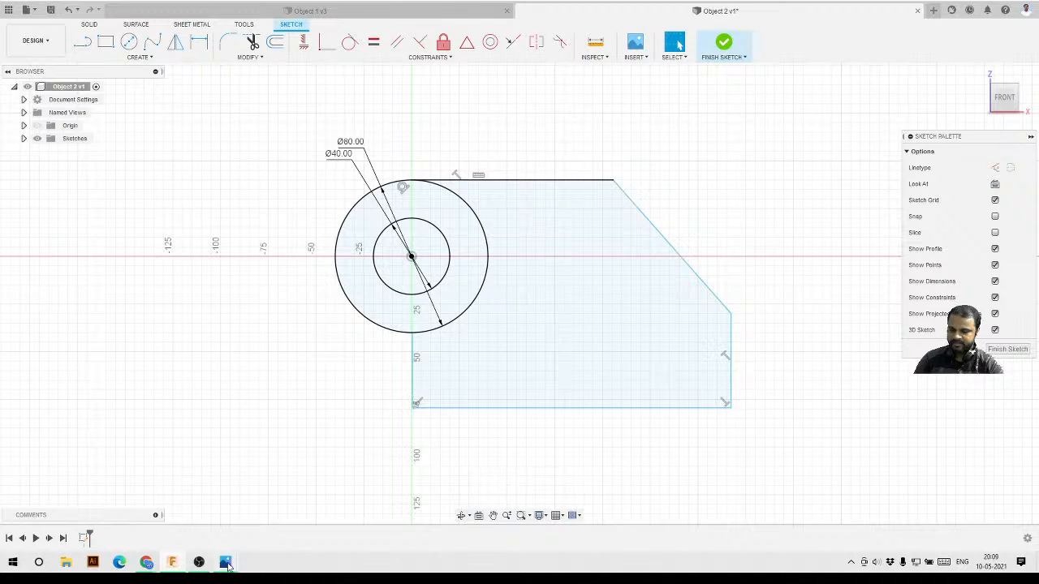
- Check the outline dimensions in the Object 2 drawing in Photos and examine where the top line meets the outer circle in Fusion 360
{"action": "left_click", "coordinate": [166, 507]}
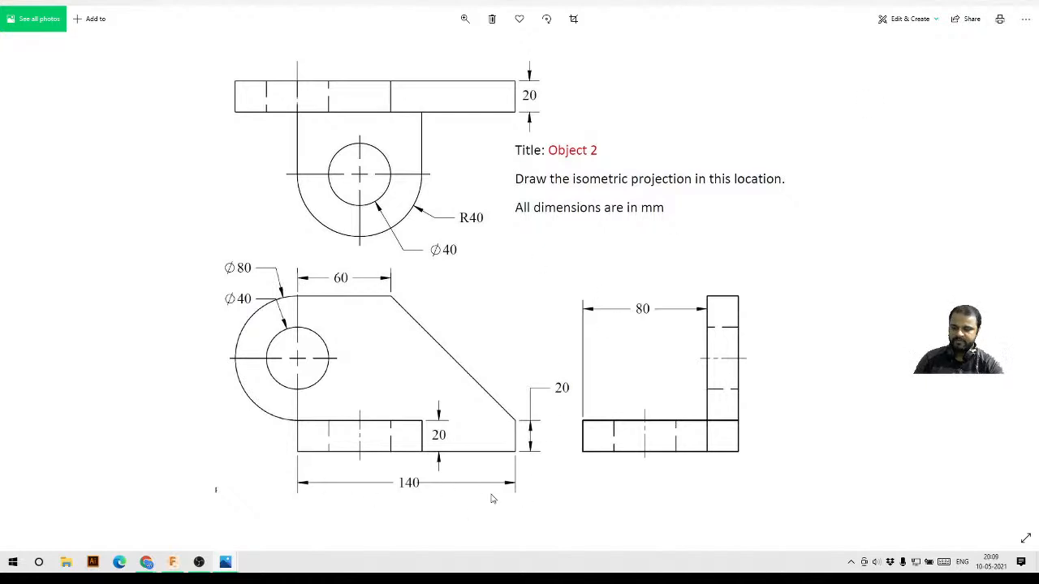
{"action": "left_click", "coordinate": [973, 4]}
{"action": "scroll", "coordinate": [421, 210], "scroll_direction": "up", "scroll_amount": 1}
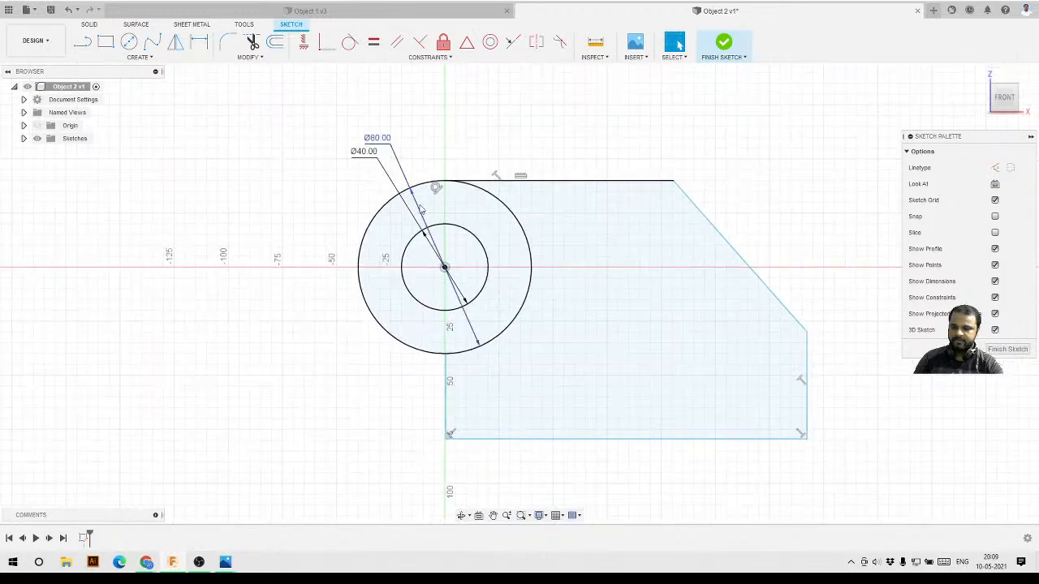
{"action": "scroll", "coordinate": [439, 185], "scroll_direction": "up", "scroll_amount": 1}
{"action": "left_click", "coordinate": [439, 182]}
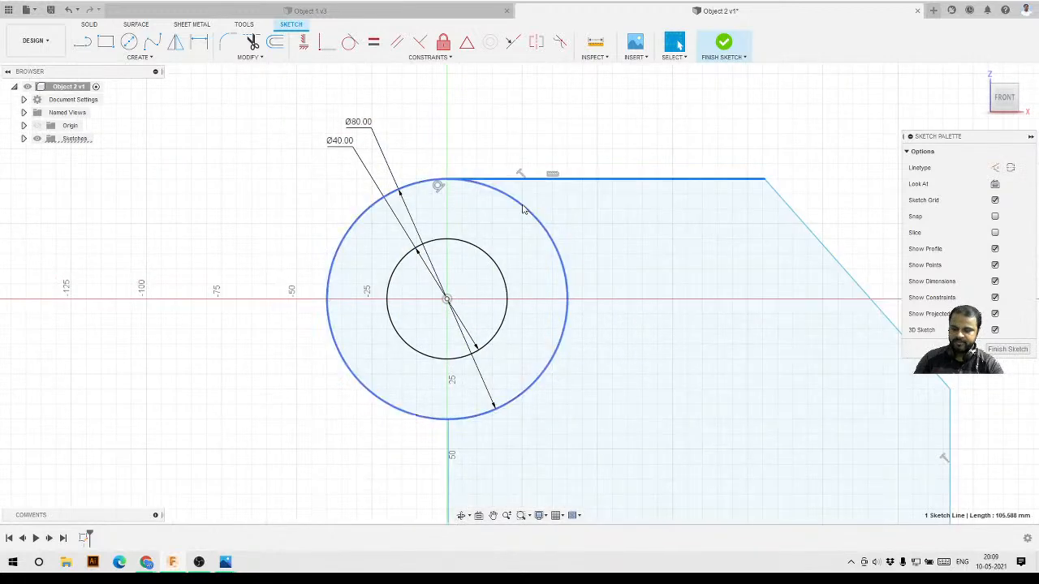
{"action": "scroll", "coordinate": [408, 165], "scroll_direction": "down", "scroll_amount": 2}
{"action": "scroll", "coordinate": [424, 177], "scroll_direction": "up", "scroll_amount": 1}
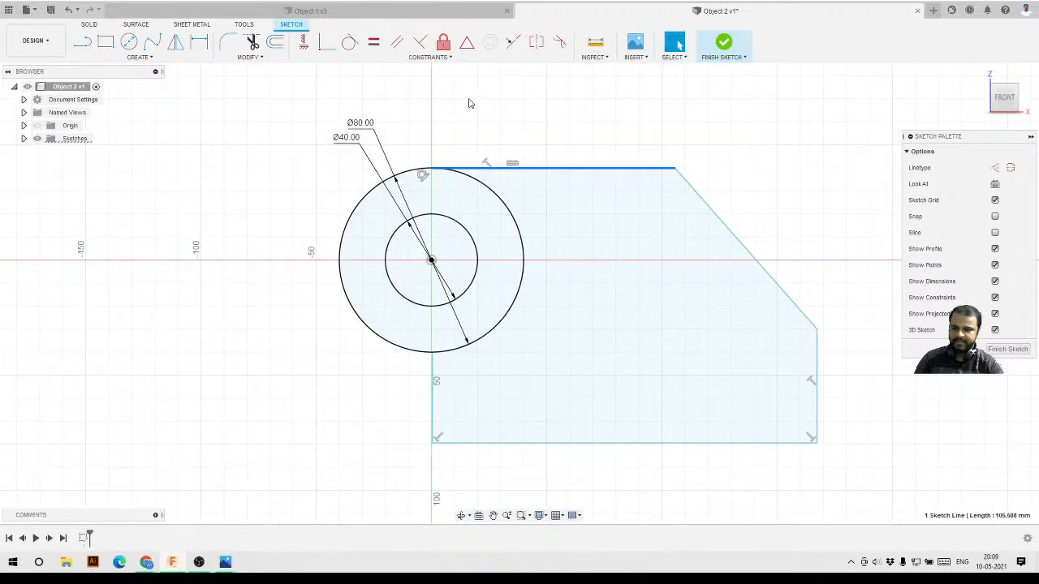
- Delete the tangent constraint between the top line and the outer circle and move the line down off the tangent point
{"action": "left_click", "coordinate": [422, 175]}
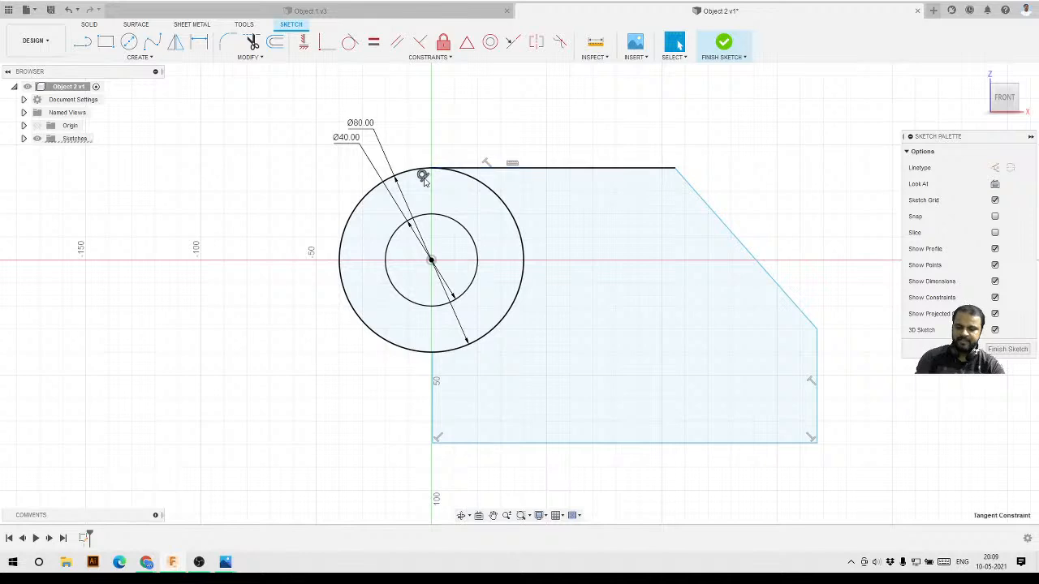
{"action": "key", "text": "Delete"}
{"action": "mouse_move", "coordinate": [510, 169]}
{"action": "left_mouse_down"}
{"action": "mouse_move", "coordinate": [522, 134]}
{"action": "mouse_move", "coordinate": [590, 161]}
{"action": "mouse_move", "coordinate": [749, 169]}
{"action": "mouse_move", "coordinate": [674, 222]}
{"action": "mouse_move", "coordinate": [645, 188]}
{"action": "left_mouse_up"}
- Apply a tangent constraint between the outer circle and the outline's top horizontal line
{"action": "left_click", "coordinate": [350, 45]}
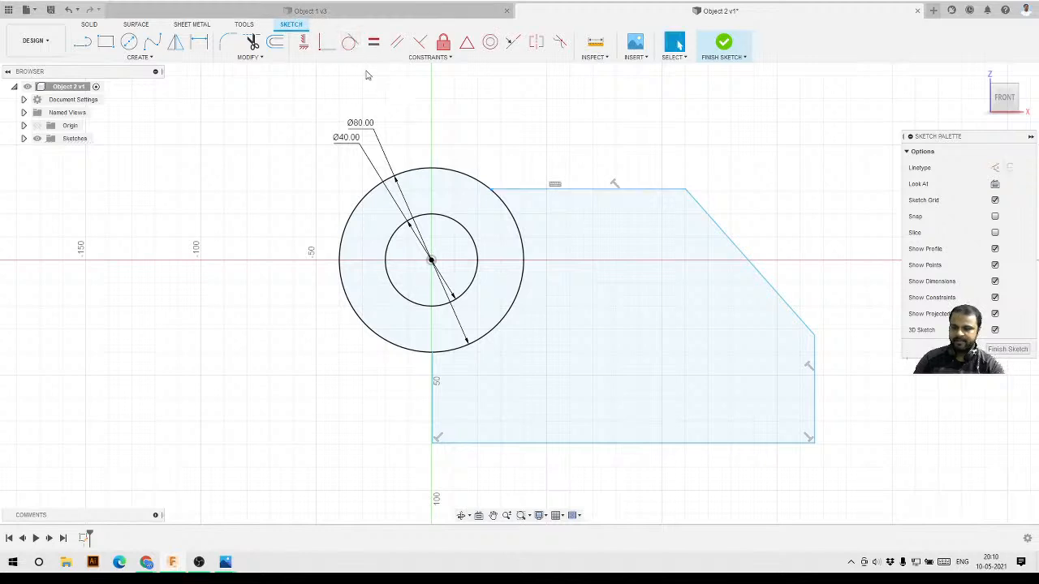
{"action": "left_click", "coordinate": [477, 181]}
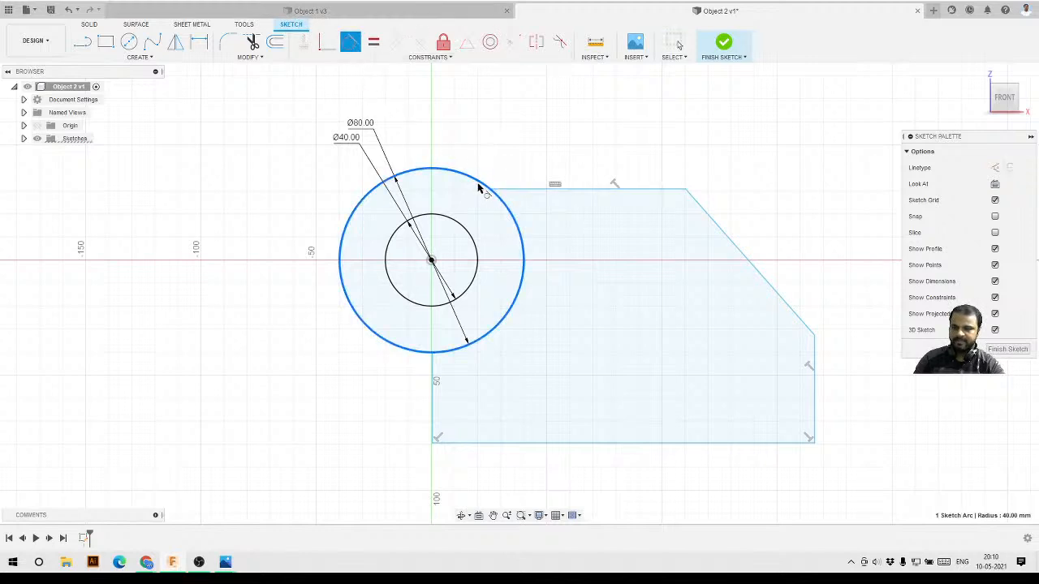
{"action": "left_click", "coordinate": [508, 194]}
{"action": "key", "text": "Escape"}
{"action": "scroll", "coordinate": [536, 182], "scroll_direction": "down", "scroll_amount": 2}
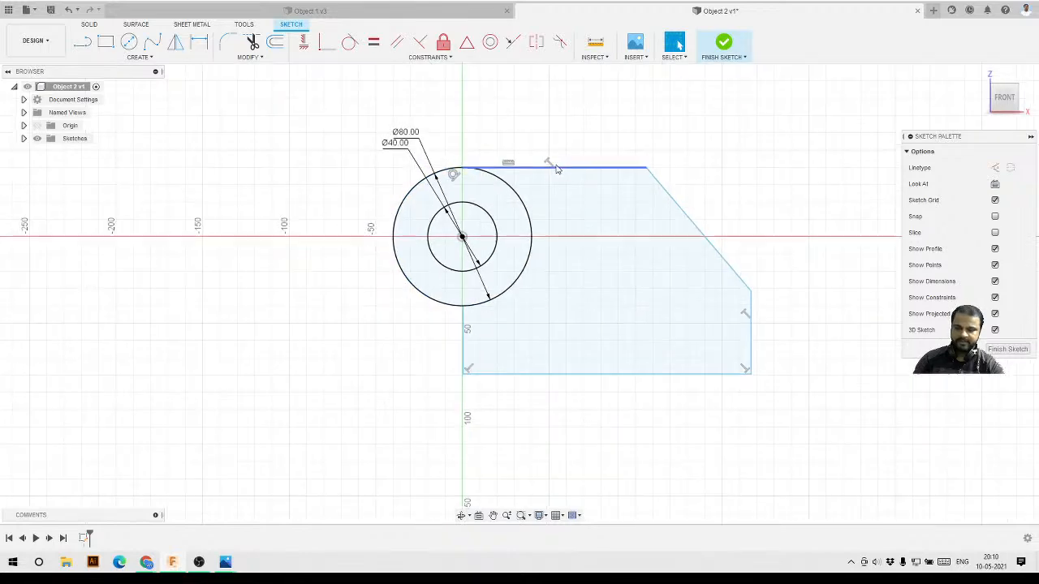
- Dimension the outline's top horizontal line to 60 mm
{"action": "scroll", "coordinate": [503, 211], "scroll_direction": "up", "scroll_amount": 2}
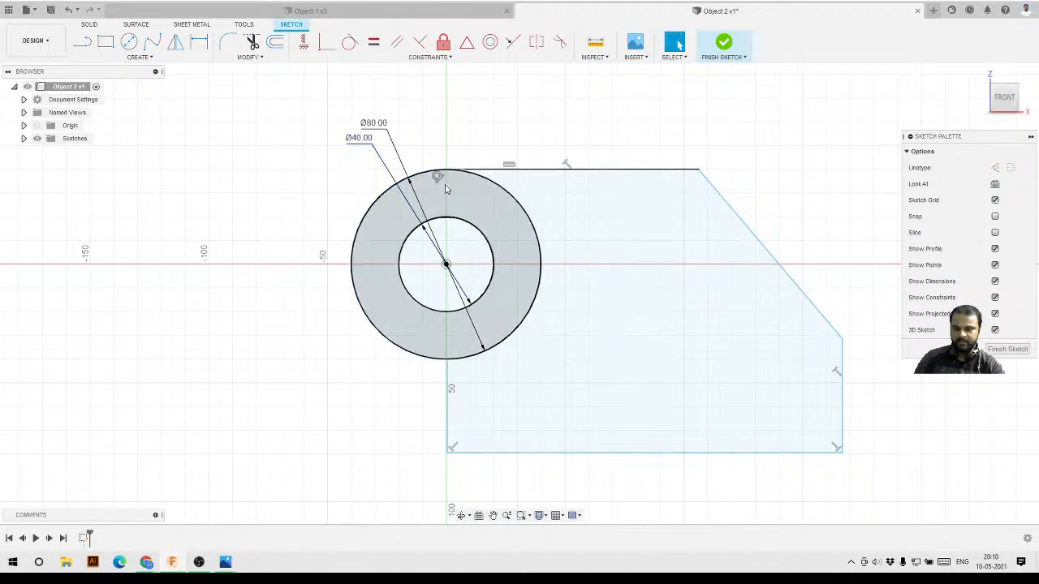
{"action": "scroll", "coordinate": [570, 272], "scroll_direction": "down", "scroll_amount": 3}
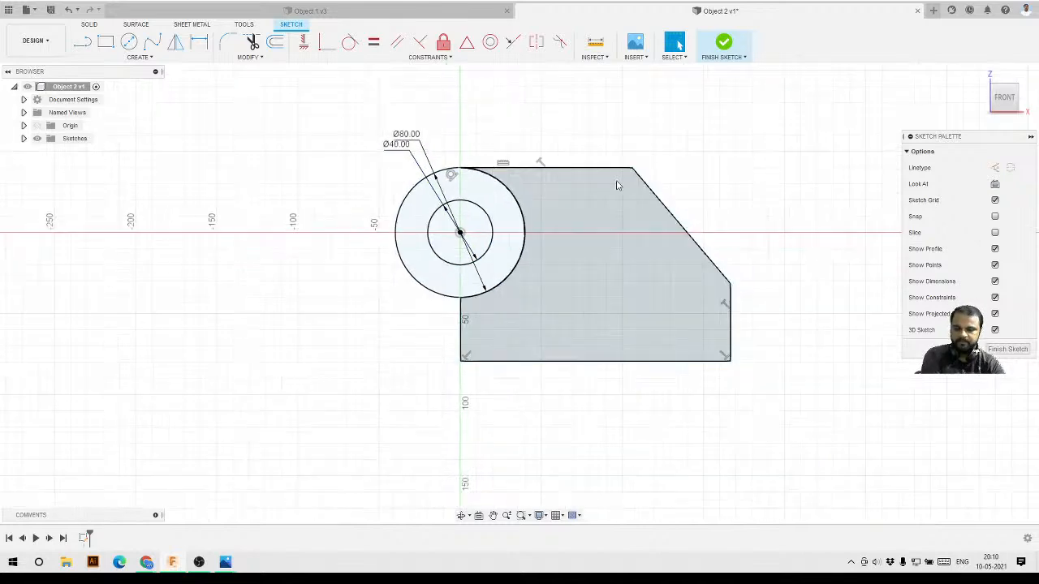
{"action": "scroll", "coordinate": [613, 183], "scroll_direction": "up", "scroll_amount": 3}
{"action": "left_click", "coordinate": [199, 42]}
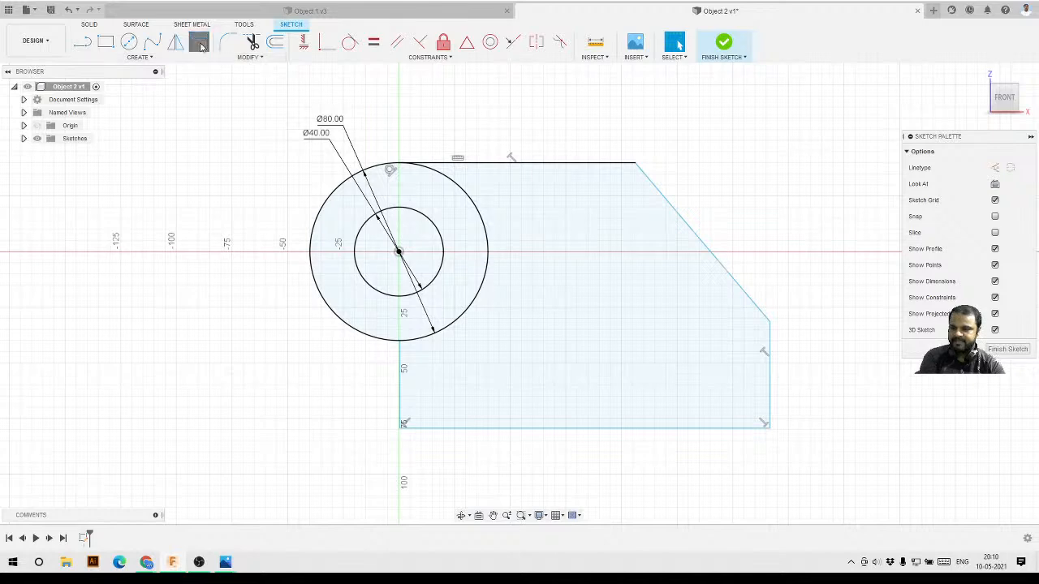
{"action": "left_click", "coordinate": [522, 164]}
{"action": "left_click", "coordinate": [529, 135]}
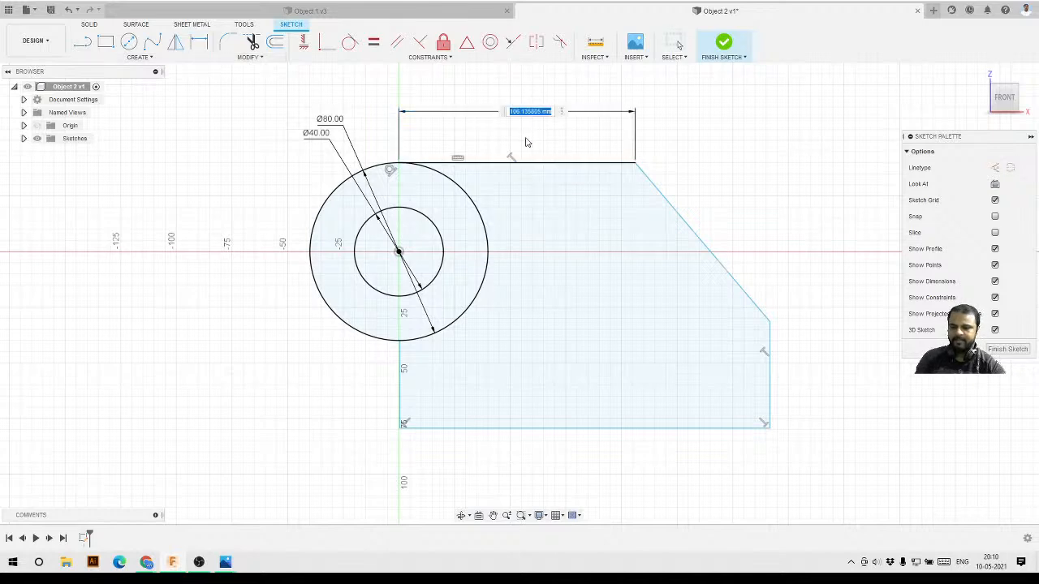
{"action": "type", "text": "60"}
{"action": "key", "text": "Return"}
{"action": "key", "text": "Escape"}
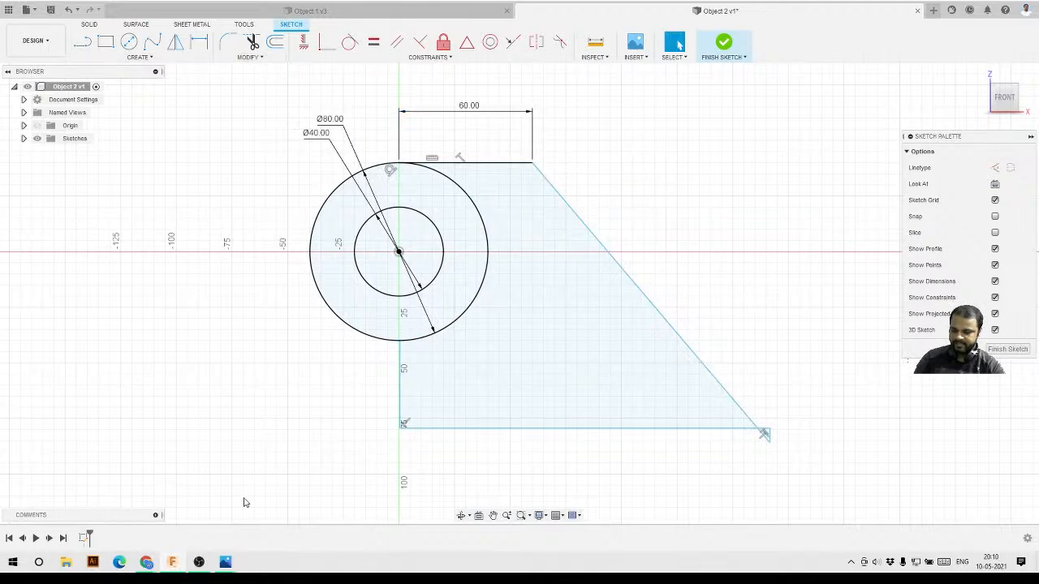
- Check the Object 2 drawing in Photos and move the slanted line's lower end in the Fusion 360 sketch to about 35 mm above the base line
{"action": "left_click", "coordinate": [226, 561]}
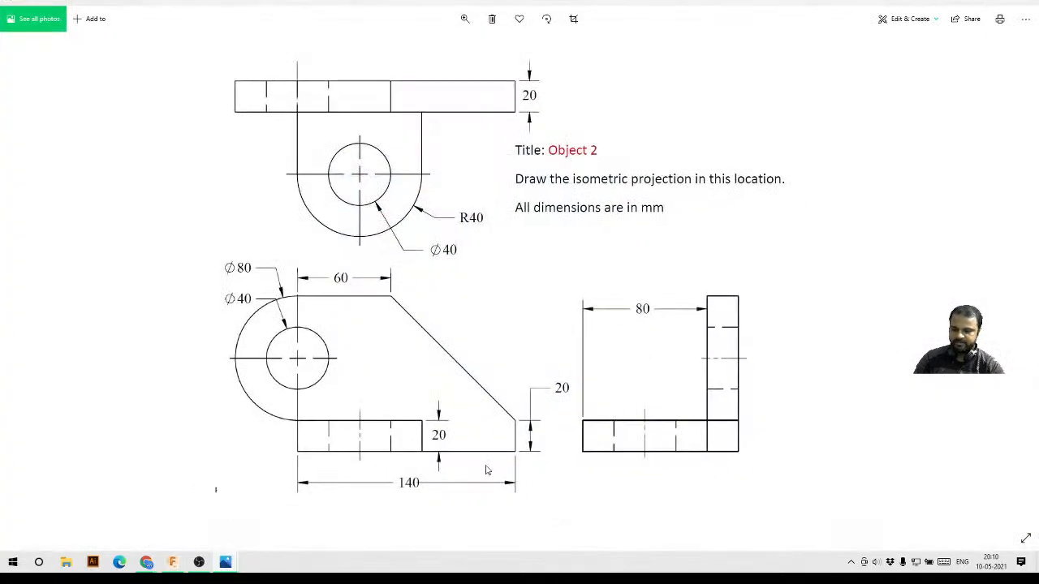
{"action": "left_click", "coordinate": [977, 5]}
{"action": "scroll", "coordinate": [610, 137], "scroll_direction": "up", "scroll_amount": 2}
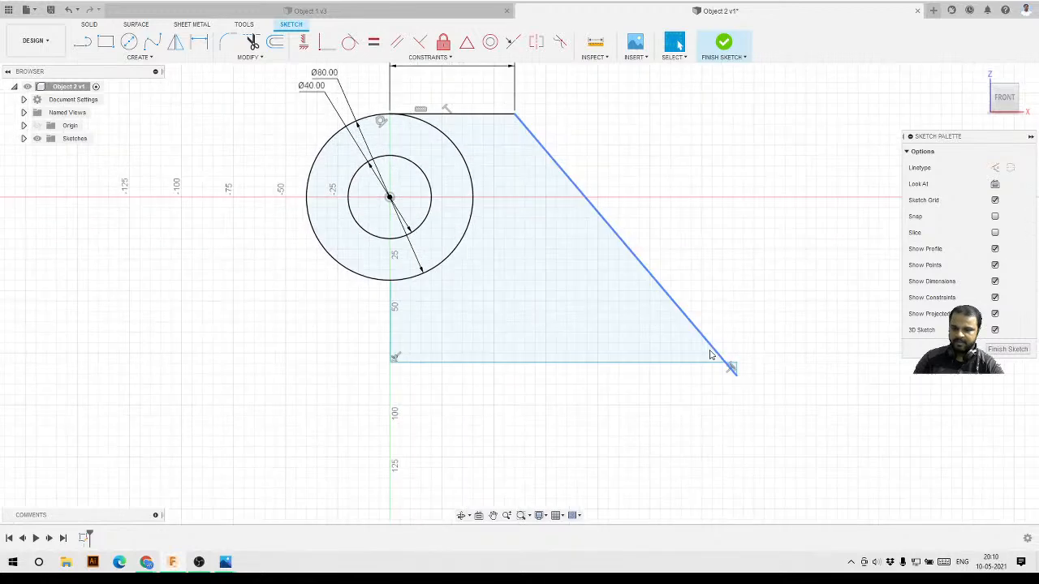
{"action": "left_click_drag", "start_coordinate": [718, 360], "coordinate": [736, 288]}
- Dimension the short vertical edge below the slanted line to 20 mm
{"action": "left_click", "coordinate": [199, 42]}
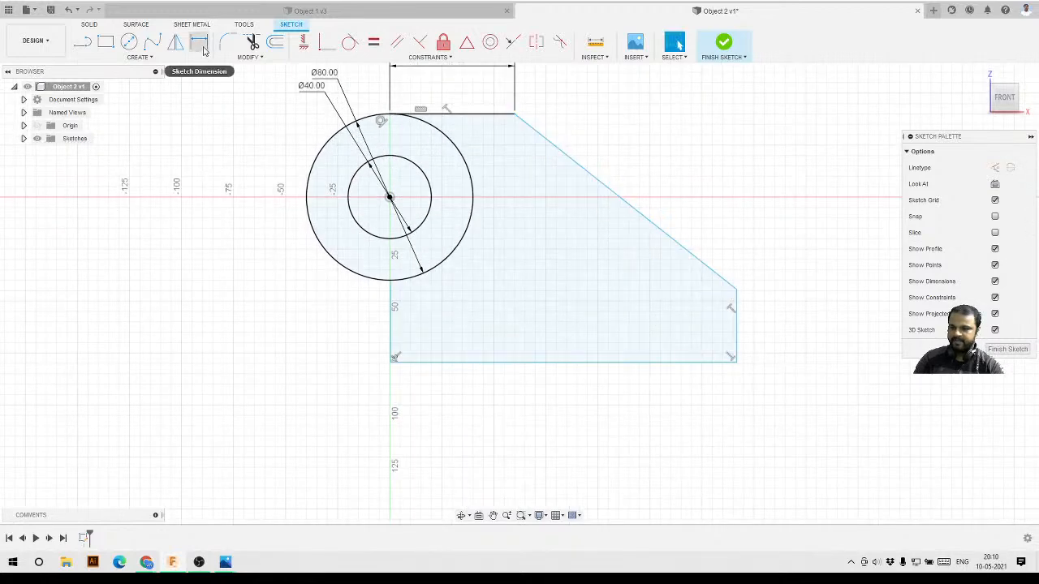
{"action": "left_click", "coordinate": [737, 335]}
{"action": "left_click", "coordinate": [788, 326]}
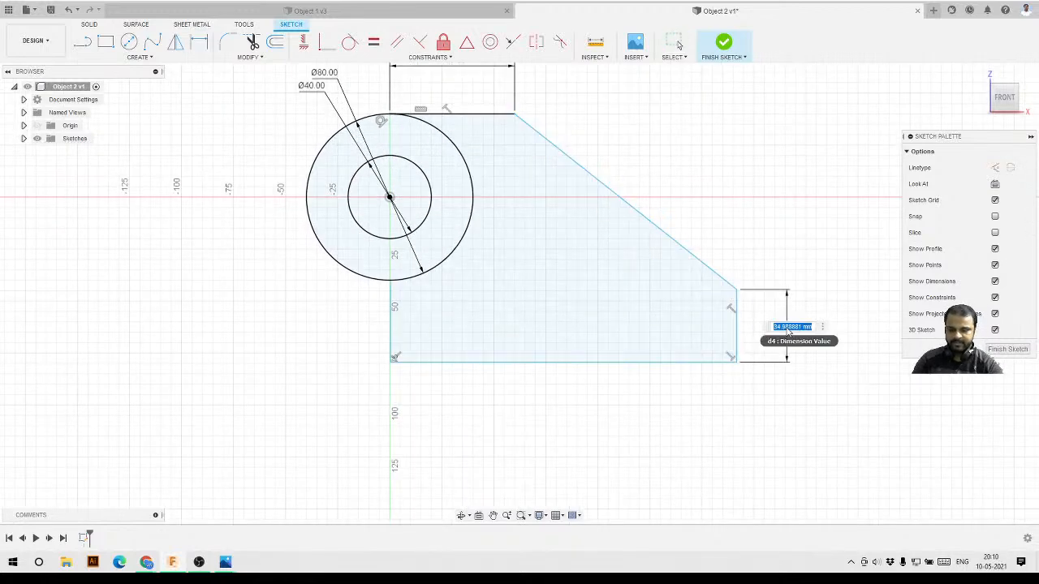
{"action": "type", "text": "20"}
{"action": "key", "text": "Return"}
{"action": "key", "text": "Escape"}
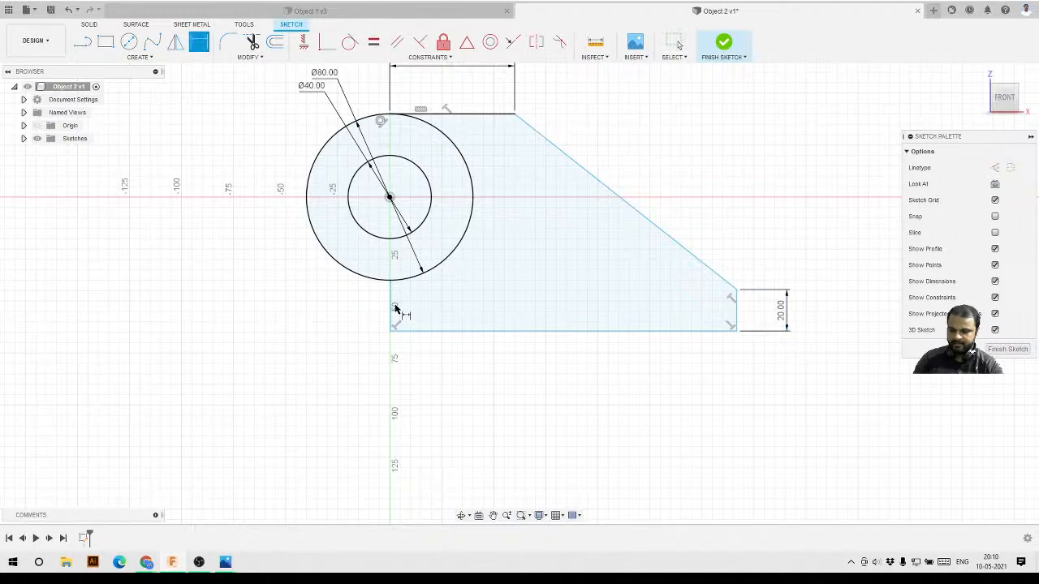
- Compare the left edge with the Object 2 drawing in Photos and apply a vertical constraint in Fusion 360 between the circles' centre and the edge's upper endpoint
{"action": "scroll", "coordinate": [388, 313], "scroll_direction": "up", "scroll_amount": 3}
{"action": "scroll", "coordinate": [387, 312], "scroll_direction": "up", "scroll_amount": 5}
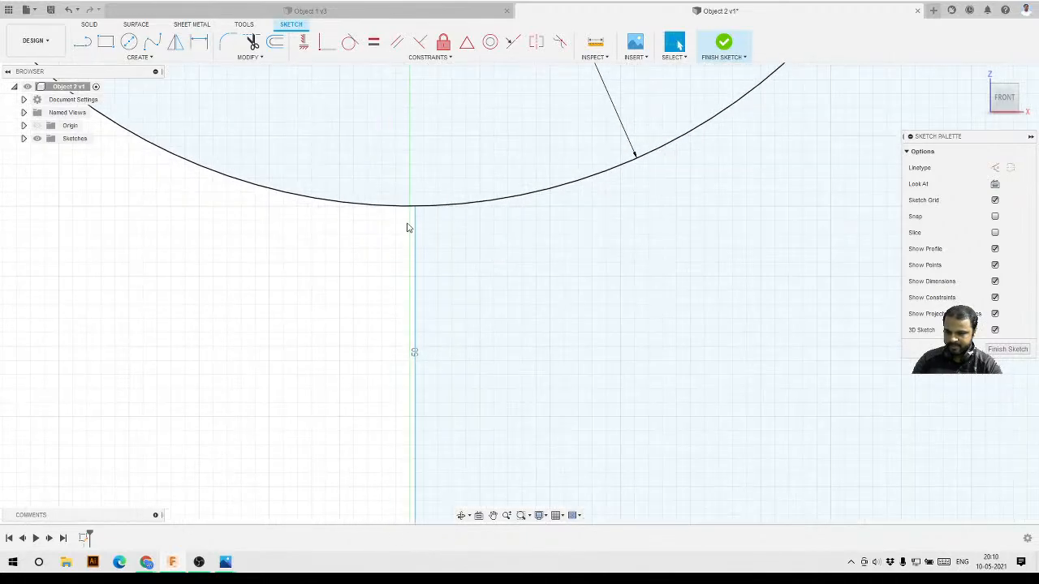
{"action": "scroll", "coordinate": [438, 267], "scroll_direction": "down", "scroll_amount": 5}
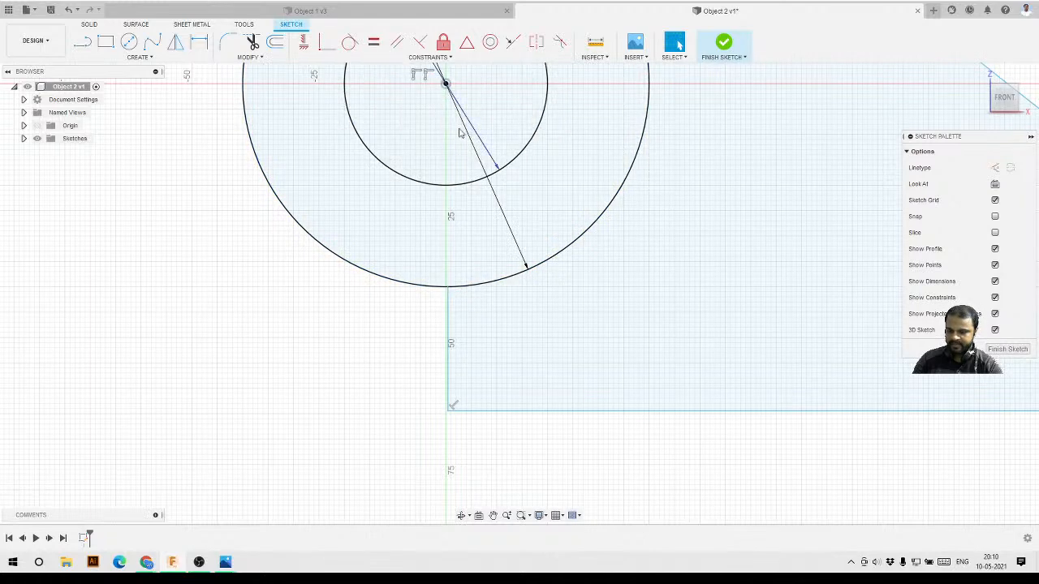
{"action": "mouse_move", "coordinate": [225, 561]}
{"action": "left_click", "coordinate": [137, 506]}
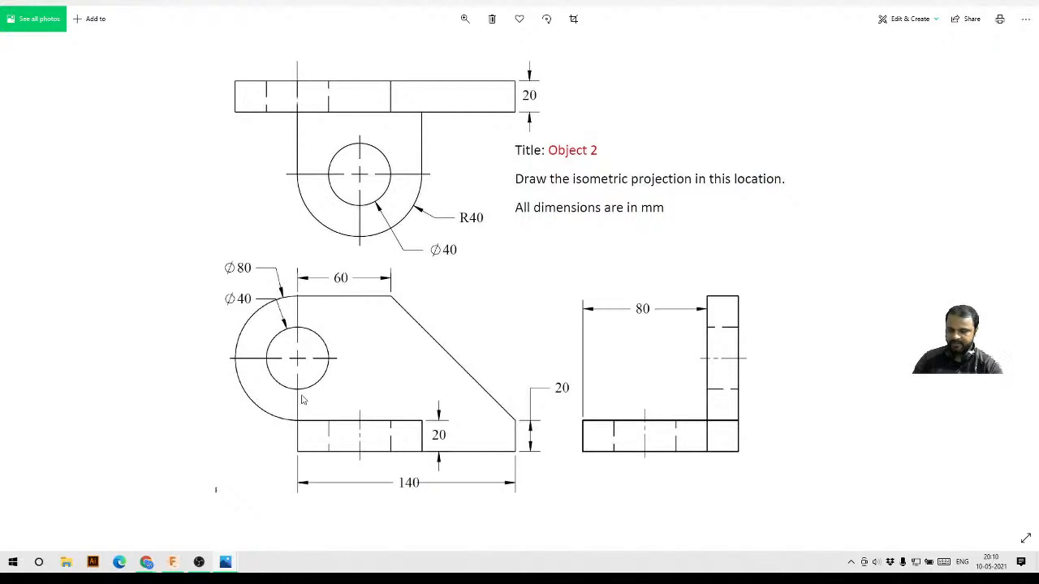
{"action": "left_click", "coordinate": [977, 4]}
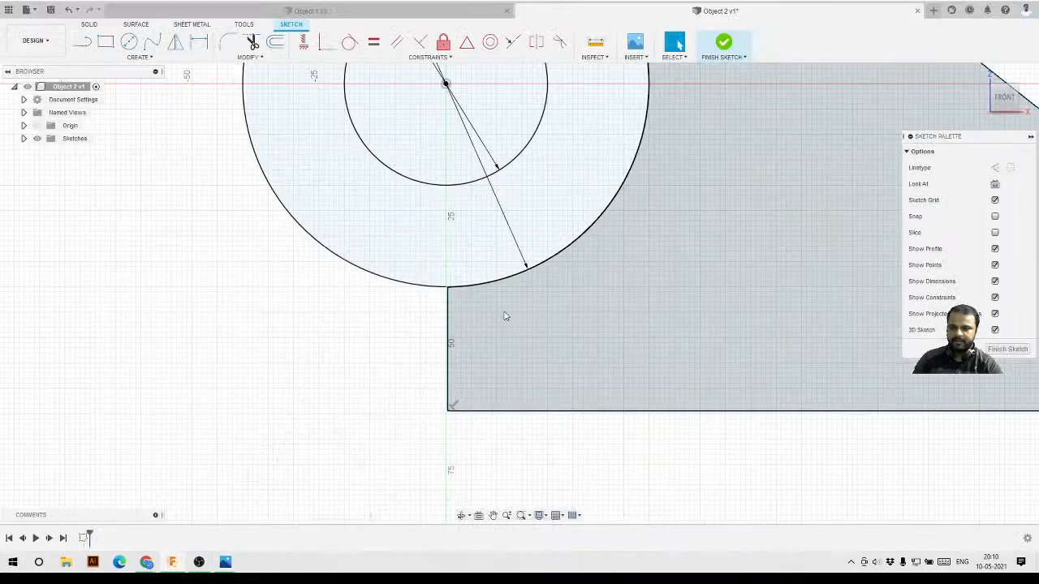
{"action": "scroll", "coordinate": [491, 304], "scroll_direction": "down", "scroll_amount": 4}
{"action": "scroll", "coordinate": [477, 260], "scroll_direction": "up", "scroll_amount": 2}
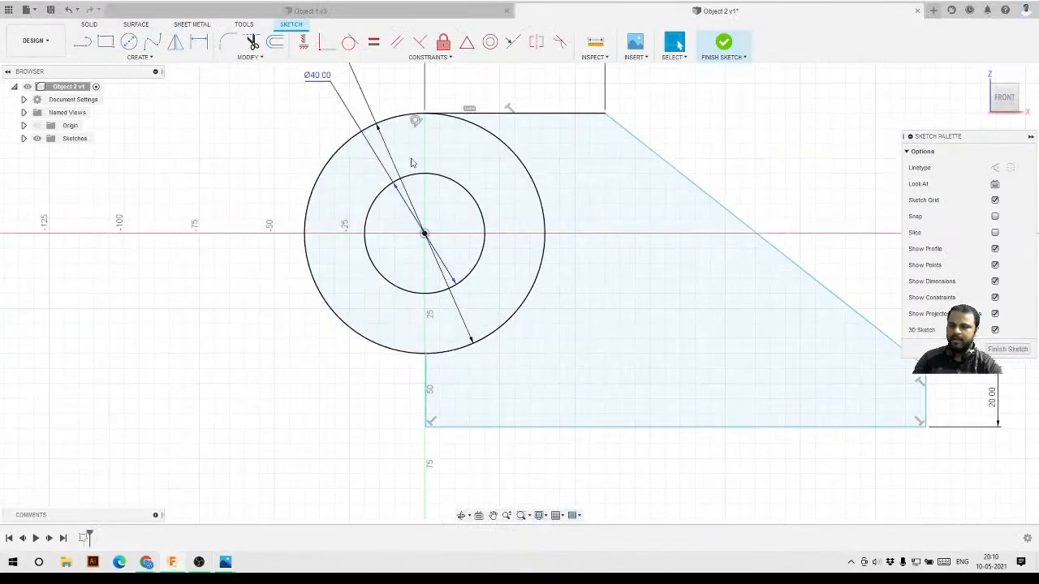
{"action": "left_click", "coordinate": [304, 43]}
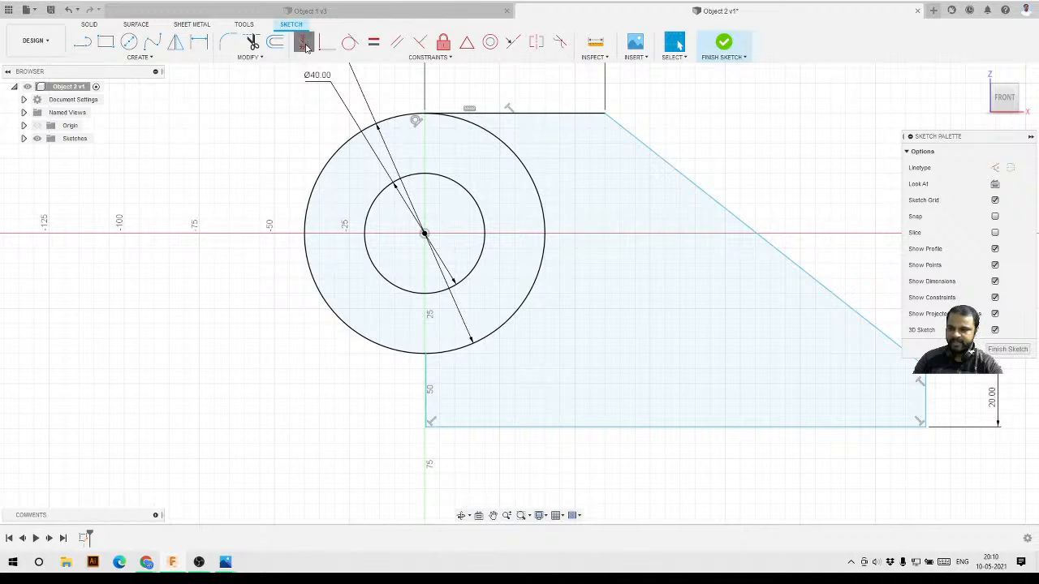
{"action": "left_click", "coordinate": [424, 234]}
{"action": "left_click", "coordinate": [425, 355]}
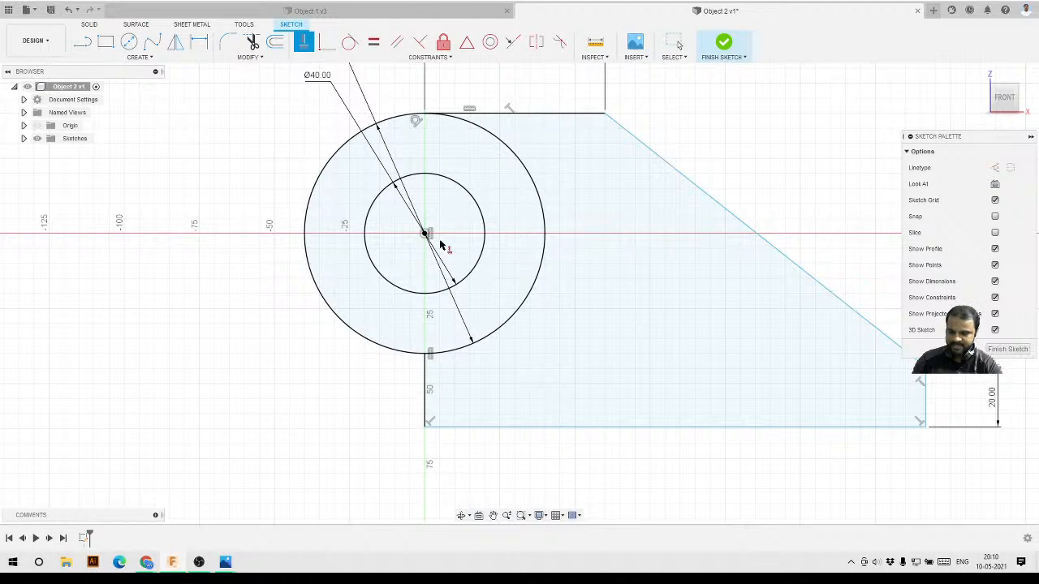
- Dimension the plate outline's horizontal base line to 140 mm
{"action": "scroll", "coordinate": [422, 436], "scroll_direction": "down", "scroll_amount": 2}
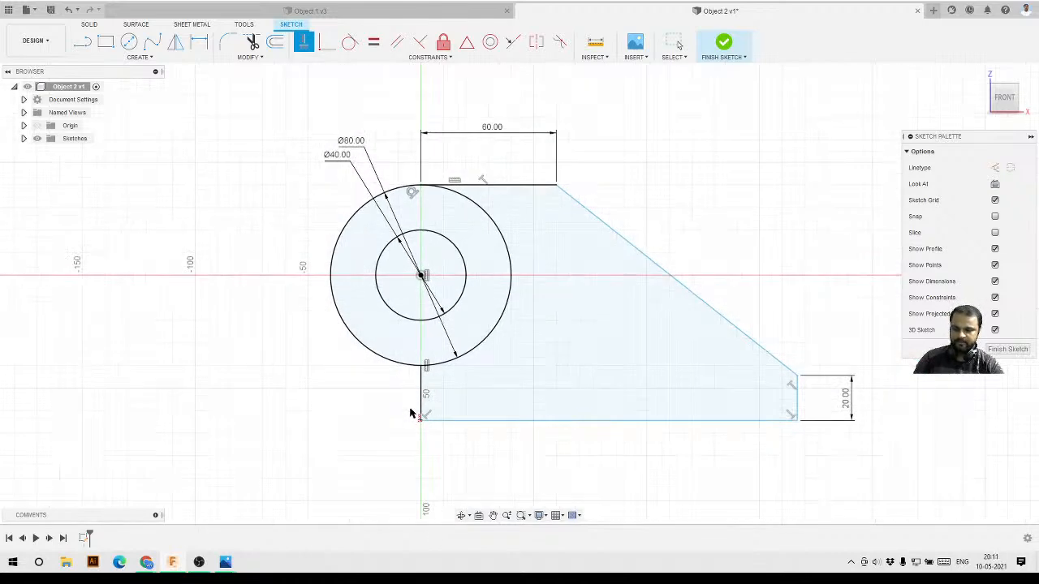
{"action": "scroll", "coordinate": [443, 424], "scroll_direction": "up", "scroll_amount": 2}
{"action": "key", "text": "Escape"}
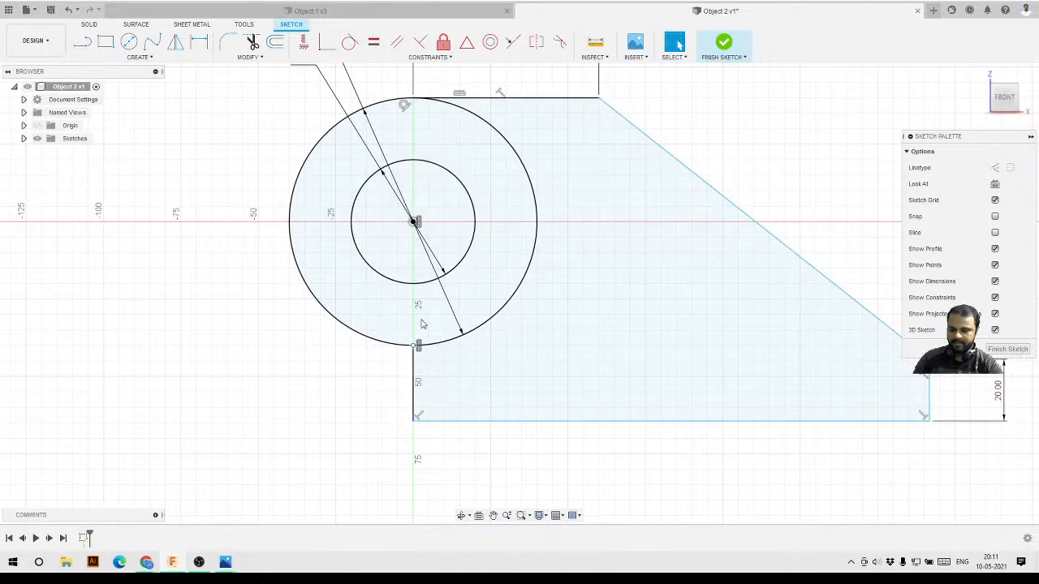
{"action": "scroll", "coordinate": [418, 341], "scroll_direction": "up", "scroll_amount": 3}
{"action": "scroll", "coordinate": [419, 336], "scroll_direction": "down", "scroll_amount": 6}
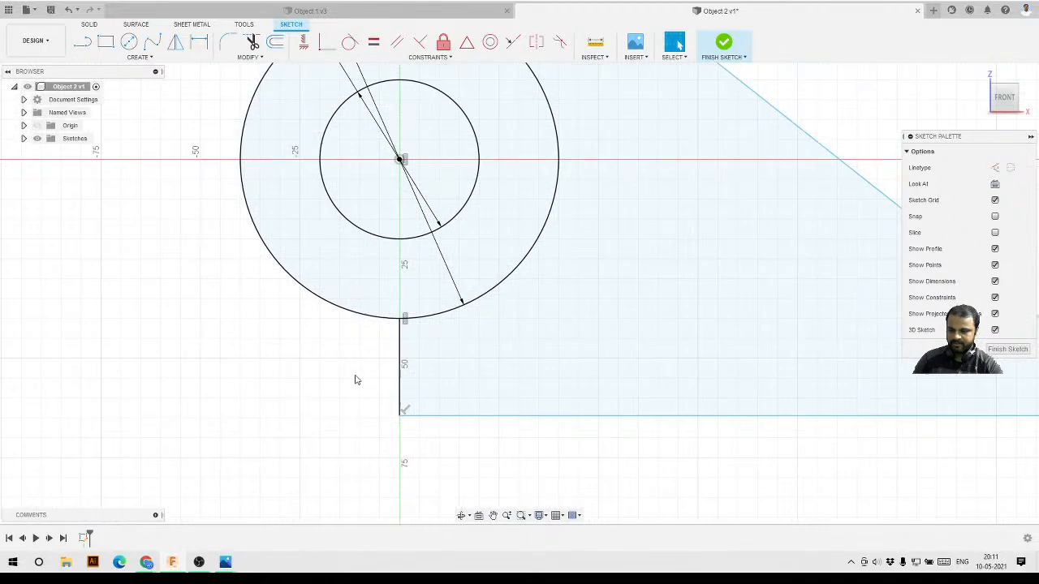
{"action": "left_click", "coordinate": [199, 42]}
{"action": "left_click", "coordinate": [538, 399]}
{"action": "left_click", "coordinate": [535, 436]}
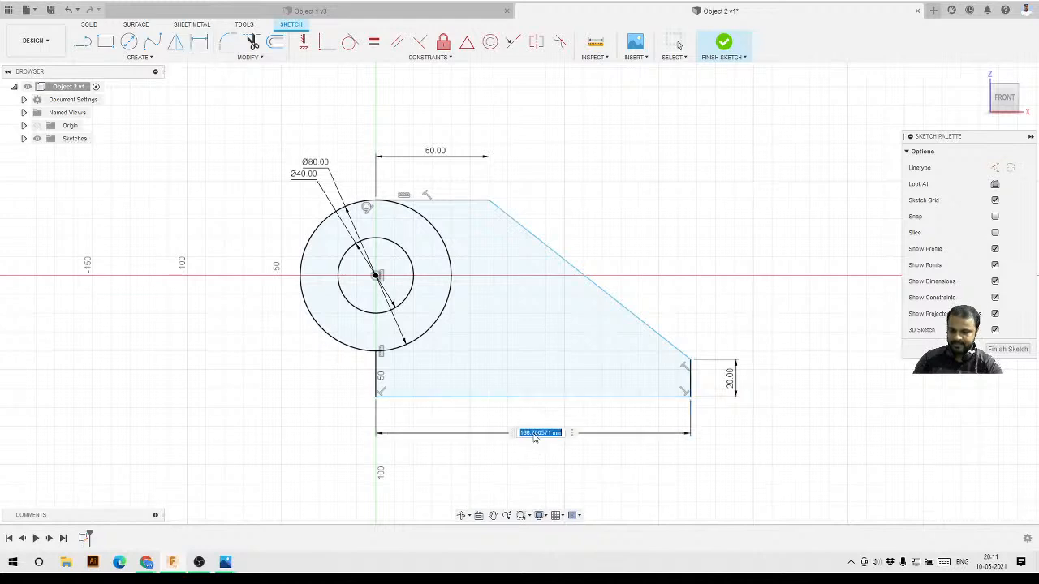
{"action": "key", "text": "BackSpace"}
{"action": "type", "text": "140"}
{"action": "key", "text": "Return"}
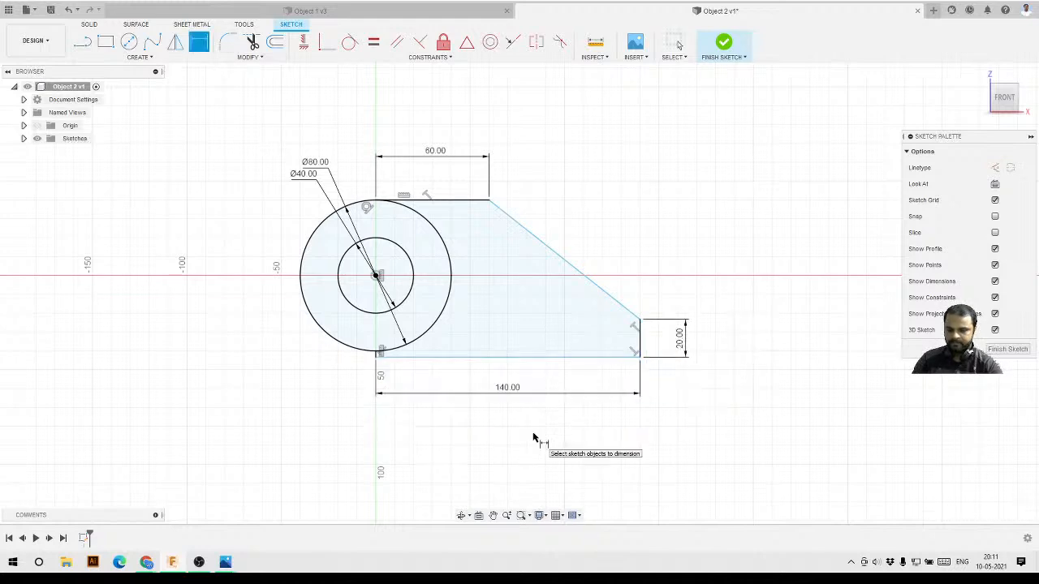
{"action": "key", "text": "Escape"}
- Examine the plate sketch's base line and slanted edge and compare them with the Object 2 drawing in Photos, returning to Fusion 360
{"action": "scroll", "coordinate": [535, 365], "scroll_direction": "up", "scroll_amount": 4}
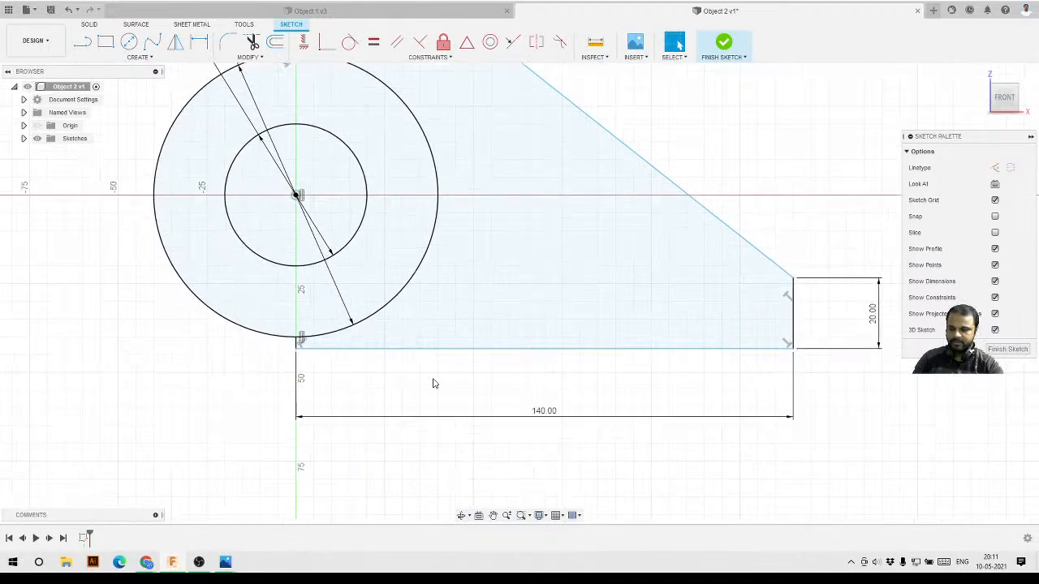
{"action": "left_click", "coordinate": [487, 352]}
{"action": "scroll", "coordinate": [496, 338], "scroll_direction": "down", "scroll_amount": 3}
{"action": "key", "text": "Escape"}
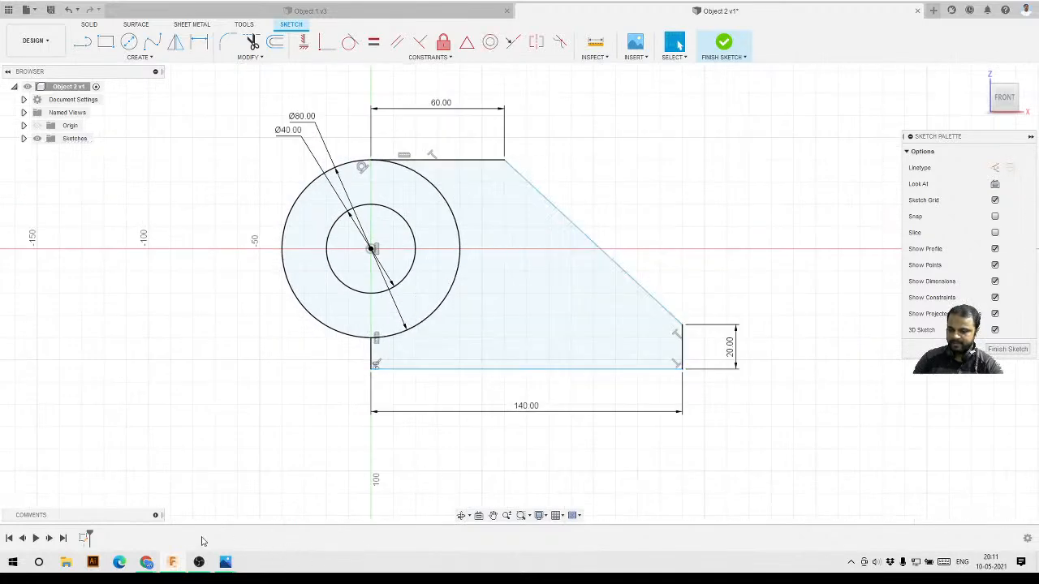
{"action": "mouse_move", "coordinate": [226, 563]}
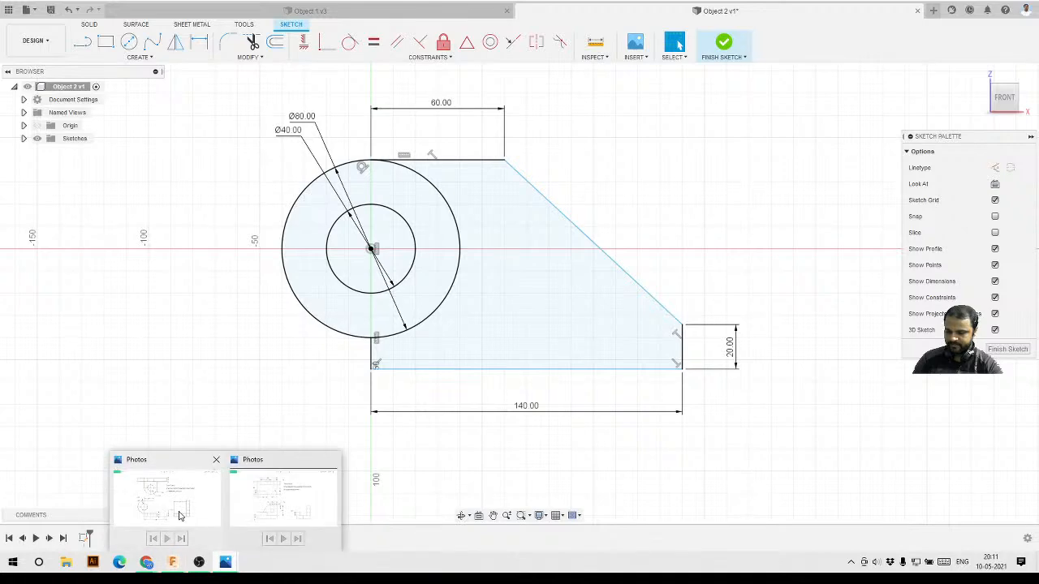
{"action": "left_click", "coordinate": [282, 503]}
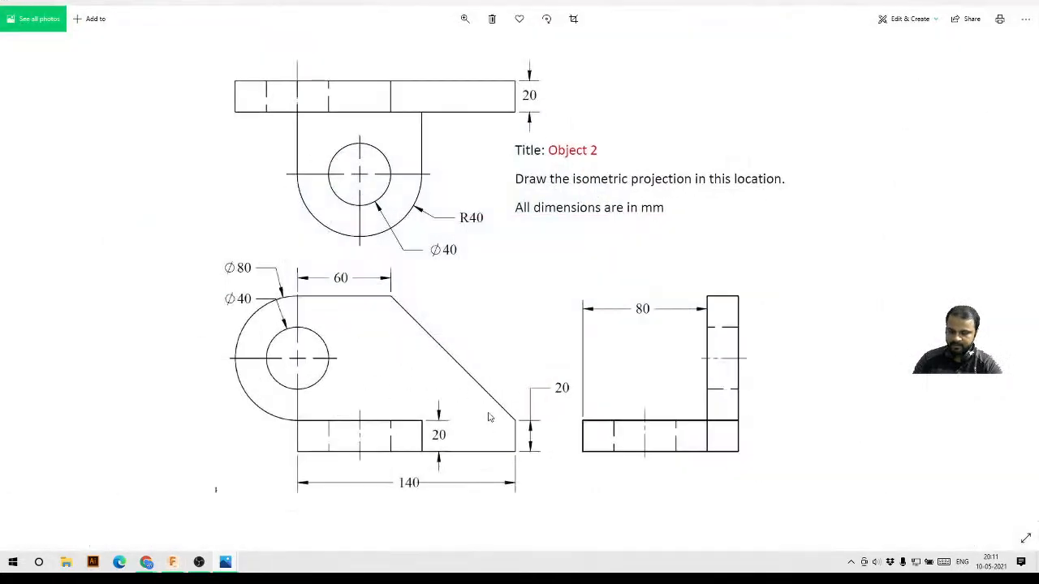
{"action": "left_click", "coordinate": [969, 4]}
{"action": "scroll", "coordinate": [529, 236], "scroll_direction": "down", "scroll_amount": 2}
{"action": "scroll", "coordinate": [602, 234], "scroll_direction": "up", "scroll_amount": 3}
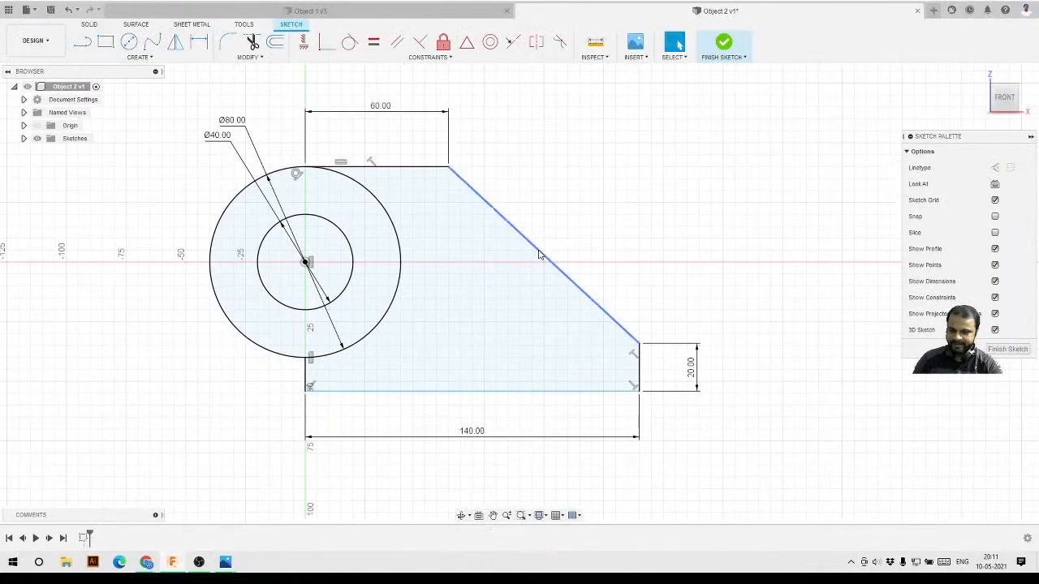
{"action": "left_click", "coordinate": [541, 254]}
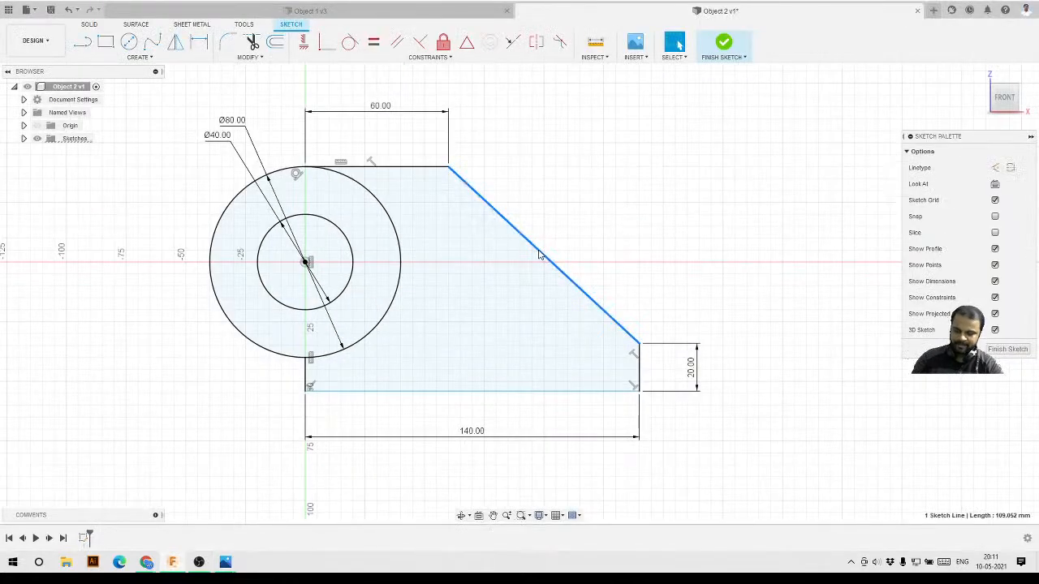
{"action": "key", "text": "Escape"}
{"action": "mouse_move", "coordinate": [225, 561]}
{"action": "left_click", "coordinate": [256, 518]}
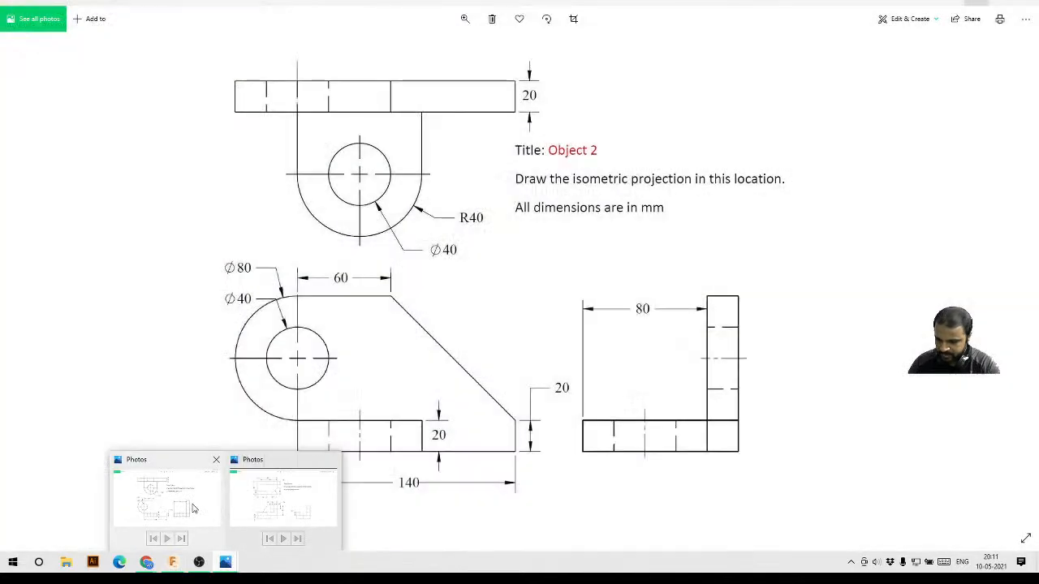
{"action": "left_click", "coordinate": [166, 497]}
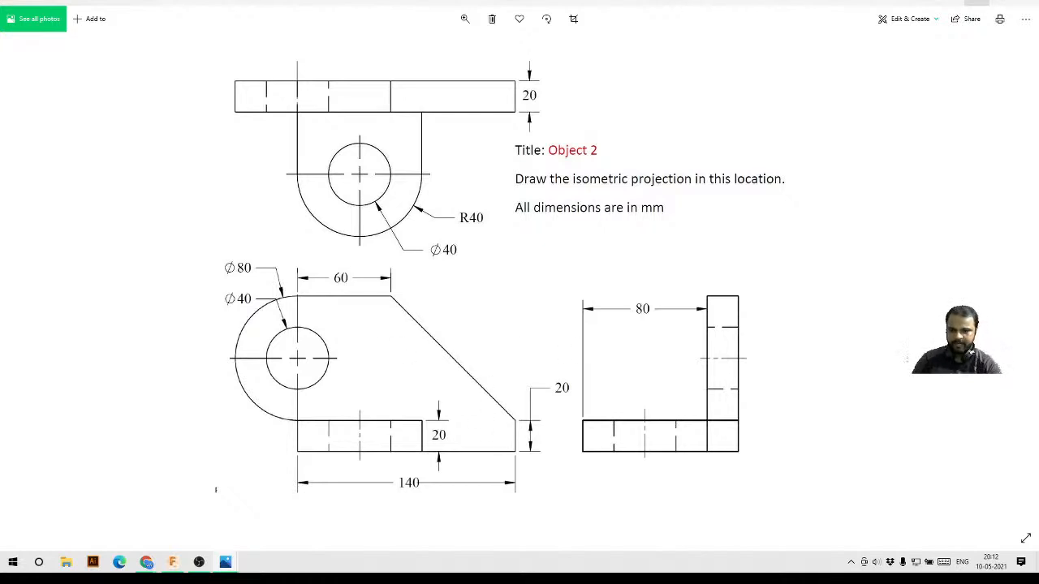
{"action": "key", "text": "alt+Tab"}
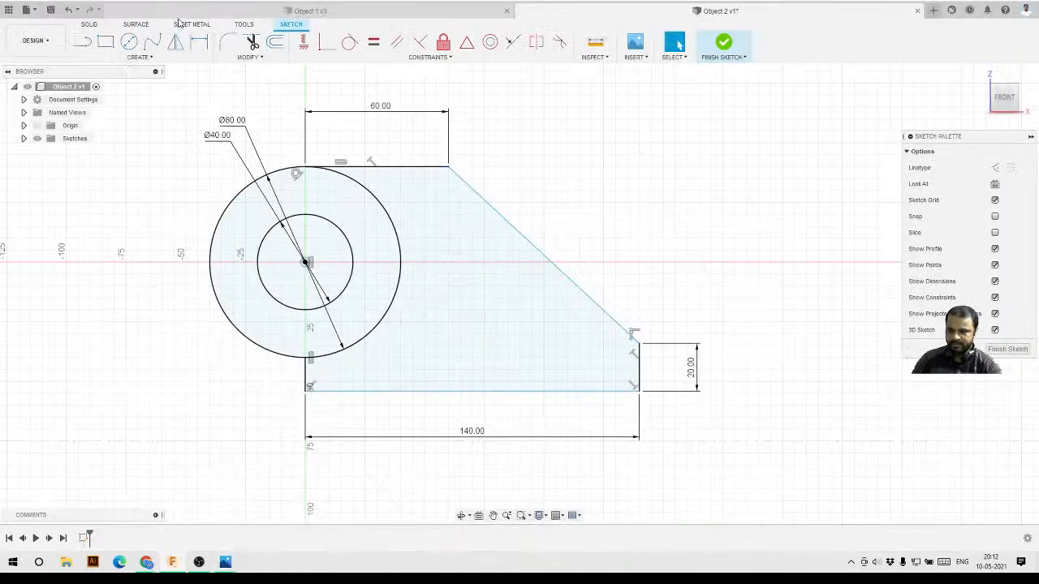
- Dimension the angle between the slanted edge and the base line to 45 degrees
{"action": "key", "text": "d"}
{"action": "scroll", "coordinate": [598, 328], "scroll_direction": "up", "scroll_amount": 2}
{"action": "left_click", "coordinate": [638, 303]}
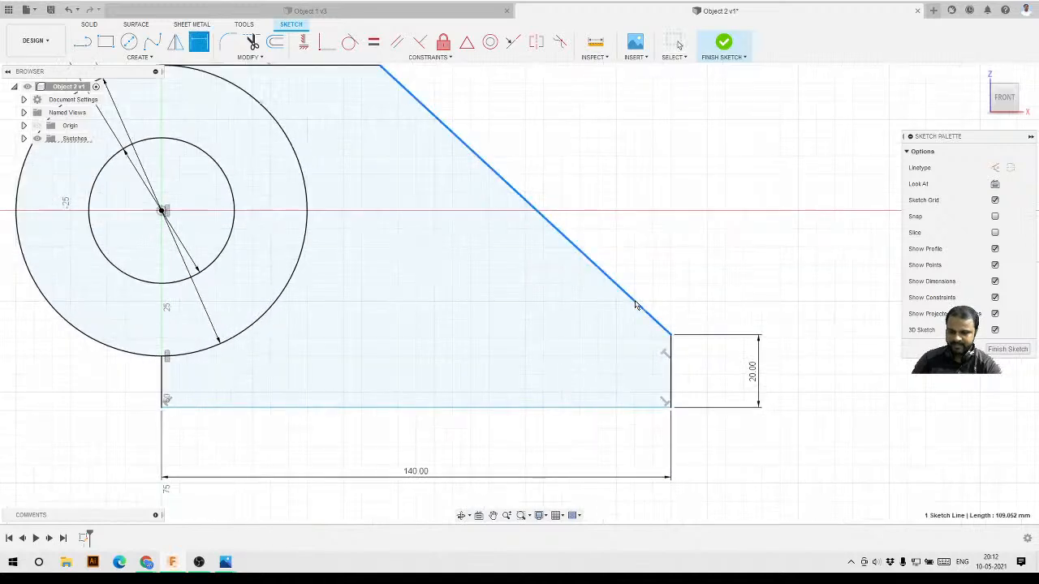
{"action": "left_click", "coordinate": [591, 407]}
{"action": "left_click", "coordinate": [533, 301]}
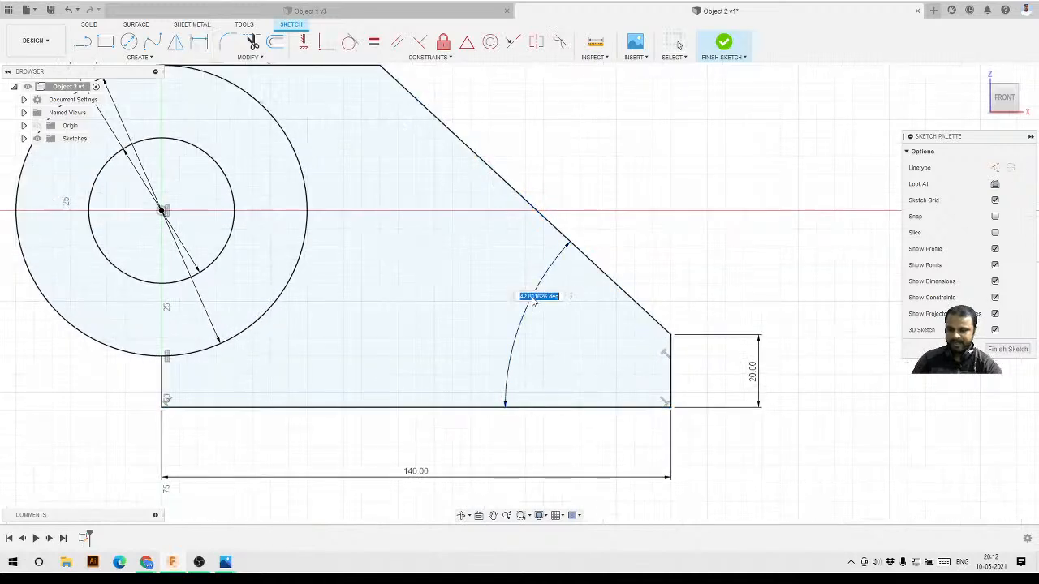
{"action": "type", "text": "45"}
{"action": "key", "text": "Return"}
{"action": "key", "text": "Escape"}
{"action": "scroll", "coordinate": [417, 357], "scroll_direction": "down", "scroll_amount": 1}
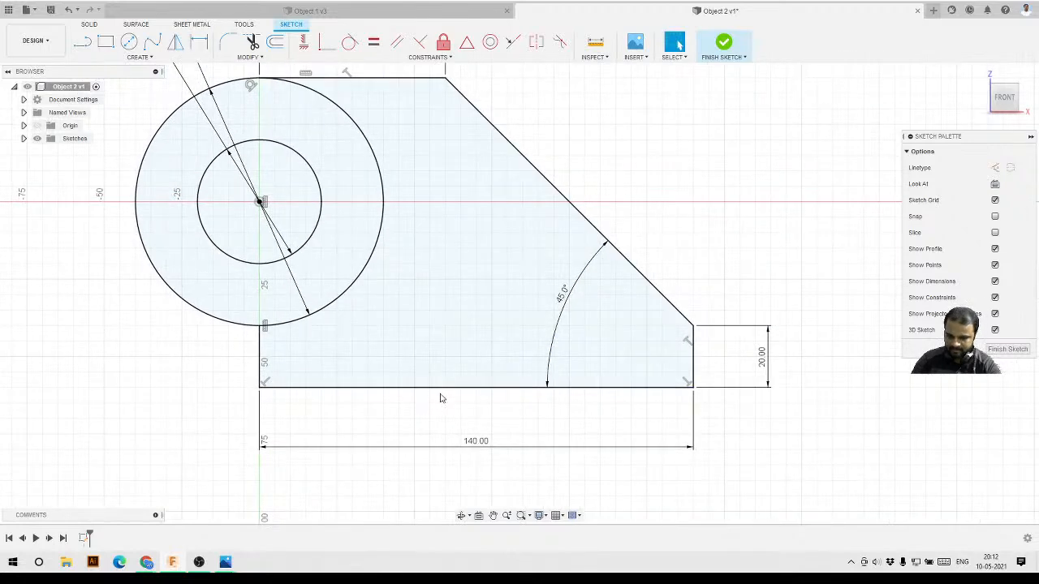
{"action": "left_click", "coordinate": [688, 363]}
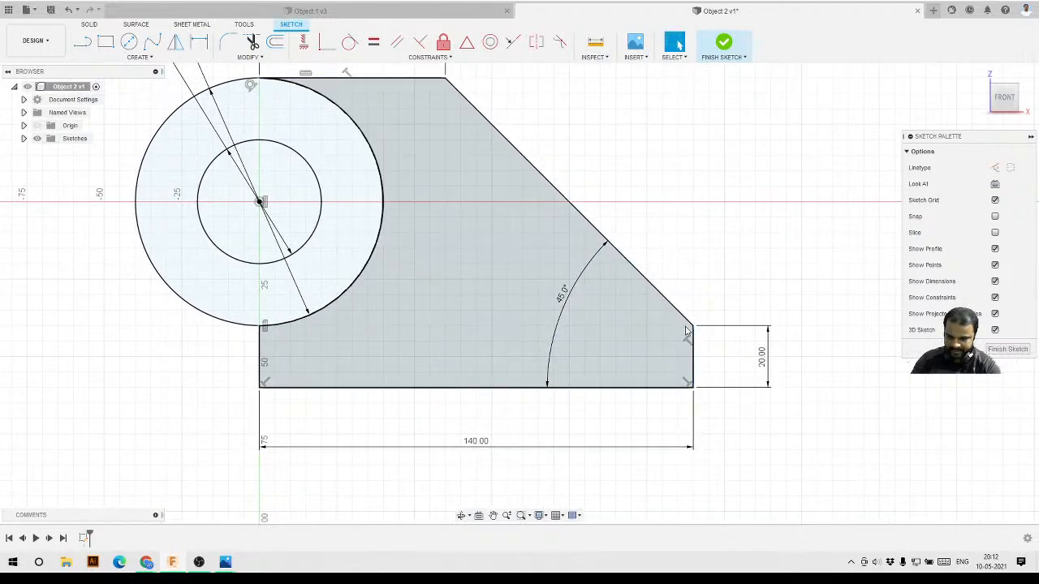
{"action": "left_click", "coordinate": [82, 41]}
{"action": "left_click", "coordinate": [262, 326]}
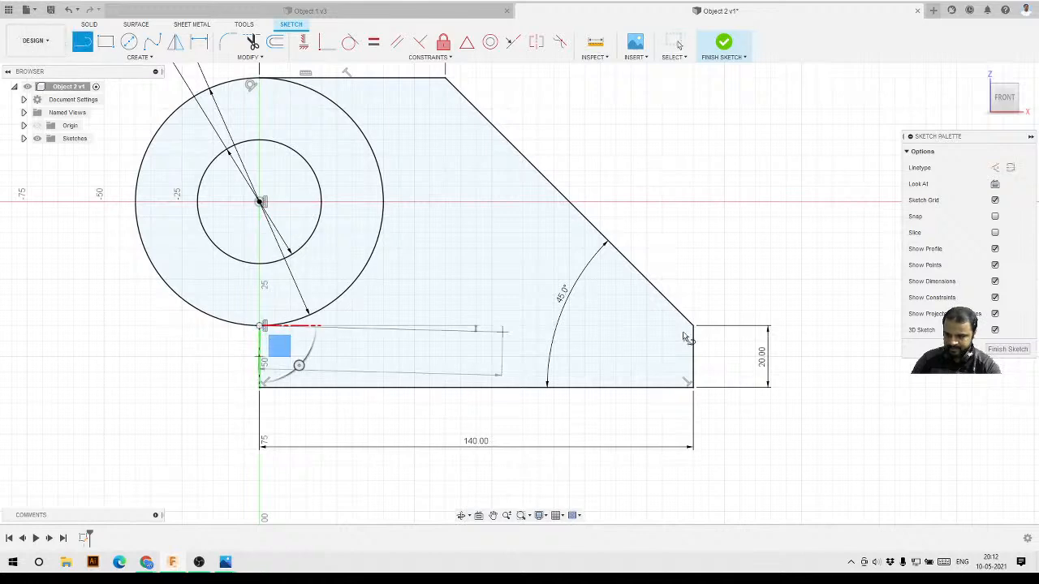
{"action": "key", "text": "Escape"}
{"action": "scroll", "coordinate": [562, 289], "scroll_direction": "down", "scroll_amount": 2}
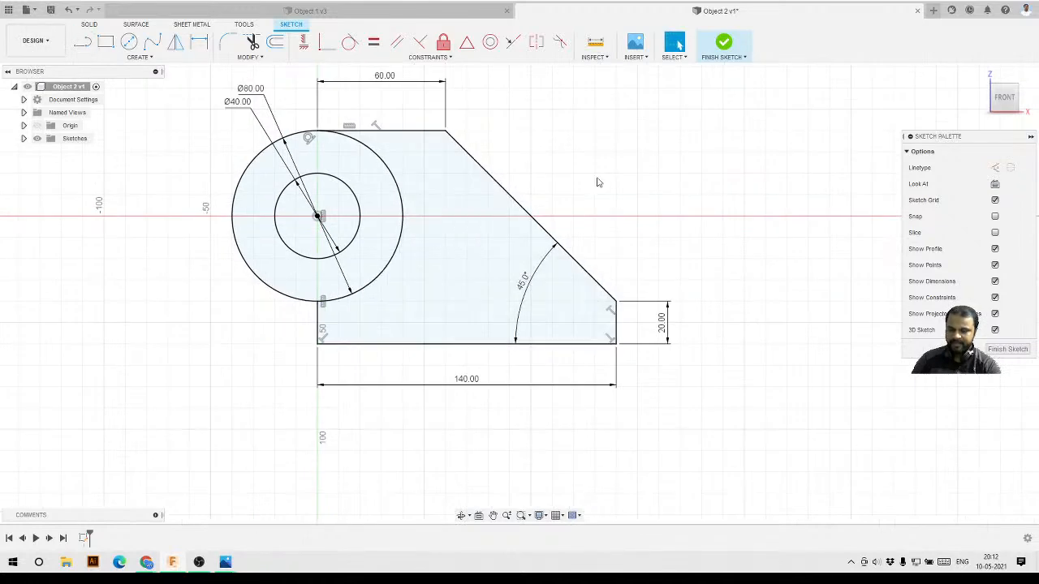
- Finish the front-view plate sketch and reopen it for editing
{"action": "left_click", "coordinate": [724, 44]}
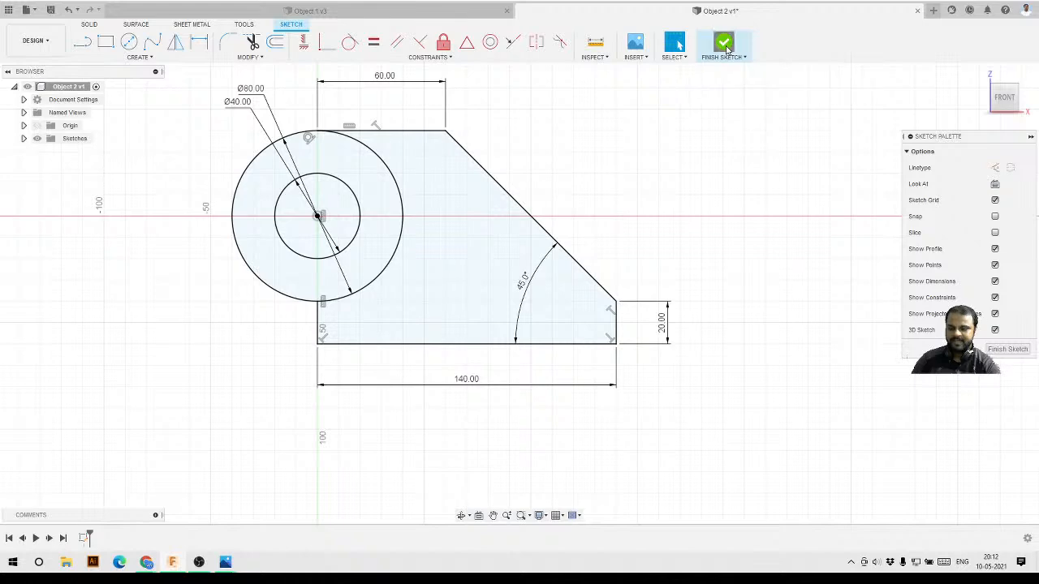
{"action": "left_click", "coordinate": [84, 538]}
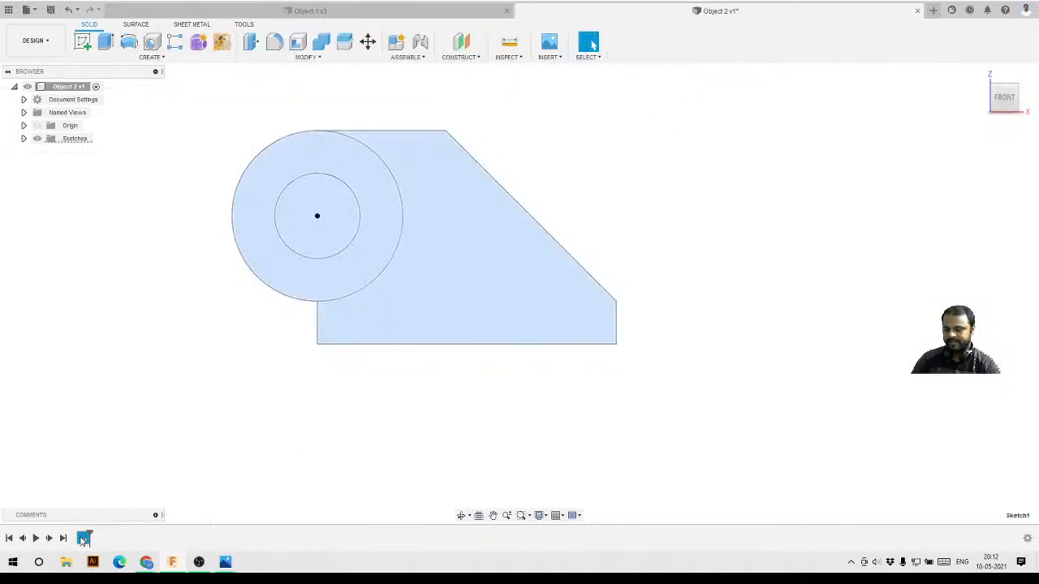
{"action": "right_click", "coordinate": [83, 538]}
{"action": "left_click", "coordinate": [113, 428]}
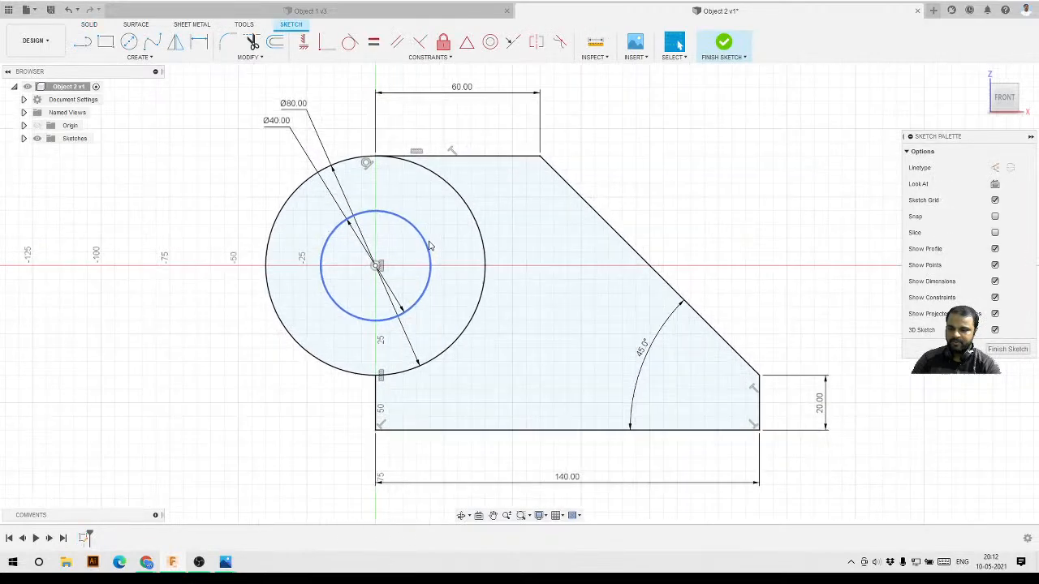
- Check the Object 2 drawing in Photos and start the Trim command in the Fusion 360 plate sketch
{"action": "left_click", "coordinate": [198, 562]}
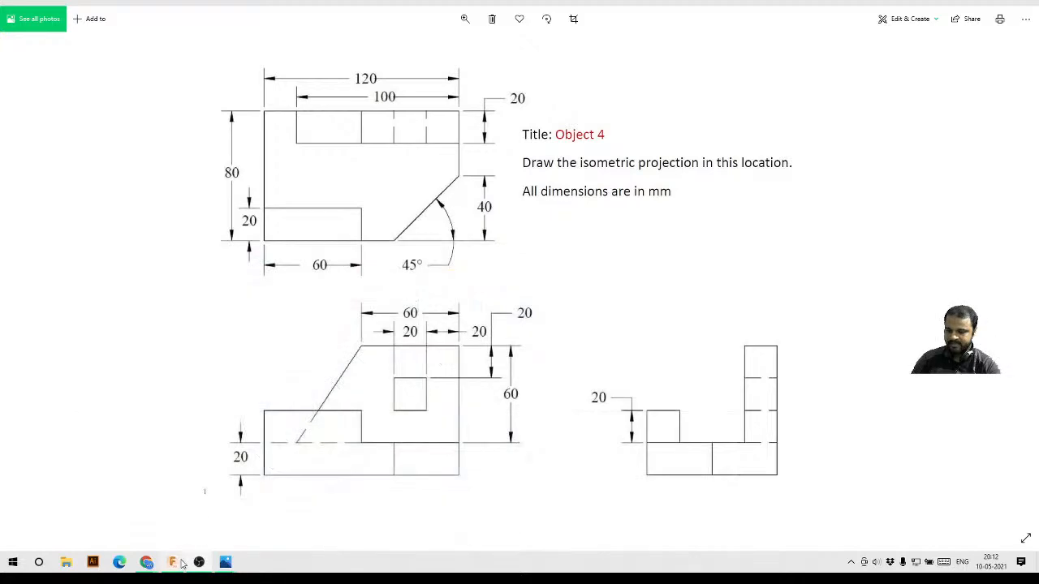
{"action": "left_click", "coordinate": [226, 561]}
{"action": "mouse_move", "coordinate": [230, 563]}
{"action": "left_click", "coordinate": [192, 523]}
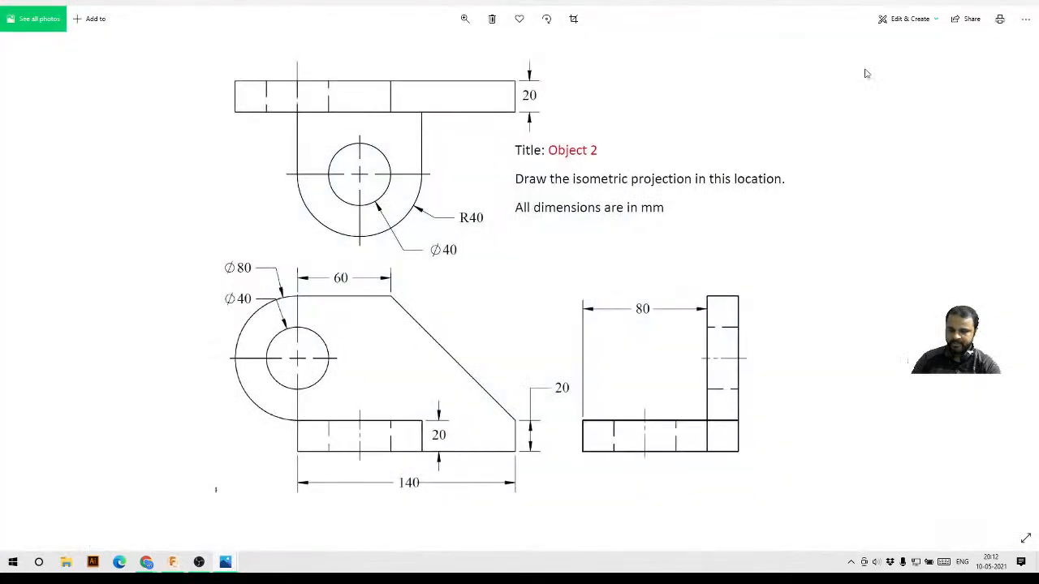
{"action": "left_click", "coordinate": [973, 2]}
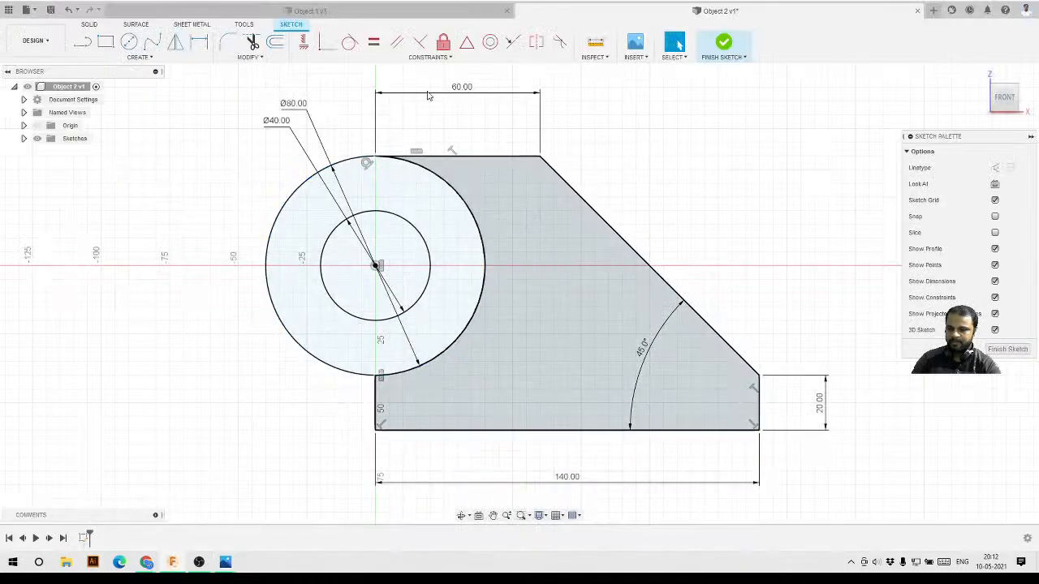
{"action": "left_click", "coordinate": [252, 41]}
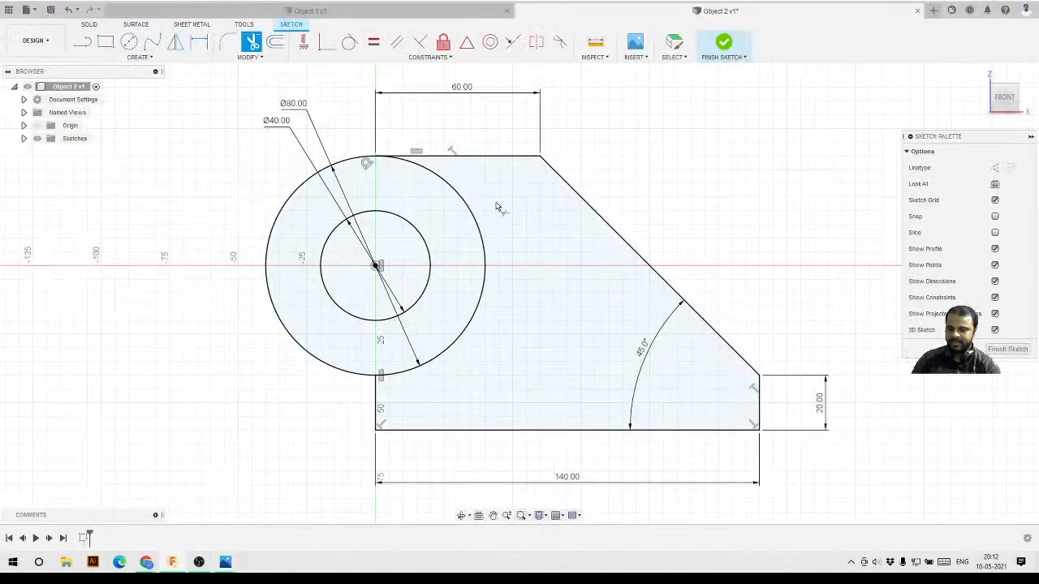
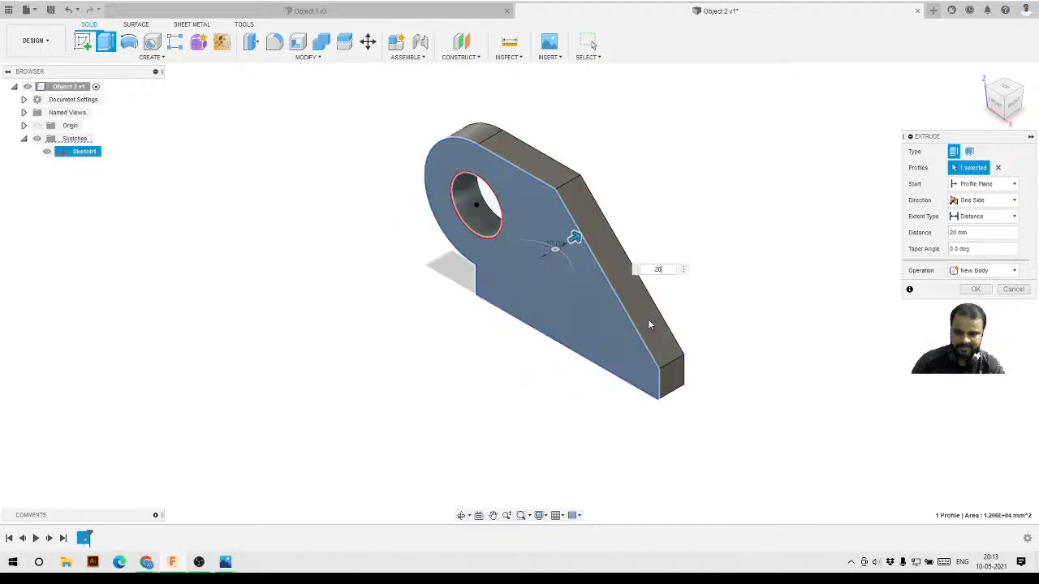
- Extrude the plate profile with its circular hole 20 mm to one side as a new body
{"action": "left_click", "coordinate": [973, 289]}
{"action": "scroll", "coordinate": [571, 277], "scroll_direction": "up", "scroll_amount": 2}
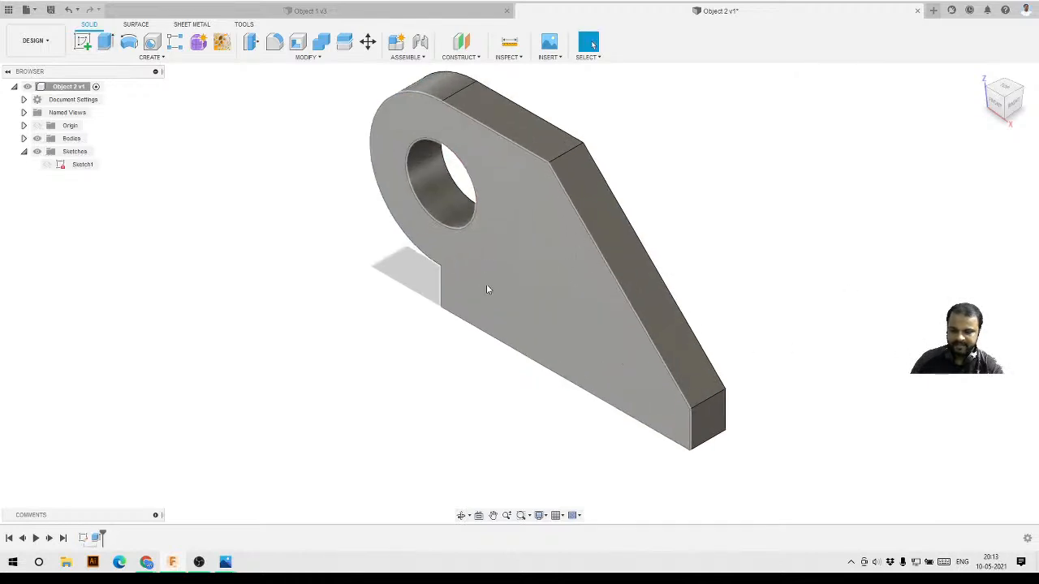
{"action": "middle_click_drag", "start_coordinate": [560, 294], "coordinate": [503, 316], "text": "shift"}
{"action": "scroll", "coordinate": [565, 333], "scroll_direction": "up", "scroll_amount": 3}
{"action": "scroll", "coordinate": [503, 316], "scroll_direction": "down", "scroll_amount": 3}
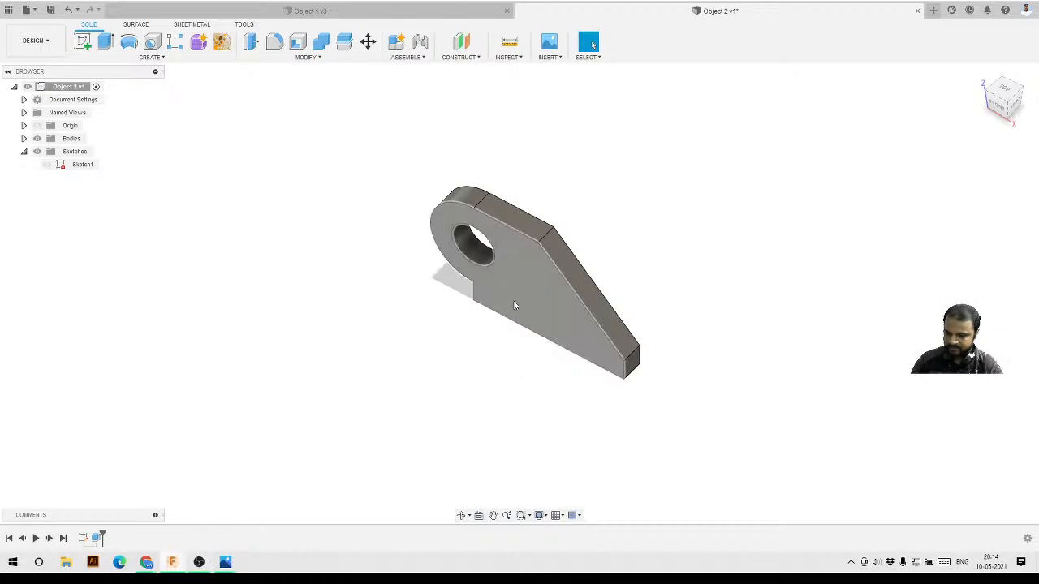
{"action": "left_click", "coordinate": [515, 305]}
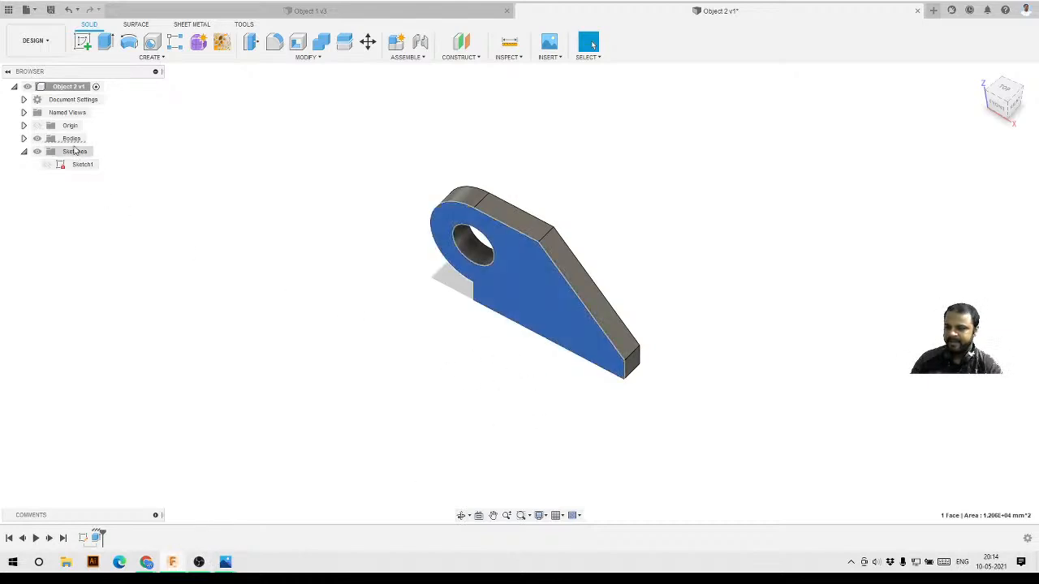
{"action": "left_click", "coordinate": [125, 155]}
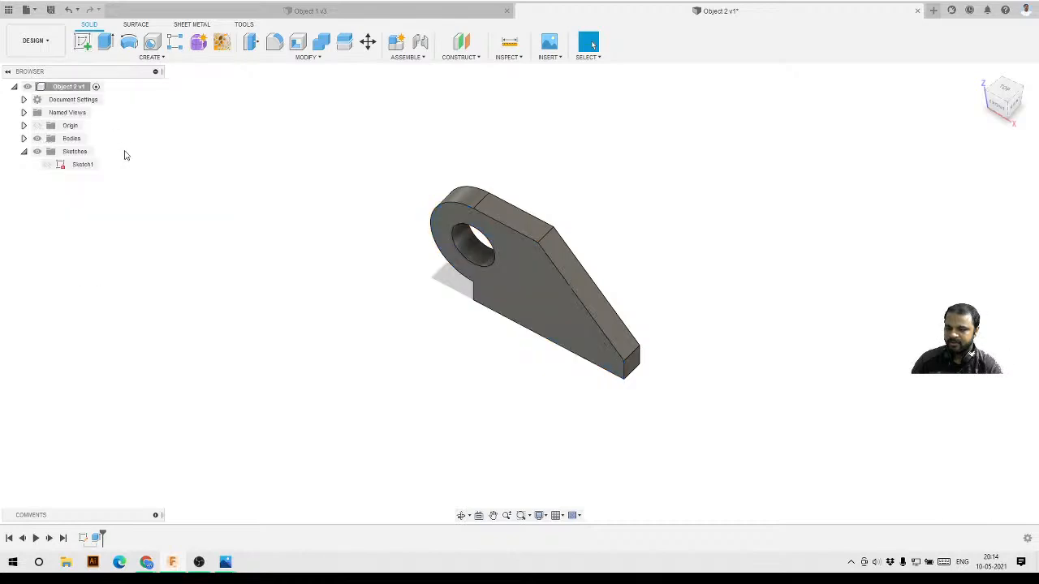
{"action": "left_click", "coordinate": [85, 46]}
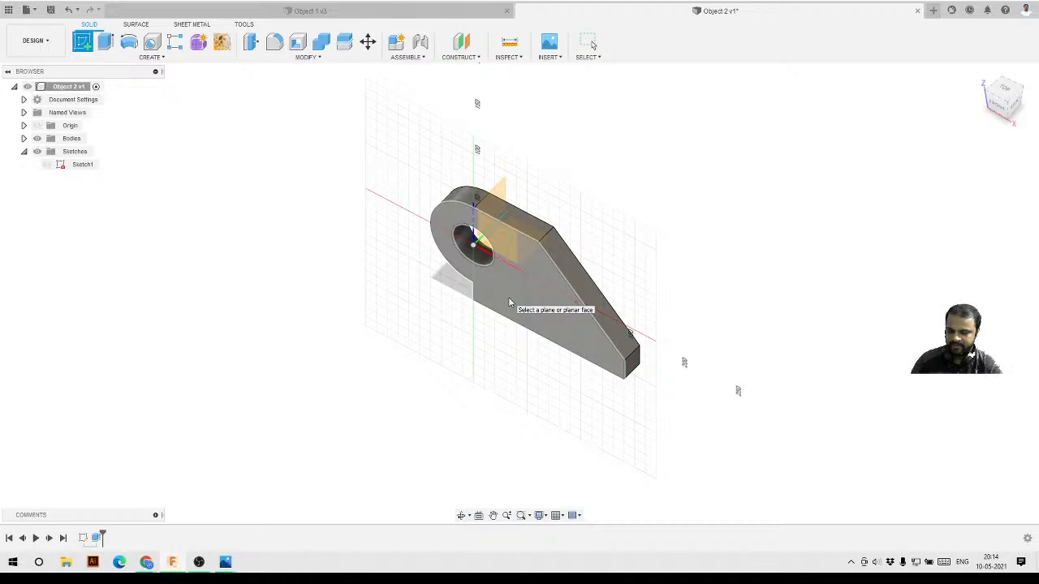
{"action": "key", "text": "Escape"}
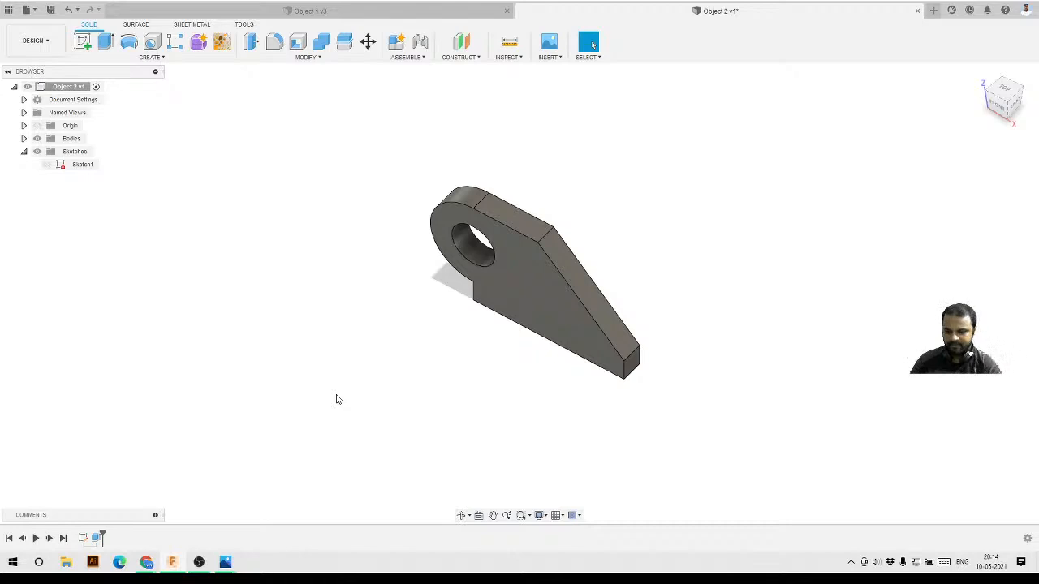
- Reopen the plate sketch for editing and check the base lug's layout in the Object 2 drawing in Photos
{"action": "left_click", "coordinate": [84, 537]}
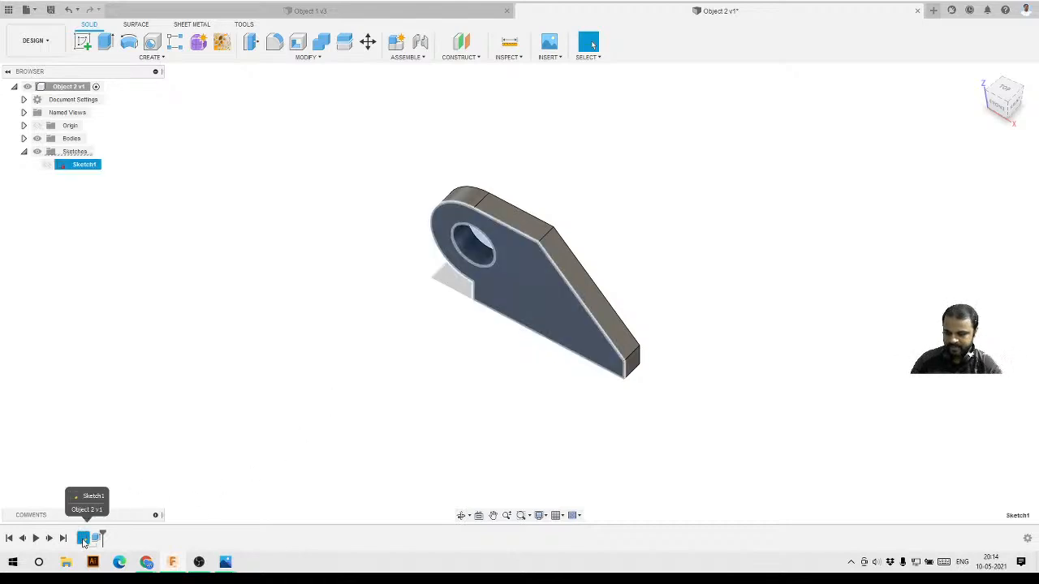
{"action": "right_click", "coordinate": [84, 539]}
{"action": "left_click", "coordinate": [84, 542]}
{"action": "left_click", "coordinate": [80, 504]}
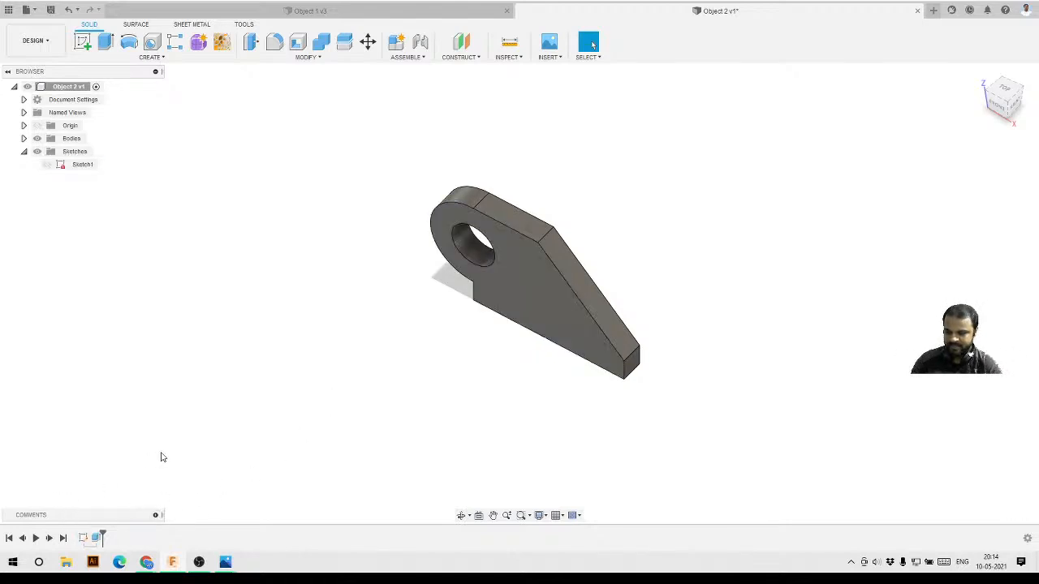
{"action": "left_click", "coordinate": [85, 539]}
{"action": "right_click", "coordinate": [85, 539]}
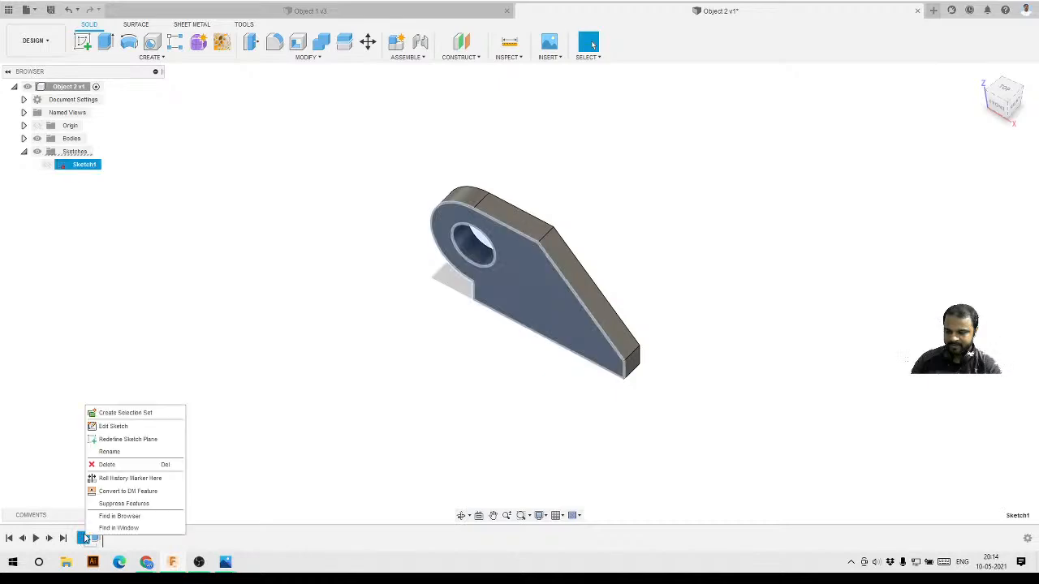
{"action": "left_click", "coordinate": [114, 426]}
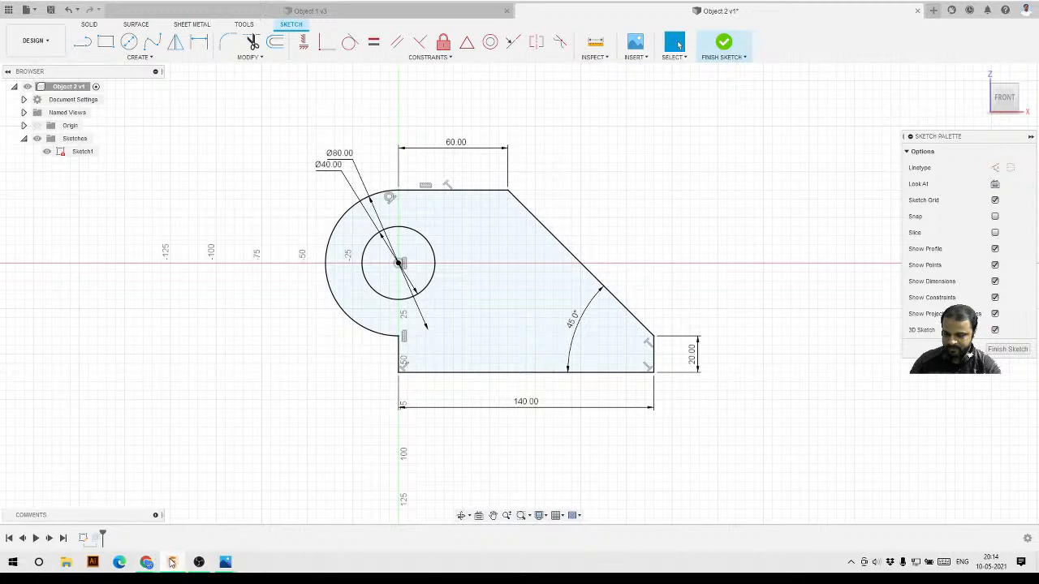
{"action": "left_click", "coordinate": [226, 562]}
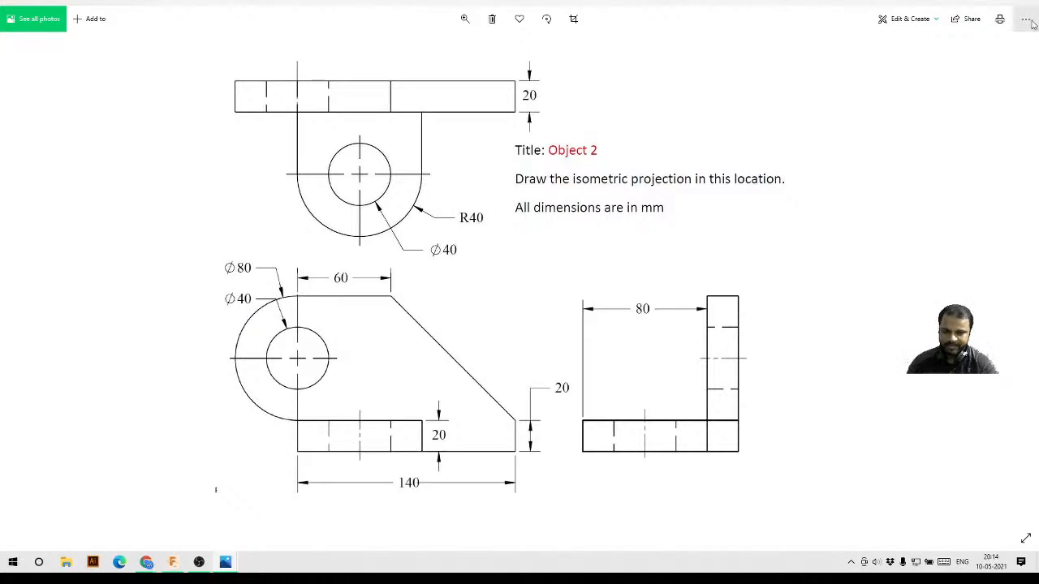
{"action": "left_click", "coordinate": [977, 6]}
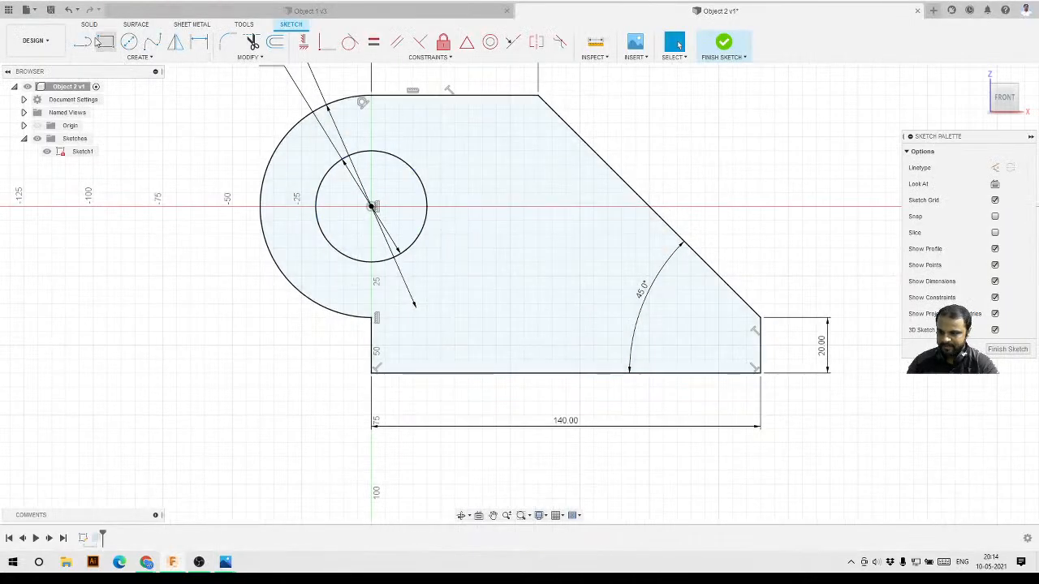
- Draw a horizontal line about 78 mm long from the arc's lower end and a 20 mm vertical line down to the base, closing a rectangle
{"action": "key", "text": "l"}
{"action": "left_click", "coordinate": [371, 317]}
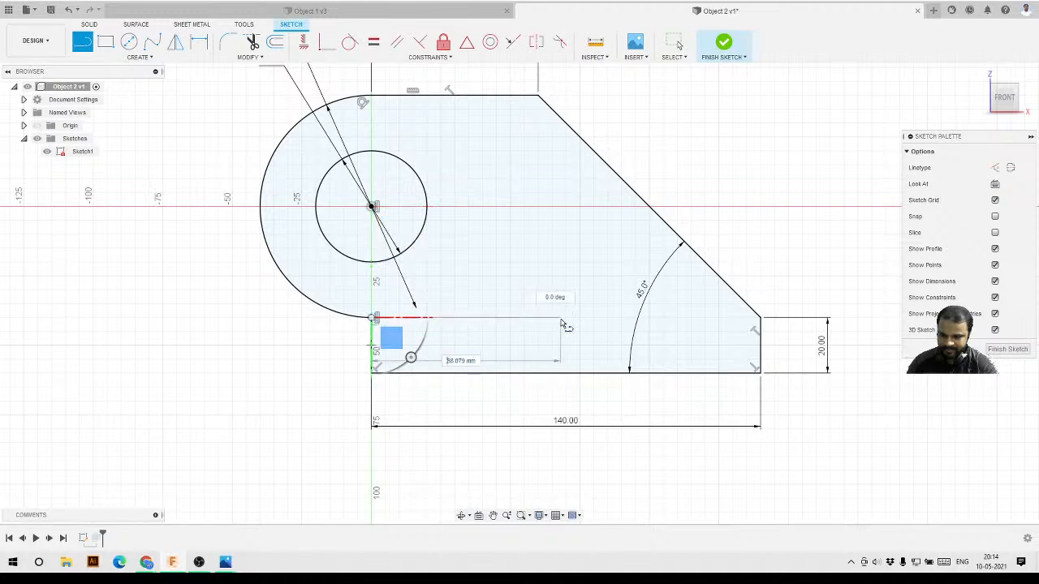
{"action": "left_click", "coordinate": [589, 317]}
{"action": "left_click", "coordinate": [592, 374]}
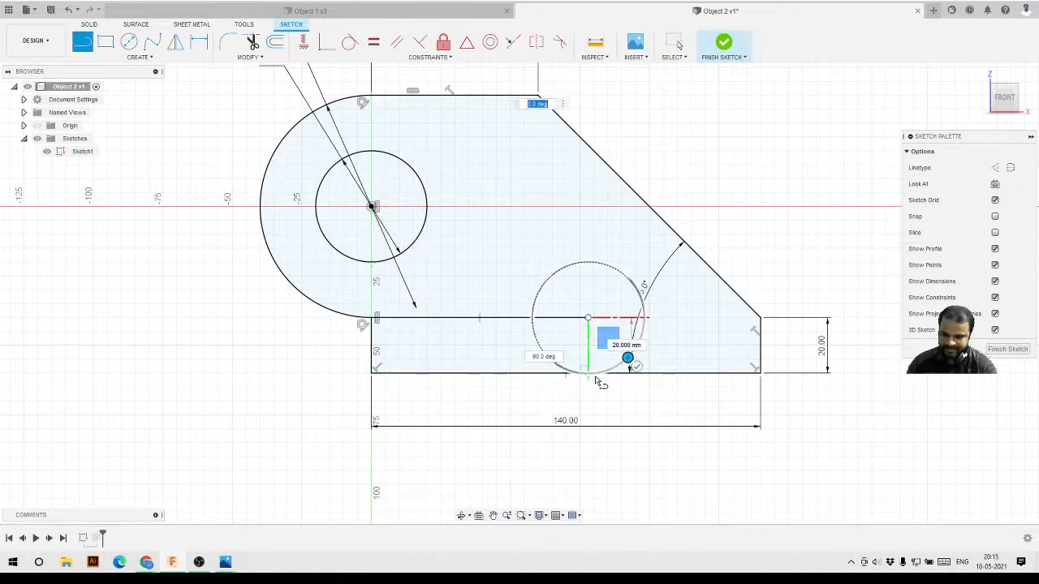
{"action": "left_click", "coordinate": [588, 373]}
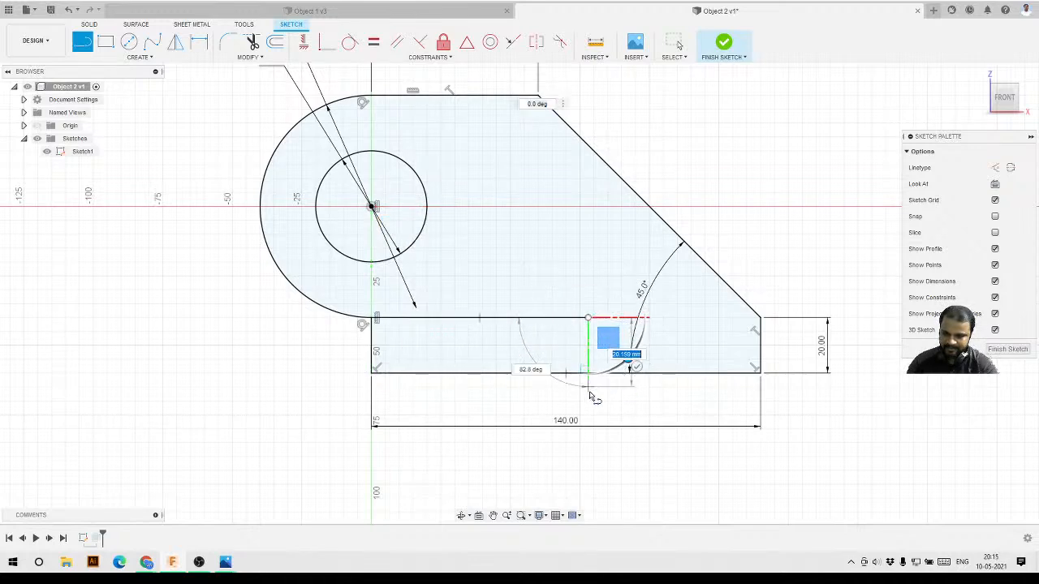
{"action": "left_click", "coordinate": [589, 373]}
{"action": "key", "text": "Escape"}
{"action": "left_click", "coordinate": [587, 375]}
{"action": "key", "text": "Escape"}
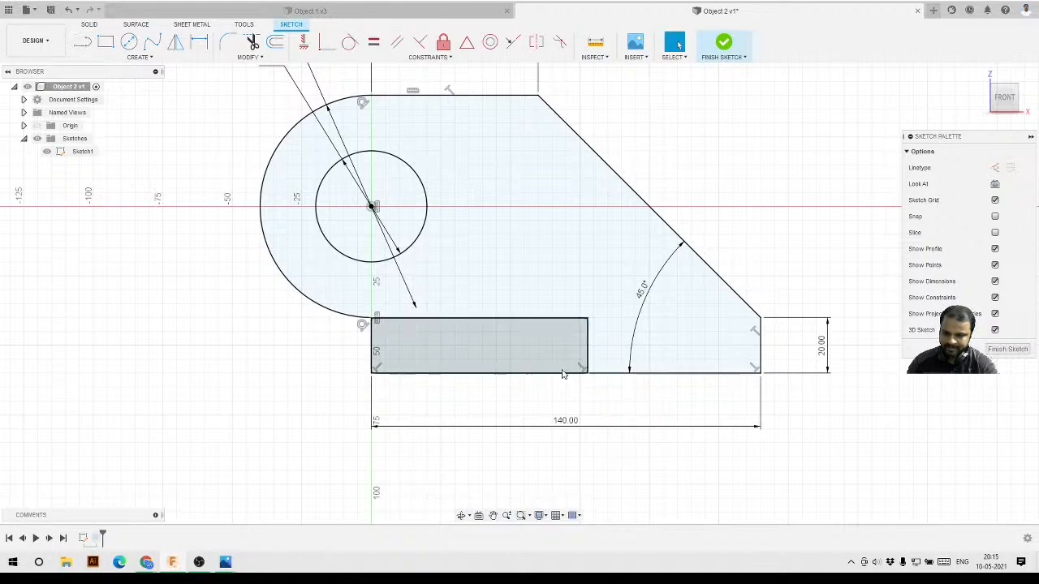
- Dimension the new rectangle's upper edge to 80 mm
{"action": "scroll", "coordinate": [563, 372], "scroll_direction": "up", "scroll_amount": 2}
{"action": "scroll", "coordinate": [457, 321], "scroll_direction": "down", "scroll_amount": 2}
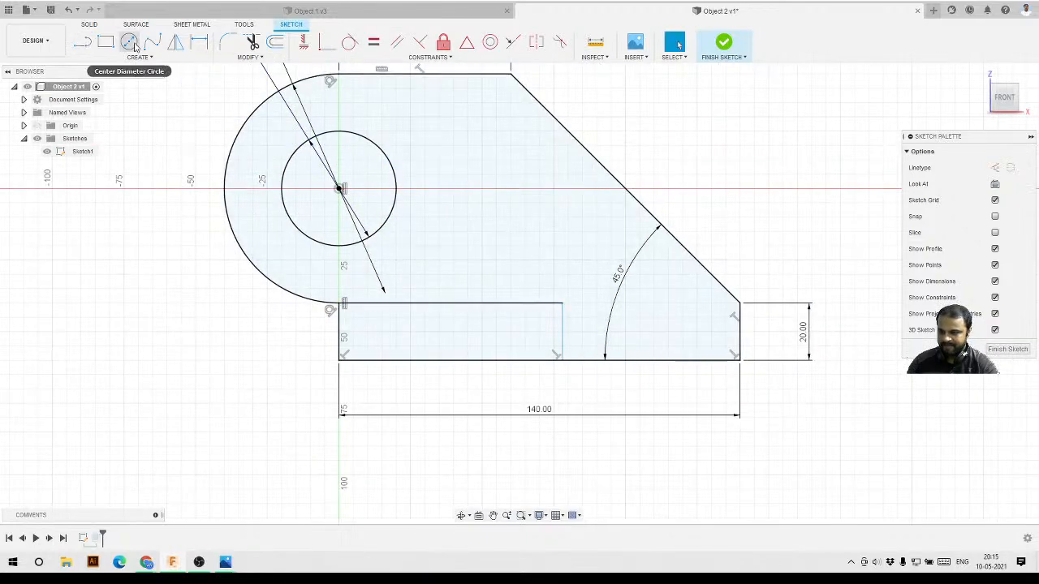
{"action": "left_click", "coordinate": [199, 41]}
{"action": "left_click", "coordinate": [471, 307]}
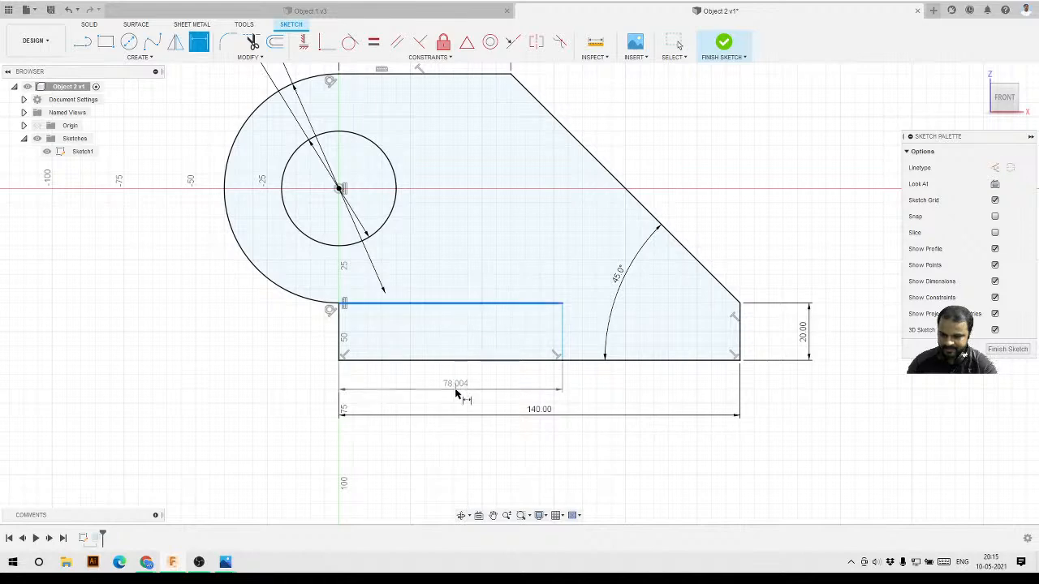
{"action": "left_click", "coordinate": [456, 382]}
{"action": "type", "text": "80"}
{"action": "key", "text": "Return"}
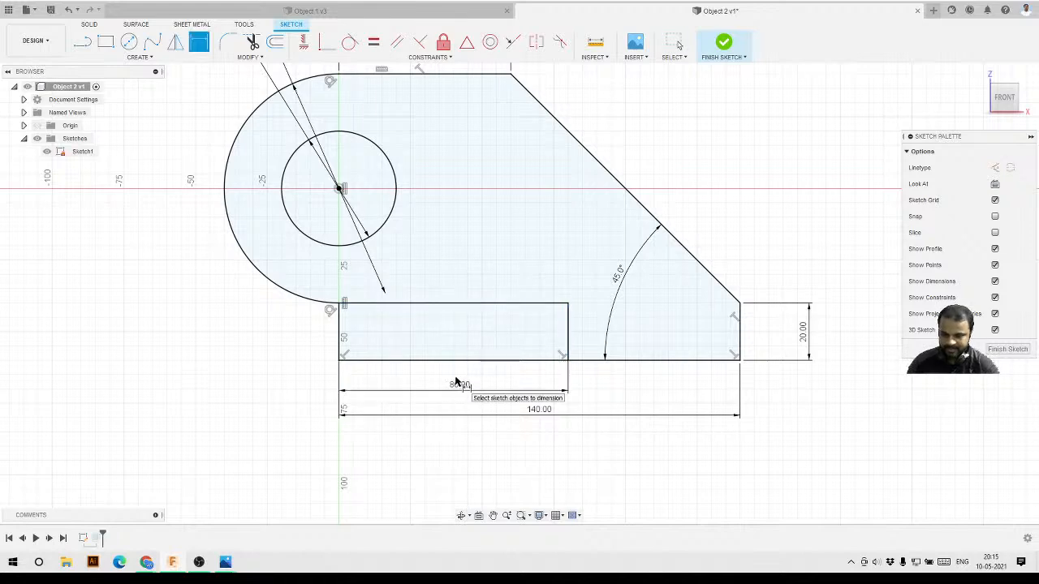
{"action": "key", "text": "Escape"}
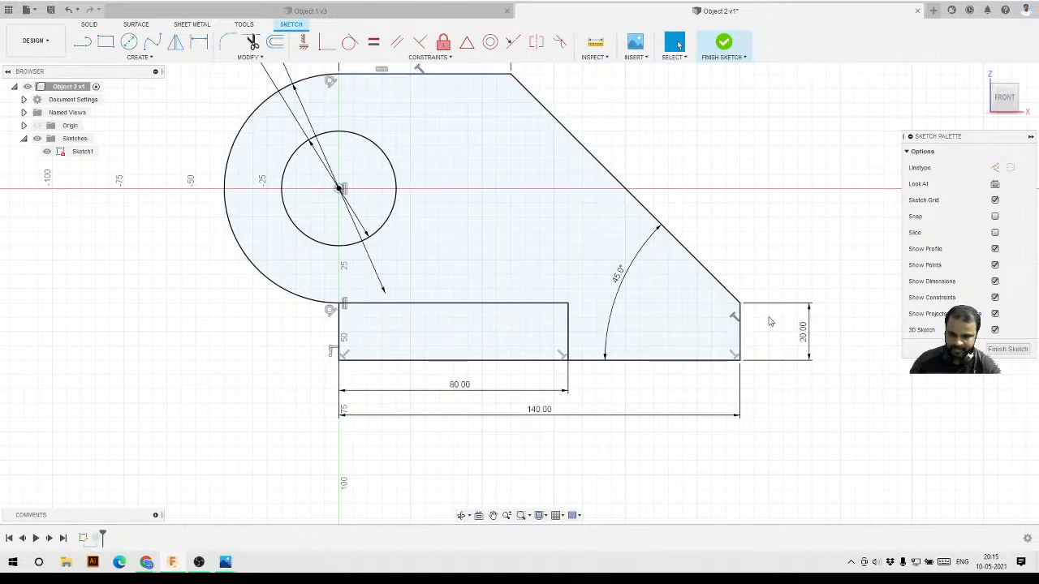
- Finish the sketch and make it visible on the body, consulting the Object 2 drawing in Photos for the lug
{"action": "scroll", "coordinate": [462, 325], "scroll_direction": "down", "scroll_amount": 3}
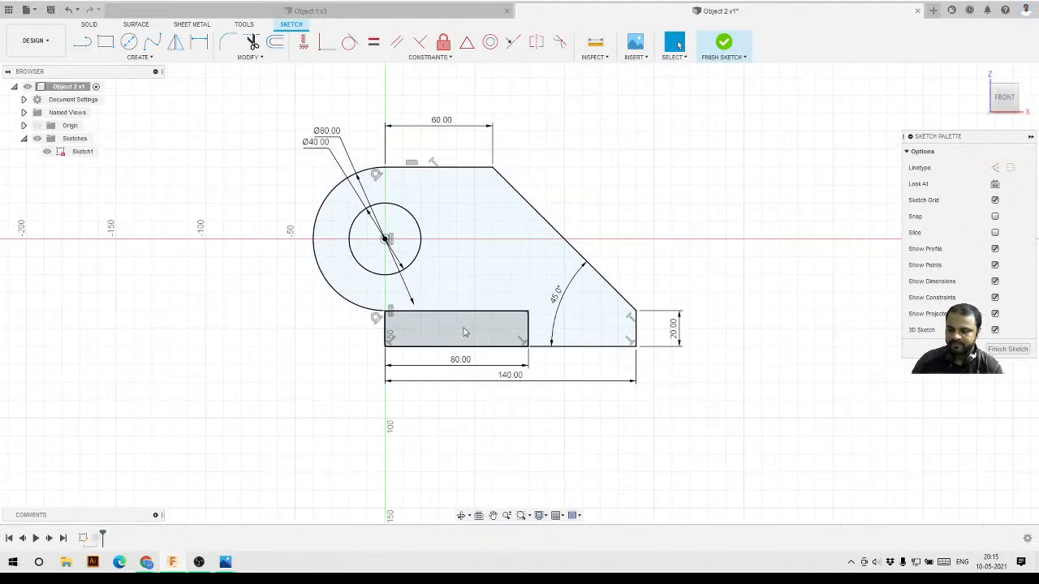
{"action": "left_click", "coordinate": [723, 46]}
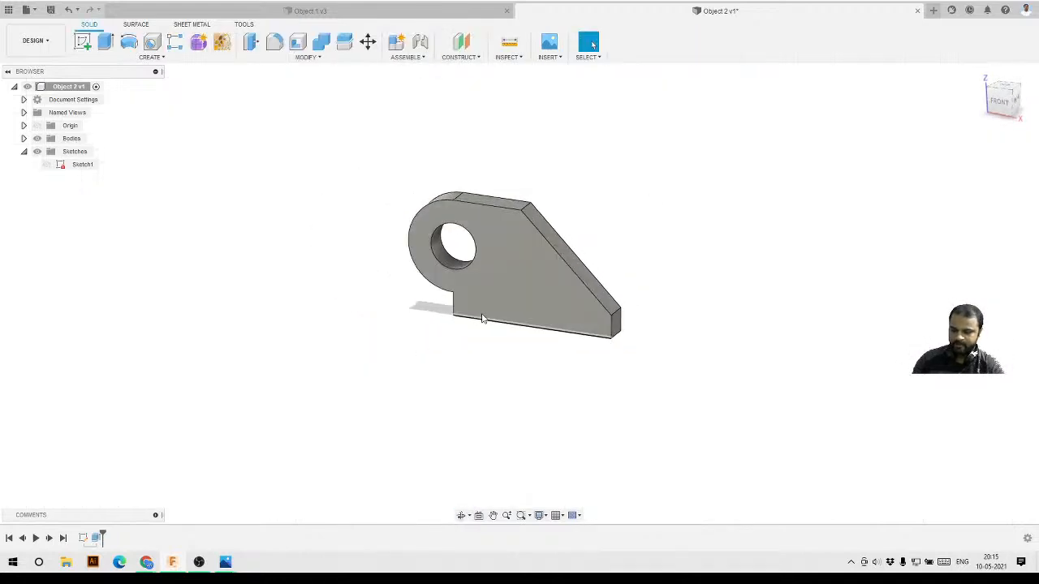
{"action": "left_click", "coordinate": [45, 164]}
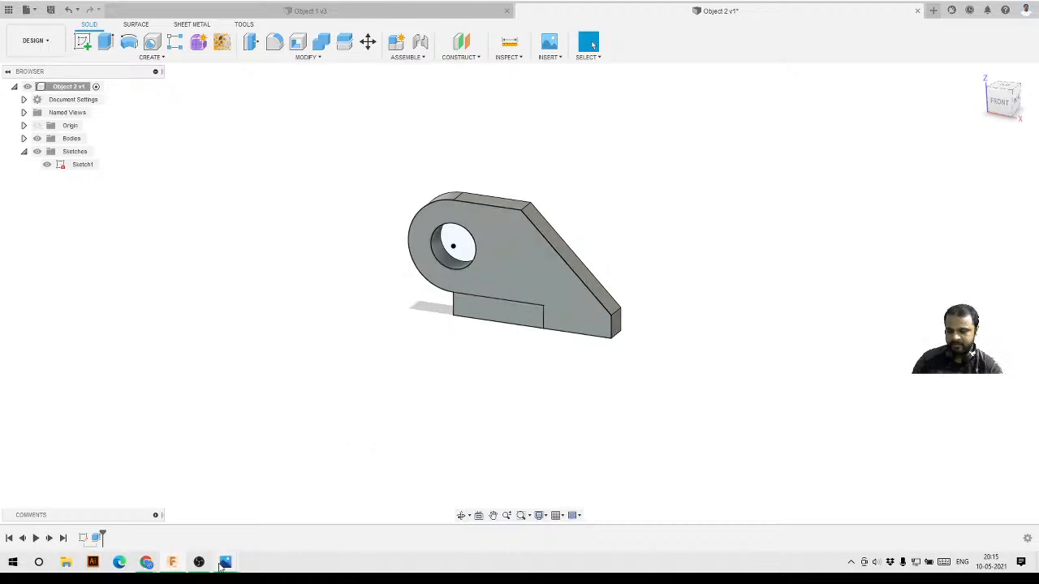
{"action": "left_click", "coordinate": [180, 519]}
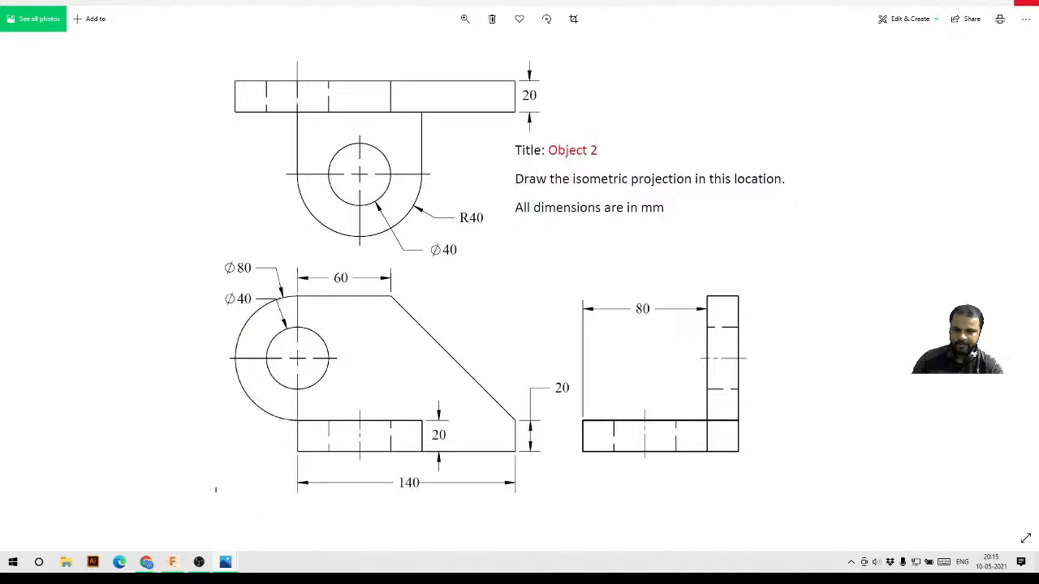
{"action": "key", "text": "alt+Tab"}
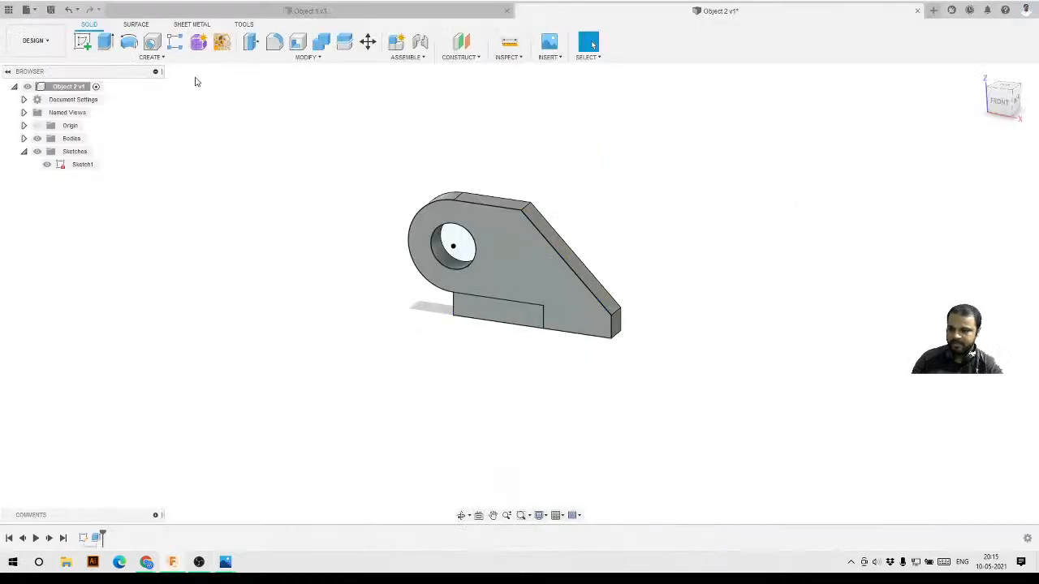
{"action": "left_click", "coordinate": [106, 41]}
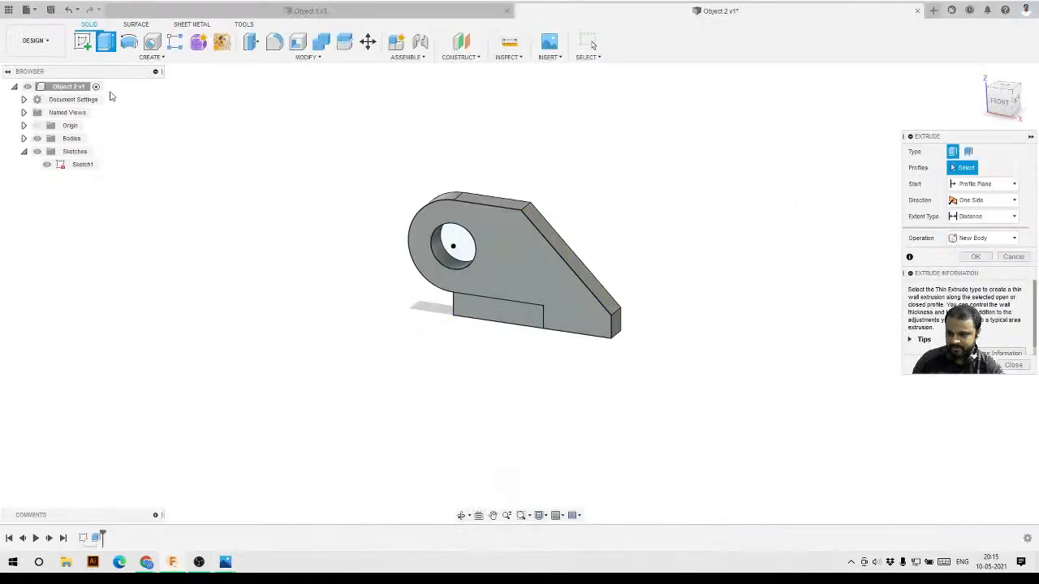
{"action": "left_click", "coordinate": [483, 314]}
{"action": "left_click_drag", "start_coordinate": [500, 308], "coordinate": [444, 334]}
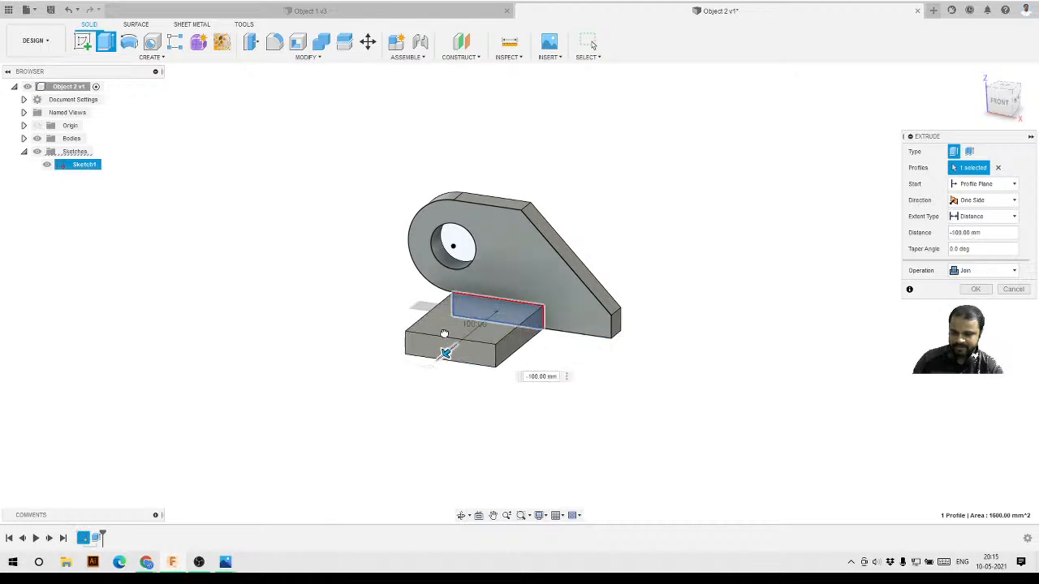
{"action": "key", "text": "BackSpace"}
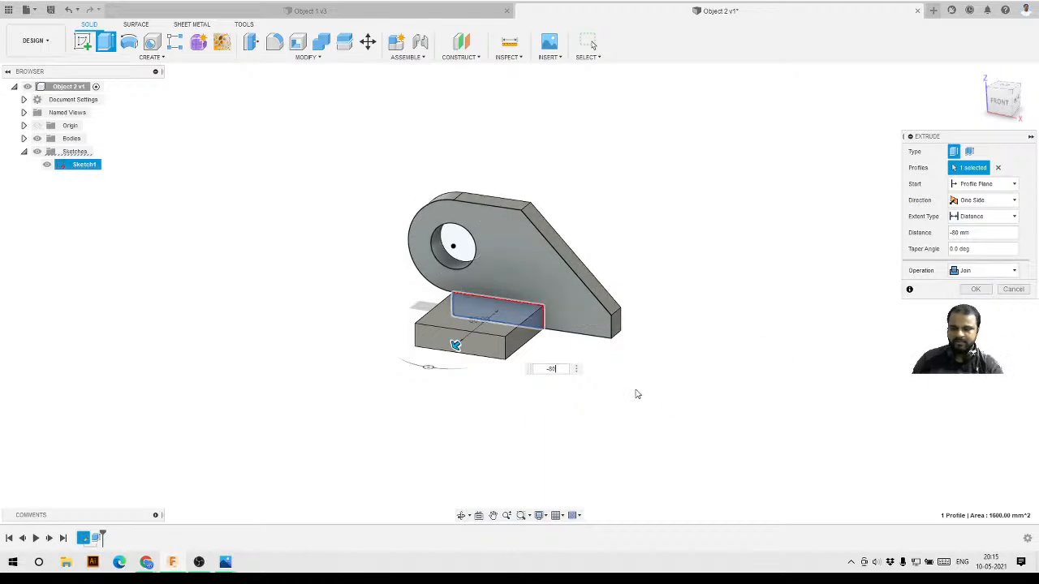
{"action": "key", "text": "Escape"}
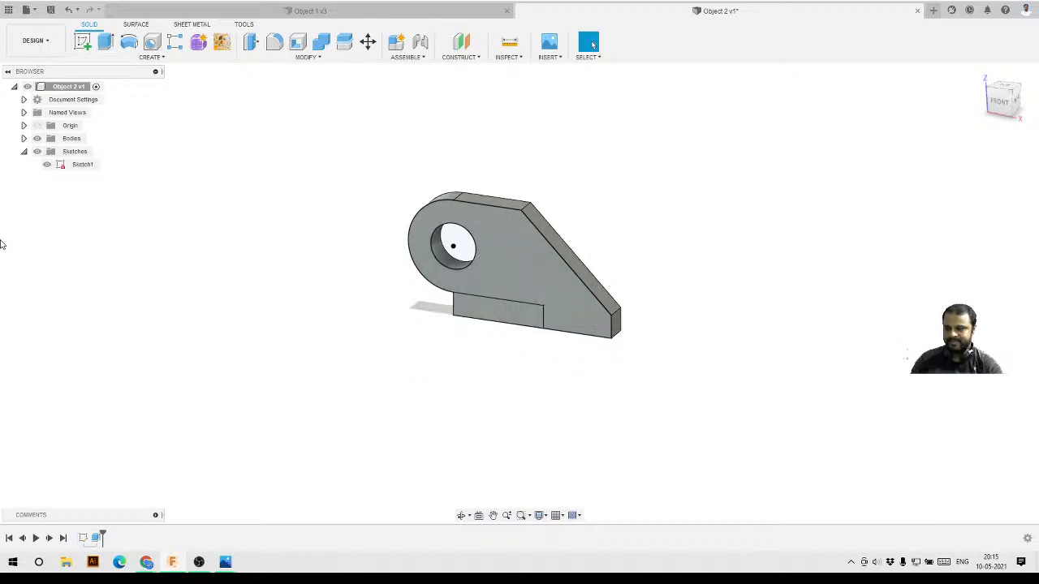
- List the bodies in the browser and extrude the lug rectangle -70 mm to one side as a new body
{"action": "left_click", "coordinate": [24, 139]}
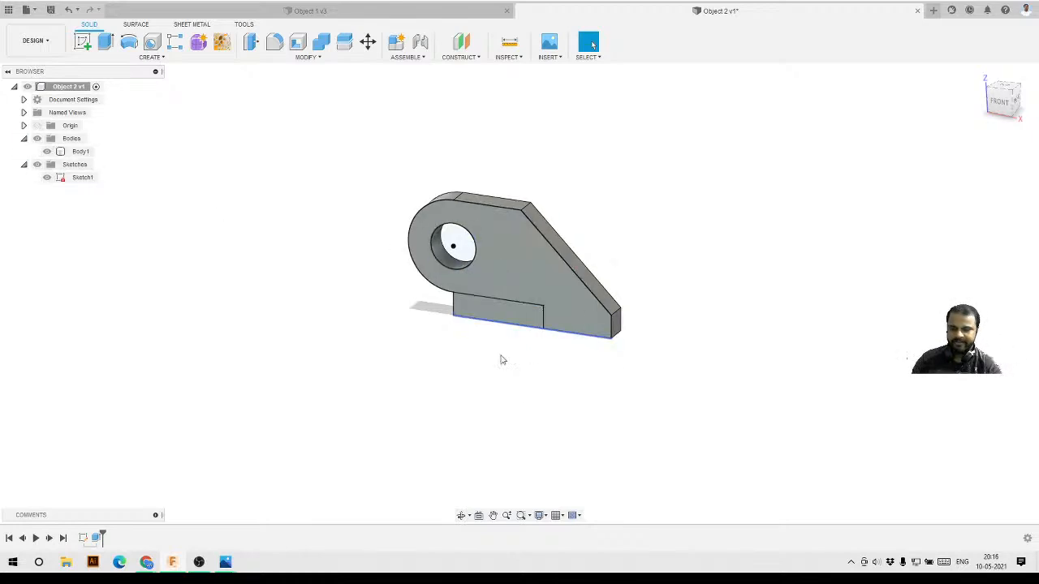
{"action": "key", "text": "e"}
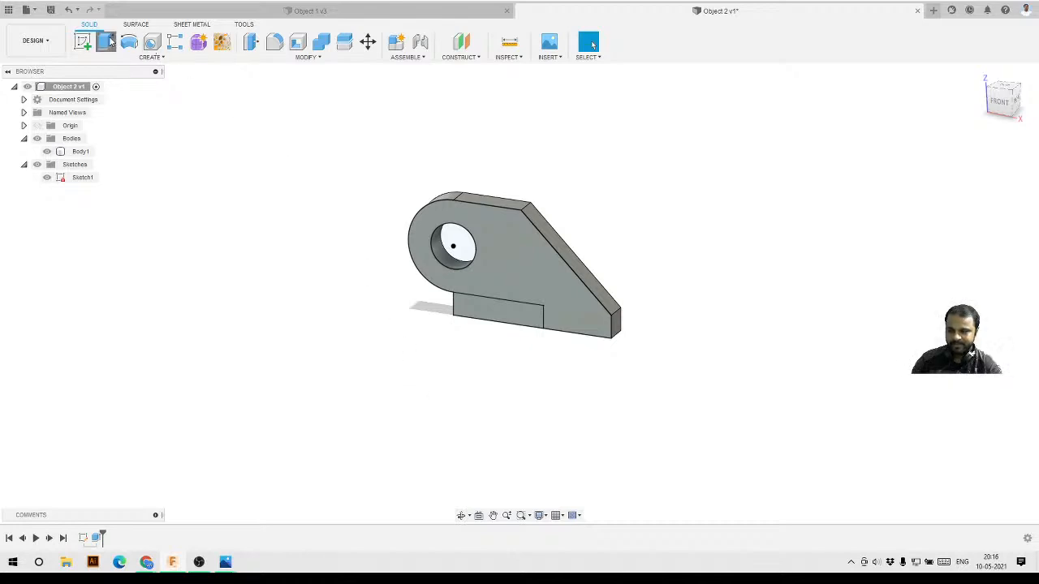
{"action": "left_click", "coordinate": [495, 323]}
{"action": "left_click_drag", "start_coordinate": [500, 306], "coordinate": [461, 340]}
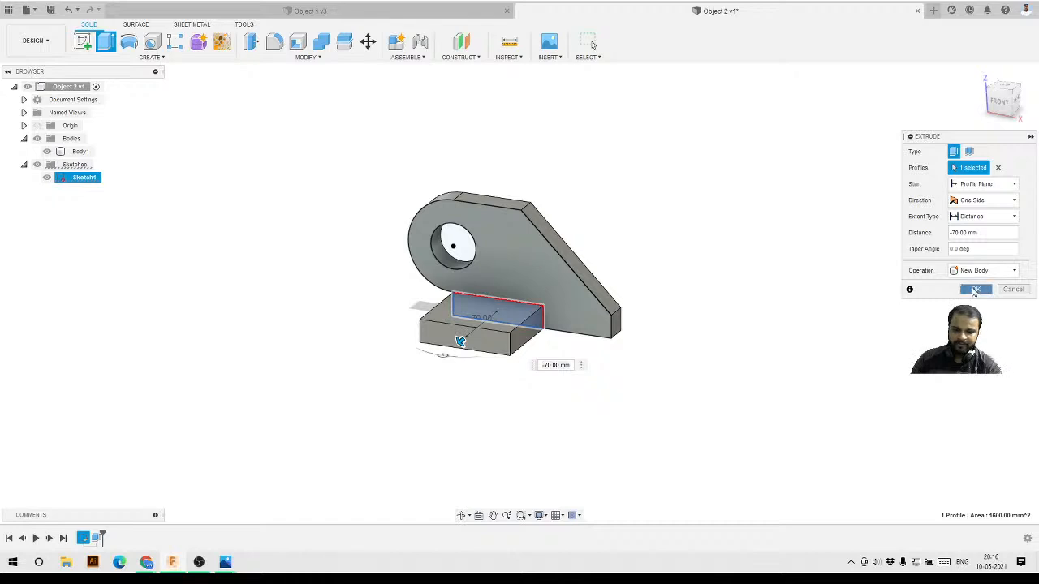
{"action": "left_click", "coordinate": [974, 289]}
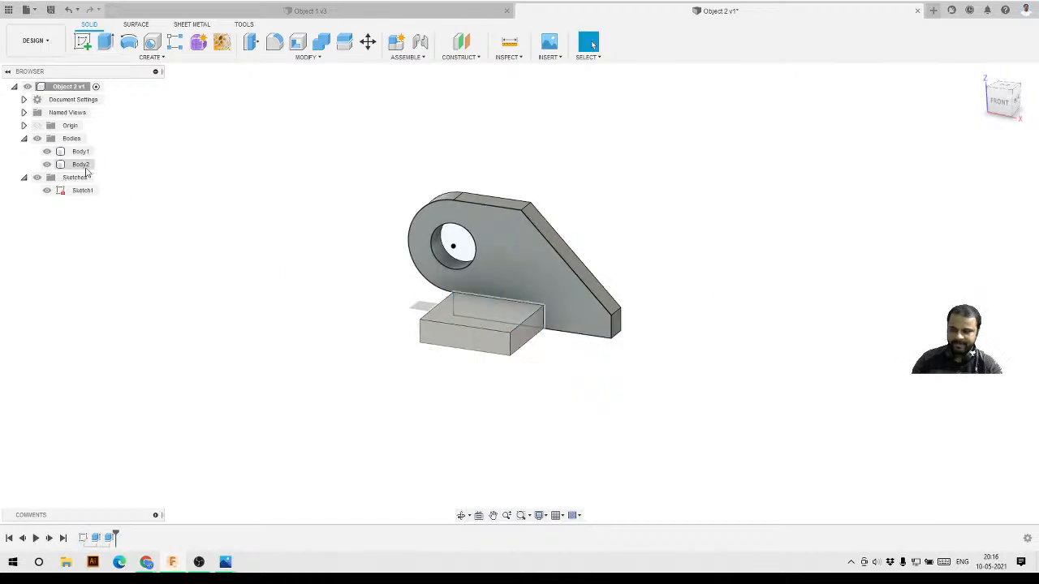
- Hide and show the plate body and the lug body in turn to examine them as separate bodies
{"action": "left_click", "coordinate": [74, 151]}
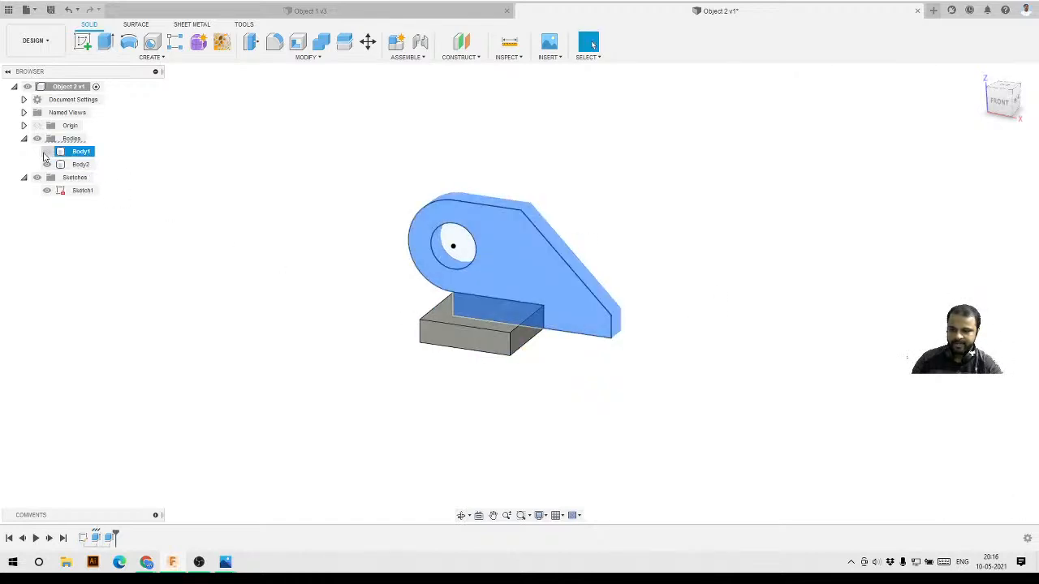
{"action": "left_click", "coordinate": [46, 152]}
{"action": "left_click", "coordinate": [47, 163]}
{"action": "left_click", "coordinate": [47, 152]}
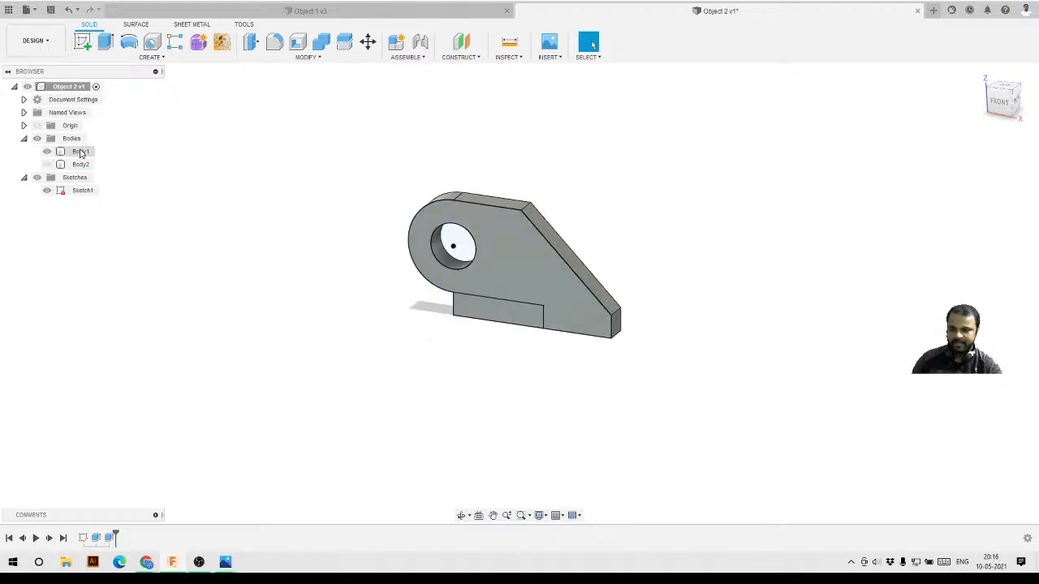
{"action": "left_click", "coordinate": [47, 164]}
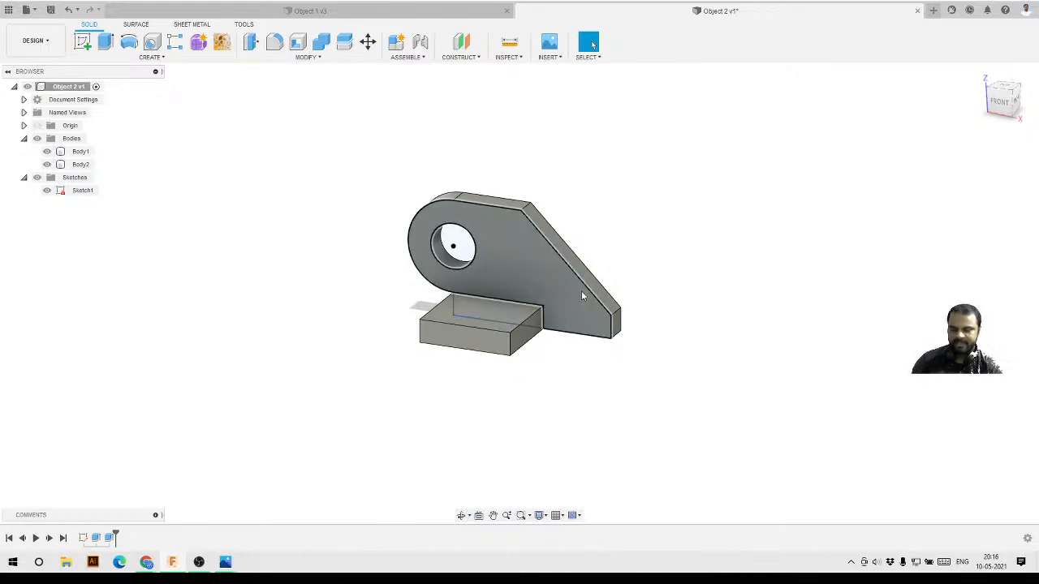
- Edit the lug extrusion to use the Join operation and select the resulting body to check it
{"action": "left_click", "coordinate": [111, 540]}
{"action": "double_click", "coordinate": [111, 540]}
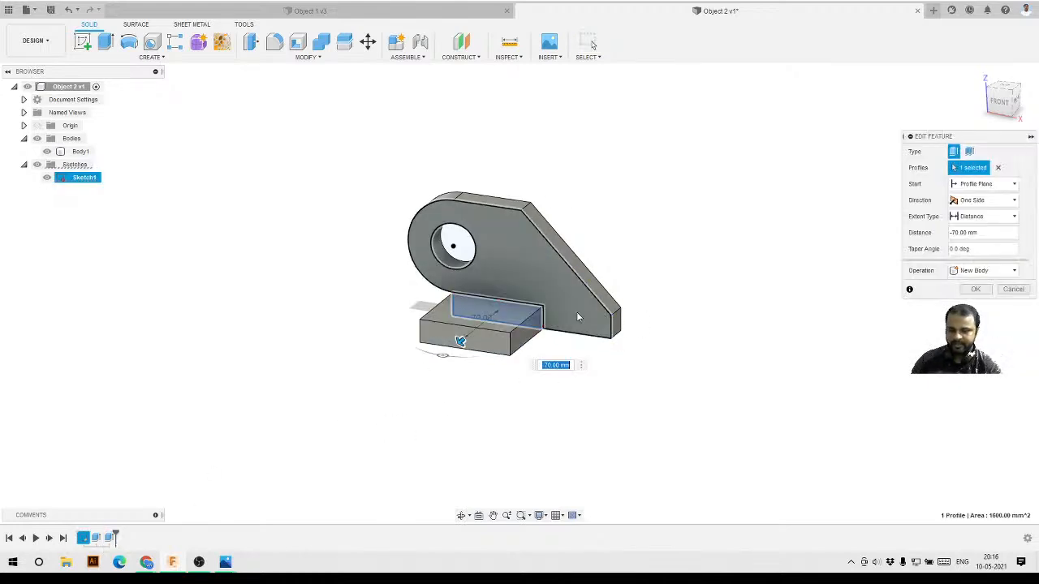
{"action": "left_click", "coordinate": [974, 271]}
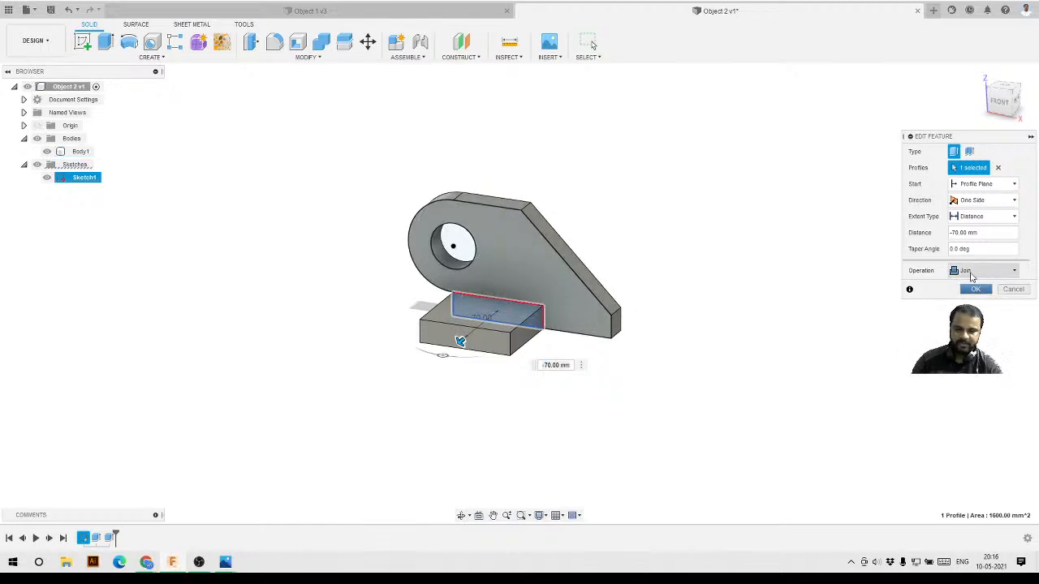
{"action": "key", "text": "Return"}
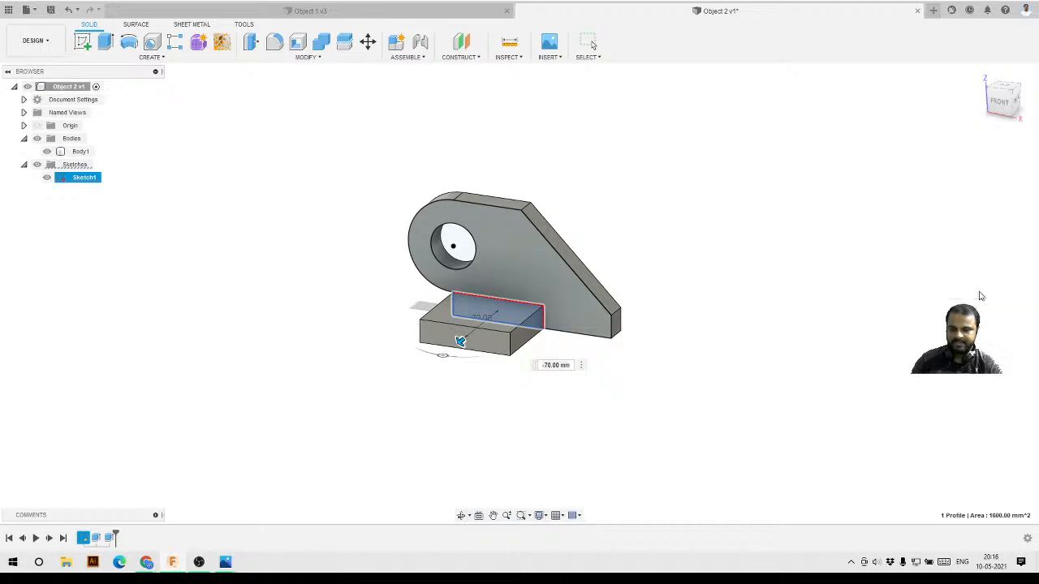
{"action": "left_click", "coordinate": [81, 151]}
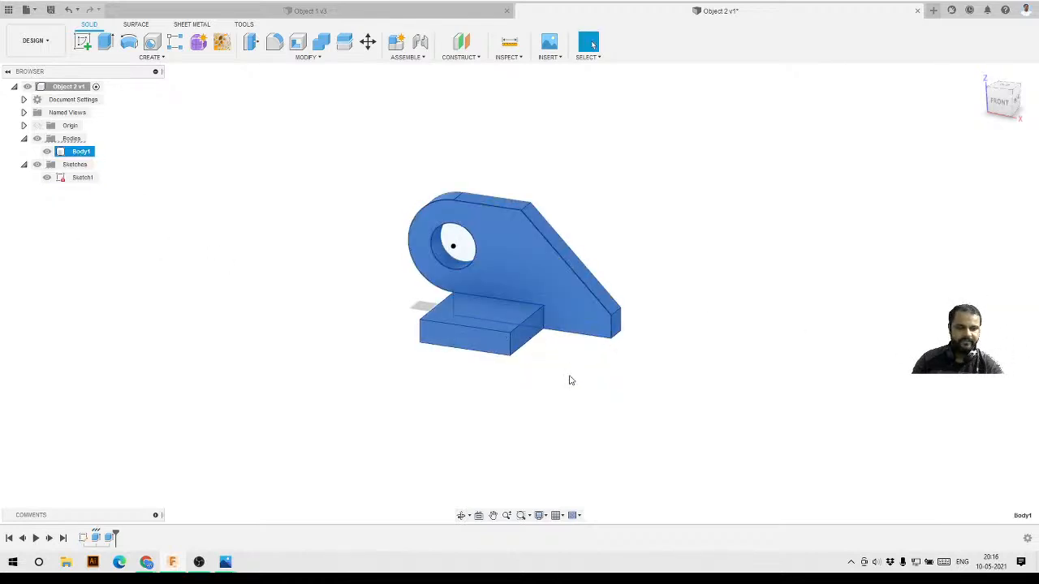
{"action": "left_click", "coordinate": [527, 405]}
- Hide the plate sketch so that only the solid plate and lug are shown
{"action": "scroll", "coordinate": [522, 341], "scroll_direction": "up", "scroll_amount": 2}
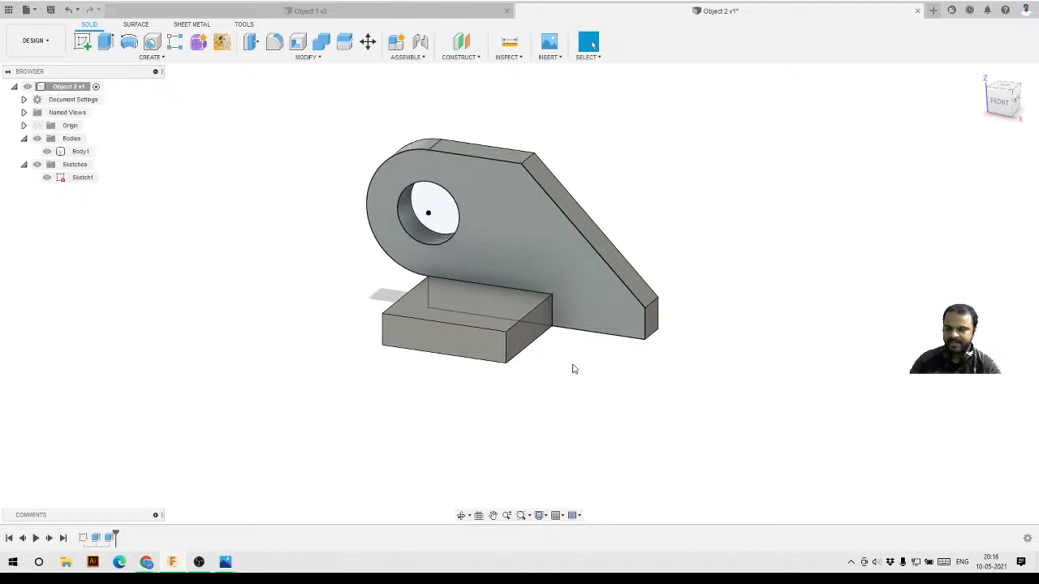
{"action": "middle_click_drag", "start_coordinate": [575, 369], "coordinate": [564, 388], "text": "shift"}
{"action": "left_click", "coordinate": [46, 179]}
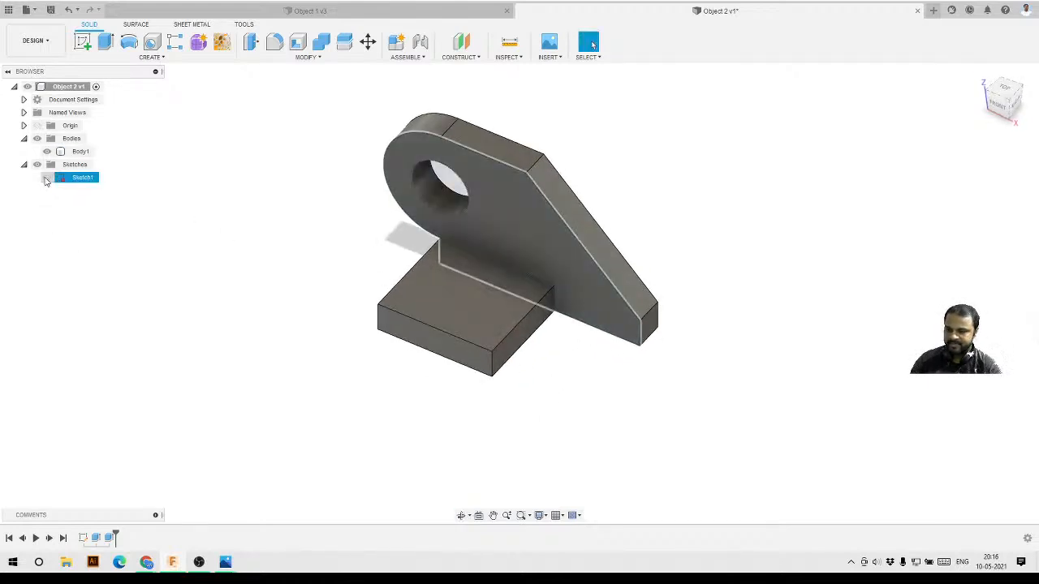
{"action": "scroll", "coordinate": [457, 325], "scroll_direction": "up", "scroll_amount": 2}
{"action": "middle_click_drag", "start_coordinate": [456, 324], "coordinate": [433, 333], "text": "shift"}
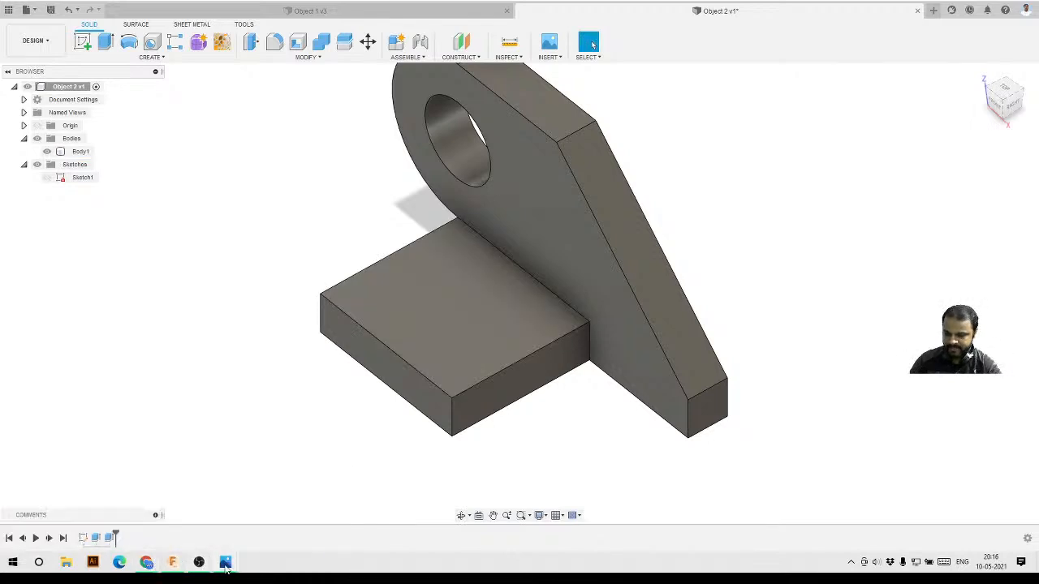
- Examine the lug's rounded end and hole in the Object 2 drawing in Photos, then return to Fusion 360
{"action": "mouse_move", "coordinate": [225, 561]}
{"action": "left_click", "coordinate": [176, 524]}
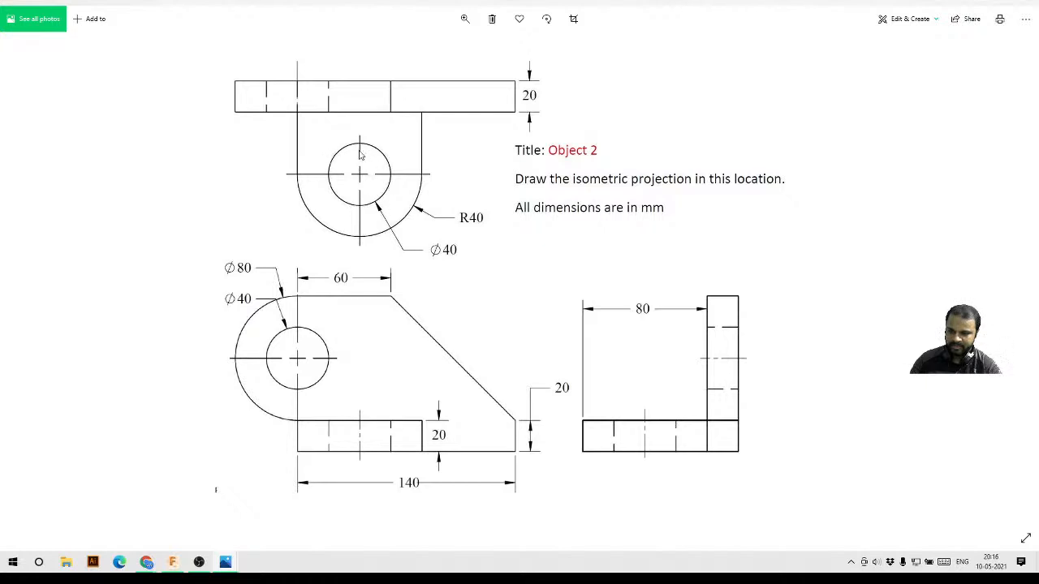
{"action": "key", "text": "alt+Tab"}
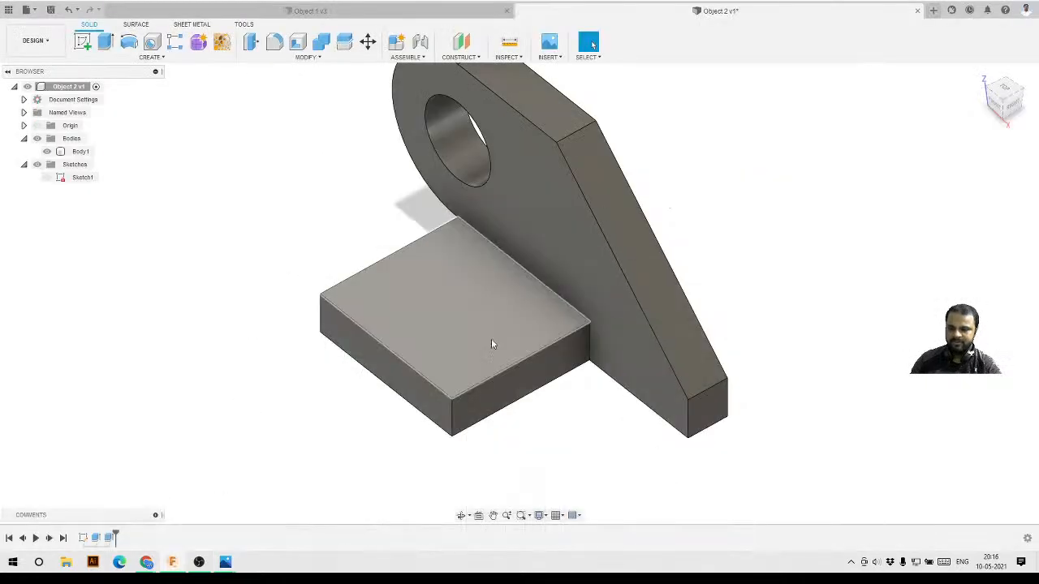
{"action": "scroll", "coordinate": [408, 360], "scroll_direction": "up", "scroll_amount": 5}
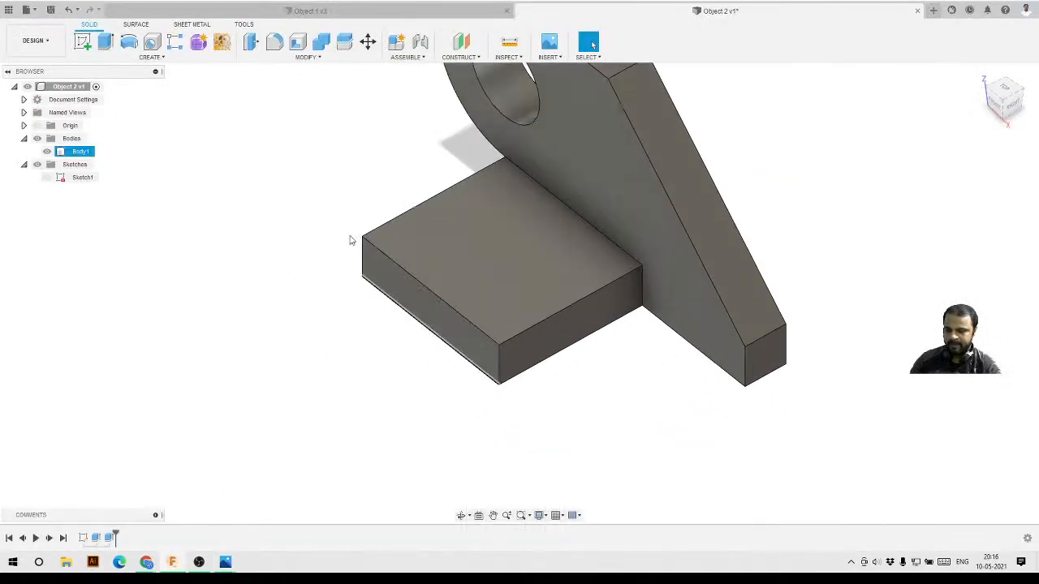
{"action": "left_click", "coordinate": [304, 57]}
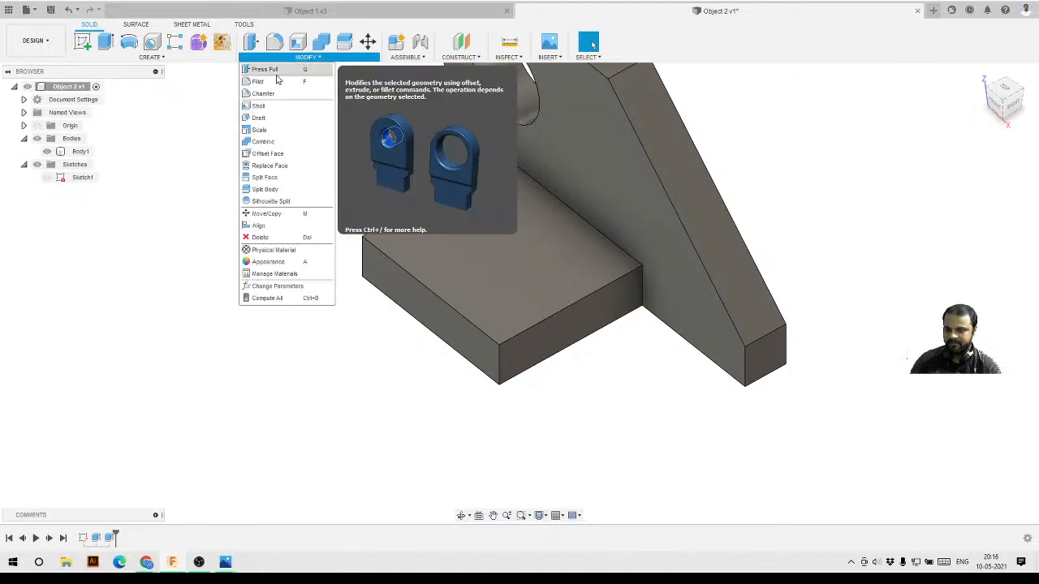
{"action": "left_click", "coordinate": [490, 239]}
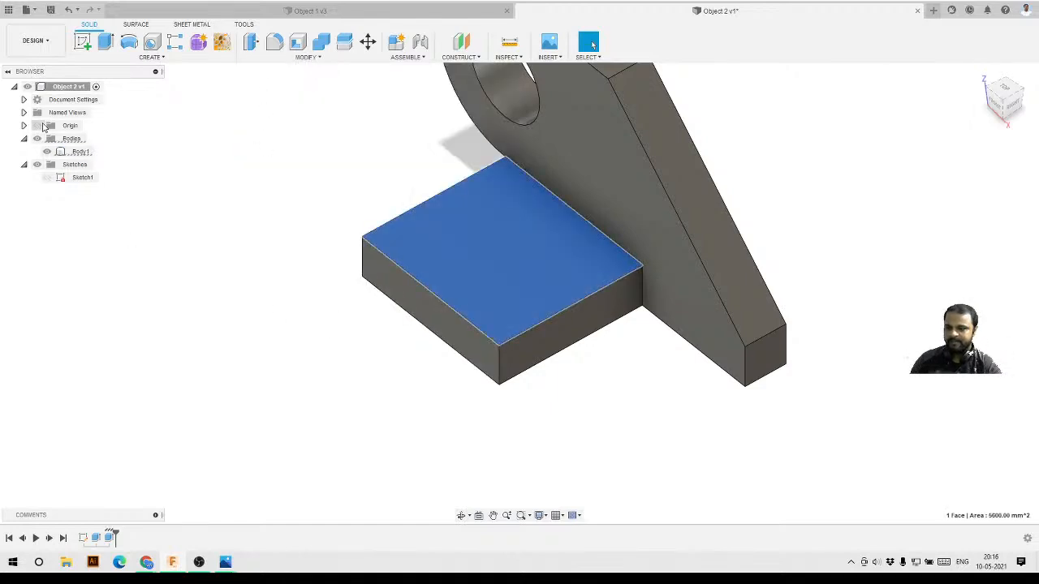
{"action": "left_click", "coordinate": [166, 128]}
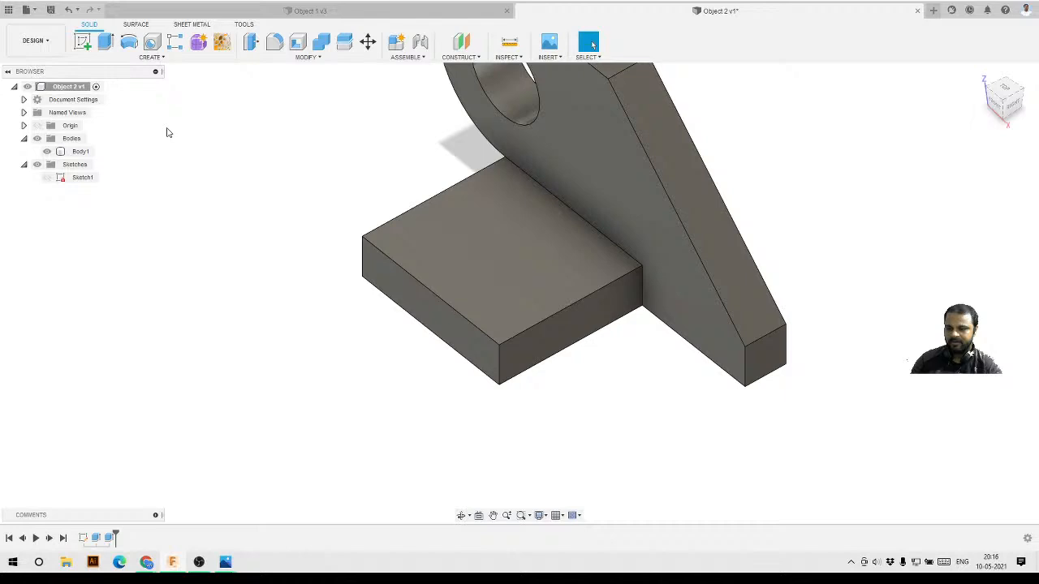
- Start a new sketch on the top face of the horizontal plate
{"action": "left_click", "coordinate": [82, 43]}
{"action": "left_click", "coordinate": [461, 248]}
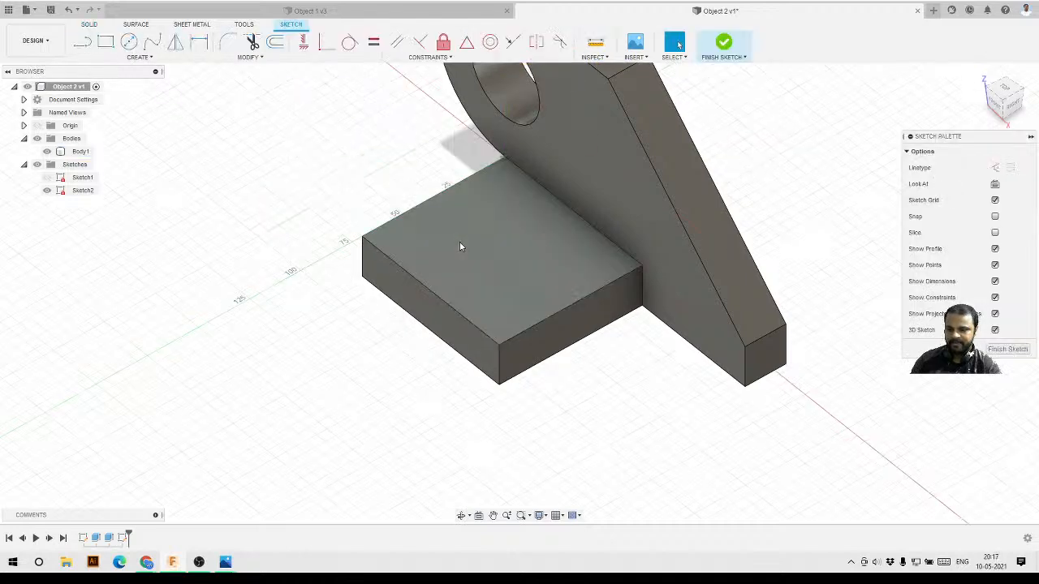
{"action": "scroll", "coordinate": [460, 262], "scroll_direction": "down", "scroll_amount": 3}
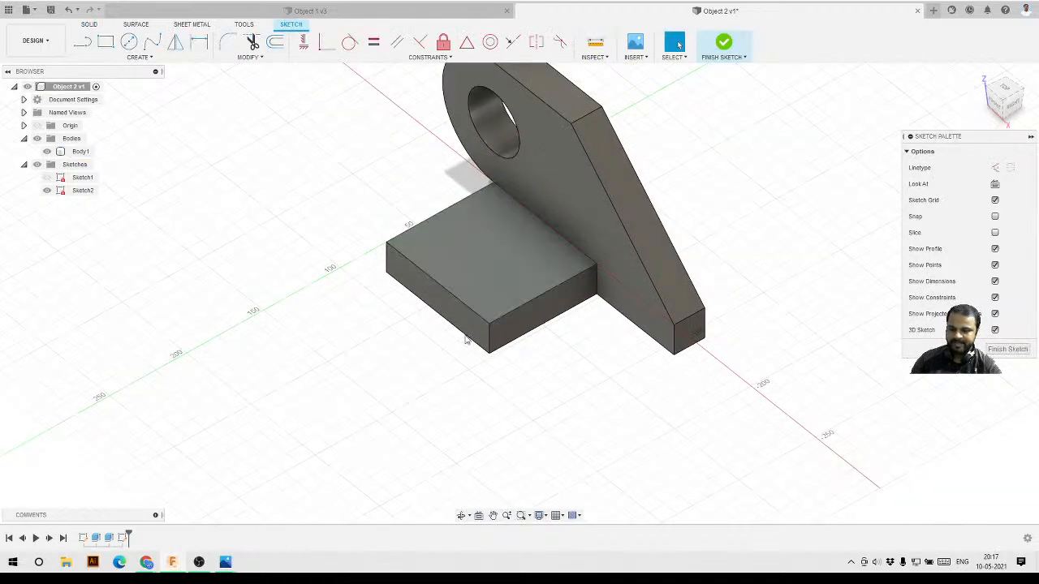
{"action": "left_click", "coordinate": [492, 271]}
{"action": "left_click", "coordinate": [478, 515]}
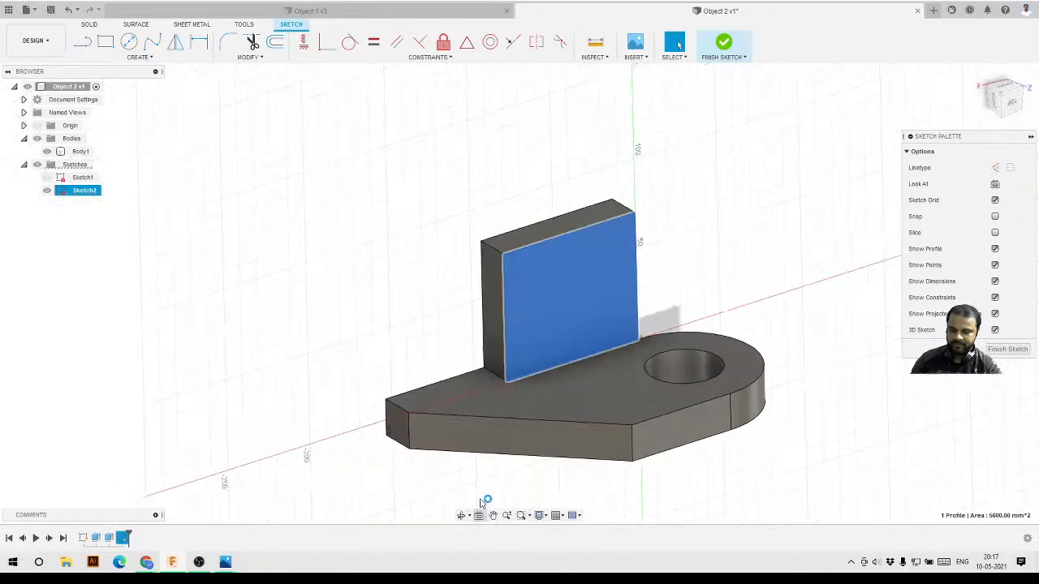
{"action": "scroll", "coordinate": [714, 393], "scroll_direction": "up", "scroll_amount": 3}
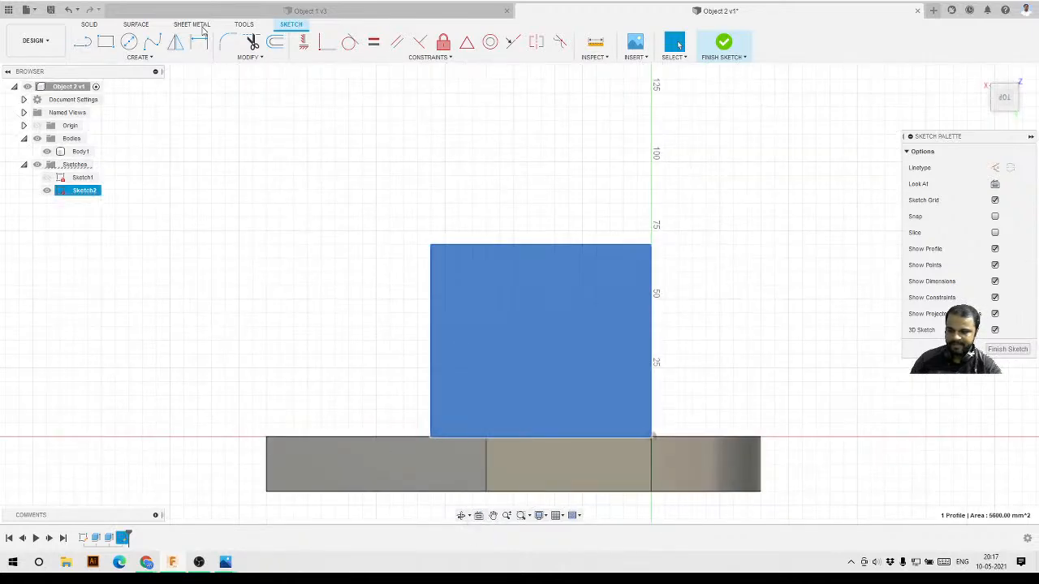
- Sketch two concentric circles centred near the middle of the plate's top face, the larger one crossing the plate's outer edge
{"action": "left_click", "coordinate": [129, 42]}
{"action": "left_click", "coordinate": [538, 329]}
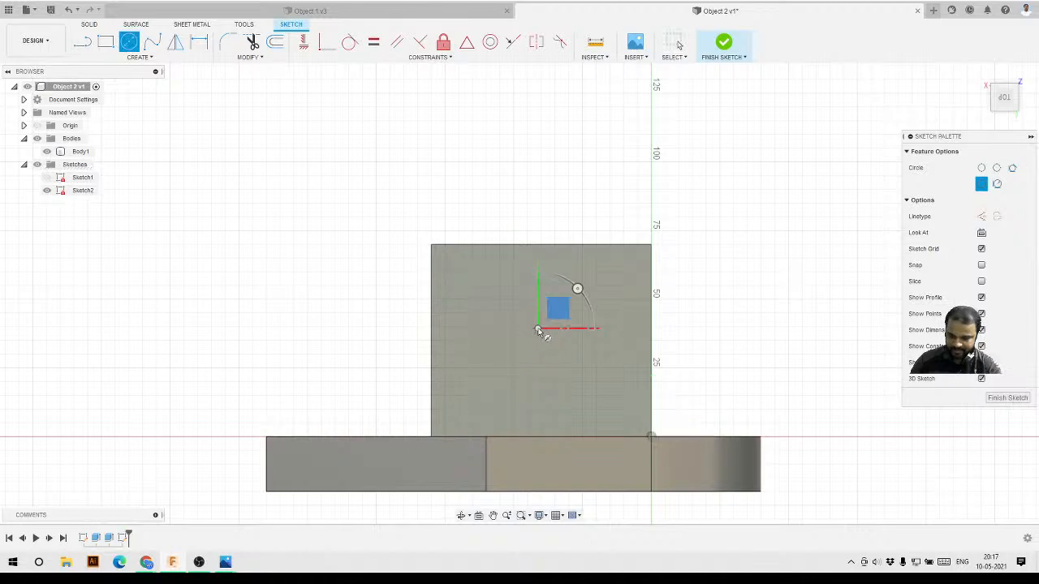
{"action": "left_click", "coordinate": [504, 372]}
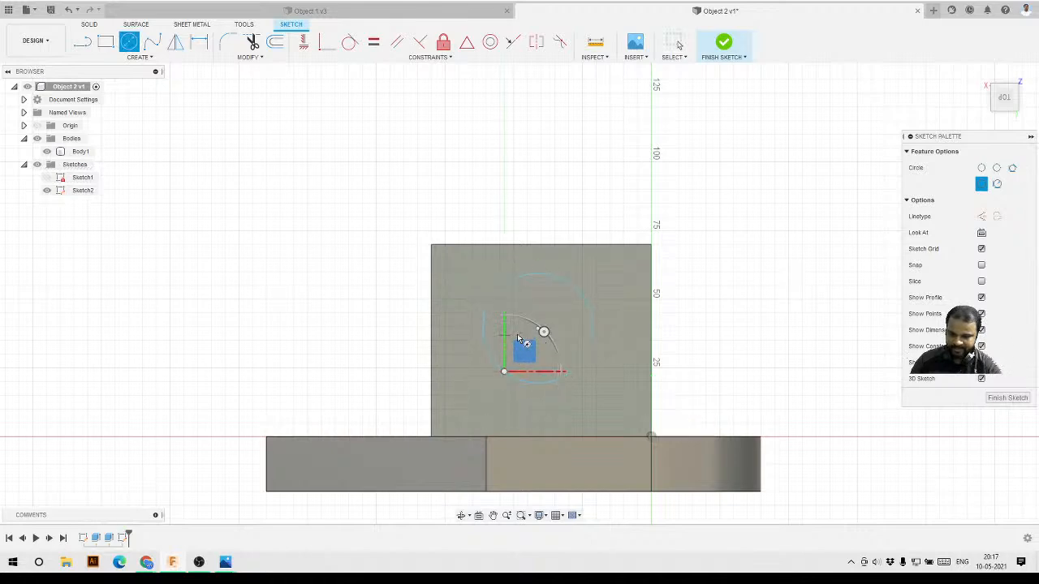
{"action": "scroll", "coordinate": [536, 343], "scroll_direction": "up", "scroll_amount": 2}
{"action": "left_click", "coordinate": [533, 341]}
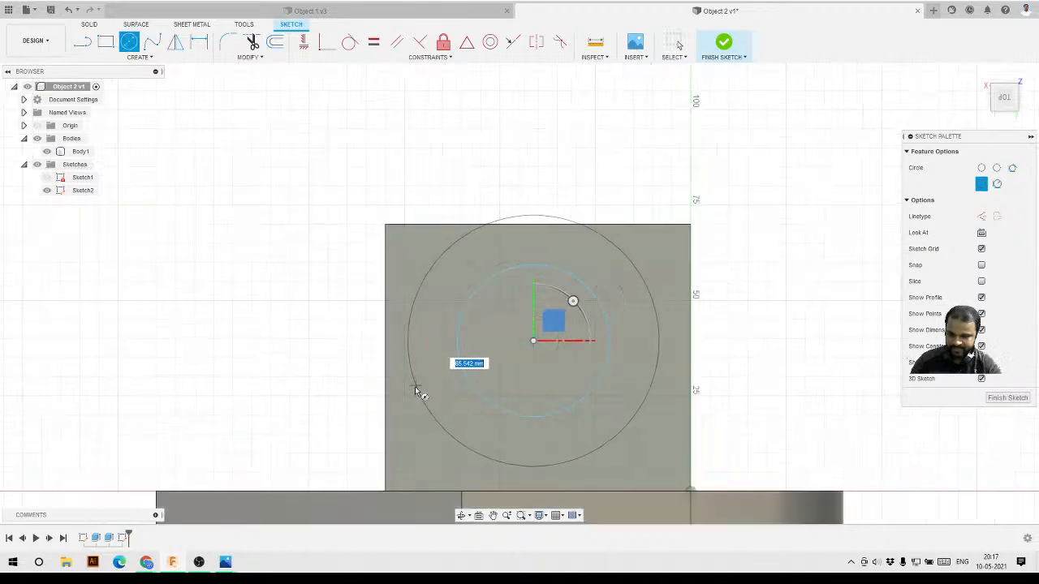
{"action": "left_click", "coordinate": [413, 394]}
{"action": "key", "text": "Escape"}
{"action": "scroll", "coordinate": [517, 222], "scroll_direction": "down", "scroll_amount": 2}
{"action": "scroll", "coordinate": [539, 258], "scroll_direction": "up", "scroll_amount": 3}
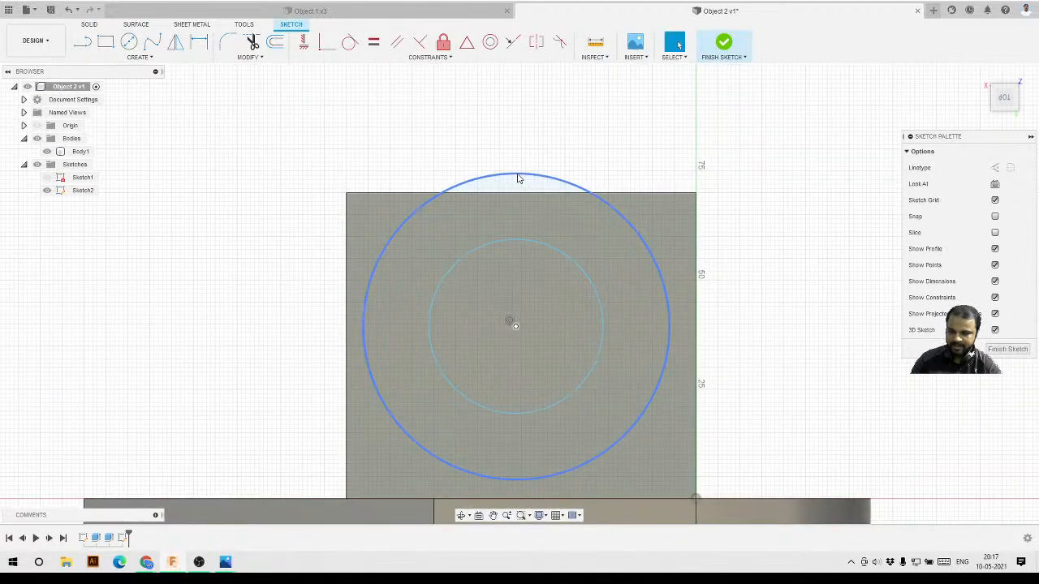
- Dimension the inner circle with a diameter of 40 mm
{"action": "left_click", "coordinate": [208, 48]}
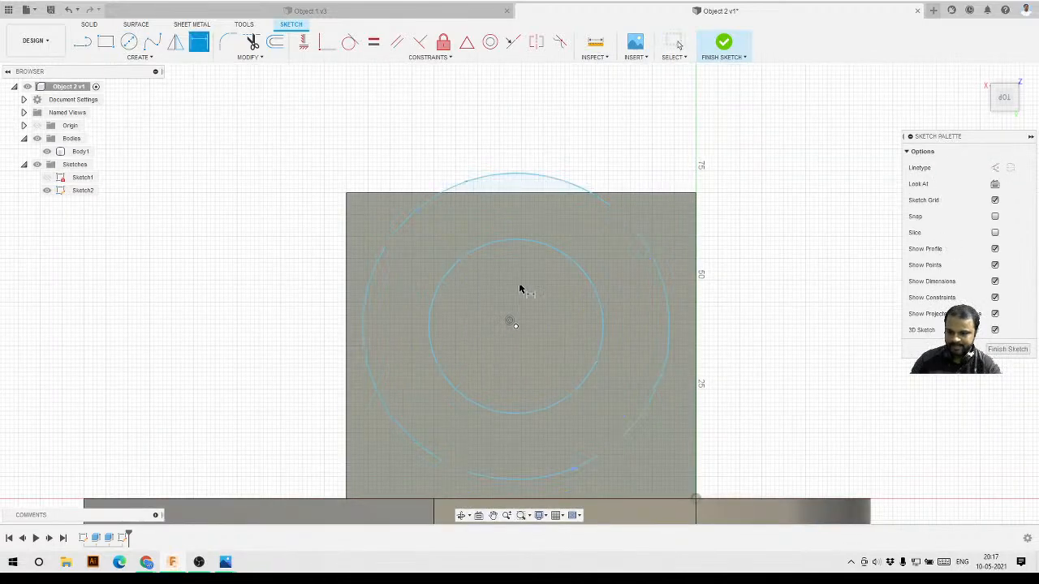
{"action": "left_click", "coordinate": [599, 287]}
{"action": "left_click", "coordinate": [771, 273]}
{"action": "type", "text": "40"}
{"action": "key", "text": "Return"}
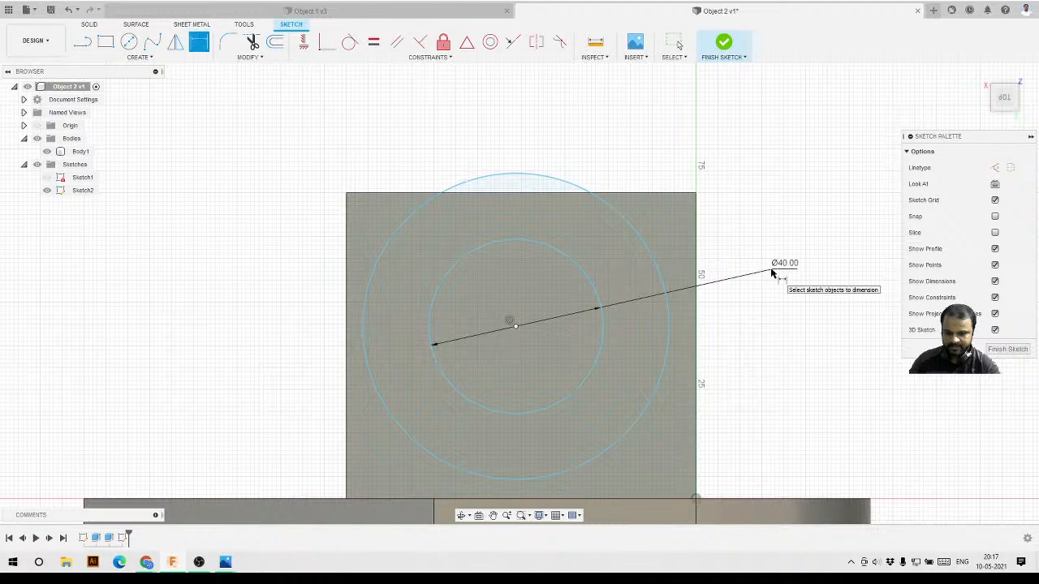
- Dimension the outer circle with a diameter of 80 mm
{"action": "left_click", "coordinate": [688, 246]}
{"action": "left_click", "coordinate": [769, 202]}
{"action": "type", "text": "80"}
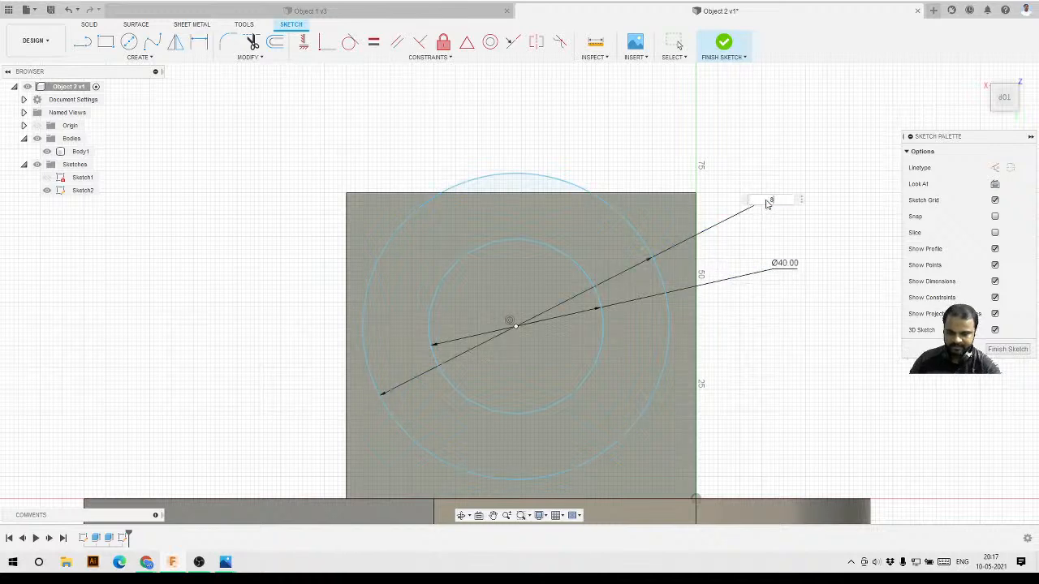
{"action": "key", "text": "Return"}
{"action": "key", "text": "Escape"}
{"action": "scroll", "coordinate": [714, 195], "scroll_direction": "down", "scroll_amount": 2}
{"action": "scroll", "coordinate": [601, 190], "scroll_direction": "up", "scroll_amount": 3}
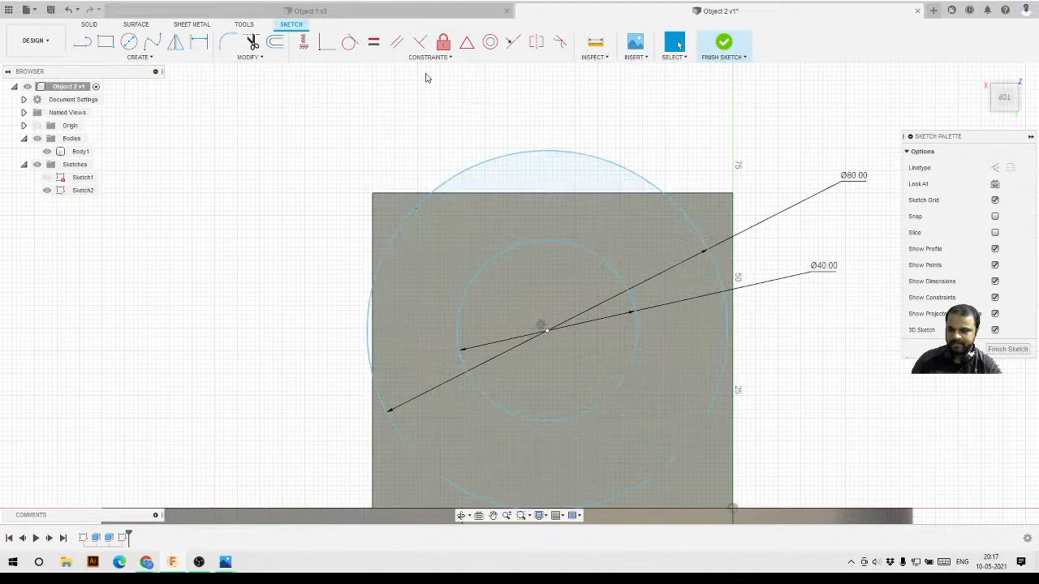
- Constrain the 80 mm circle tangent to the plate's outer edge opposite the upright and to the plate's adjoining side edge
{"action": "left_click", "coordinate": [349, 42]}
{"action": "left_click", "coordinate": [552, 152]}
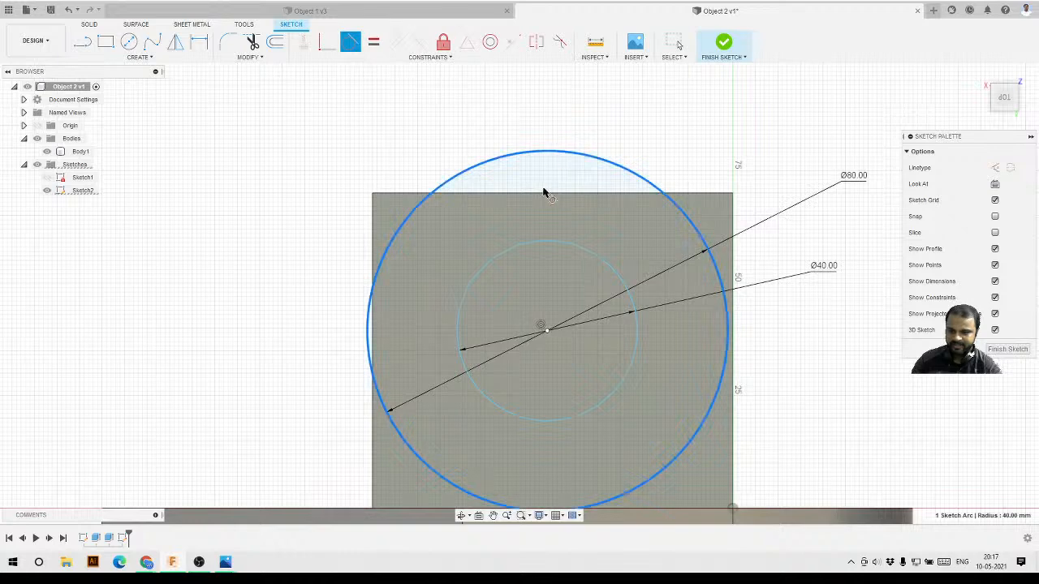
{"action": "left_click", "coordinate": [547, 198]}
{"action": "scroll", "coordinate": [492, 220], "scroll_direction": "down", "scroll_amount": 2}
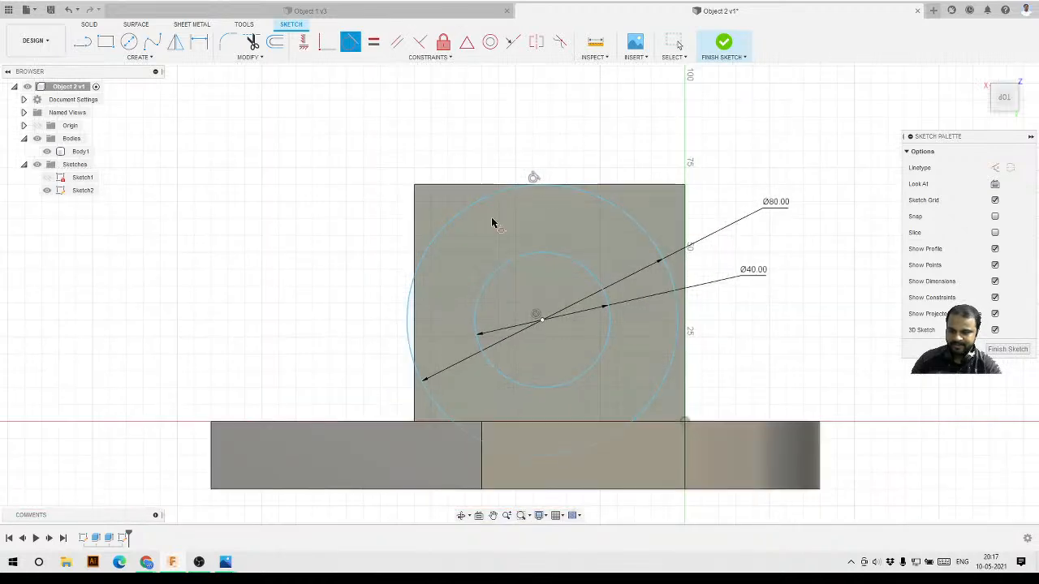
{"action": "left_click", "coordinate": [411, 252]}
{"action": "left_click", "coordinate": [418, 261]}
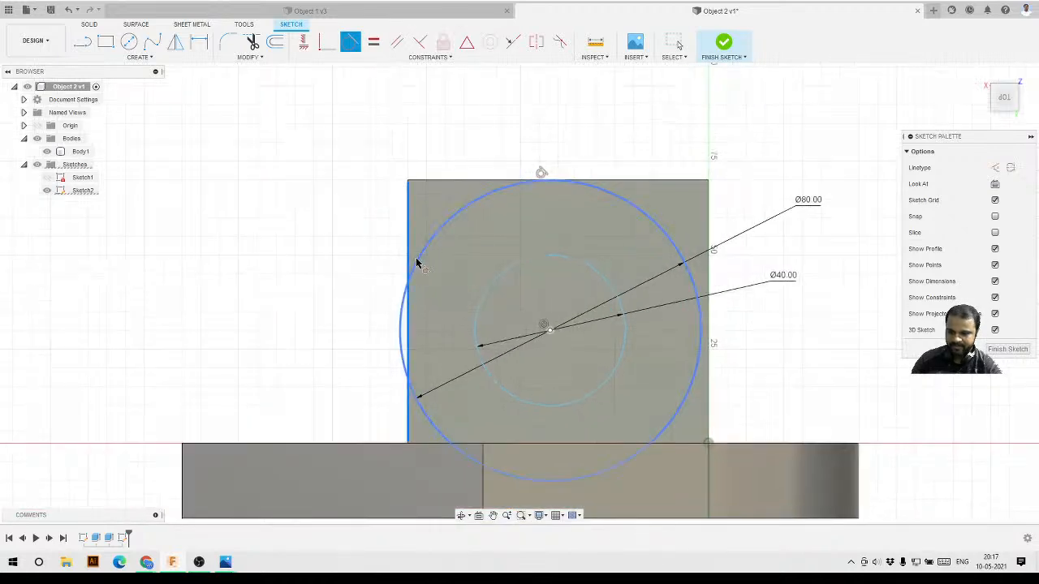
{"action": "key", "text": "Escape"}
{"action": "scroll", "coordinate": [544, 192], "scroll_direction": "down", "scroll_amount": 3}
{"action": "scroll", "coordinate": [654, 244], "scroll_direction": "down", "scroll_amount": 2}
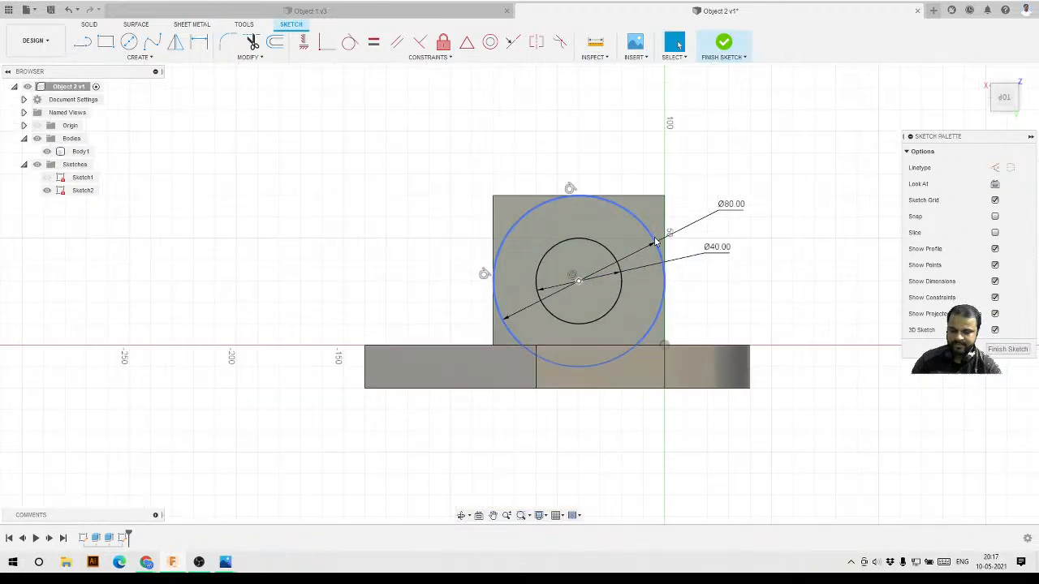
- Finish the sketch with the two concentric circles
{"action": "mouse_move", "coordinate": [607, 304]}
{"action": "middle_mouse_down", "text": "shift"}
{"action": "mouse_move", "coordinate": [972, 354]}
{"action": "mouse_move", "coordinate": [668, 306]}
{"action": "middle_mouse_up", "text": "shift"}
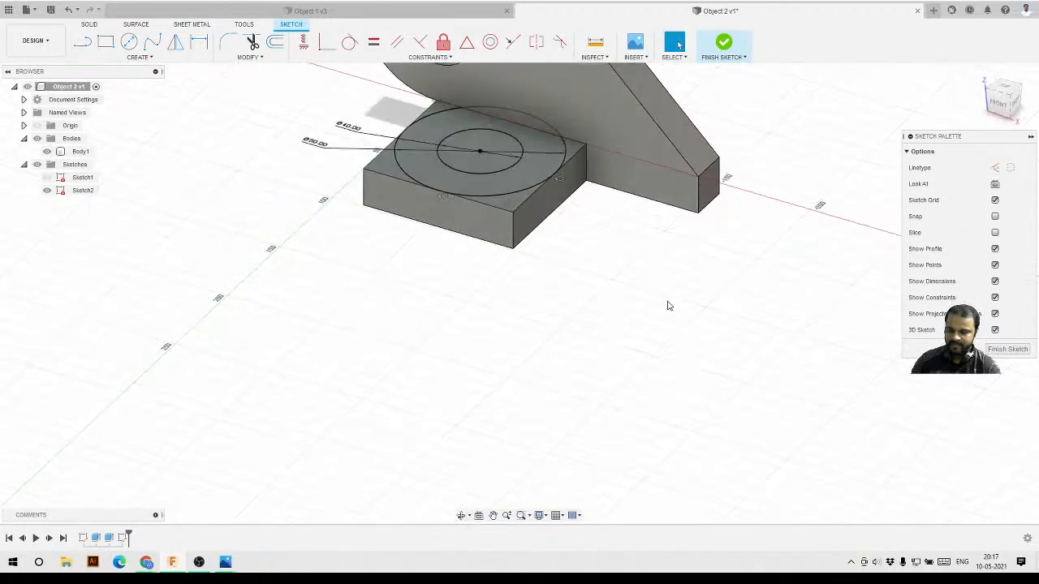
{"action": "scroll", "coordinate": [668, 306], "scroll_direction": "down", "scroll_amount": 3}
{"action": "scroll", "coordinate": [556, 169], "scroll_direction": "up", "scroll_amount": 5}
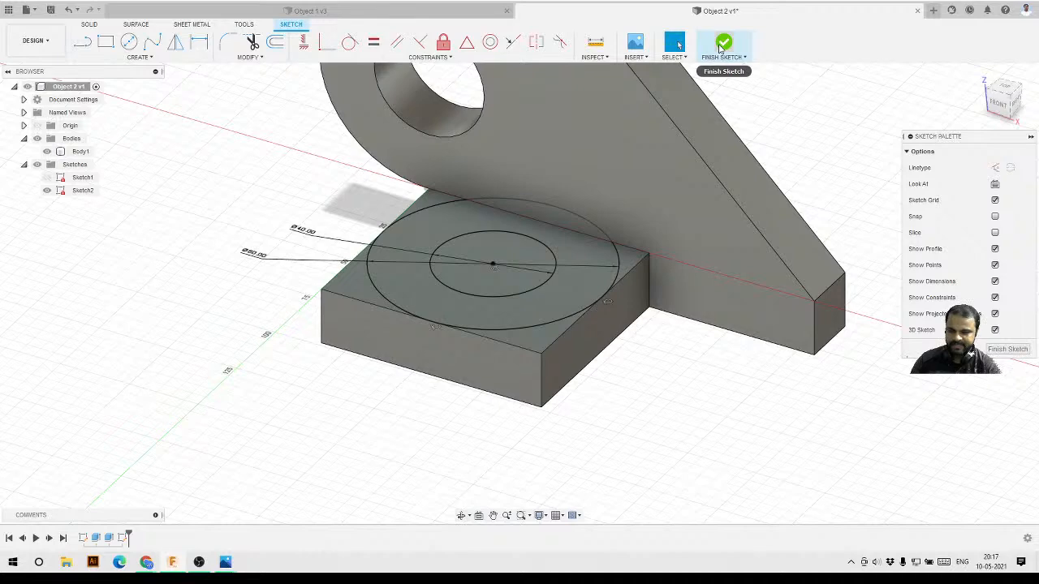
{"action": "left_click", "coordinate": [723, 42]}
{"action": "scroll", "coordinate": [507, 269], "scroll_direction": "up", "scroll_amount": 2}
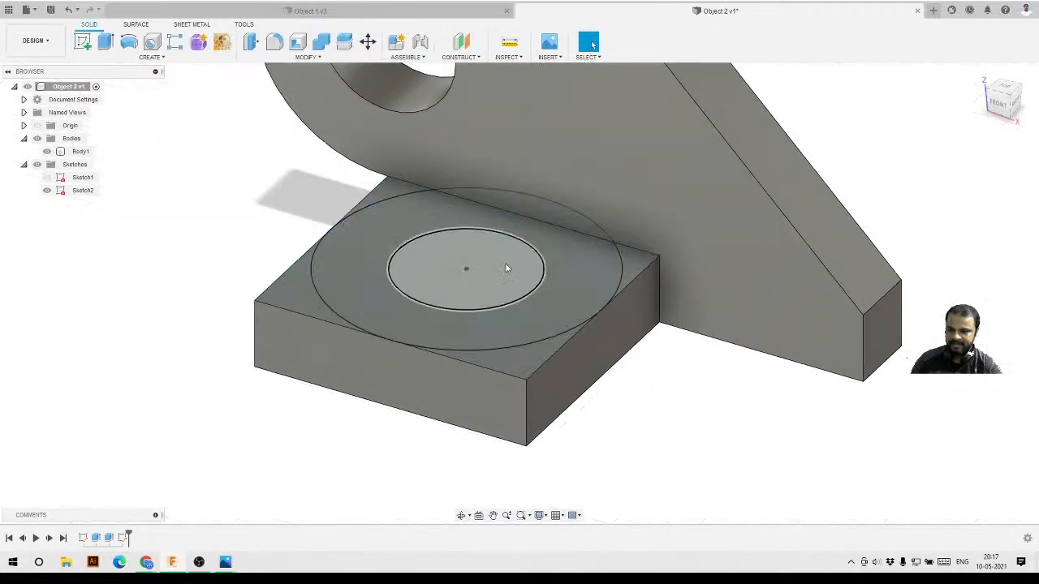
- Extrude the two outer corner profiles and the inner circle by -20 mm as a cut through the horizontal plate
{"action": "left_click", "coordinate": [106, 42]}
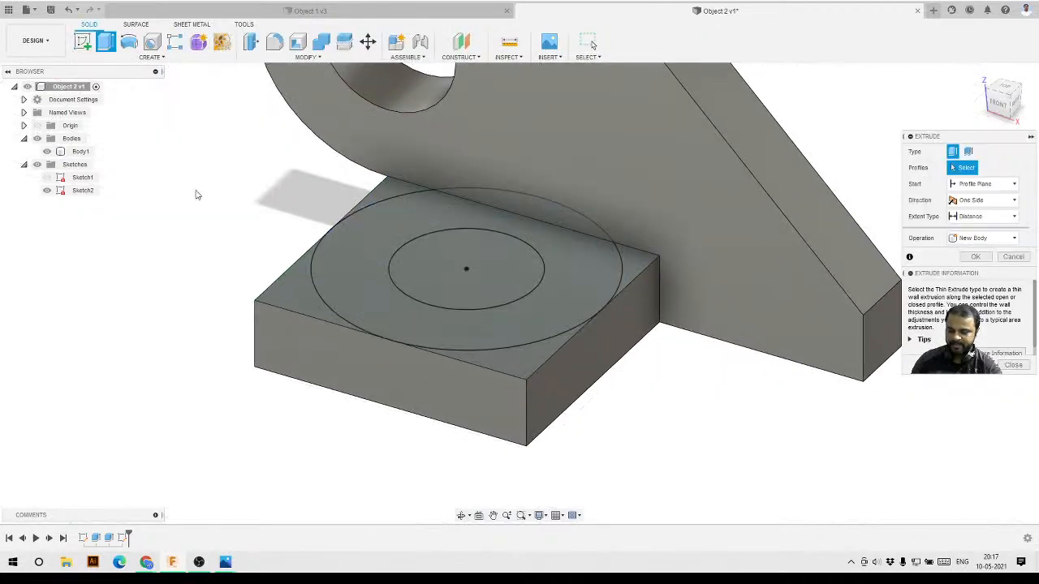
{"action": "left_click", "coordinate": [311, 309]}
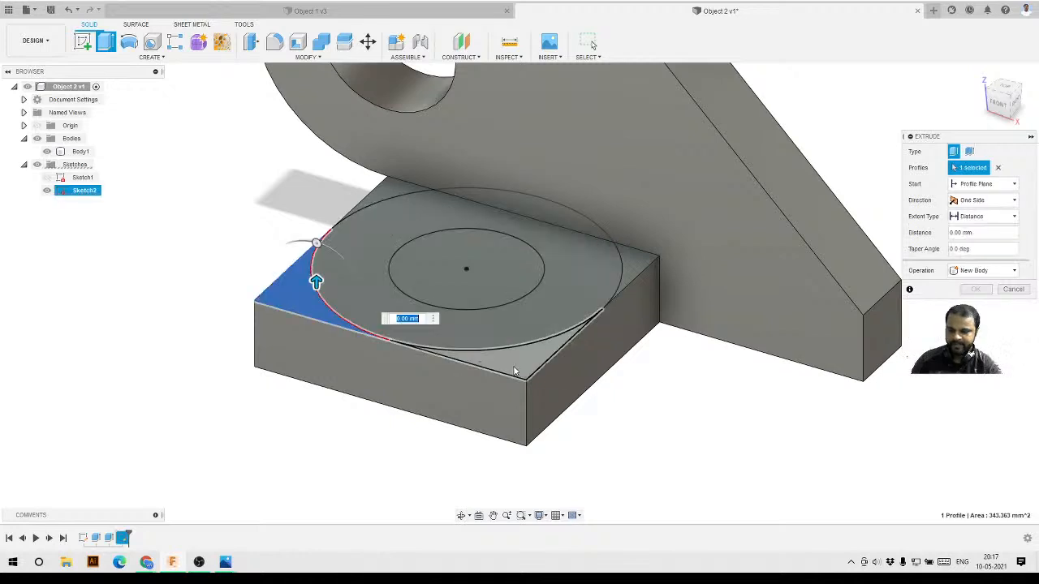
{"action": "left_click", "coordinate": [482, 275]}
{"action": "left_click", "coordinate": [459, 349]}
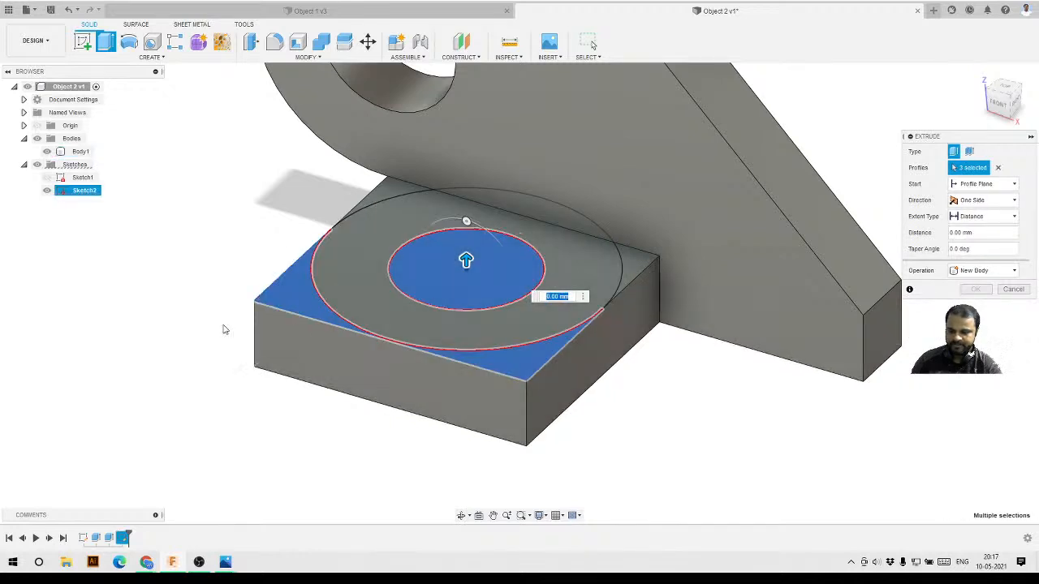
{"action": "scroll", "coordinate": [462, 280], "scroll_direction": "down", "scroll_amount": 3}
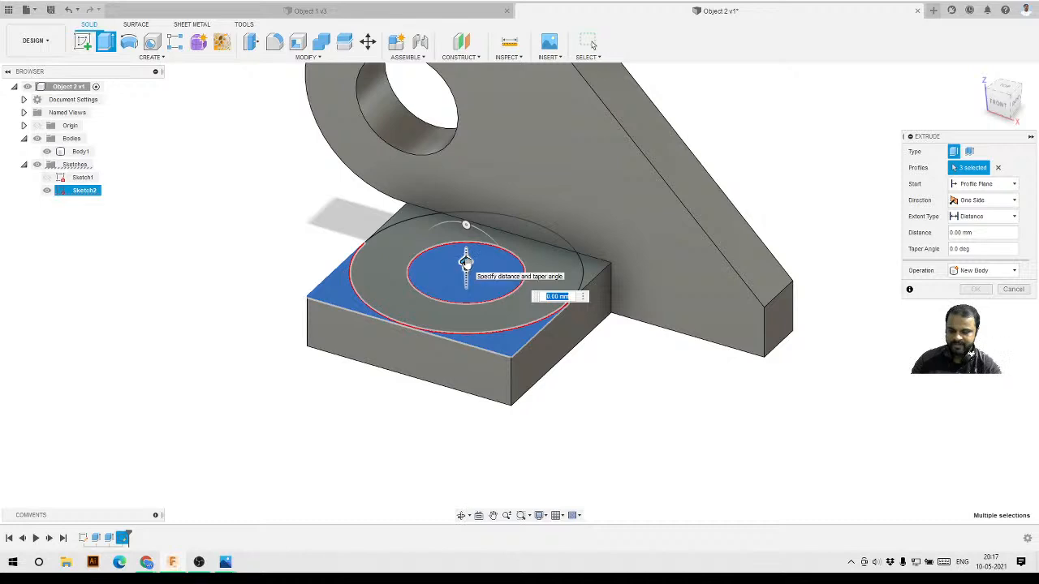
{"action": "left_click_drag", "start_coordinate": [475, 271], "coordinate": [471, 336]}
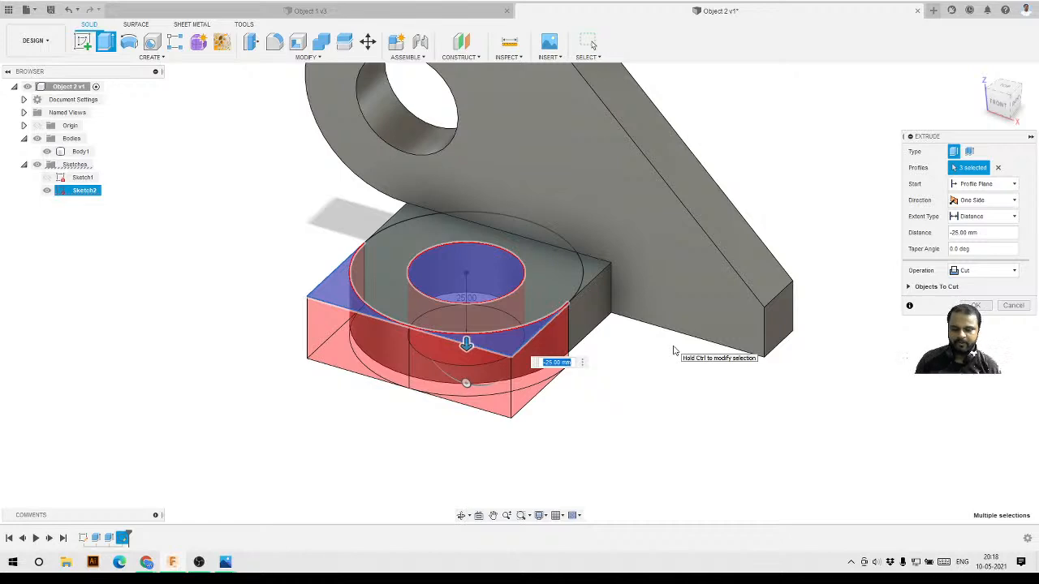
{"action": "left_click", "coordinate": [547, 362]}
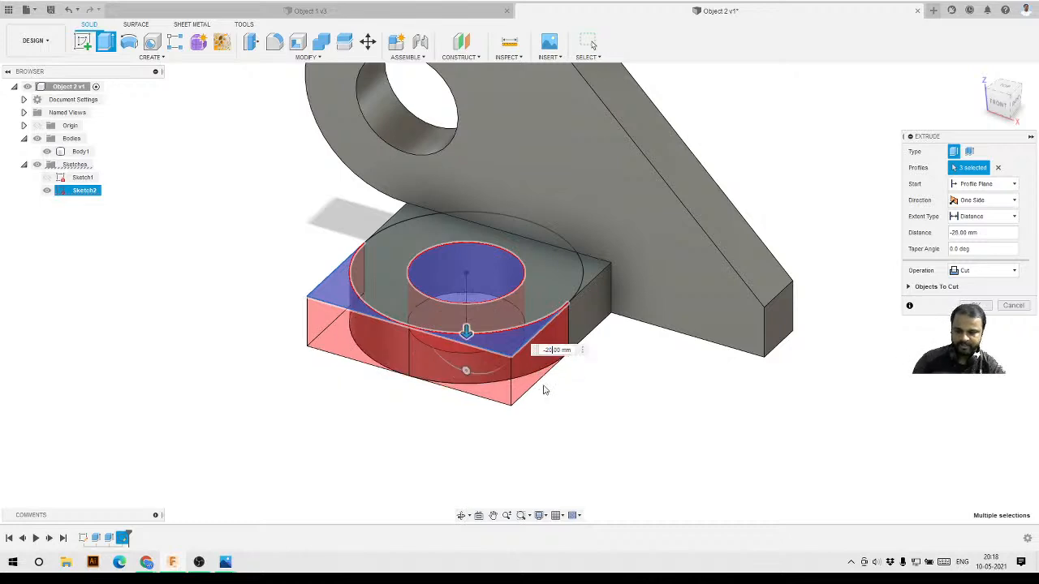
{"action": "key", "text": "Return"}
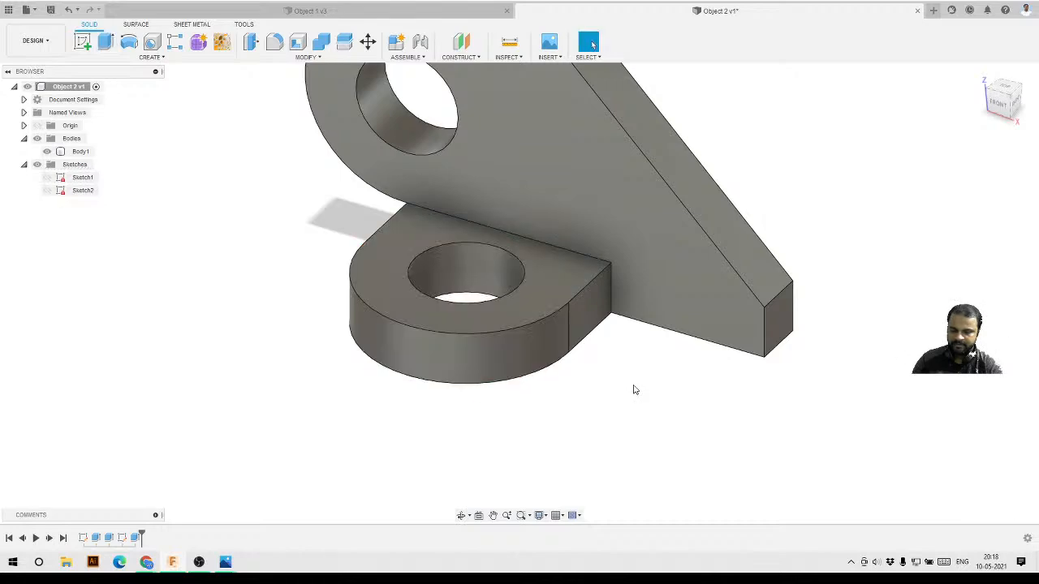
- Save the bracket design as a new version with the description "User Saved"
{"action": "scroll", "coordinate": [609, 395], "scroll_direction": "down", "scroll_amount": 3}
{"action": "middle_click_drag", "start_coordinate": [609, 394], "coordinate": [544, 427], "text": "shift"}
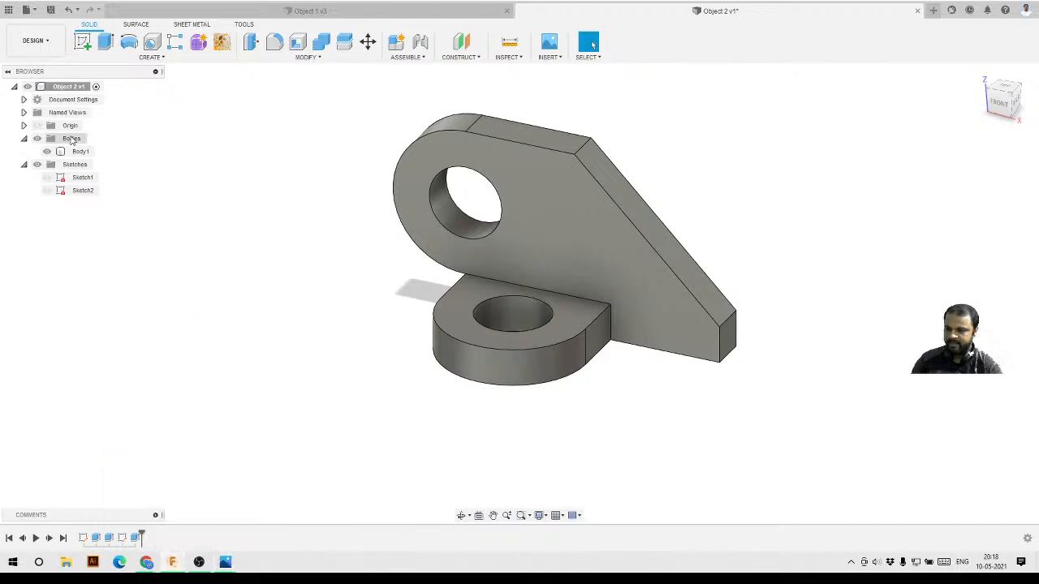
{"action": "left_click", "coordinate": [50, 9]}
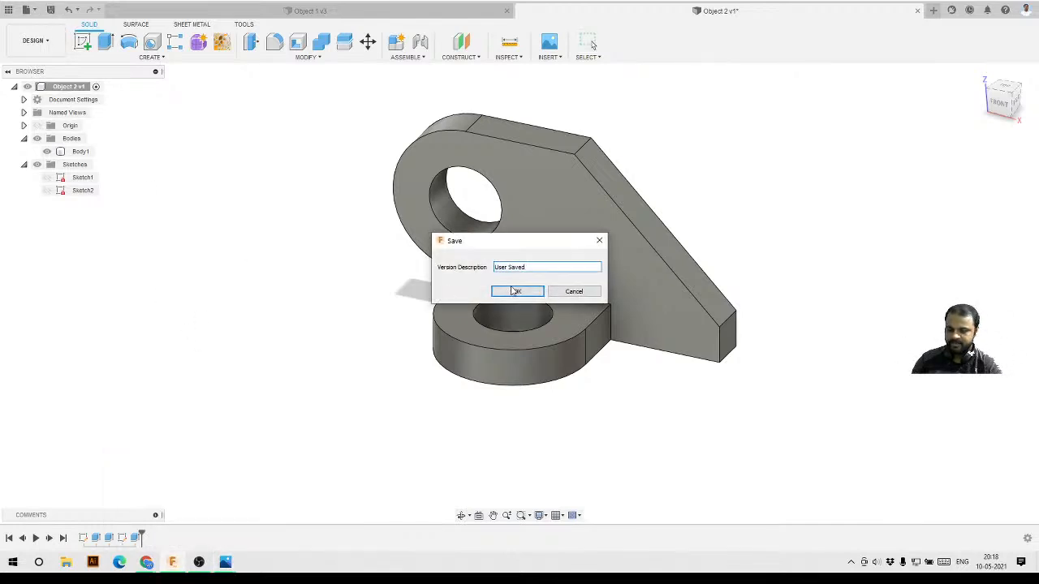
{"action": "left_click", "coordinate": [515, 291]}
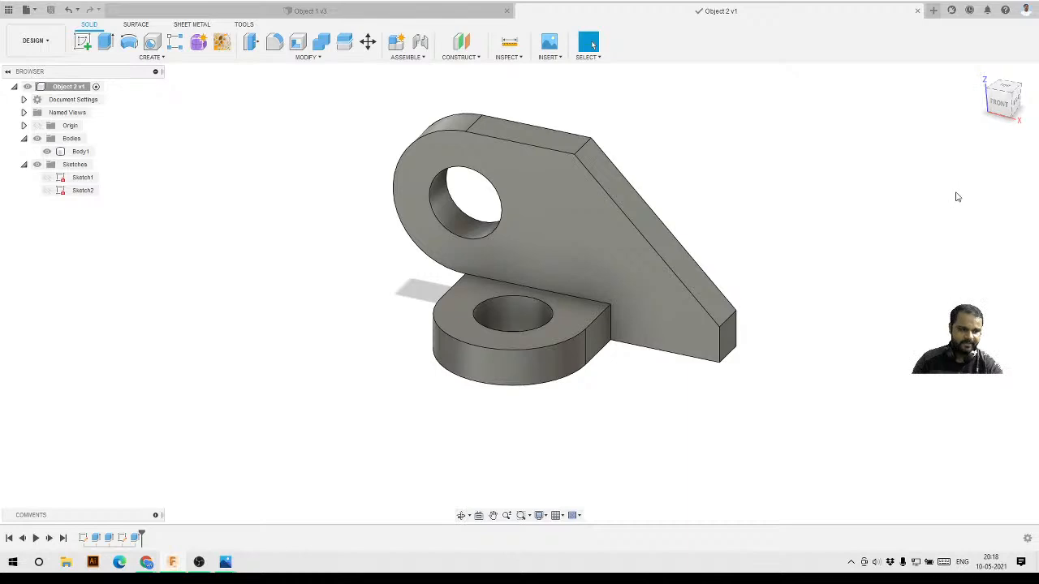
- View the bracket from the front and switch to Photos to compare it with the dimensioned Object 2 drawing
{"action": "left_click", "coordinate": [1002, 107]}
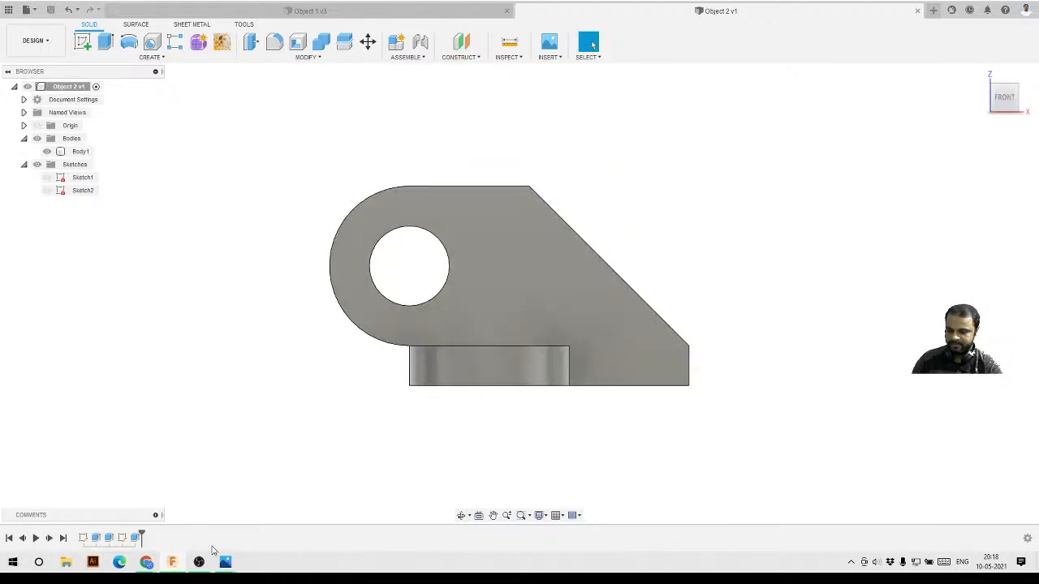
{"action": "mouse_move", "coordinate": [224, 561]}
{"action": "left_click", "coordinate": [199, 526]}
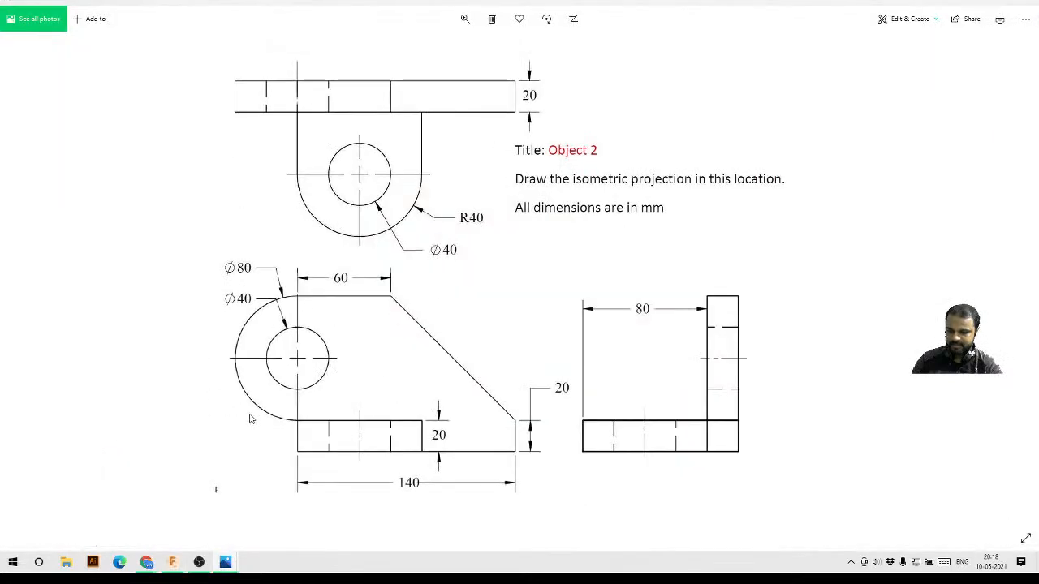
- Switch back to Fusion 360, view the bracket from the top, and compare it with the Object 2 drawing in Photos
{"action": "left_click", "coordinate": [977, 3]}
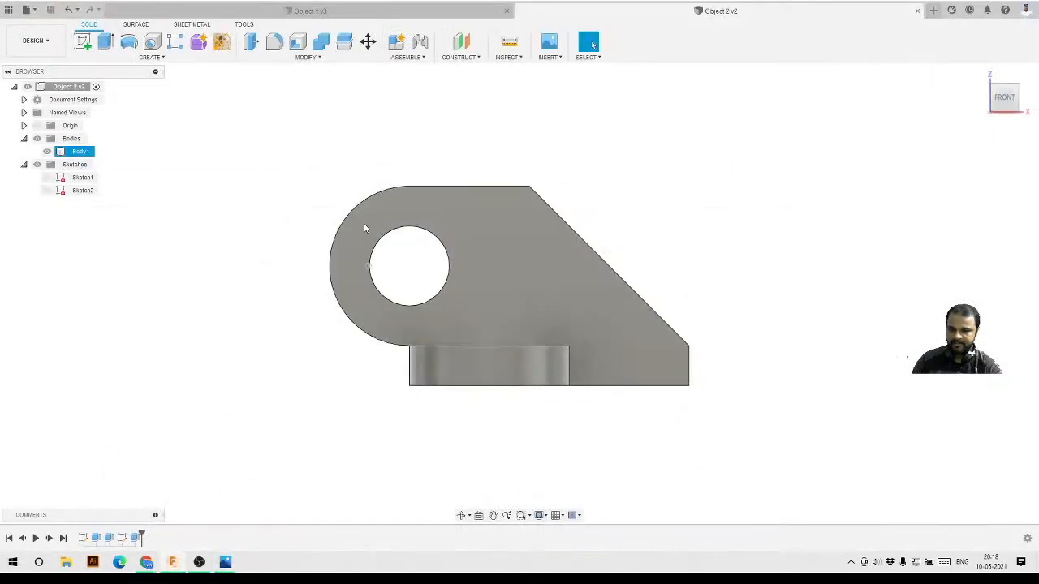
{"action": "left_click", "coordinate": [1003, 74]}
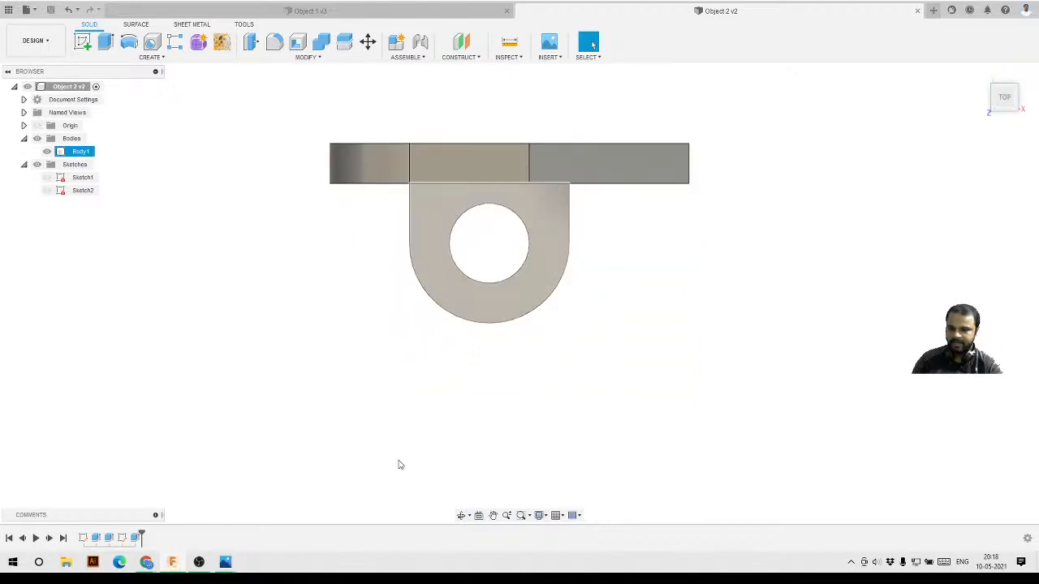
{"action": "mouse_move", "coordinate": [225, 562]}
{"action": "left_click", "coordinate": [191, 497]}
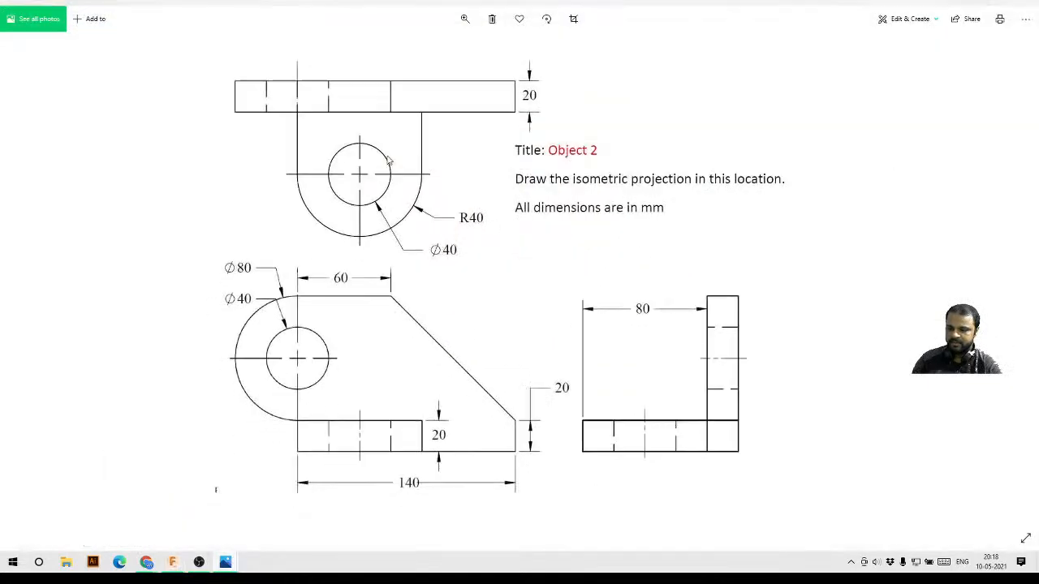
- Return to Fusion 360, view the bracket from the right side, and compare it with the drawing's side view in Photos
{"action": "left_click", "coordinate": [978, 3]}
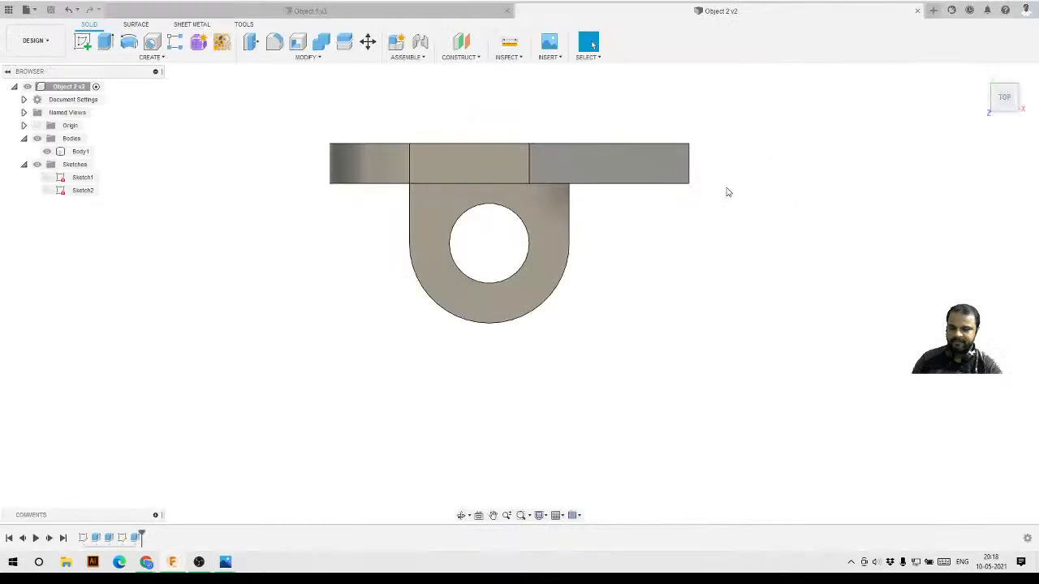
{"action": "left_click", "coordinate": [1008, 102]}
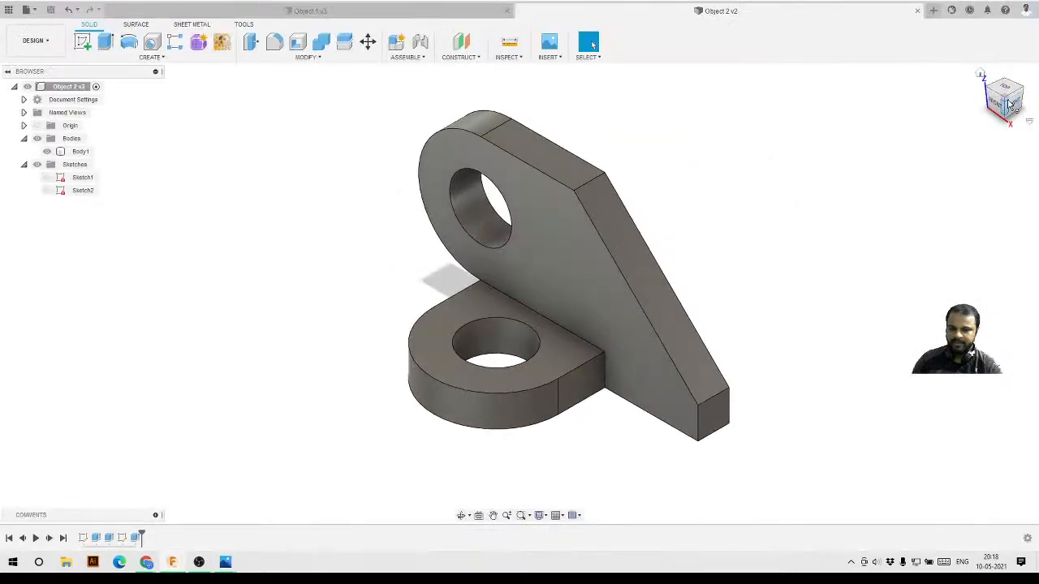
{"action": "left_click", "coordinate": [1010, 104]}
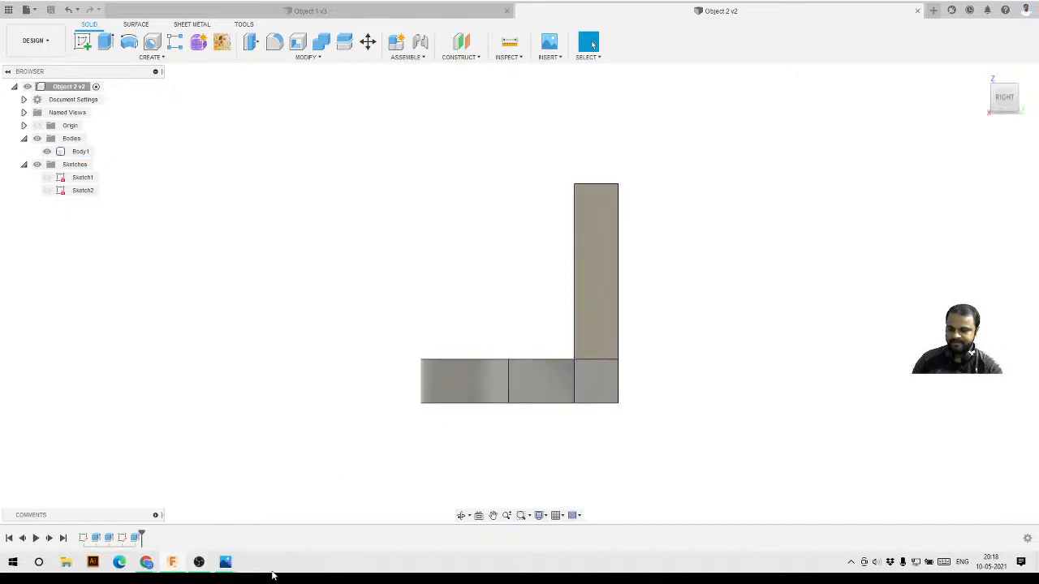
{"action": "left_click", "coordinate": [231, 562]}
{"action": "left_click", "coordinate": [179, 517]}
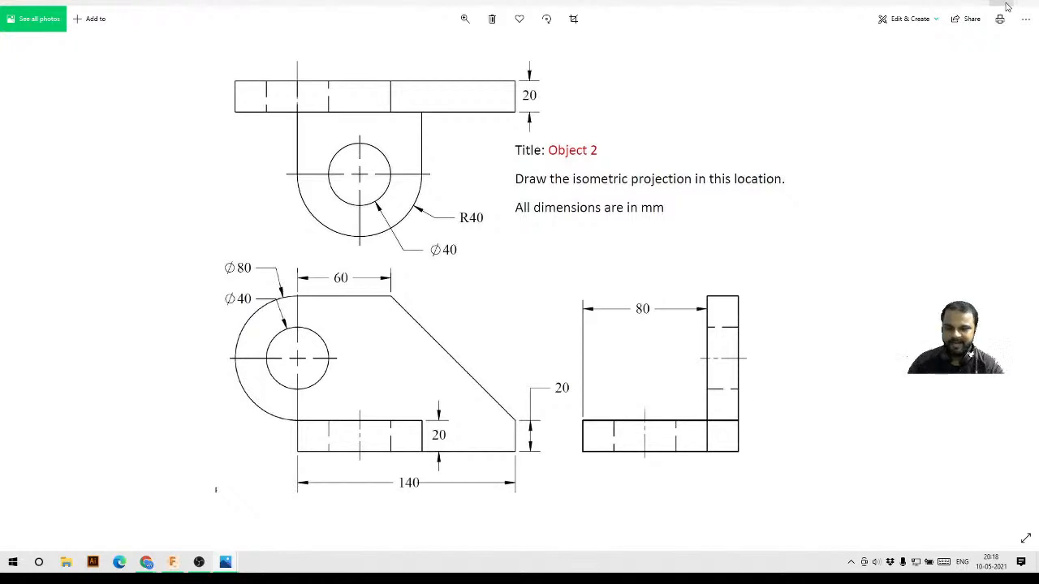
- Switch back to Fusion 360 and edit the upright plate's extrusion to a distance of 10 mm
{"action": "left_click", "coordinate": [978, 3]}
{"action": "scroll", "coordinate": [615, 261], "scroll_direction": "down", "scroll_amount": 2}
{"action": "middle_click_drag", "start_coordinate": [498, 303], "coordinate": [573, 285], "text": "shift"}
{"action": "scroll", "coordinate": [696, 297], "scroll_direction": "up", "scroll_amount": 2}
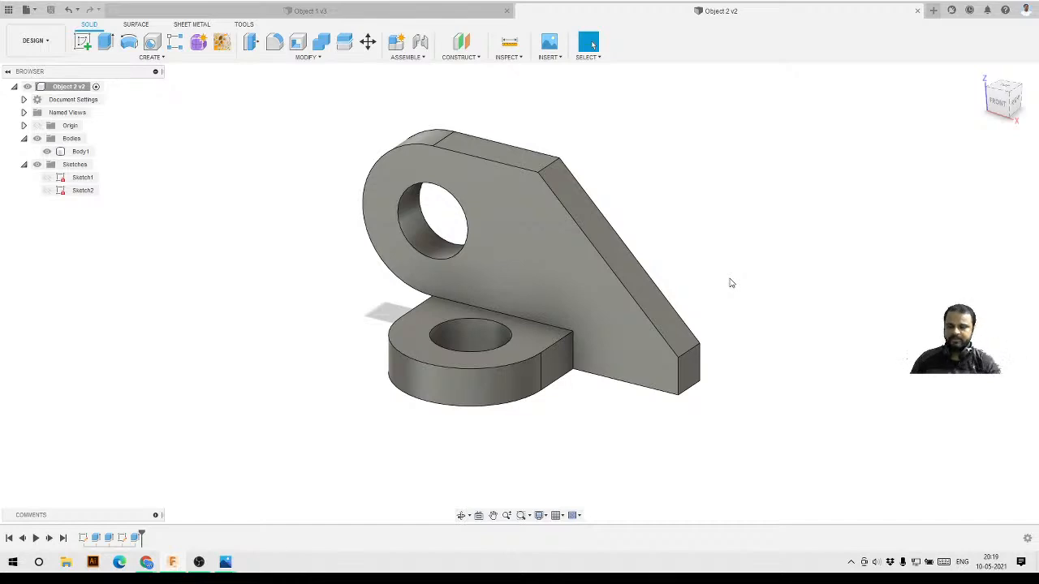
{"action": "double_click", "coordinate": [96, 537]}
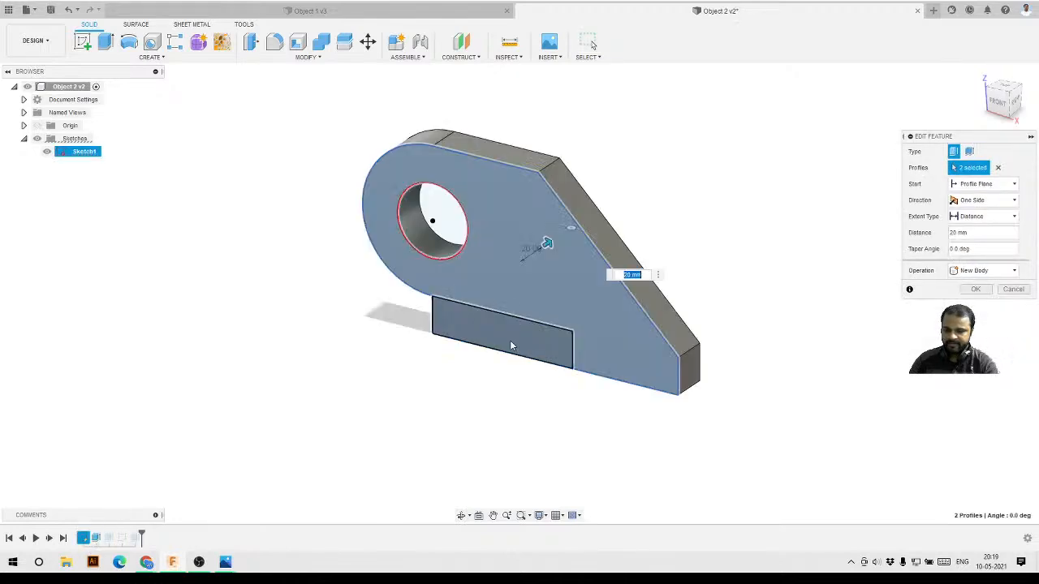
{"action": "type", "text": "10"}
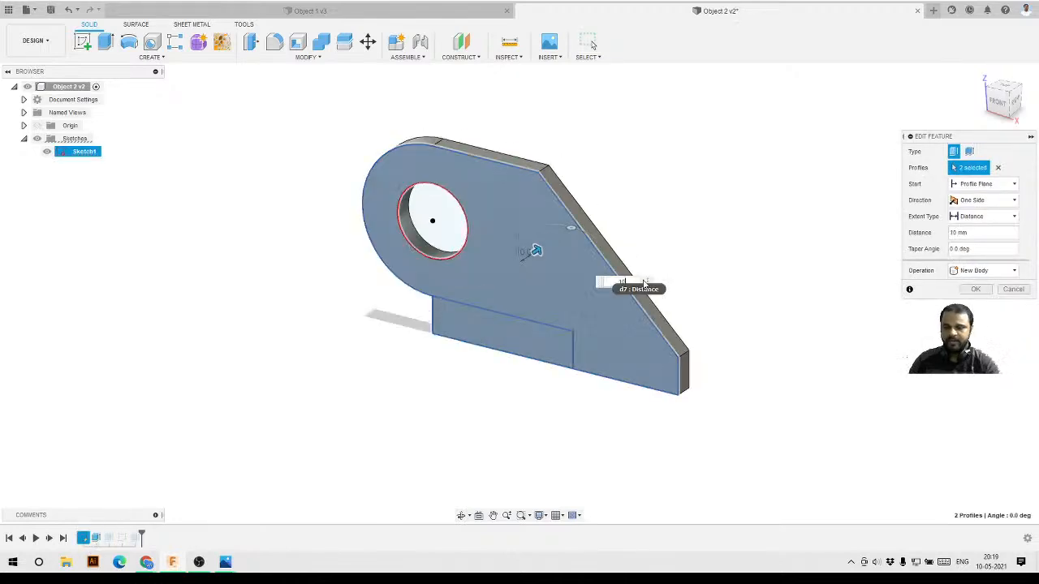
{"action": "left_click", "coordinate": [976, 290]}
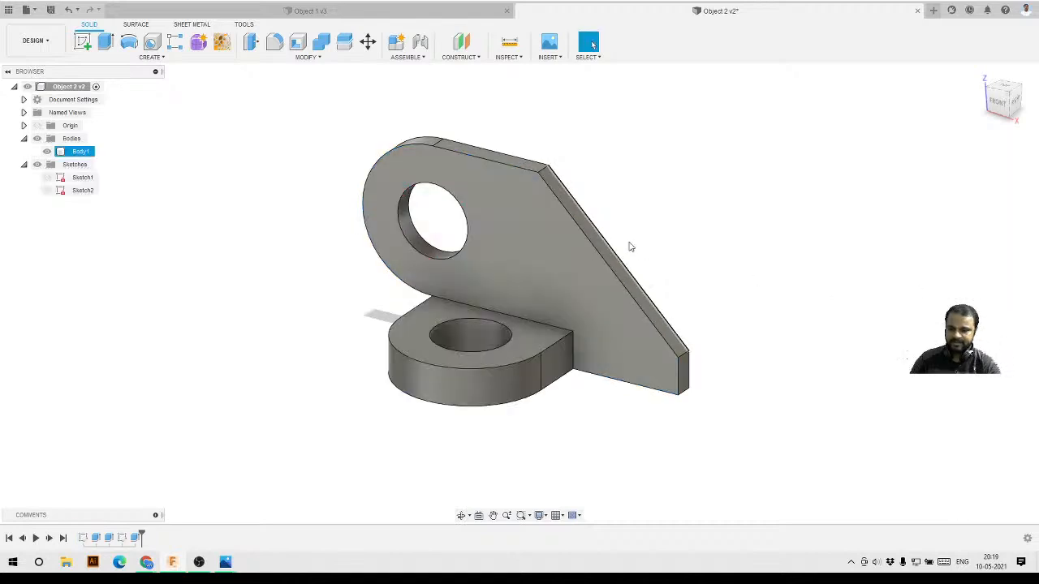
- Edit the horizontal plate's extrusion so that it extends 80 mm toward the front
{"action": "double_click", "coordinate": [110, 537]}
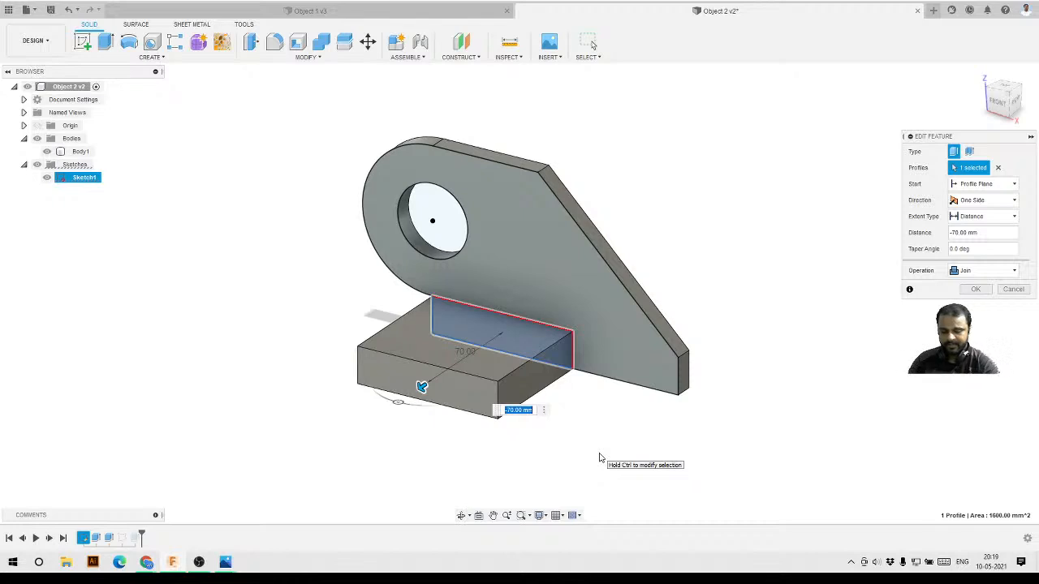
{"action": "type", "text": "80"}
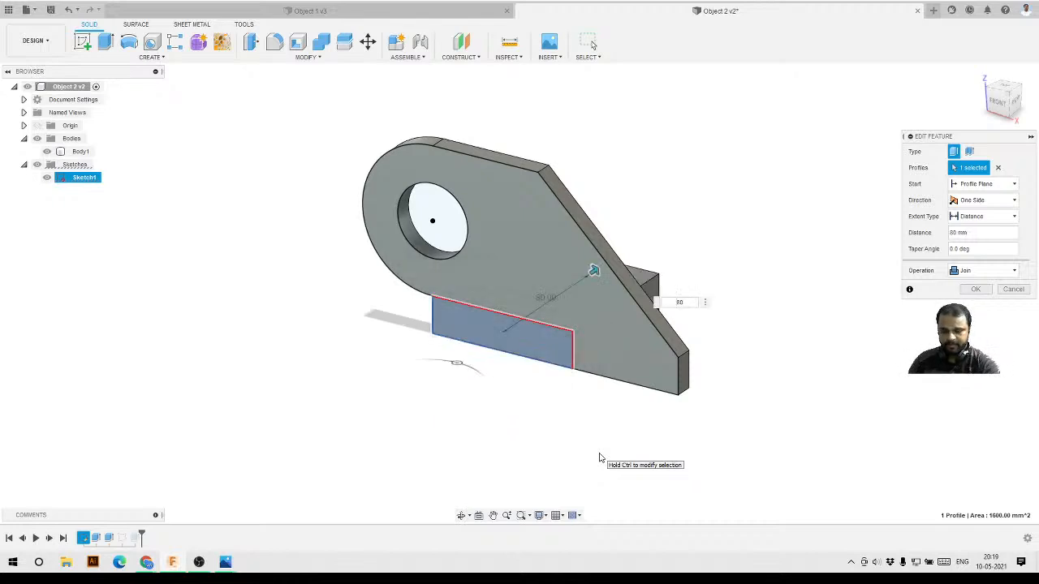
{"action": "key", "text": "Return"}
{"action": "key", "text": "Return"}
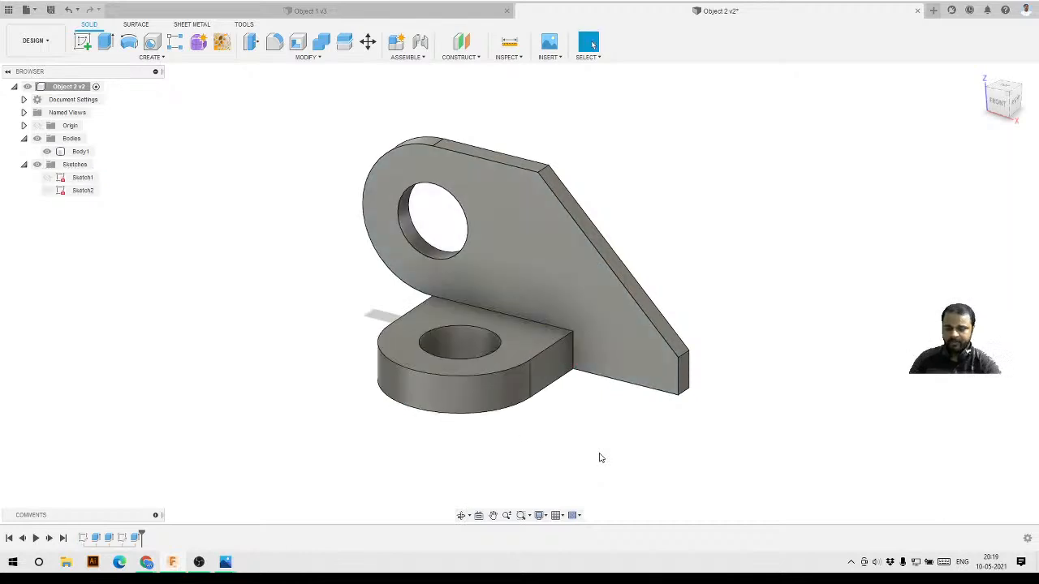
- Change the cut through the horizontal plate into an upward 25 mm extrusion joined to the body
{"action": "double_click", "coordinate": [122, 537]}
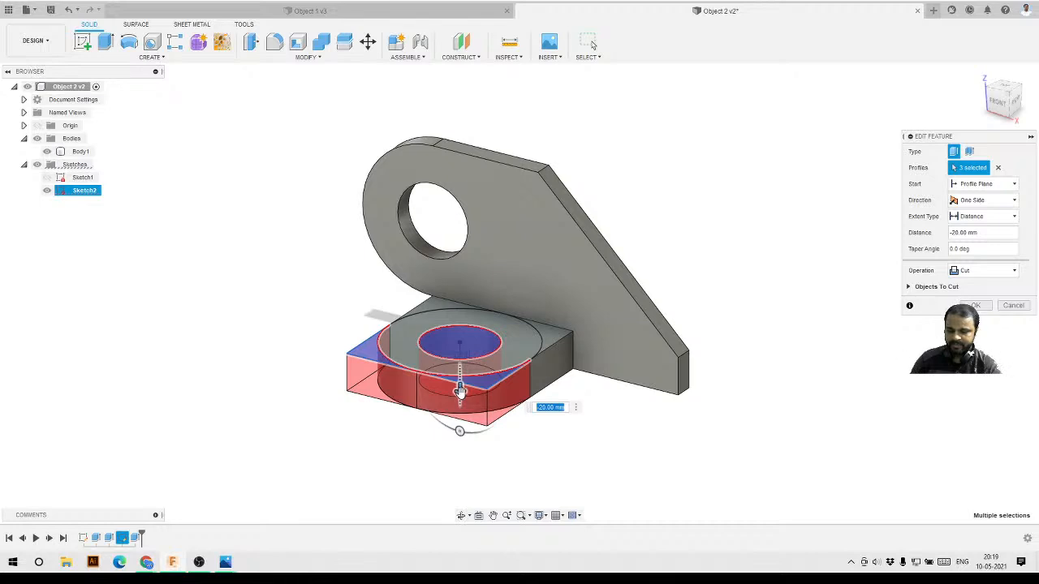
{"action": "left_click_drag", "start_coordinate": [459, 392], "coordinate": [460, 284]}
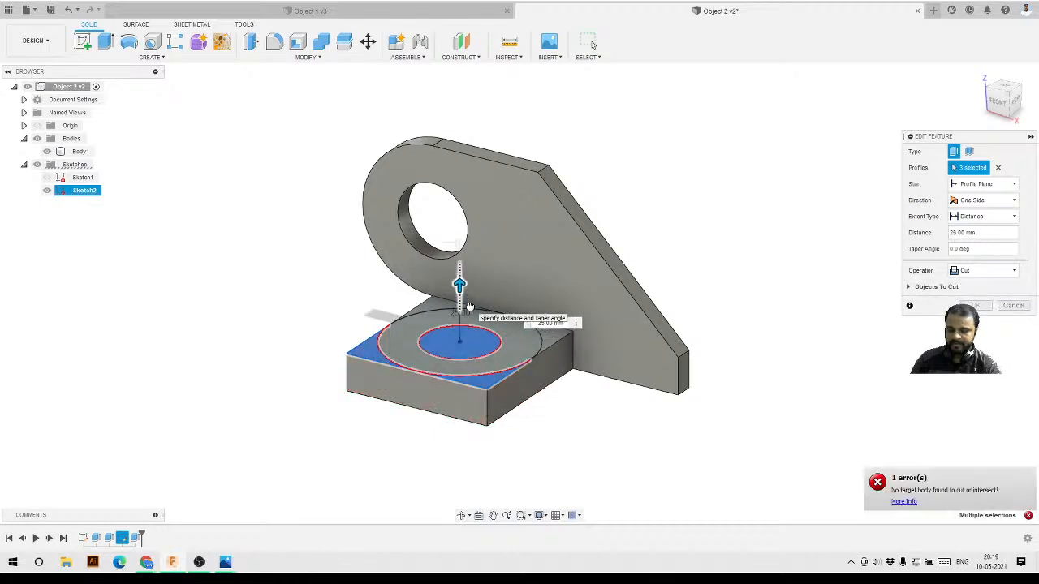
{"action": "left_click", "coordinate": [970, 272]}
{"action": "left_click", "coordinate": [971, 285]}
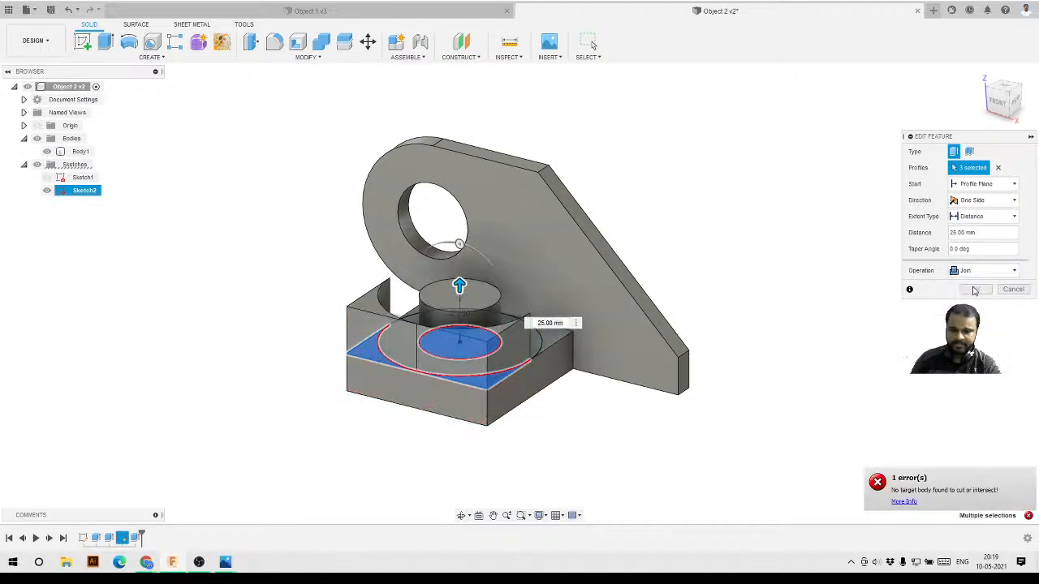
{"action": "left_click", "coordinate": [978, 288]}
{"action": "middle_click_drag", "start_coordinate": [614, 420], "coordinate": [589, 429], "text": "shift"}
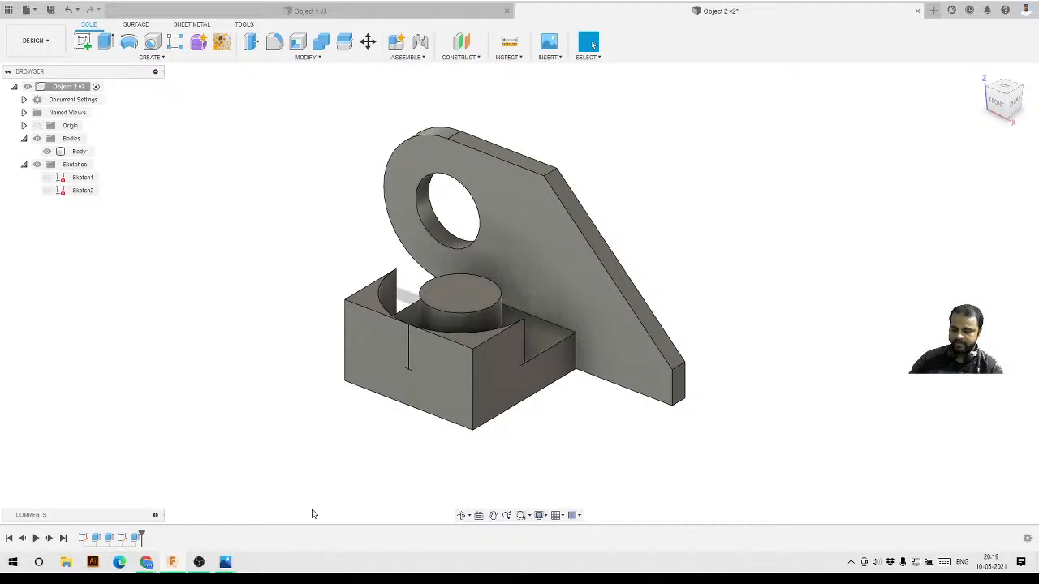
- Undo and redo the joined extrusion to compare both shapes, and undo all three extrusion edits
{"action": "key", "text": "ctrl+z"}
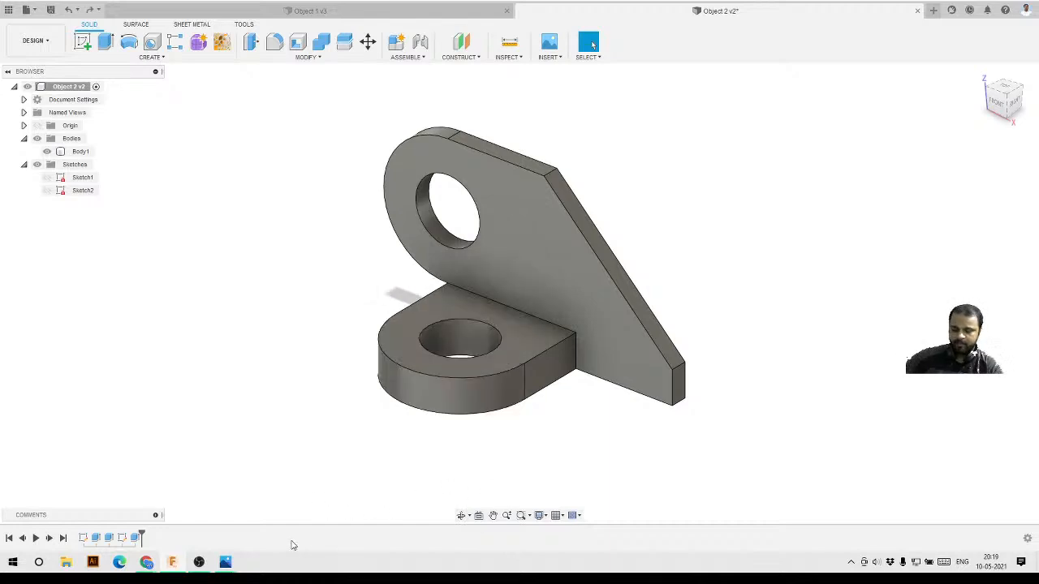
{"action": "key", "text": "ctrl+y"}
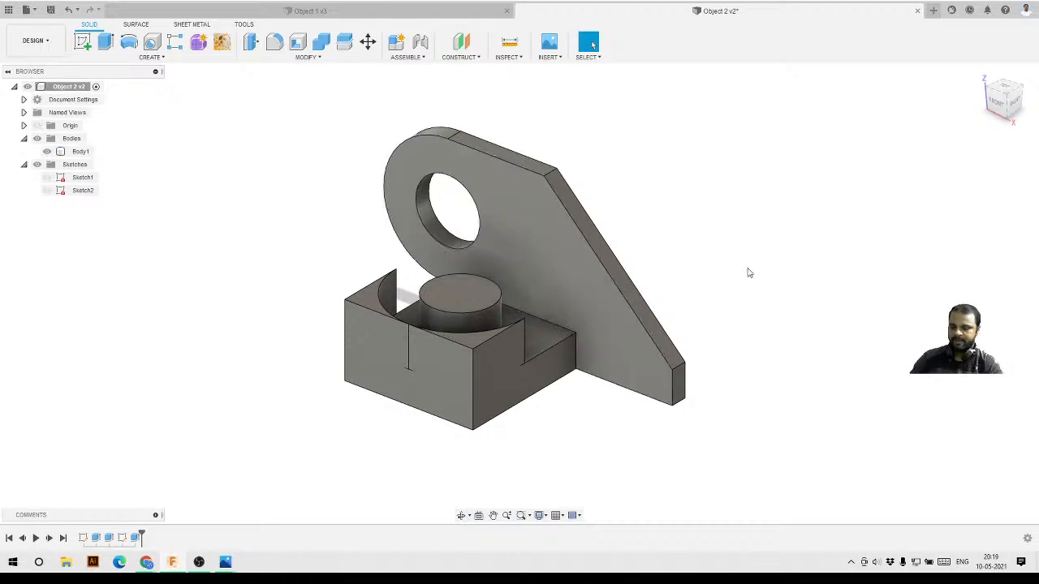
{"action": "key", "text": "ctrl+z"}
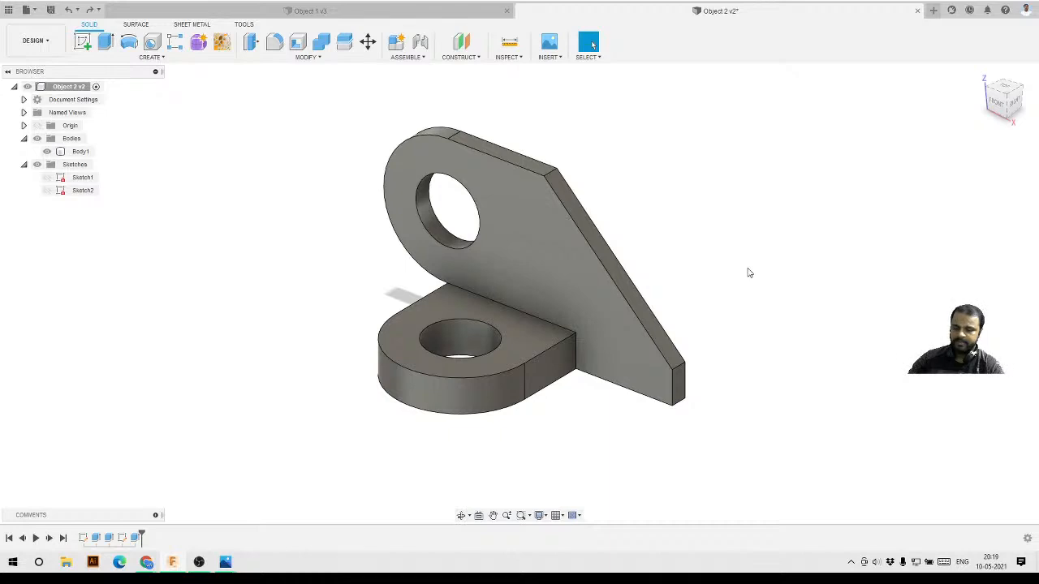
{"action": "key", "text": "ctrl+z"}
{"action": "key", "text": "ctrl+z"}
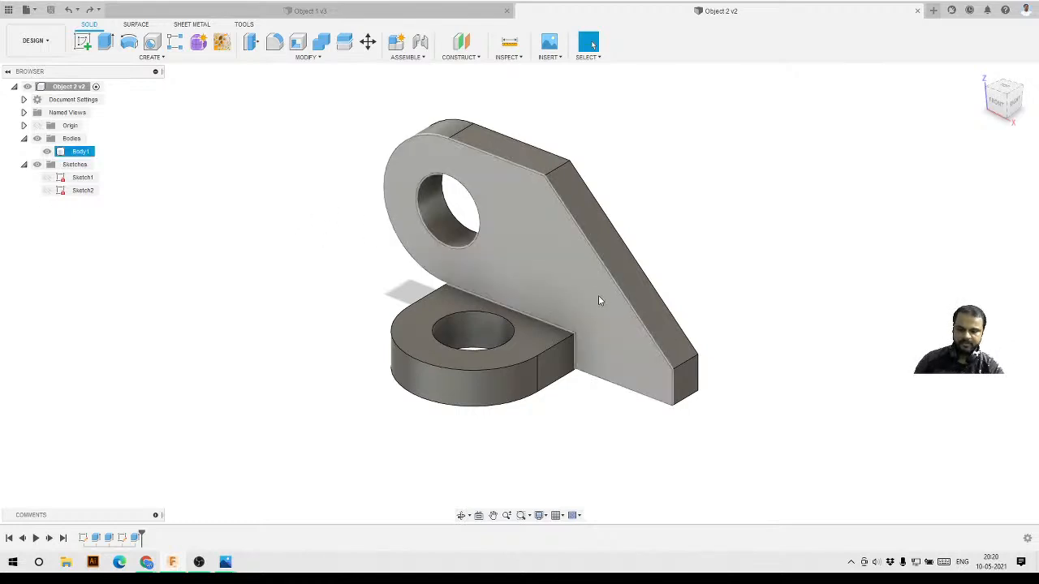
- Inspect the hole in the horizontal plate and review the bracket against the Object 2 drawing in Photos
{"action": "left_click", "coordinate": [439, 336]}
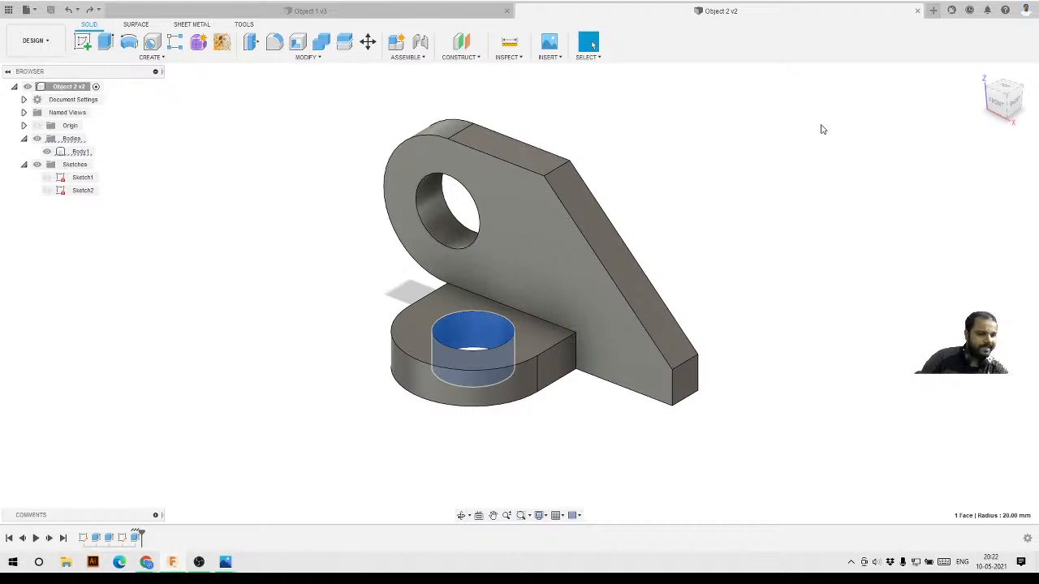
{"action": "left_click", "coordinate": [544, 435]}
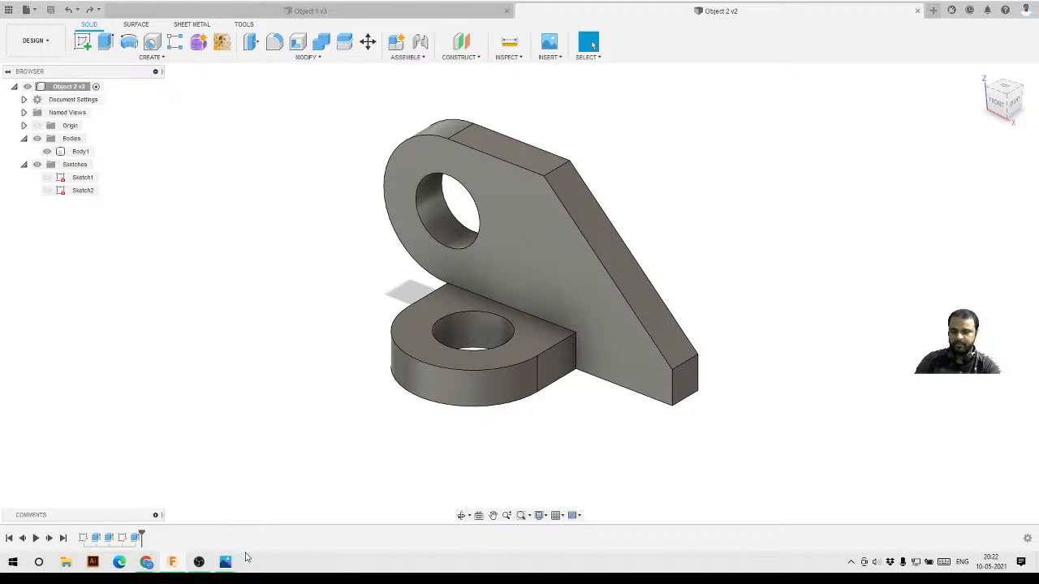
{"action": "mouse_move", "coordinate": [225, 569]}
{"action": "left_click", "coordinate": [190, 497]}
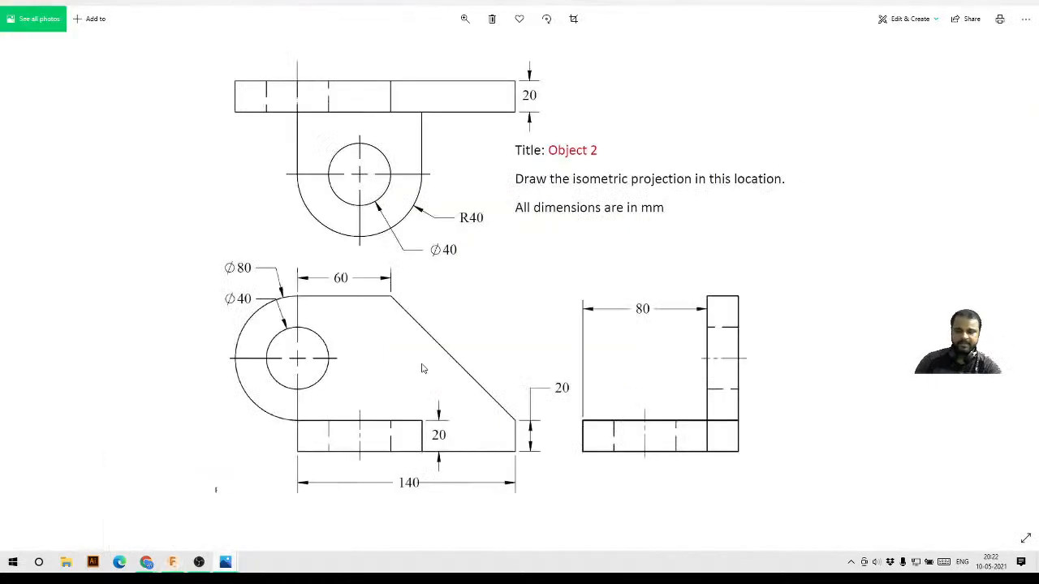
{"action": "left_click", "coordinate": [976, 5]}
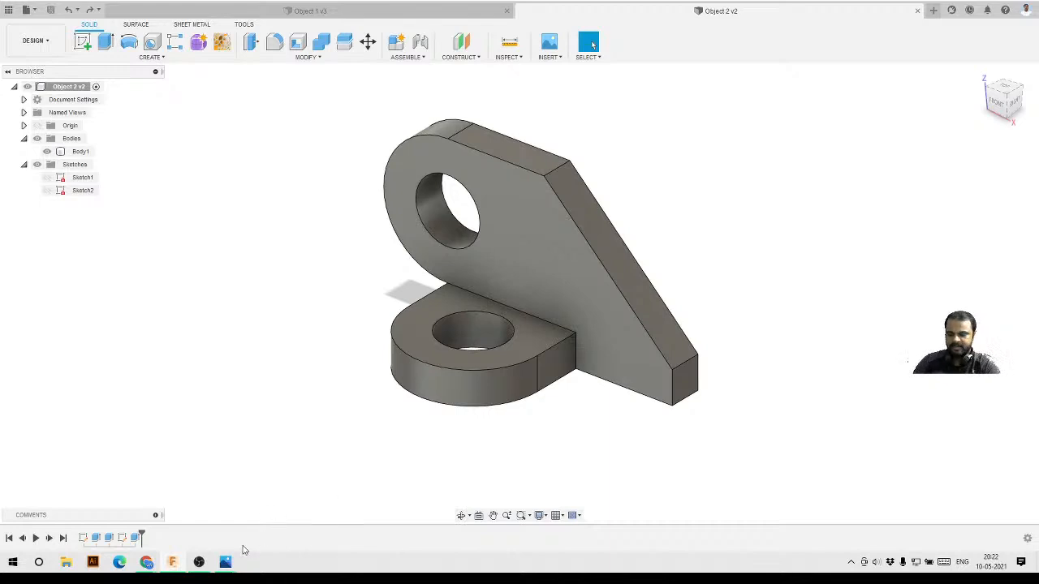
{"action": "mouse_move", "coordinate": [227, 560]}
{"action": "left_click", "coordinate": [290, 510]}
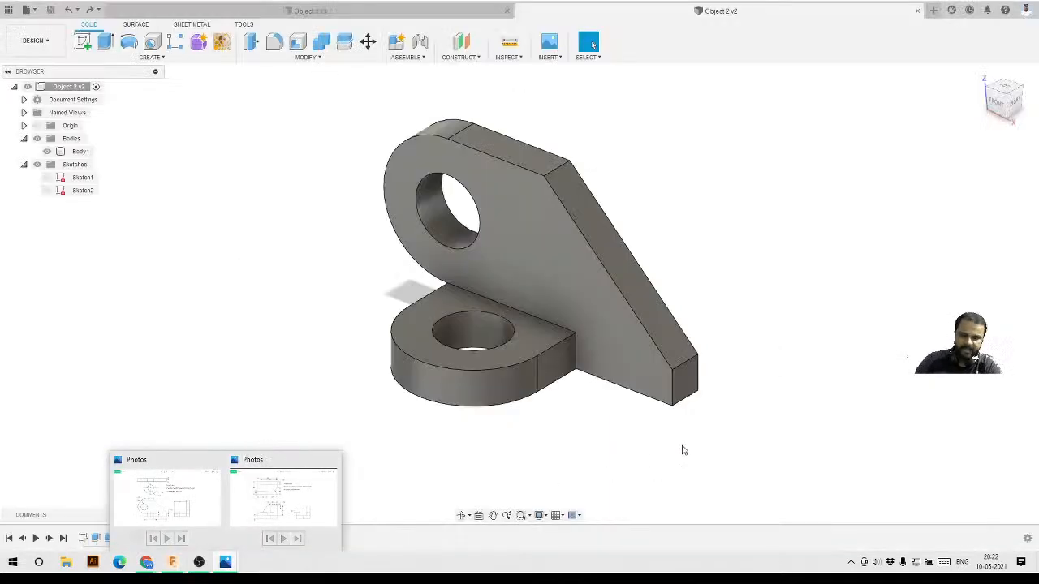
{"action": "left_click", "coordinate": [774, 437]}
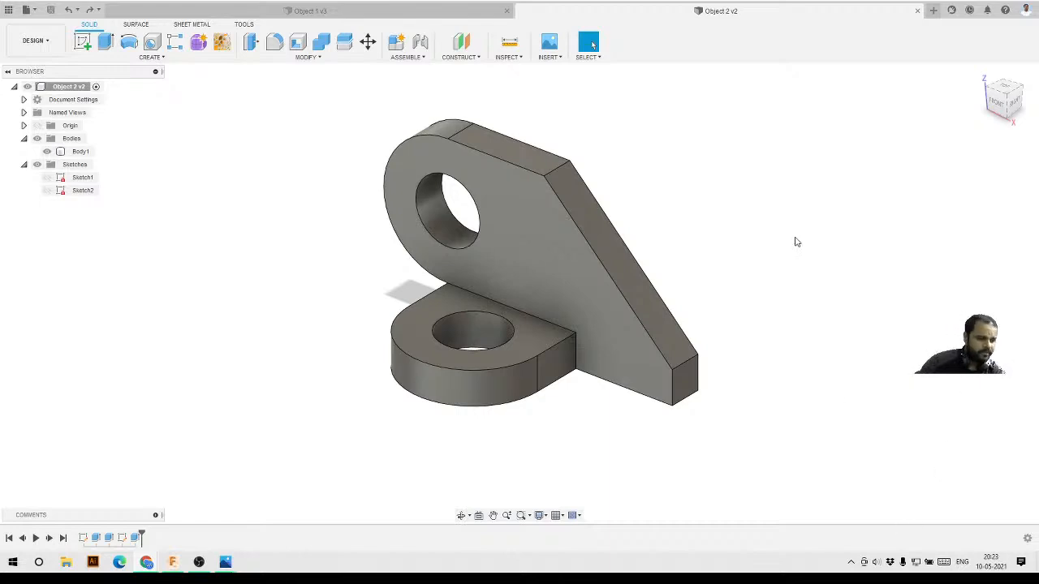
- Create a new design and save it as "Object 3" in the 3rd folder of the Fusion 360 workshop project
{"action": "left_click", "coordinate": [933, 10]}
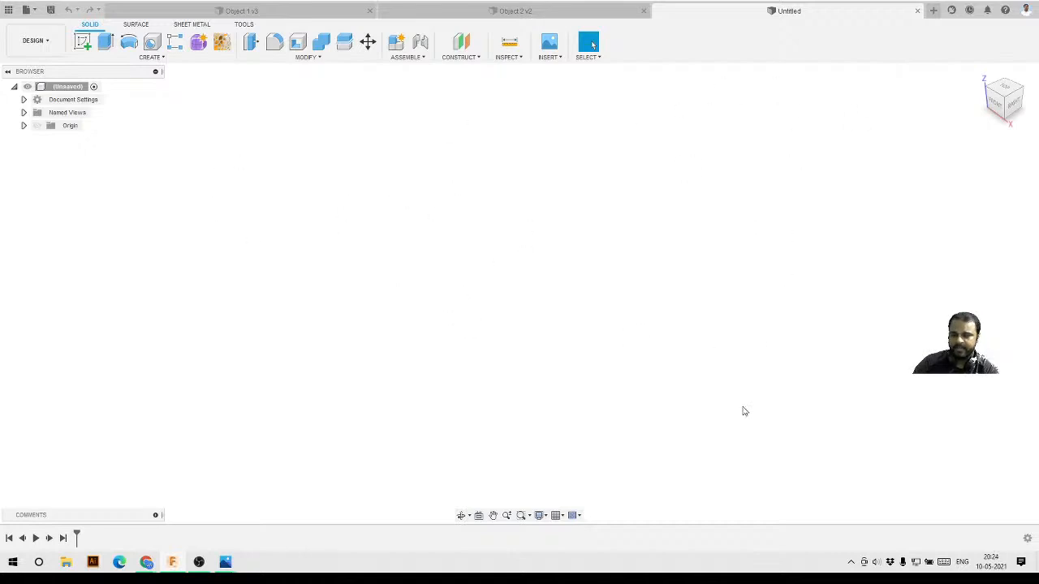
{"action": "left_click", "coordinate": [8, 10]}
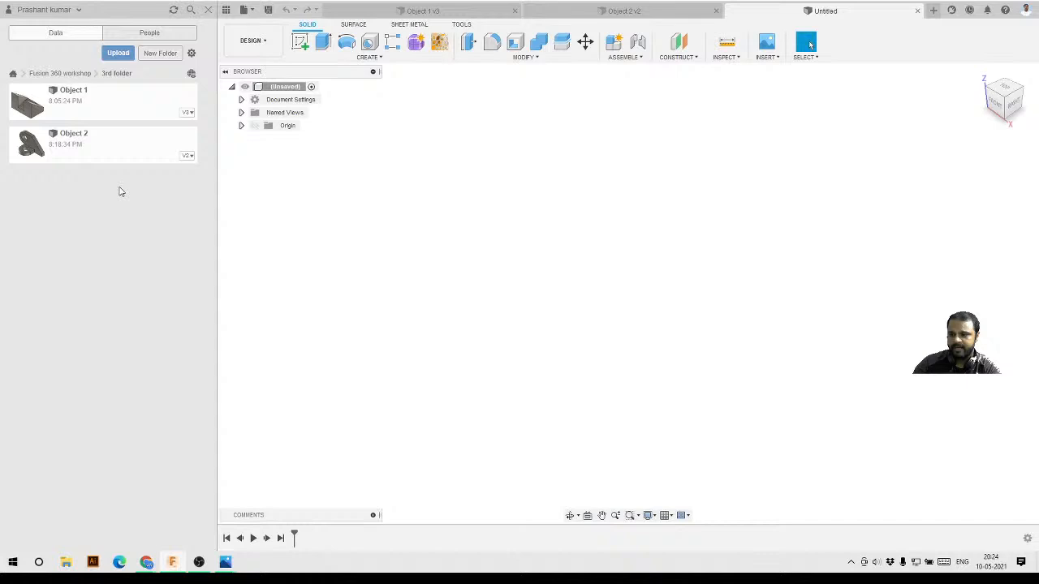
{"action": "left_click", "coordinate": [269, 10]}
{"action": "type", "text": "Object 3"}
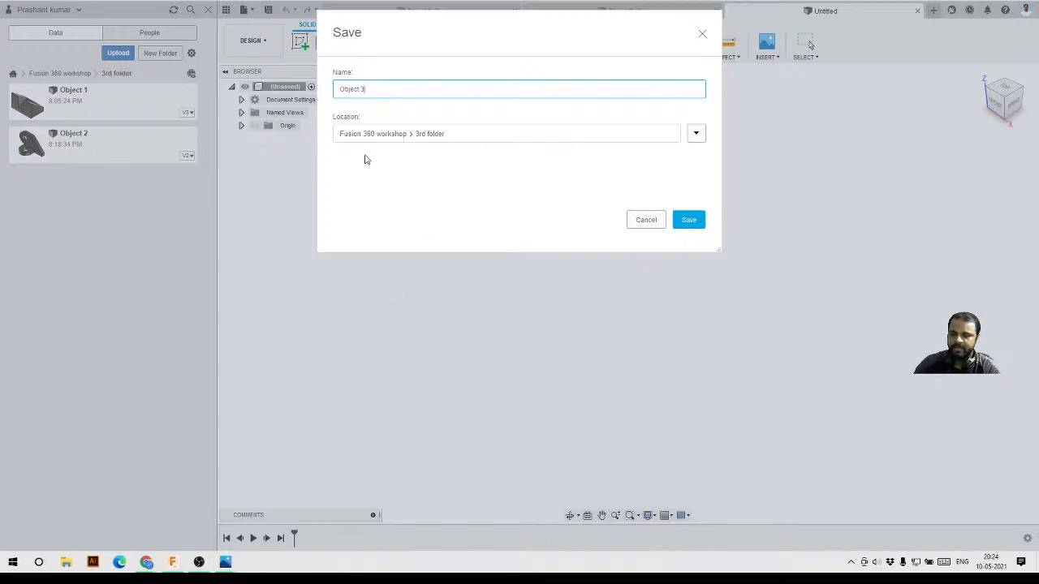
{"action": "left_click", "coordinate": [694, 222]}
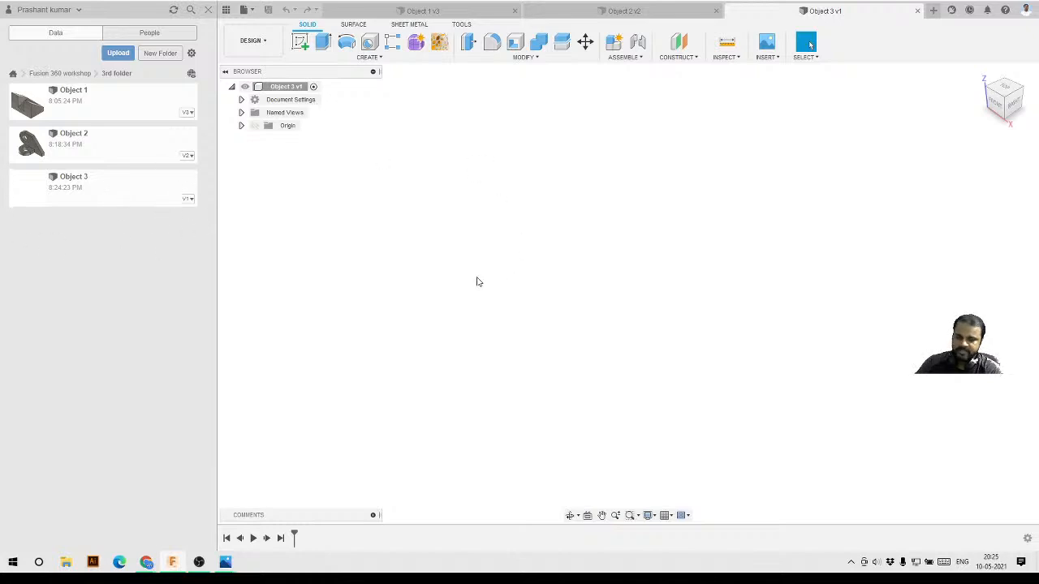
- Review the Object 4 drawing in Photos, close the Object 2 drawing's window, and return to the Object 3 design
{"action": "mouse_move", "coordinate": [225, 565]}
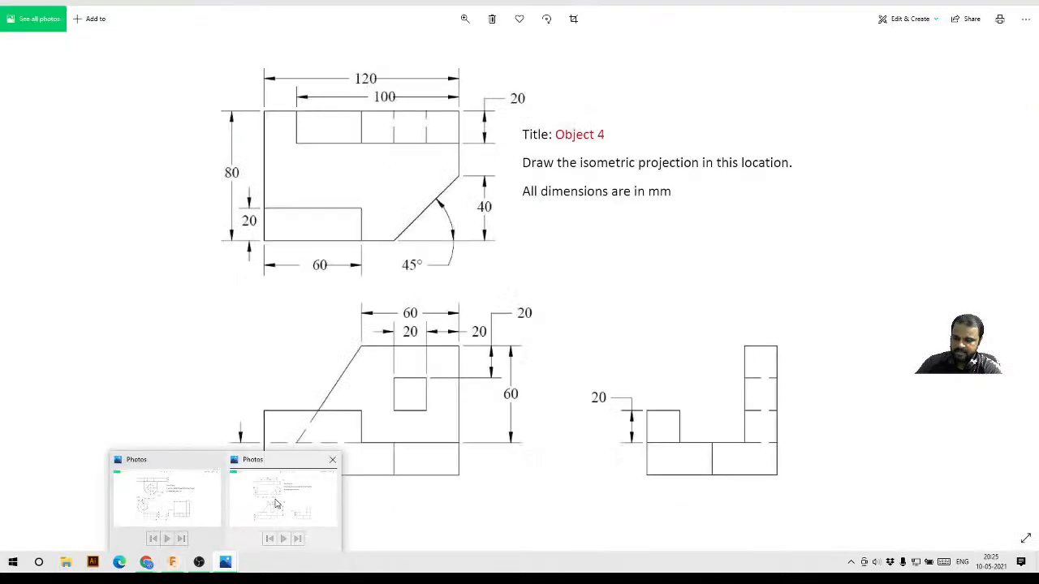
{"action": "left_click", "coordinate": [276, 503]}
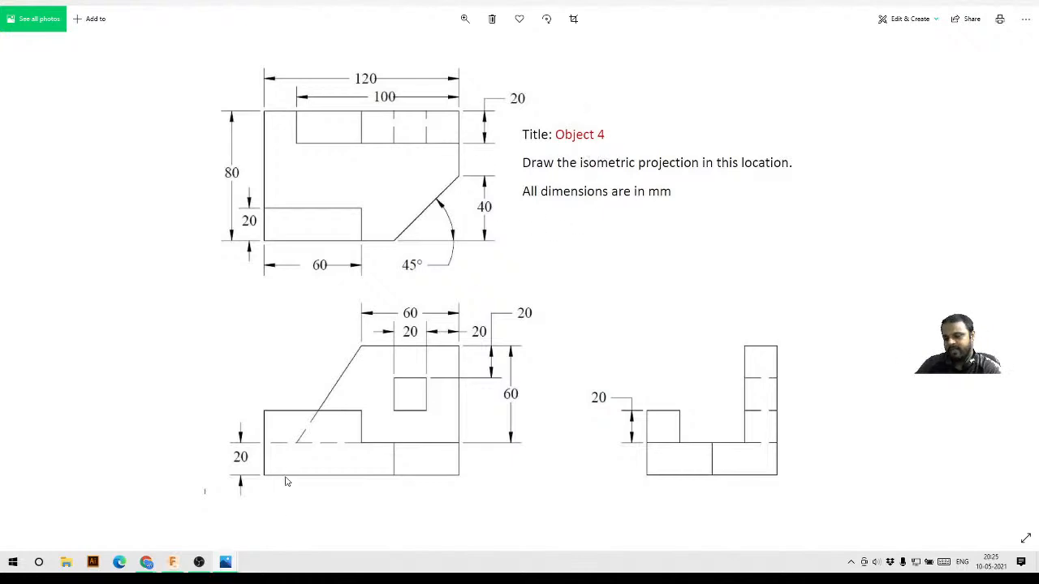
{"action": "mouse_move", "coordinate": [229, 566]}
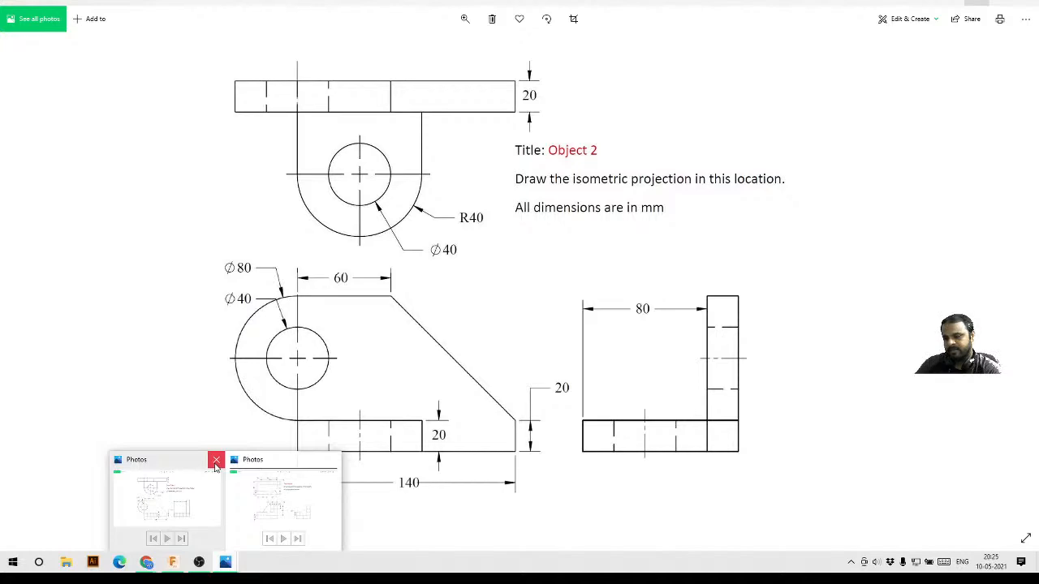
{"action": "left_click", "coordinate": [216, 461]}
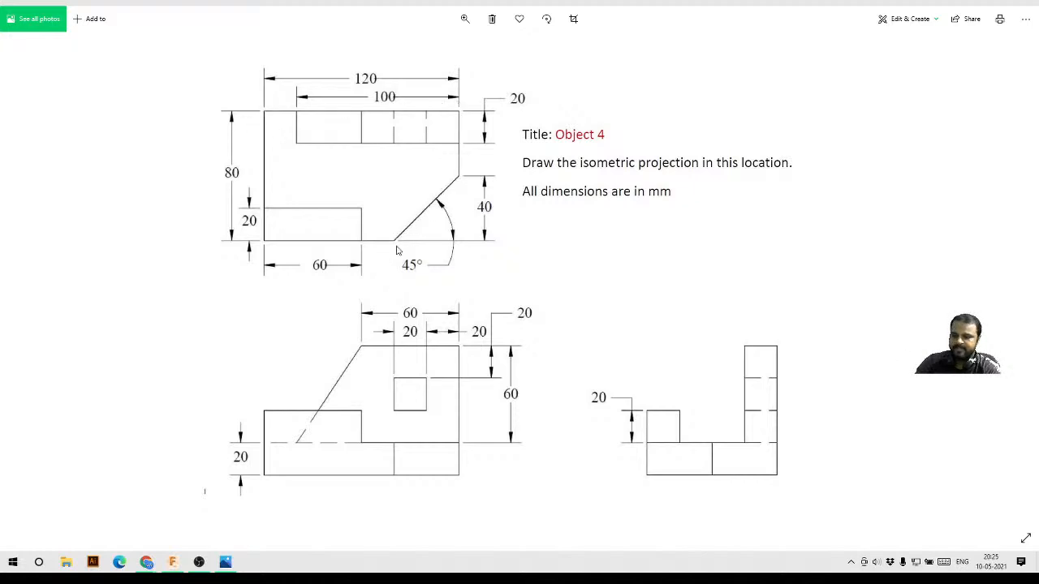
{"action": "left_click", "coordinate": [971, 4]}
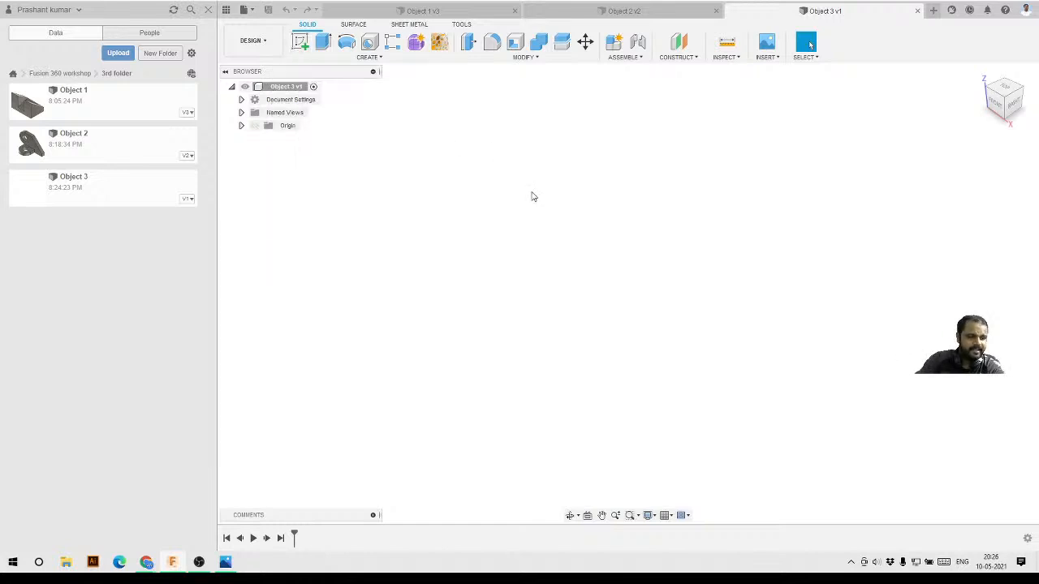
{"action": "left_click", "coordinate": [261, 127]}
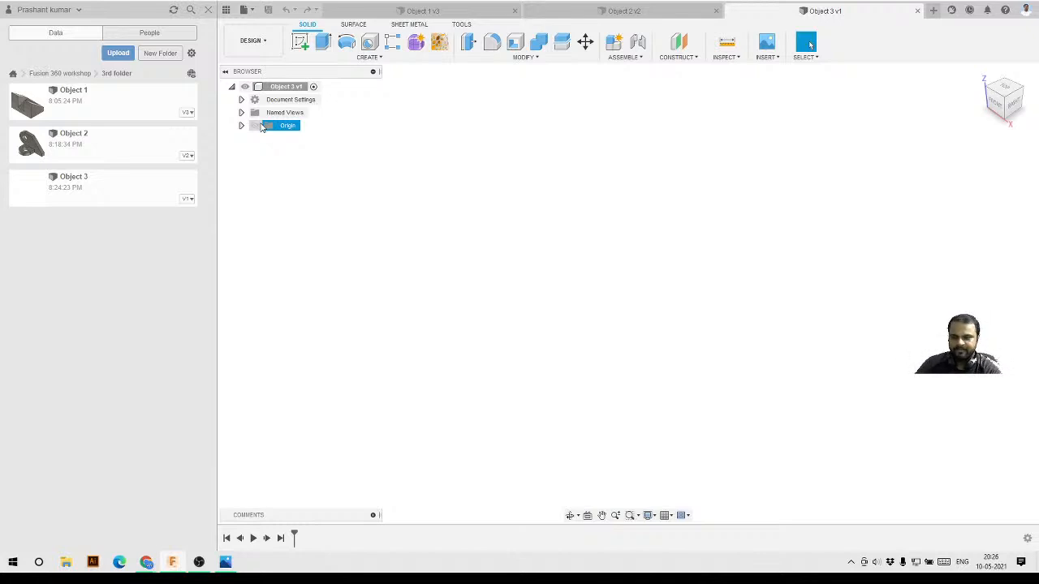
{"action": "left_click", "coordinate": [269, 147]}
{"action": "left_click", "coordinate": [252, 41]}
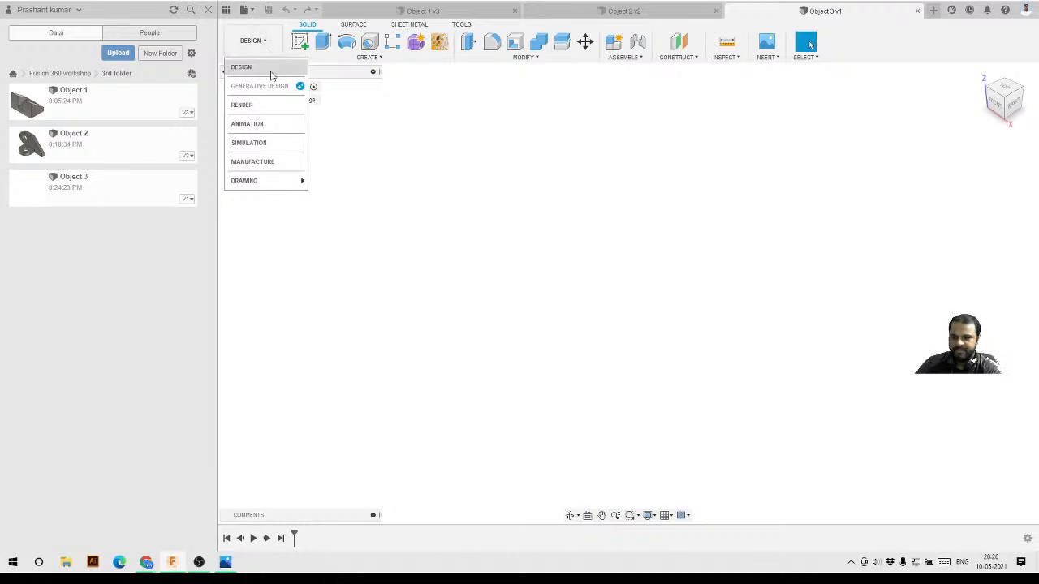
{"action": "mouse_move", "coordinate": [254, 188]}
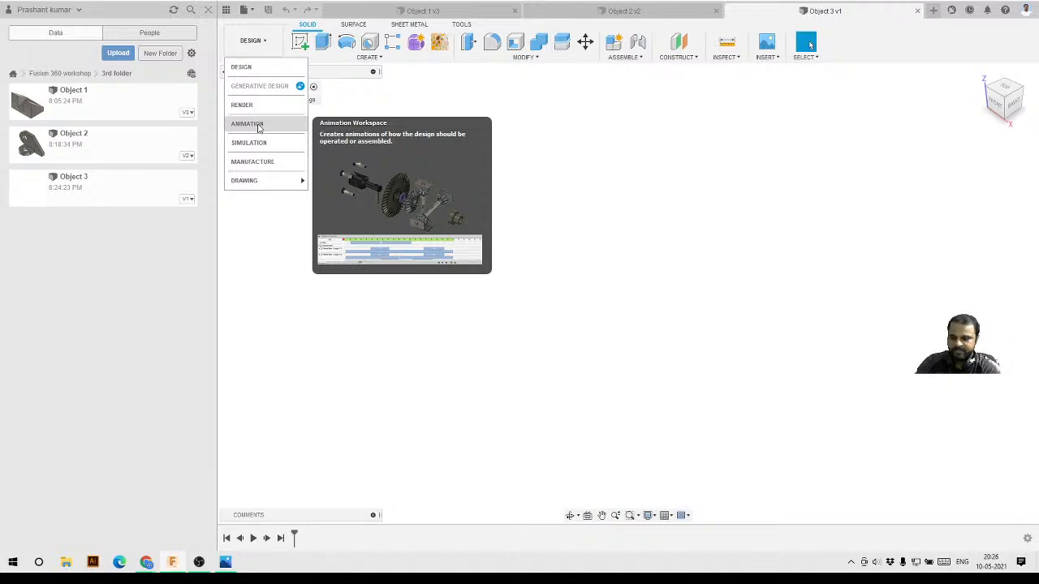
{"action": "left_click", "coordinate": [264, 163]}
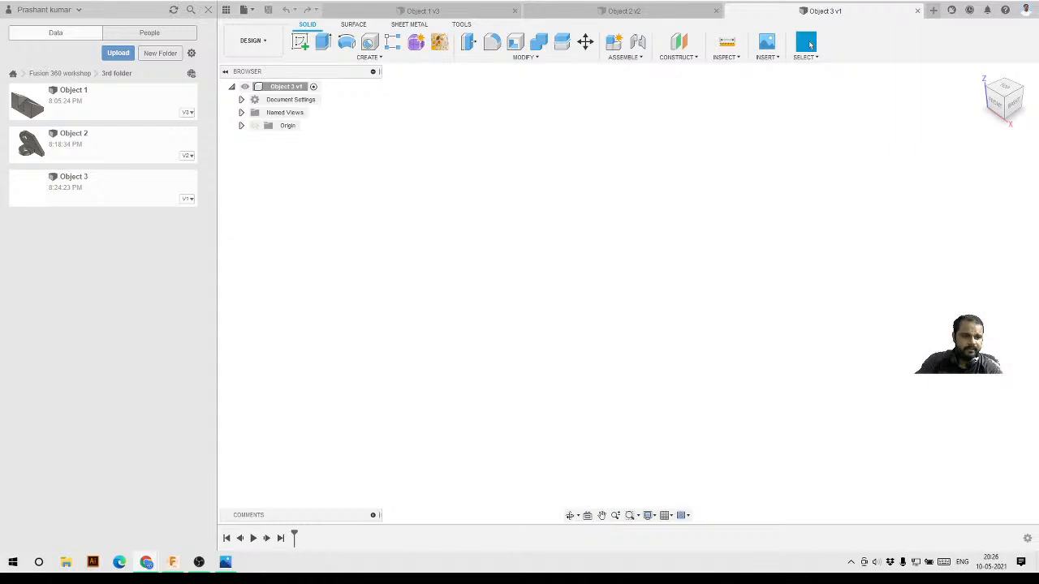
- Switch to Chrome, go to the 3diest.com portfolio page, and load more projects twice
{"action": "key", "text": "alt+Tab"}
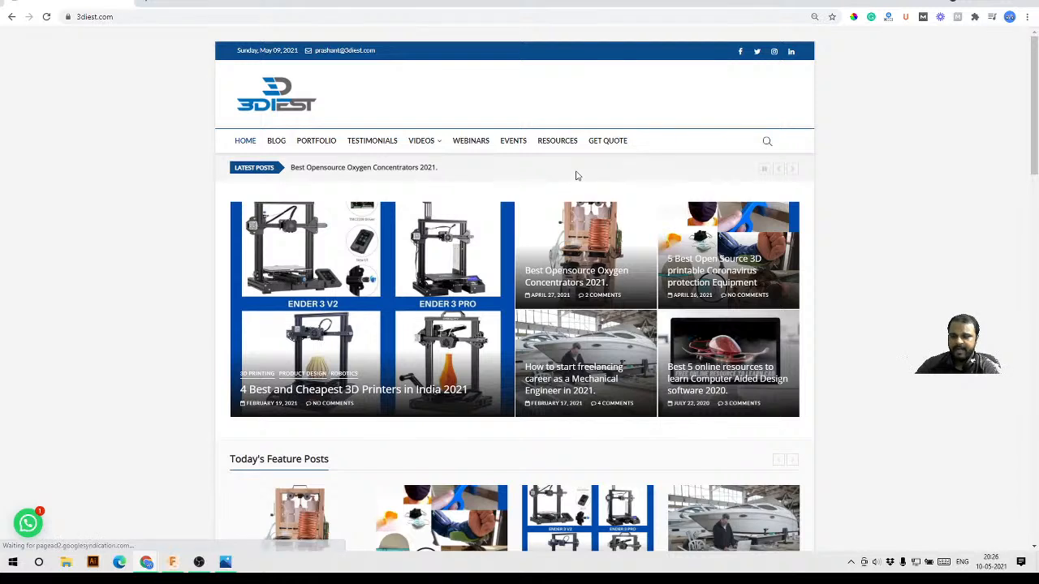
{"action": "left_click", "coordinate": [312, 143]}
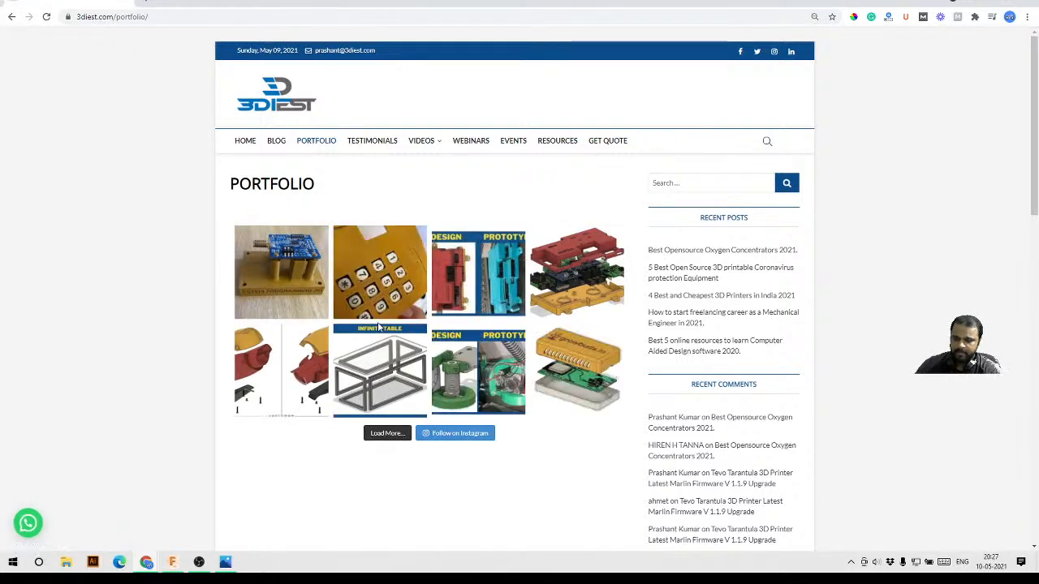
{"action": "scroll", "coordinate": [510, 307], "scroll_direction": "down", "scroll_amount": 1}
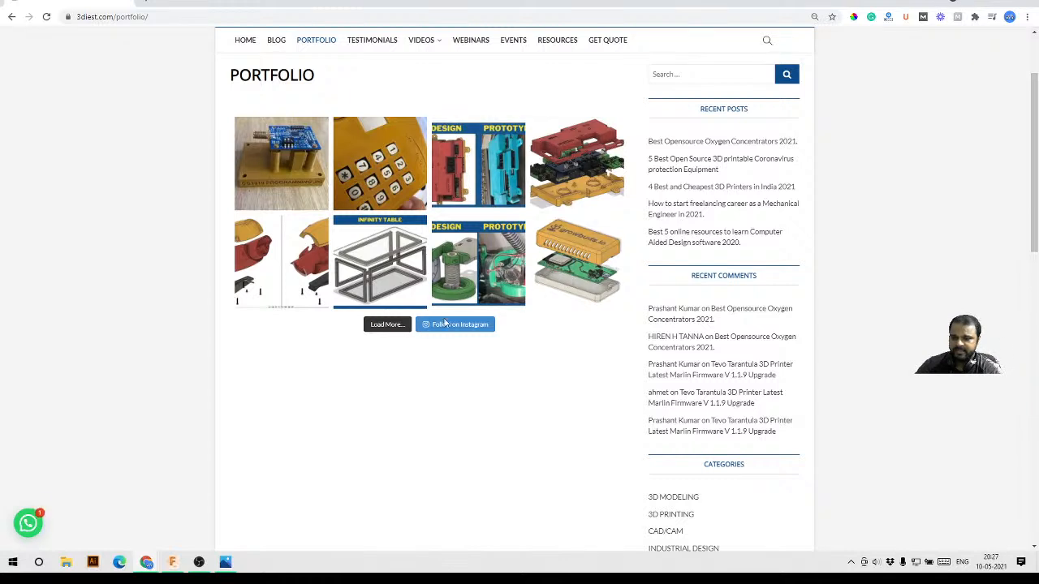
{"action": "left_click", "coordinate": [394, 324]}
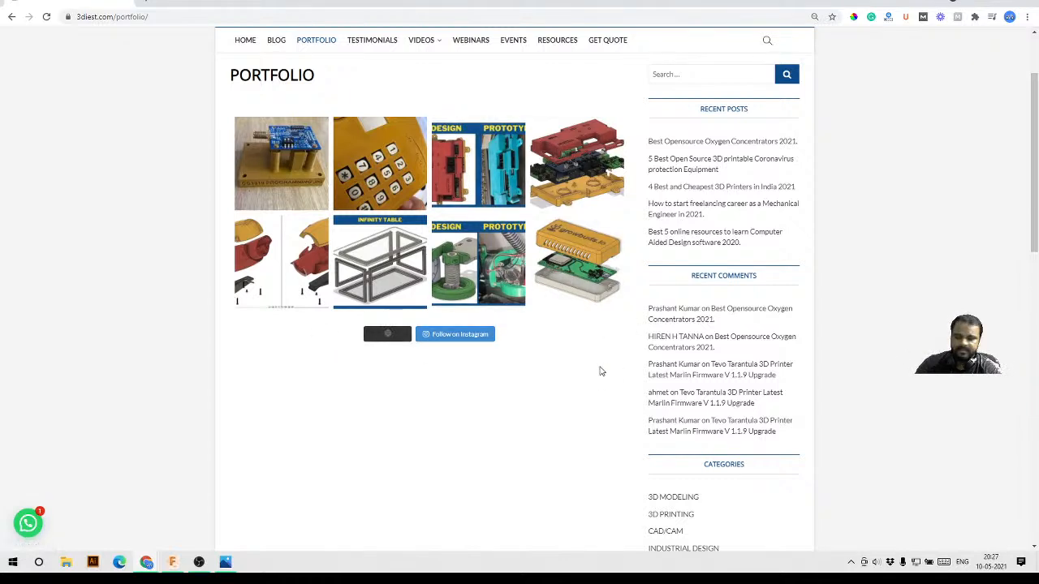
{"action": "scroll", "coordinate": [511, 250], "scroll_direction": "down", "scroll_amount": 2}
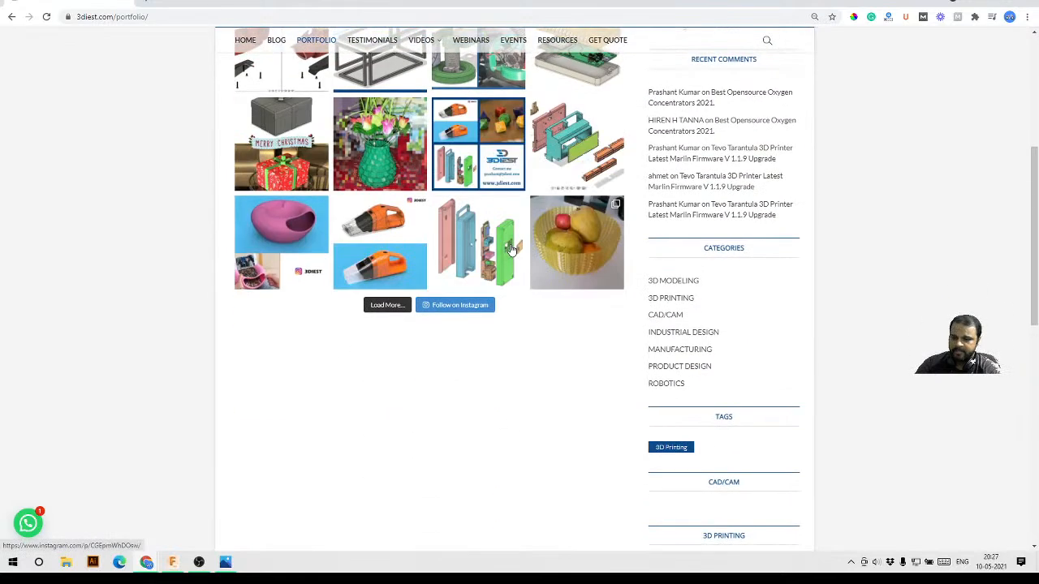
{"action": "left_click", "coordinate": [387, 312]}
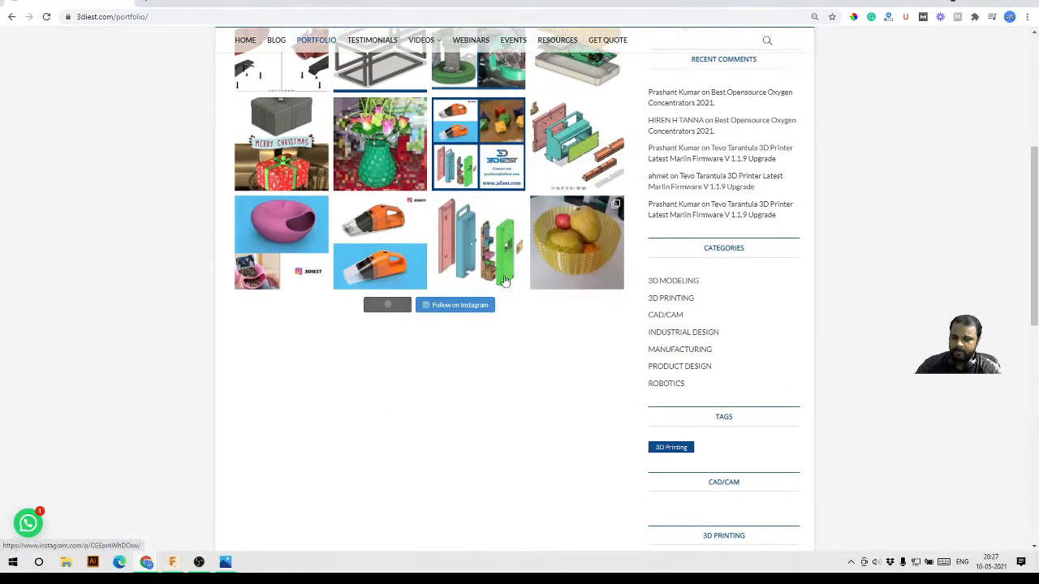
- Look through the loaded portfolio projects and view the garlic press video post on Instagram
{"action": "scroll", "coordinate": [387, 315], "scroll_direction": "up", "scroll_amount": 2}
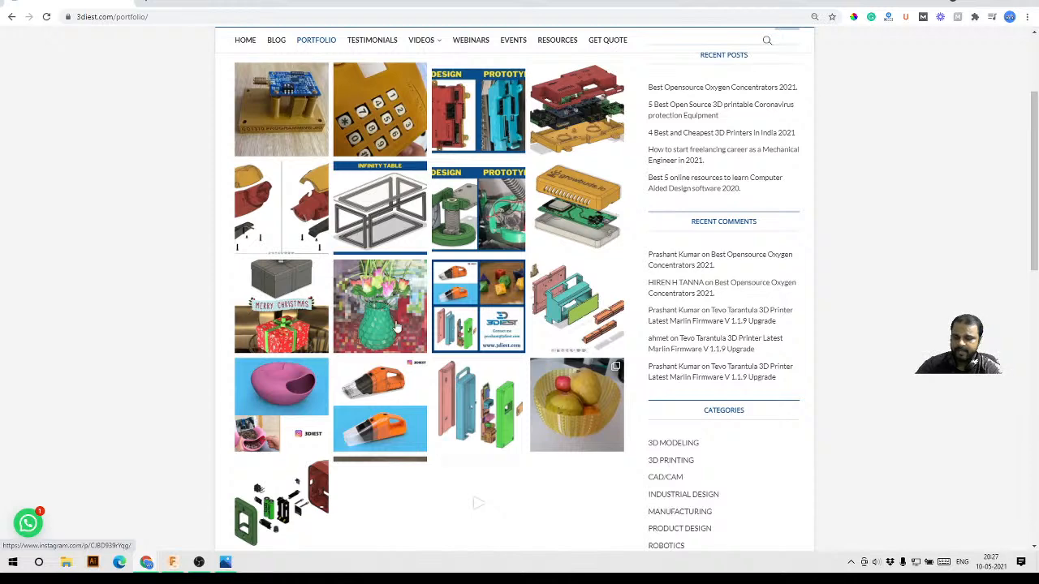
{"action": "scroll", "coordinate": [397, 324], "scroll_direction": "down", "scroll_amount": 3}
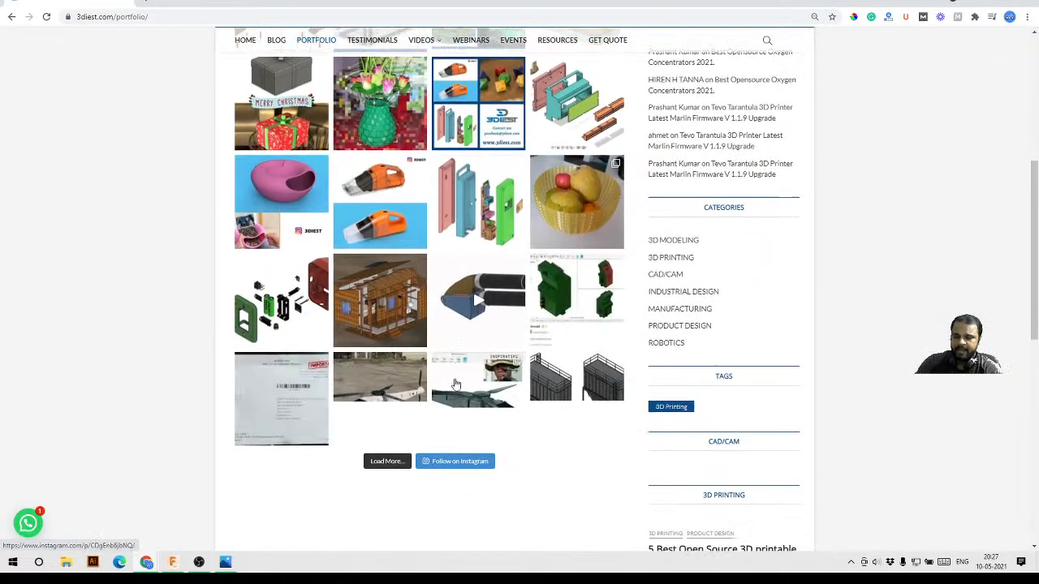
{"action": "scroll", "coordinate": [456, 384], "scroll_direction": "down", "scroll_amount": 1}
{"action": "left_click", "coordinate": [479, 236]}
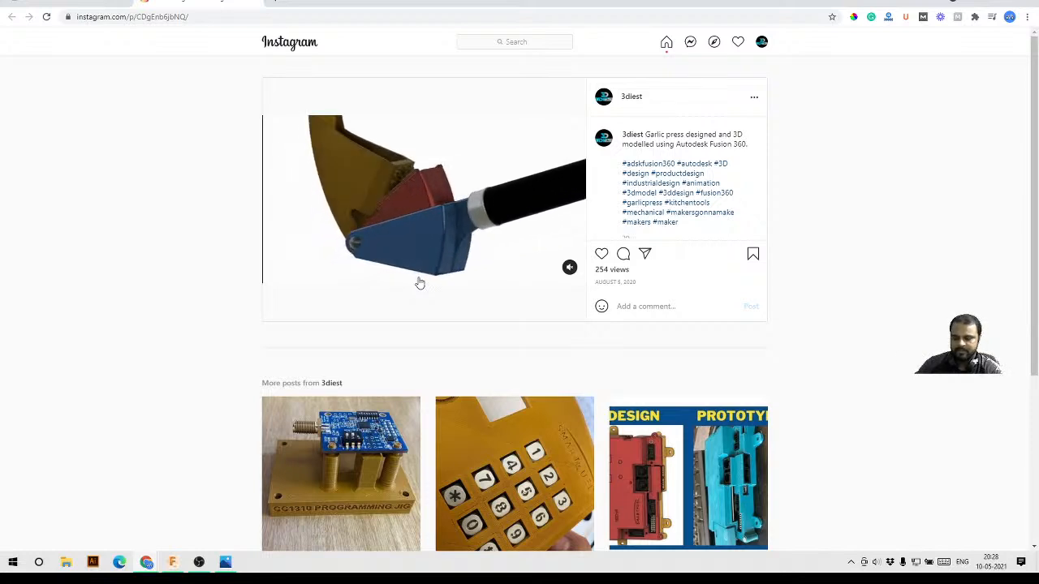
- Switch back to Fusion 360, view the Manufacture workspace, and return to the Design workspace
{"action": "left_click", "coordinate": [171, 561]}
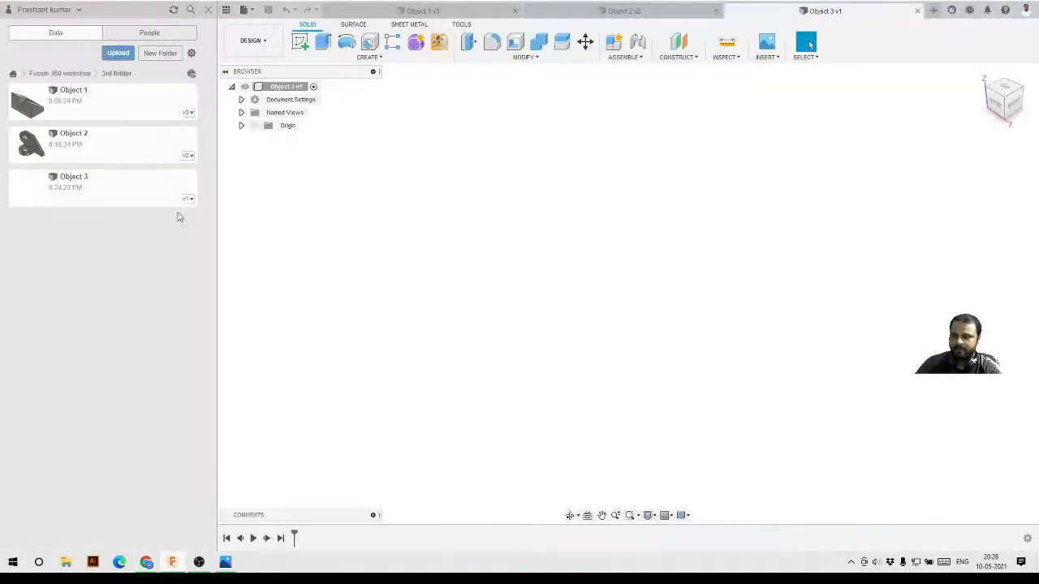
{"action": "left_click", "coordinate": [252, 41]}
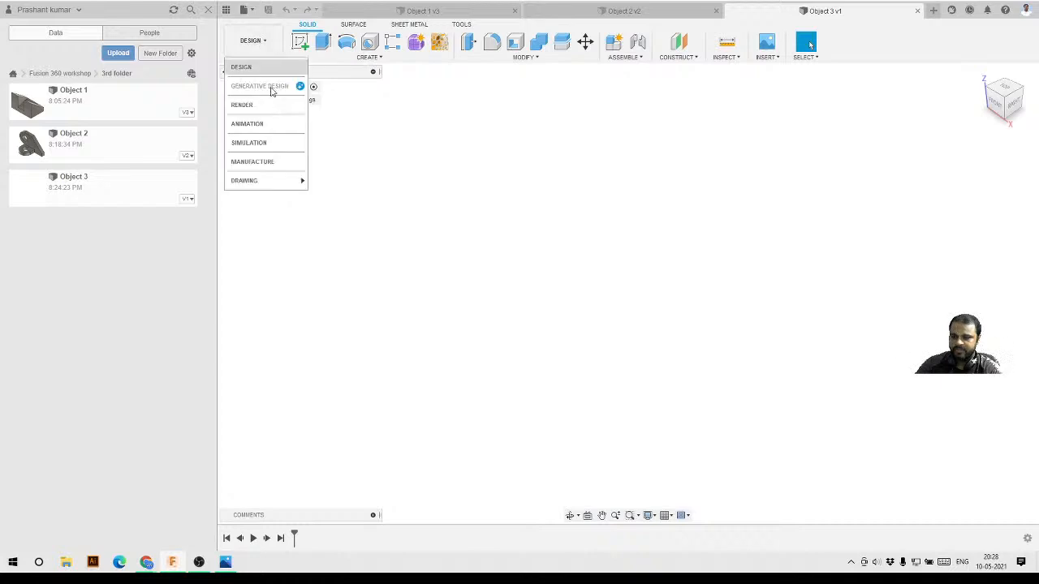
{"action": "left_click", "coordinate": [270, 166]}
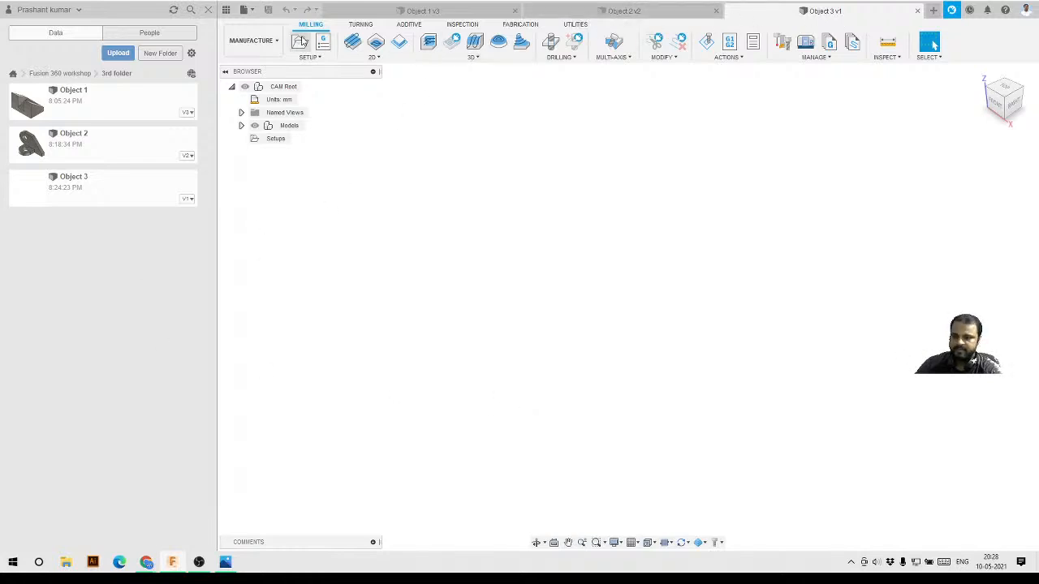
{"action": "left_click", "coordinate": [266, 41]}
{"action": "left_click", "coordinate": [254, 72]}
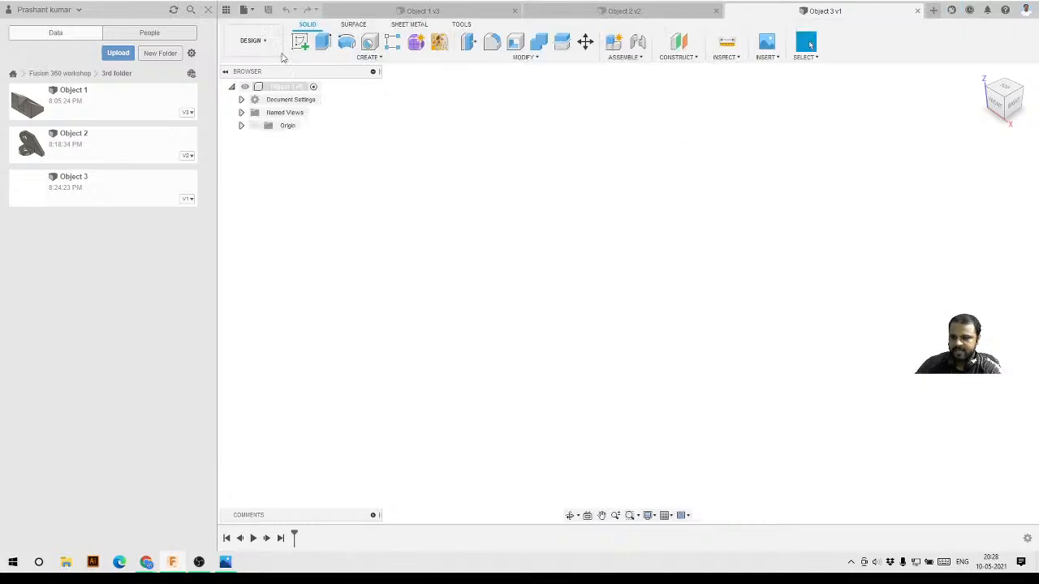
- Hide the project data list and check the Object 4 drawing in Photos before returning to the design
{"action": "left_click", "coordinate": [207, 10]}
{"action": "left_click", "coordinate": [234, 567]}
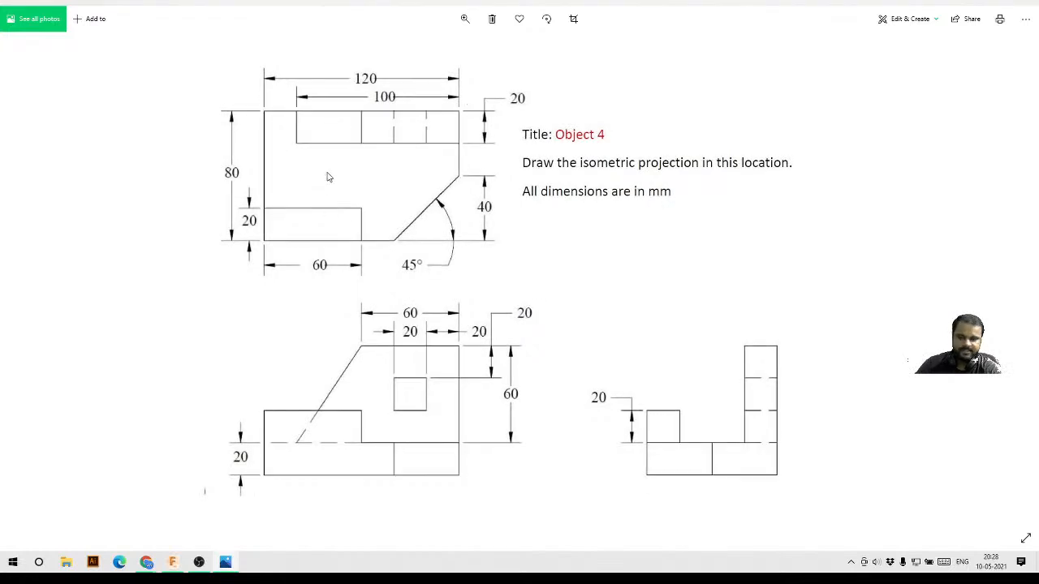
{"action": "left_click", "coordinate": [974, 3]}
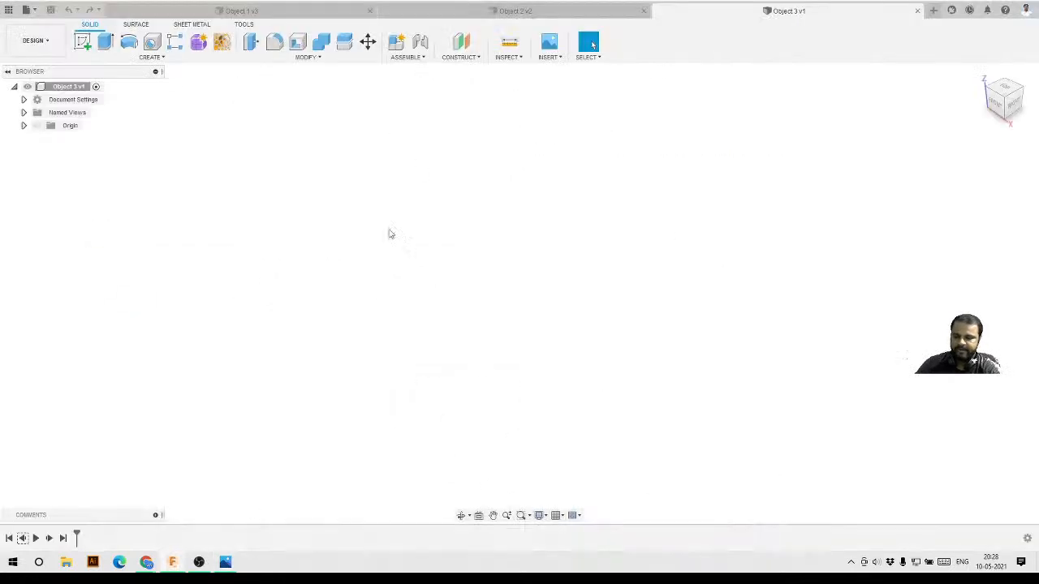
- Start a sketch on the horizontal XY plane, show the origin, and view the plane straight from the top
{"action": "left_click", "coordinate": [81, 42]}
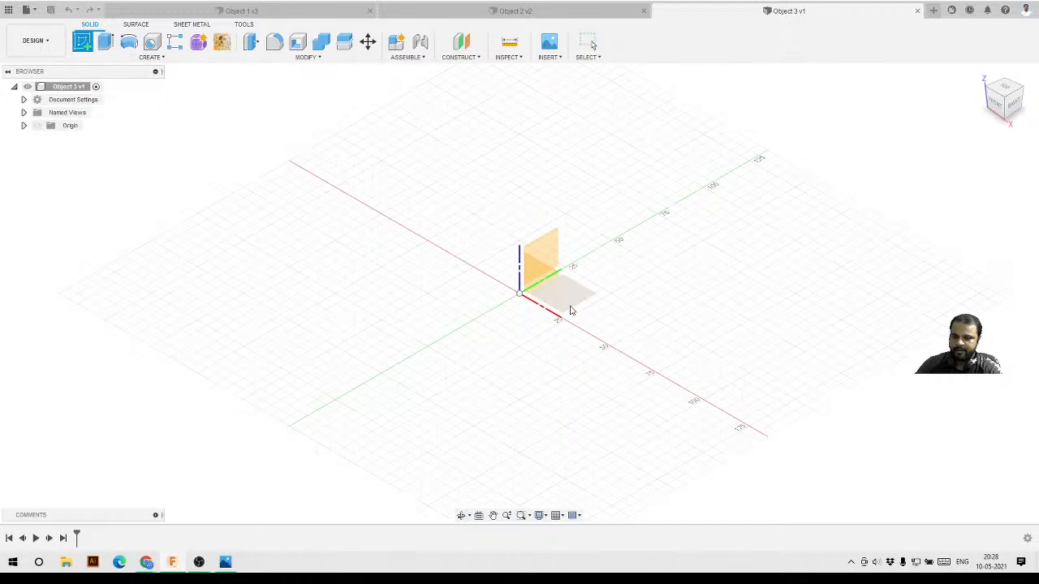
{"action": "left_click", "coordinate": [581, 297]}
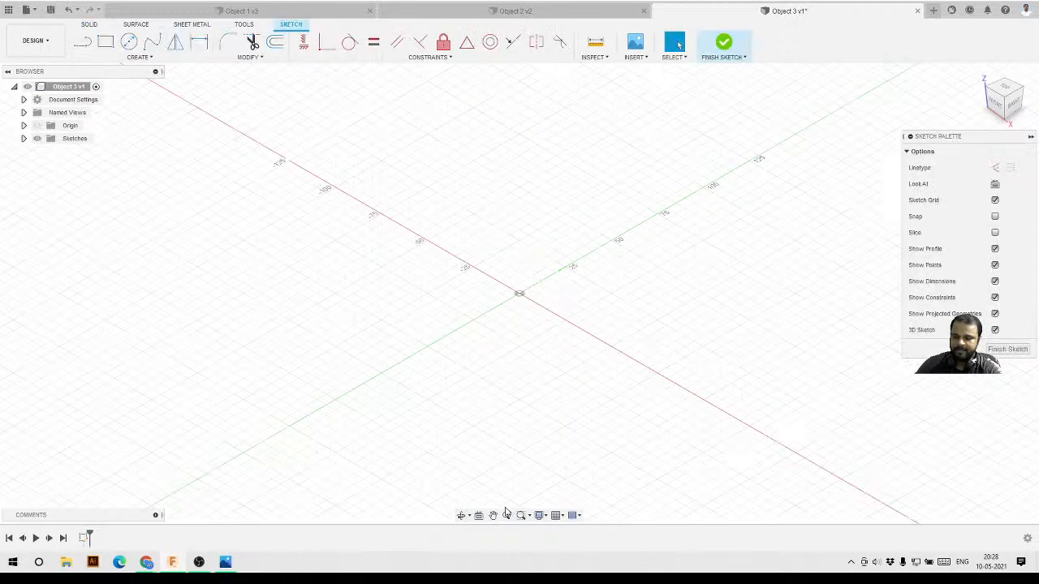
{"action": "left_click", "coordinate": [37, 125]}
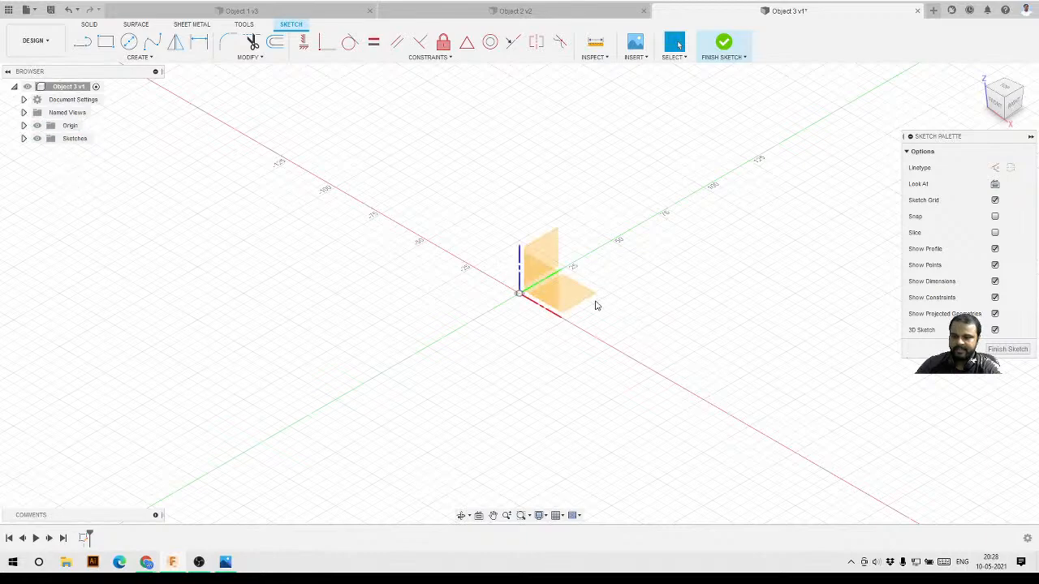
{"action": "left_click", "coordinate": [479, 515]}
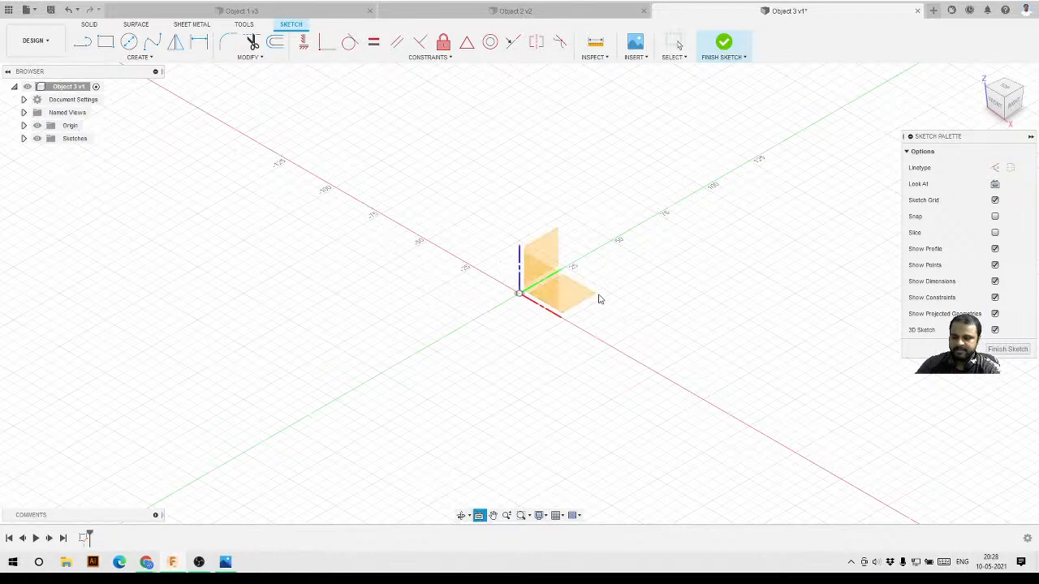
{"action": "left_click_drag", "start_coordinate": [598, 297], "coordinate": [586, 299]}
{"action": "scroll", "coordinate": [486, 361], "scroll_direction": "up", "scroll_amount": 3}
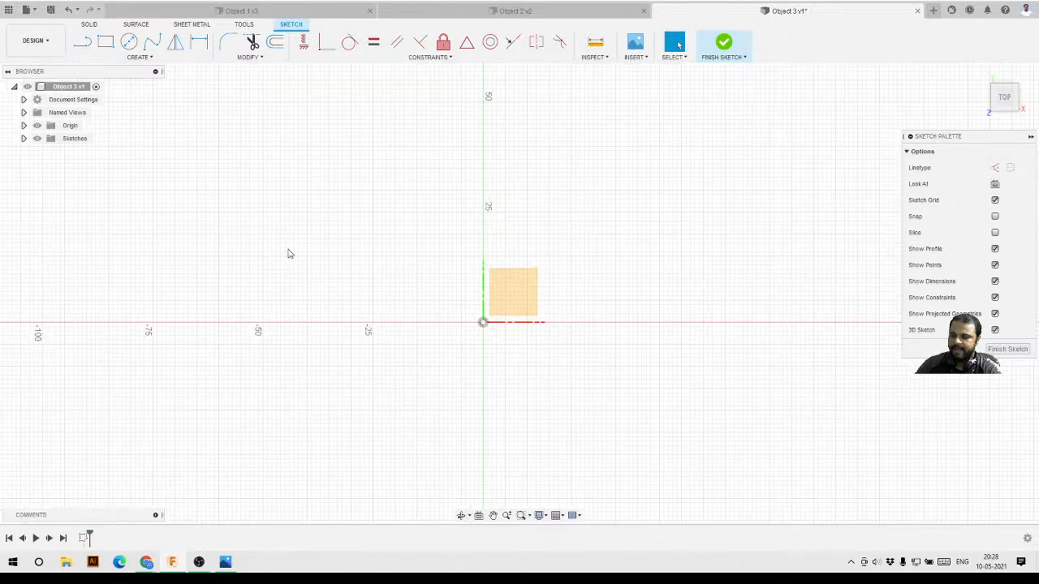
- Sketch a center rectangle about 71 mm wide, centred on the origin
{"action": "left_click", "coordinate": [148, 59]}
{"action": "mouse_move", "coordinate": [130, 82]}
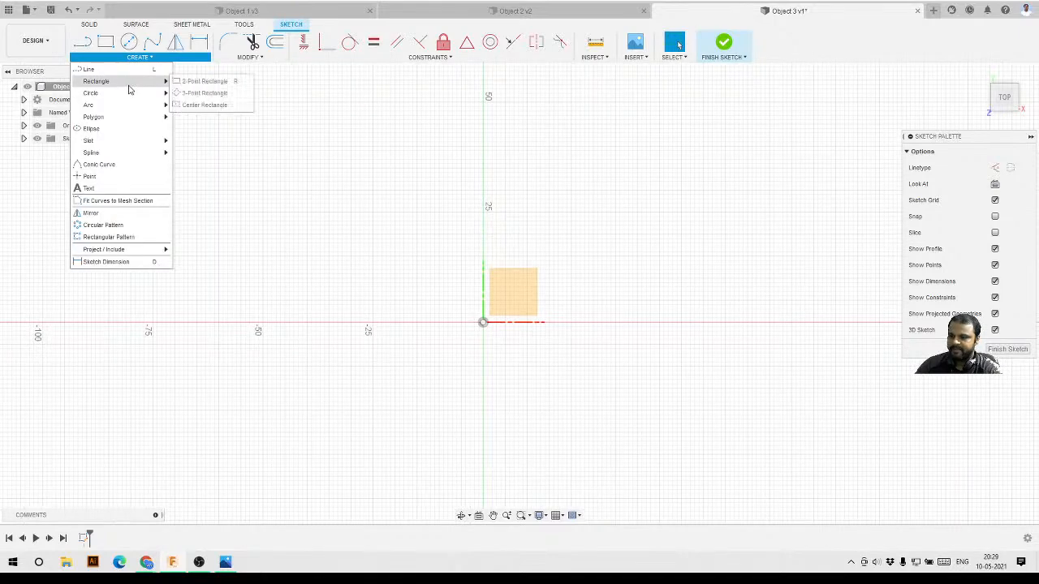
{"action": "left_click", "coordinate": [202, 106]}
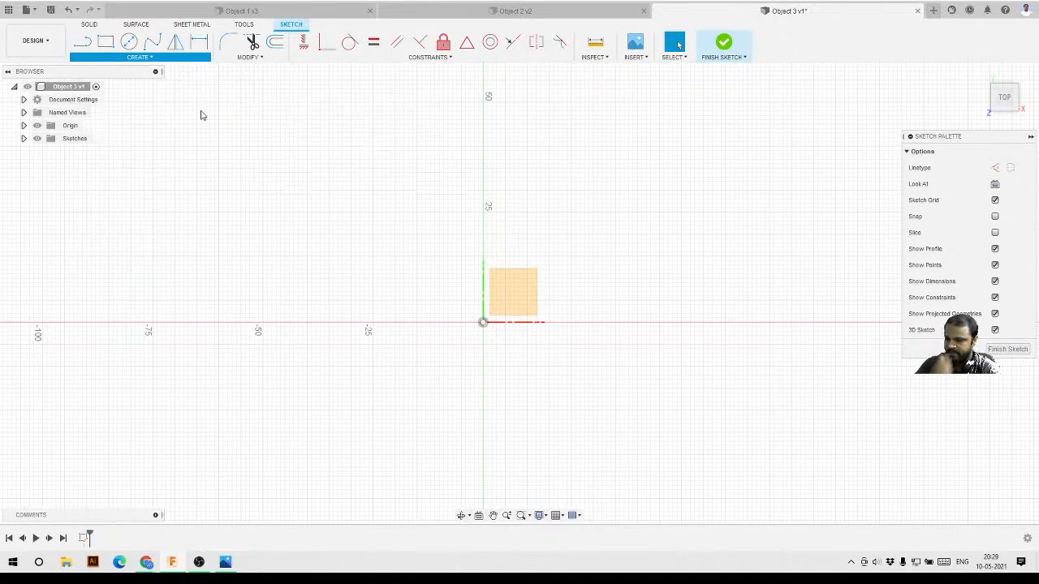
{"action": "left_click", "coordinate": [483, 322]}
{"action": "left_click", "coordinate": [328, 425]}
{"action": "key", "text": "Escape"}
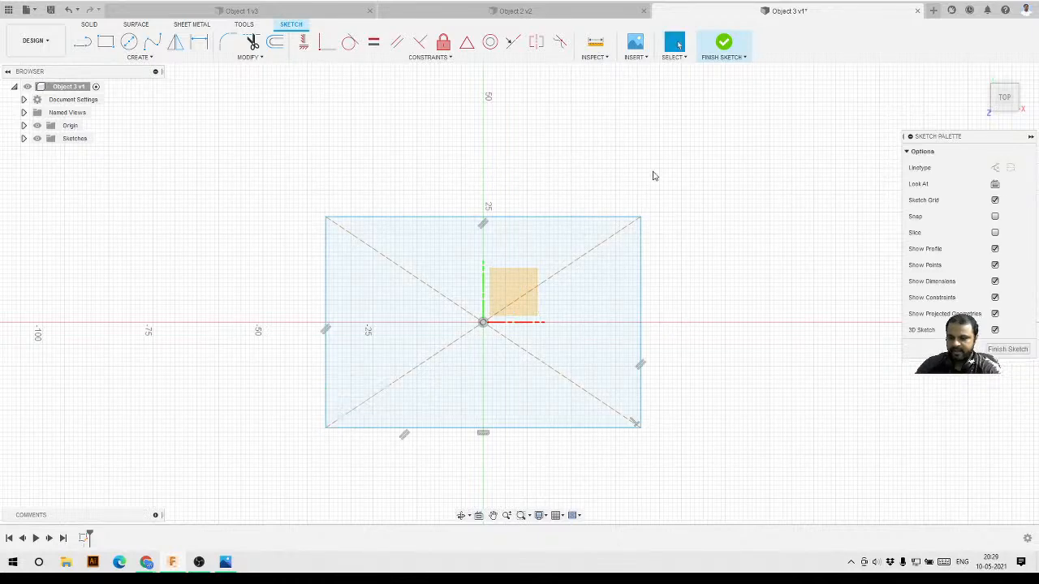
- Check the width in the Object 4 drawing in Photos and dimension the rectangle's upper edge to 120 mm
{"action": "scroll", "coordinate": [505, 249], "scroll_direction": "up", "scroll_amount": 2}
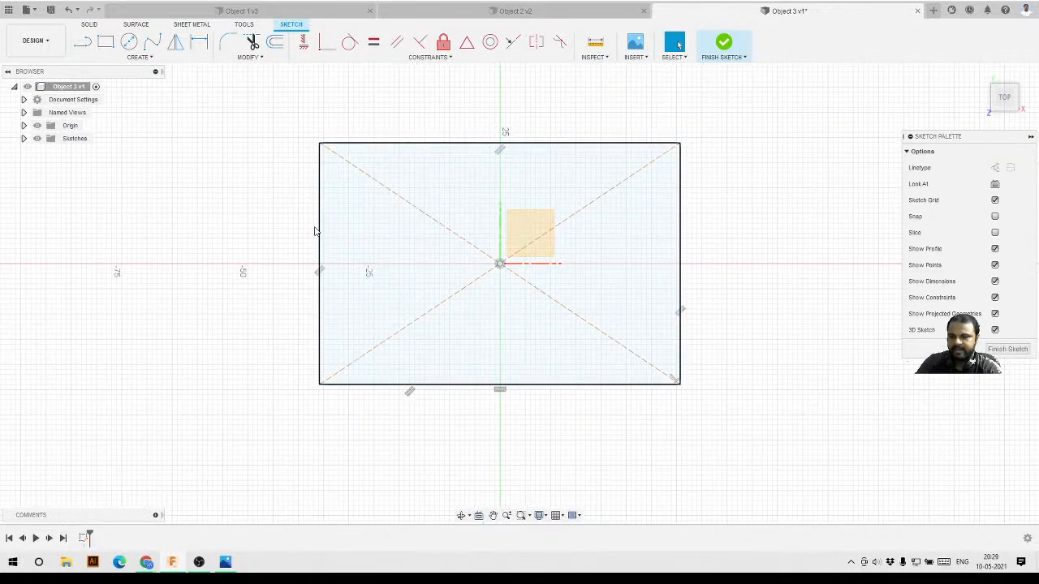
{"action": "left_click", "coordinate": [199, 41]}
{"action": "left_click", "coordinate": [528, 144]}
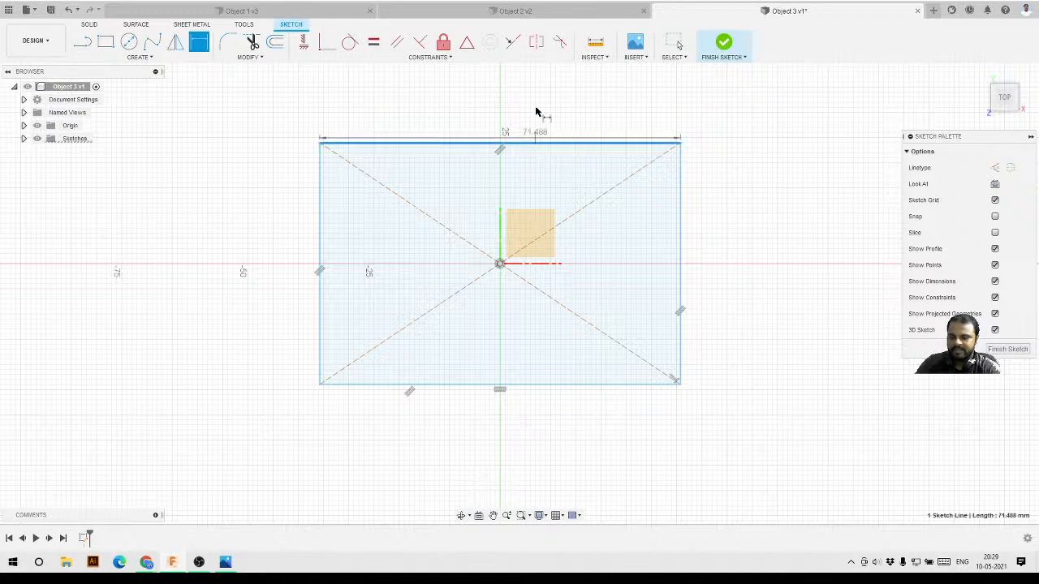
{"action": "left_click", "coordinate": [537, 108]}
{"action": "left_click", "coordinate": [225, 562]}
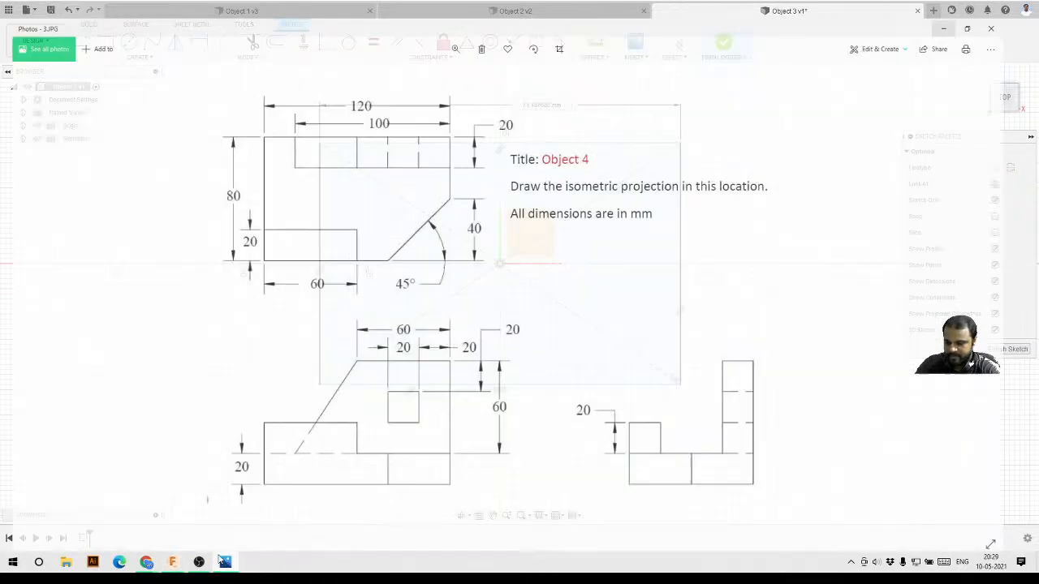
{"action": "left_click", "coordinate": [227, 562]}
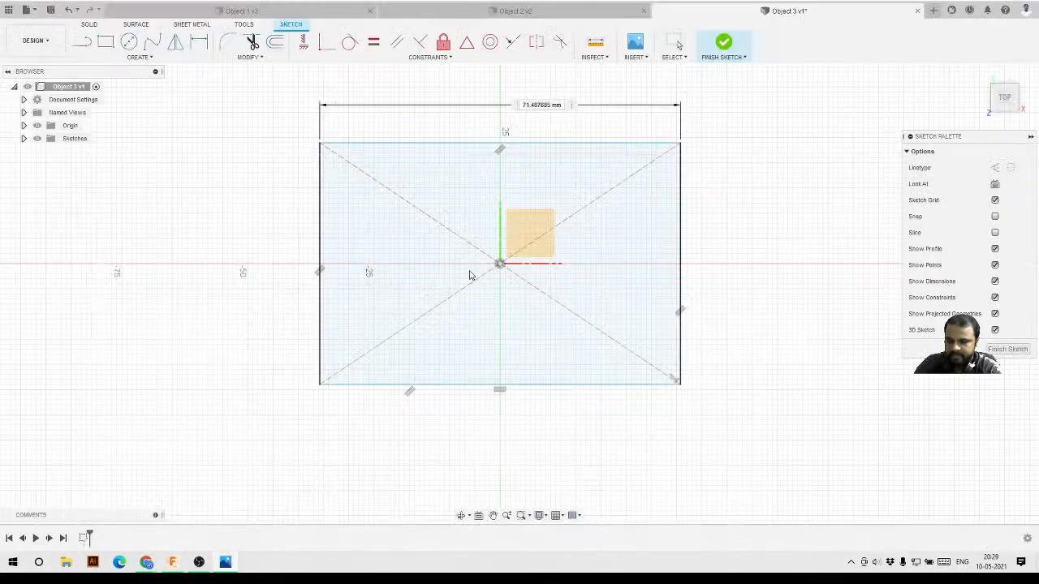
{"action": "left_click_drag", "start_coordinate": [559, 105], "coordinate": [519, 104]}
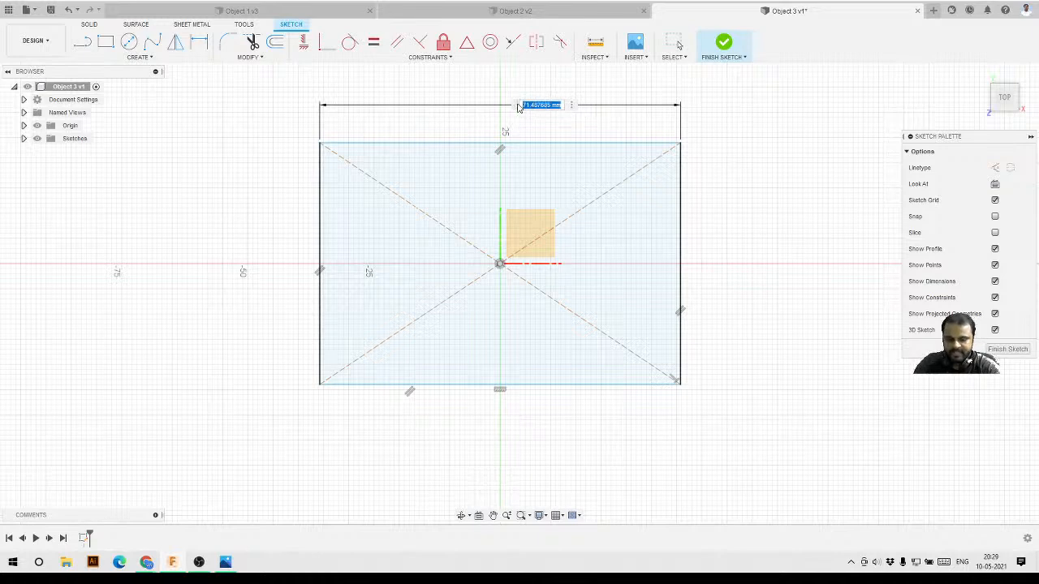
{"action": "type", "text": "120"}
{"action": "key", "text": "Return"}
- Dimension the rectangle's vertical side to 80 mm and leave the dimension command
{"action": "scroll", "coordinate": [570, 309], "scroll_direction": "down", "scroll_amount": 4}
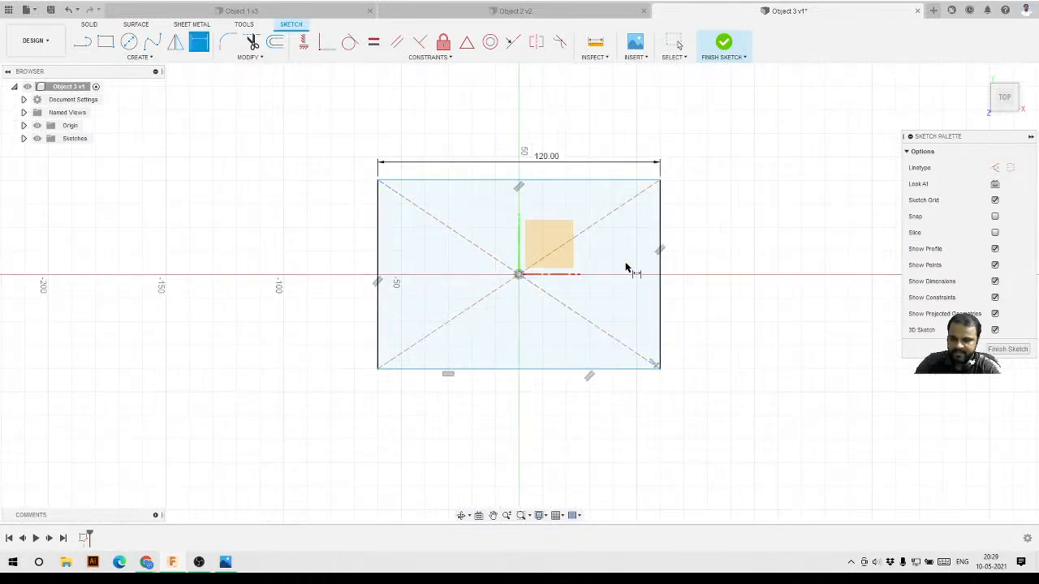
{"action": "left_click", "coordinate": [661, 260]}
{"action": "left_click", "coordinate": [688, 258]}
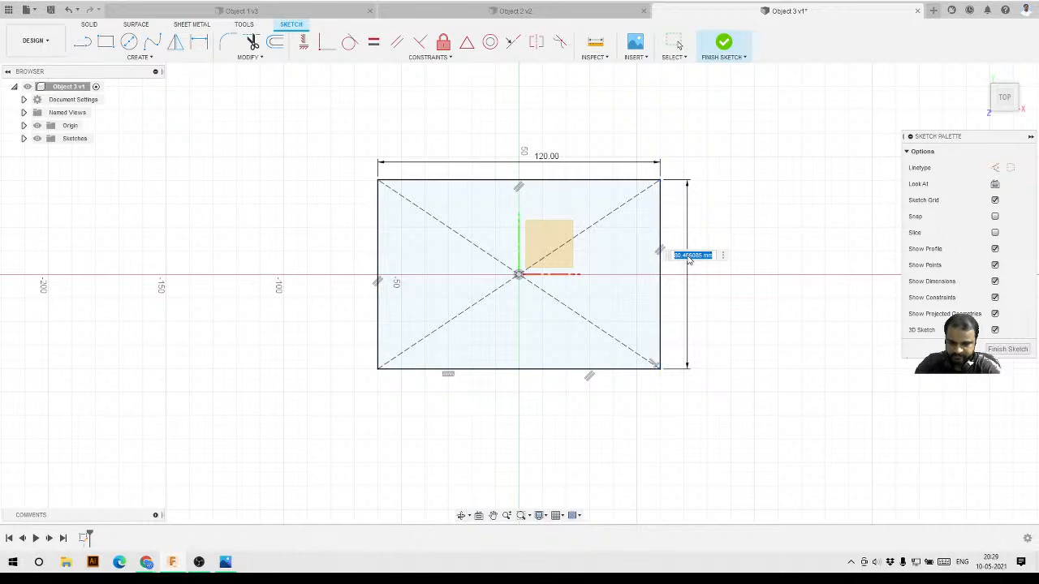
{"action": "type", "text": "80"}
{"action": "key", "text": "Return"}
{"action": "key", "text": "Escape"}
{"action": "scroll", "coordinate": [674, 258], "scroll_direction": "up", "scroll_amount": 3}
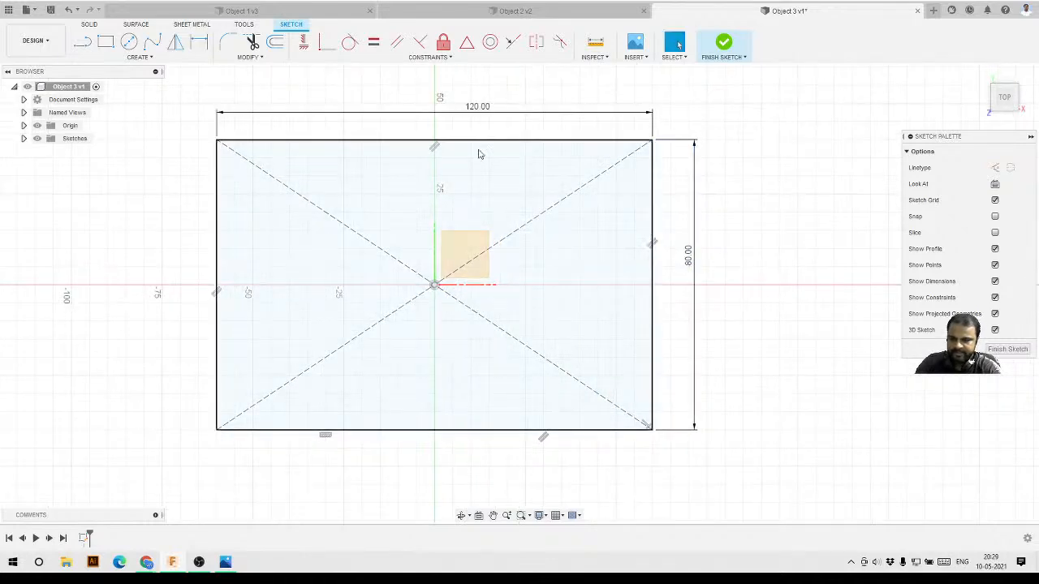
{"action": "scroll", "coordinate": [382, 336], "scroll_direction": "down", "scroll_amount": 2}
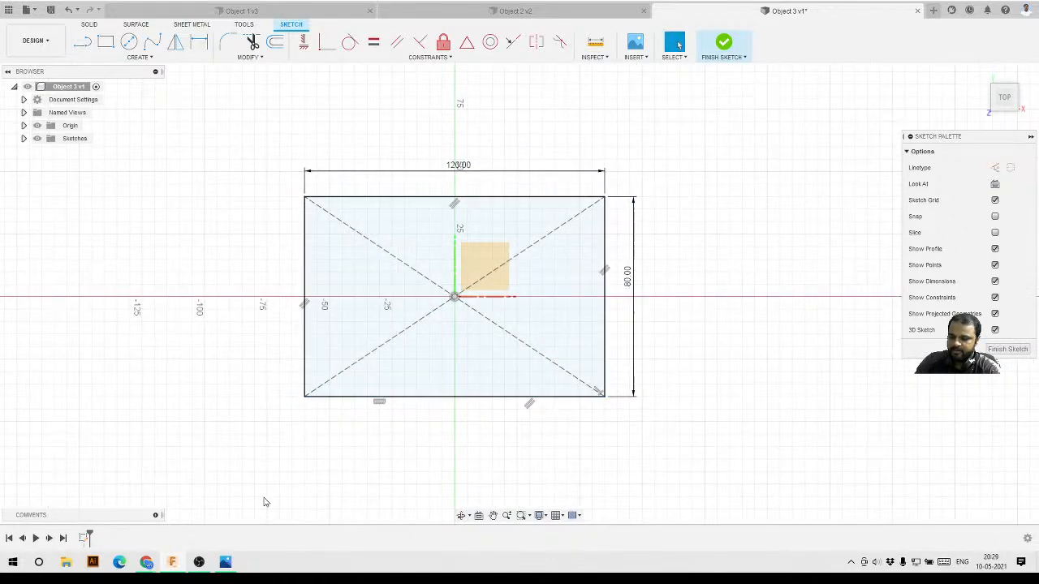
- Examine the Object 4 drawing's views in Photos and return to the sketch in Fusion 360
{"action": "left_click", "coordinate": [226, 565]}
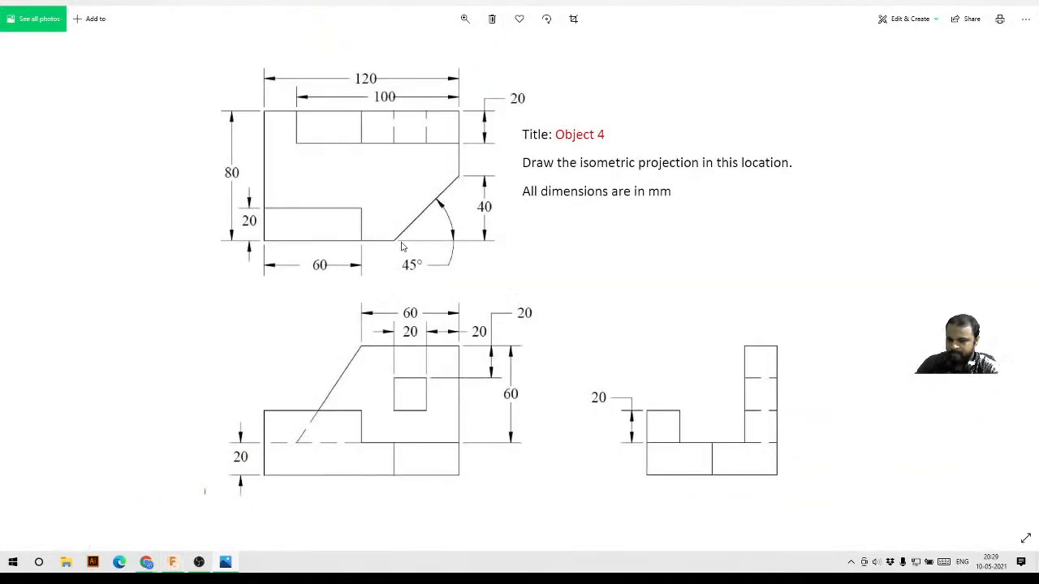
{"action": "key", "text": "Left"}
{"action": "key", "text": "Left"}
{"action": "key", "text": "Right"}
{"action": "key", "text": "Right"}
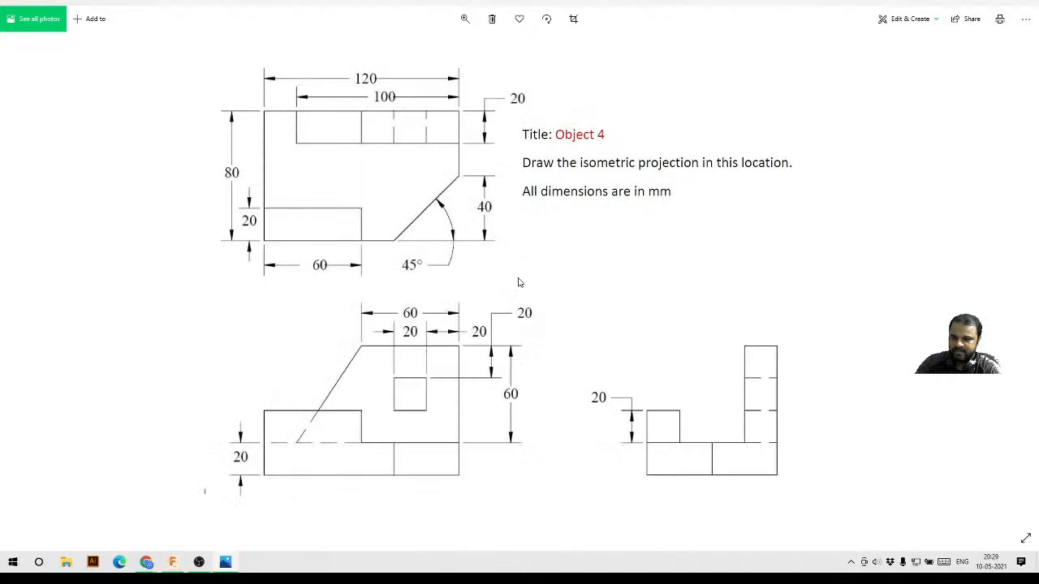
{"action": "left_click", "coordinate": [951, 8]}
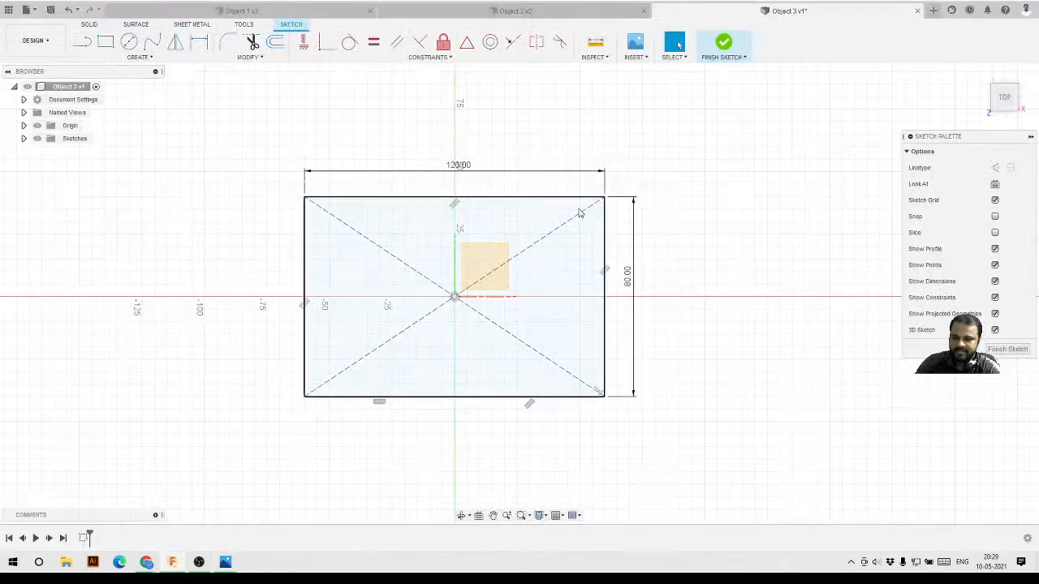
- Finish the base sketch and hide the origin in the isometric home view
{"action": "left_click", "coordinate": [724, 47]}
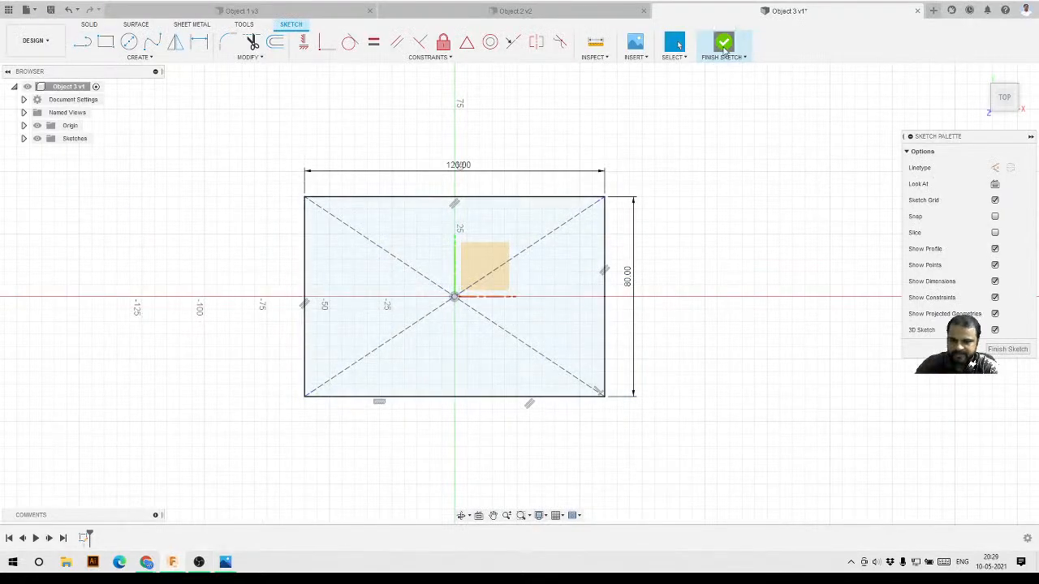
{"action": "scroll", "coordinate": [560, 308], "scroll_direction": "down", "scroll_amount": 2}
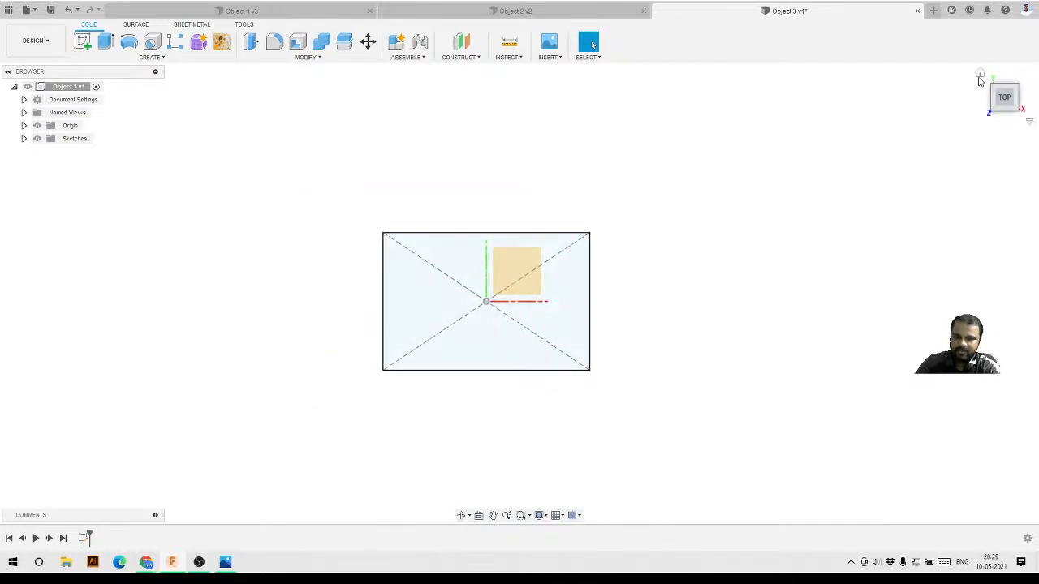
{"action": "left_click", "coordinate": [979, 74]}
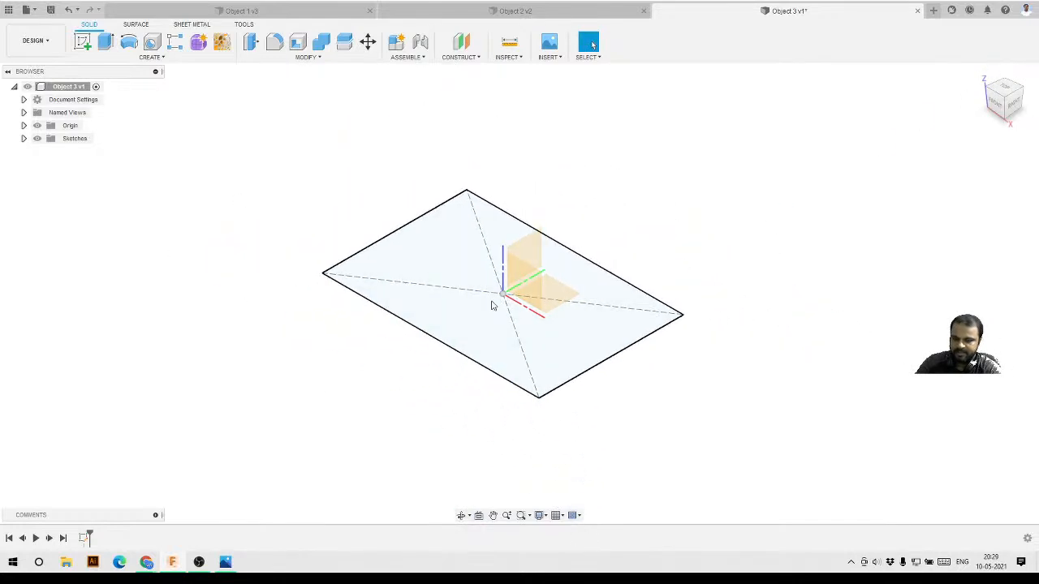
{"action": "left_click", "coordinate": [36, 126]}
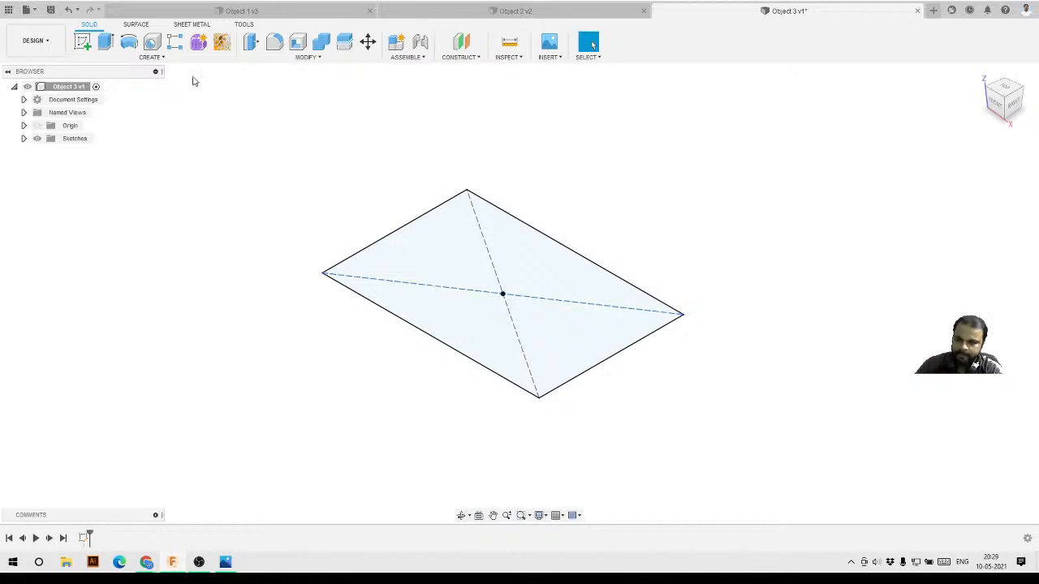
- Extrude the rectangle profile 20 mm upward as a new body, checking the base thickness in the drawing in Photos
{"action": "left_click", "coordinate": [105, 43]}
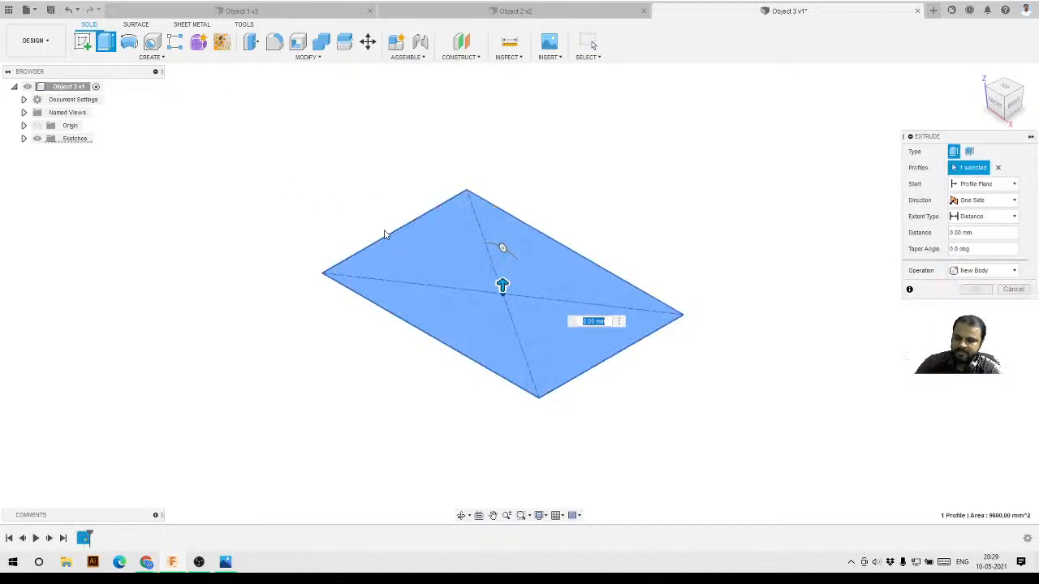
{"action": "left_click", "coordinate": [998, 167]}
{"action": "left_click", "coordinate": [436, 262]}
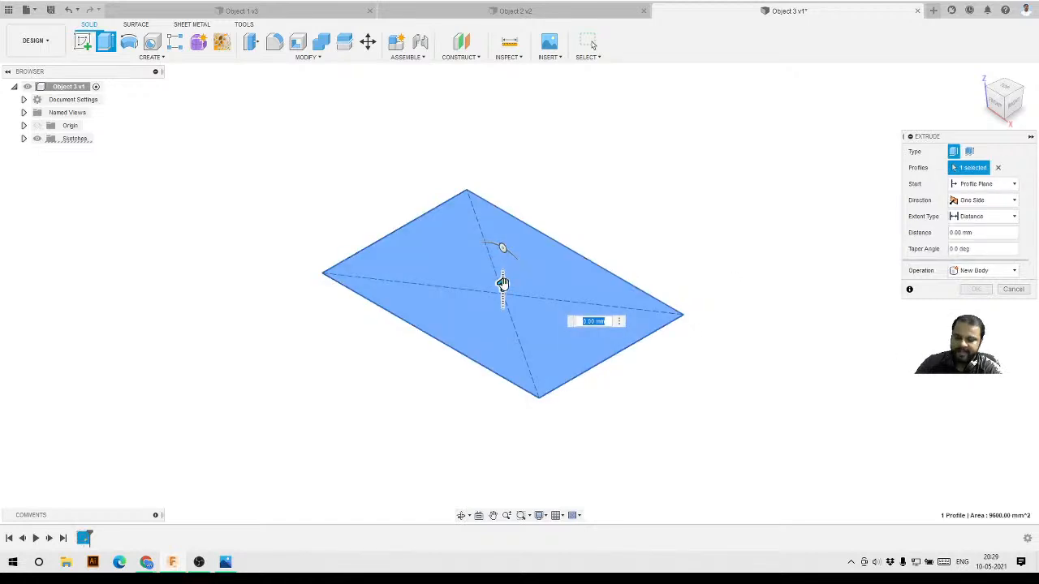
{"action": "left_click_drag", "start_coordinate": [502, 284], "coordinate": [502, 254]}
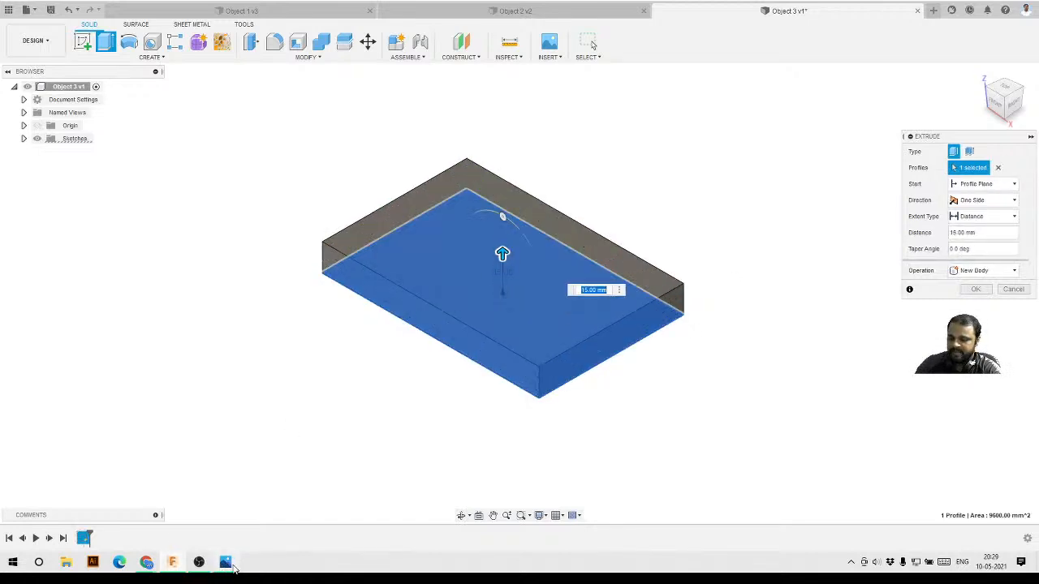
{"action": "left_click", "coordinate": [230, 565]}
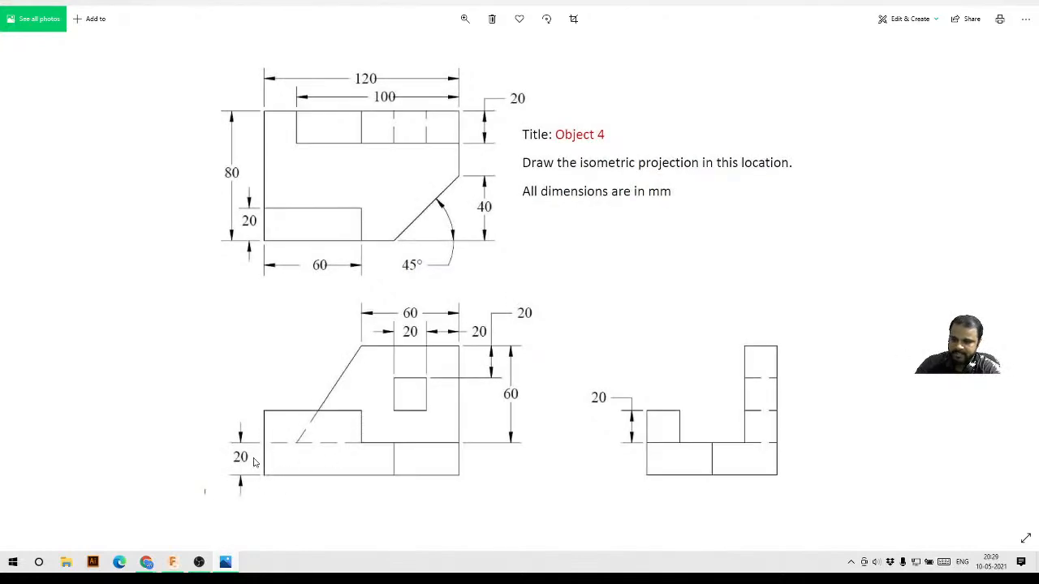
{"action": "left_click", "coordinate": [977, 2]}
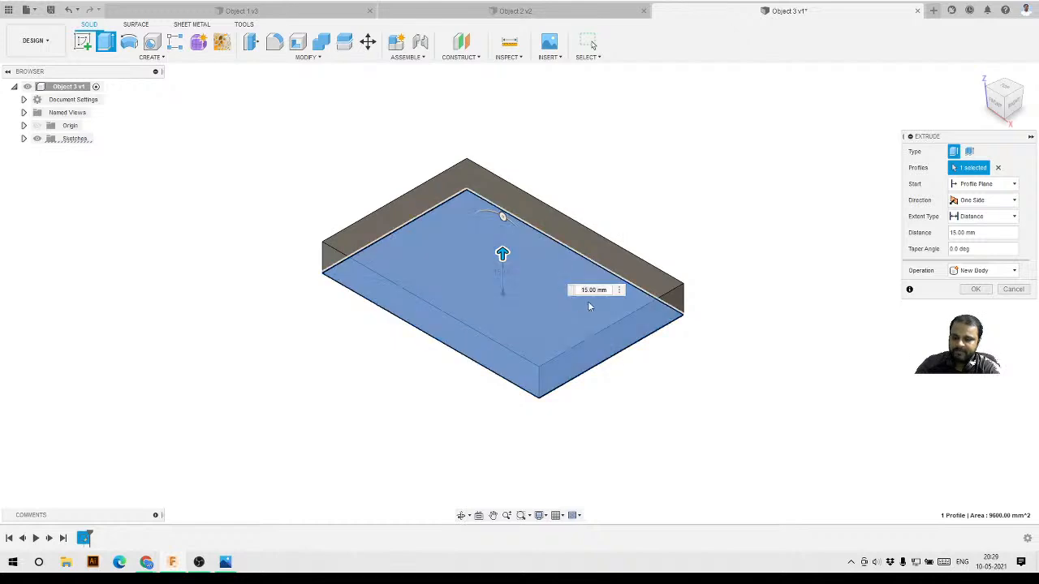
{"action": "left_click_drag", "start_coordinate": [609, 292], "coordinate": [570, 293]}
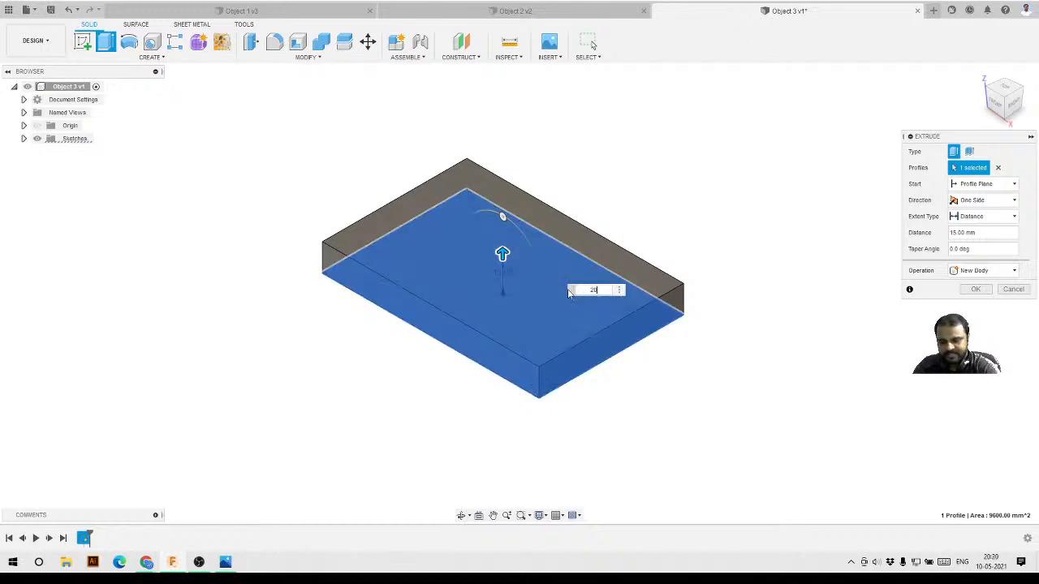
{"action": "key", "text": "Return"}
{"action": "left_click", "coordinate": [976, 291]}
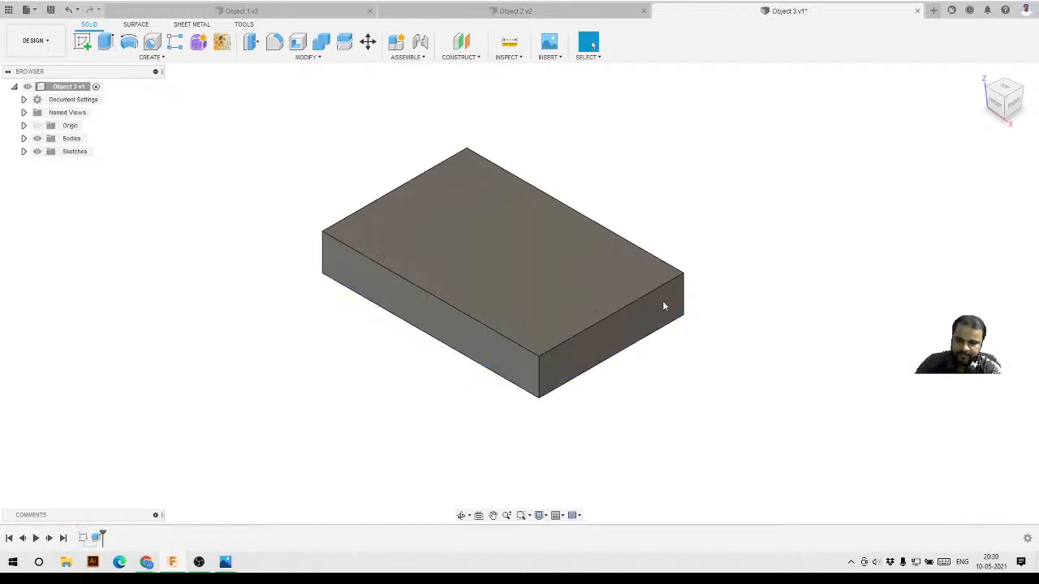
- Check the corner cut in the drawing in Photos and chamfer the plate's front-right vertical edge with an equal distance of 45 mm
{"action": "middle_click_drag", "start_coordinate": [665, 303], "coordinate": [598, 342], "text": "shift"}
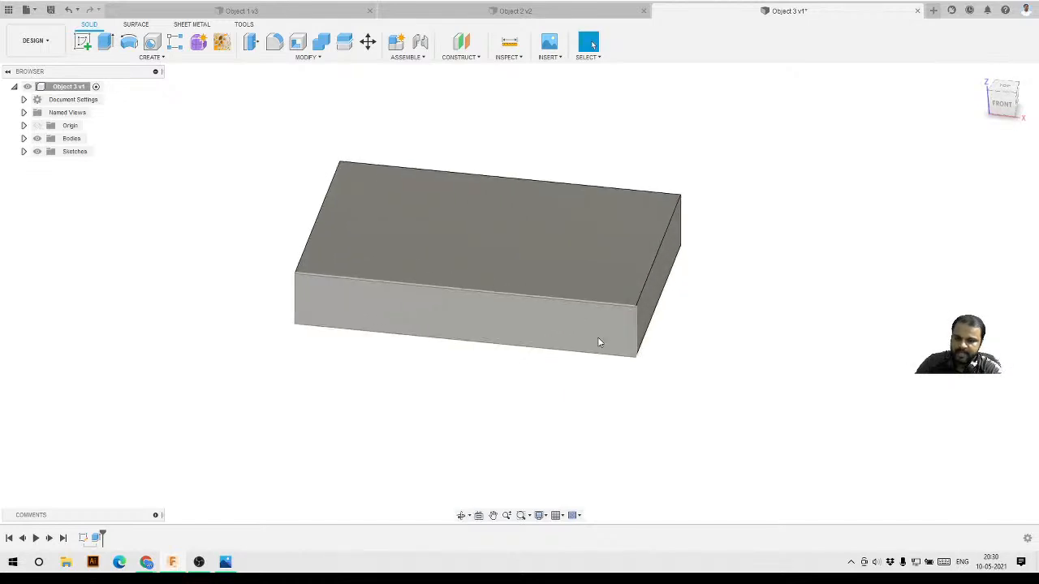
{"action": "left_click", "coordinate": [225, 563]}
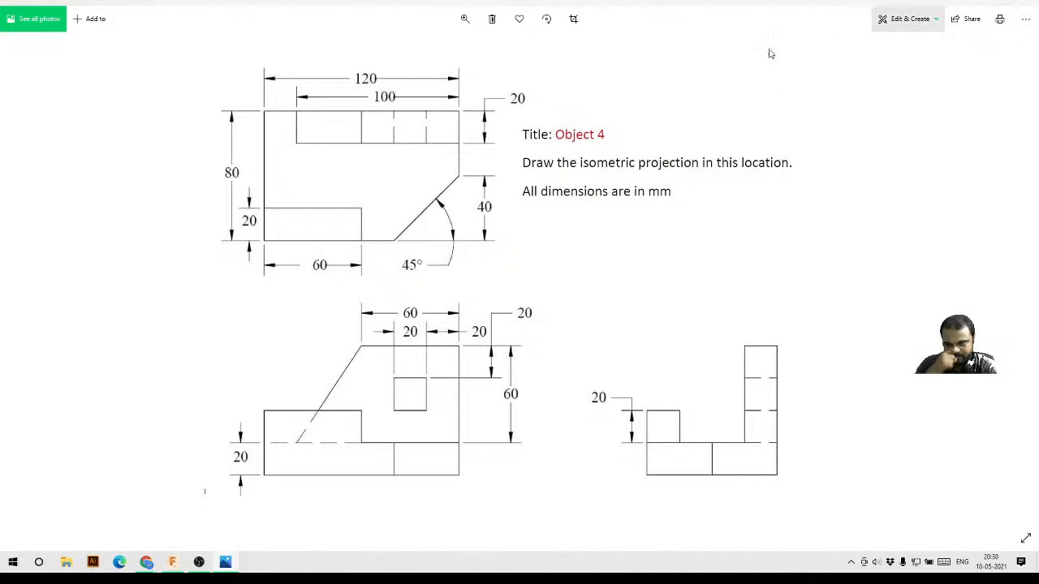
{"action": "key", "text": "alt+Tab"}
{"action": "left_click", "coordinate": [307, 57]}
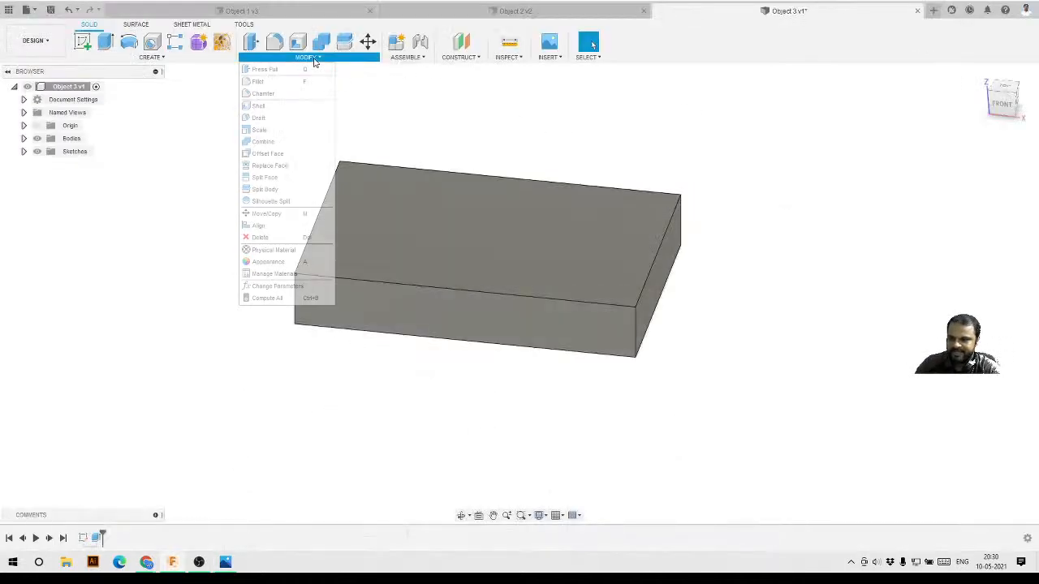
{"action": "left_click", "coordinate": [267, 94]}
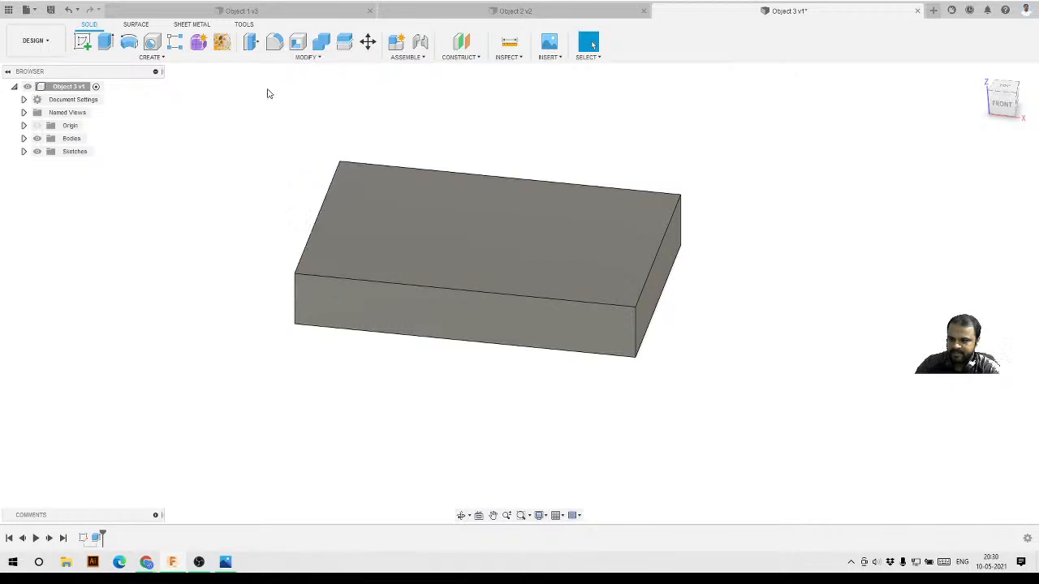
{"action": "left_click", "coordinate": [636, 327]}
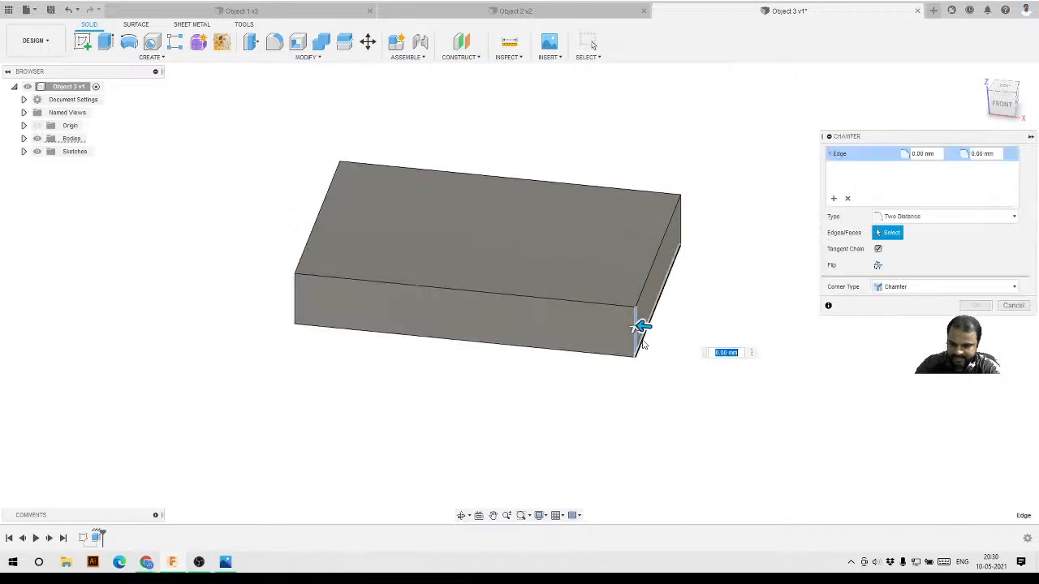
{"action": "left_click", "coordinate": [923, 217]}
{"action": "left_click", "coordinate": [920, 233]}
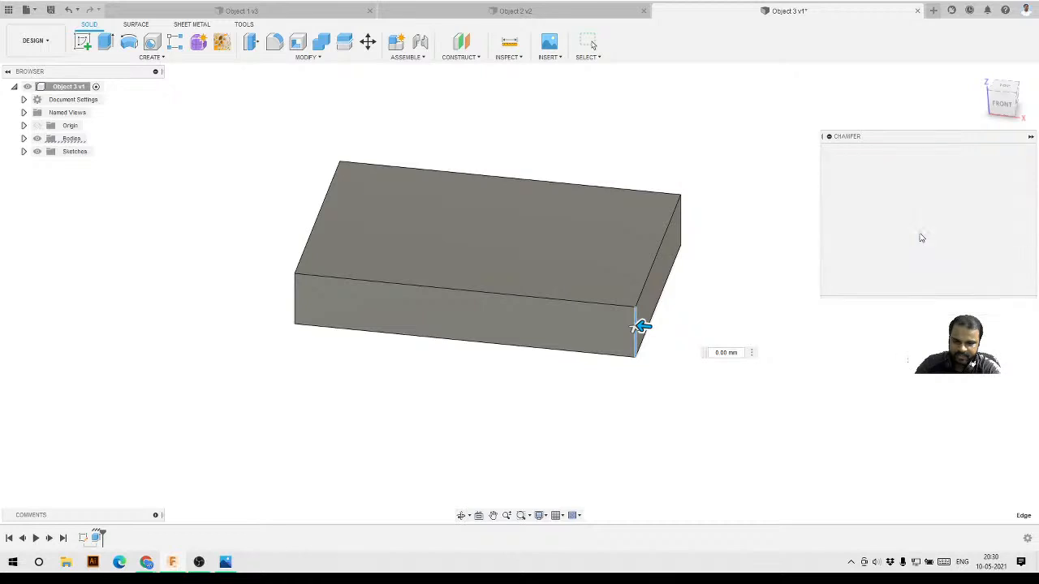
{"action": "left_click_drag", "start_coordinate": [642, 325], "coordinate": [610, 306]}
{"action": "type", "text": "45"}
{"action": "key", "text": "Return"}
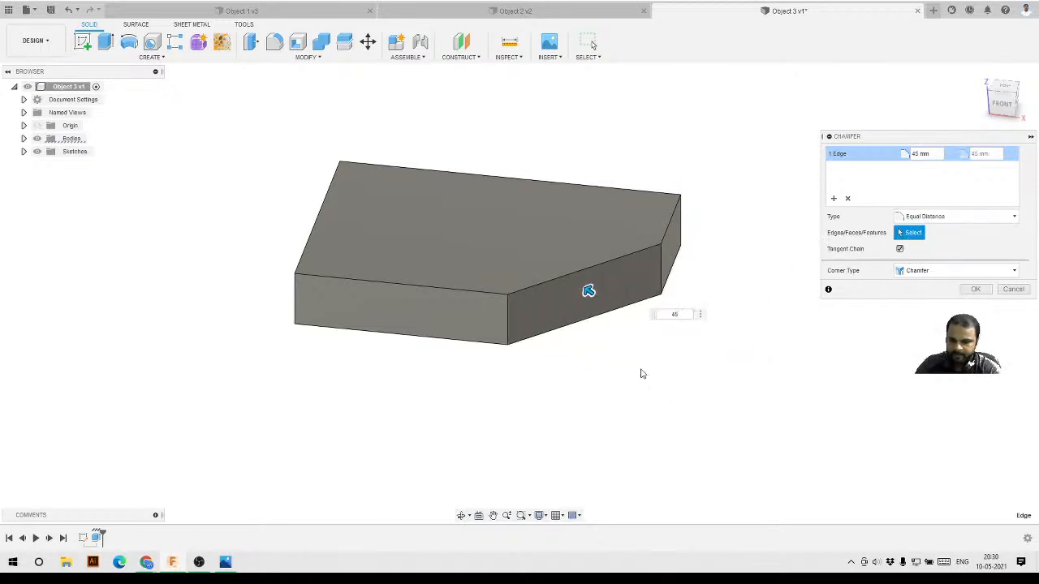
{"action": "left_click", "coordinate": [974, 292]}
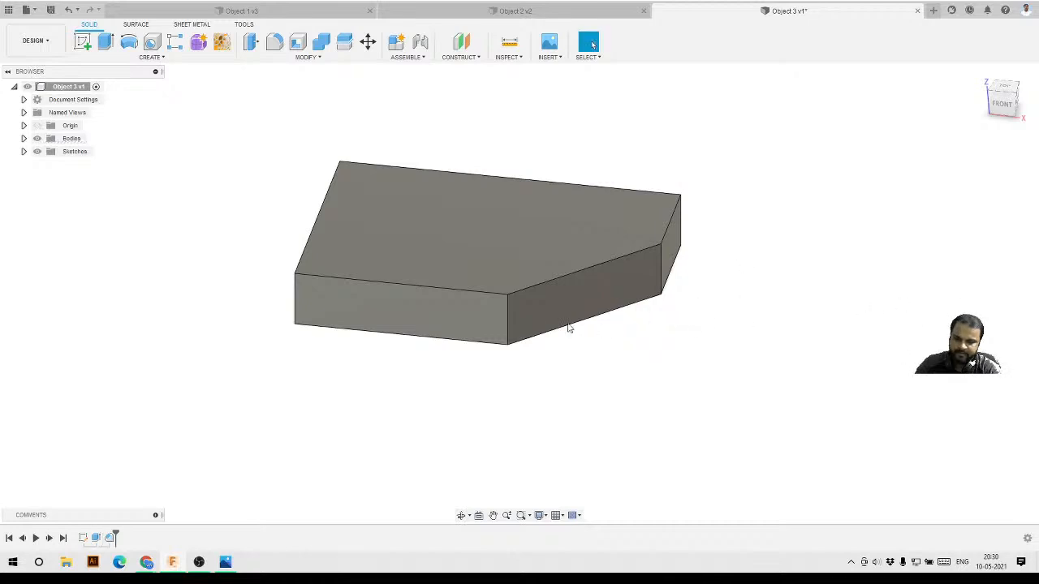
- Compare the chamfered plate's top view with the Object 4 drawing in Photos, and return the model to the home view
{"action": "middle_click_drag", "start_coordinate": [568, 329], "coordinate": [560, 370], "text": "shift"}
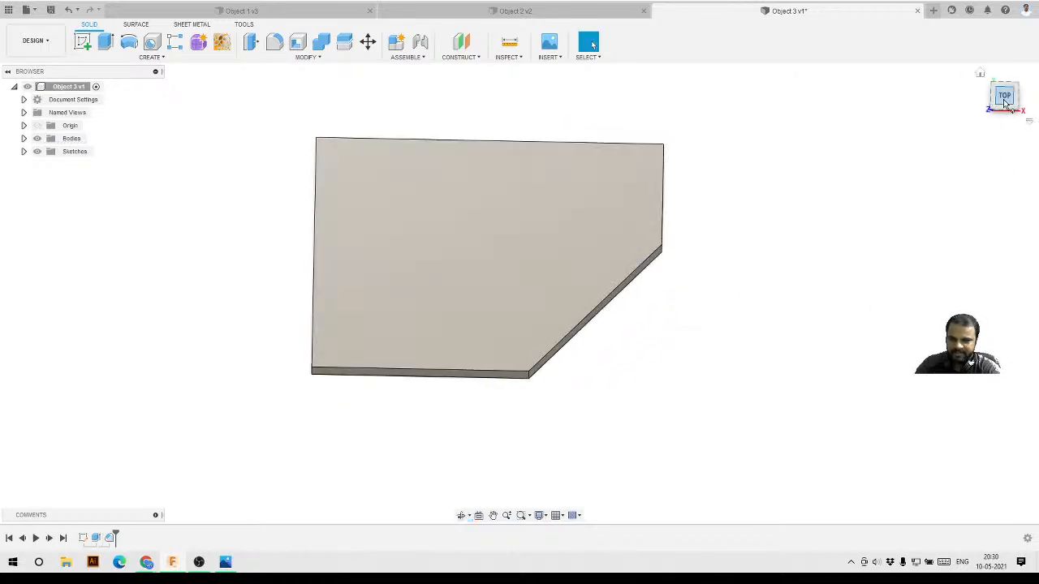
{"action": "left_click", "coordinate": [1003, 96]}
{"action": "left_click", "coordinate": [226, 563]}
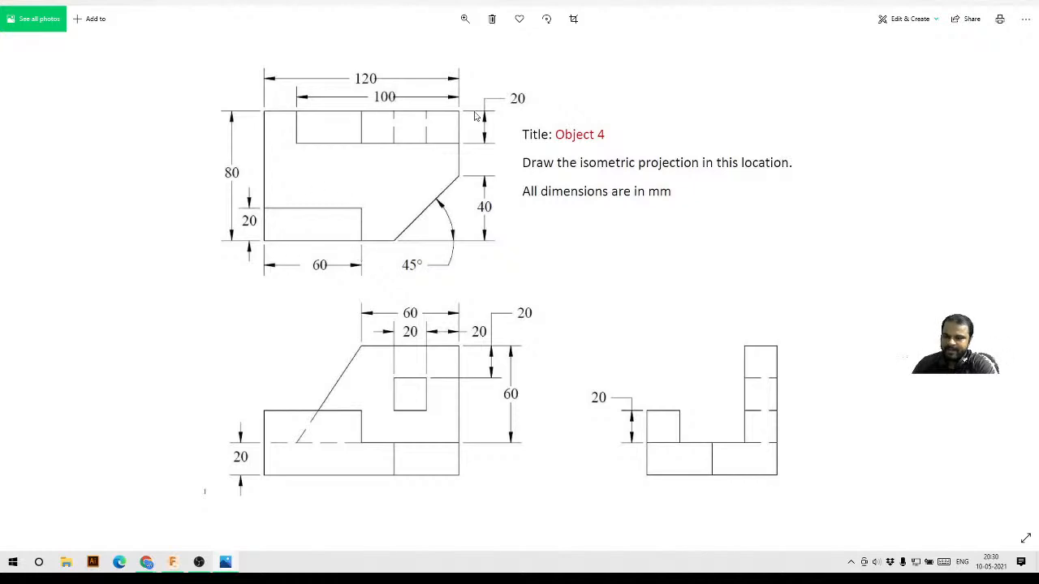
{"action": "left_click", "coordinate": [978, 3]}
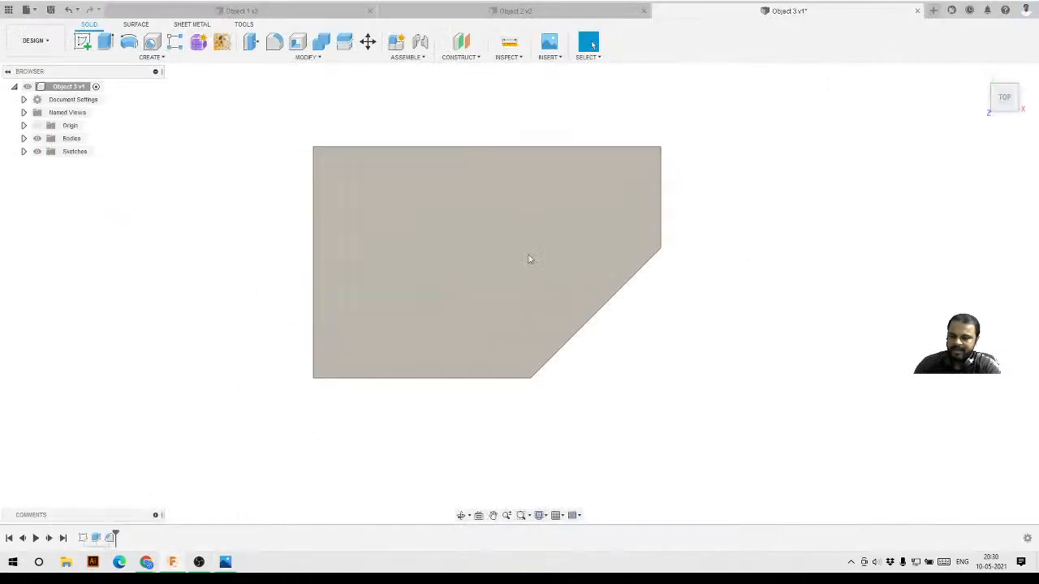
{"action": "left_click", "coordinate": [981, 76]}
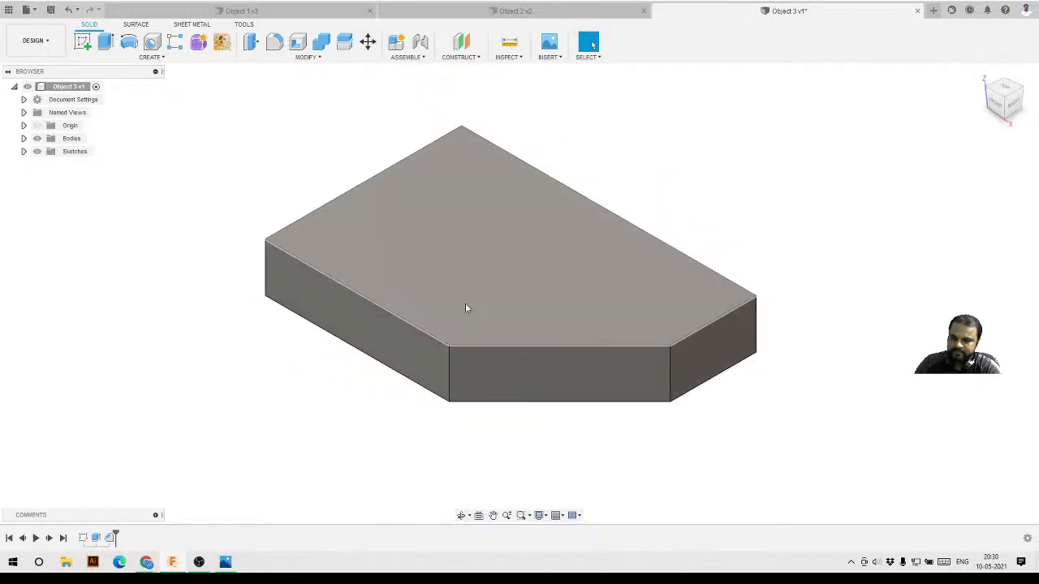
- Start a sketch on the plate's top face and rotate the top view until the chamfered corner is at the lower right
{"action": "scroll", "coordinate": [467, 309], "scroll_direction": "down", "scroll_amount": 3}
{"action": "left_click", "coordinate": [489, 281]}
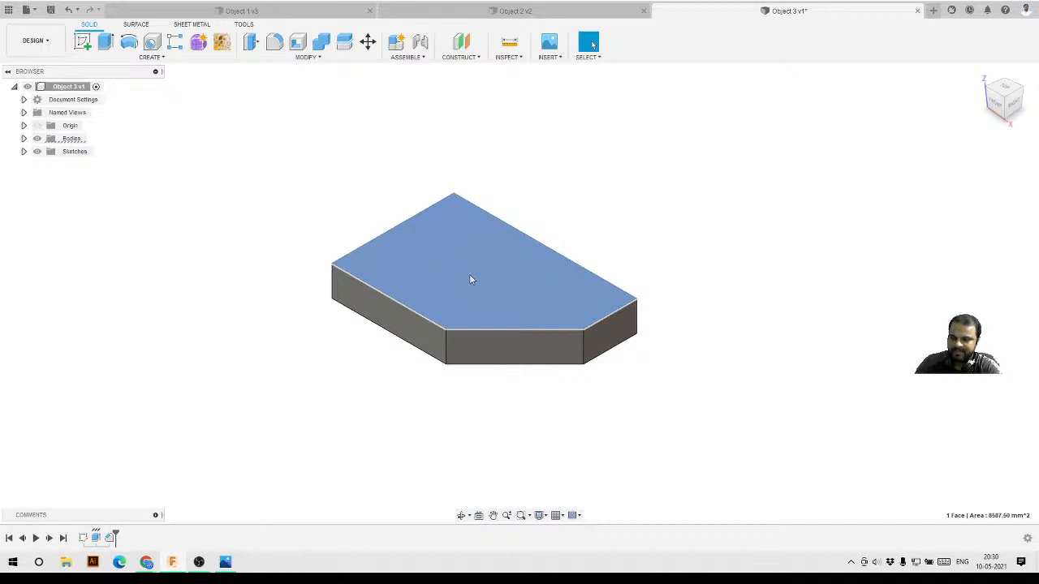
{"action": "left_click", "coordinate": [89, 48]}
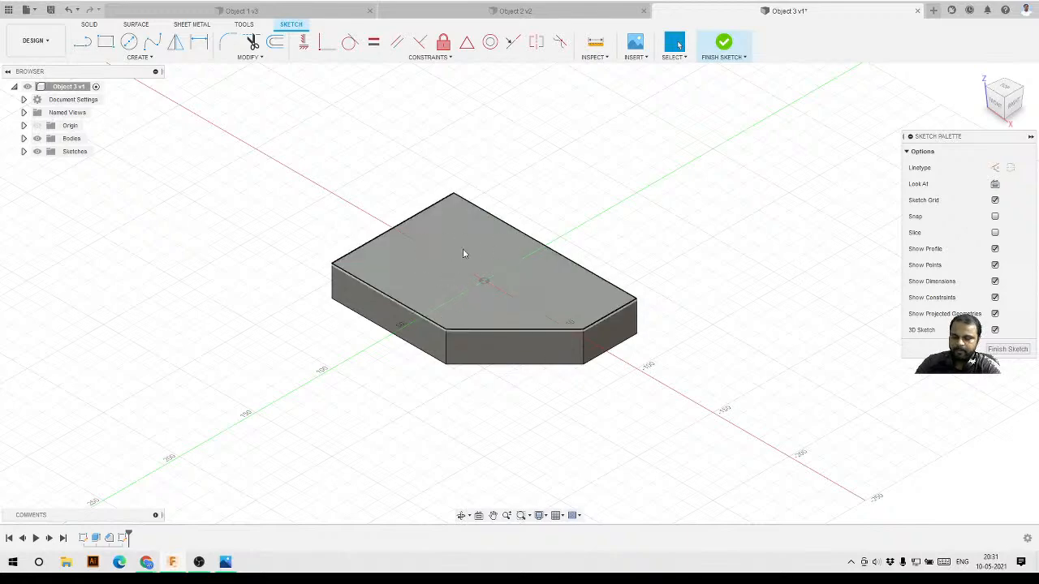
{"action": "left_click", "coordinate": [479, 515]}
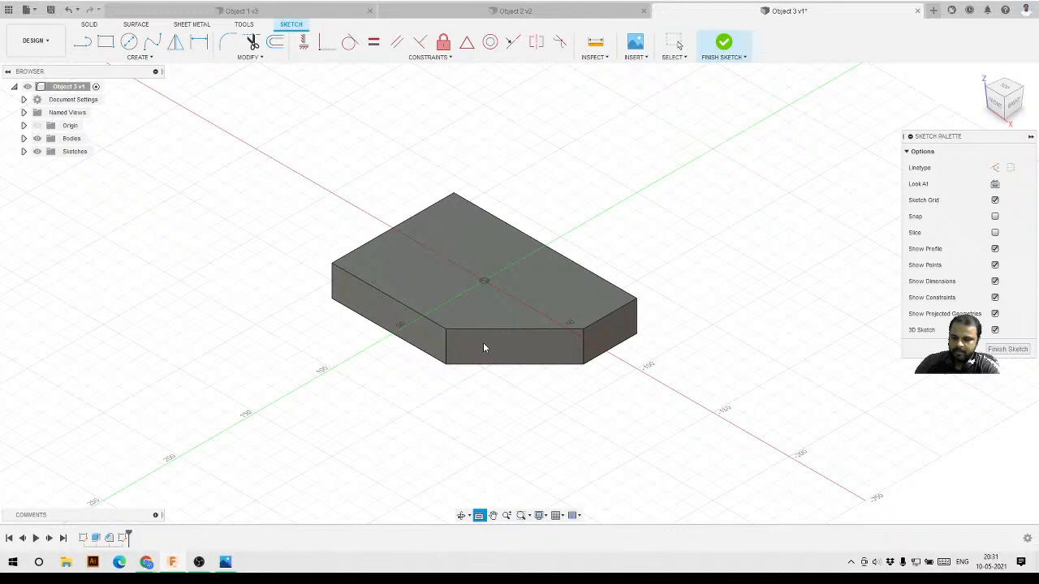
{"action": "left_click", "coordinate": [475, 238]}
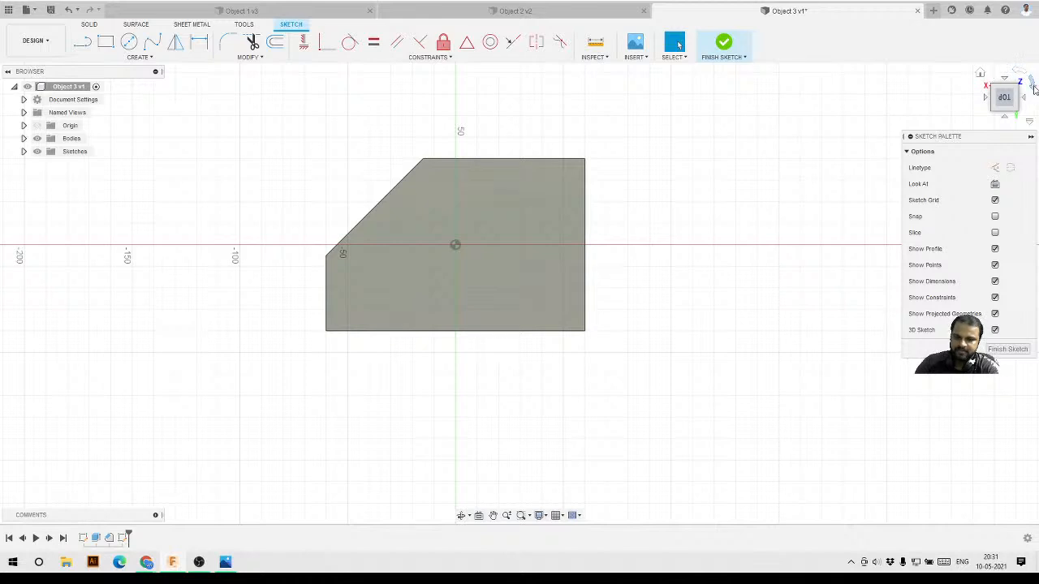
{"action": "left_click", "coordinate": [1033, 87]}
{"action": "left_click", "coordinate": [1032, 85]}
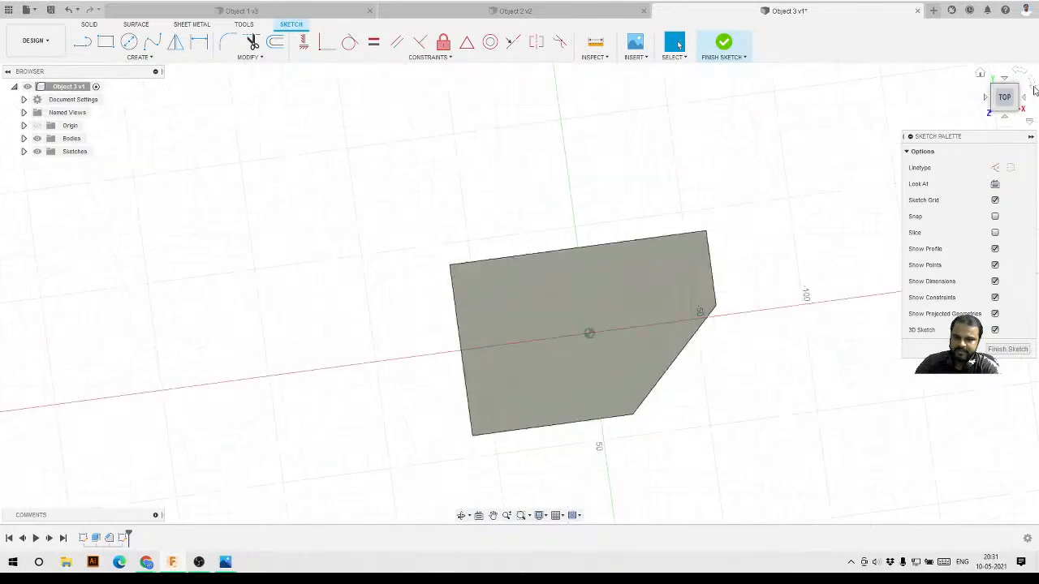
{"action": "scroll", "coordinate": [586, 152], "scroll_direction": "down", "scroll_amount": 2}
{"action": "scroll", "coordinate": [788, 327], "scroll_direction": "up", "scroll_amount": 2}
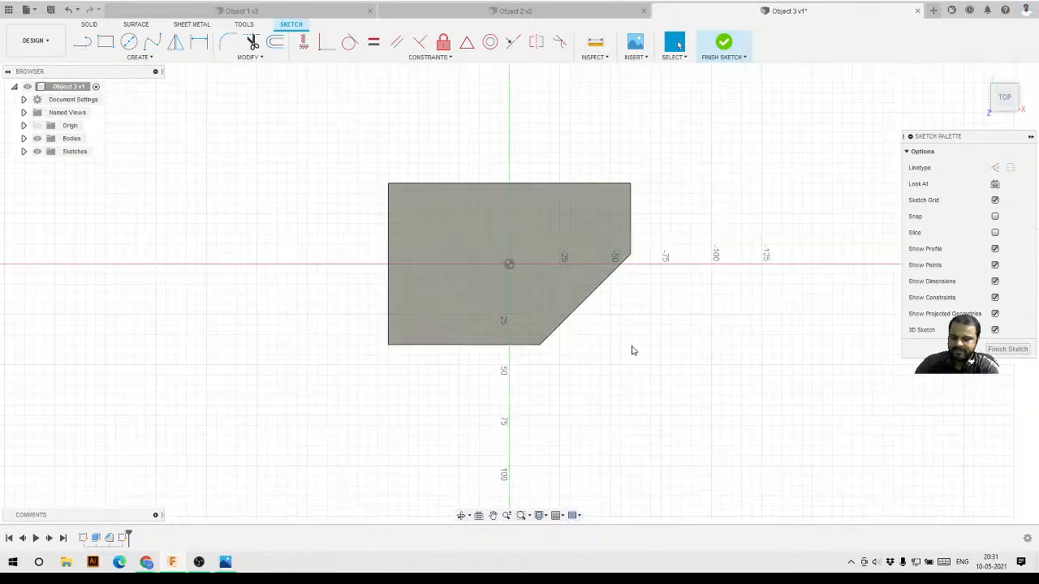
{"action": "scroll", "coordinate": [380, 306], "scroll_direction": "up", "scroll_amount": 2}
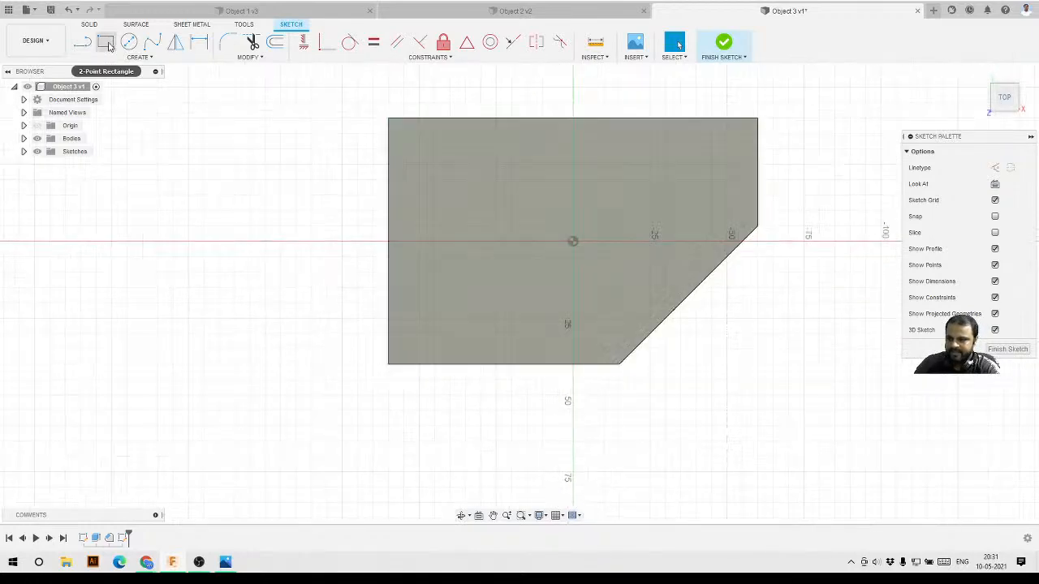
- Sketch two 2-point rectangles on the plate's top face, one about 41 mm long from the front-left corner, one from the back-right corner
{"action": "left_click", "coordinate": [108, 43]}
{"action": "key", "text": "Escape"}
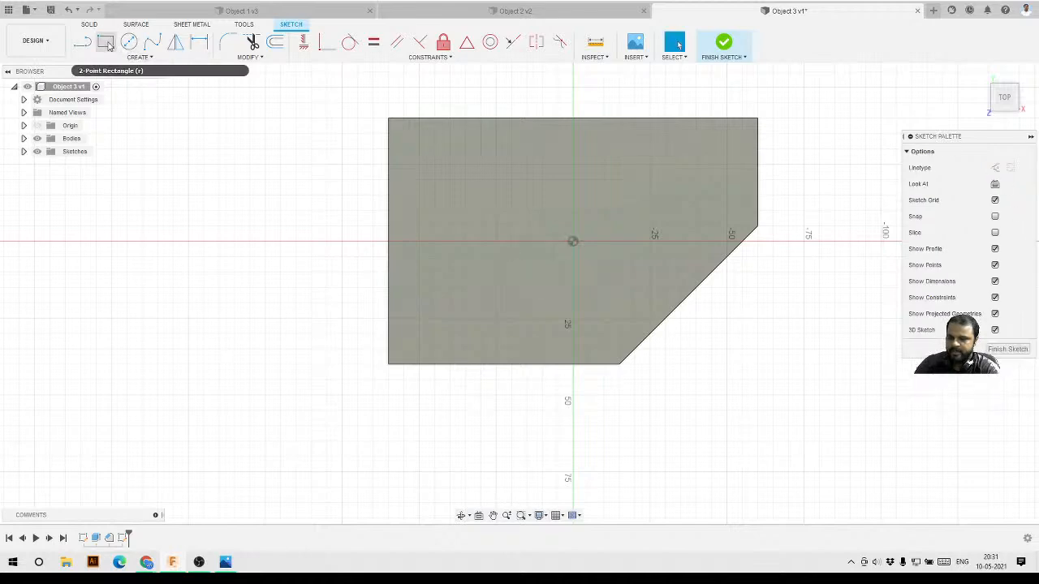
{"action": "left_click", "coordinate": [140, 57]}
{"action": "mouse_move", "coordinate": [142, 84]}
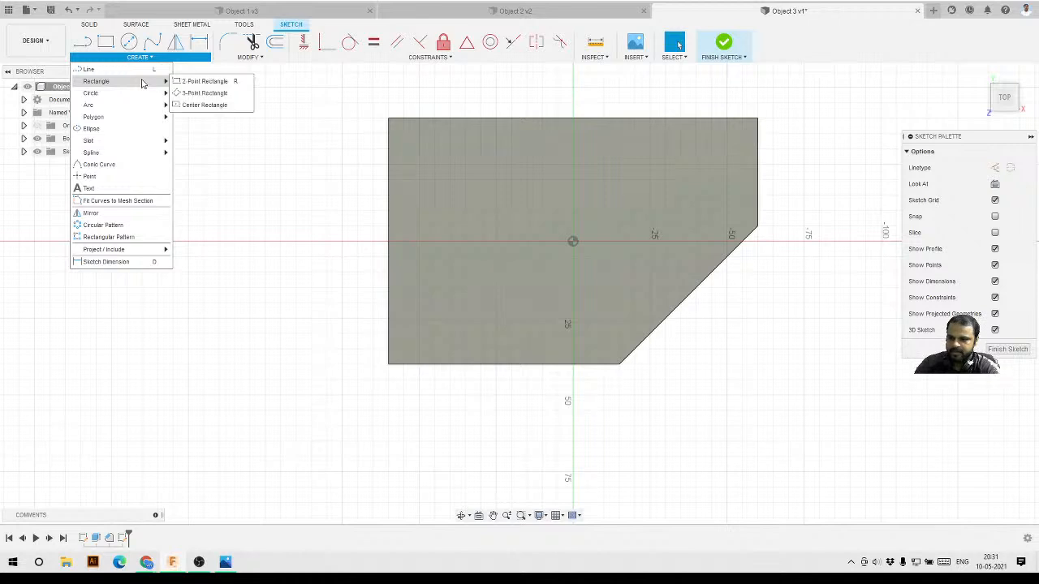
{"action": "left_click", "coordinate": [194, 84]}
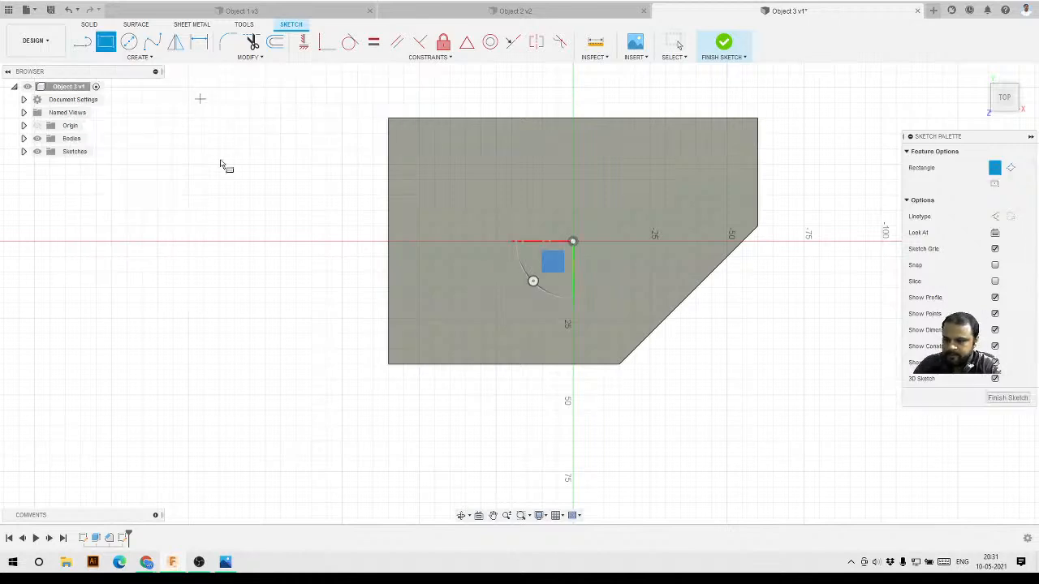
{"action": "left_click", "coordinate": [388, 364]}
{"action": "left_click", "coordinate": [517, 324]}
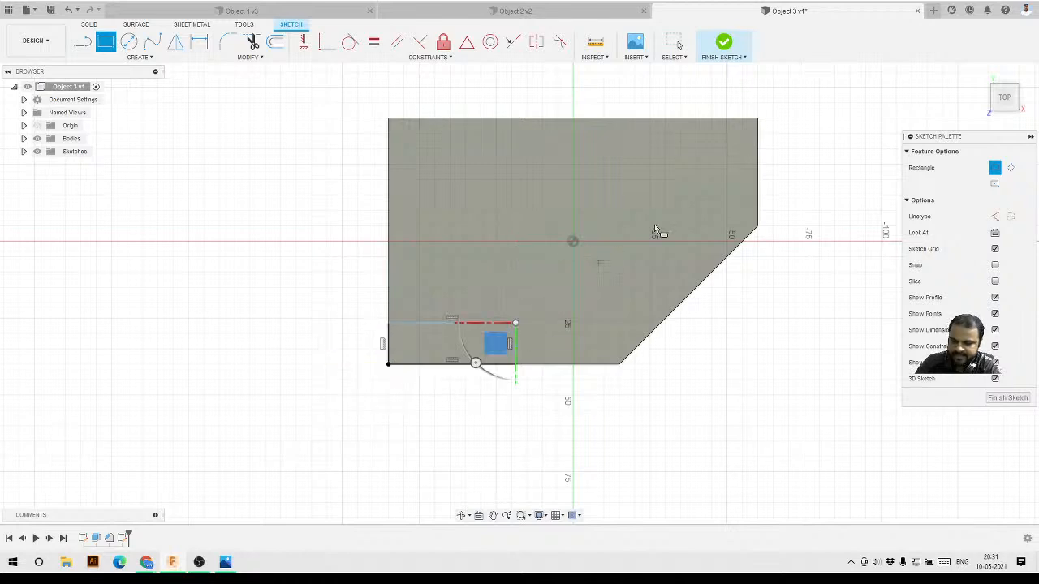
{"action": "left_click", "coordinate": [758, 118]}
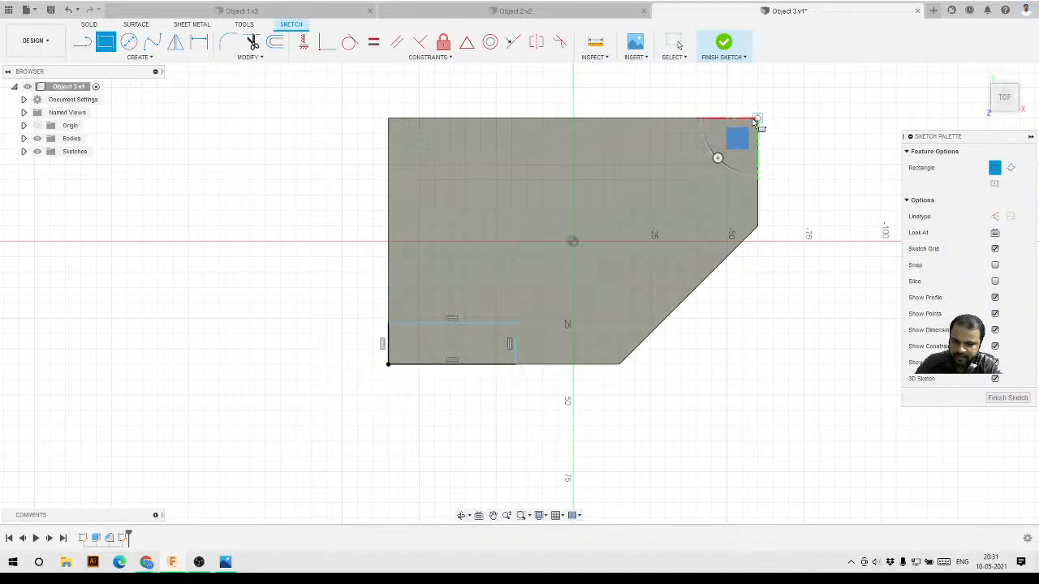
{"action": "left_click", "coordinate": [534, 165]}
{"action": "key", "text": "Escape"}
{"action": "scroll", "coordinate": [509, 256], "scroll_direction": "down", "scroll_amount": 3}
{"action": "scroll", "coordinate": [508, 244], "scroll_direction": "up", "scroll_amount": 3}
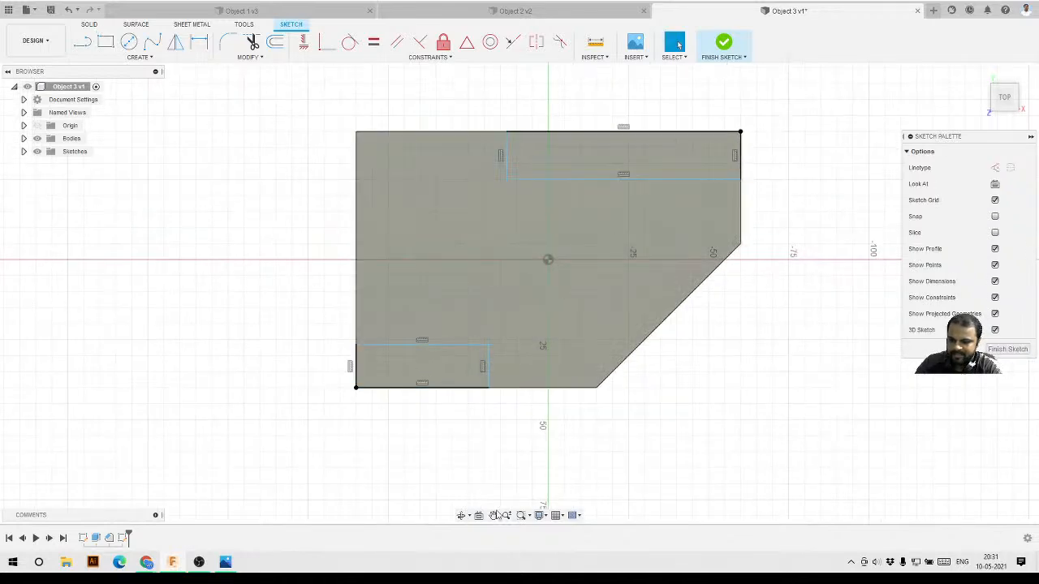
- Check the block sizes in the drawing in Photos and dimension the front-left rectangle 20 mm deep and 60 mm long
{"action": "left_click", "coordinate": [227, 564]}
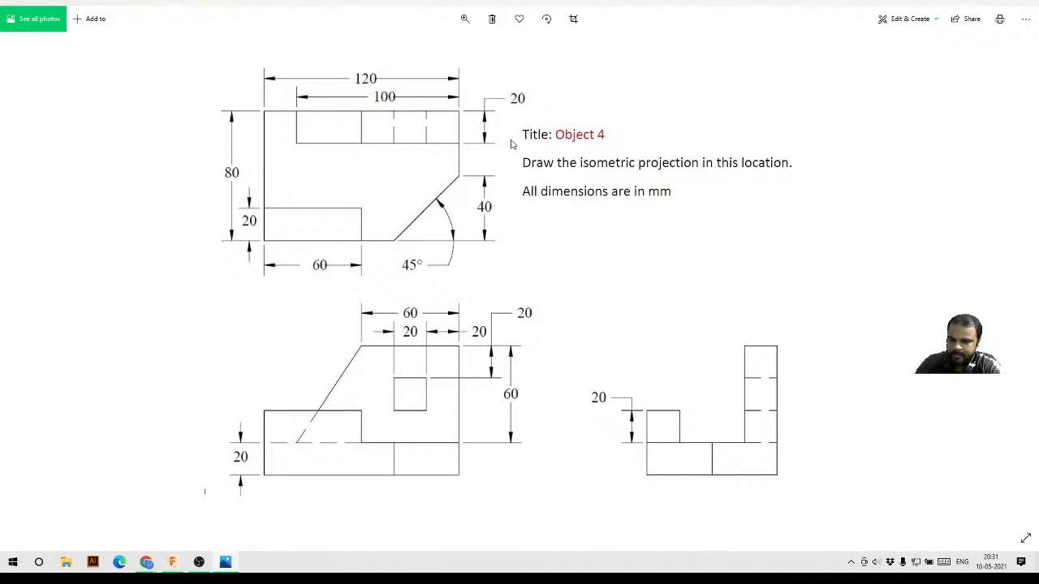
{"action": "left_click", "coordinate": [966, 5]}
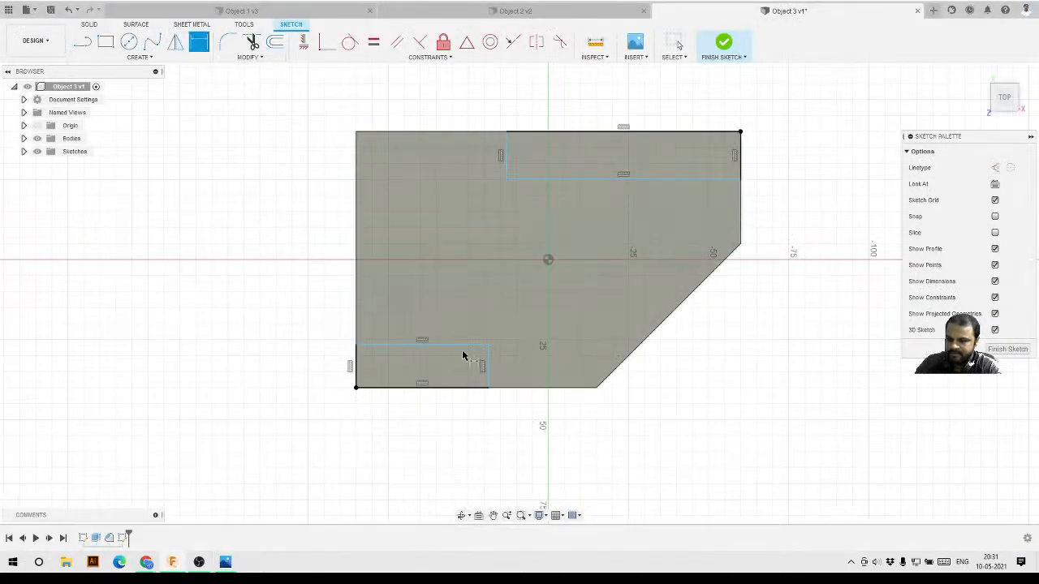
{"action": "left_click", "coordinate": [486, 364]}
{"action": "left_click", "coordinate": [512, 366]}
{"action": "type", "text": "20"}
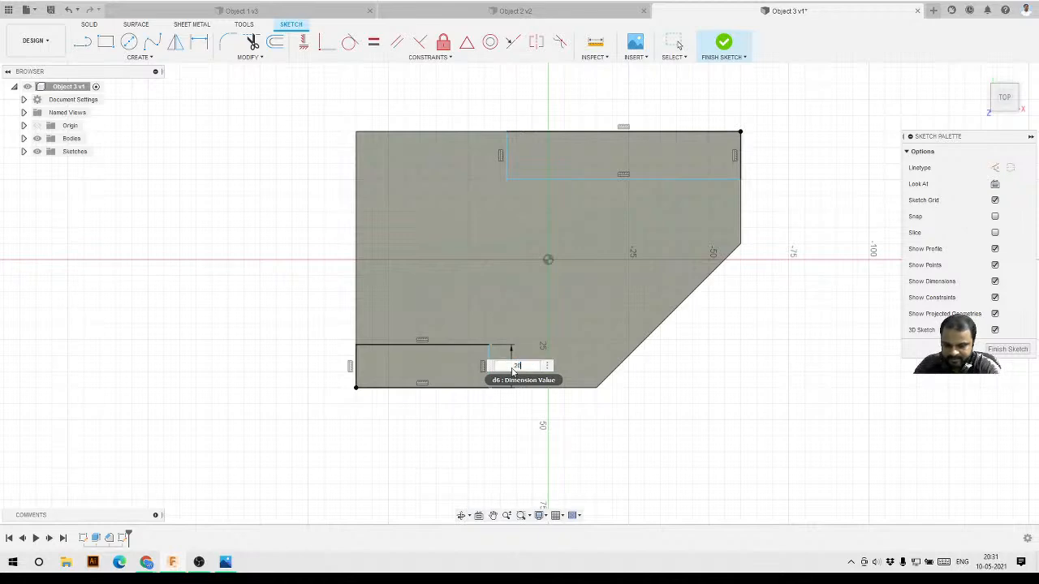
{"action": "key", "text": "Return"}
{"action": "left_click", "coordinate": [441, 326]}
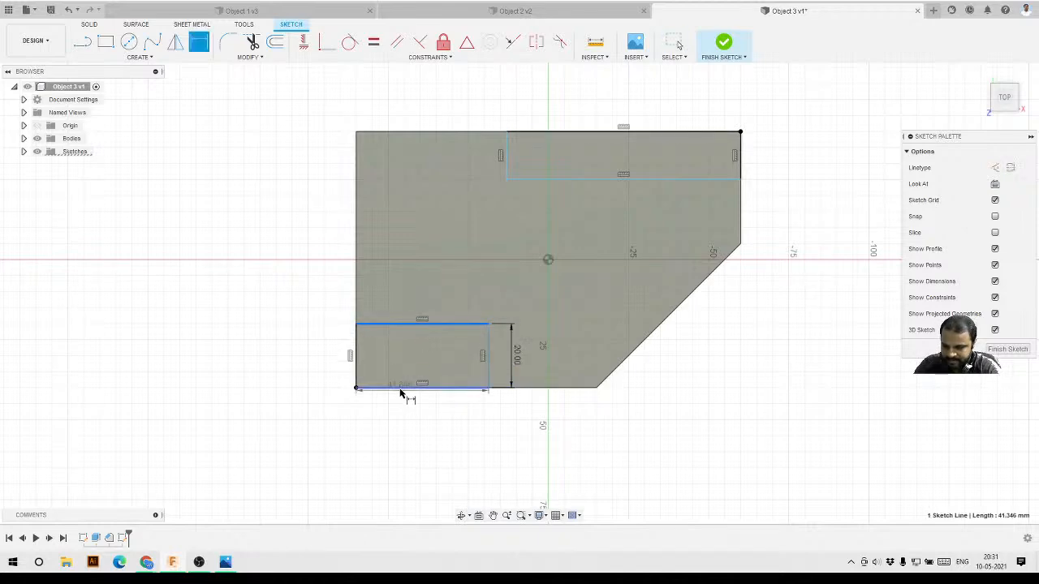
{"action": "left_click", "coordinate": [413, 438]}
{"action": "type", "text": "60"}
{"action": "key", "text": "Return"}
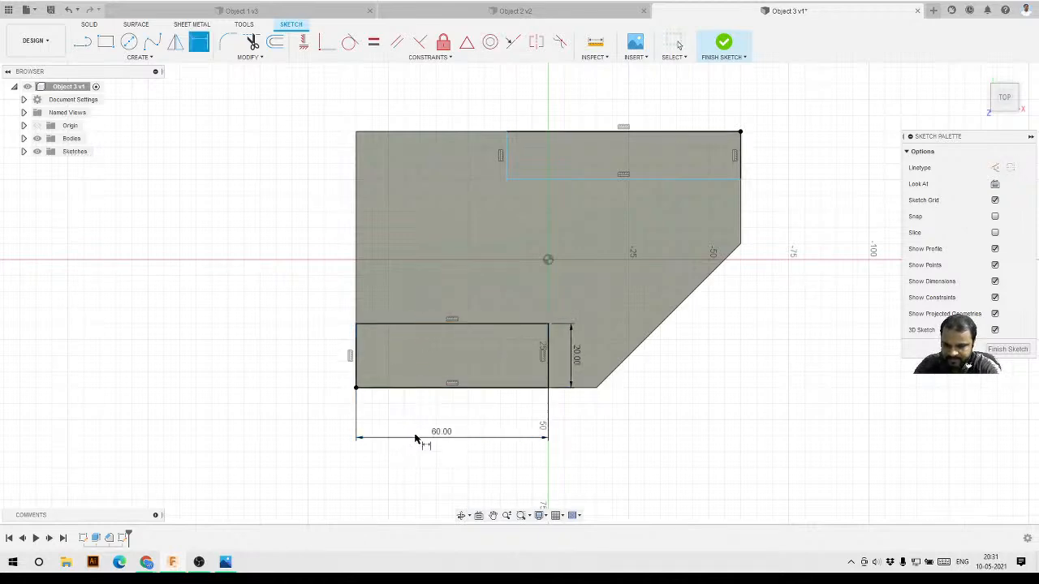
- Dimension the back-right rectangle 20 mm deep and 100 mm long
{"action": "left_click", "coordinate": [506, 156]}
{"action": "left_click", "coordinate": [436, 158]}
{"action": "type", "text": "20"}
{"action": "key", "text": "Return"}
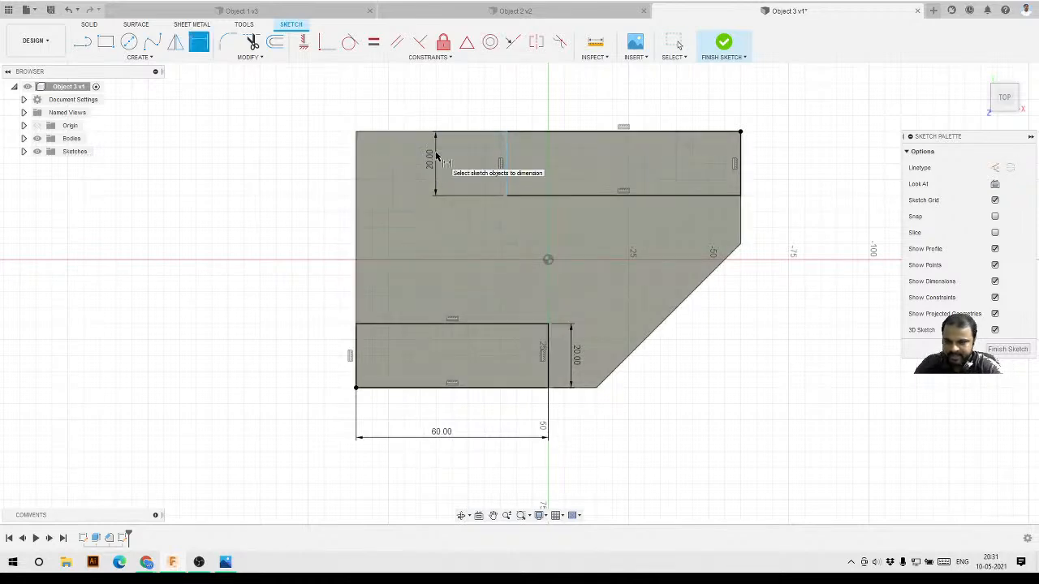
{"action": "left_click", "coordinate": [586, 195]}
{"action": "left_click", "coordinate": [614, 93]}
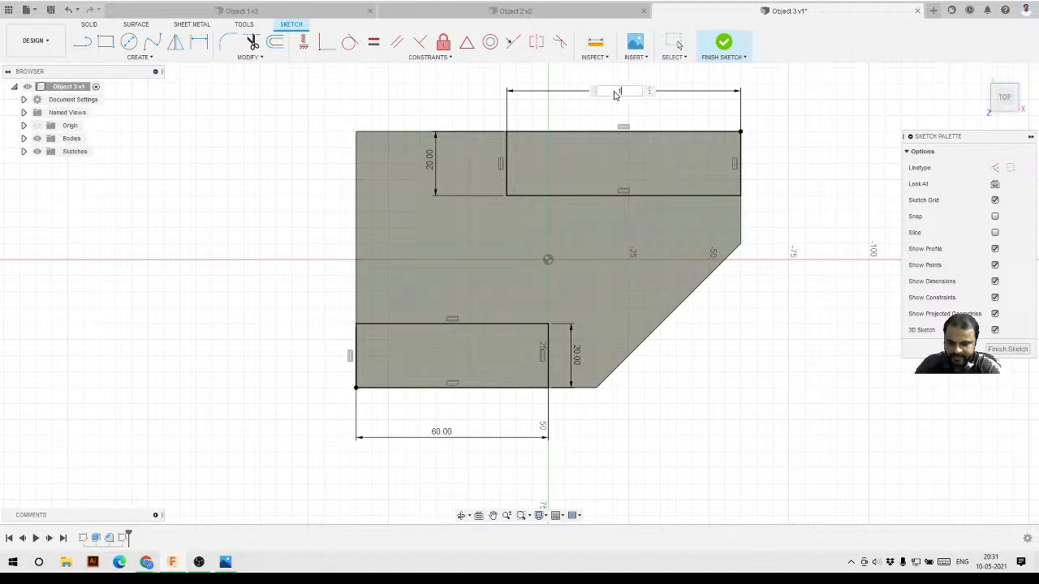
{"action": "type", "text": "100"}
{"action": "key", "text": "Return"}
{"action": "key", "text": "Escape"}
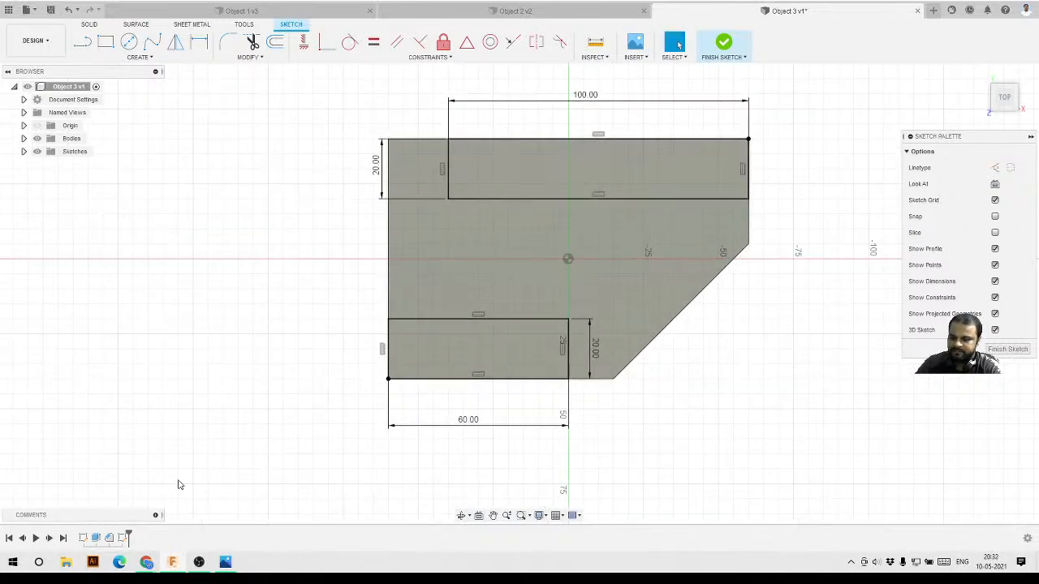
- Compare both rectangles with the drawing in Photos, finish the sketch and return to the isometric home view
{"action": "left_click", "coordinate": [225, 562]}
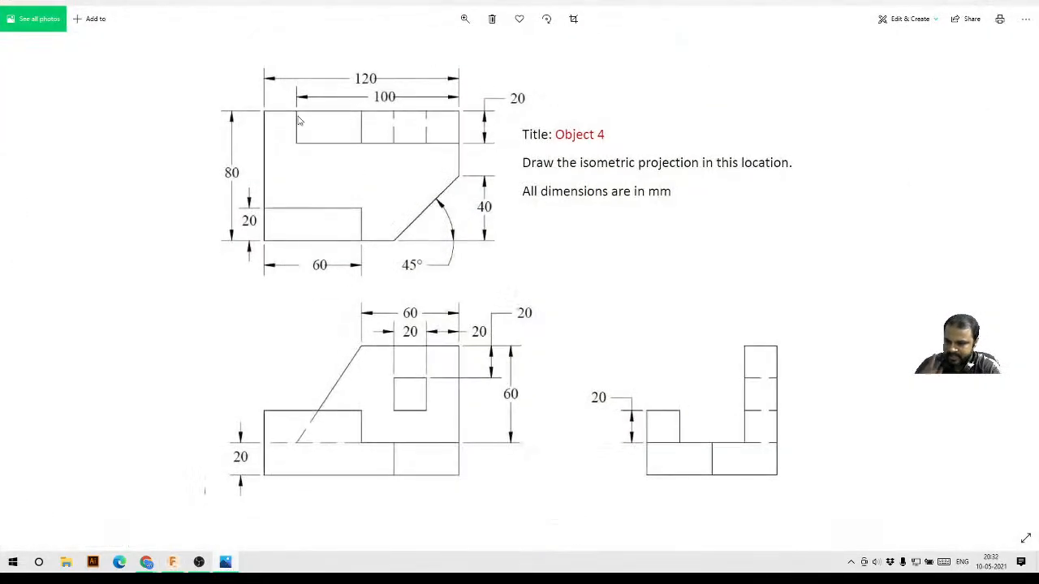
{"action": "left_click", "coordinate": [956, 7]}
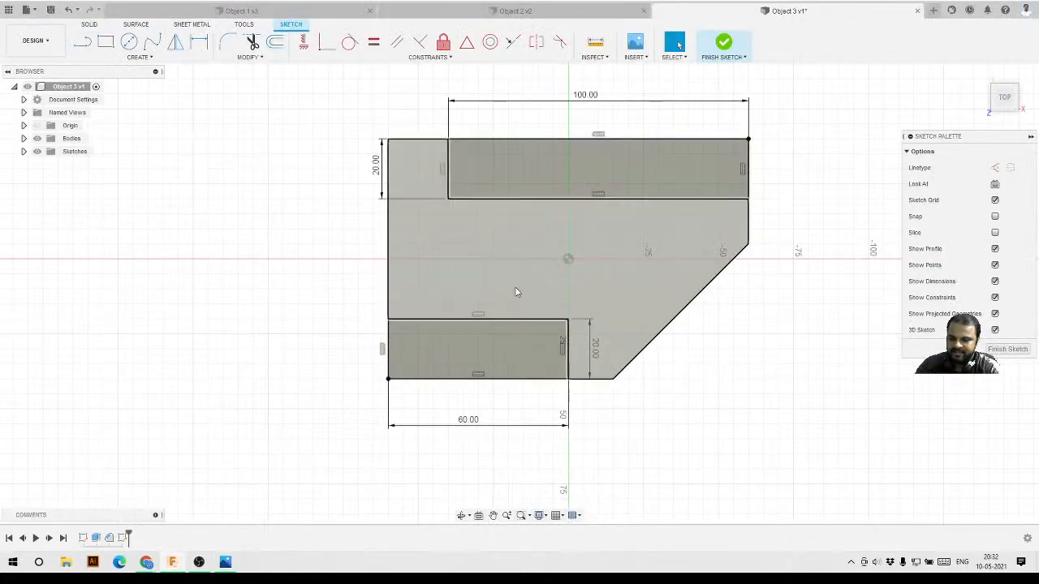
{"action": "left_click", "coordinate": [24, 151]}
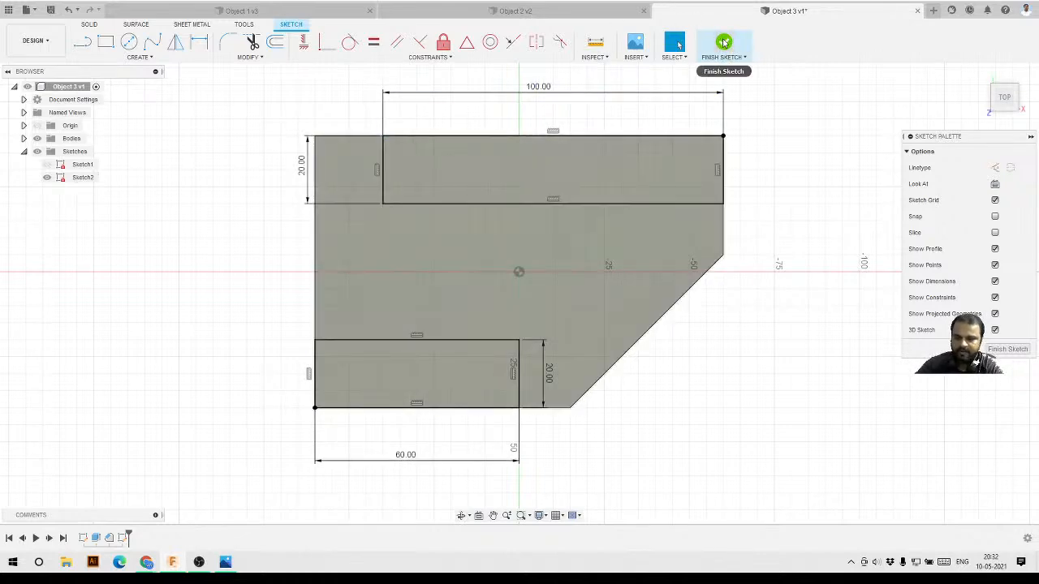
{"action": "left_click", "coordinate": [723, 42]}
{"action": "left_click", "coordinate": [979, 73]}
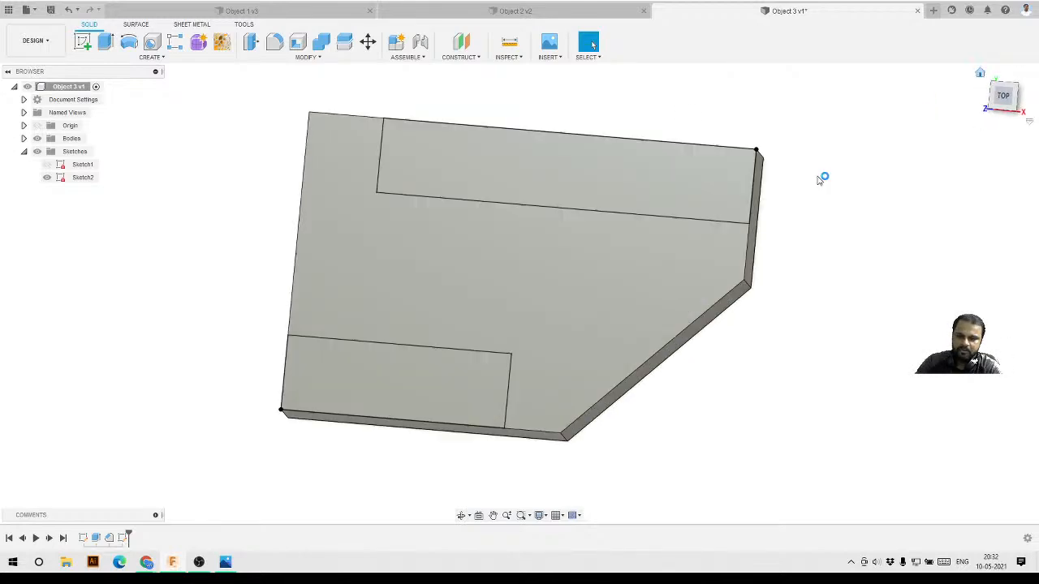
{"action": "scroll", "coordinate": [576, 254], "scroll_direction": "down", "scroll_amount": 2}
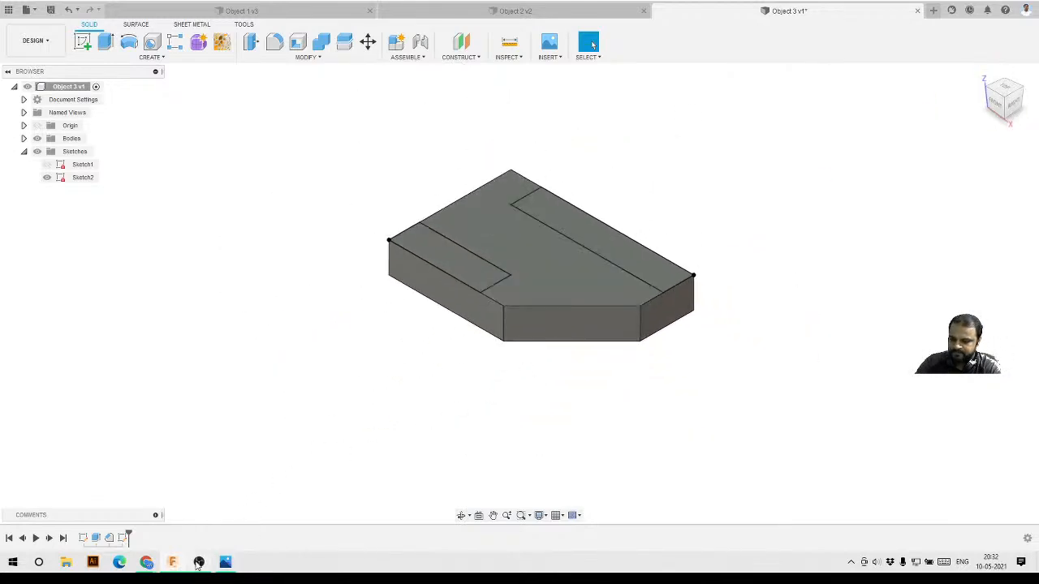
- Check the block heights in the drawing in Photos and extrude the front-left rectangle 20 mm upward, joined to the plate
{"action": "left_click", "coordinate": [225, 561]}
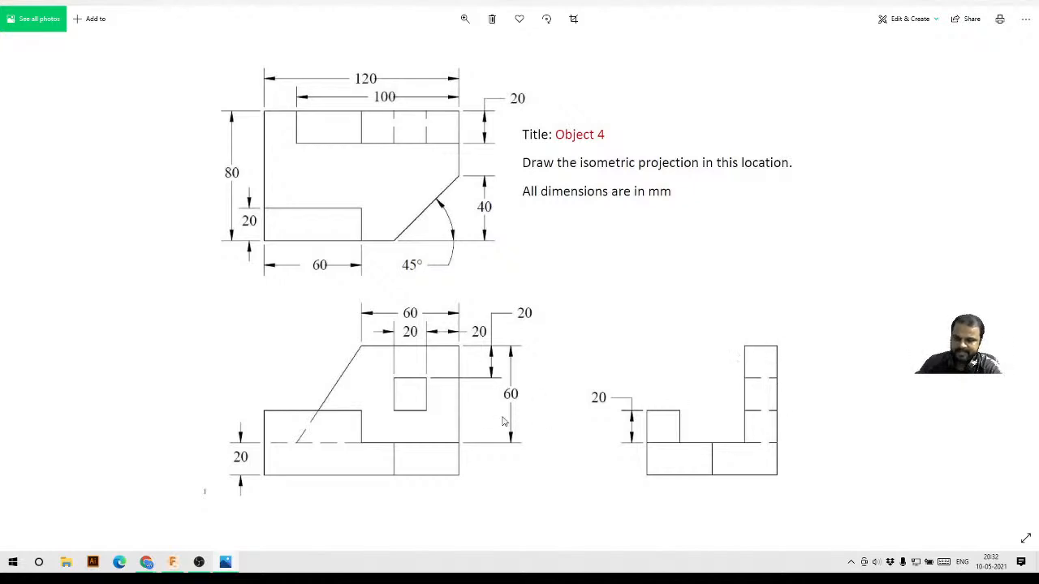
{"action": "left_click", "coordinate": [982, 3]}
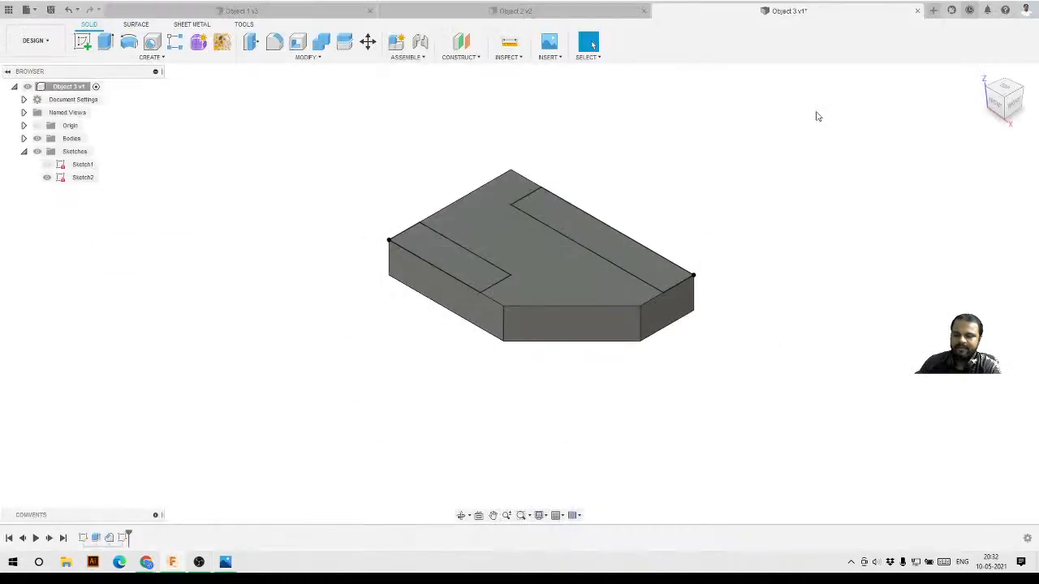
{"action": "left_click", "coordinate": [105, 41]}
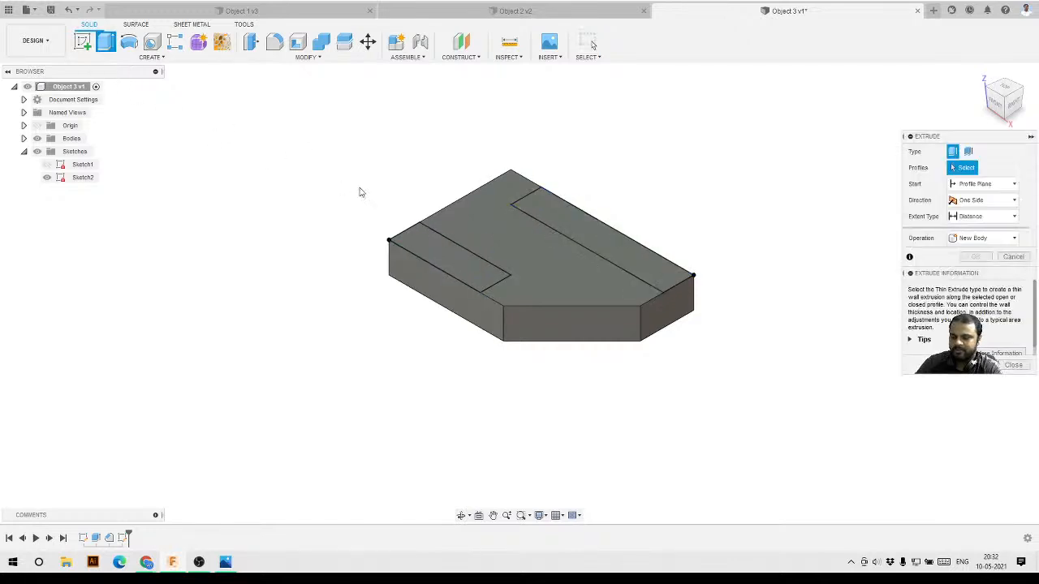
{"action": "left_click", "coordinate": [436, 246]}
{"action": "type", "text": "20"}
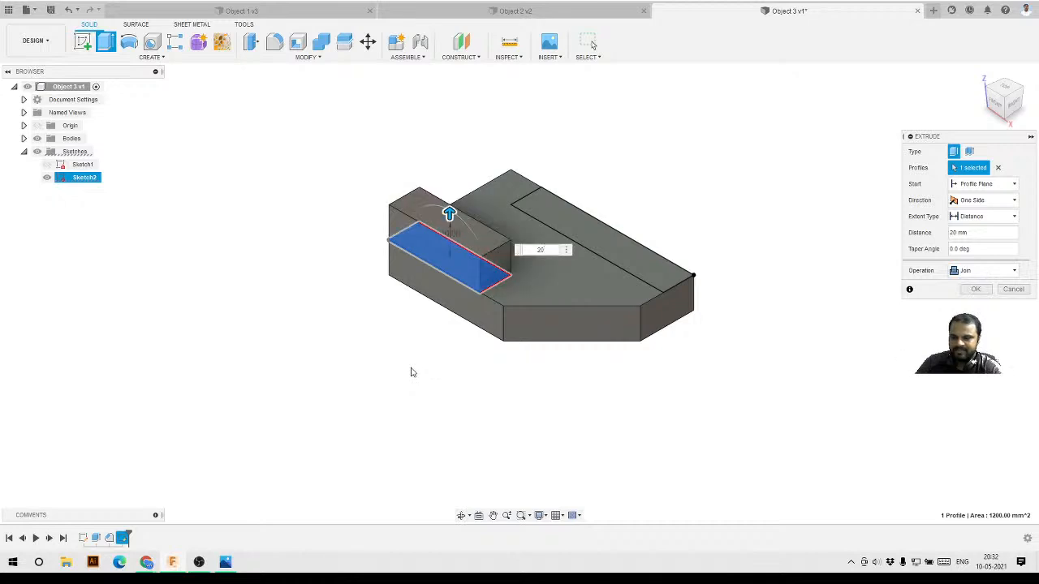
{"action": "left_click", "coordinate": [976, 290]}
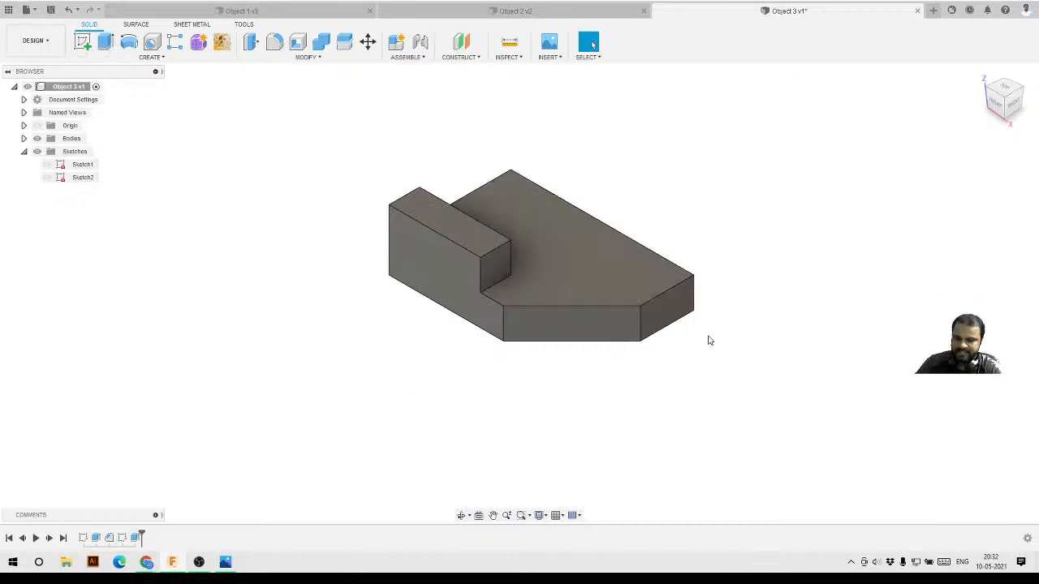
- Extrude the back-right rectangle 60 mm upward, joined to the plate, check the height in the drawing in Photos and hide the block sketch
{"action": "left_click", "coordinate": [46, 177]}
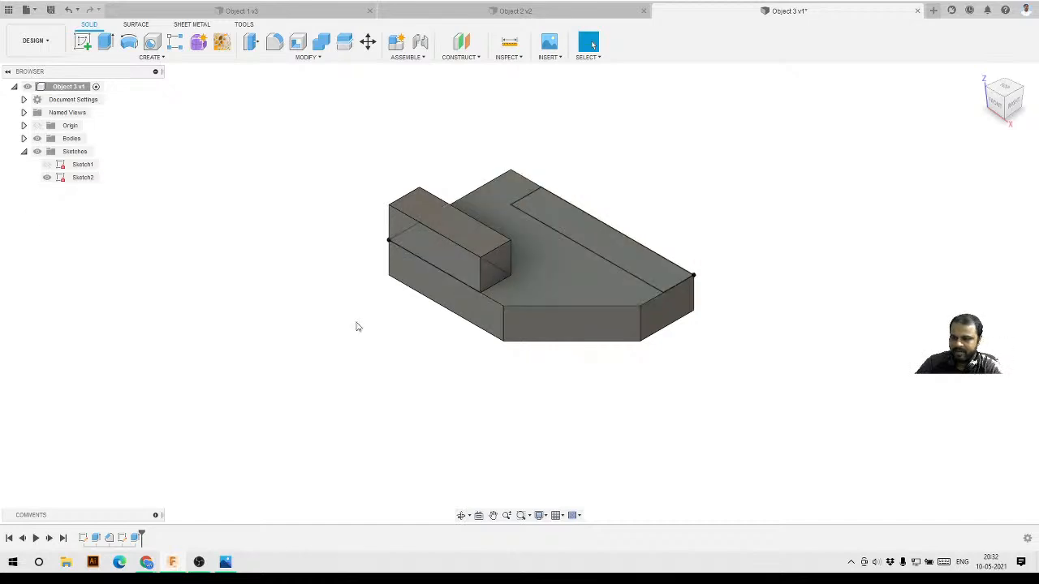
{"action": "left_click", "coordinate": [106, 42]}
{"action": "left_click", "coordinate": [564, 215]}
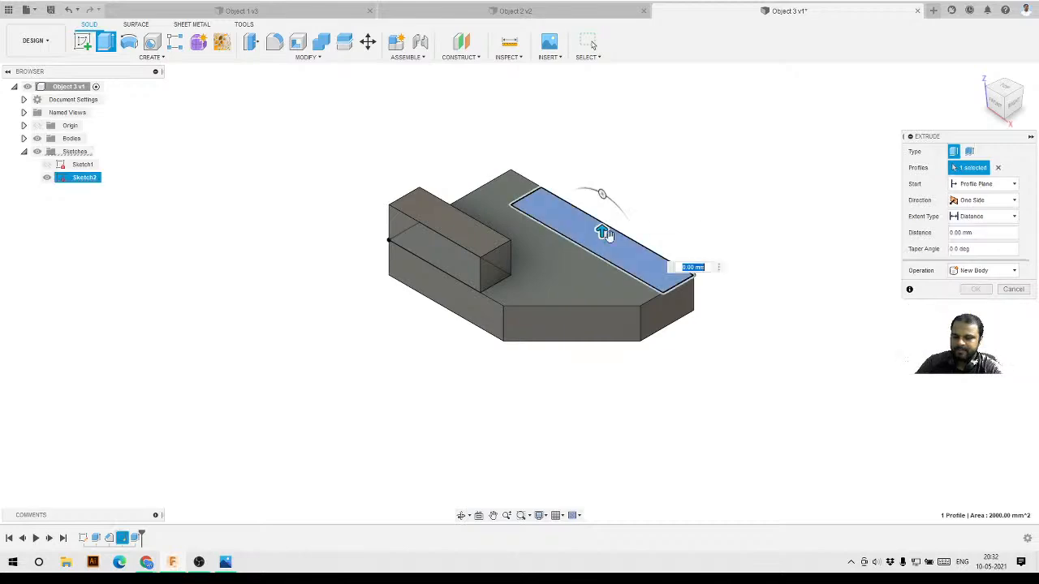
{"action": "type", "text": "60"}
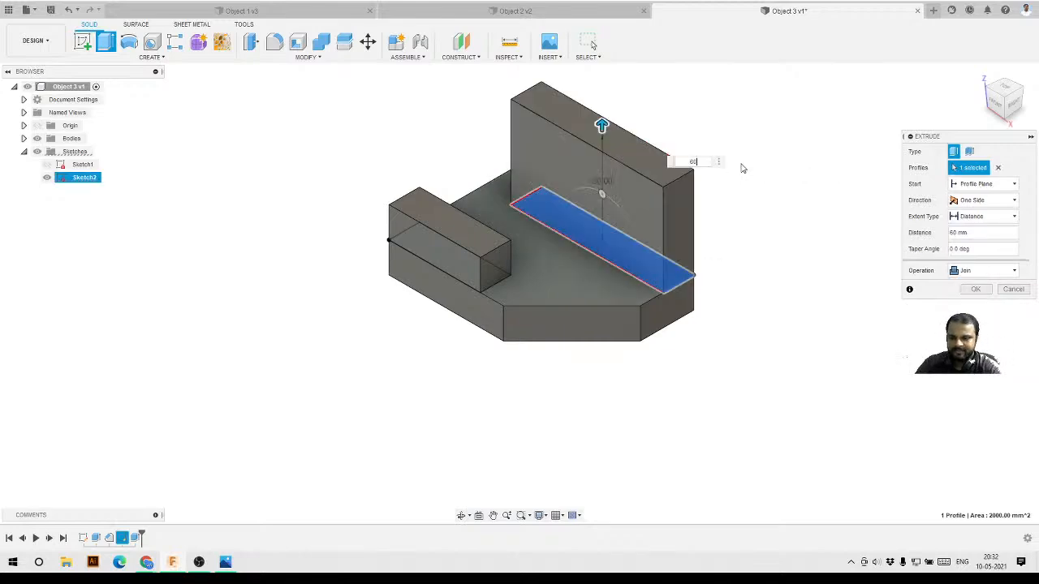
{"action": "left_click", "coordinate": [225, 562]}
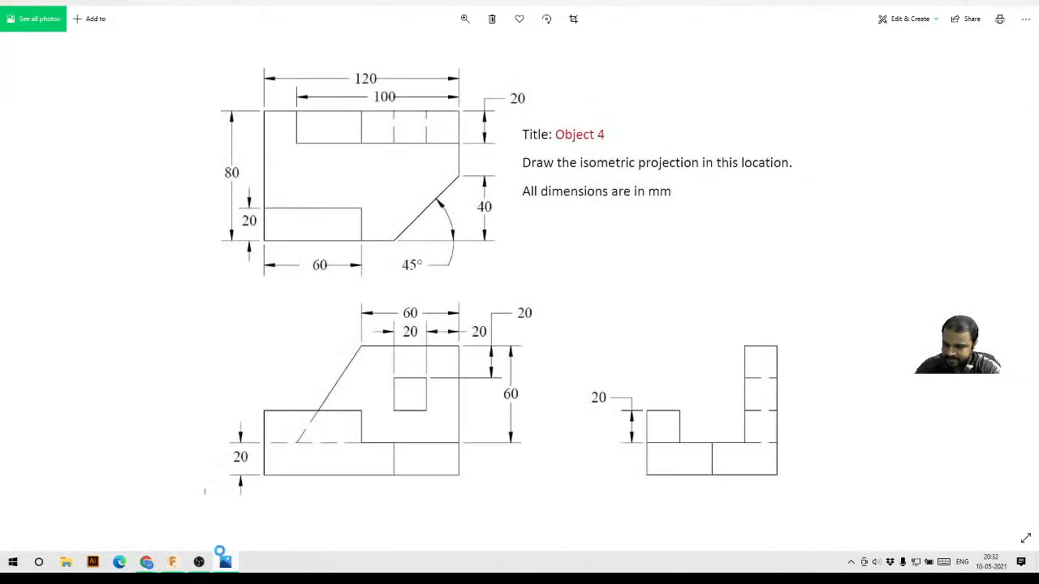
{"action": "key", "text": "alt+Tab"}
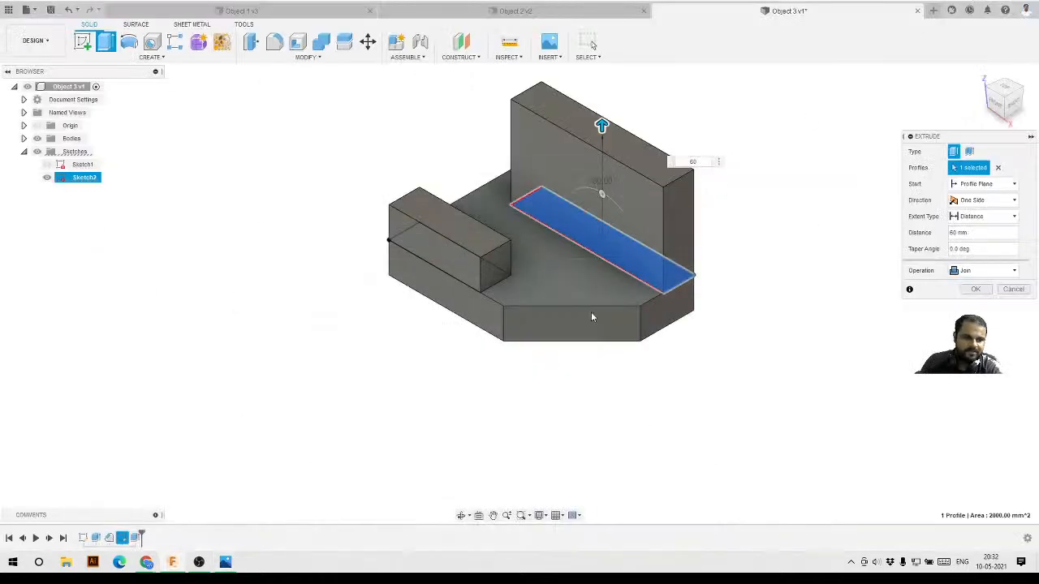
{"action": "left_click", "coordinate": [976, 289]}
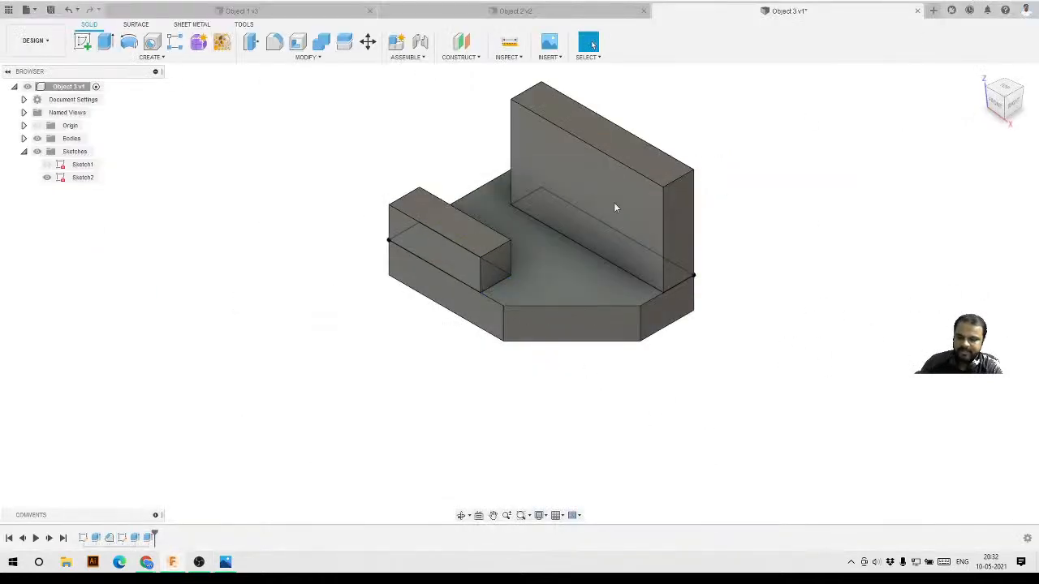
{"action": "left_click", "coordinate": [47, 177]}
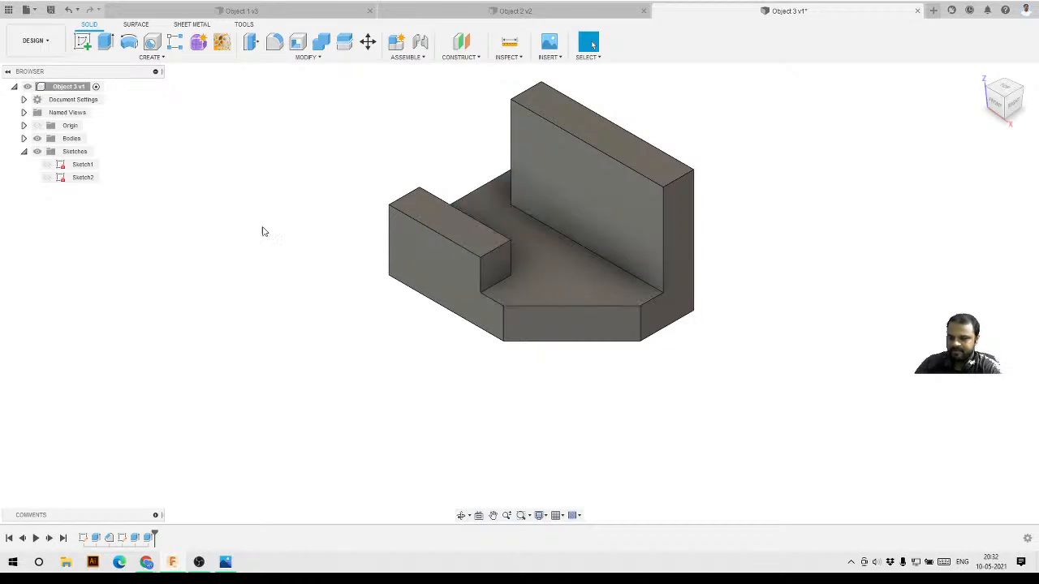
- Check the wall's slope in the drawing in Photos and start a Two Distance chamfer on the back wall's upper-left edge
{"action": "mouse_move", "coordinate": [264, 231]}
{"action": "middle_mouse_down", "text": "shift"}
{"action": "mouse_move", "coordinate": [513, 270]}
{"action": "mouse_move", "coordinate": [471, 133]}
{"action": "middle_mouse_up", "text": "shift"}
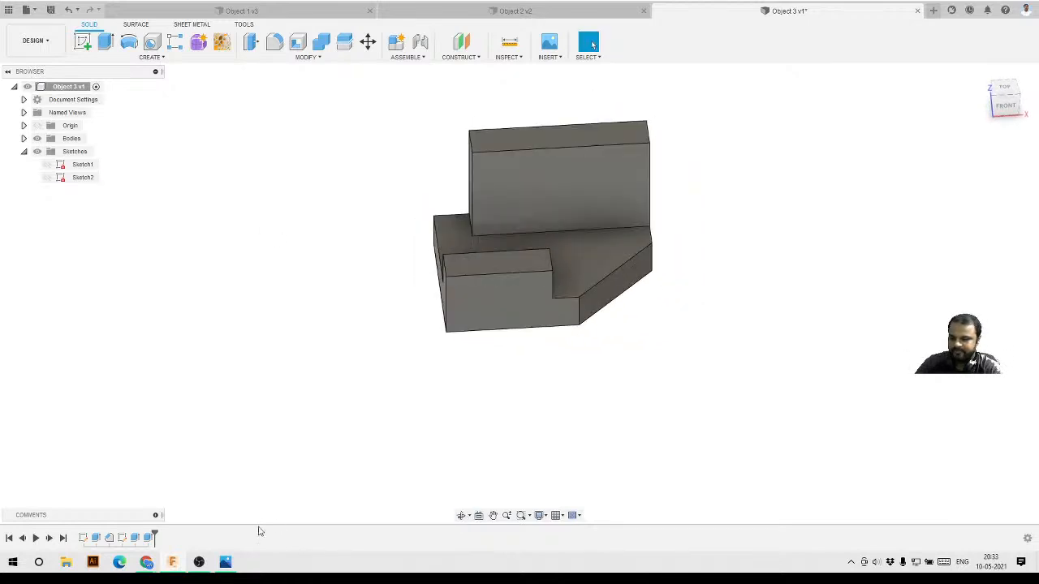
{"action": "left_click", "coordinate": [225, 562]}
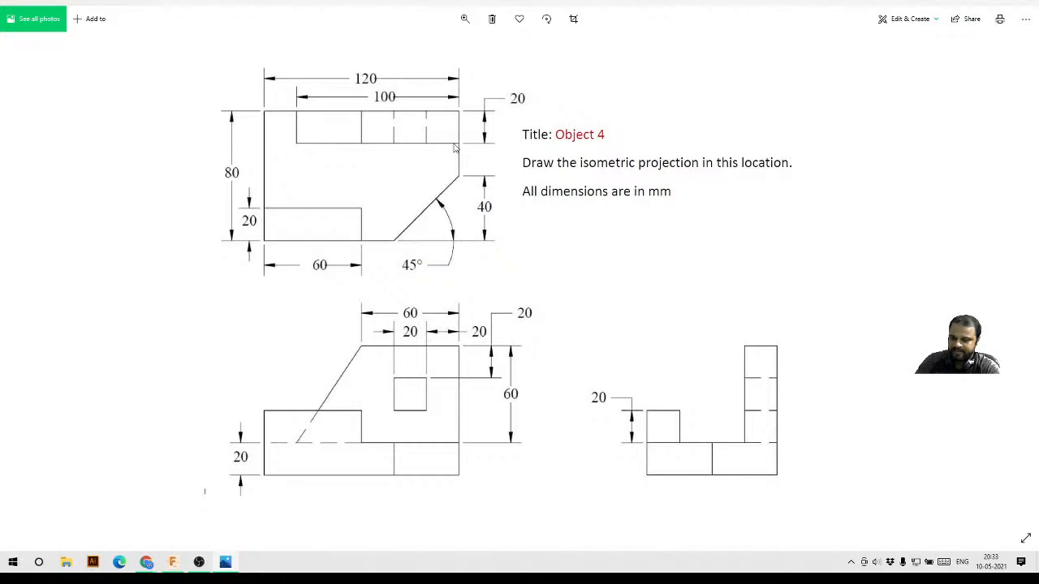
{"action": "key", "text": "alt+Tab"}
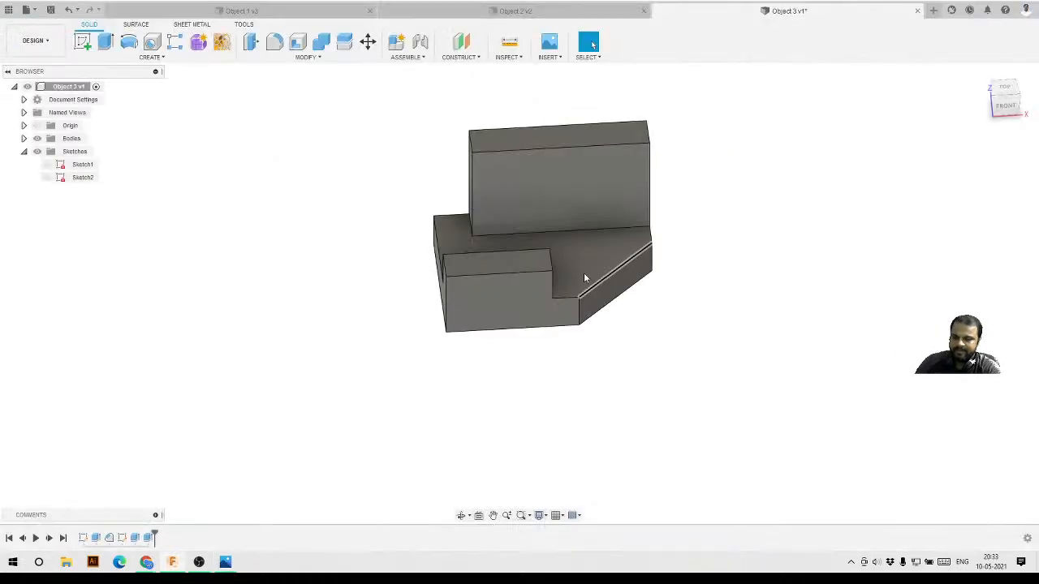
{"action": "left_click", "coordinate": [306, 57]}
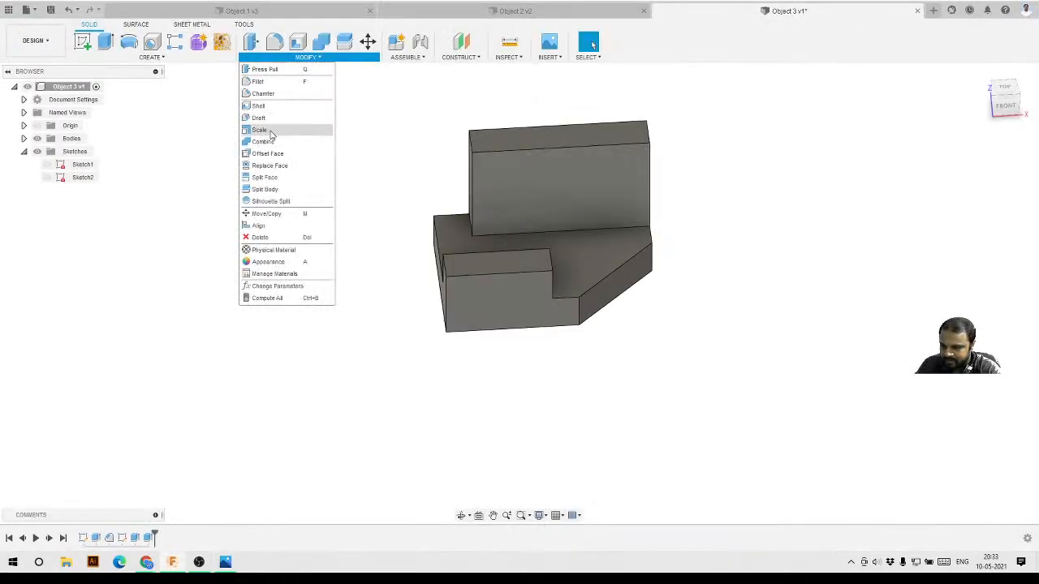
{"action": "left_click", "coordinate": [270, 93]}
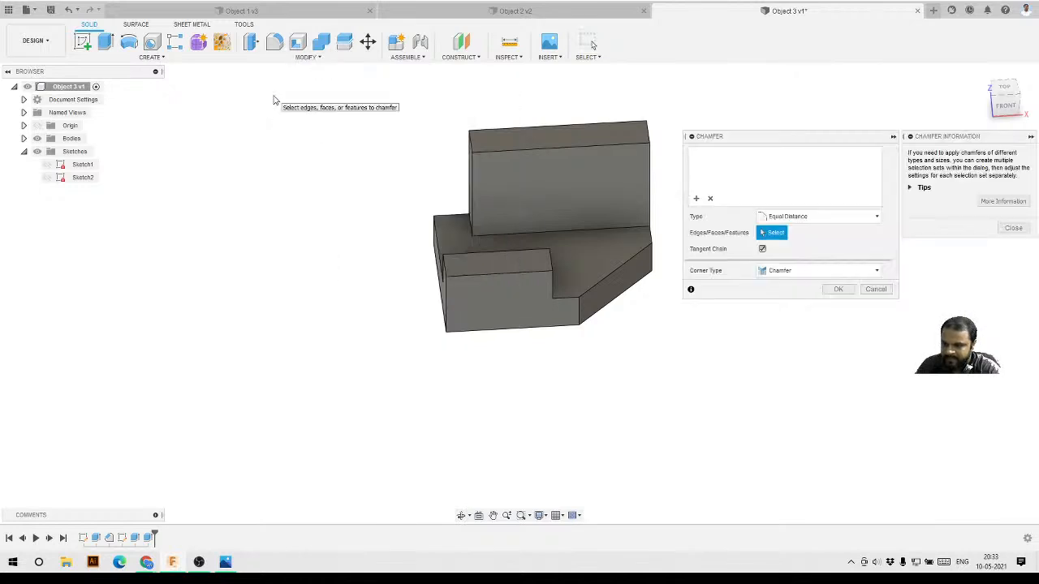
{"action": "left_click", "coordinate": [799, 217]}
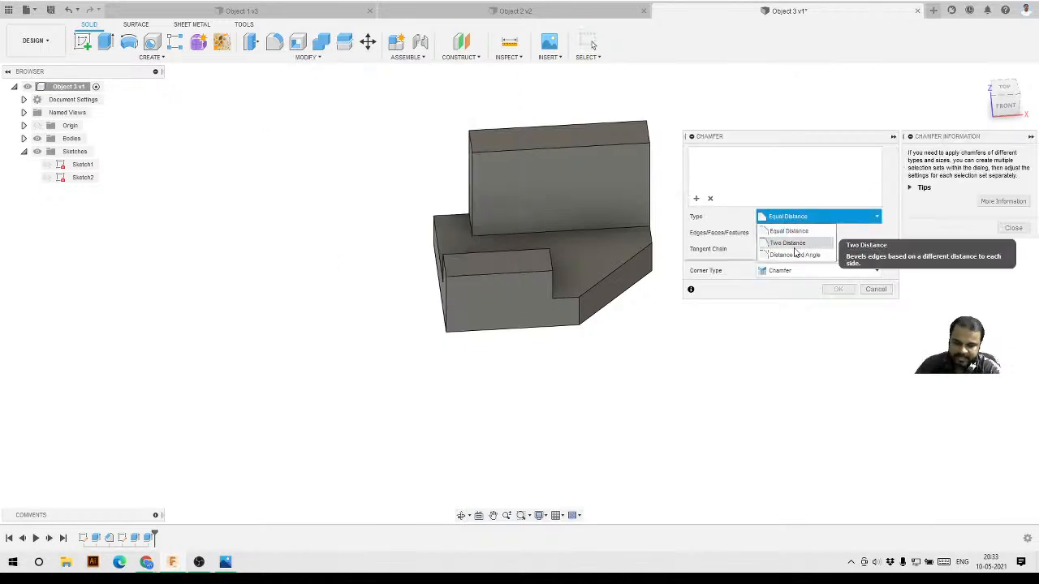
{"action": "left_click", "coordinate": [792, 246]}
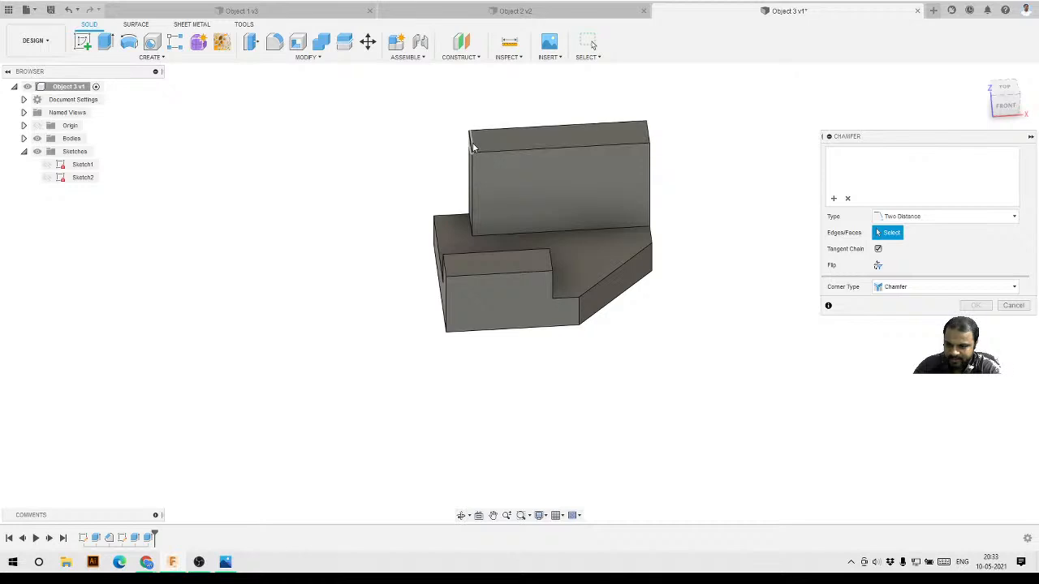
{"action": "middle_click_drag", "start_coordinate": [493, 238], "coordinate": [475, 185], "text": "shift"}
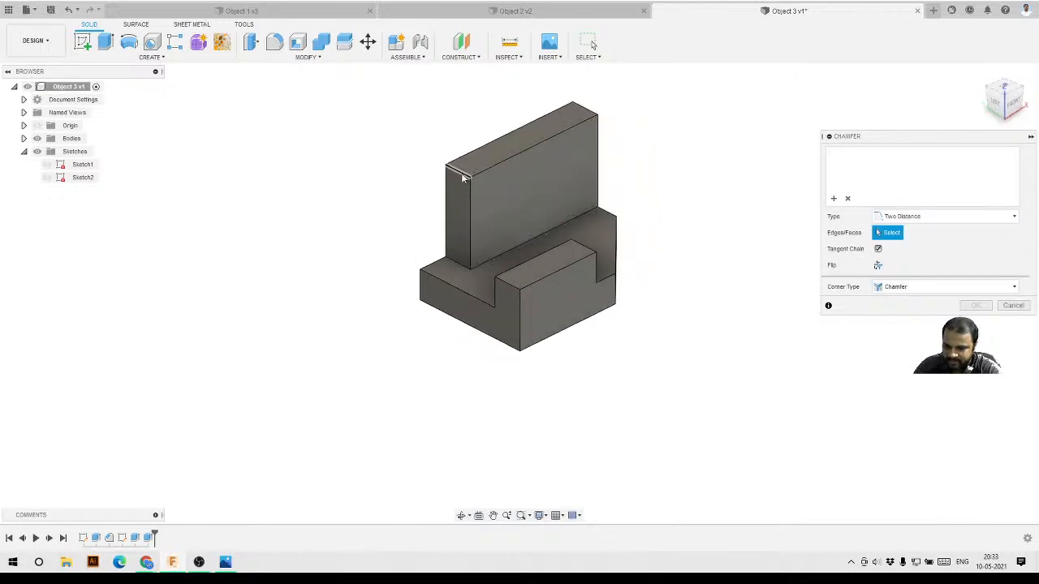
{"action": "left_click", "coordinate": [474, 177]}
{"action": "scroll", "coordinate": [479, 173], "scroll_direction": "up", "scroll_amount": 5}
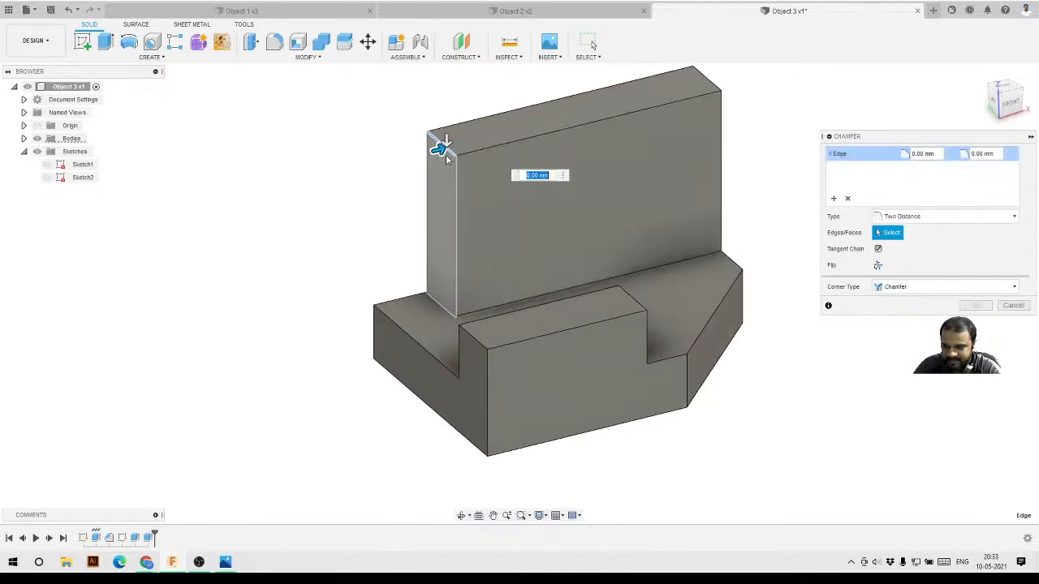
- Set the chamfer to 40 mm along the wall's top and 60 mm down its left side, and apply it
{"action": "left_click_drag", "start_coordinate": [439, 148], "coordinate": [494, 135]}
{"action": "type", "text": "40"}
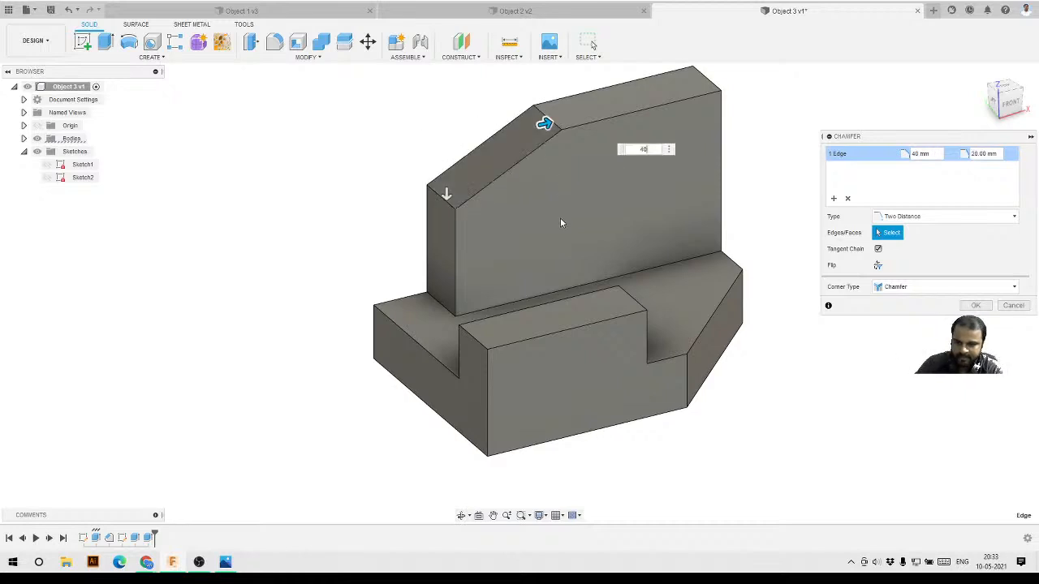
{"action": "left_click_drag", "start_coordinate": [445, 193], "coordinate": [446, 301]}
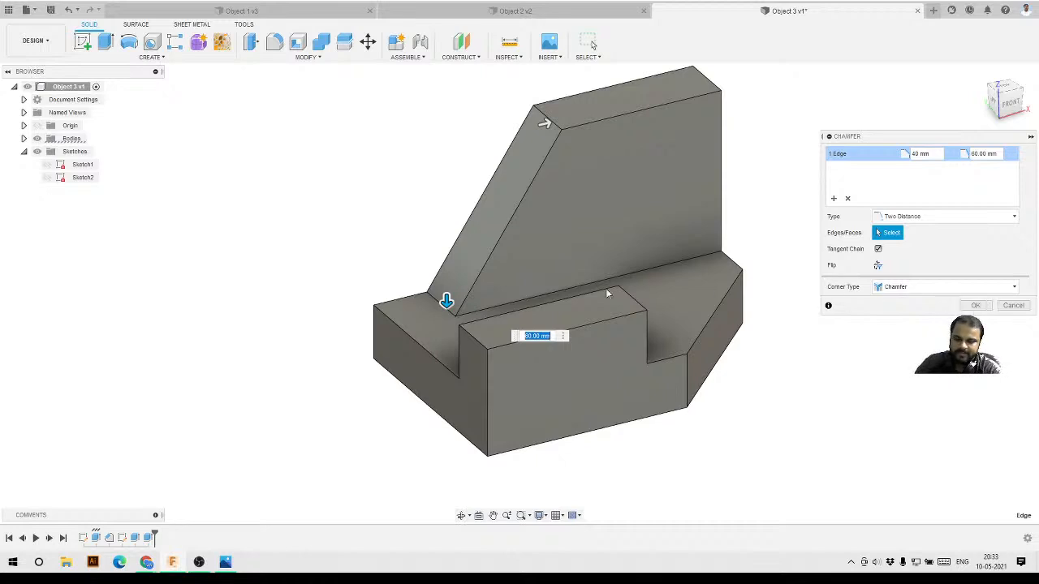
{"action": "left_click", "coordinate": [975, 305]}
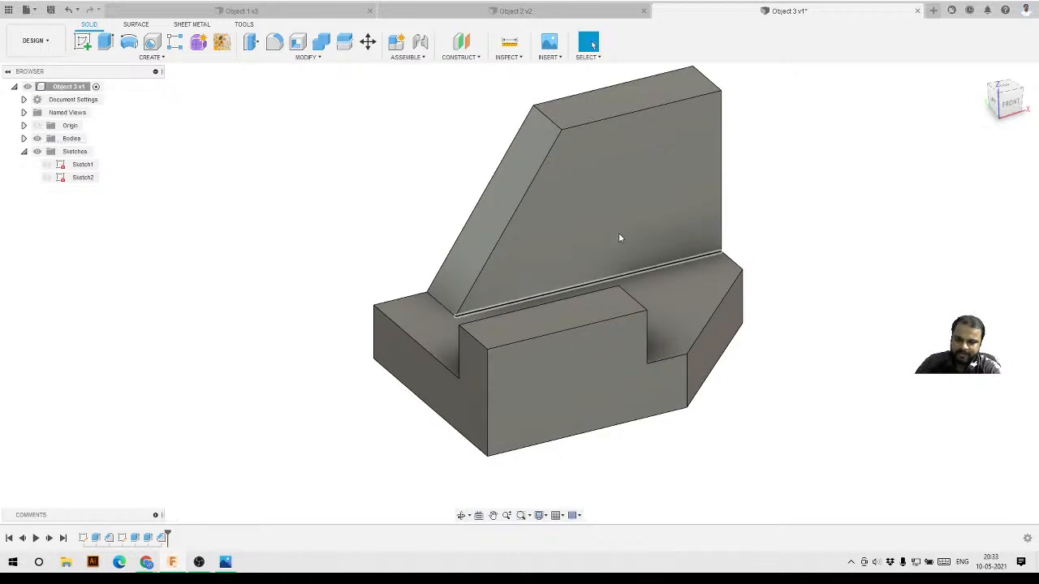
- After checking the drawing in Photos, sketch a center rectangle about 23 mm high on the back wall's front face, near its right side
{"action": "middle_click_drag", "start_coordinate": [620, 235], "coordinate": [583, 265], "text": "shift"}
{"action": "middle_click_drag", "start_coordinate": [581, 263], "coordinate": [546, 359], "text": "shift"}
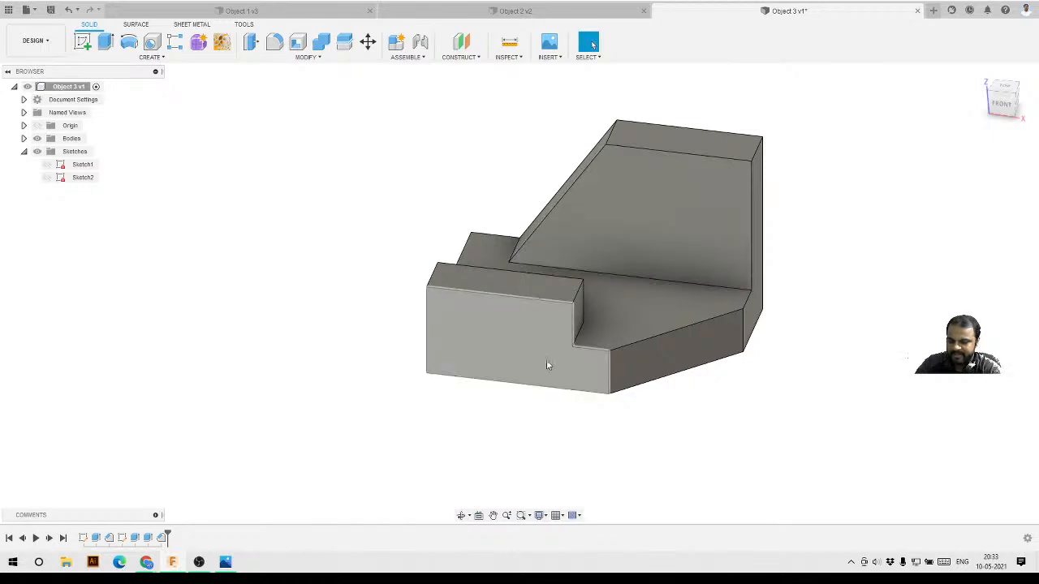
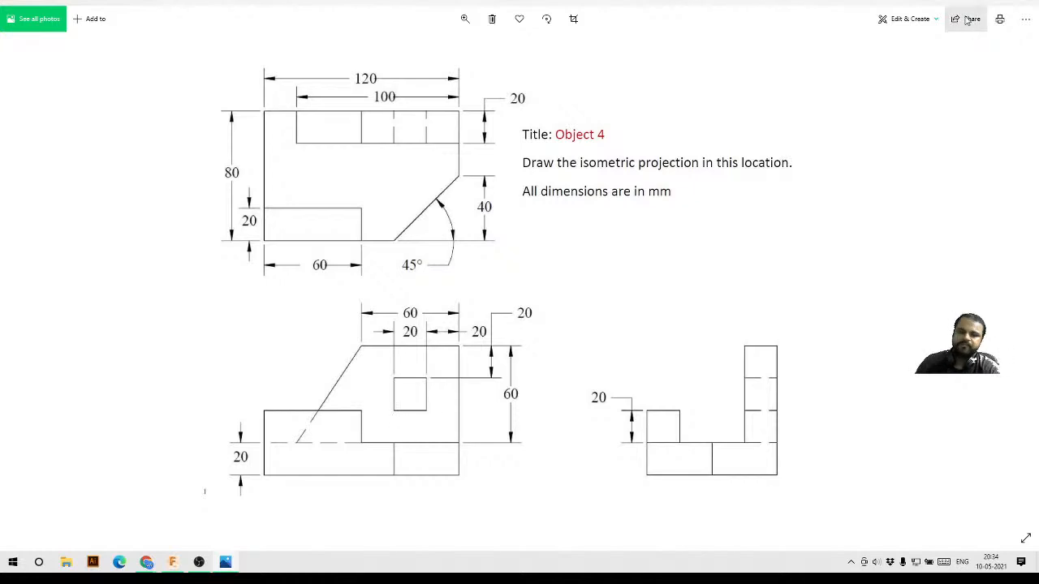
{"action": "left_click", "coordinate": [975, 2]}
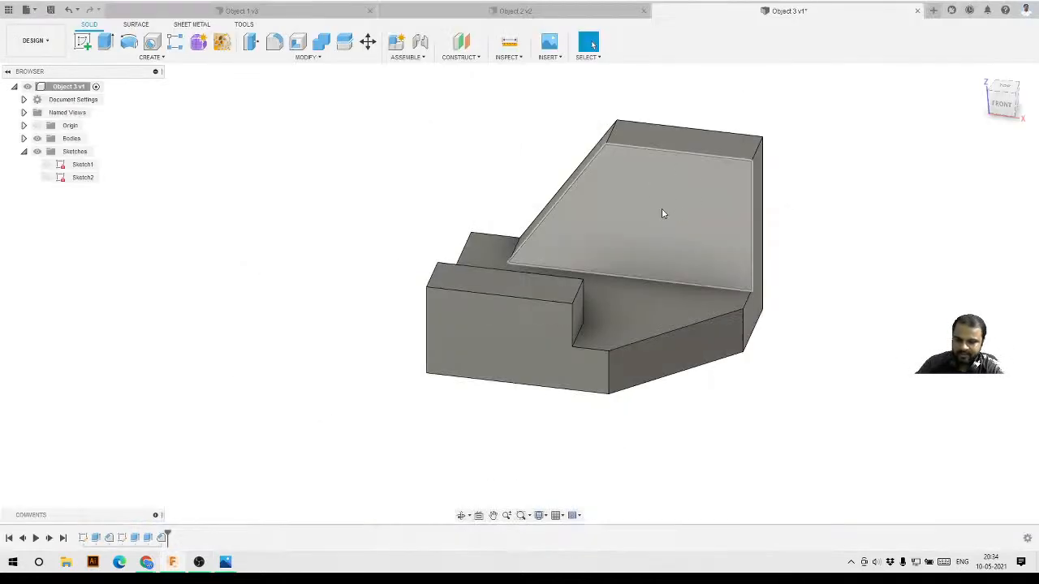
{"action": "left_click", "coordinate": [658, 208]}
{"action": "left_click", "coordinate": [660, 219]}
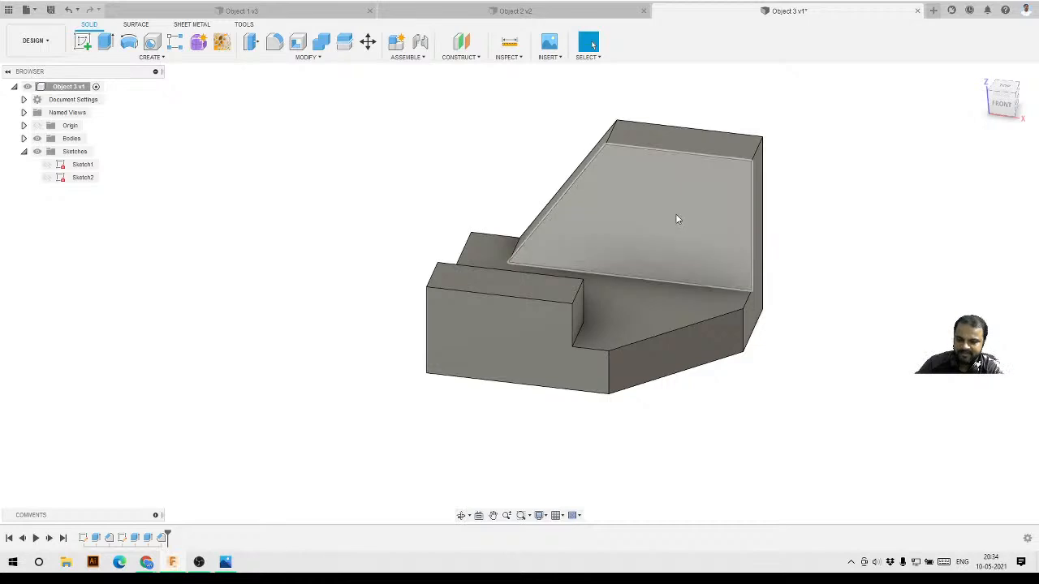
{"action": "left_click", "coordinate": [654, 231]}
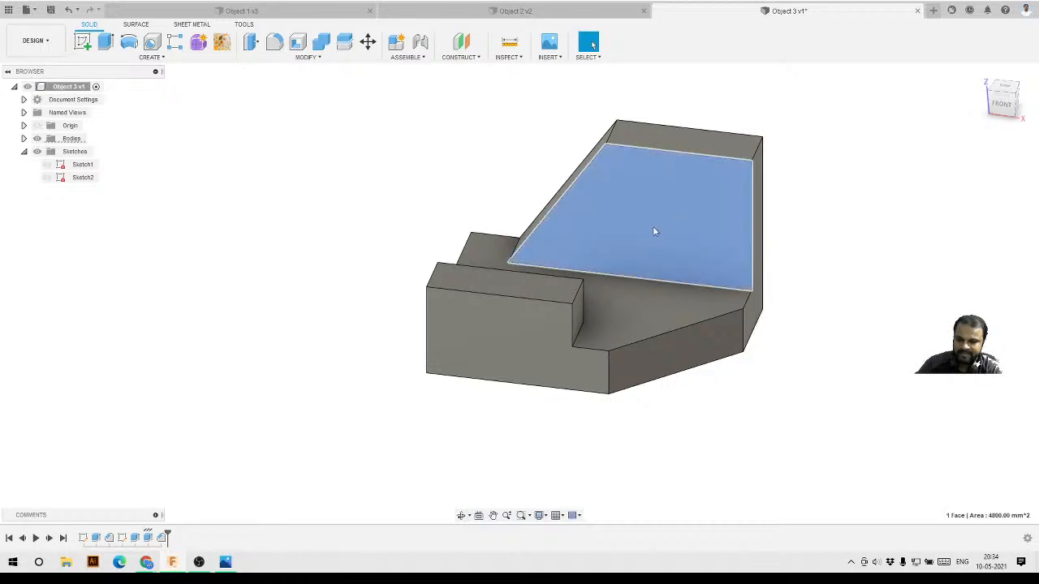
{"action": "left_click", "coordinate": [85, 45]}
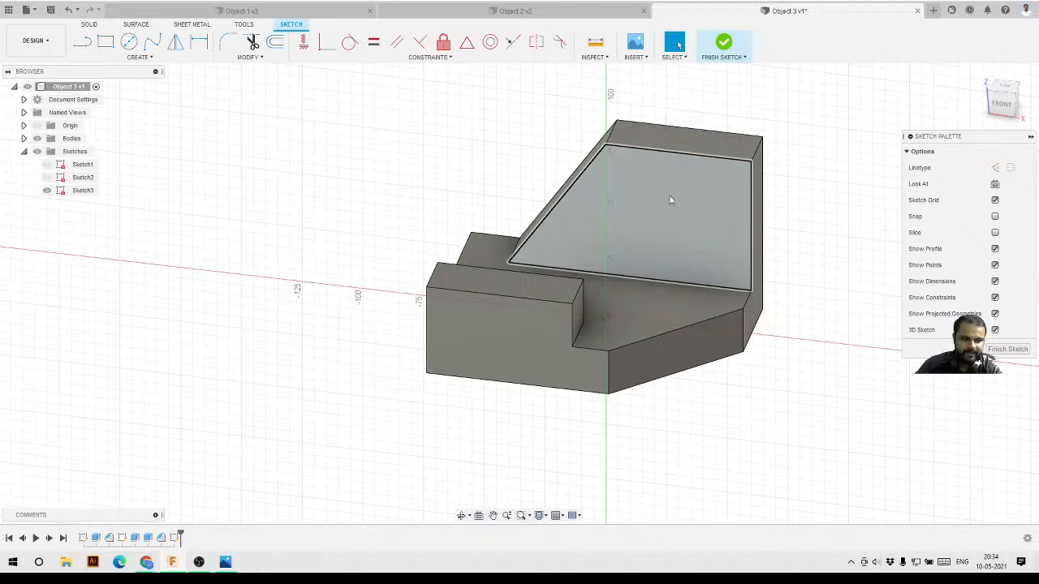
{"action": "left_click", "coordinate": [145, 61]}
{"action": "mouse_move", "coordinate": [130, 84]}
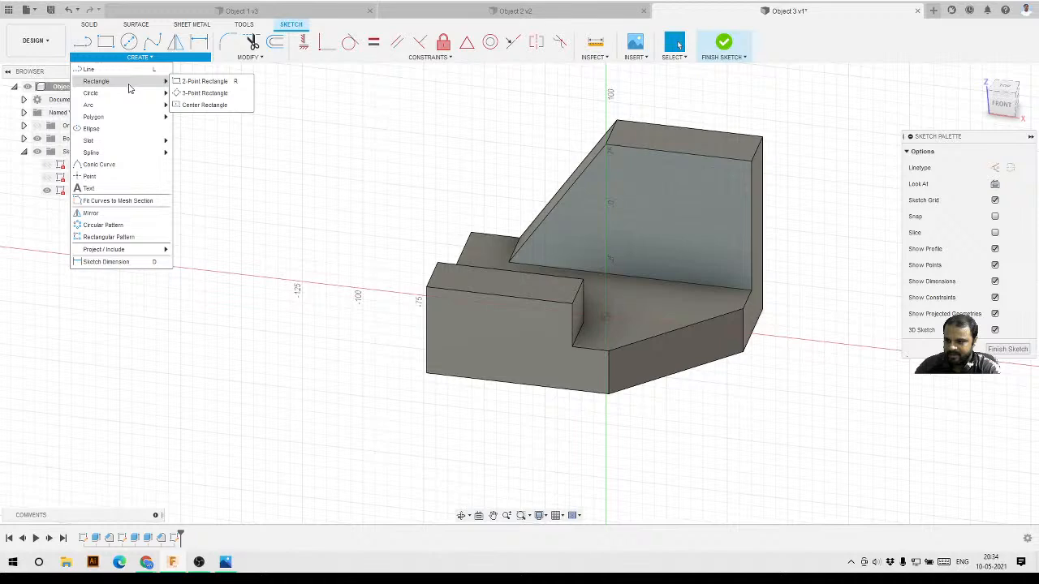
{"action": "left_click", "coordinate": [195, 106]}
{"action": "left_click", "coordinate": [682, 210]}
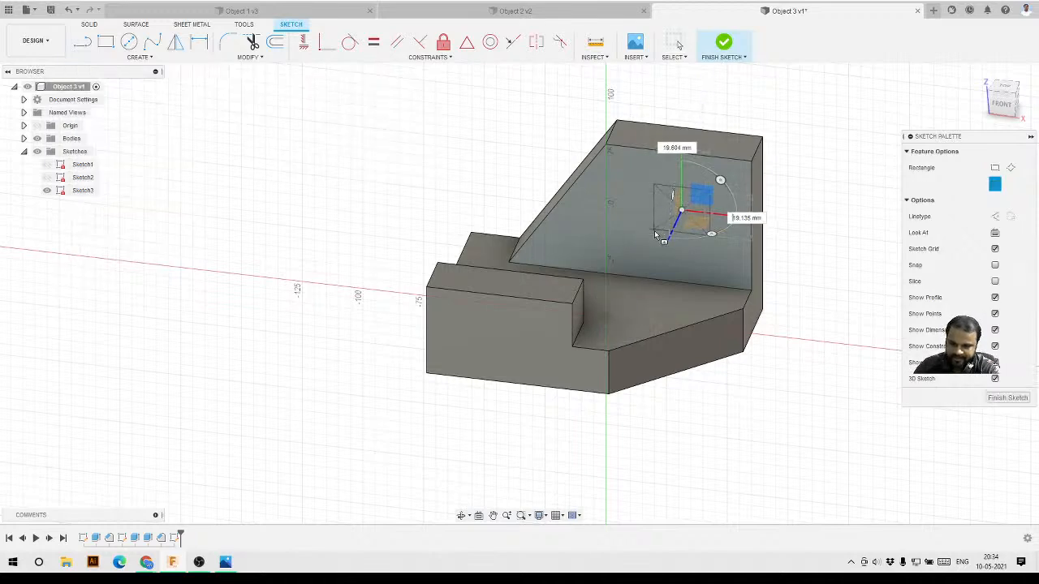
{"action": "left_click", "coordinate": [657, 235]}
{"action": "key", "text": "Escape"}
- Dimension the rectangle's right side 20 mm from the back wall's right edge
{"action": "scroll", "coordinate": [754, 203], "scroll_direction": "up", "scroll_amount": 4}
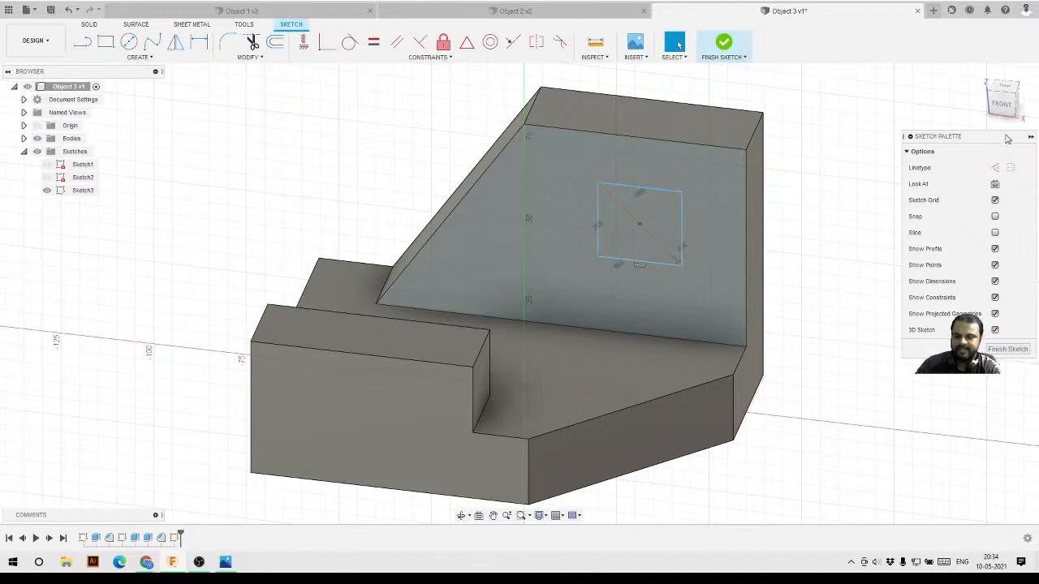
{"action": "middle_click_drag", "start_coordinate": [799, 184], "coordinate": [736, 256], "text": "shift"}
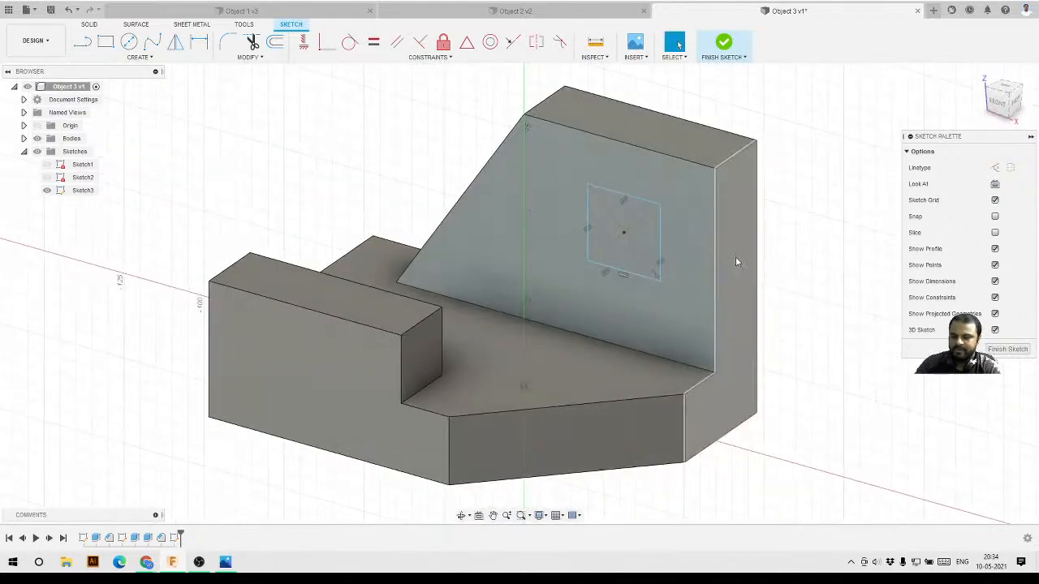
{"action": "scroll", "coordinate": [714, 244], "scroll_direction": "down", "scroll_amount": 2}
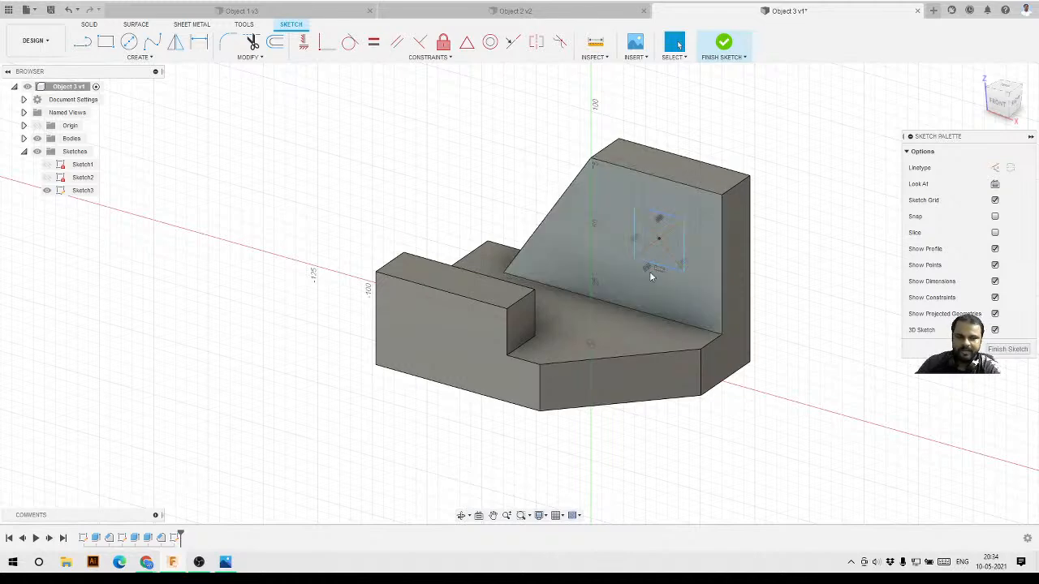
{"action": "scroll", "coordinate": [724, 239], "scroll_direction": "up", "scroll_amount": 3}
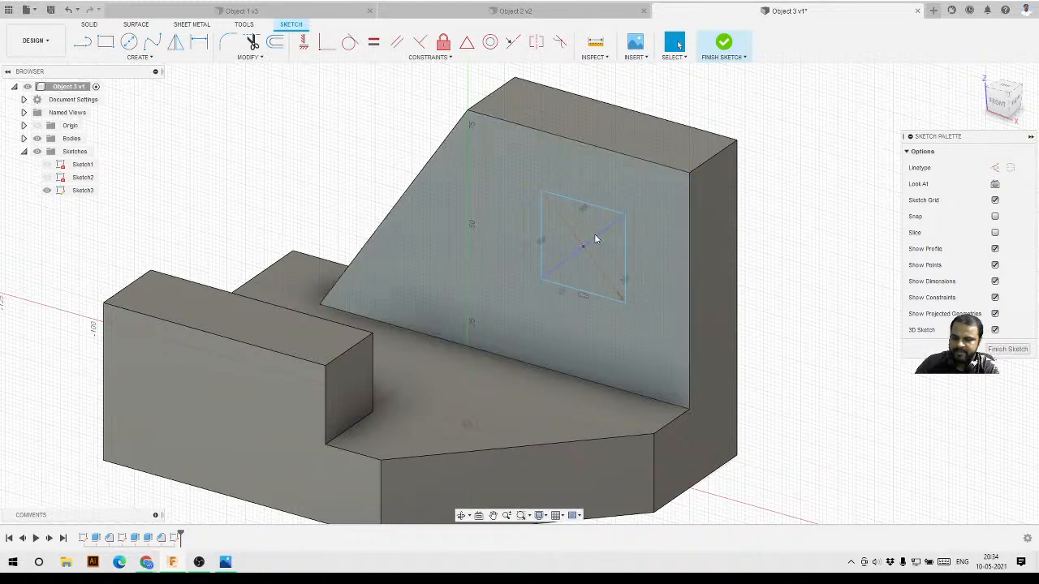
{"action": "scroll", "coordinate": [581, 221], "scroll_direction": "up", "scroll_amount": 1}
{"action": "left_click", "coordinate": [200, 42]}
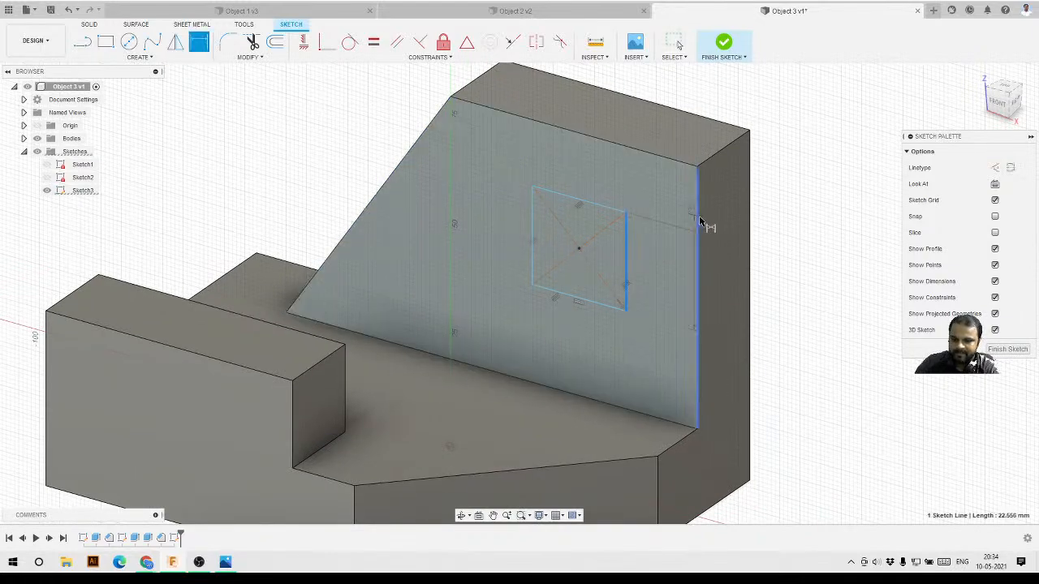
{"action": "left_click", "coordinate": [696, 195]}
{"action": "left_click", "coordinate": [677, 132]}
{"action": "type", "text": "20"}
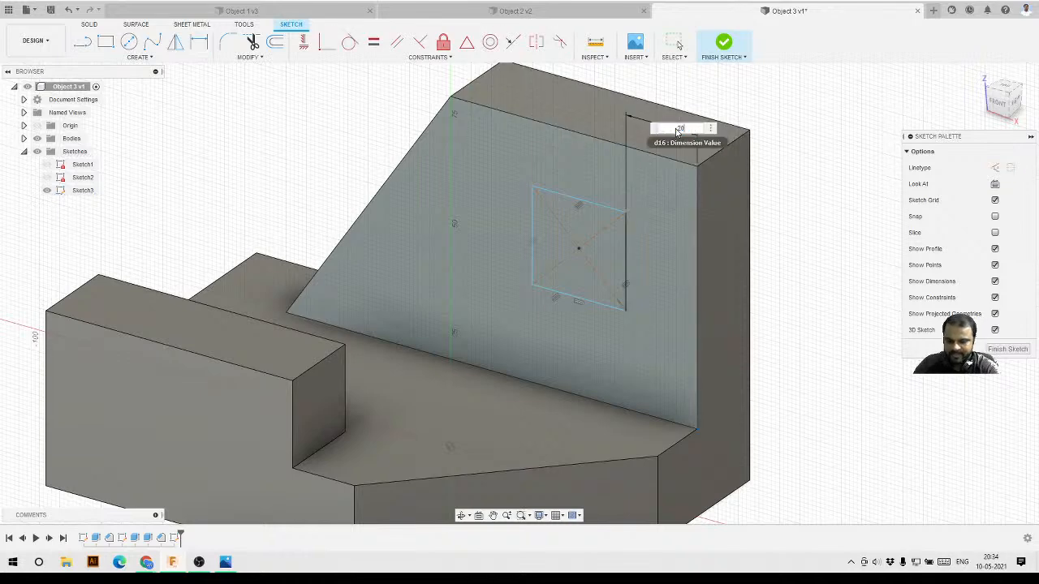
{"action": "key", "text": "Return"}
- Dimension the rectangle's top side 20 mm below the back wall's top edge
{"action": "left_click", "coordinate": [655, 160]}
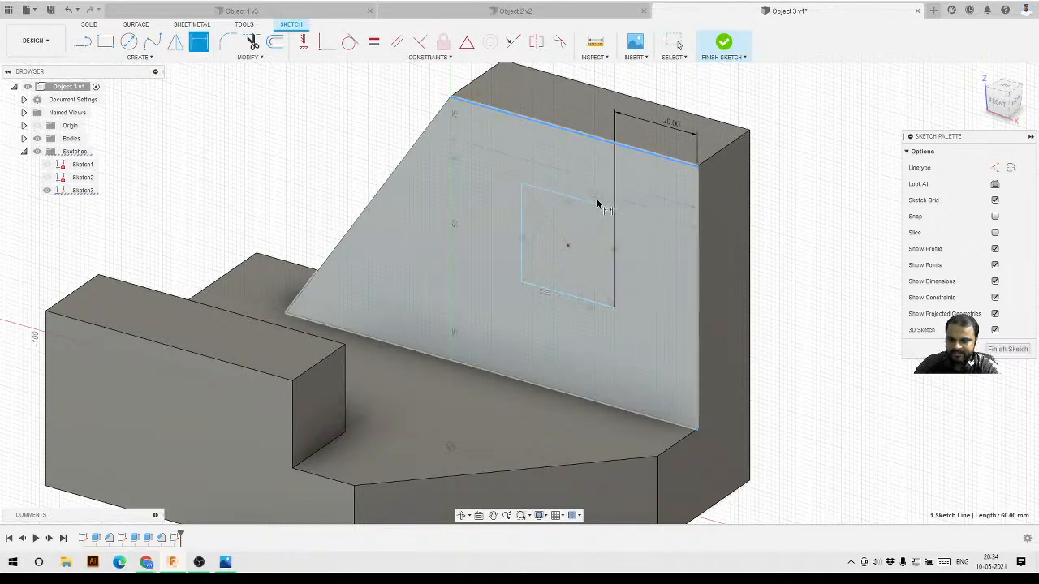
{"action": "left_click", "coordinate": [614, 209]}
{"action": "left_click", "coordinate": [789, 219]}
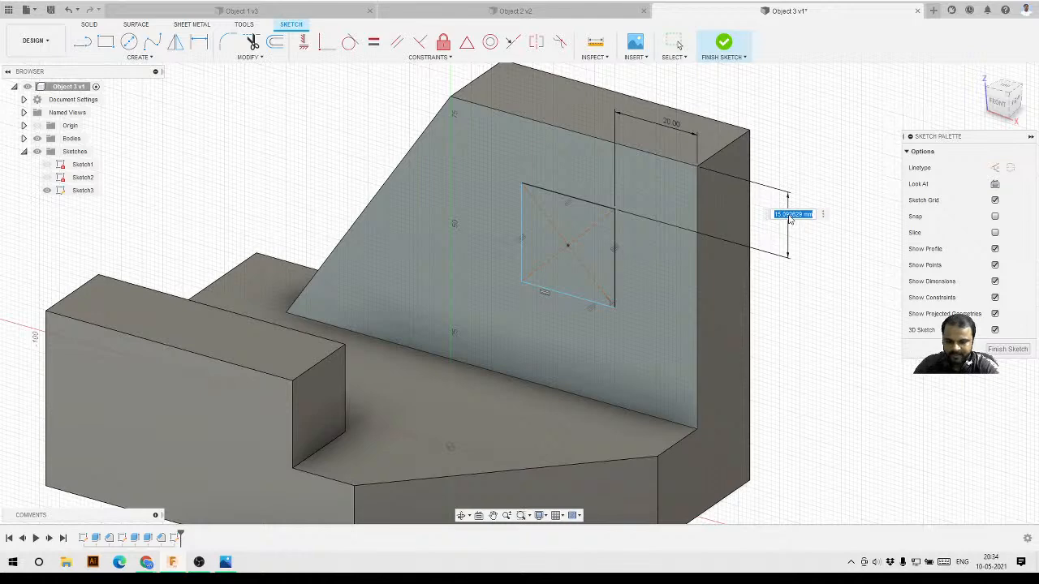
{"action": "type", "text": "20"}
{"action": "key", "text": "Return"}
{"action": "key", "text": "Escape"}
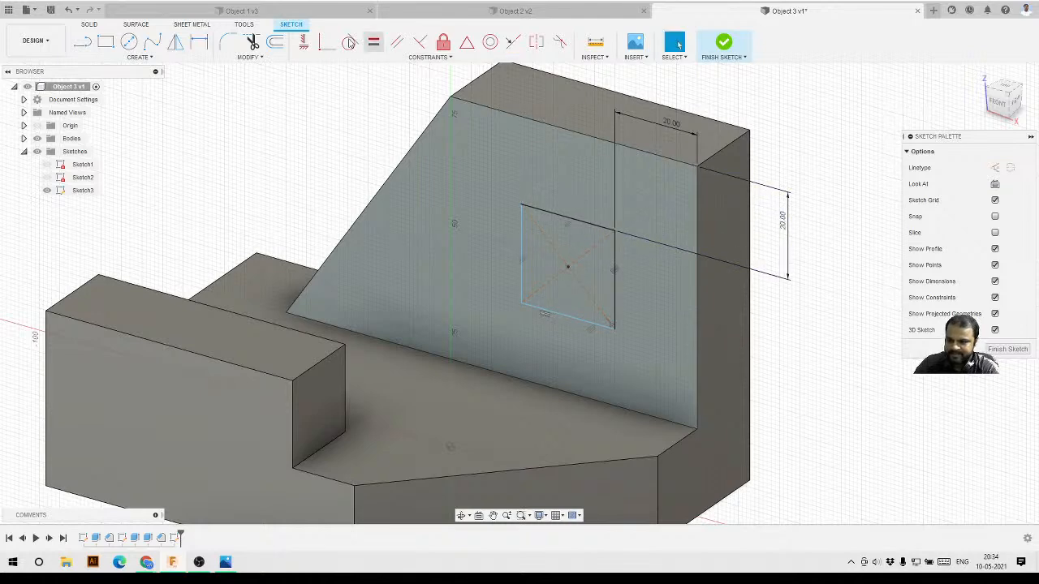
- Apply an Equal constraint between the rectangle's top and left sides to make it square
{"action": "left_click", "coordinate": [373, 41]}
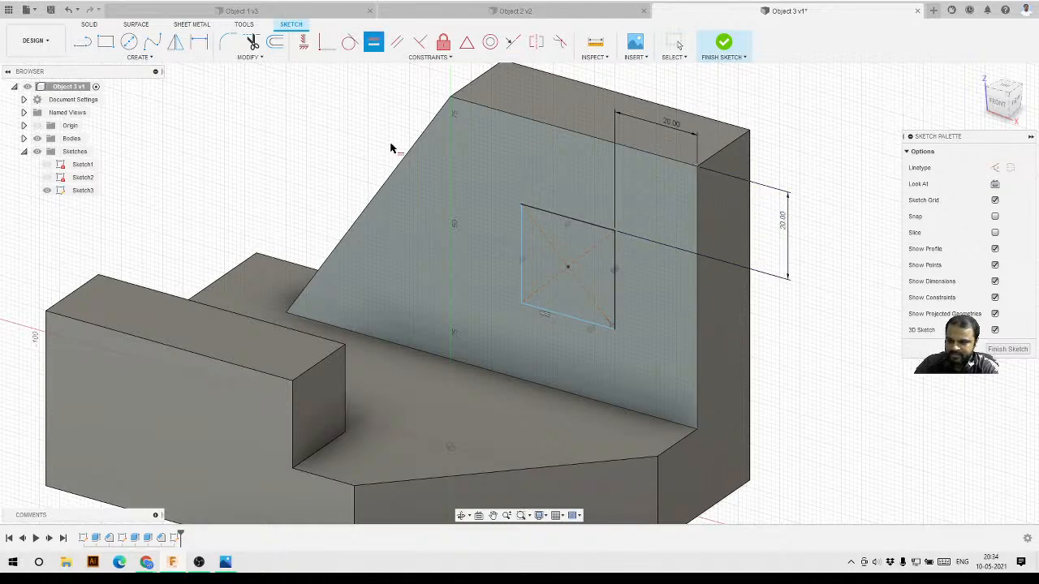
{"action": "left_click", "coordinate": [546, 212]}
{"action": "left_click", "coordinate": [522, 233]}
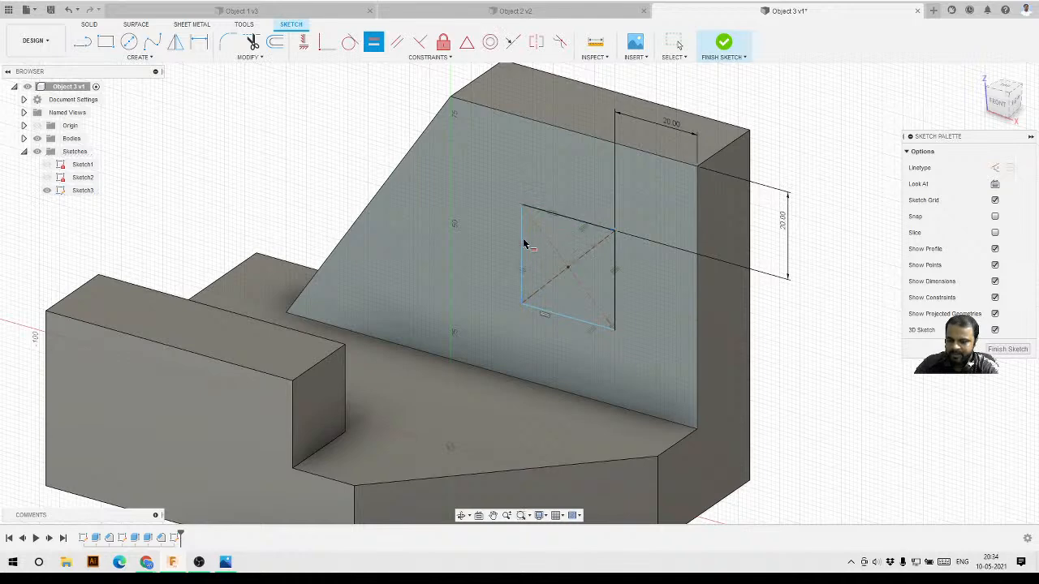
{"action": "key", "text": "Escape"}
- Dimension the square's bottom side at 20 mm and finish the sketch
{"action": "left_click", "coordinate": [198, 43]}
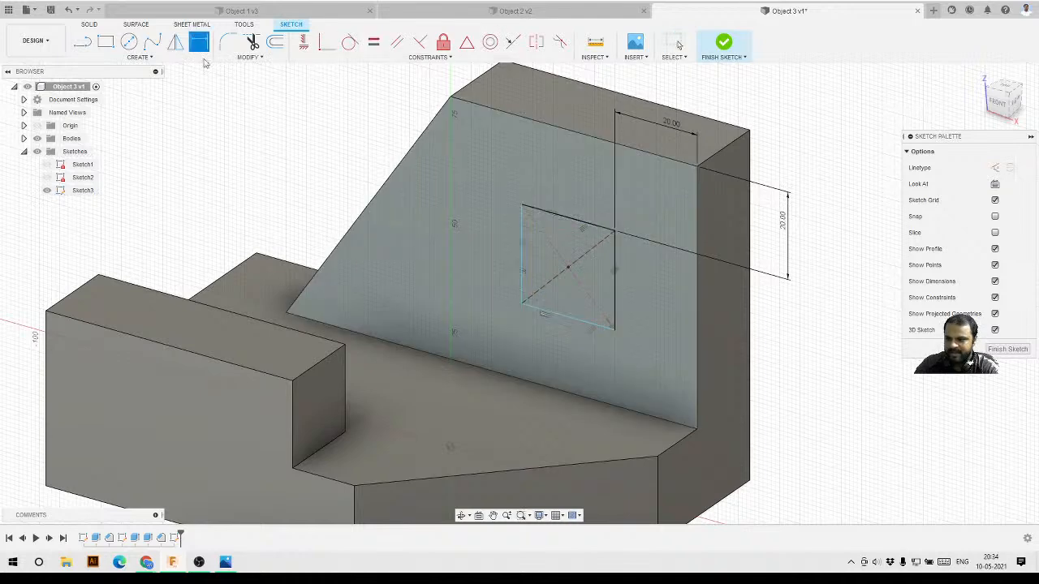
{"action": "left_click", "coordinate": [565, 345]}
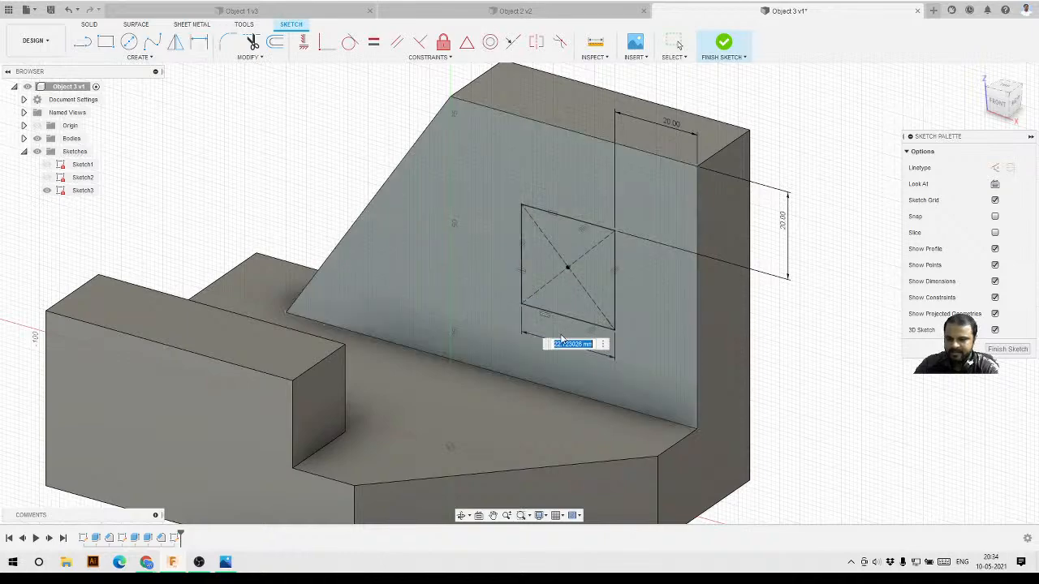
{"action": "type", "text": "20"}
{"action": "key", "text": "Return"}
{"action": "key", "text": "Escape"}
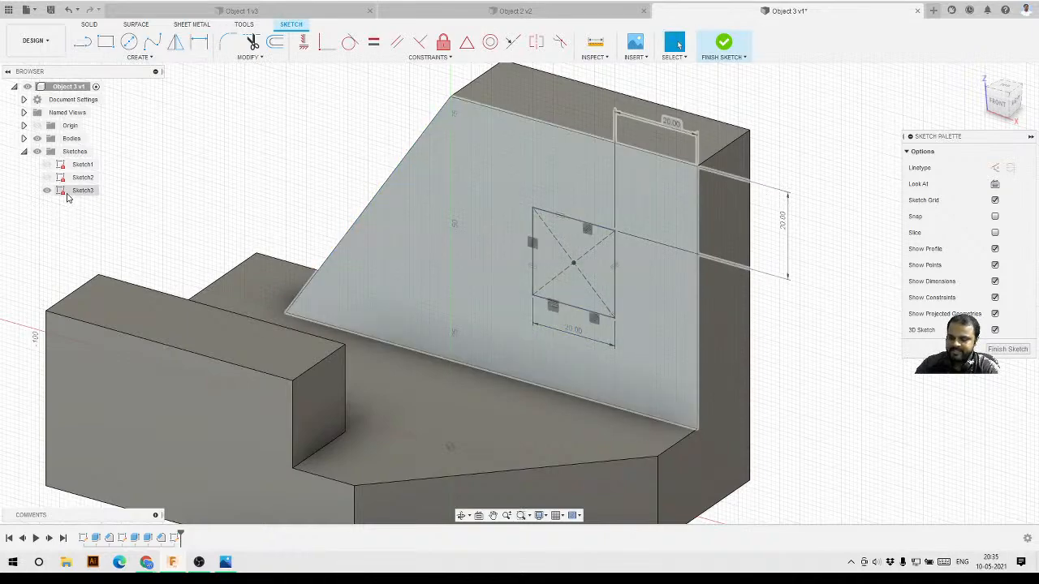
{"action": "scroll", "coordinate": [622, 195], "scroll_direction": "down", "scroll_amount": 4}
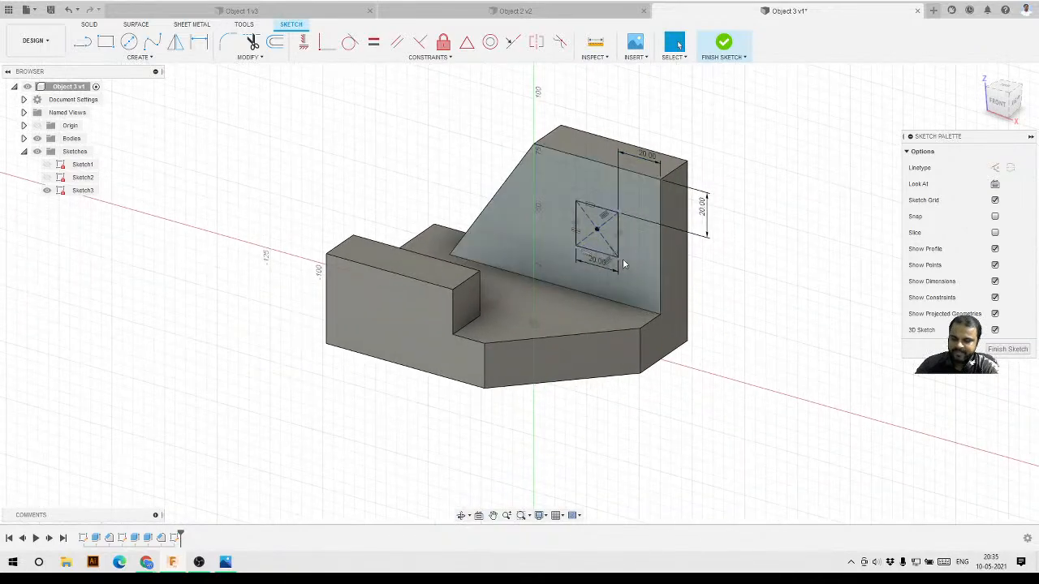
{"action": "scroll", "coordinate": [616, 227], "scroll_direction": "up", "scroll_amount": 2}
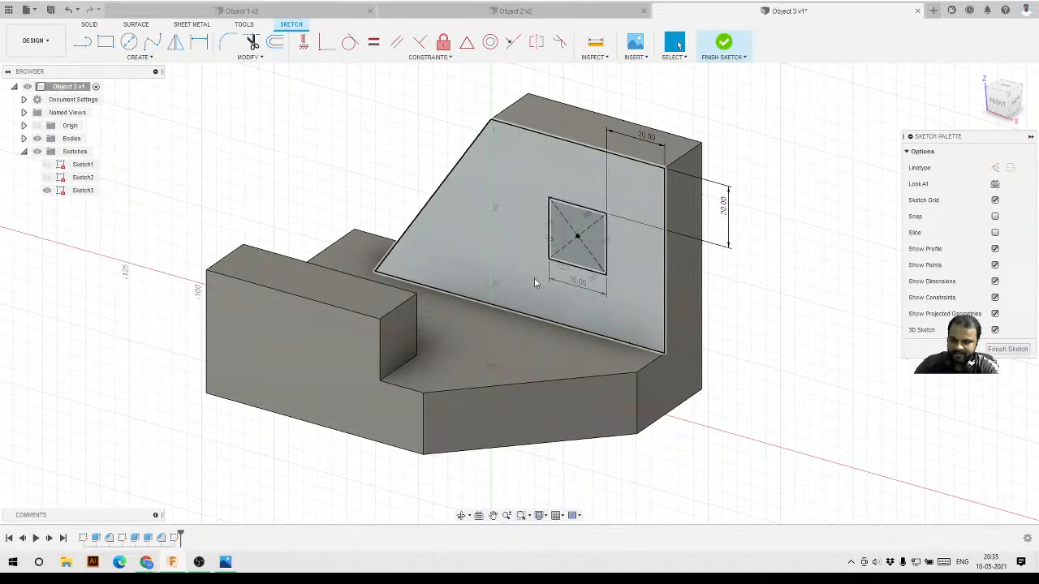
{"action": "scroll", "coordinate": [577, 280], "scroll_direction": "up", "scroll_amount": 2}
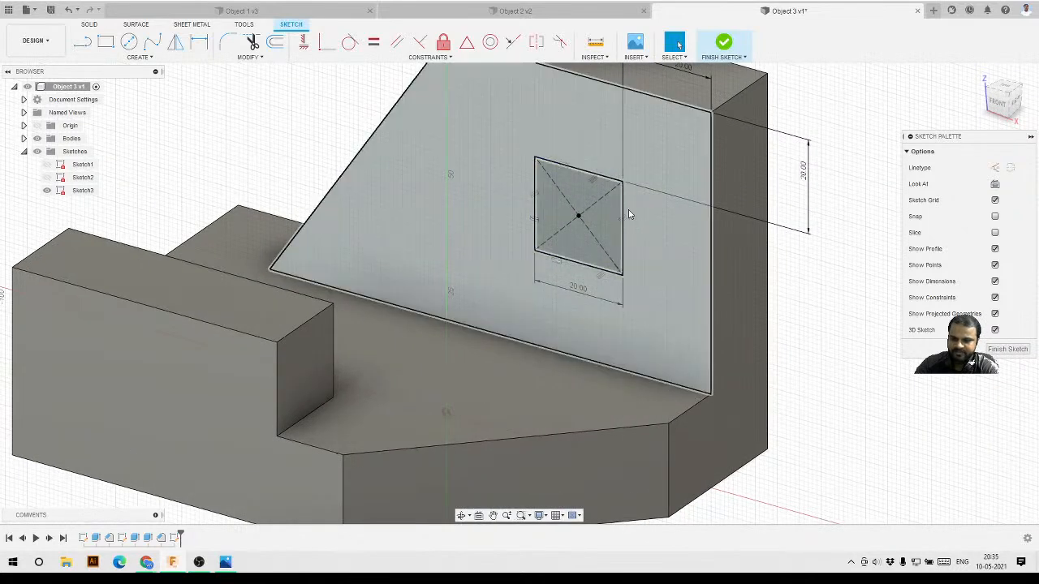
{"action": "scroll", "coordinate": [475, 232], "scroll_direction": "down", "scroll_amount": 2}
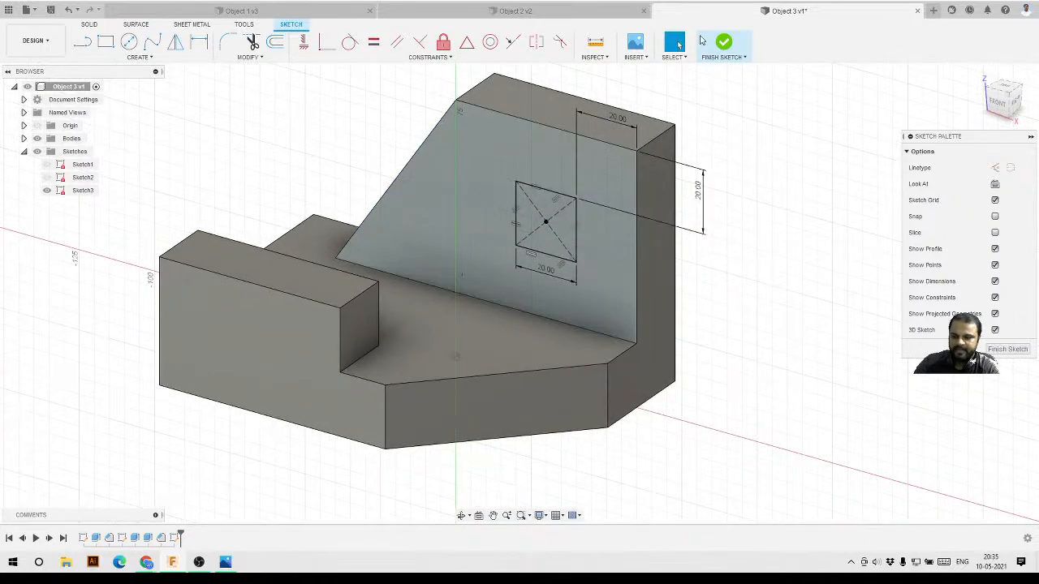
{"action": "left_click", "coordinate": [725, 44]}
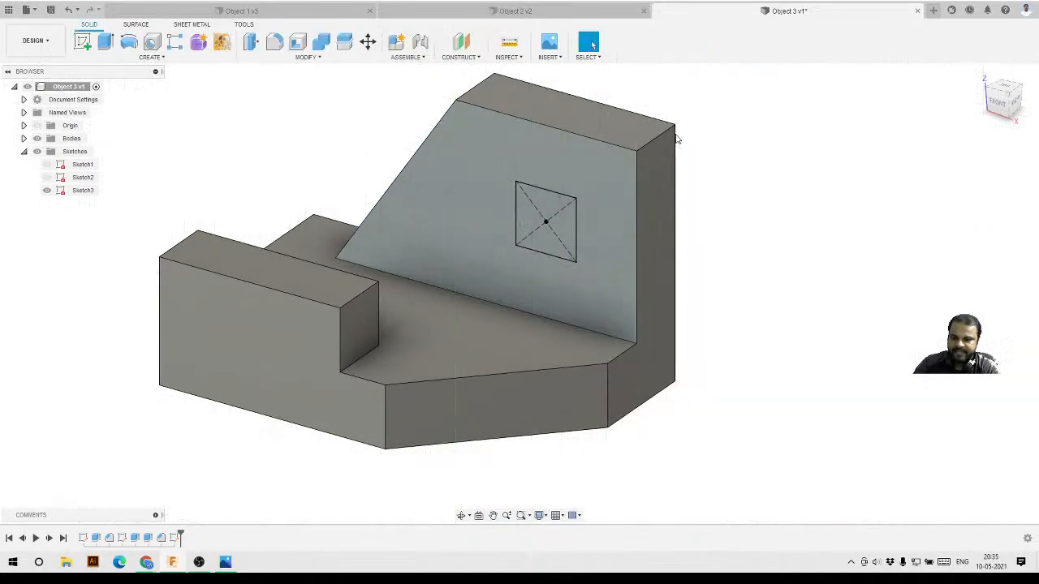
- Extrude the square profile -20 mm as a cut through the back wall
{"action": "left_click", "coordinate": [105, 41]}
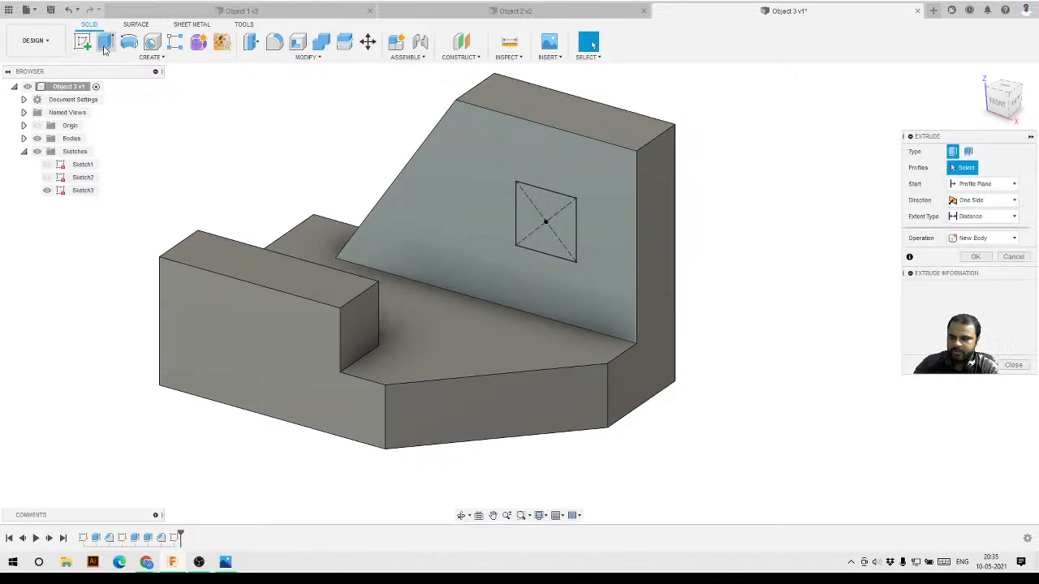
{"action": "left_click", "coordinate": [540, 226]}
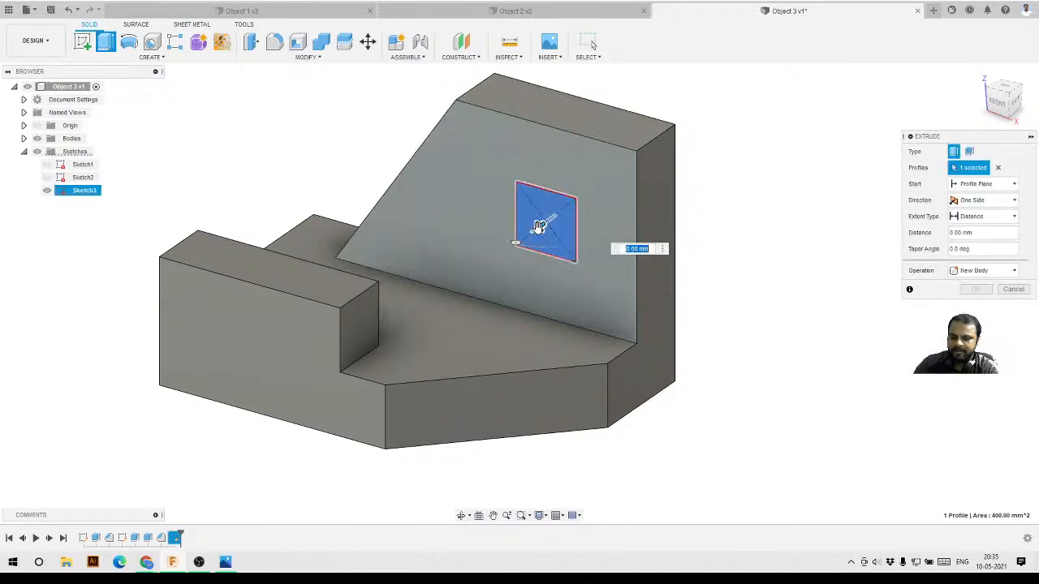
{"action": "left_click_drag", "start_coordinate": [540, 226], "coordinate": [593, 197]}
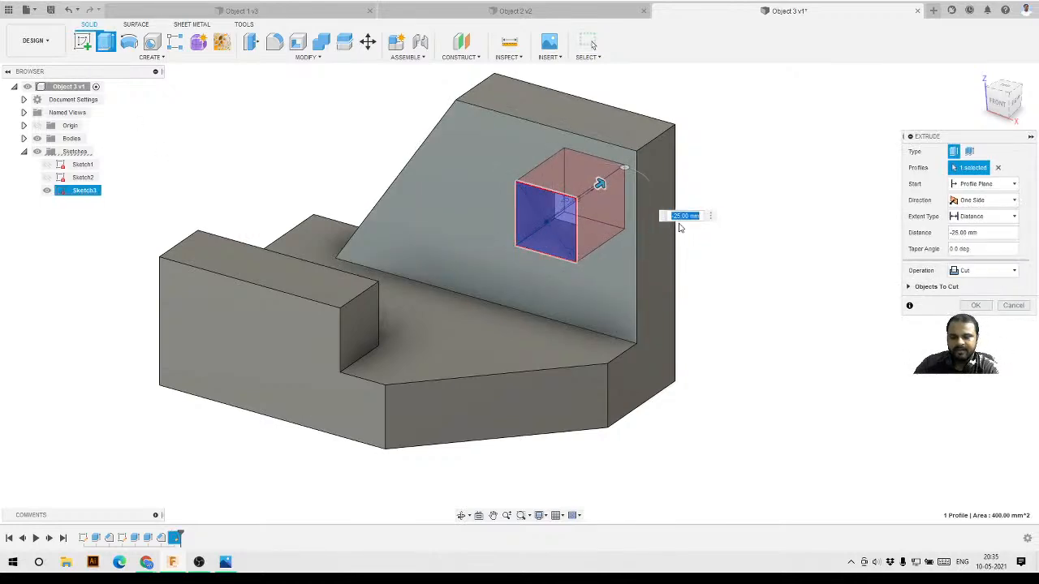
{"action": "left_click", "coordinate": [711, 216]}
{"action": "middle_click_drag", "start_coordinate": [715, 251], "coordinate": [619, 233]}
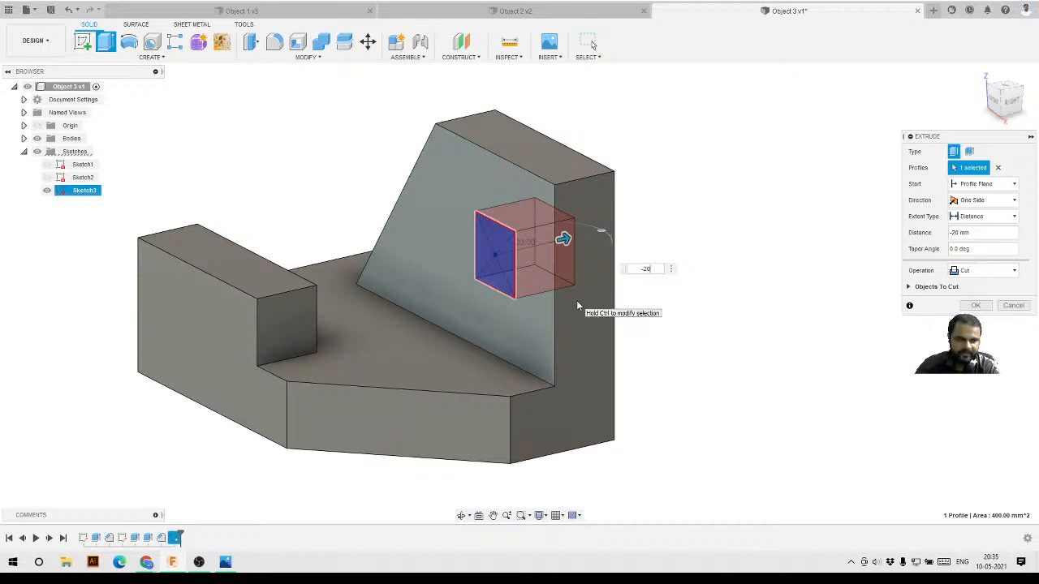
{"action": "left_click", "coordinate": [978, 305]}
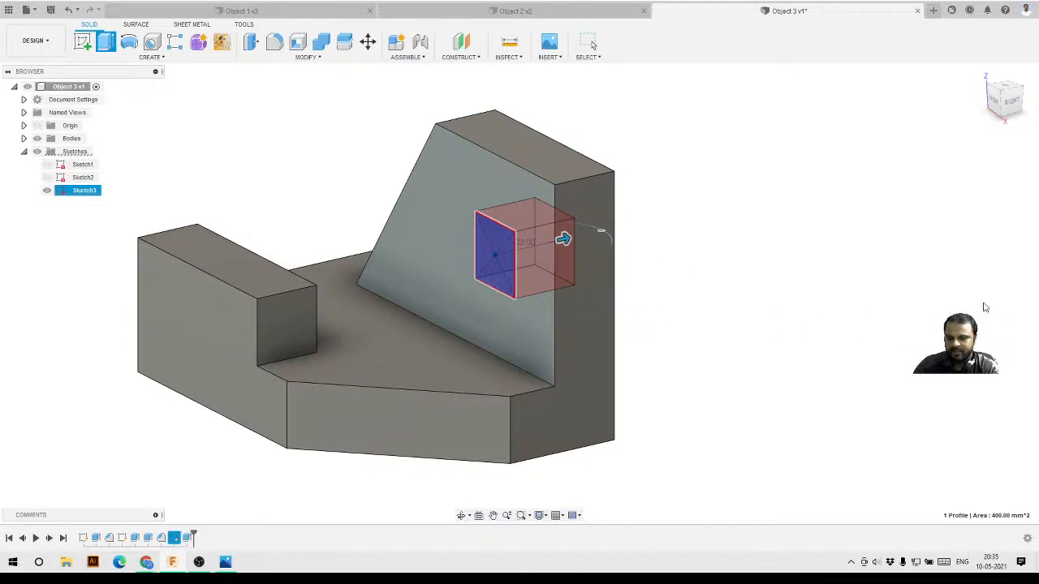
- Inspect the part with its square opening and compare its overall shape with the Object 4 drawing in Photos
{"action": "middle_click_drag", "start_coordinate": [762, 225], "coordinate": [446, 333], "text": "shift"}
{"action": "left_click", "coordinate": [225, 563]}
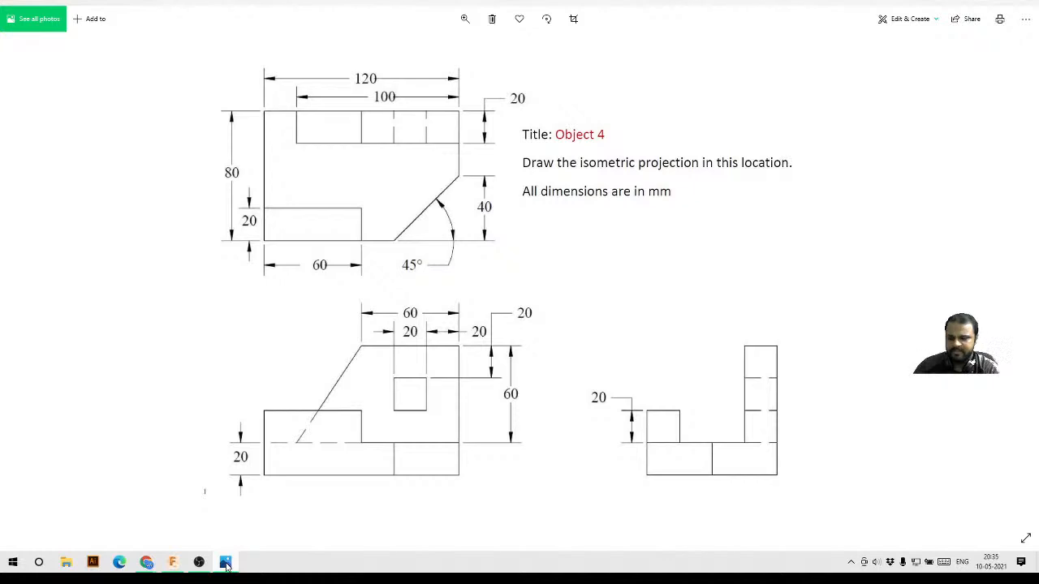
{"action": "left_click", "coordinate": [227, 565]}
{"action": "scroll", "coordinate": [725, 325], "scroll_direction": "down", "scroll_amount": 2}
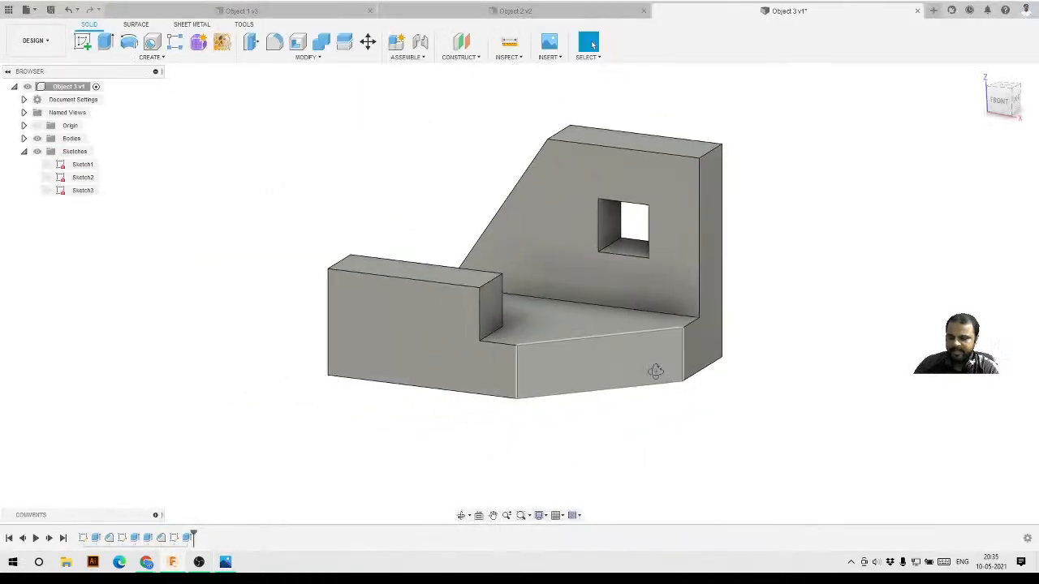
{"action": "mouse_move", "coordinate": [655, 371]}
{"action": "middle_mouse_down", "text": "shift"}
{"action": "mouse_move", "coordinate": [634, 362]}
{"action": "mouse_move", "coordinate": [670, 378]}
{"action": "middle_mouse_up", "text": "shift"}
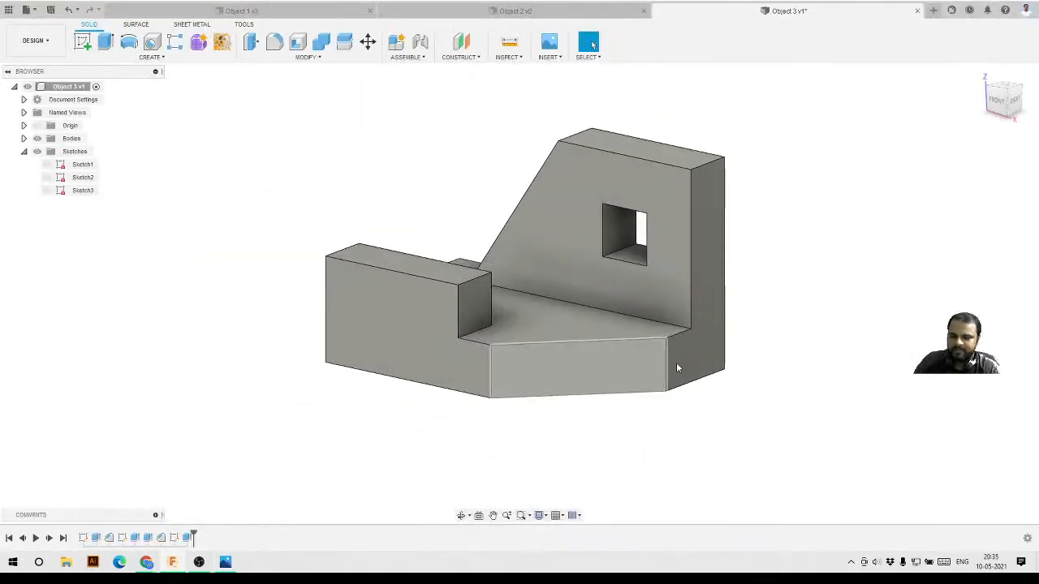
{"action": "left_click", "coordinate": [227, 562]}
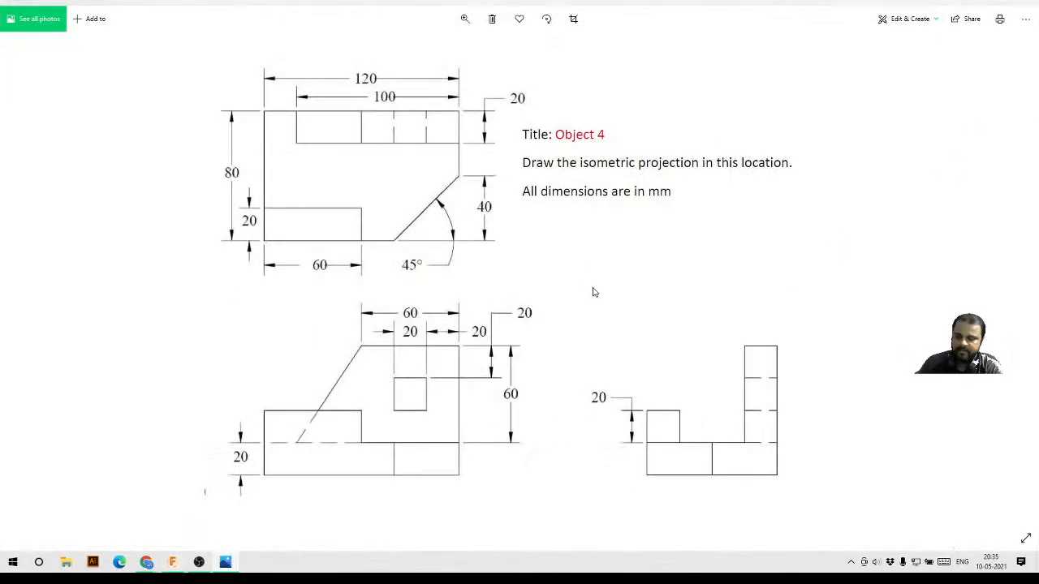
{"action": "left_click", "coordinate": [977, 5]}
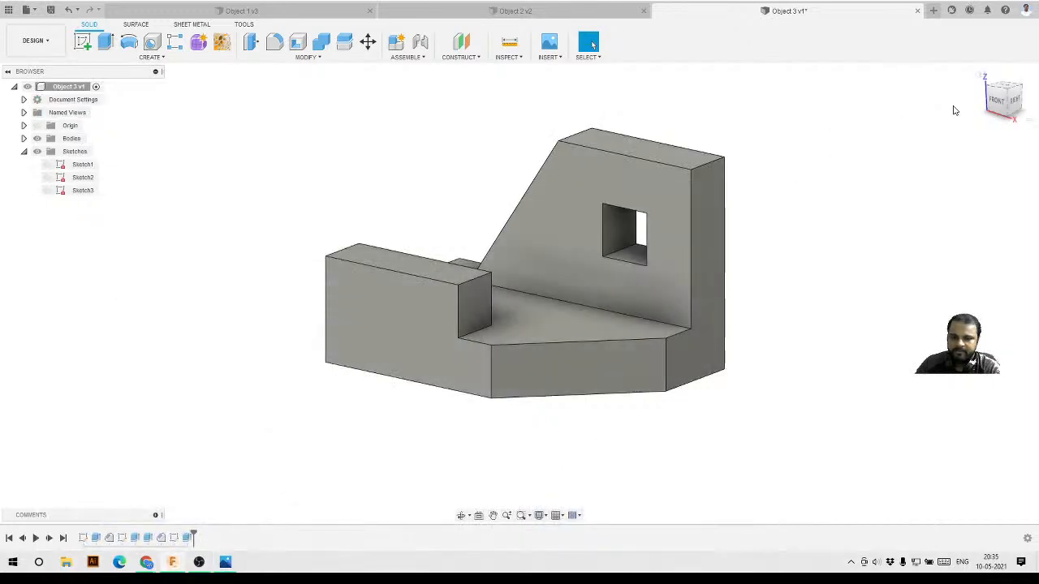
- Compare the part's front, right and top views with the matching views of the Object 4 drawing in Photos
{"action": "left_click", "coordinate": [995, 105]}
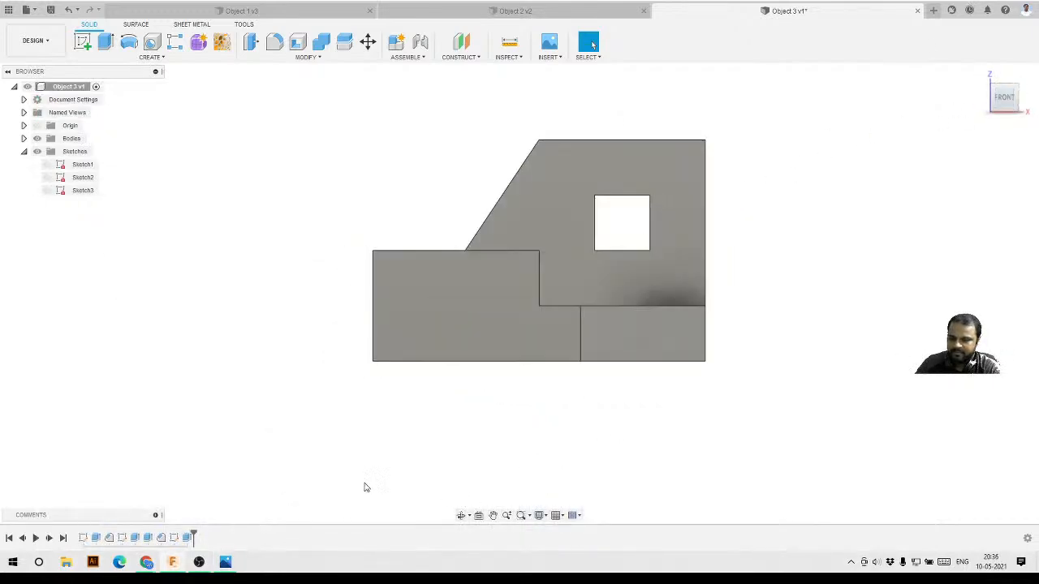
{"action": "left_click", "coordinate": [227, 562]}
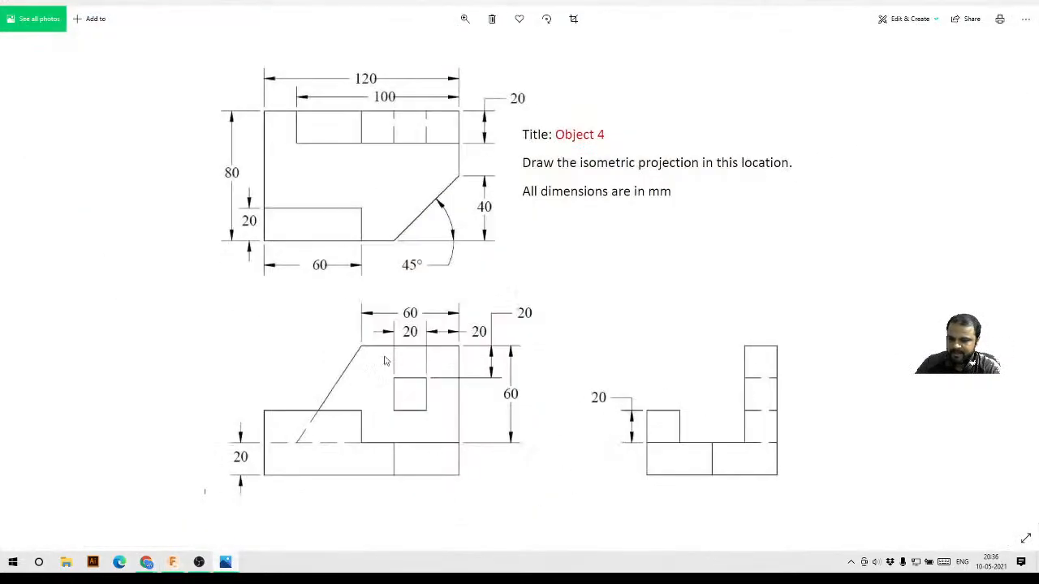
{"action": "left_click", "coordinate": [975, 4]}
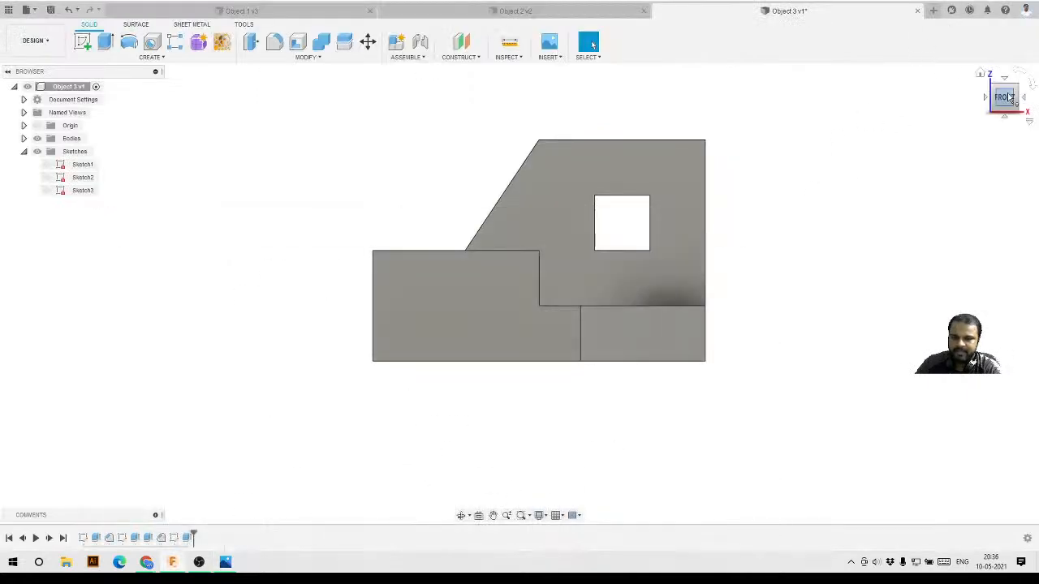
{"action": "left_click", "coordinate": [1024, 98]}
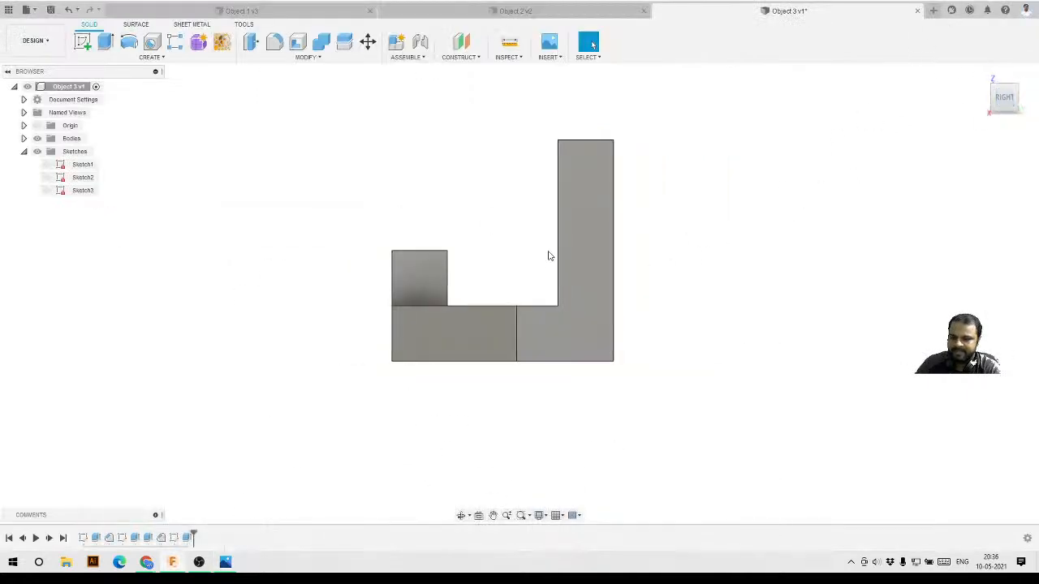
{"action": "left_click", "coordinate": [225, 564]}
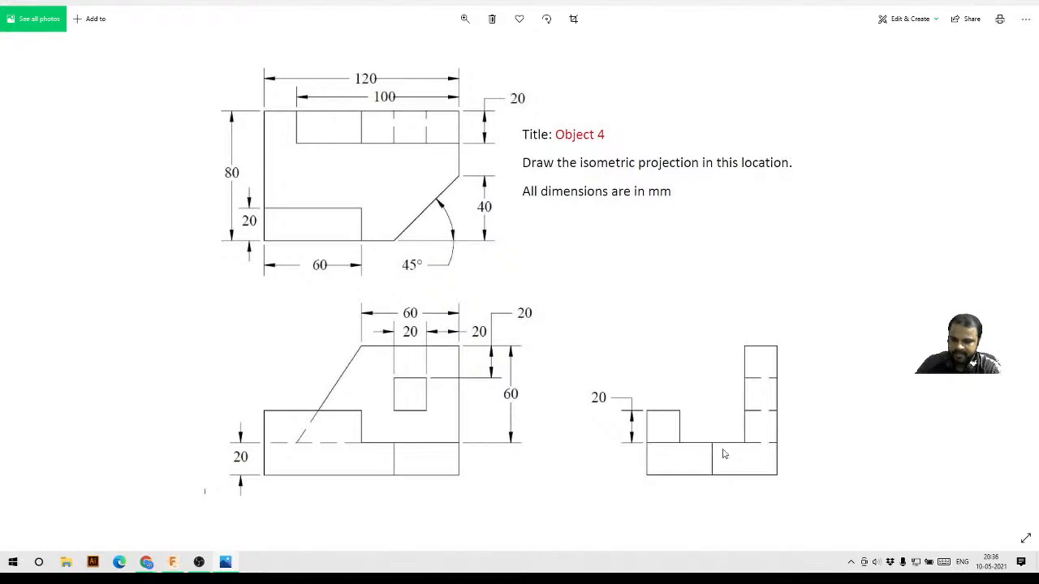
{"action": "left_click", "coordinate": [972, 3]}
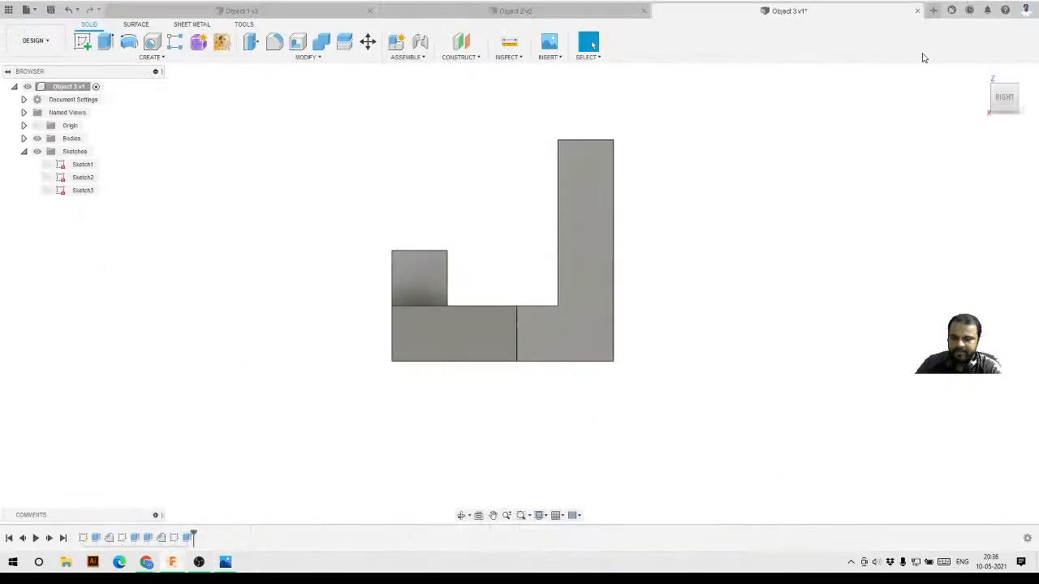
{"action": "left_click", "coordinate": [992, 85]}
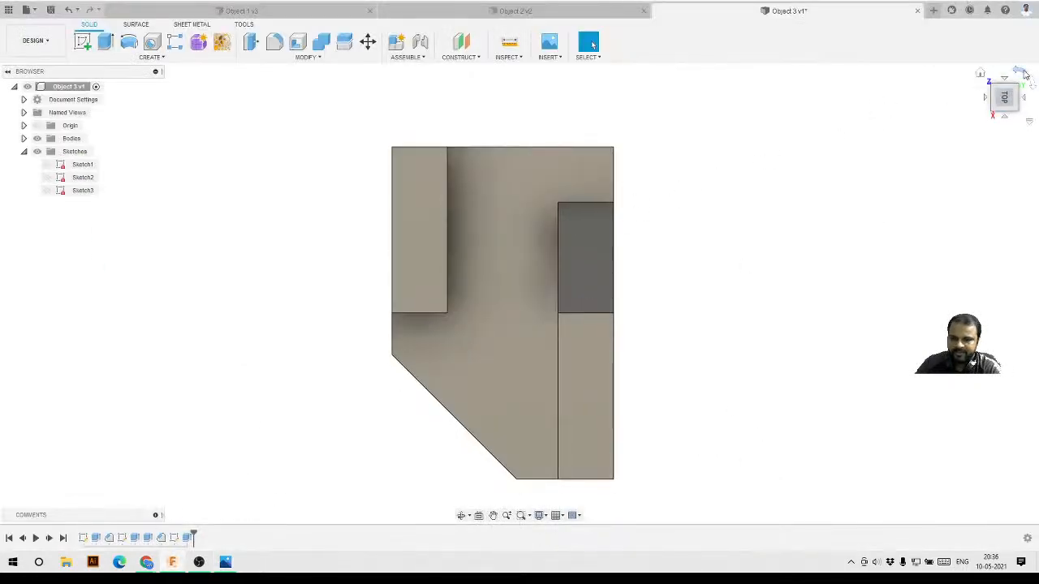
{"action": "left_click", "coordinate": [1024, 74]}
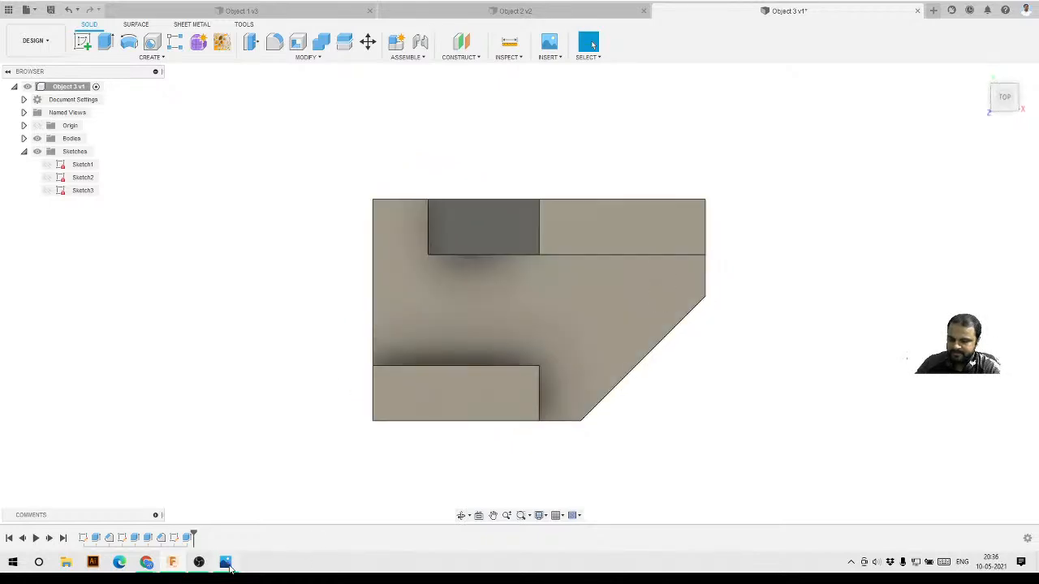
{"action": "left_click", "coordinate": [226, 563]}
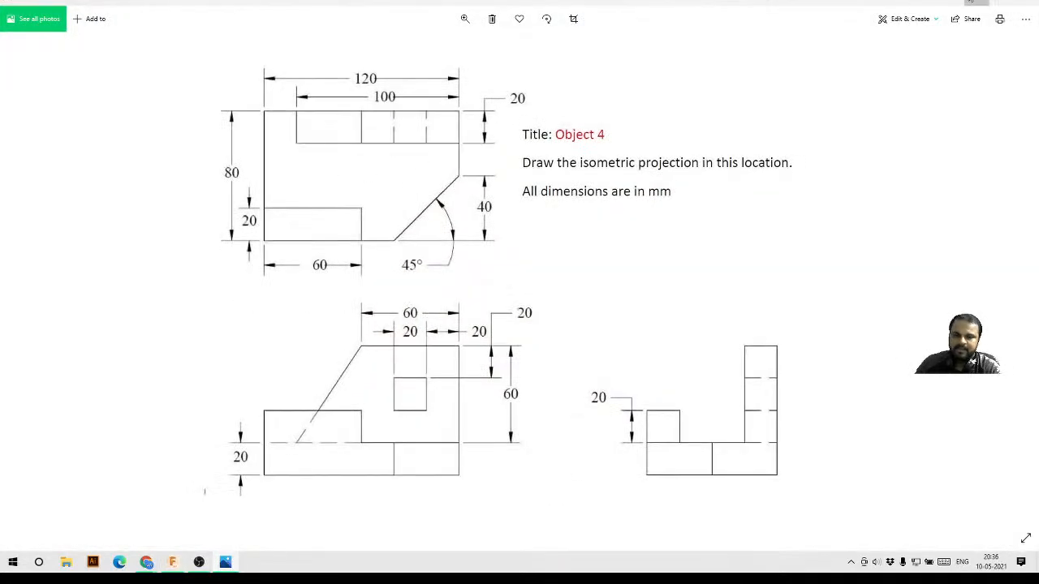
{"action": "left_click", "coordinate": [974, 3]}
- Return the part to the isometric home view and save the design as a new version
{"action": "left_click", "coordinate": [984, 77]}
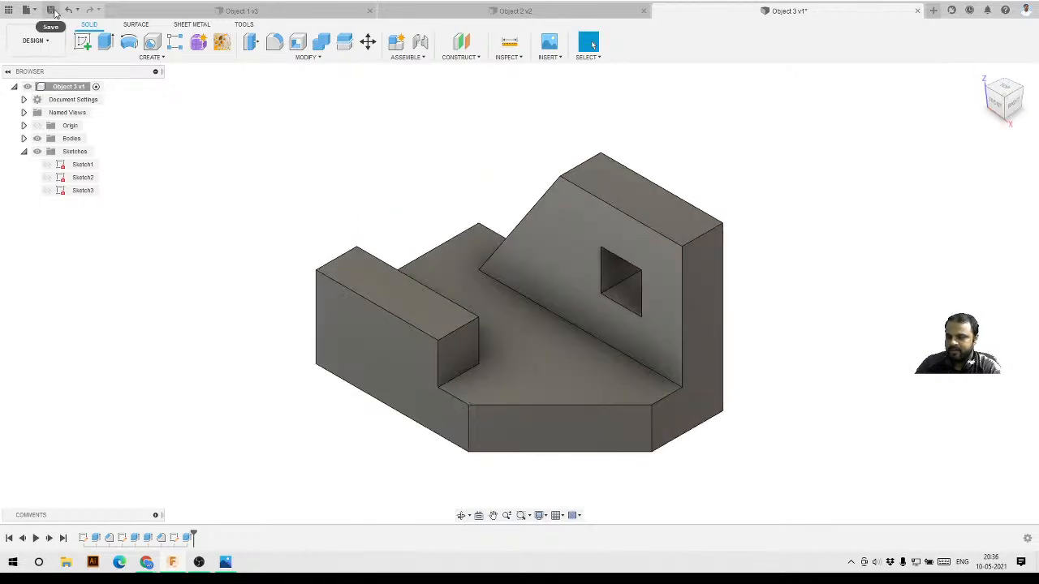
{"action": "left_click", "coordinate": [51, 10]}
{"action": "left_click", "coordinate": [561, 291]}
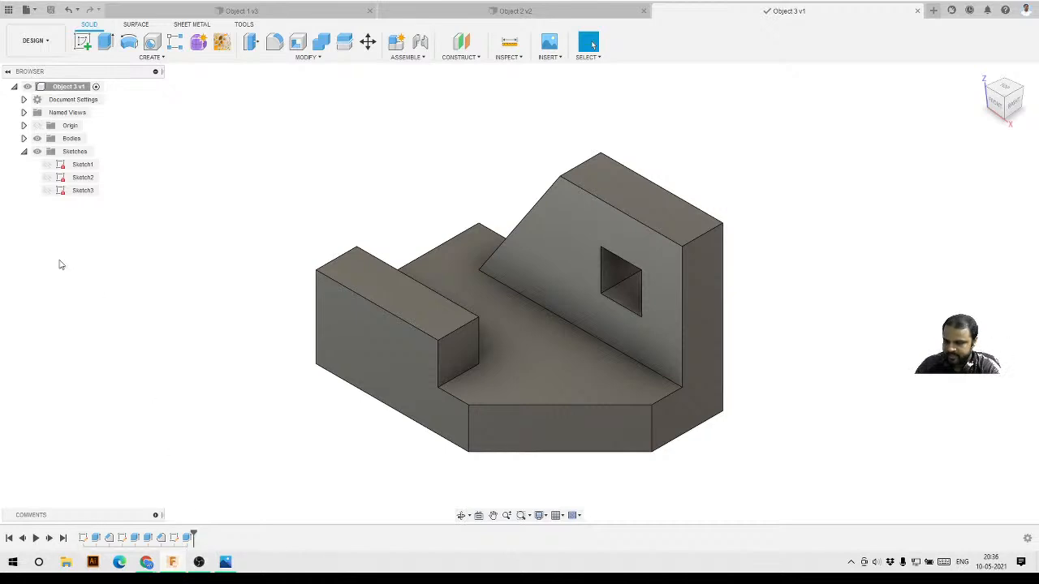
- Expand the document settings to check the design's units
{"action": "left_click", "coordinate": [24, 99]}
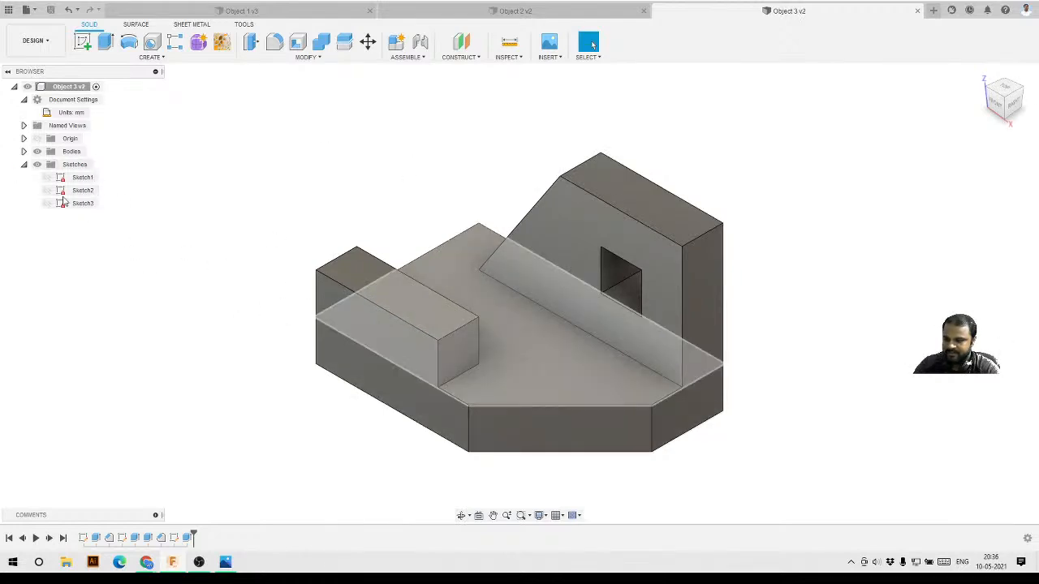
- Show all three sketches together with the part to inspect them, and hide them again
{"action": "left_click", "coordinate": [52, 179]}
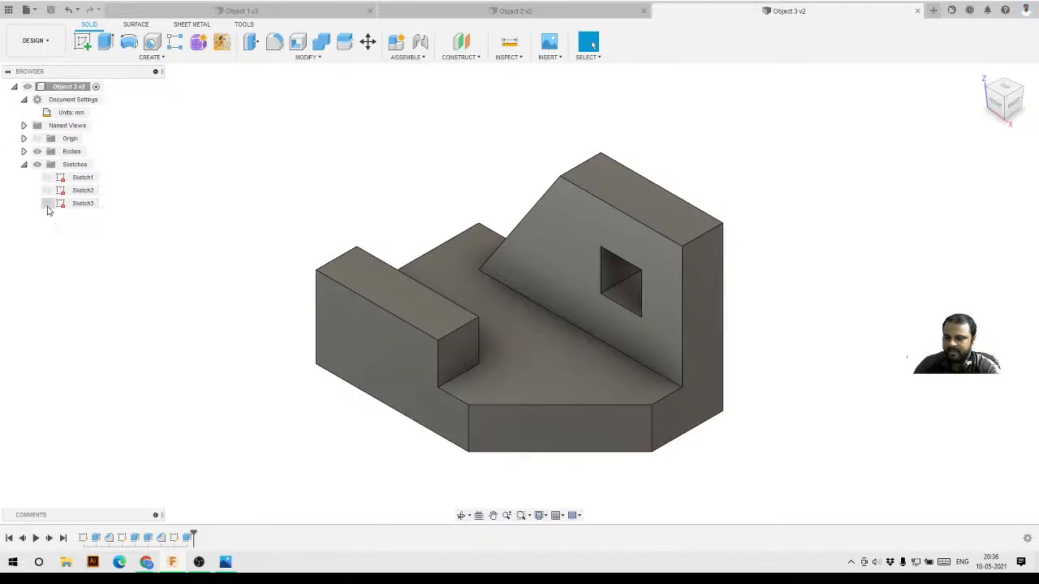
{"action": "left_click", "coordinate": [48, 178]}
{"action": "left_click", "coordinate": [47, 191]}
{"action": "left_click", "coordinate": [47, 204]}
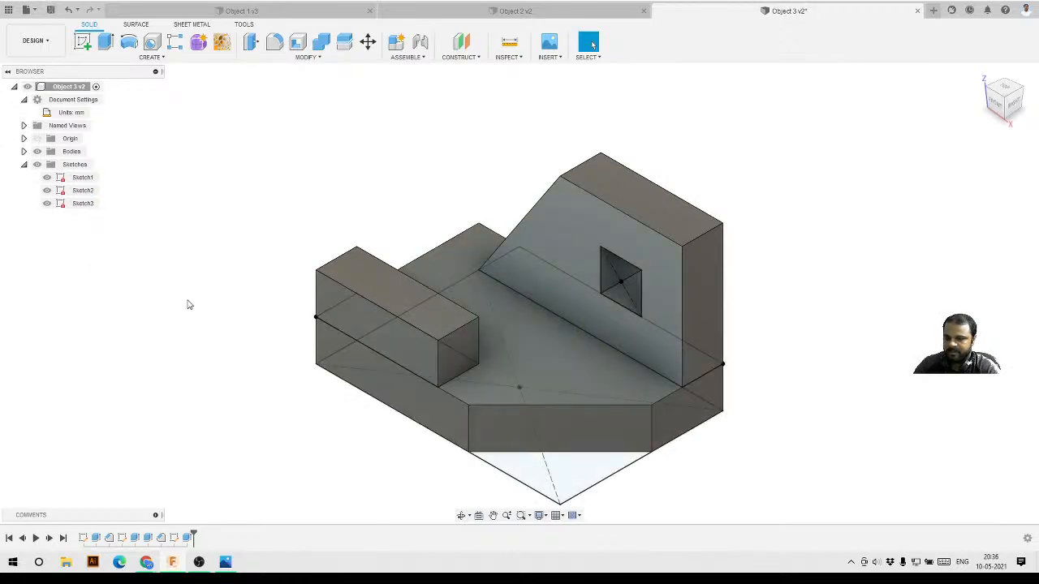
{"action": "scroll", "coordinate": [602, 219], "scroll_direction": "down", "scroll_amount": 3}
{"action": "mouse_move", "coordinate": [578, 308]}
{"action": "middle_mouse_down", "text": "shift"}
{"action": "mouse_move", "coordinate": [673, 272]}
{"action": "mouse_move", "coordinate": [584, 315]}
{"action": "middle_mouse_up", "text": "shift"}
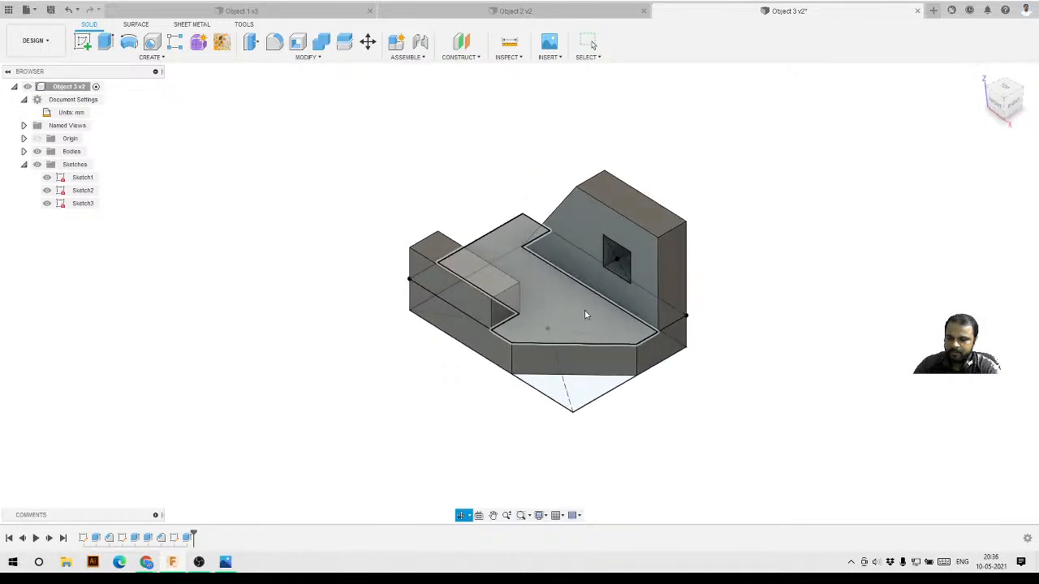
{"action": "scroll", "coordinate": [581, 316], "scroll_direction": "up", "scroll_amount": 3}
{"action": "key", "text": "Escape"}
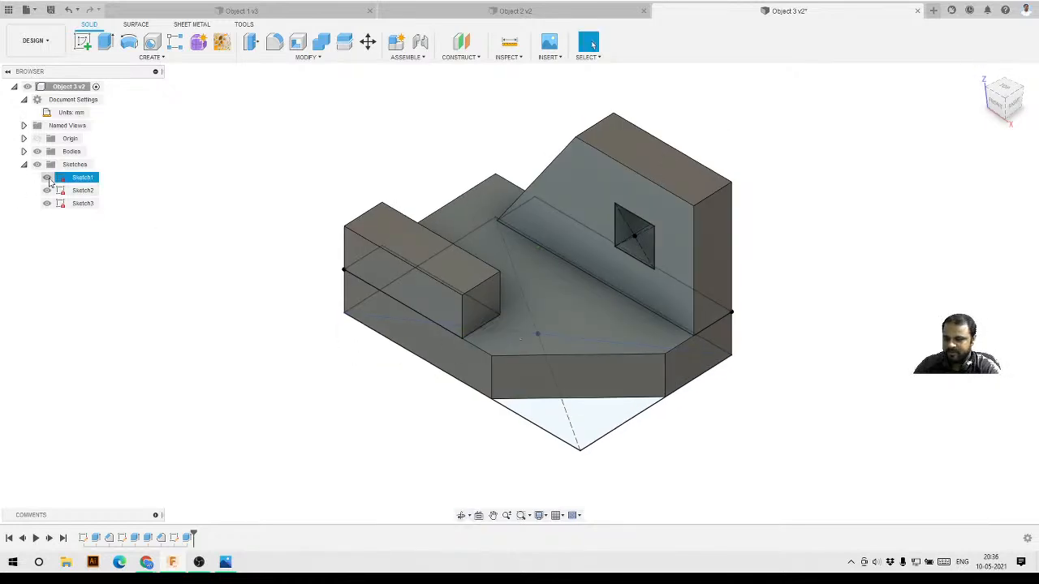
{"action": "left_click", "coordinate": [47, 178]}
{"action": "left_click", "coordinate": [47, 190]}
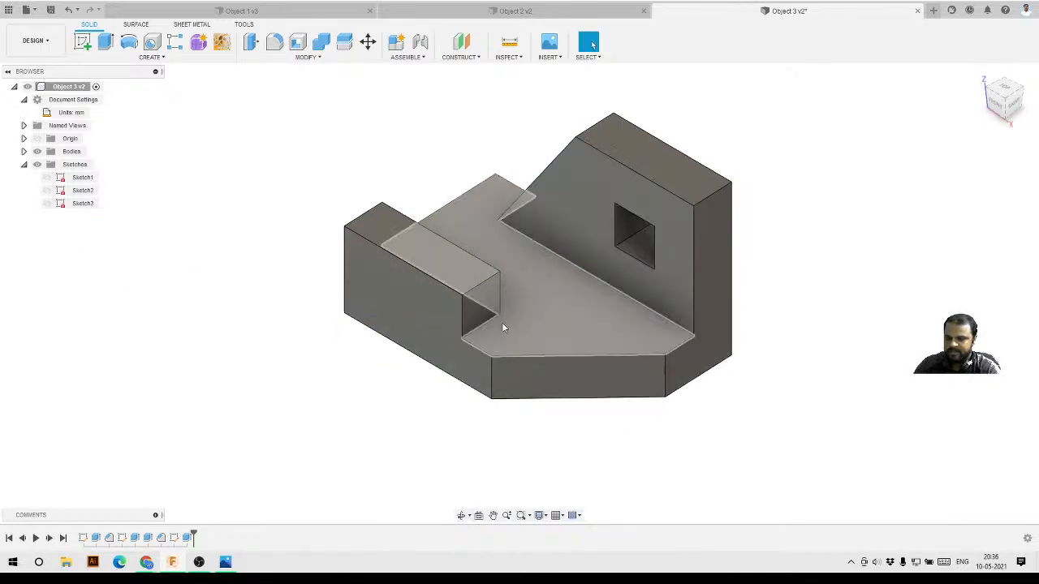
{"action": "left_click", "coordinate": [47, 204]}
- Expand the list of bodies and rename the part's only body as object 3
{"action": "left_click", "coordinate": [23, 152]}
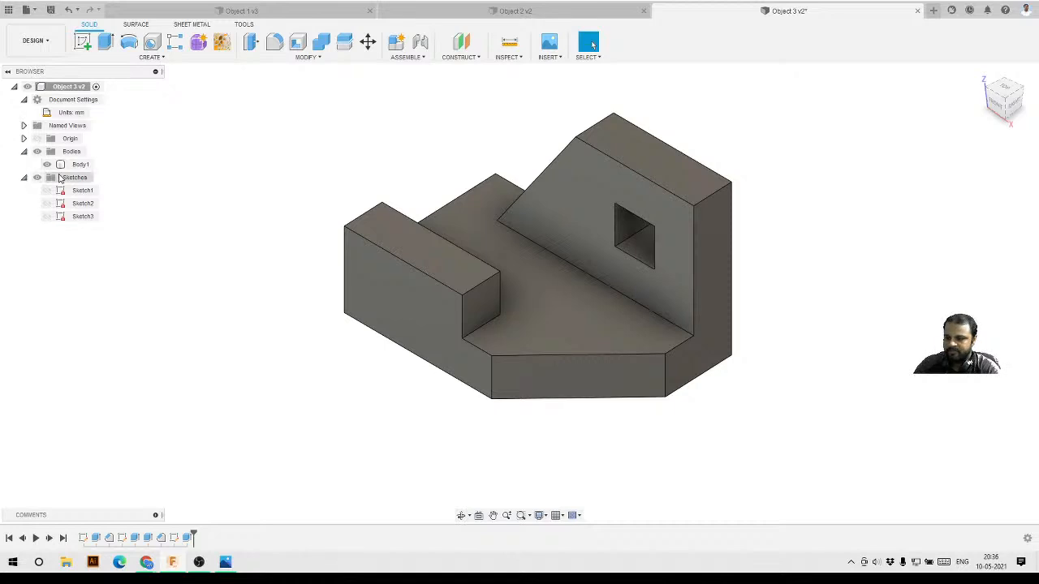
{"action": "left_click", "coordinate": [80, 164]}
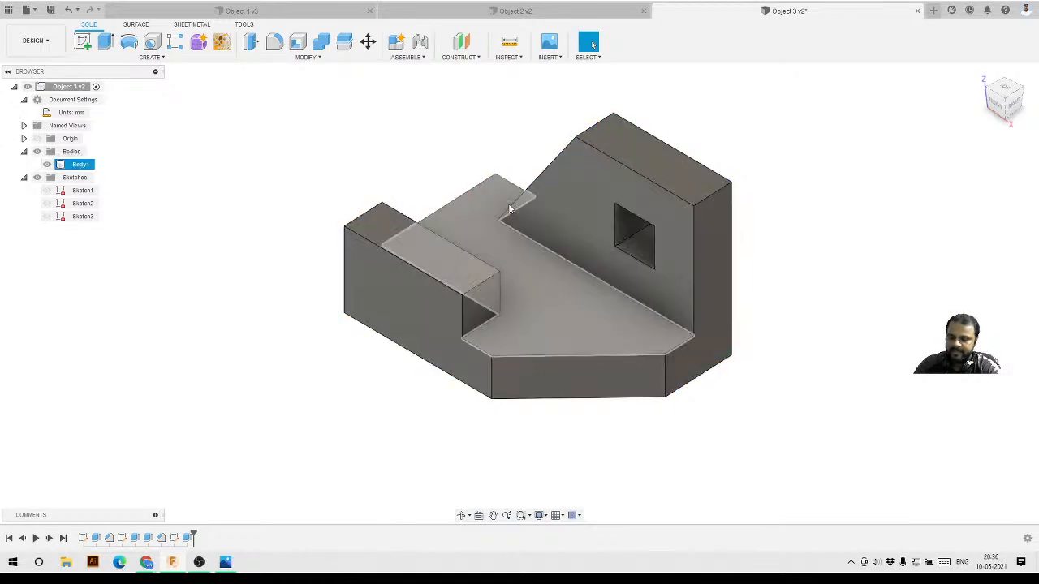
{"action": "left_click", "coordinate": [777, 361]}
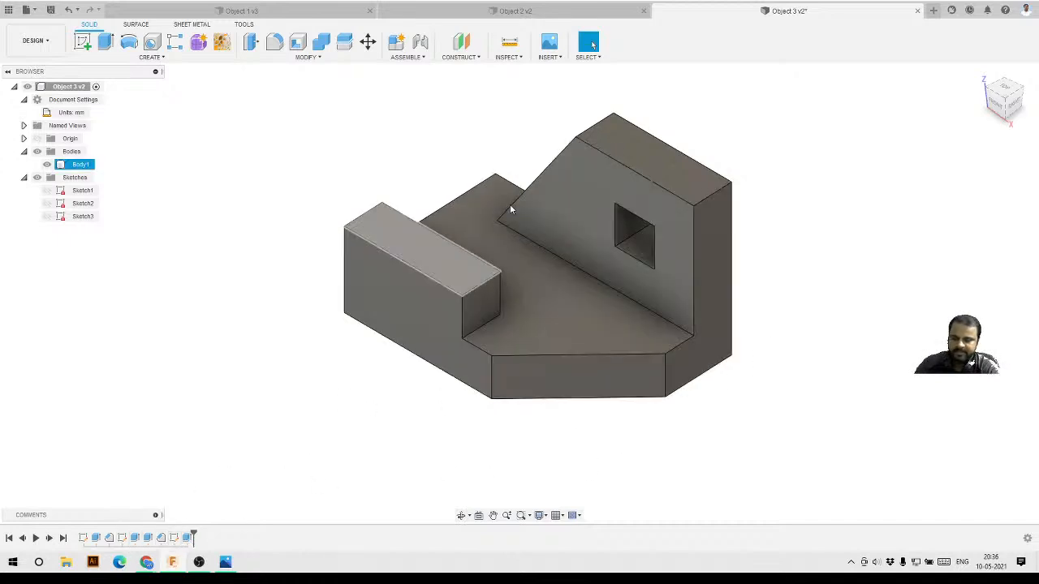
{"action": "middle_click_drag", "start_coordinate": [589, 374], "coordinate": [600, 368], "text": "shift"}
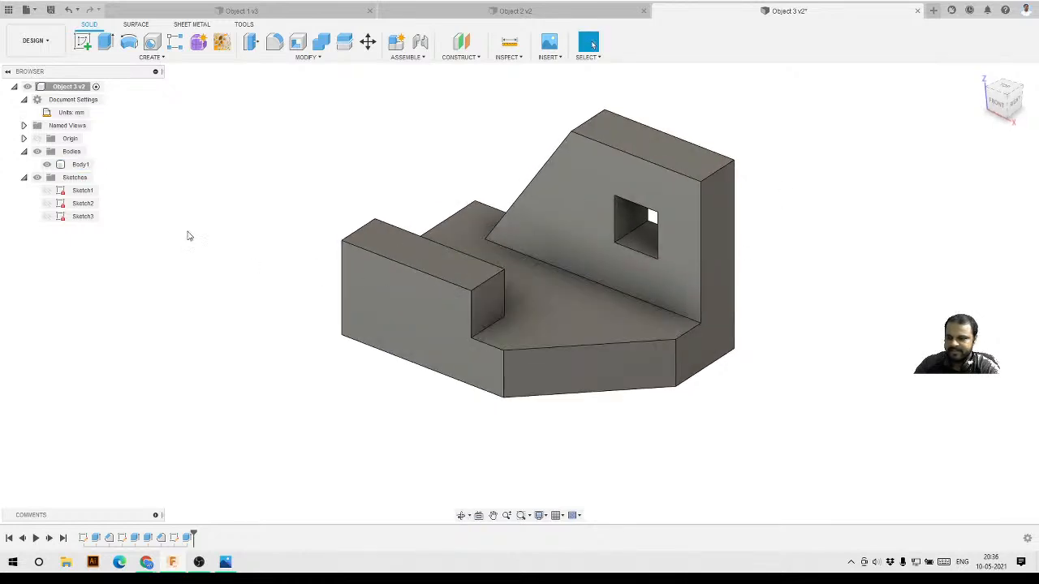
{"action": "left_click", "coordinate": [82, 165]}
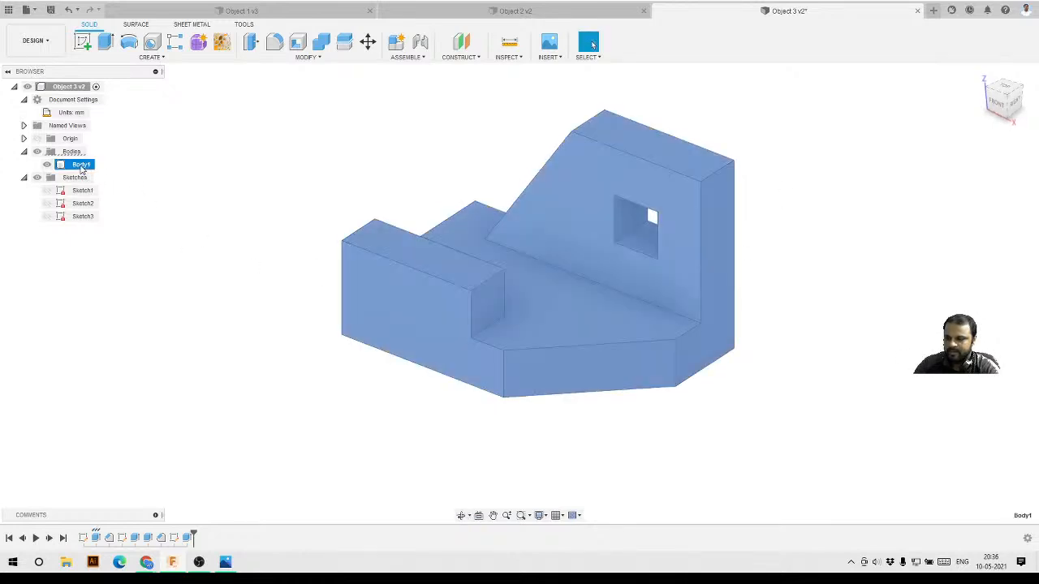
{"action": "left_click", "coordinate": [81, 165]}
{"action": "left_click", "coordinate": [81, 165]}
{"action": "double_click", "coordinate": [81, 165]}
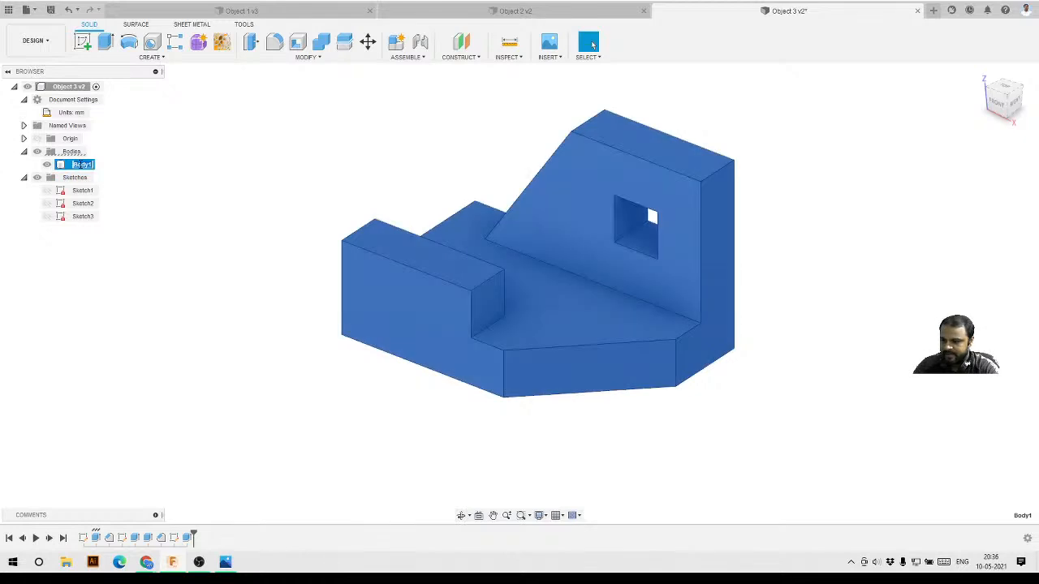
{"action": "left_click", "coordinate": [142, 211]}
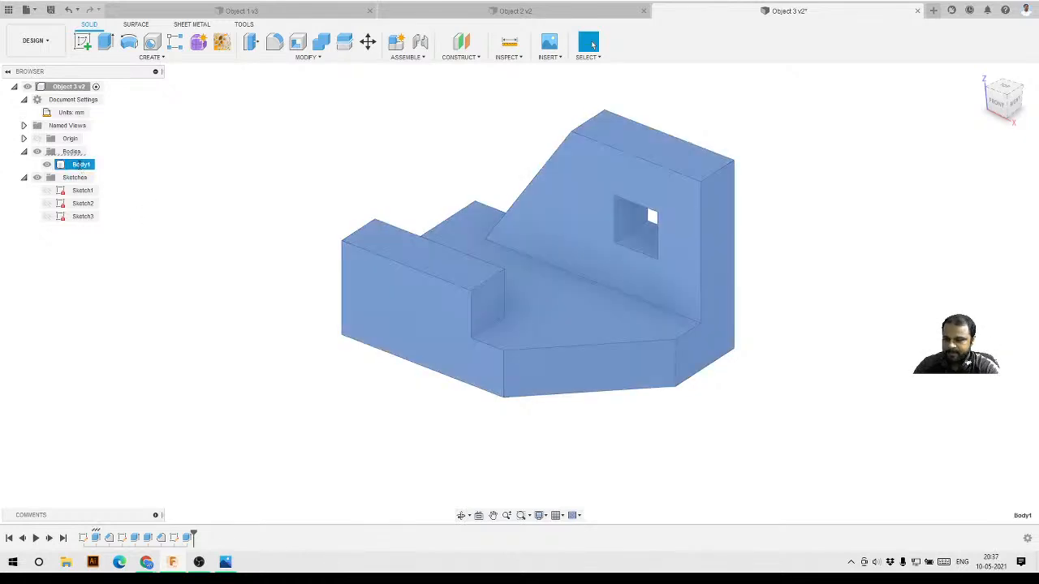
{"action": "double_click", "coordinate": [80, 165]}
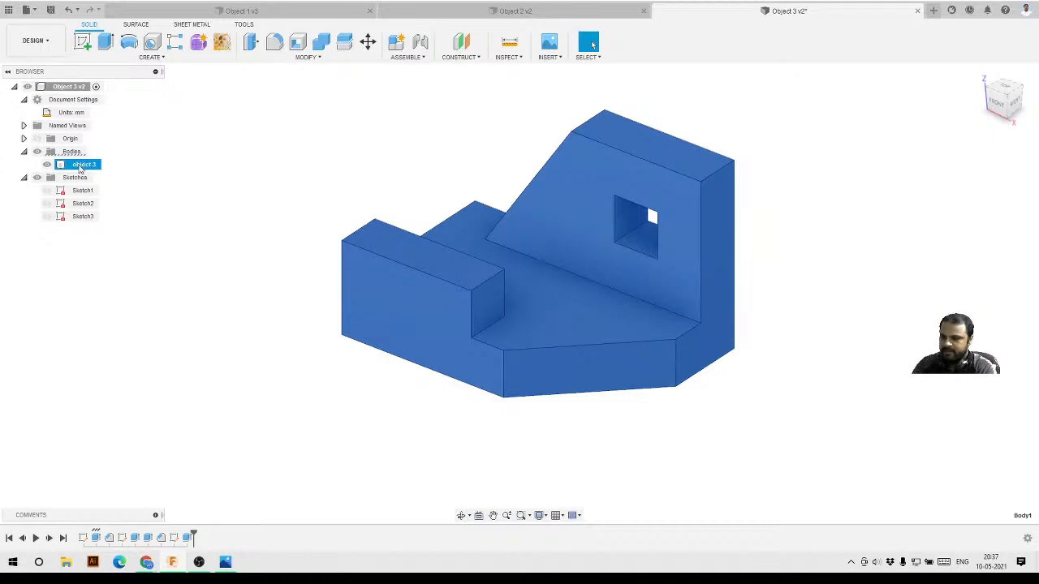
{"action": "type", "text": "object 3"}
{"action": "left_click", "coordinate": [205, 221]}
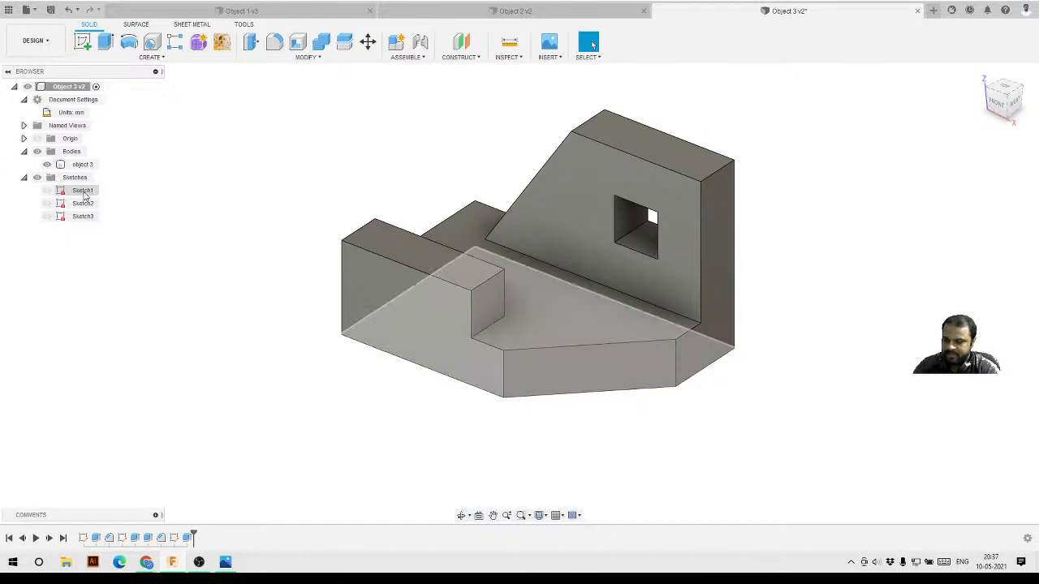
- Try to rename Sketch1 as asdfasd
{"action": "double_click", "coordinate": [82, 190]}
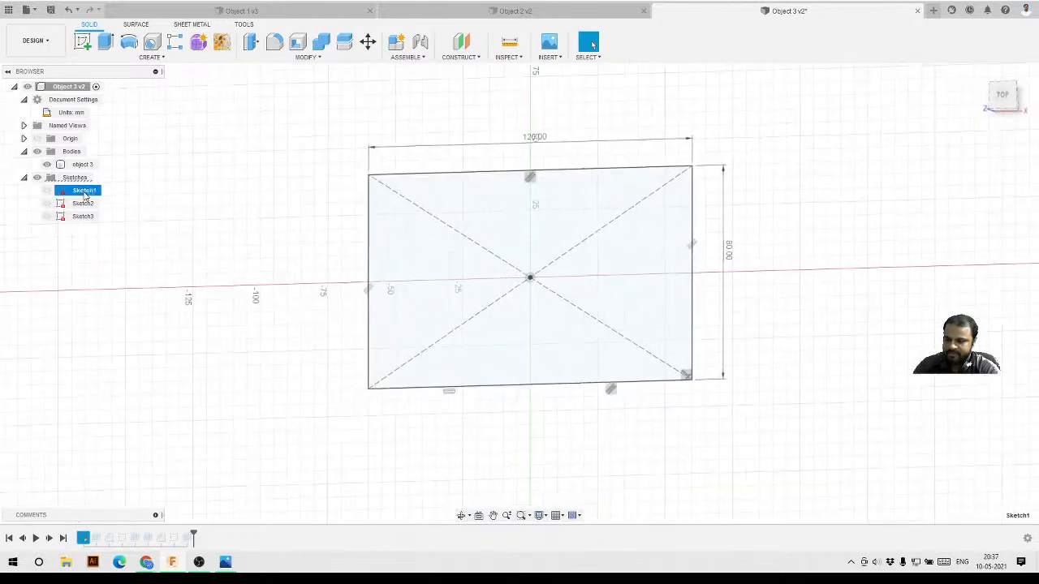
{"action": "left_click", "coordinate": [736, 47]}
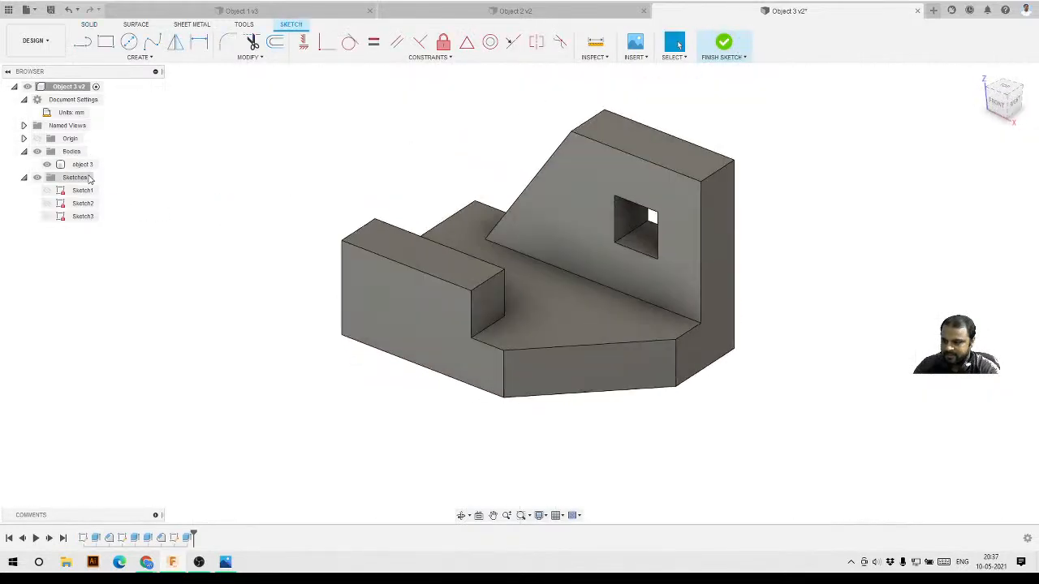
{"action": "left_click", "coordinate": [86, 192]}
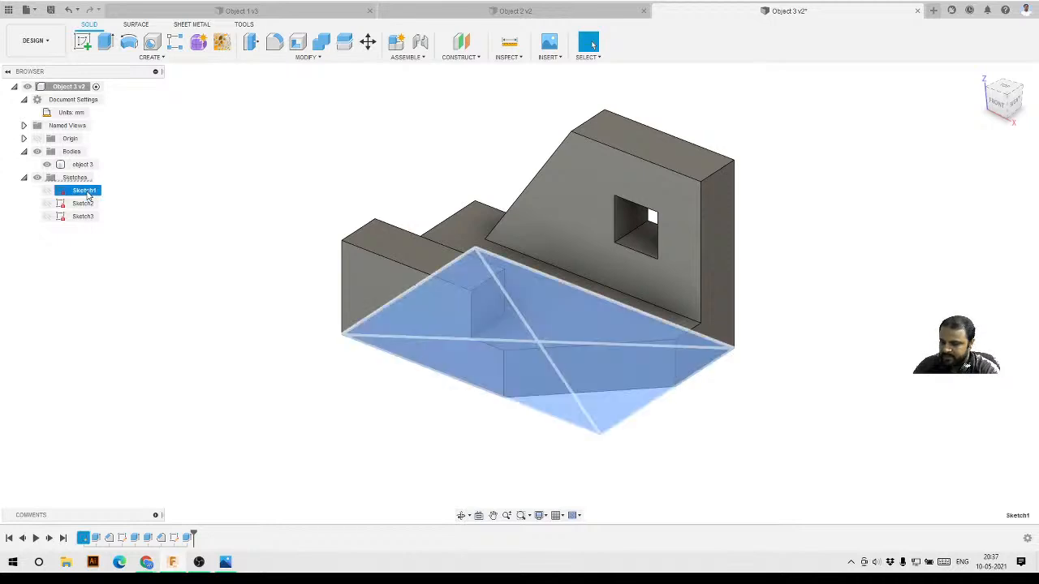
{"action": "left_click", "coordinate": [180, 216]}
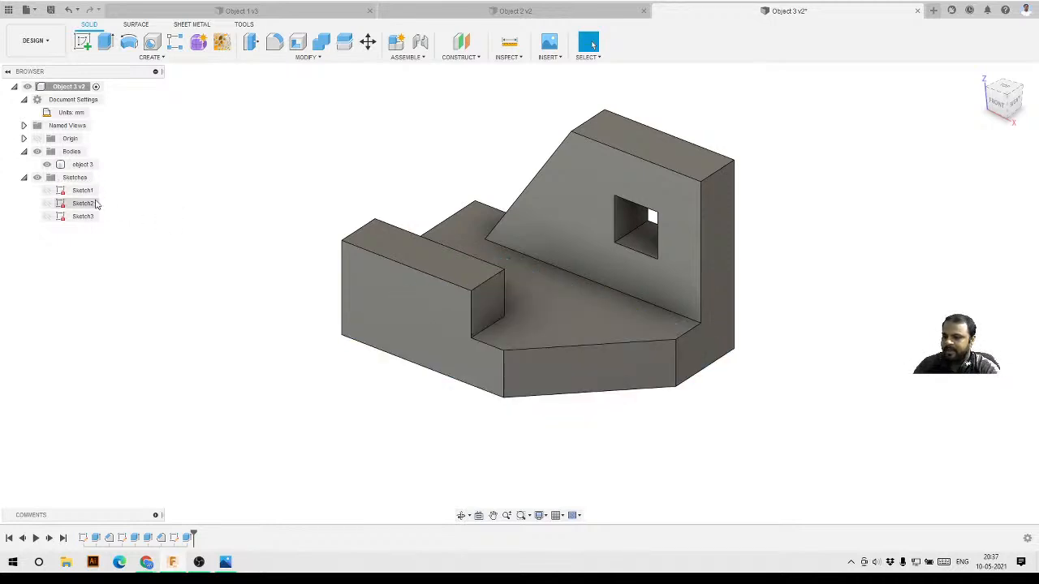
{"action": "left_click", "coordinate": [81, 190]}
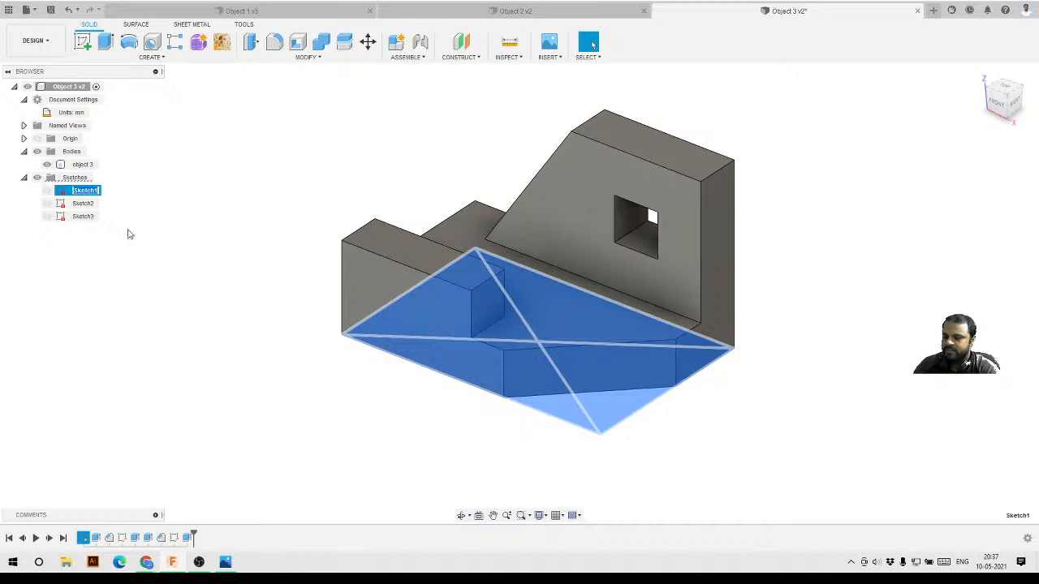
{"action": "left_click", "coordinate": [186, 244]}
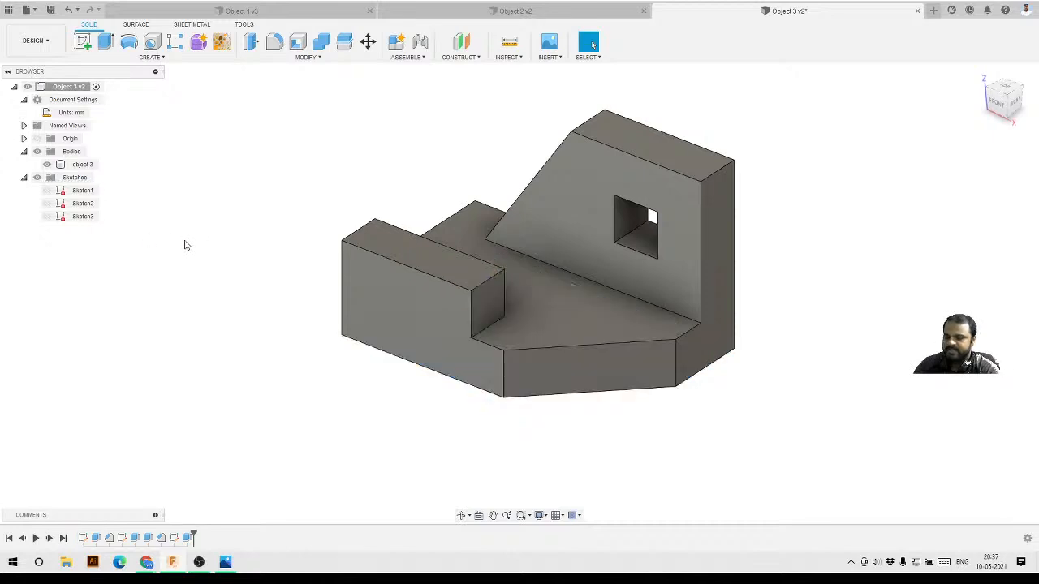
{"action": "left_click", "coordinate": [81, 190]}
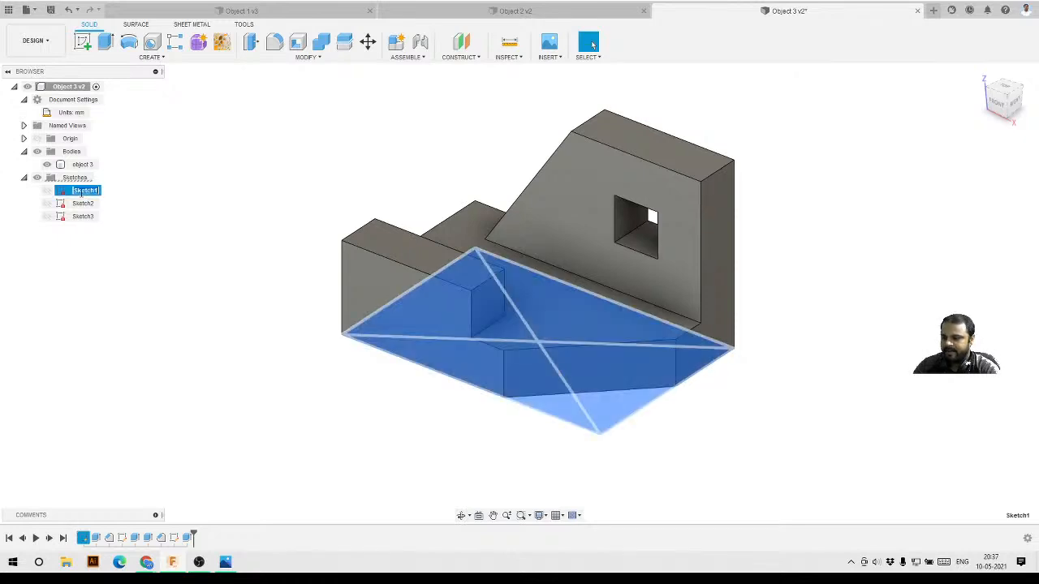
{"action": "type", "text": "asdfasd"}
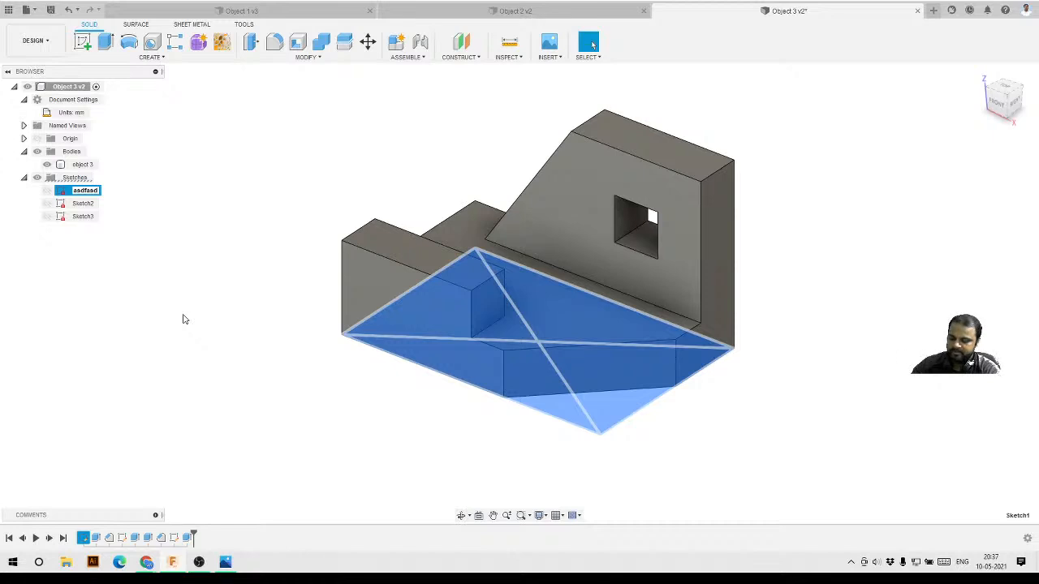
{"action": "key", "text": "Escape"}
{"action": "key", "text": "Escape"}
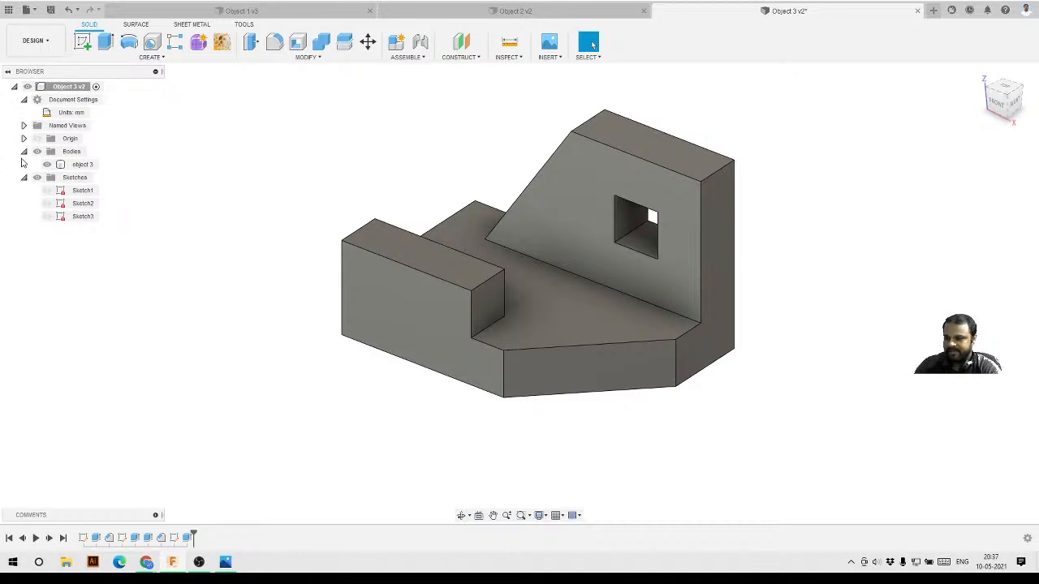
- Create a section analysis from the part's angled corner face with a Y distance of -30 mm
{"action": "left_click", "coordinate": [510, 57]}
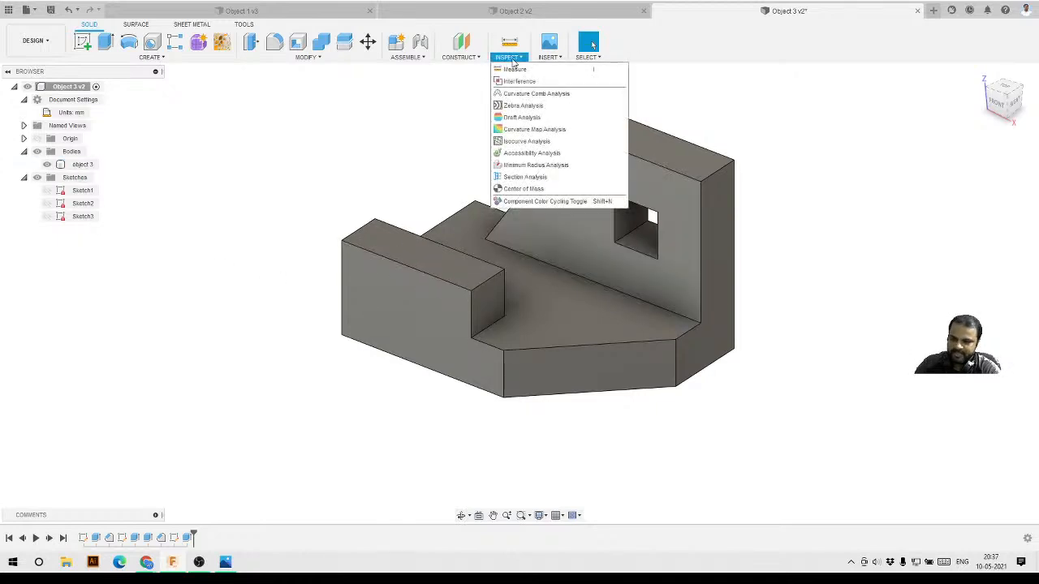
{"action": "left_click", "coordinate": [526, 177]}
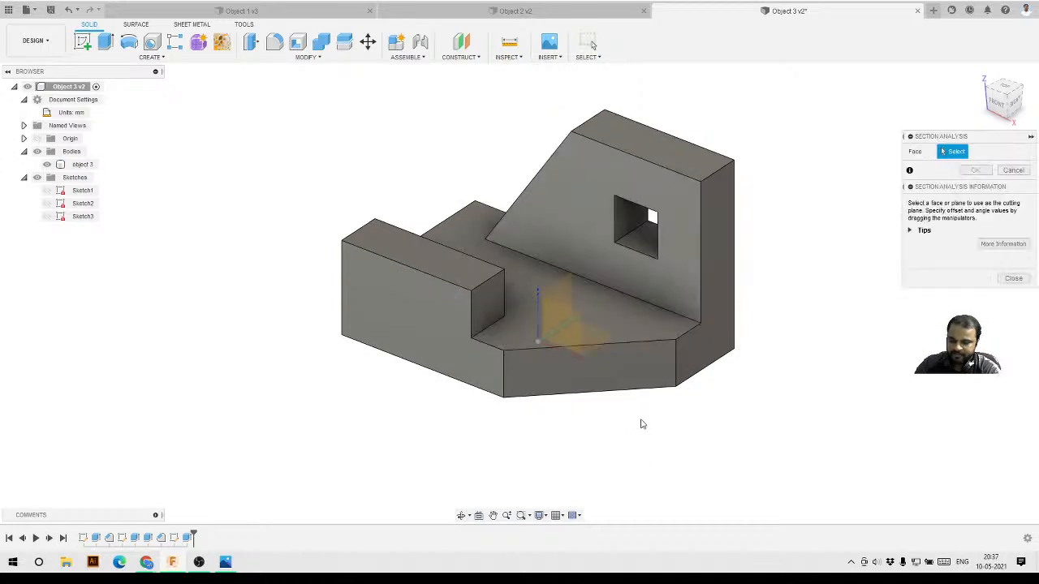
{"action": "left_click", "coordinate": [646, 367]}
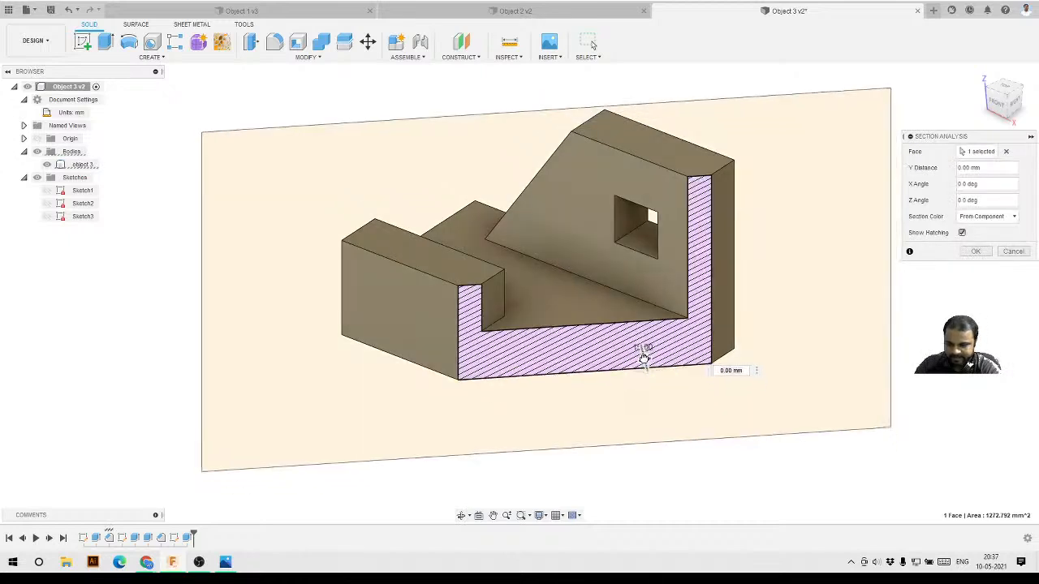
{"action": "left_click_drag", "start_coordinate": [643, 358], "coordinate": [637, 340]}
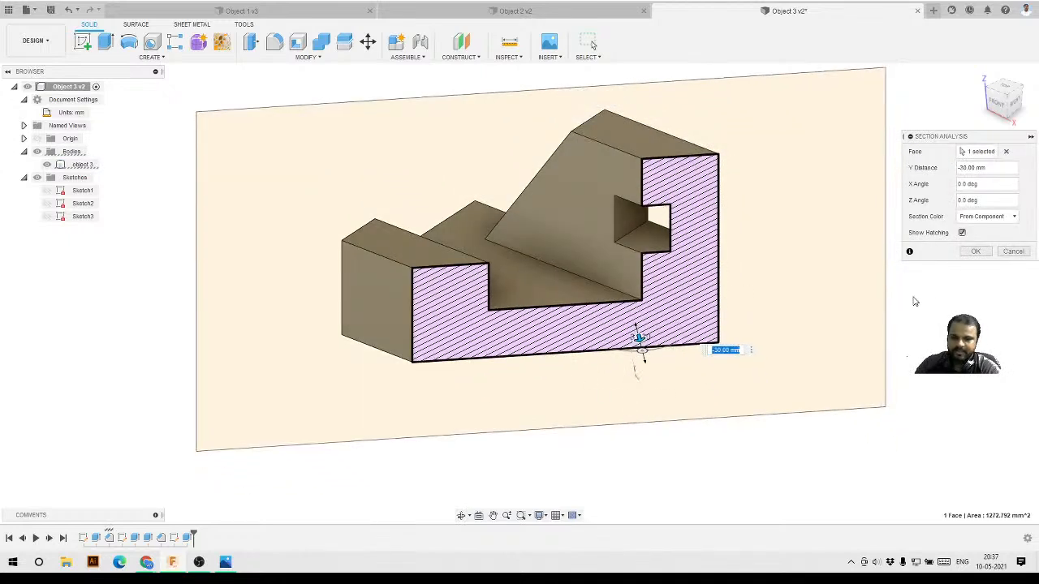
{"action": "left_click", "coordinate": [976, 251]}
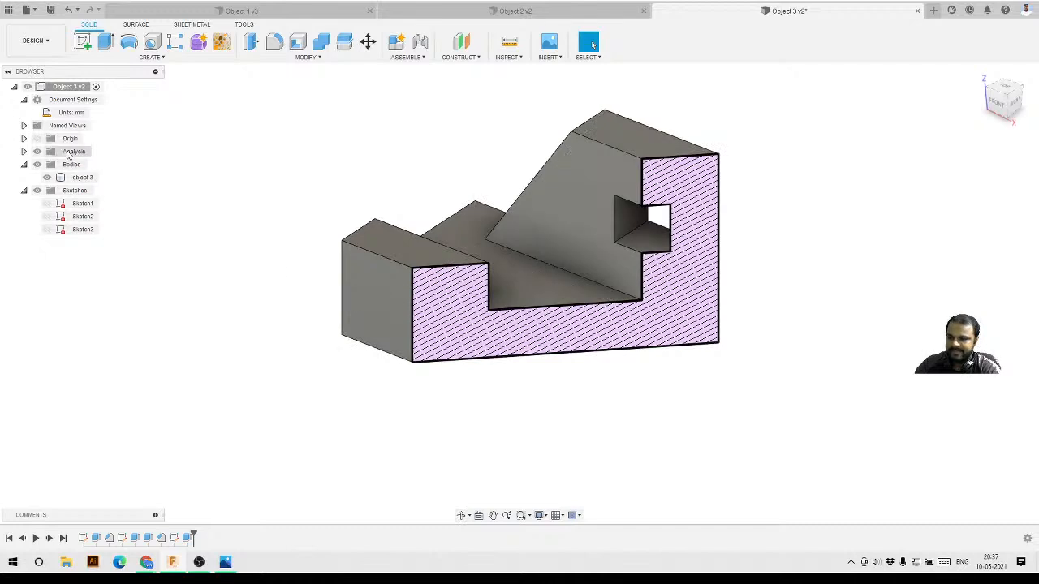
- Toggle the section analysis off and on to compare the whole part with the cut part
{"action": "left_click", "coordinate": [23, 151]}
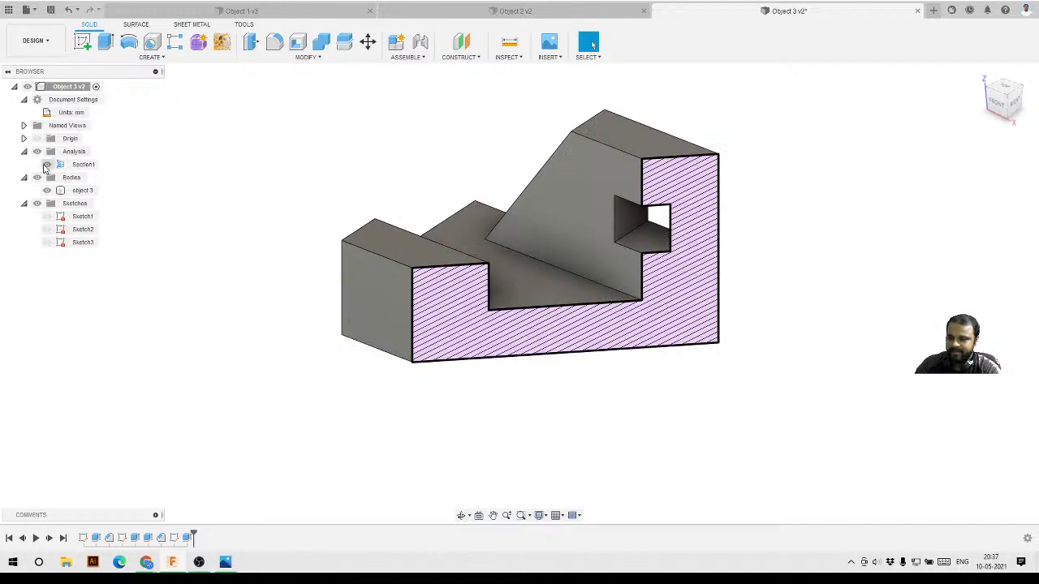
{"action": "left_click", "coordinate": [49, 166]}
{"action": "left_click", "coordinate": [46, 165]}
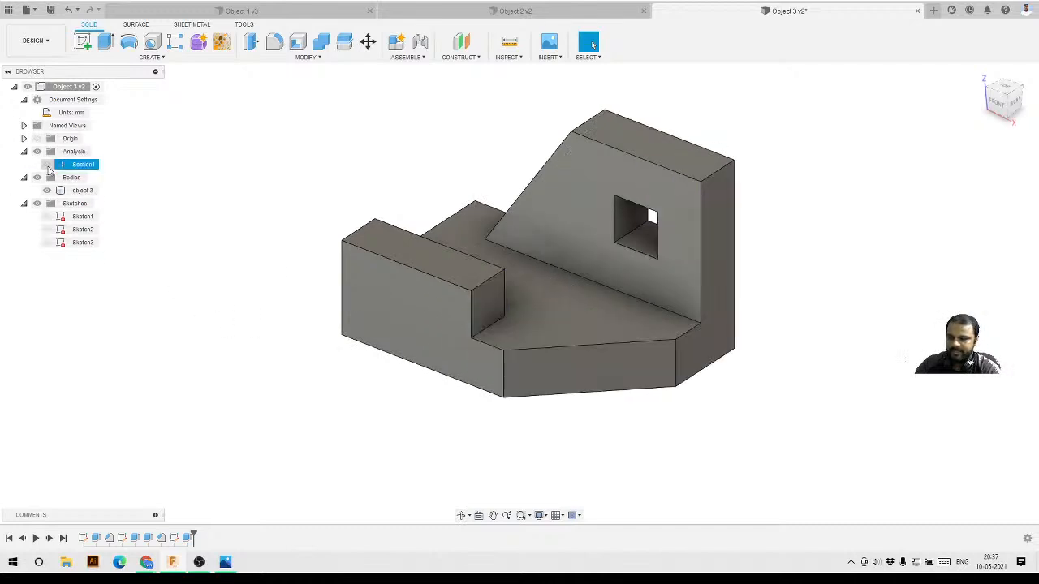
{"action": "left_click", "coordinate": [46, 165]}
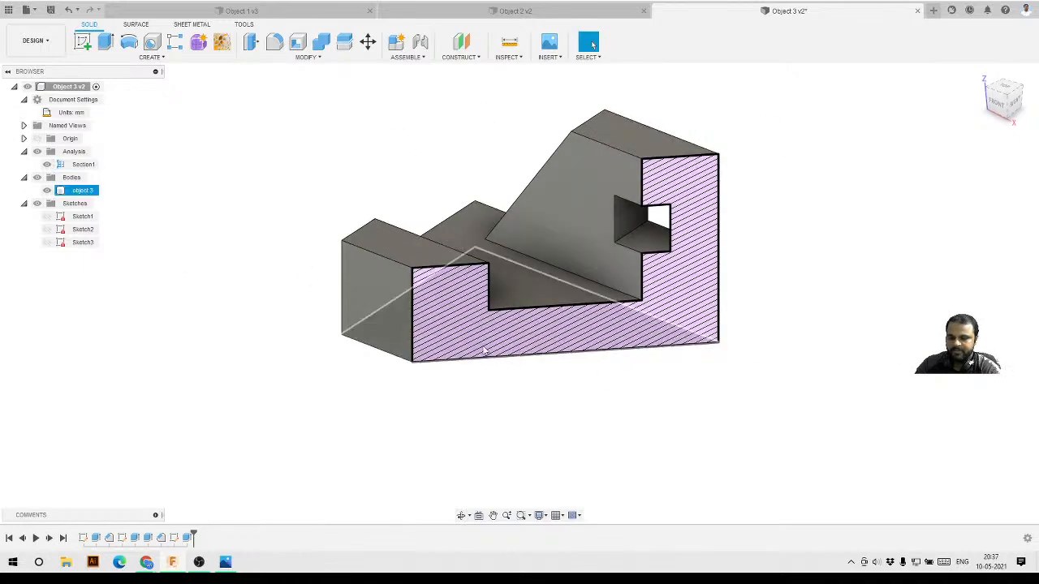
- Open the section analysis for editing, close it, and hide the section to display the whole part
{"action": "right_click", "coordinate": [83, 164]}
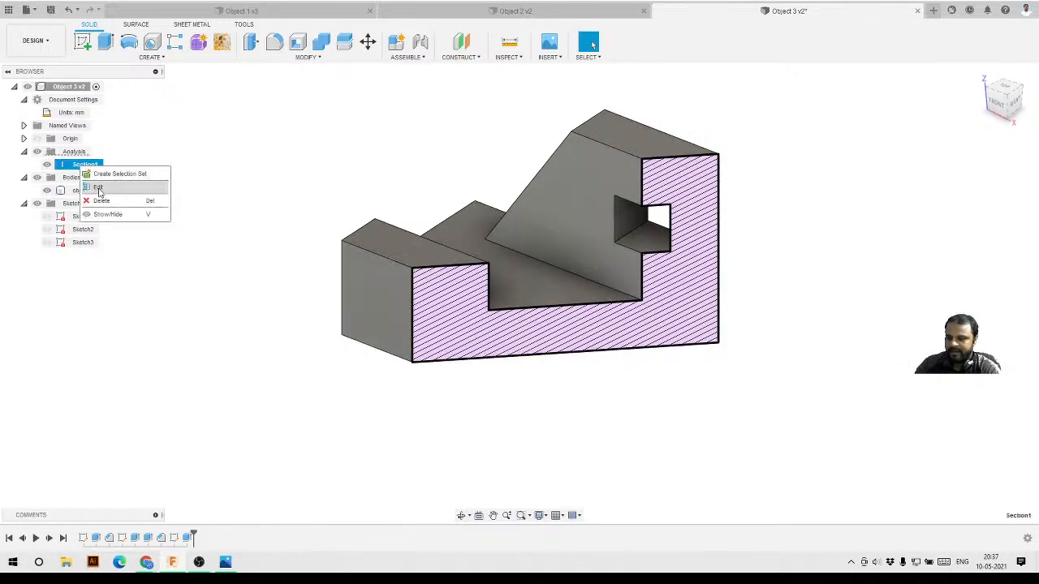
{"action": "left_click", "coordinate": [102, 189]}
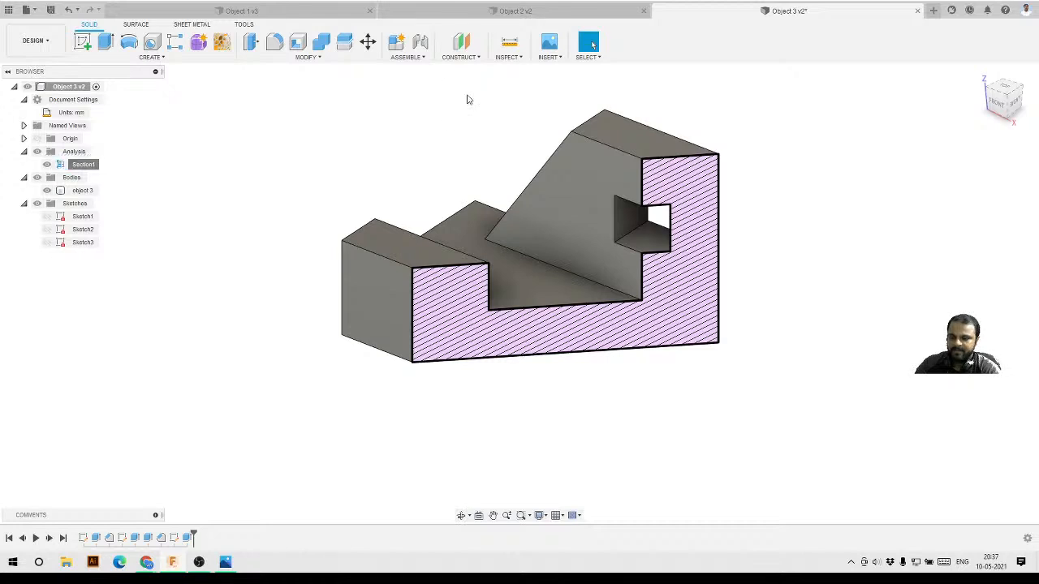
{"action": "left_click", "coordinate": [46, 165]}
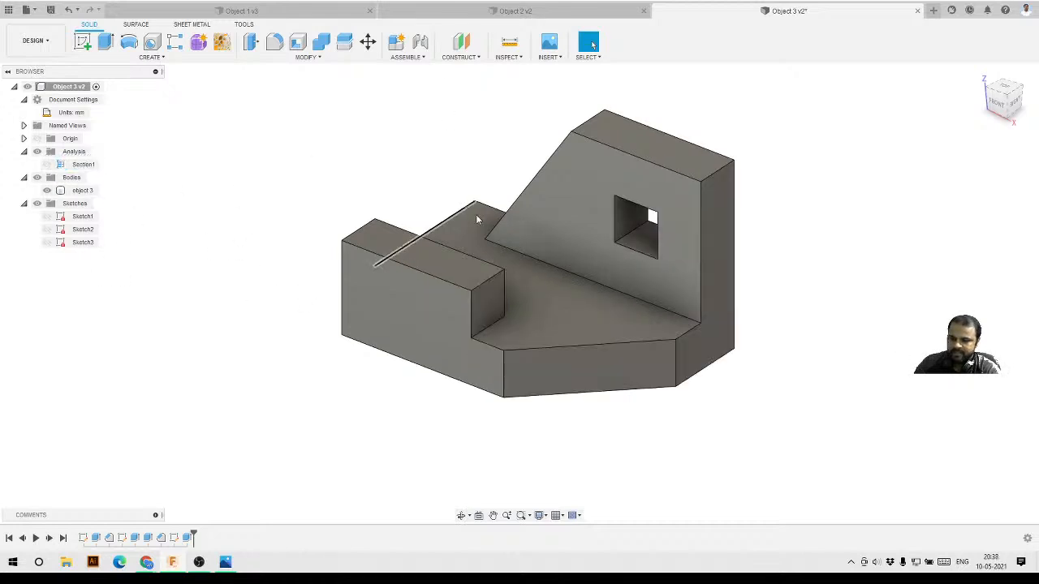
{"action": "scroll", "coordinate": [550, 162], "scroll_direction": "up", "scroll_amount": 2}
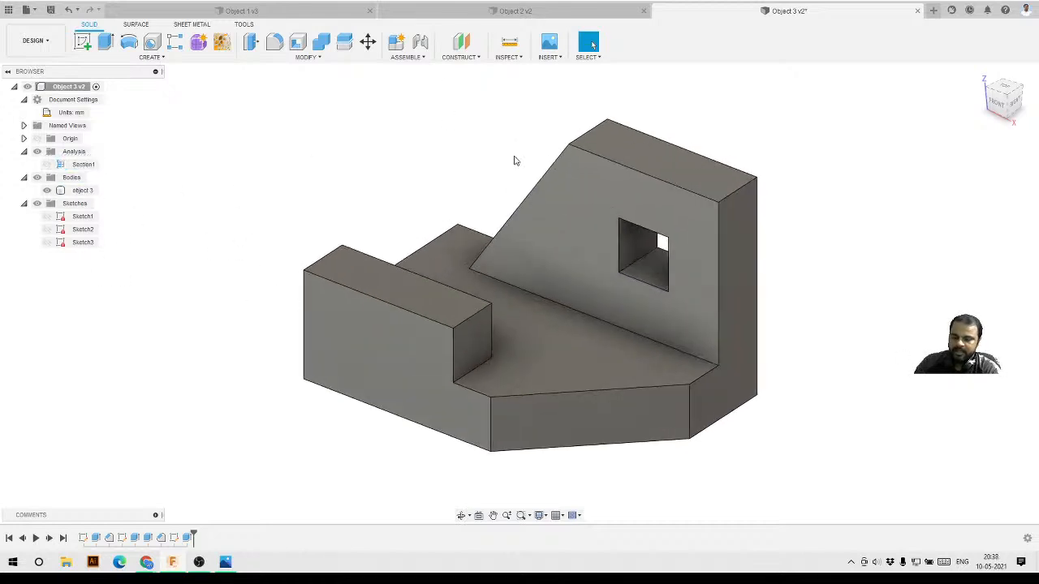
- Measure the length of the upper edge of the base's angled corner face
{"action": "left_click", "coordinate": [510, 57]}
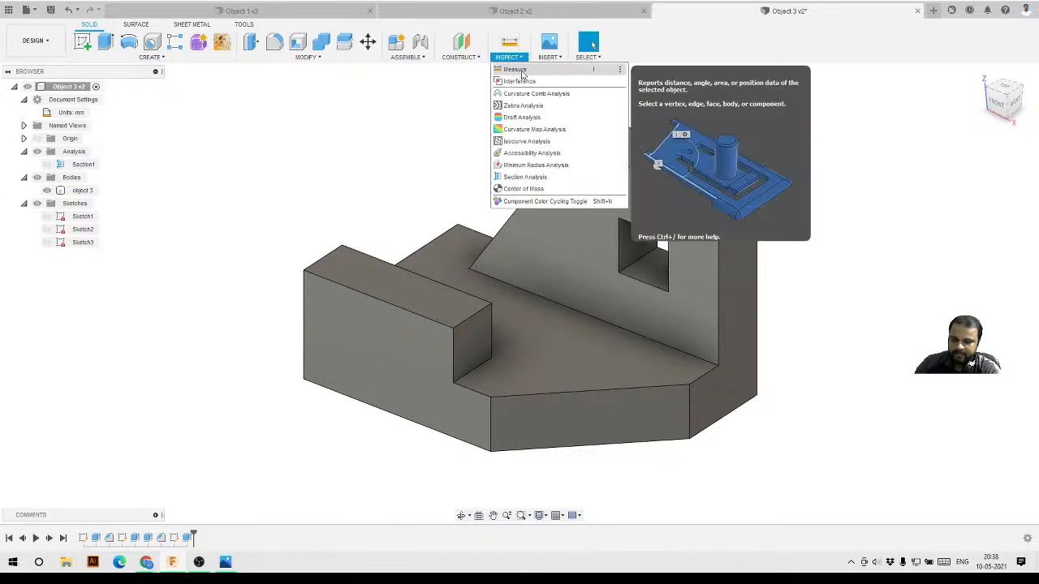
{"action": "left_click", "coordinate": [534, 73]}
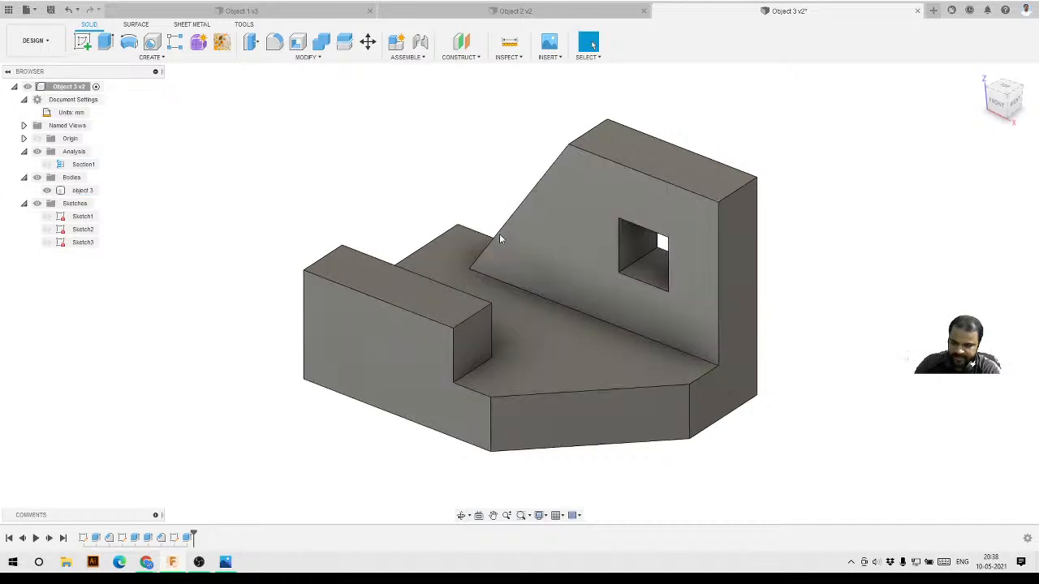
{"action": "left_click", "coordinate": [510, 55]}
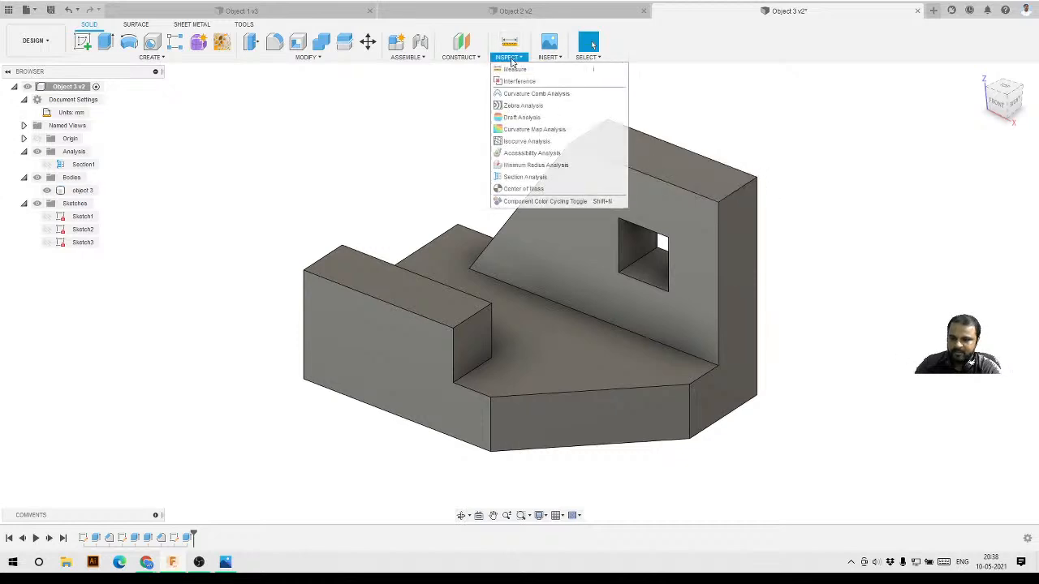
{"action": "left_click", "coordinate": [513, 70]}
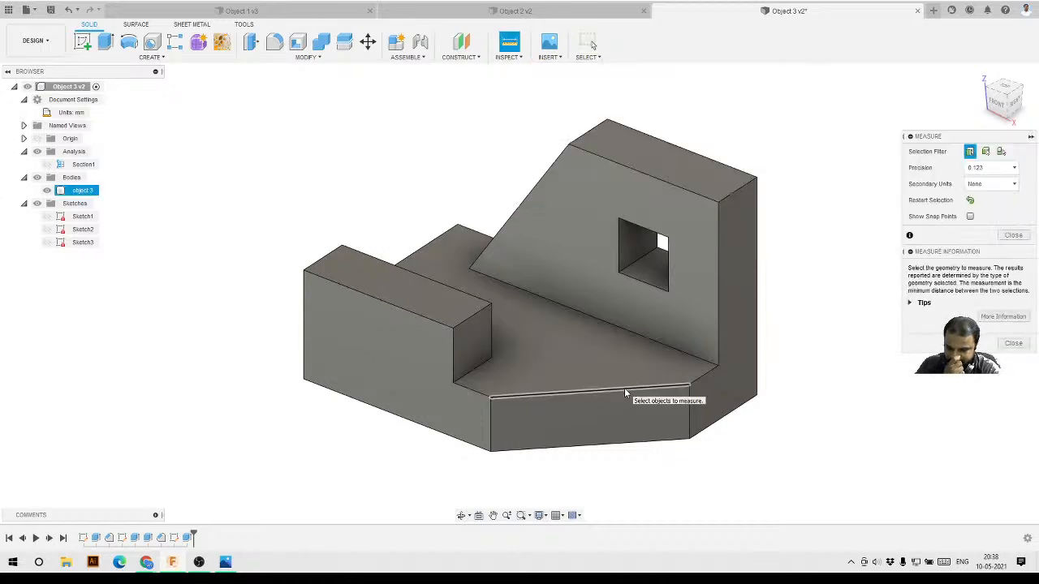
{"action": "left_click", "coordinate": [628, 396]}
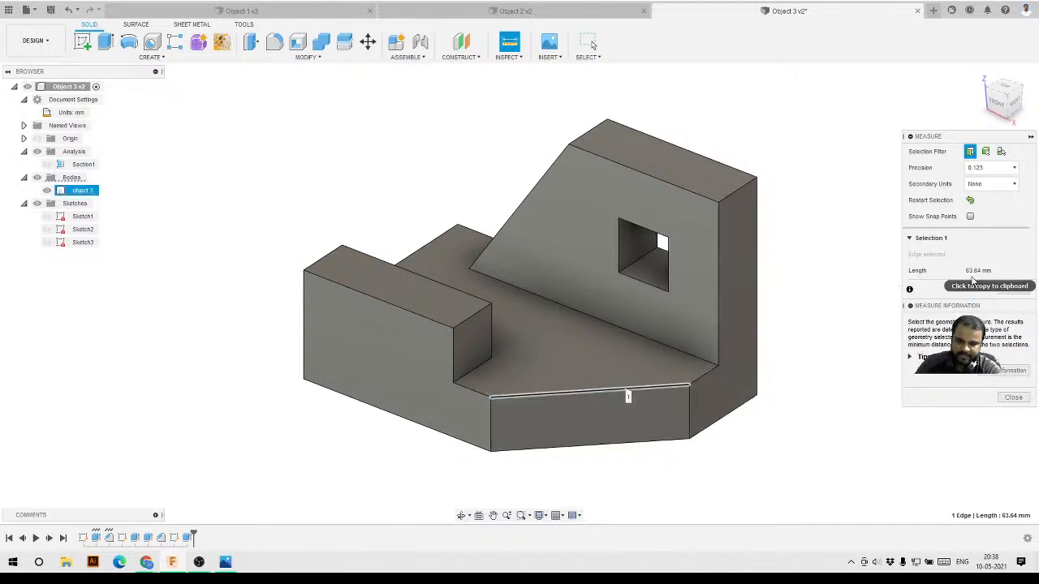
{"action": "key", "text": "Escape"}
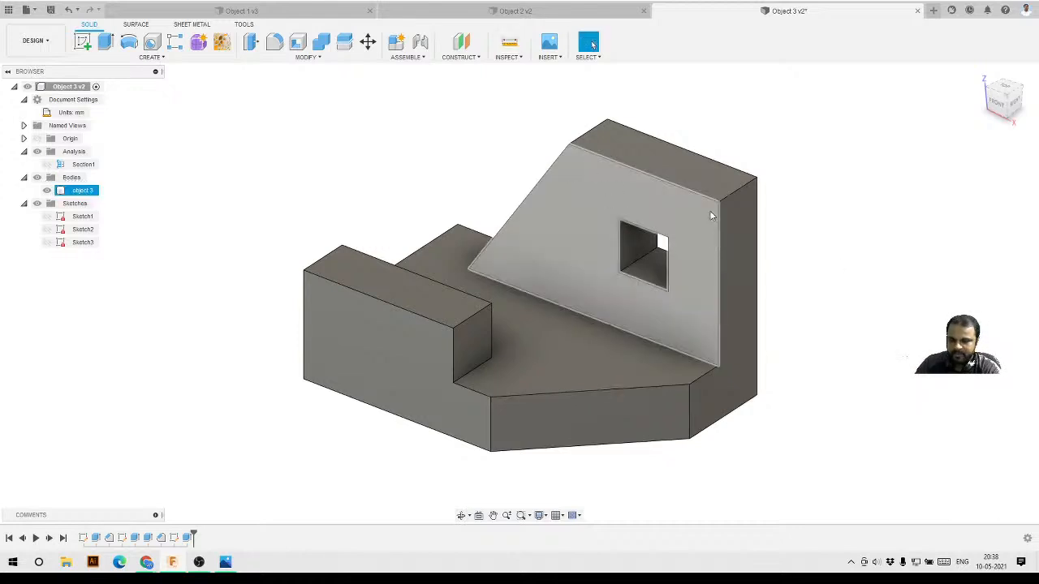
- Measure the distance between the lower and upper front edges of the upright wall
{"action": "left_click", "coordinate": [509, 58]}
{"action": "left_click", "coordinate": [514, 70]}
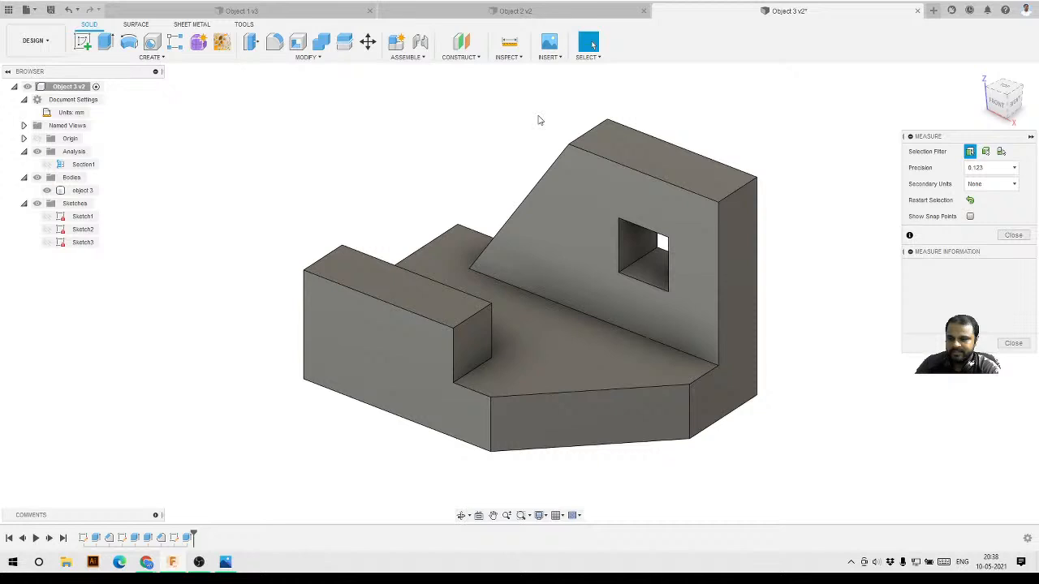
{"action": "left_click", "coordinate": [647, 339]}
{"action": "left_click", "coordinate": [703, 197]}
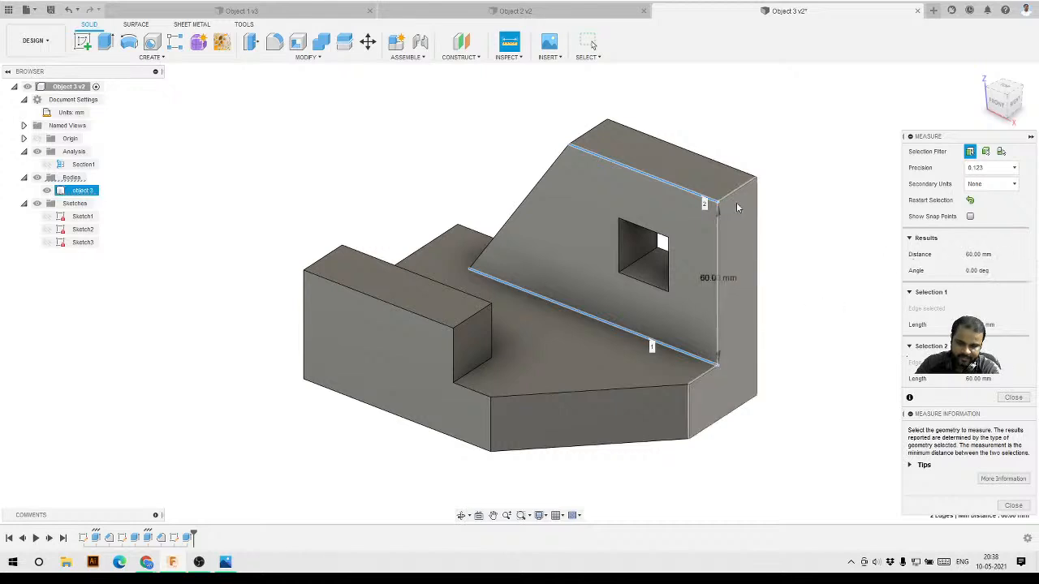
{"action": "key", "text": "Escape"}
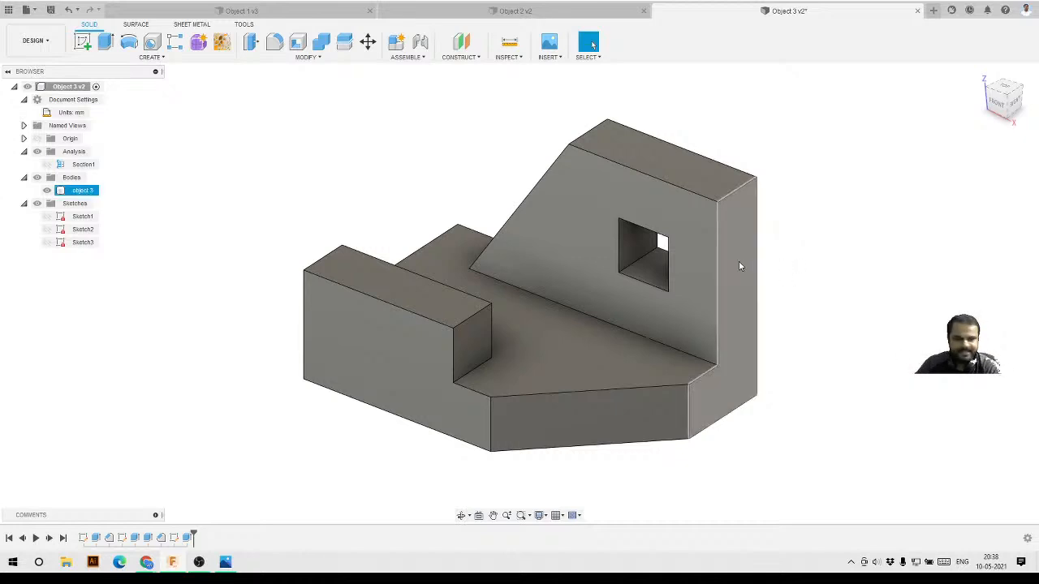
{"action": "scroll", "coordinate": [577, 221], "scroll_direction": "down", "scroll_amount": 1}
{"action": "scroll", "coordinate": [577, 222], "scroll_direction": "down", "scroll_amount": 3}
{"action": "scroll", "coordinate": [578, 253], "scroll_direction": "up", "scroll_amount": 3}
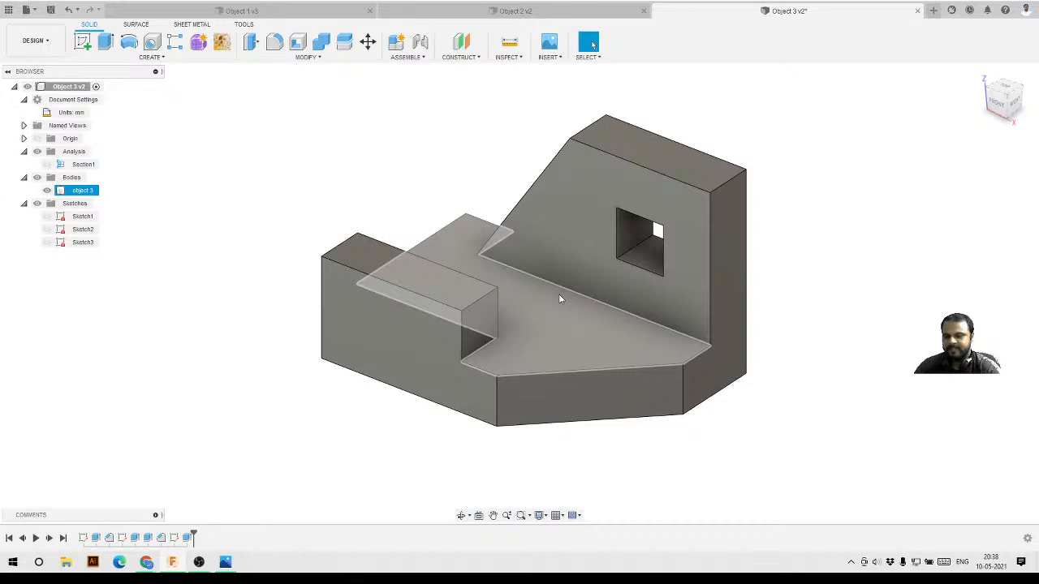
{"action": "middle_click_drag", "start_coordinate": [435, 180], "coordinate": [461, 192], "text": "shift"}
{"action": "key", "text": "Escape"}
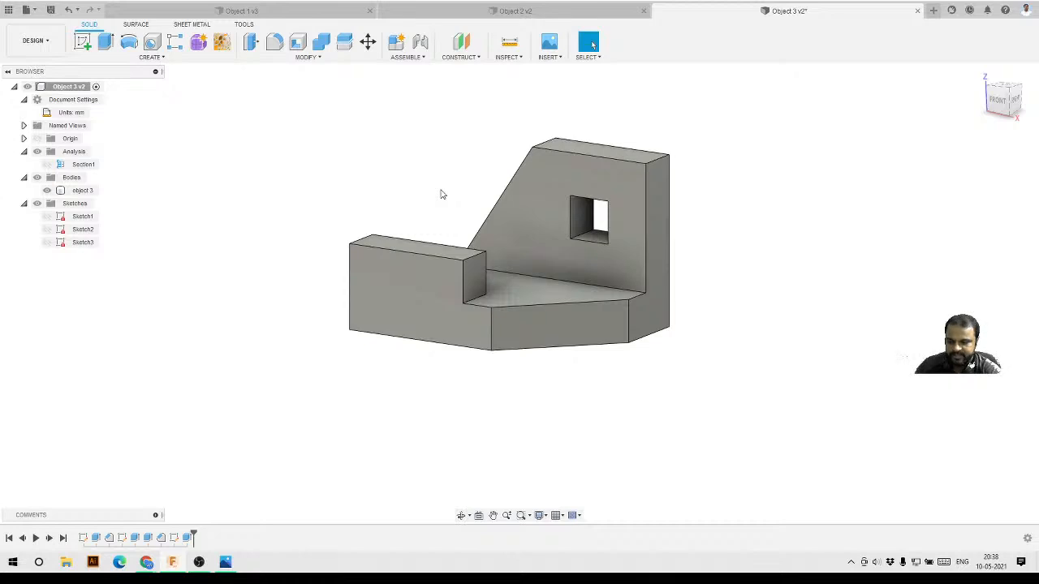
{"action": "middle_click_drag", "start_coordinate": [485, 160], "coordinate": [482, 190], "text": "shift"}
{"action": "scroll", "coordinate": [558, 133], "scroll_direction": "up", "scroll_amount": 2}
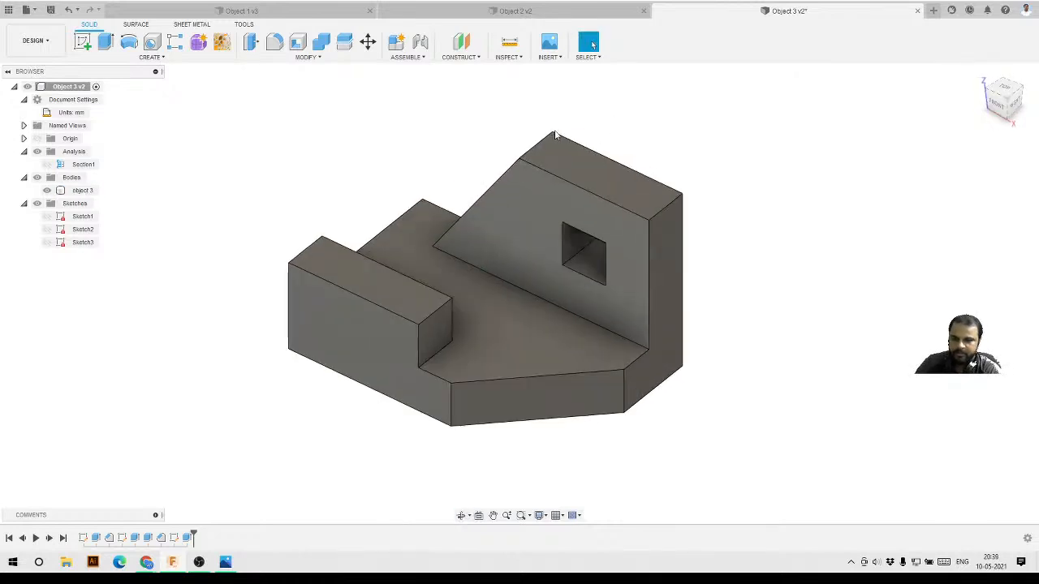
{"action": "left_click", "coordinate": [308, 57]}
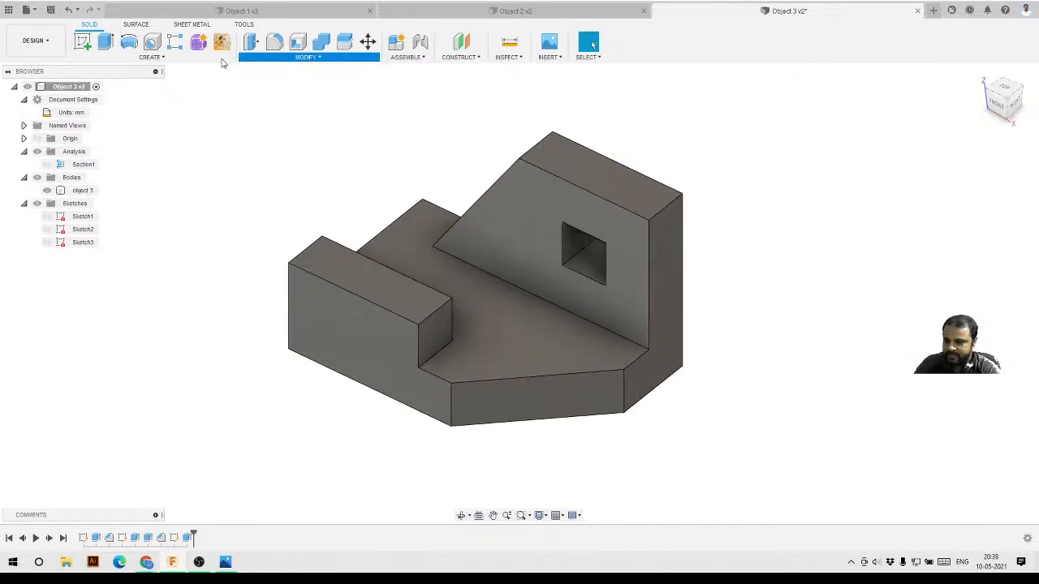
{"action": "left_click", "coordinate": [179, 63]}
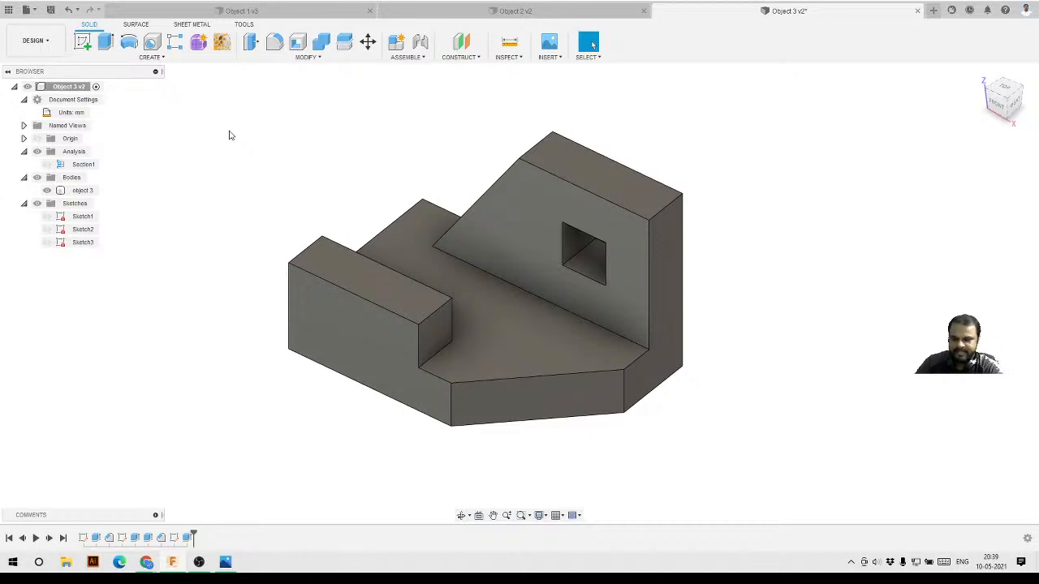
{"action": "scroll", "coordinate": [337, 232], "scroll_direction": "down", "scroll_amount": 3}
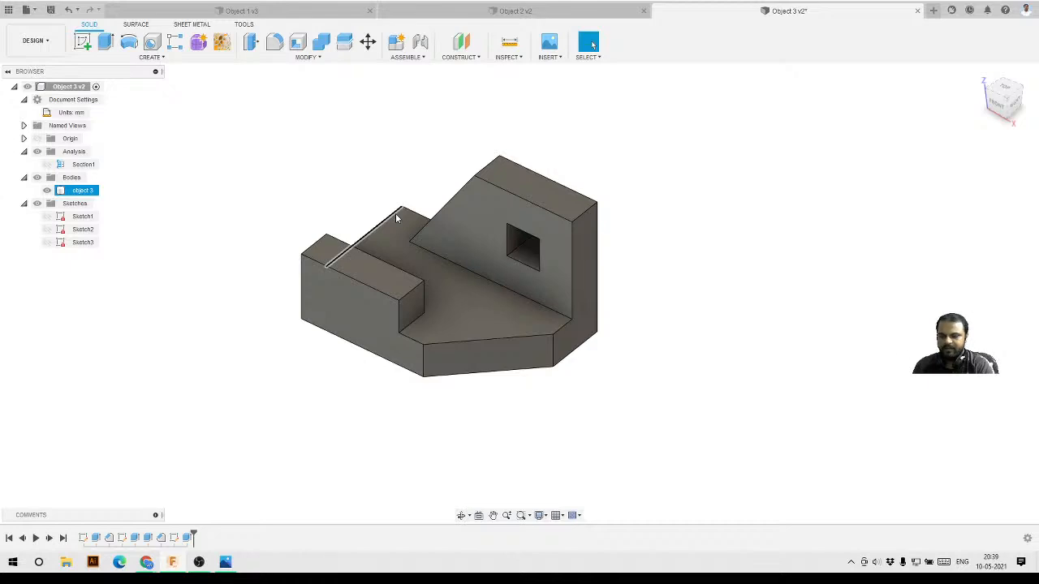
- Select Sketch1, Sketch2 and Sketch3 in turn to highlight their profiles on the part, and clear the selection
{"action": "left_click", "coordinate": [82, 216]}
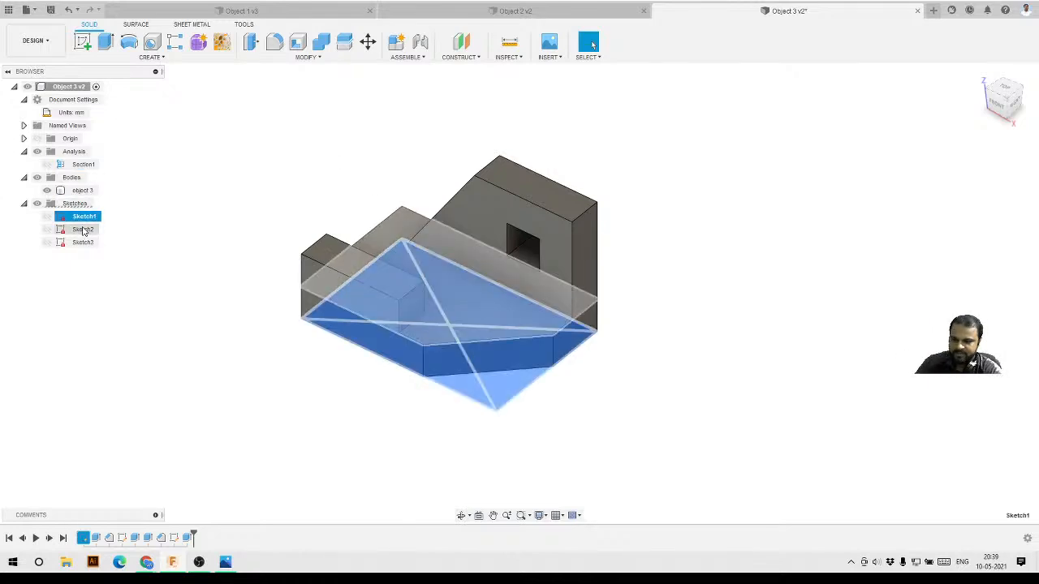
{"action": "key", "text": "Escape"}
{"action": "left_click", "coordinate": [86, 219]}
{"action": "key", "text": "Escape"}
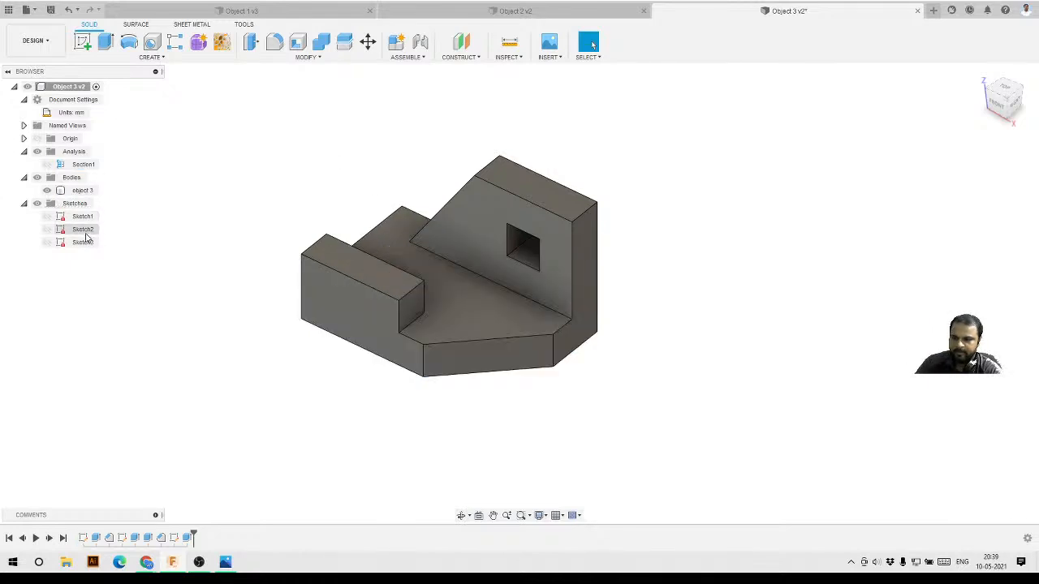
{"action": "left_click", "coordinate": [83, 229]}
{"action": "left_click", "coordinate": [83, 242]}
{"action": "key", "text": "Escape"}
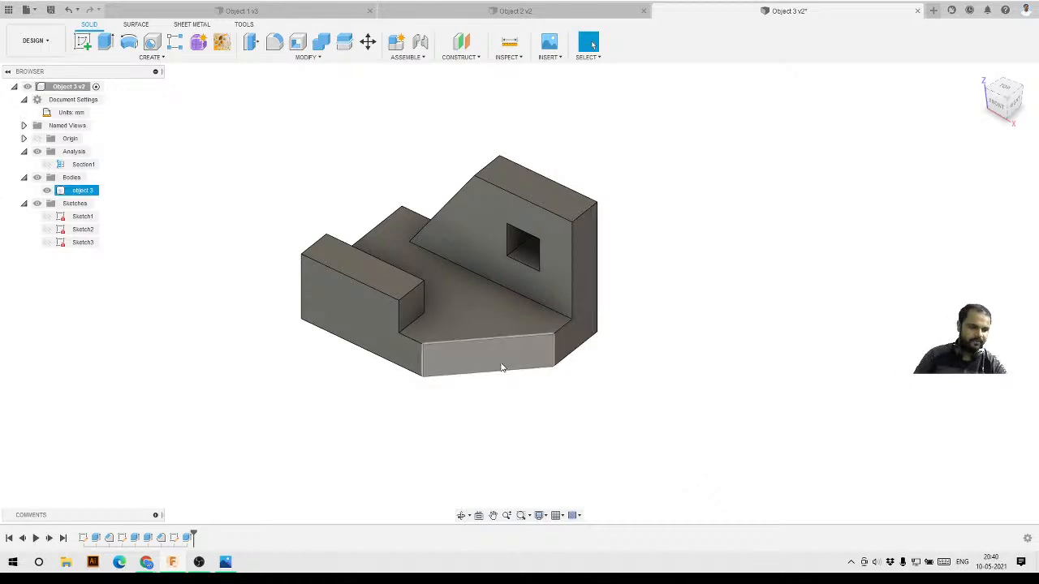
- View the open Object 1 and Object 2 designs and return to the Object 3 design
{"action": "middle_click_drag", "start_coordinate": [257, 350], "coordinate": [313, 320], "text": "shift"}
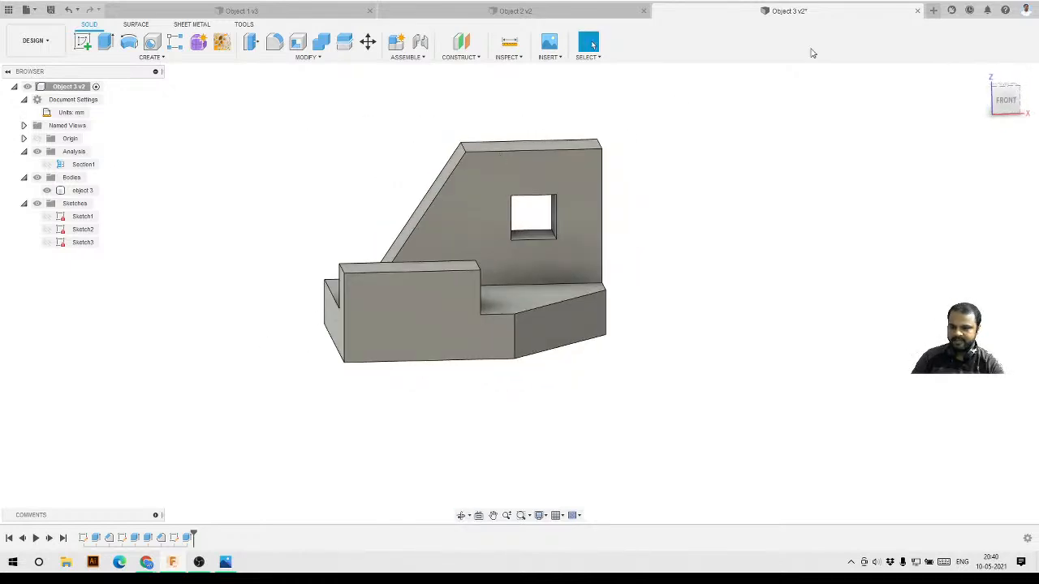
{"action": "left_click", "coordinate": [350, 15]}
{"action": "left_click", "coordinate": [535, 12]}
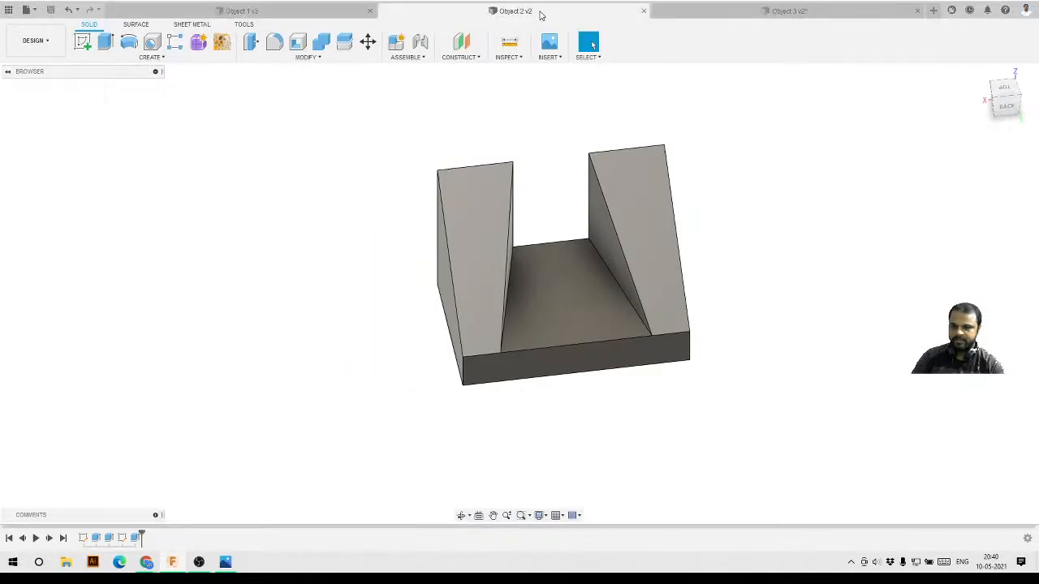
{"action": "left_click", "coordinate": [762, 15]}
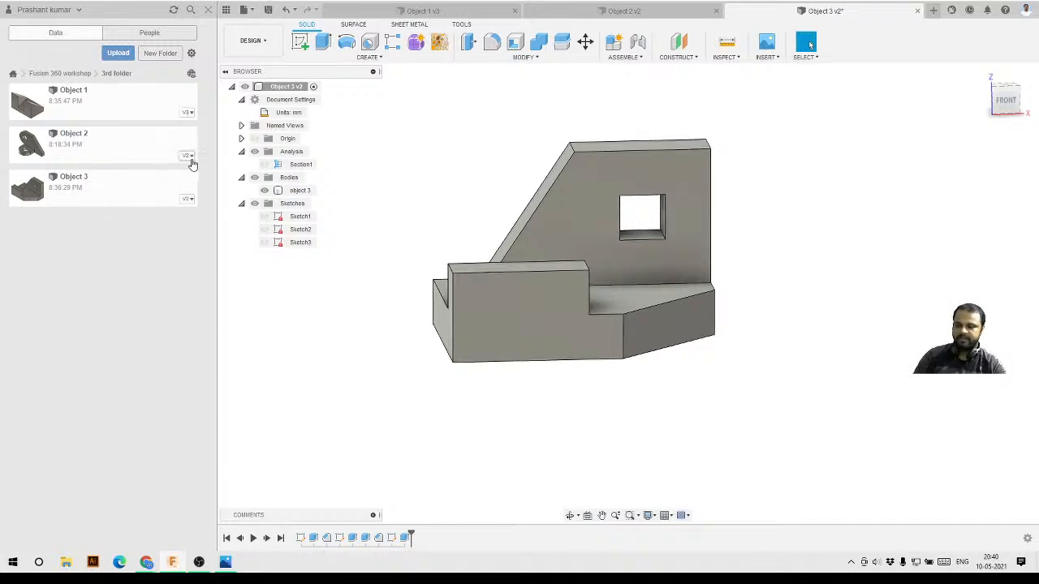
- Show the version history of Object 2 in the project's 3rd folder and close the project file list
{"action": "left_click", "coordinate": [187, 160]}
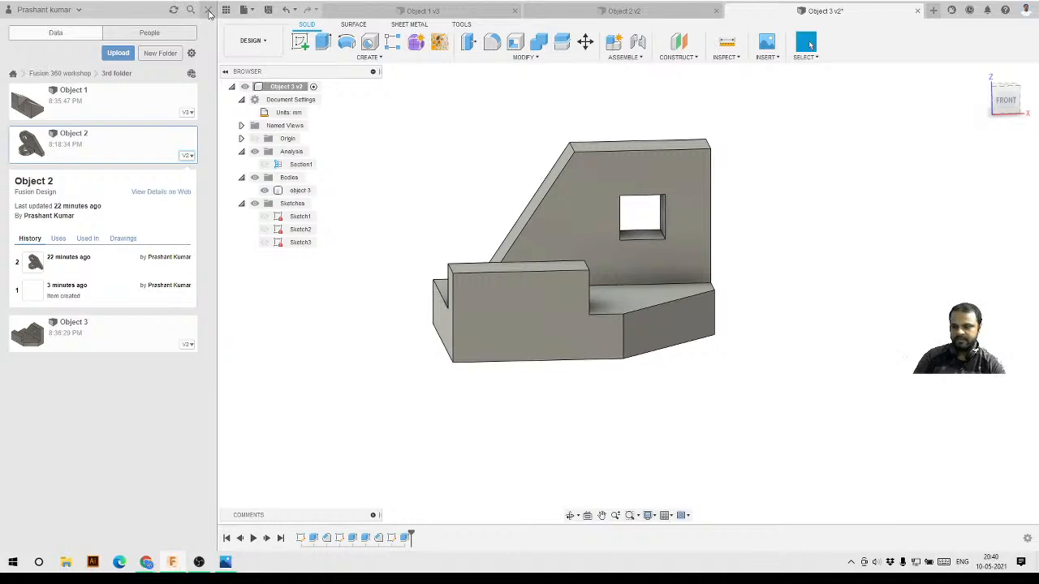
{"action": "left_click", "coordinate": [208, 10]}
{"action": "middle_click_drag", "start_coordinate": [540, 189], "coordinate": [594, 164], "text": "shift"}
{"action": "scroll", "coordinate": [596, 164], "scroll_direction": "up", "scroll_amount": 3}
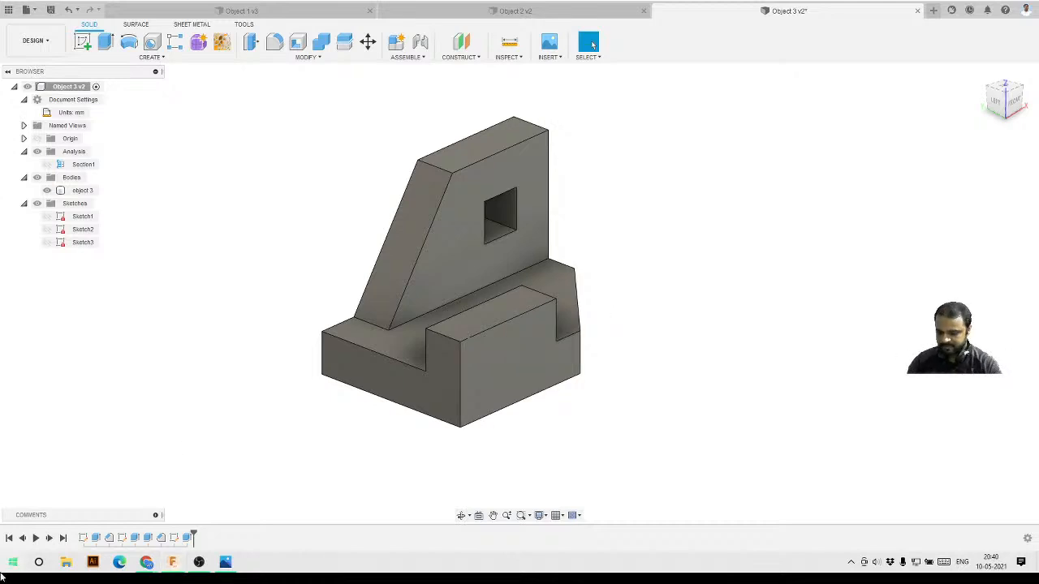
- Switch to Discord and open the fusion360-assignment channel of the Fusion 360 CAD server
{"action": "left_click", "coordinate": [12, 562]}
{"action": "type", "text": "disc"}
{"action": "key", "text": "Return"}
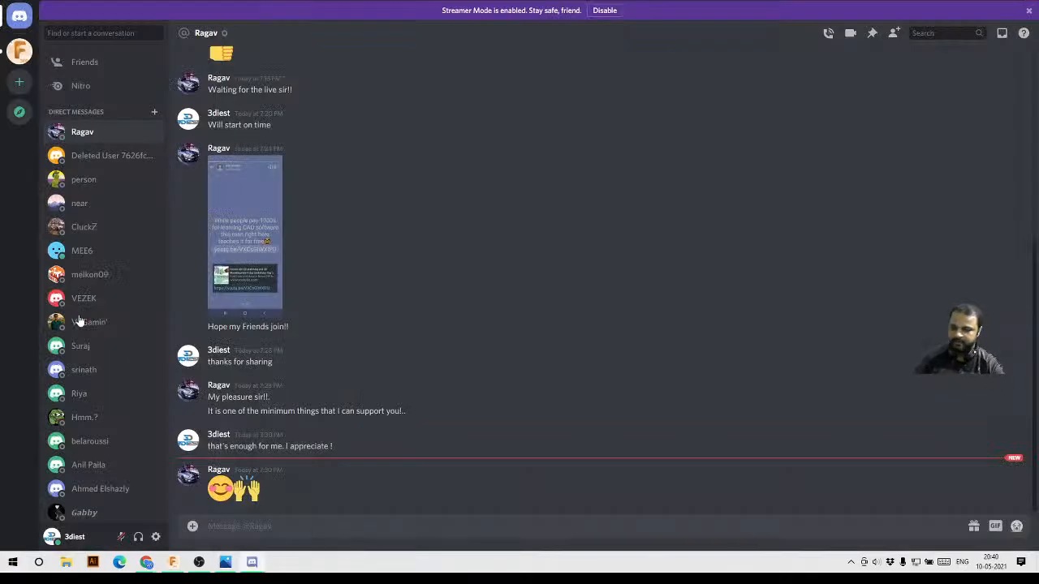
{"action": "left_click", "coordinate": [19, 50]}
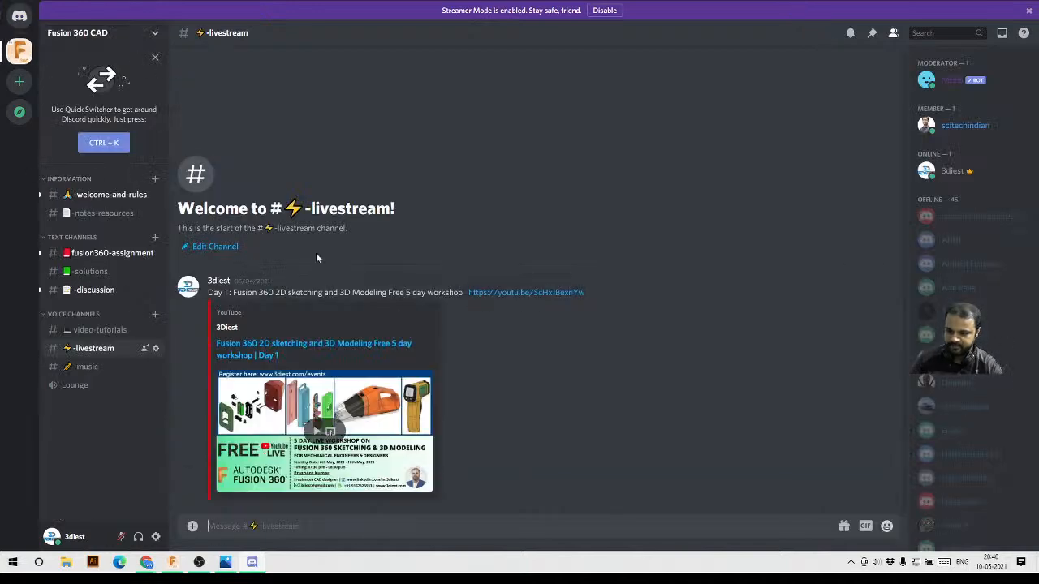
{"action": "left_click", "coordinate": [91, 257]}
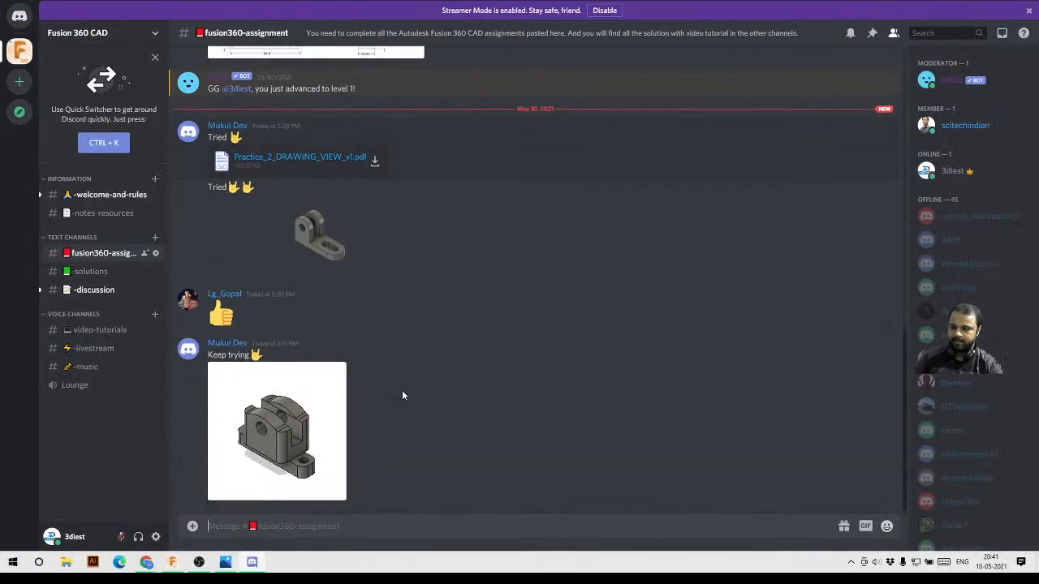
- Review the assignment drawings and submitted models in the fusion360-assignment channel, and return to the Object 3 design in Fusion 360
{"action": "scroll", "coordinate": [402, 395], "scroll_direction": "up", "scroll_amount": 7}
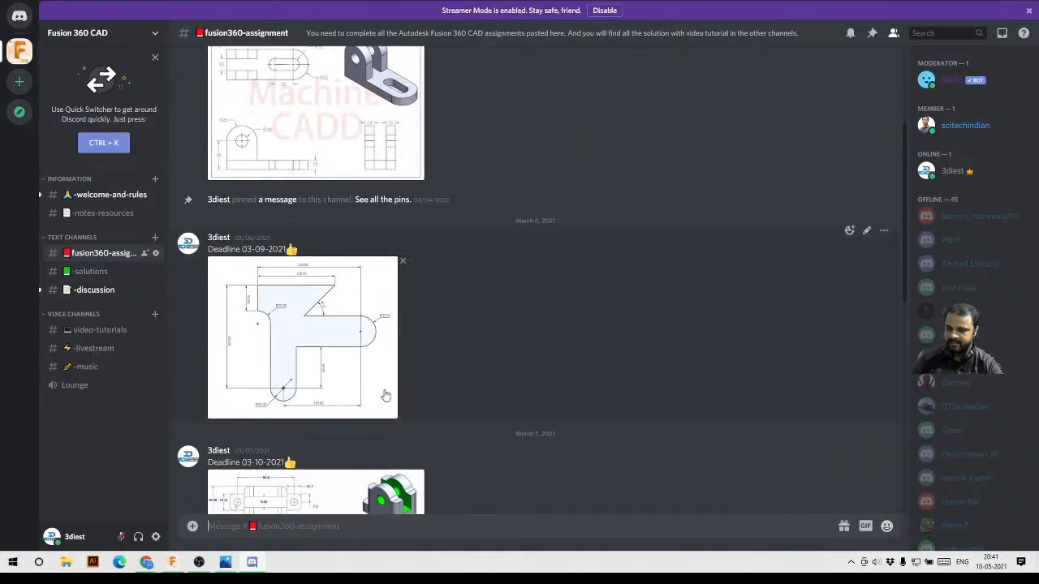
{"action": "scroll", "coordinate": [323, 368], "scroll_direction": "down", "scroll_amount": 2}
{"action": "scroll", "coordinate": [427, 328], "scroll_direction": "up", "scroll_amount": 7}
{"action": "scroll", "coordinate": [398, 310], "scroll_direction": "down", "scroll_amount": 7}
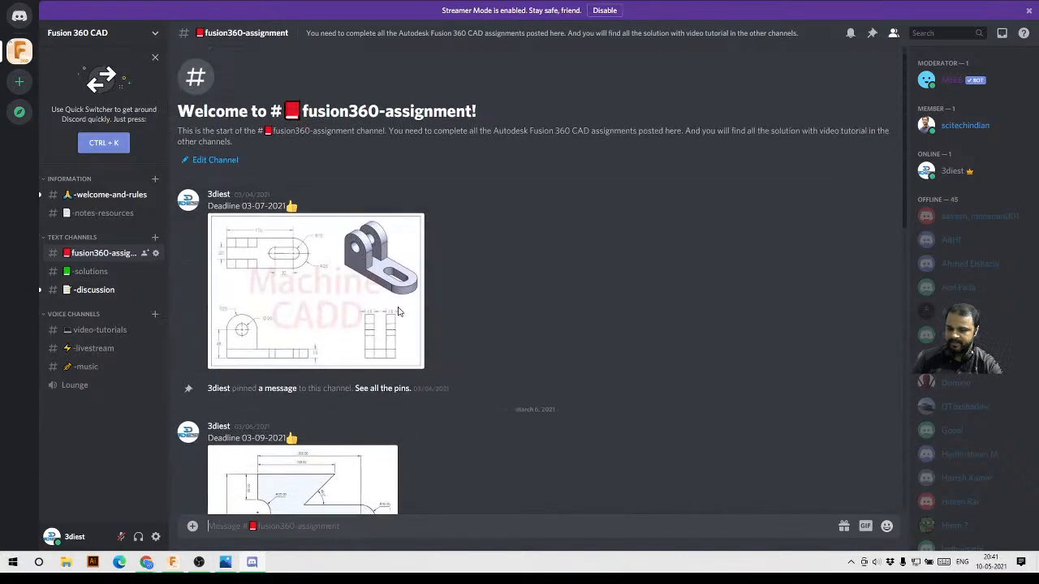
{"action": "scroll", "coordinate": [400, 302], "scroll_direction": "down", "scroll_amount": 5}
{"action": "scroll", "coordinate": [398, 329], "scroll_direction": "down", "scroll_amount": 2}
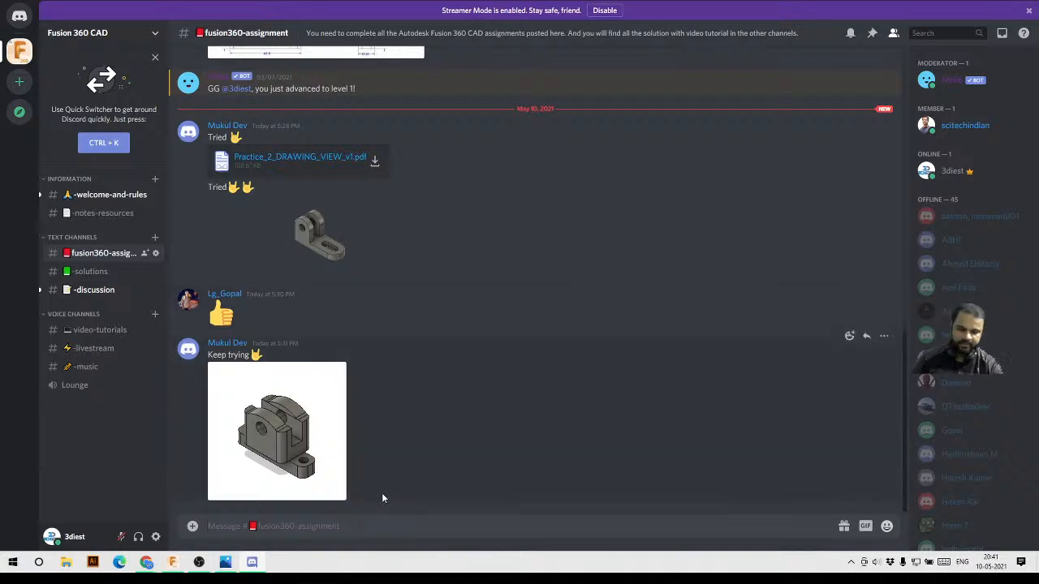
{"action": "scroll", "coordinate": [383, 491], "scroll_direction": "up", "scroll_amount": 6}
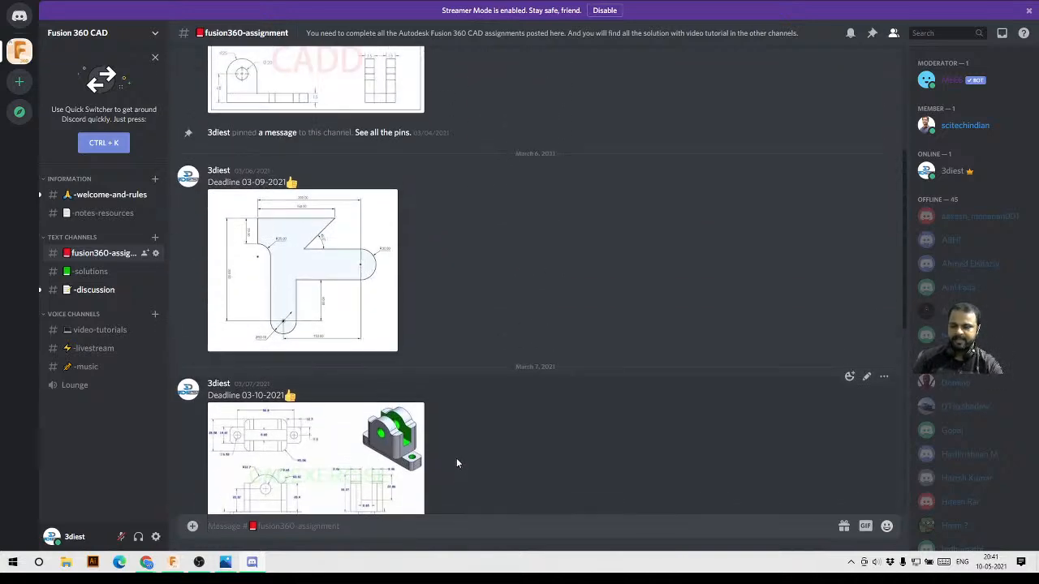
{"action": "scroll", "coordinate": [451, 463], "scroll_direction": "up", "scroll_amount": 2}
{"action": "scroll", "coordinate": [462, 422], "scroll_direction": "down", "scroll_amount": 8}
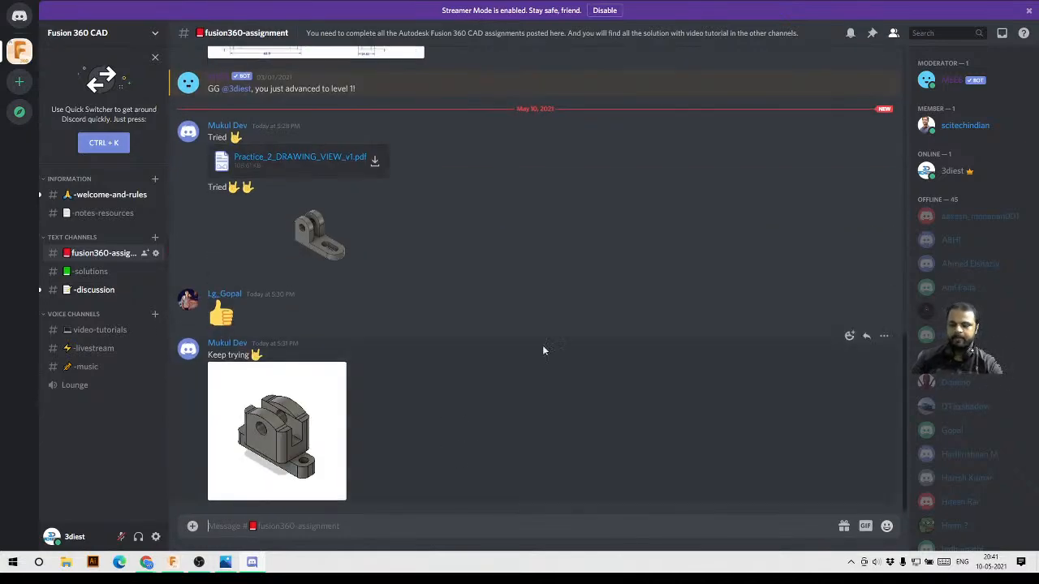
{"action": "left_click", "coordinate": [998, 3]}
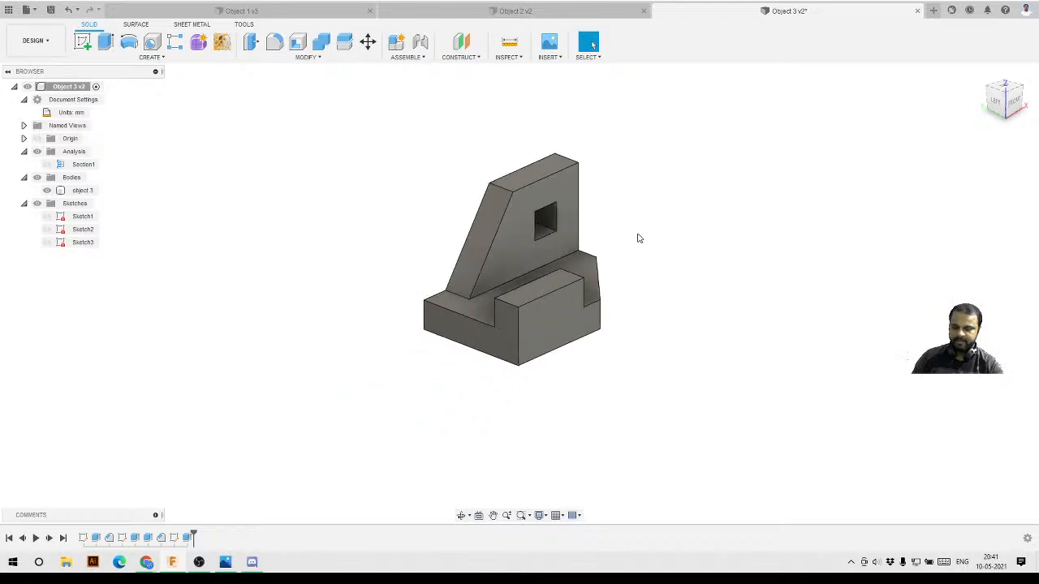
{"action": "middle_click_drag", "start_coordinate": [638, 238], "coordinate": [701, 267], "text": "shift"}
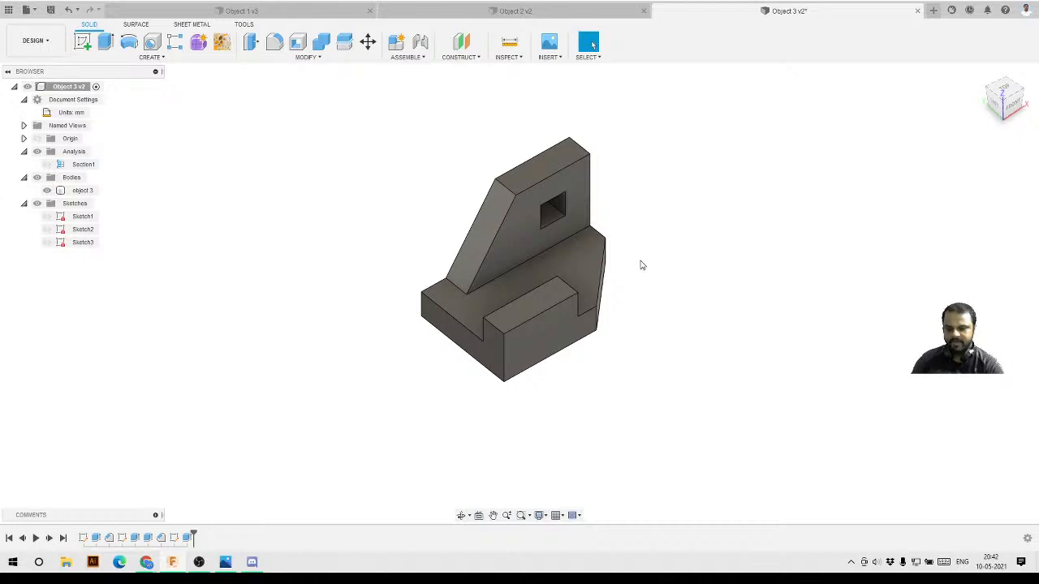
{"action": "scroll", "coordinate": [629, 262], "scroll_direction": "up", "scroll_amount": 5}
{"action": "middle_click_drag", "start_coordinate": [577, 328], "coordinate": [492, 271], "text": "shift"}
{"action": "middle_click_drag", "start_coordinate": [431, 216], "coordinate": [457, 220], "text": "shift"}
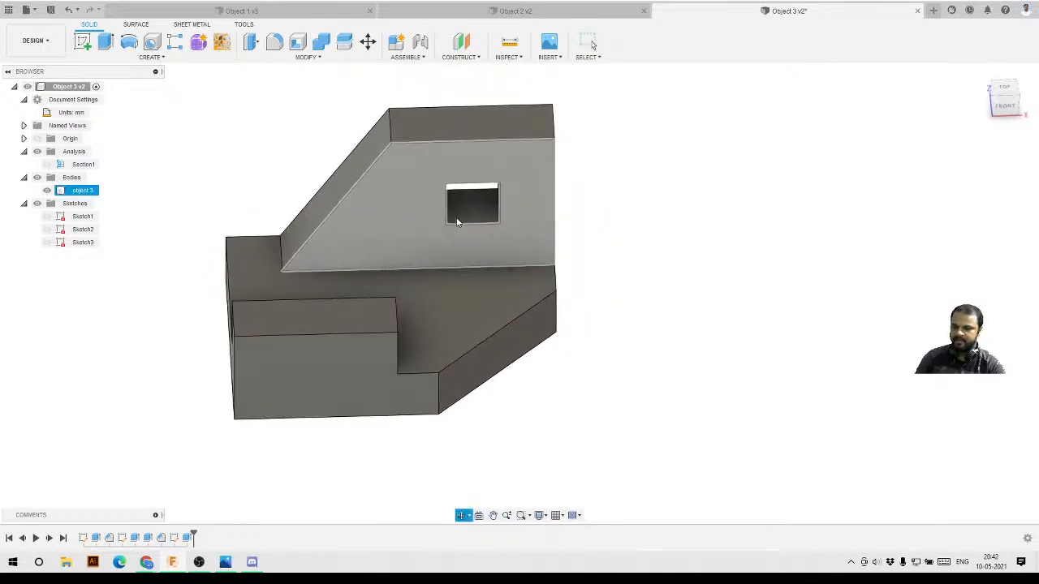
{"action": "scroll", "coordinate": [730, 231], "scroll_direction": "down", "scroll_amount": 3}
{"action": "scroll", "coordinate": [463, 227], "scroll_direction": "up", "scroll_amount": 6}
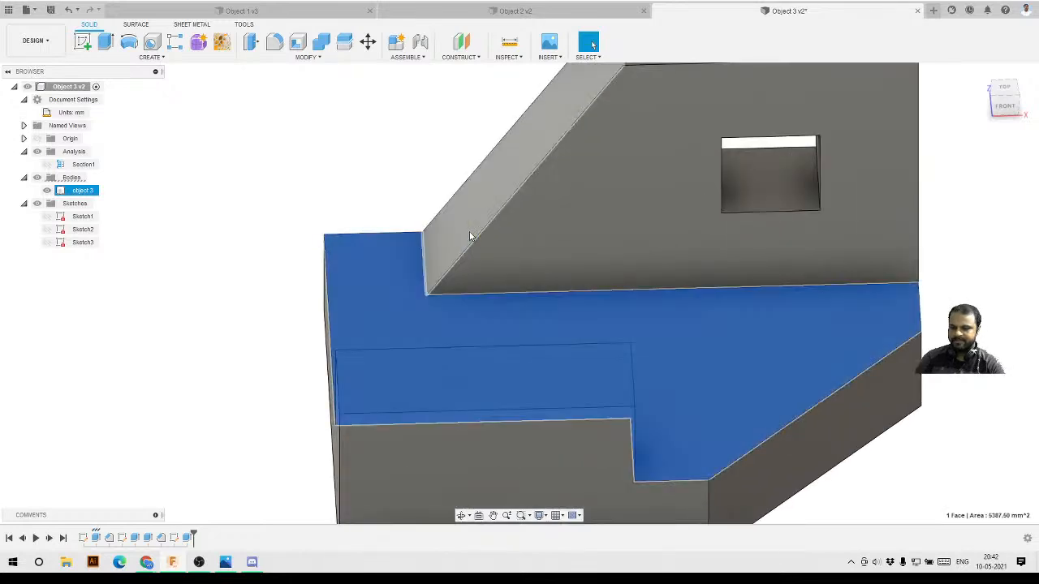
- Measure the angle between the upright wall's sloped face and the base's upper face, view it from several sides, and end the measurement
{"action": "scroll", "coordinate": [495, 297], "scroll_direction": "down", "scroll_amount": 4}
{"action": "left_click", "coordinate": [508, 63]}
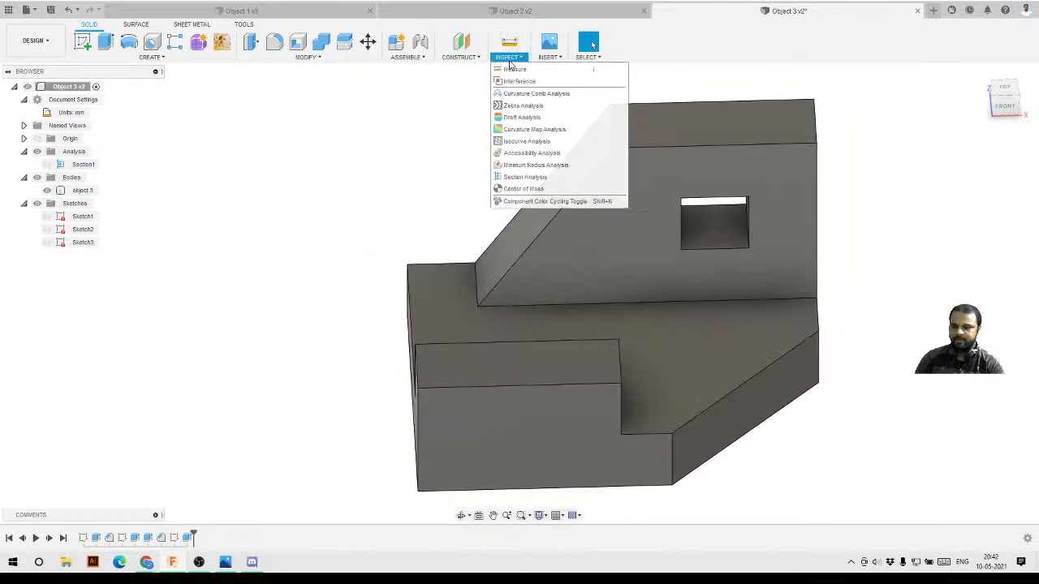
{"action": "left_click", "coordinate": [519, 72]}
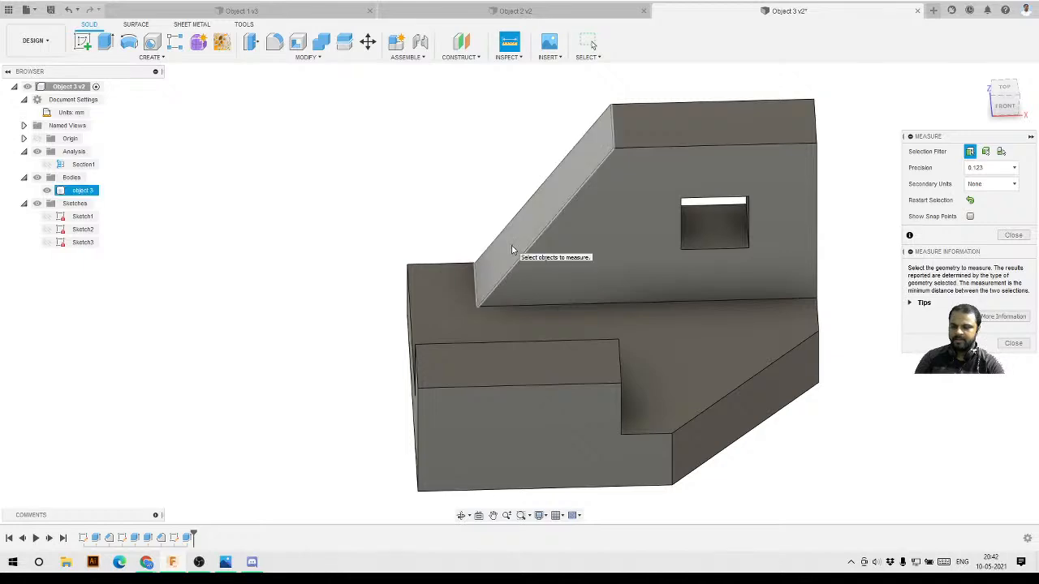
{"action": "left_click", "coordinate": [487, 267]}
{"action": "left_click", "coordinate": [459, 284]}
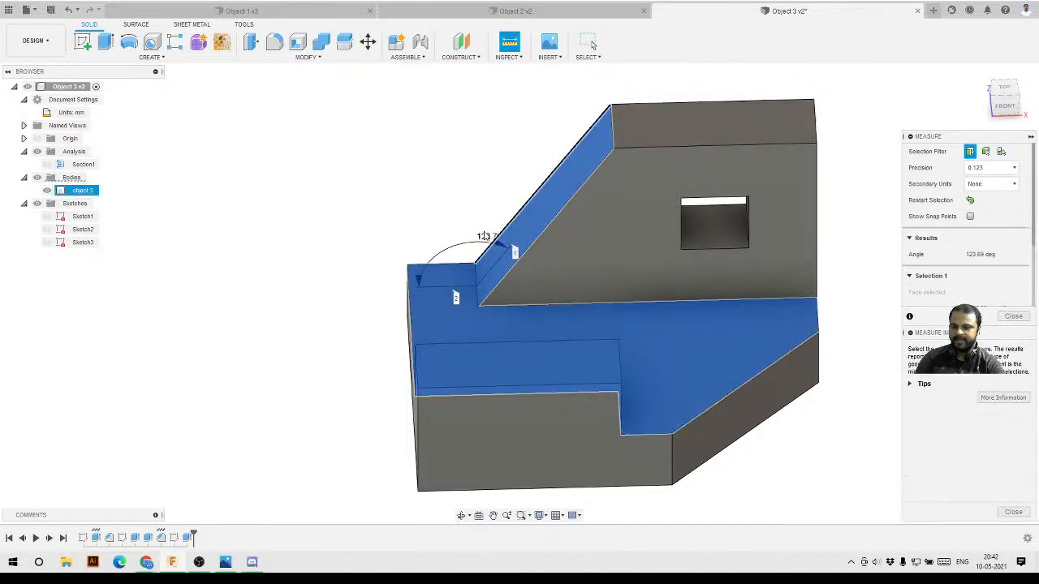
{"action": "scroll", "coordinate": [445, 229], "scroll_direction": "up", "scroll_amount": 3}
{"action": "middle_click_drag", "start_coordinate": [442, 203], "coordinate": [452, 236], "text": "shift"}
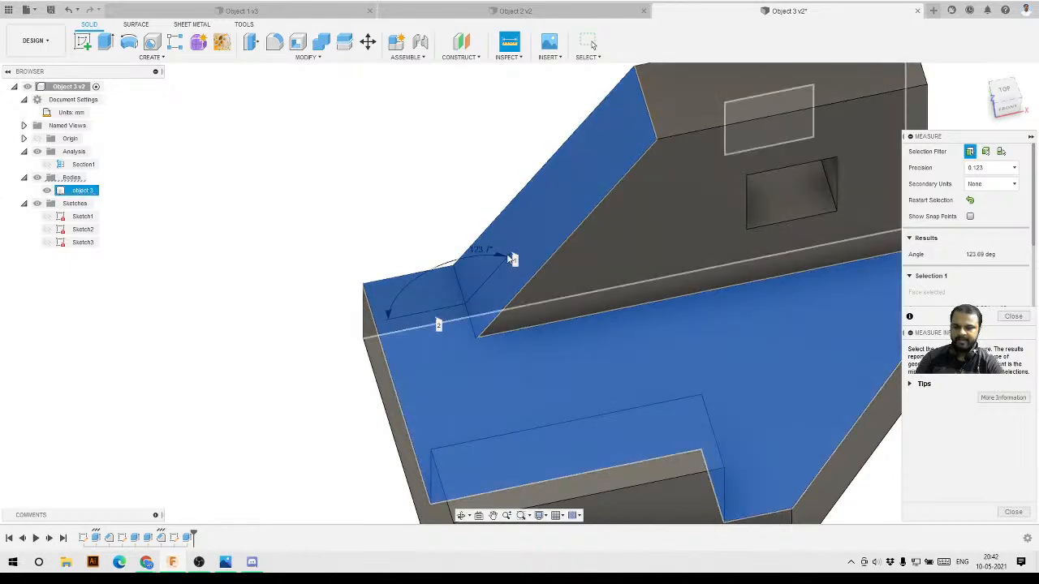
{"action": "scroll", "coordinate": [452, 248], "scroll_direction": "down", "scroll_amount": 2}
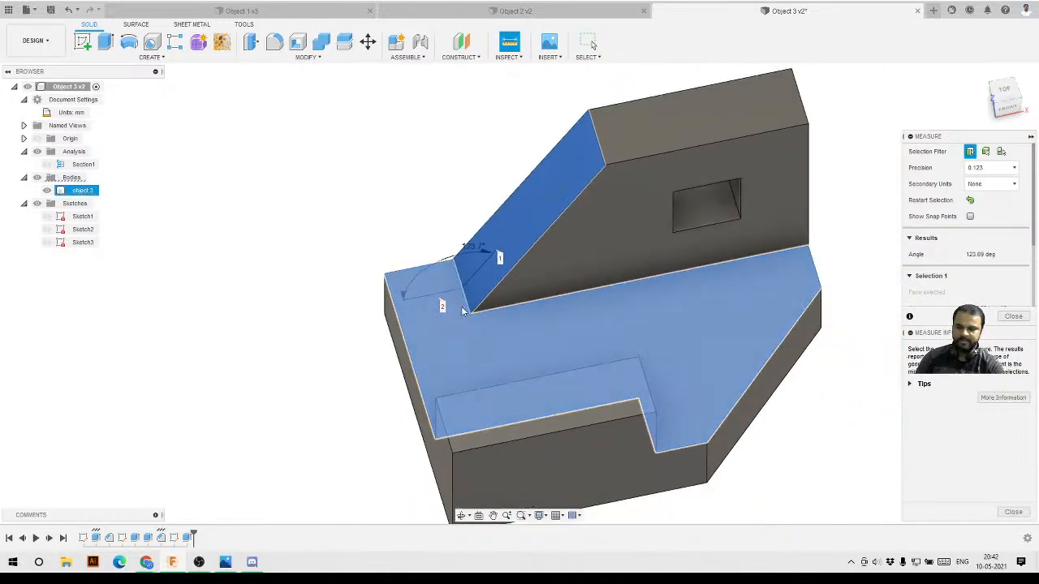
{"action": "middle_click_drag", "start_coordinate": [463, 312], "coordinate": [444, 281], "text": "shift"}
{"action": "key", "text": "Escape"}
{"action": "scroll", "coordinate": [452, 259], "scroll_direction": "down", "scroll_amount": 2}
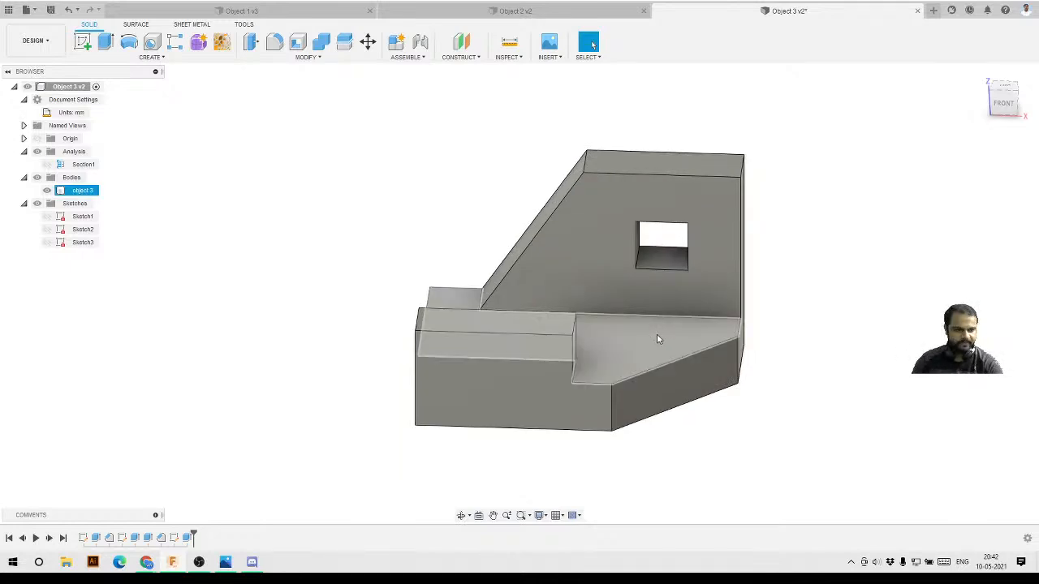
- Show the available workspaces and the Drawing options for the Object 3 design
{"action": "middle_click_drag", "start_coordinate": [512, 373], "coordinate": [498, 400], "text": "shift"}
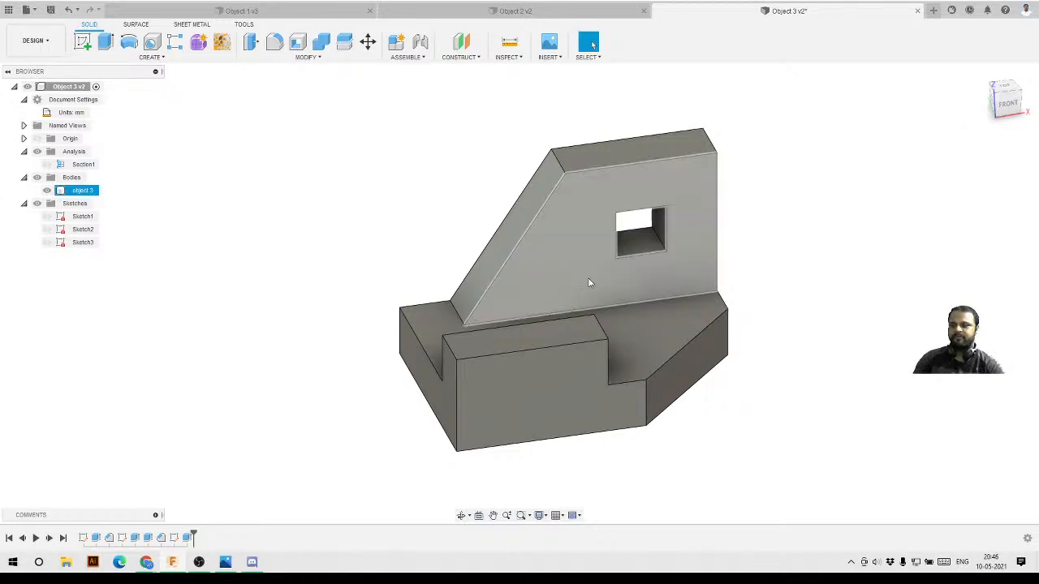
{"action": "left_click", "coordinate": [34, 40]}
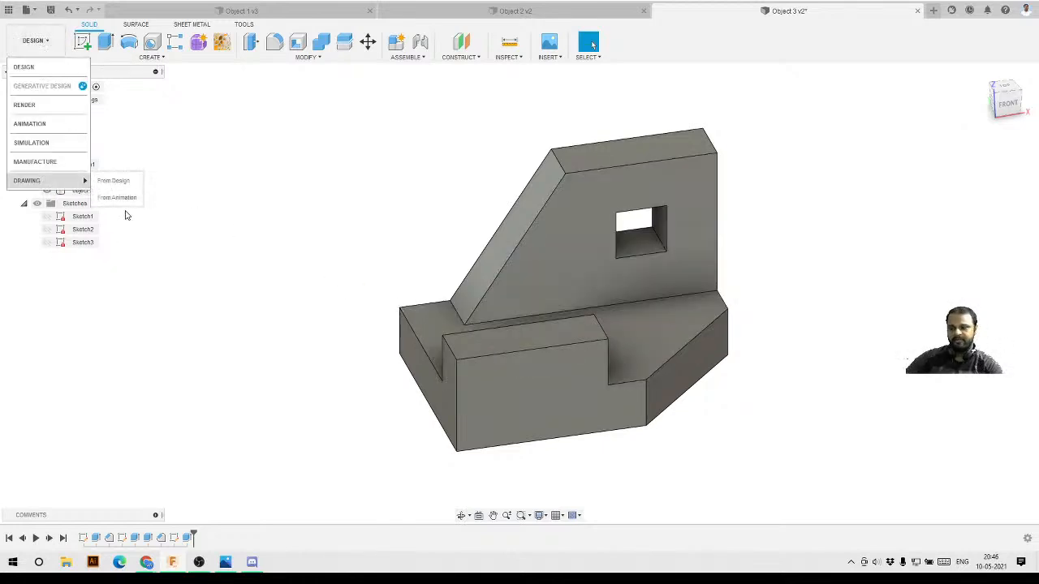